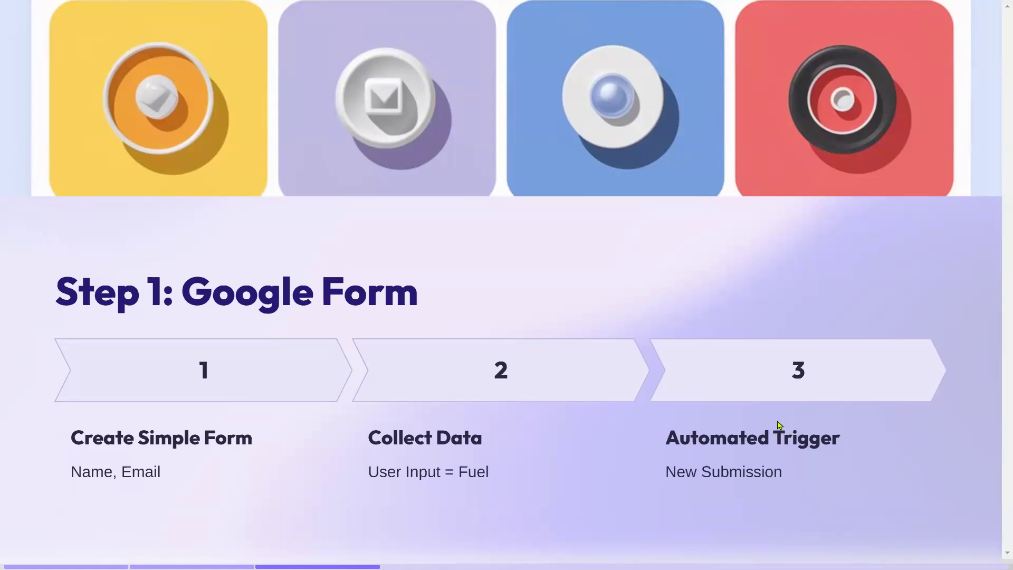
Advance the deck through Step 2, Step 3, Demo, Benefits and Next Steps, then exit presenting.
{"action": "key", "text": "Right"}
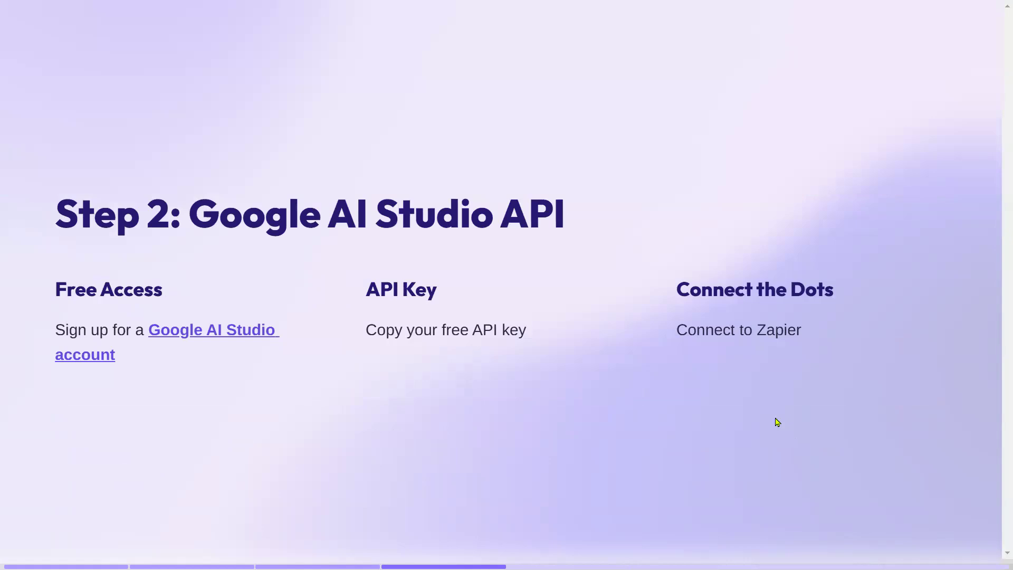
{"action": "key", "text": "Right"}
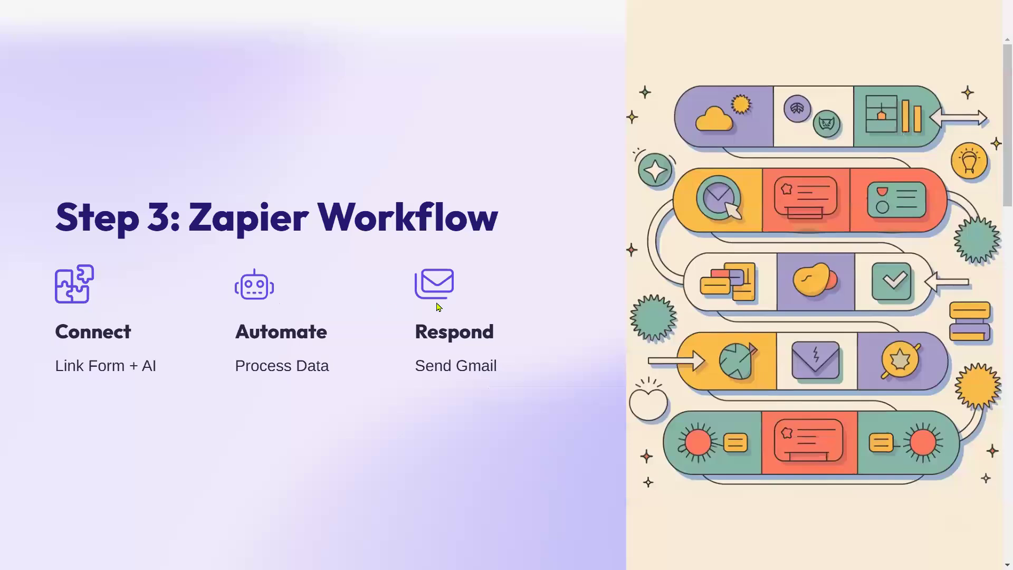
{"action": "key", "text": "Right"}
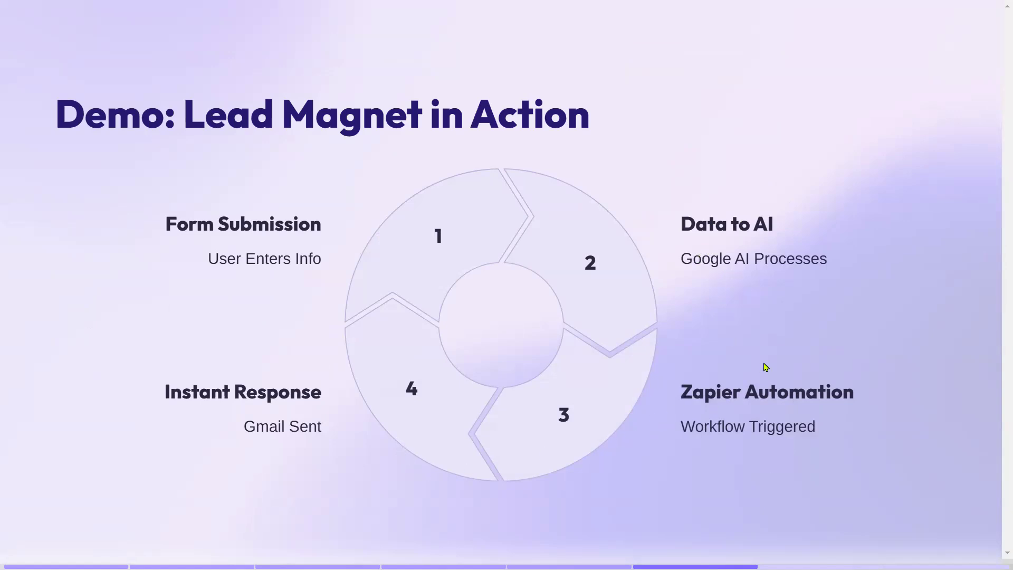
{"action": "key", "text": "Right"}
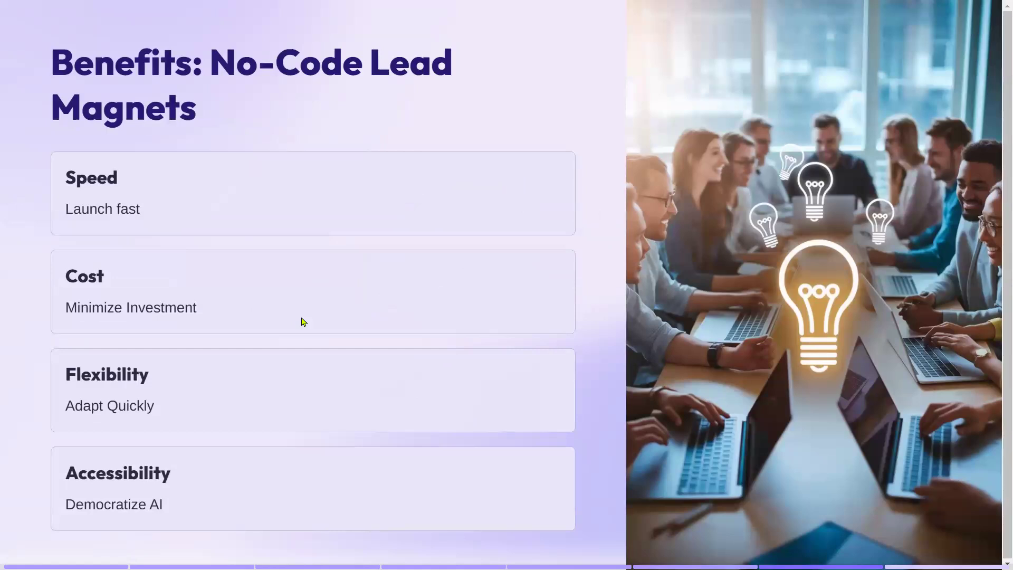
{"action": "key", "text": "Right"}
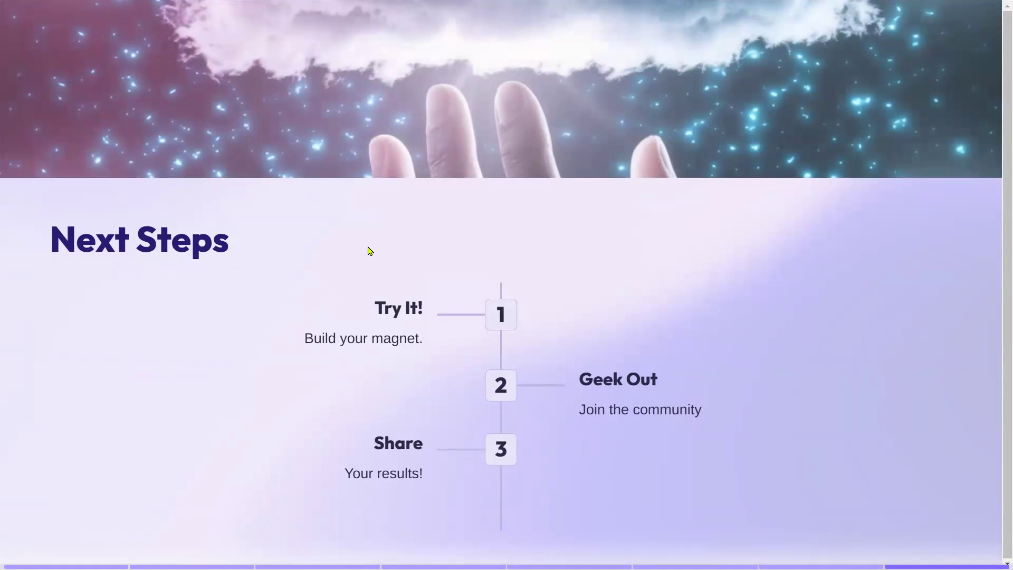
{"action": "key", "text": "Escape"}
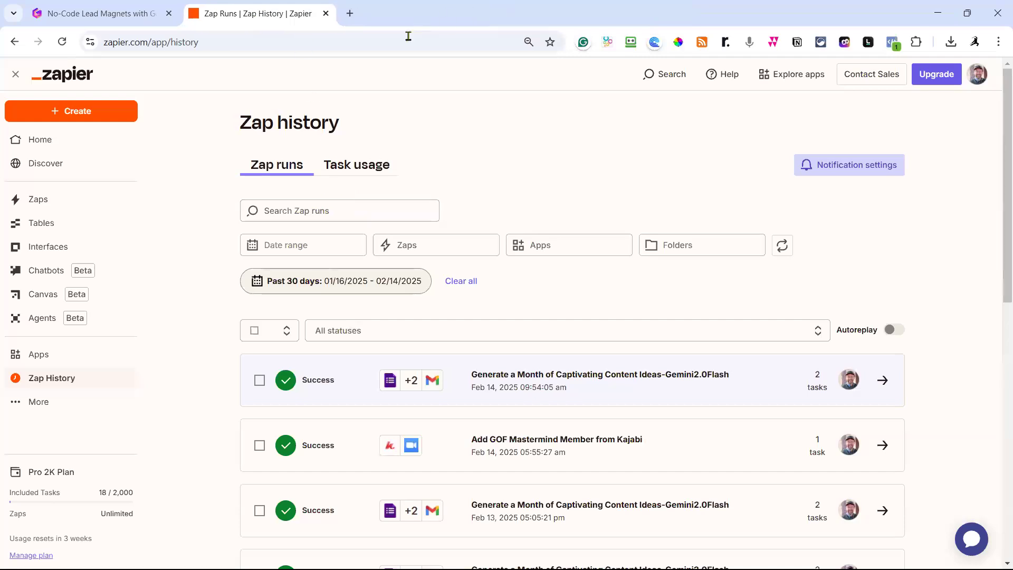
In a new tab, search 'google form' and open the Google Forms sign-in result.
{"action": "left_click", "coordinate": [350, 15]}
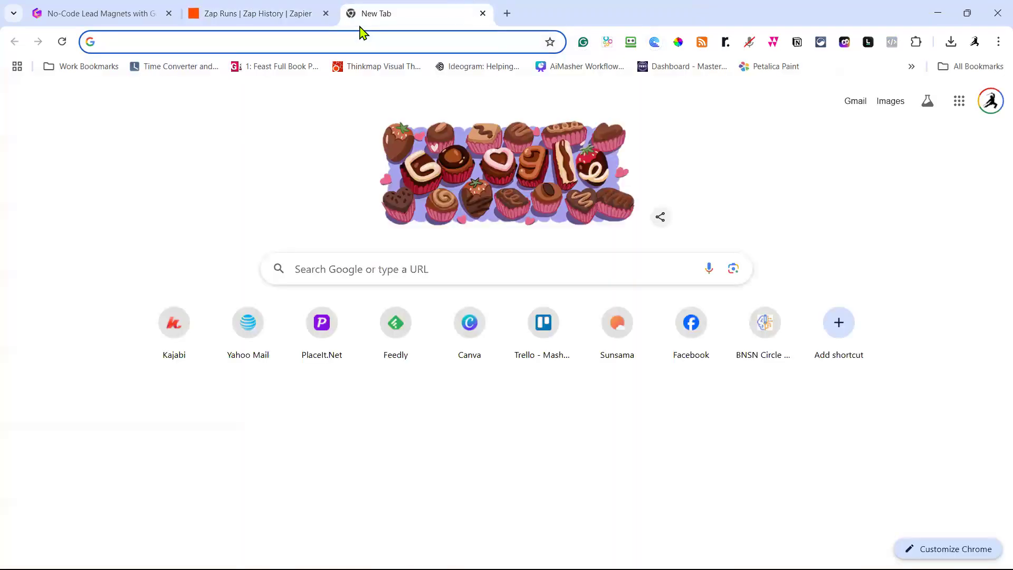
{"action": "type", "text": "google "}
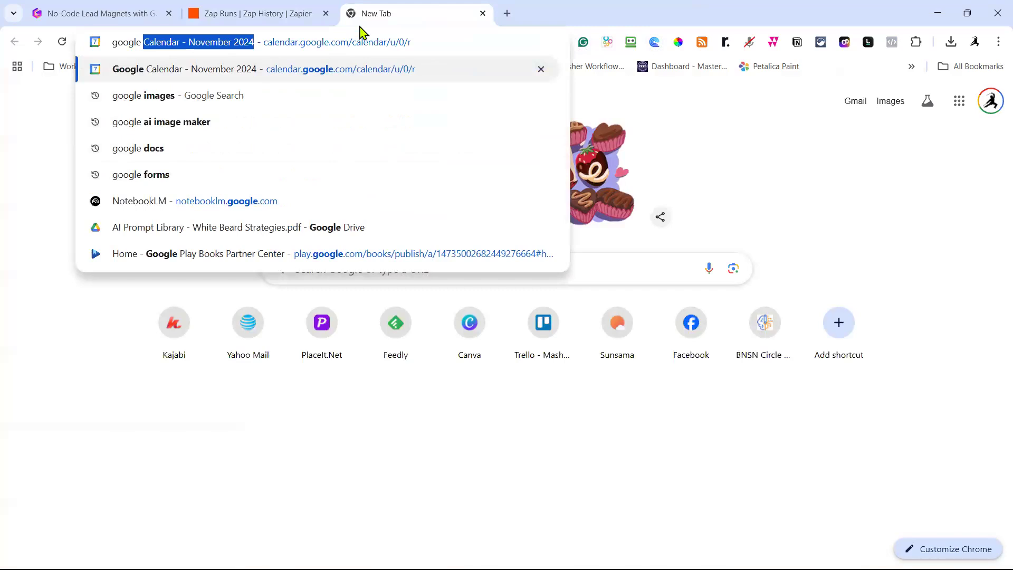
{"action": "type", "text": "form"}
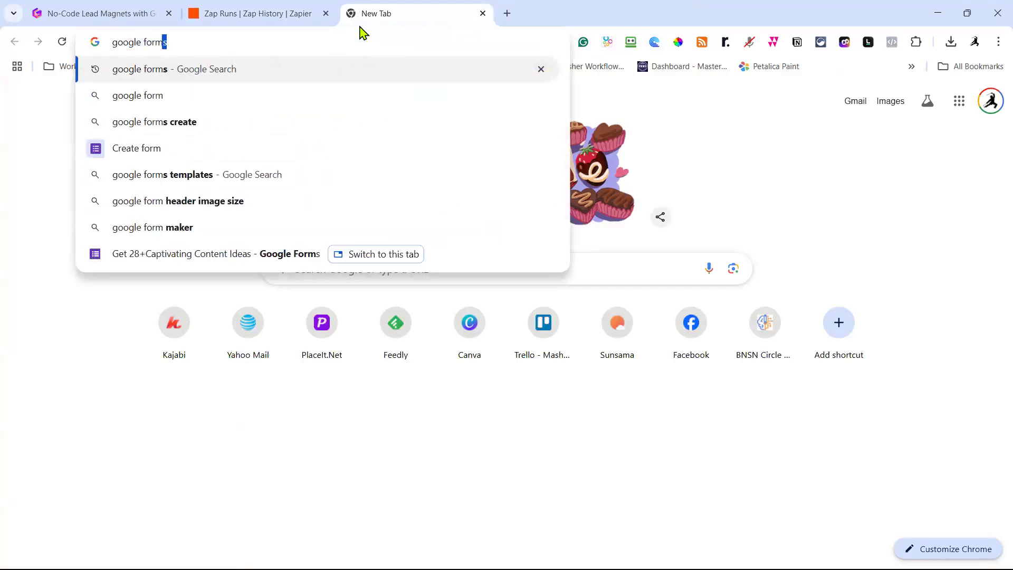
{"action": "key", "text": "Return"}
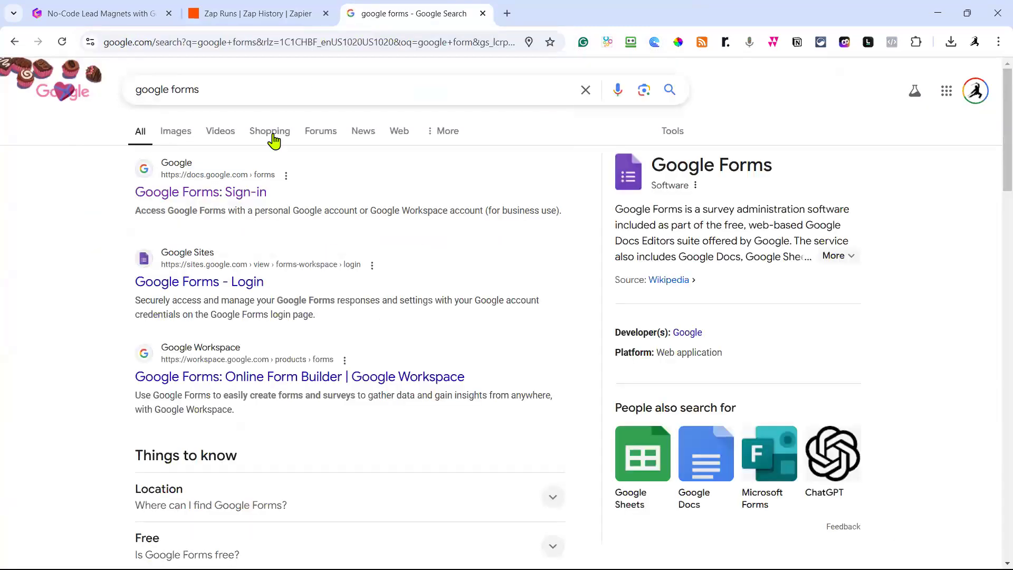
{"action": "left_click", "coordinate": [193, 196]}
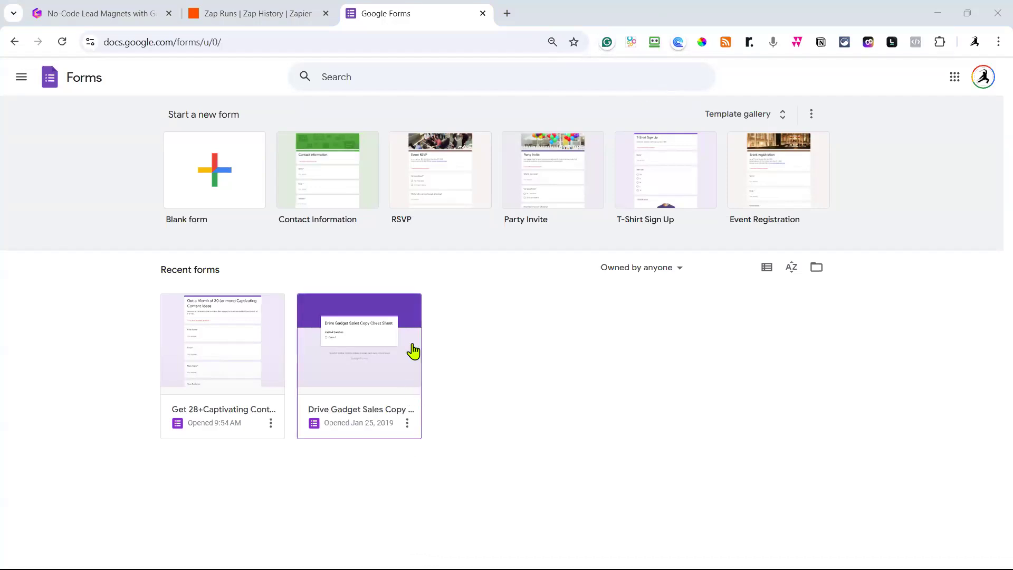
Return to the Zapier Zap history tab and pull the Google AI Studio API key tab into this window.
{"action": "left_click", "coordinate": [266, 16]}
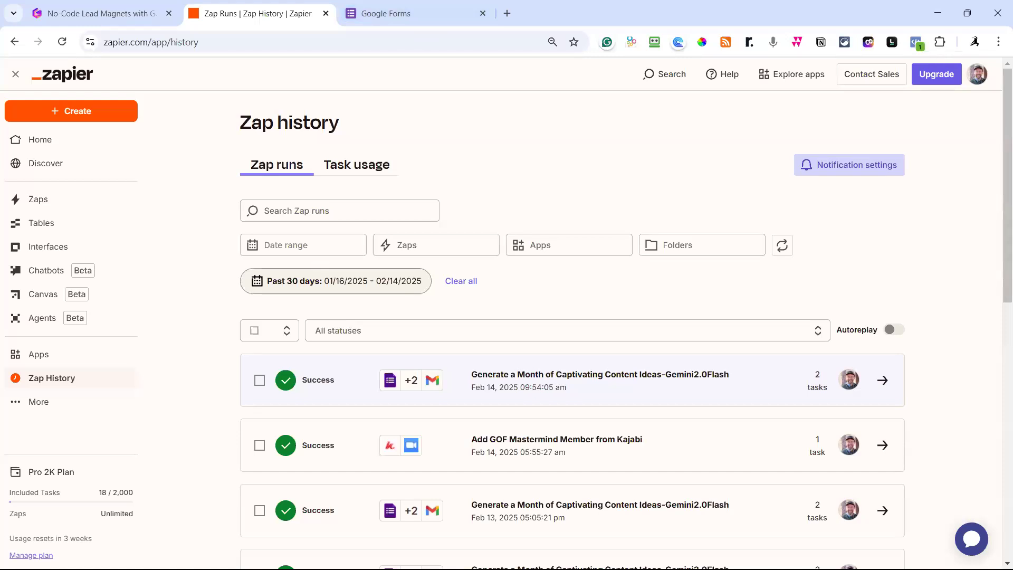
{"action": "left_click_drag", "start_coordinate": [561, 1], "coordinate": [588, 16]}
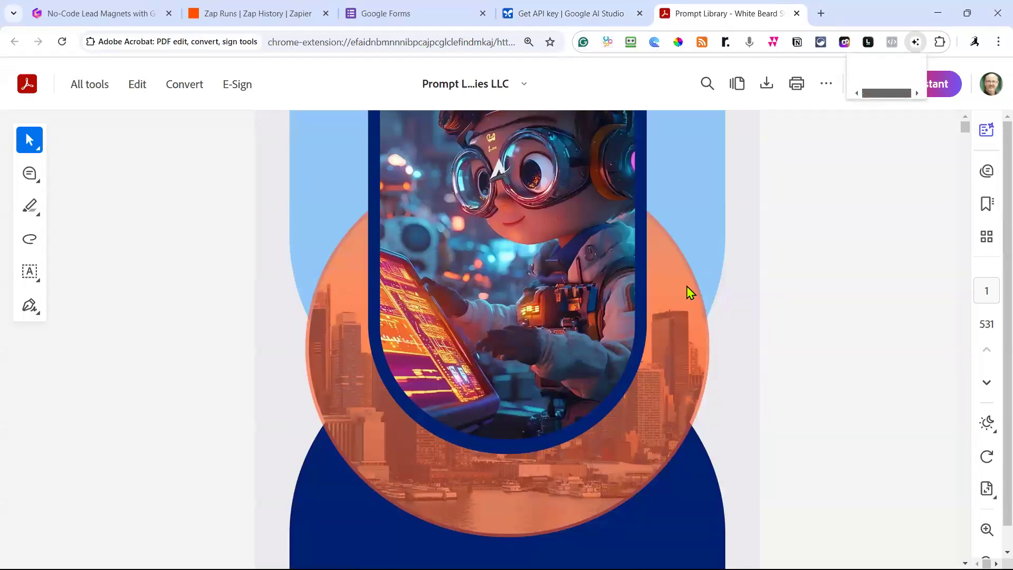
Scroll the Prompt Library's table of contents from page 2 down to page 4's entries 71–98.
{"action": "scroll", "coordinate": [688, 292], "scroll_direction": "down", "scroll_amount": 6}
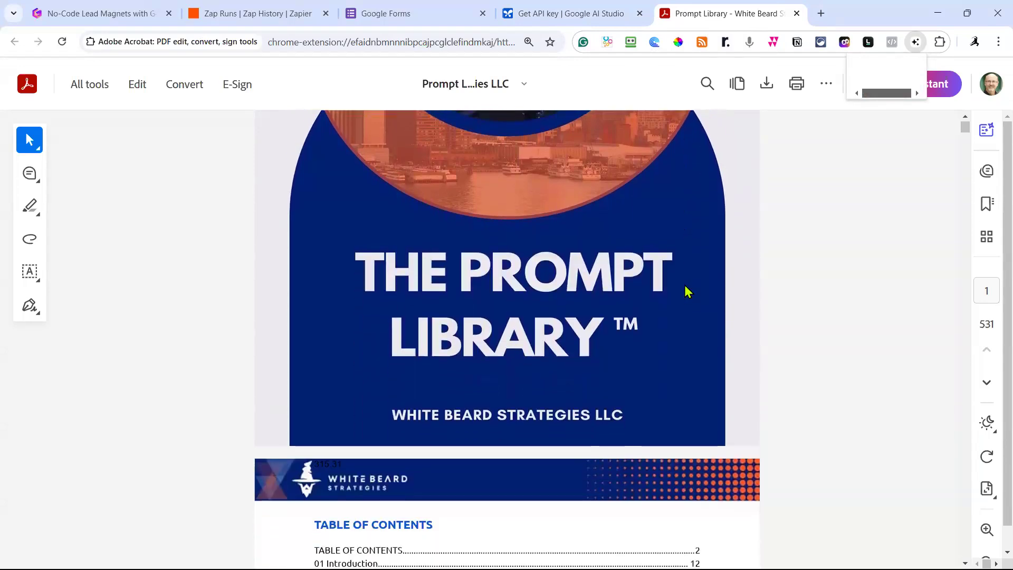
{"action": "scroll", "coordinate": [692, 295], "scroll_direction": "down", "scroll_amount": 2}
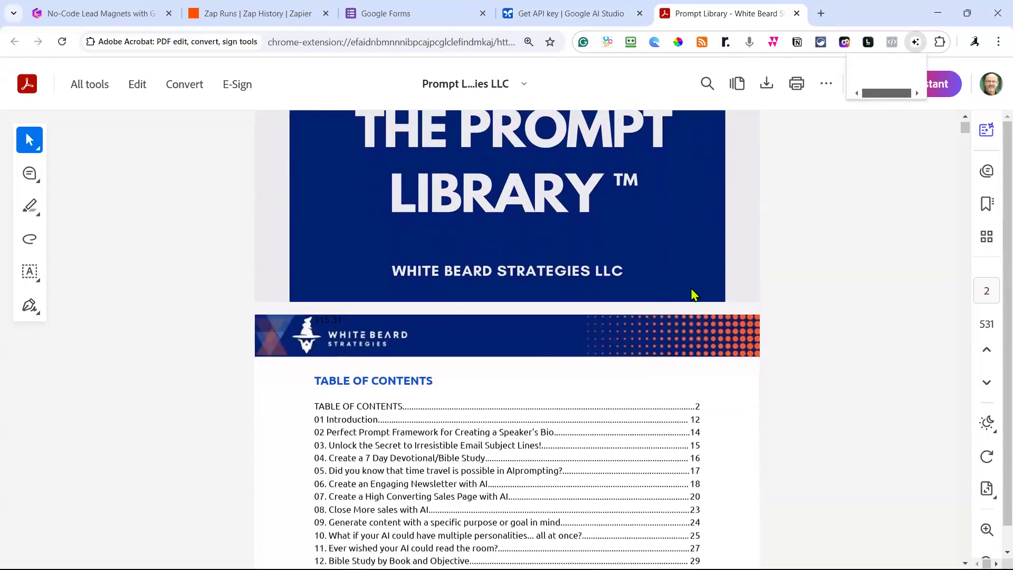
{"action": "scroll", "coordinate": [693, 294], "scroll_direction": "down", "scroll_amount": 2}
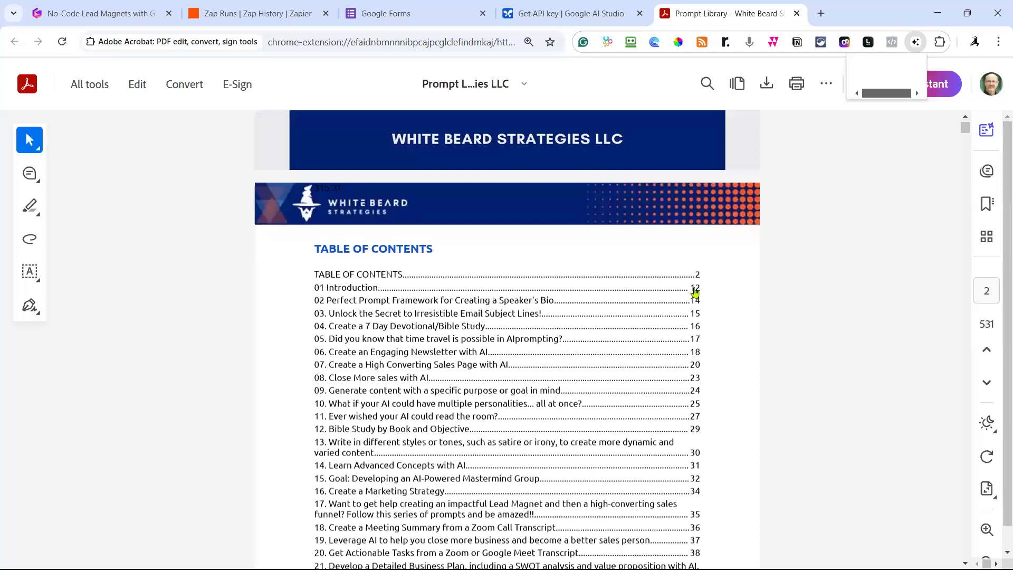
{"action": "scroll", "coordinate": [695, 292], "scroll_direction": "down", "scroll_amount": 2}
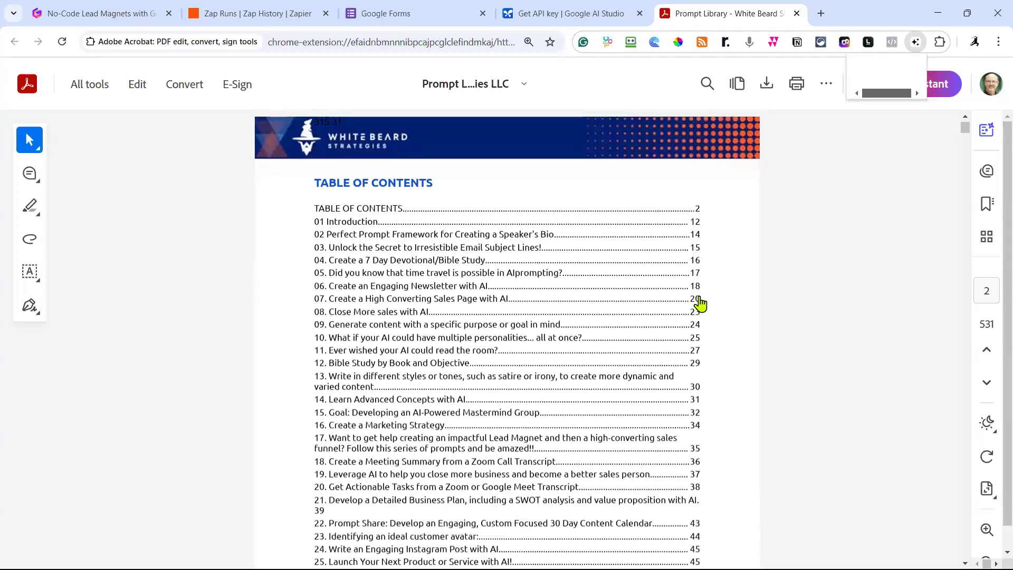
{"action": "scroll", "coordinate": [700, 304], "scroll_direction": "down", "scroll_amount": 5}
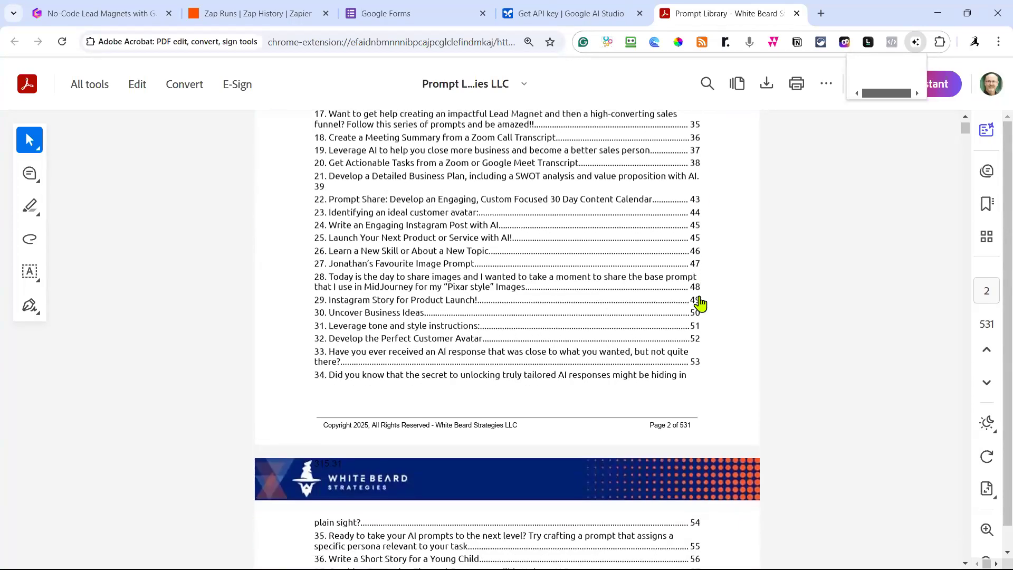
{"action": "scroll", "coordinate": [700, 303], "scroll_direction": "down", "scroll_amount": 6}
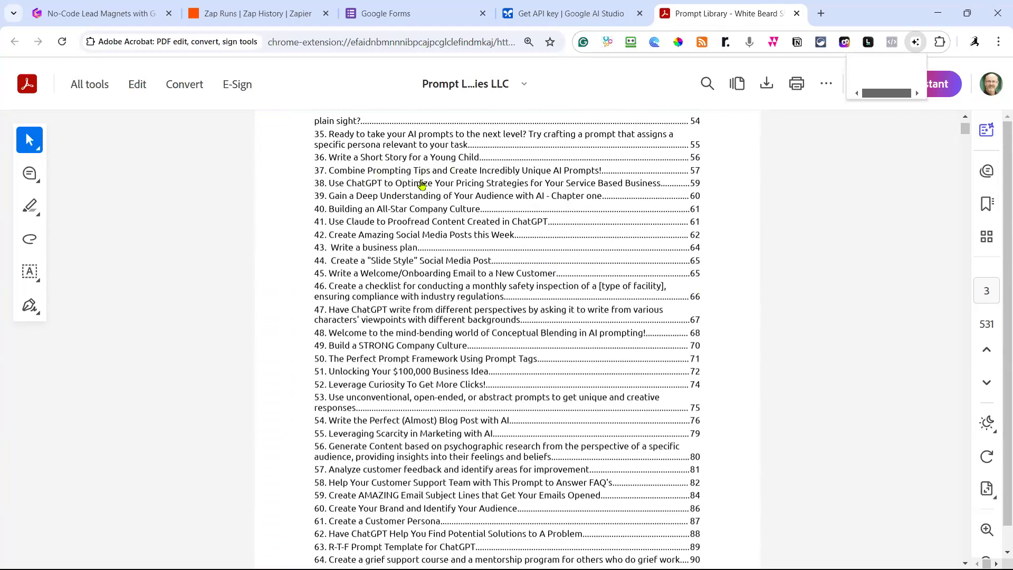
{"action": "scroll", "coordinate": [391, 224], "scroll_direction": "down", "scroll_amount": 6}
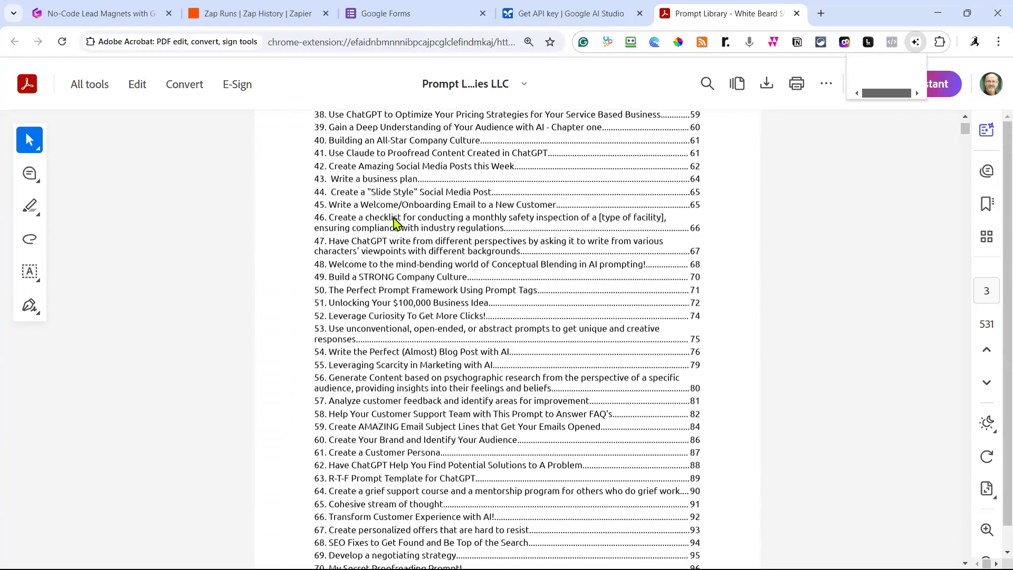
{"action": "scroll", "coordinate": [391, 221], "scroll_direction": "down", "scroll_amount": 3}
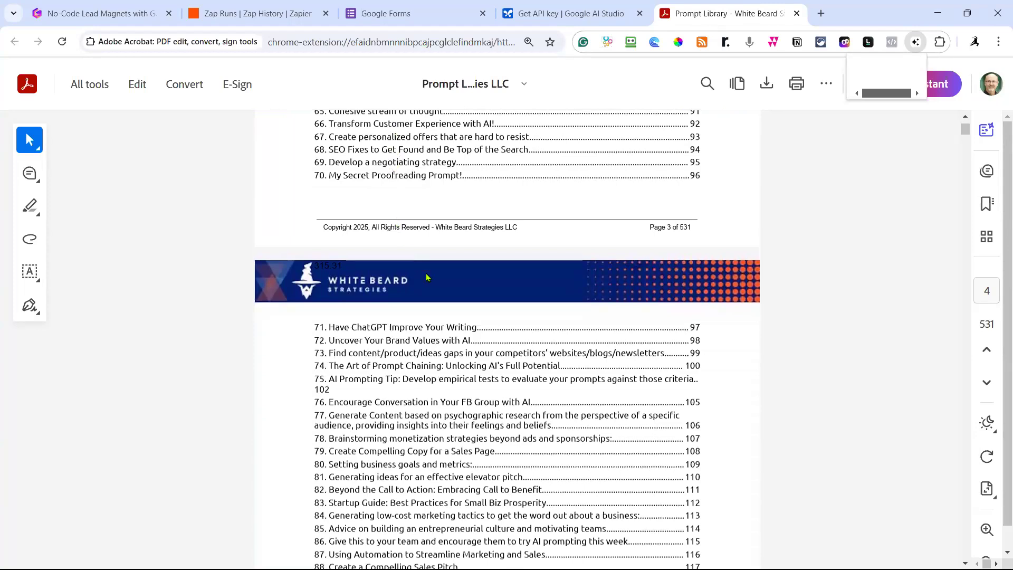
{"action": "scroll", "coordinate": [425, 283], "scroll_direction": "down", "scroll_amount": 2}
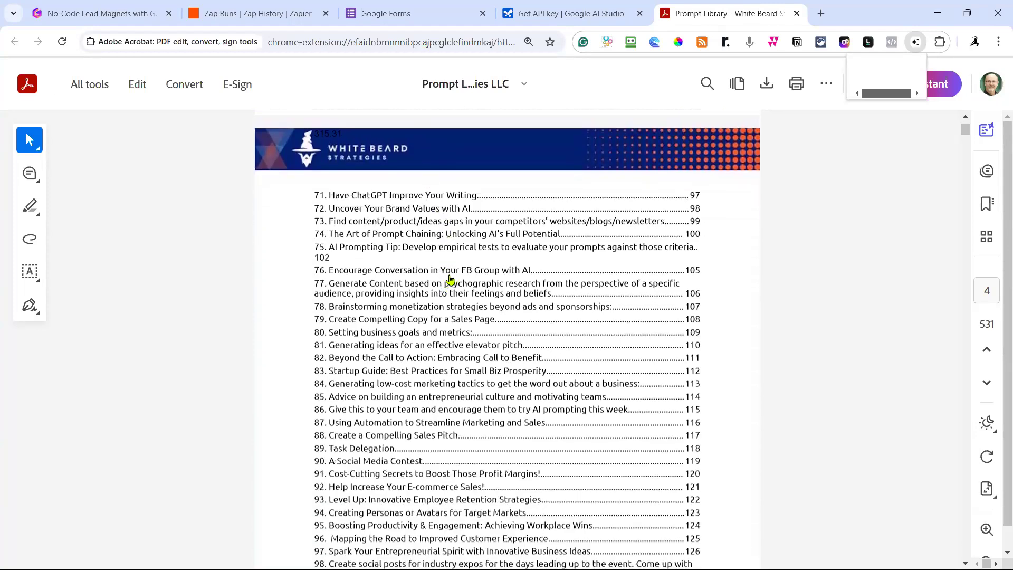
Search the PDF text for '31' and jump to the first match.
{"action": "key", "text": "ctrl+f"}
{"action": "type", "text": "31+"}
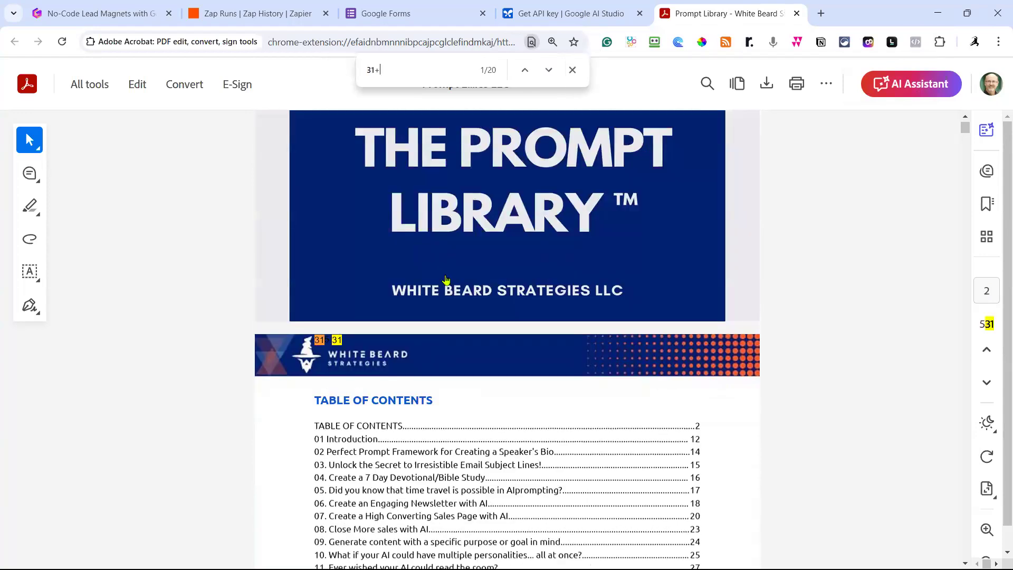
{"action": "key", "text": "BackSpace"}
{"action": "left_click", "coordinate": [549, 70]}
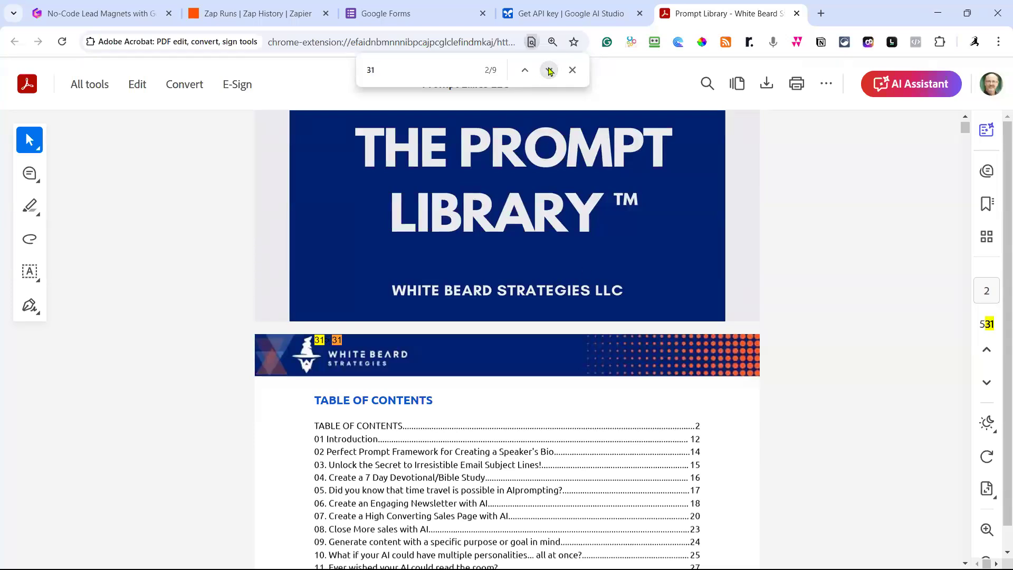
Step through the '31' matches to the 8th of 9, scrolling the contents to entry 108.
{"action": "left_click", "coordinate": [549, 70]}
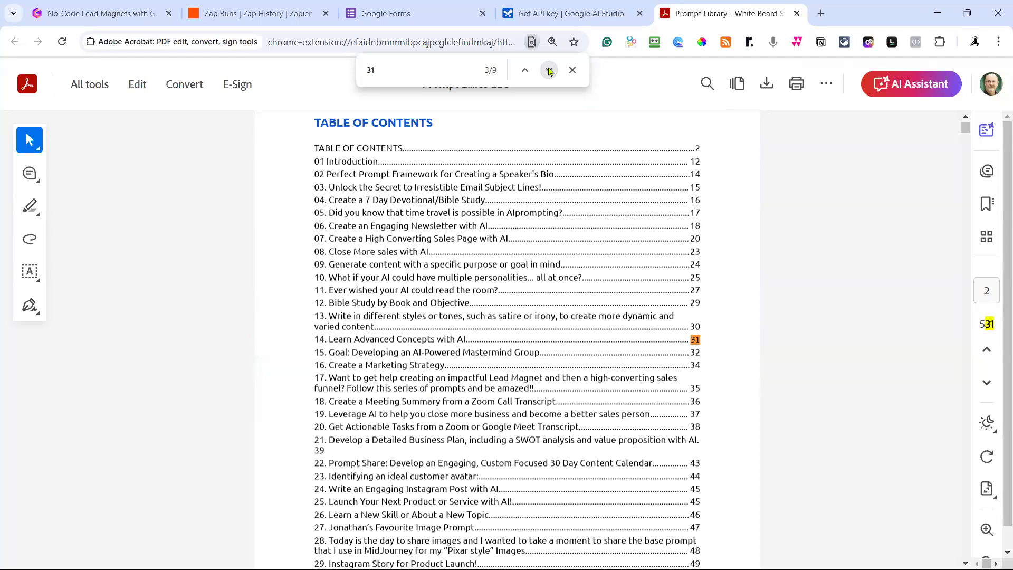
{"action": "left_click", "coordinate": [549, 70]}
{"action": "left_click", "coordinate": [549, 70]}
{"action": "left_click", "coordinate": [549, 71]}
{"action": "left_click", "coordinate": [549, 70]}
{"action": "left_click", "coordinate": [549, 70]}
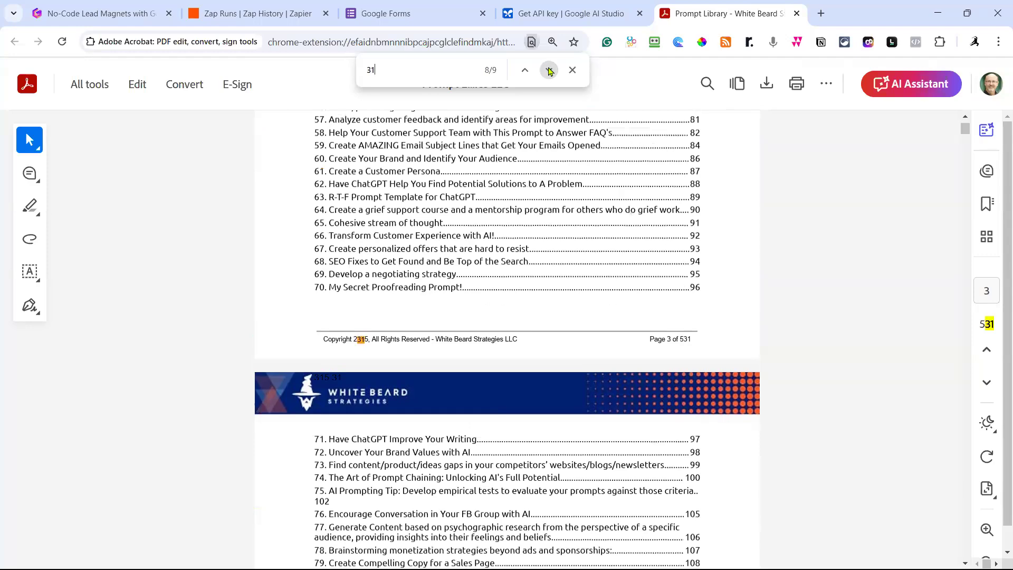
{"action": "scroll", "coordinate": [622, 233], "scroll_direction": "down", "scroll_amount": 6}
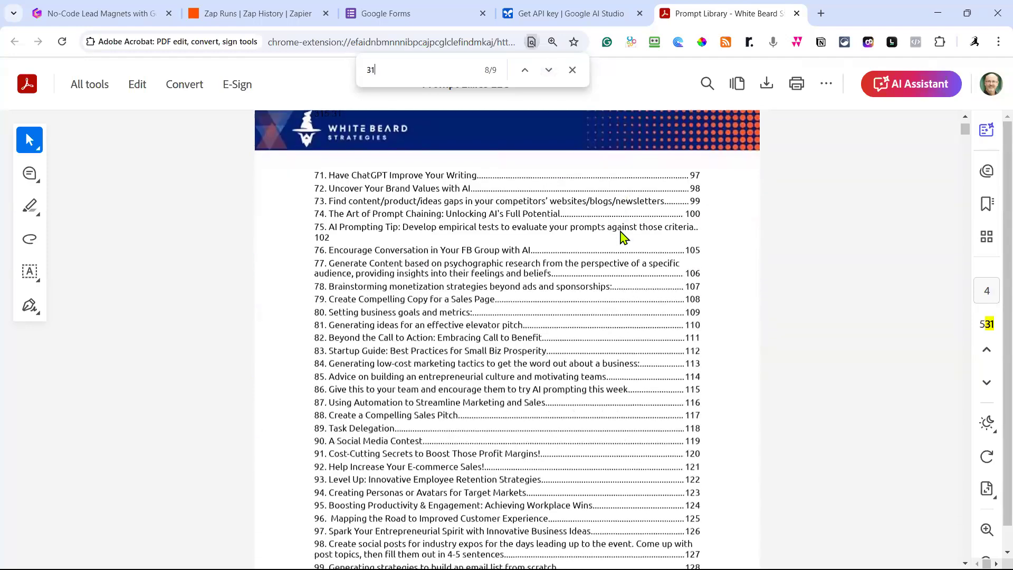
{"action": "scroll", "coordinate": [602, 219], "scroll_direction": "up", "scroll_amount": 20}
{"action": "scroll", "coordinate": [600, 206], "scroll_direction": "down", "scroll_amount": 12}
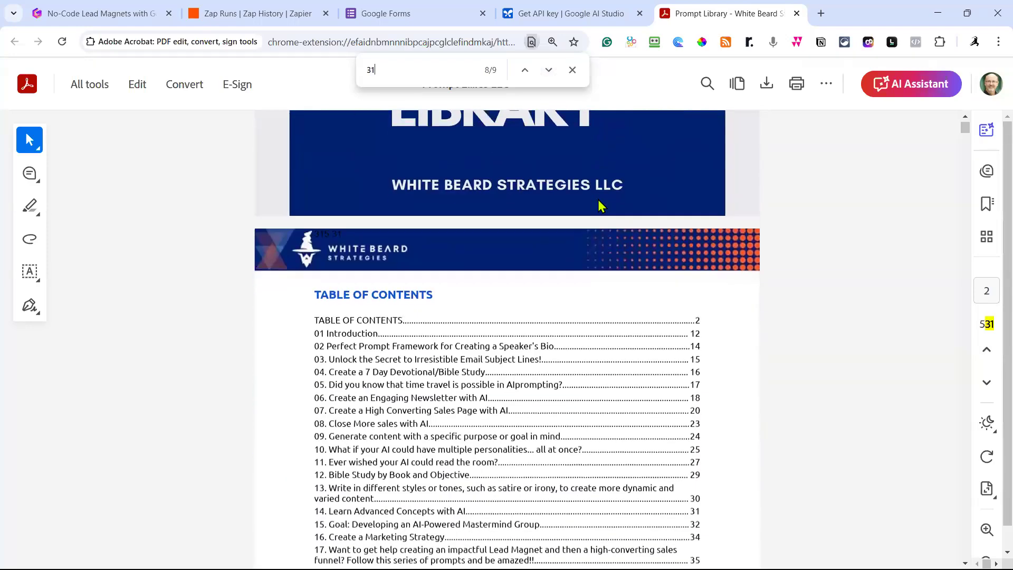
{"action": "scroll", "coordinate": [601, 205], "scroll_direction": "down", "scroll_amount": 10}
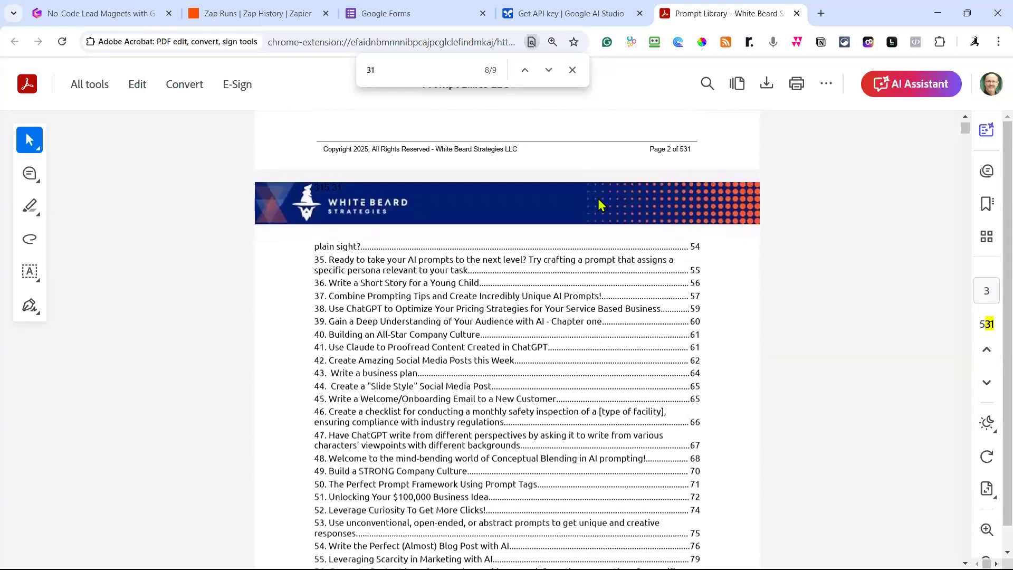
{"action": "scroll", "coordinate": [600, 205], "scroll_direction": "down", "scroll_amount": 12}
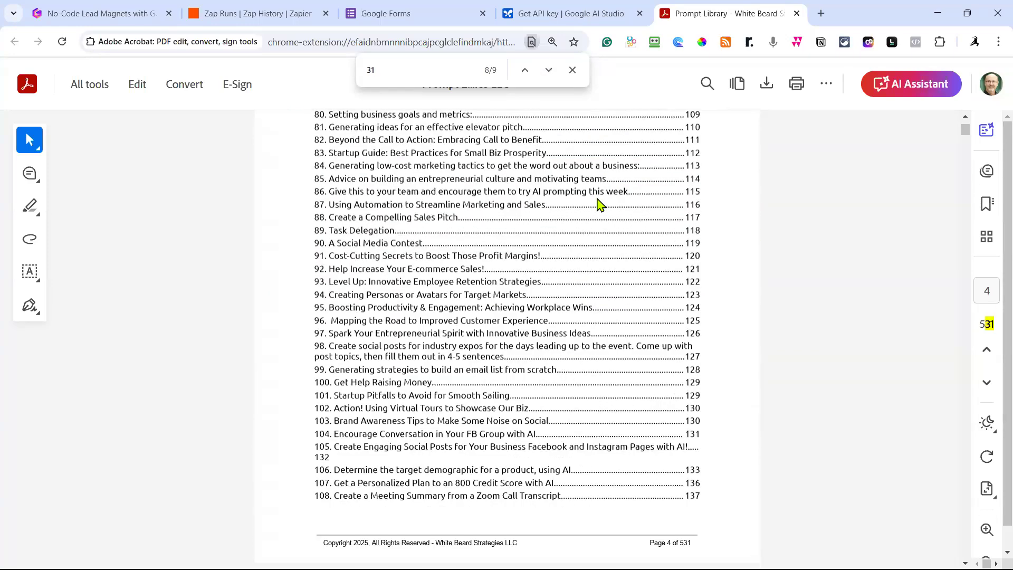
Replace the search term with 'marketing' and step between its matches.
{"action": "left_click_drag", "start_coordinate": [398, 72], "coordinate": [343, 72]}
{"action": "type", "text": "marketing"}
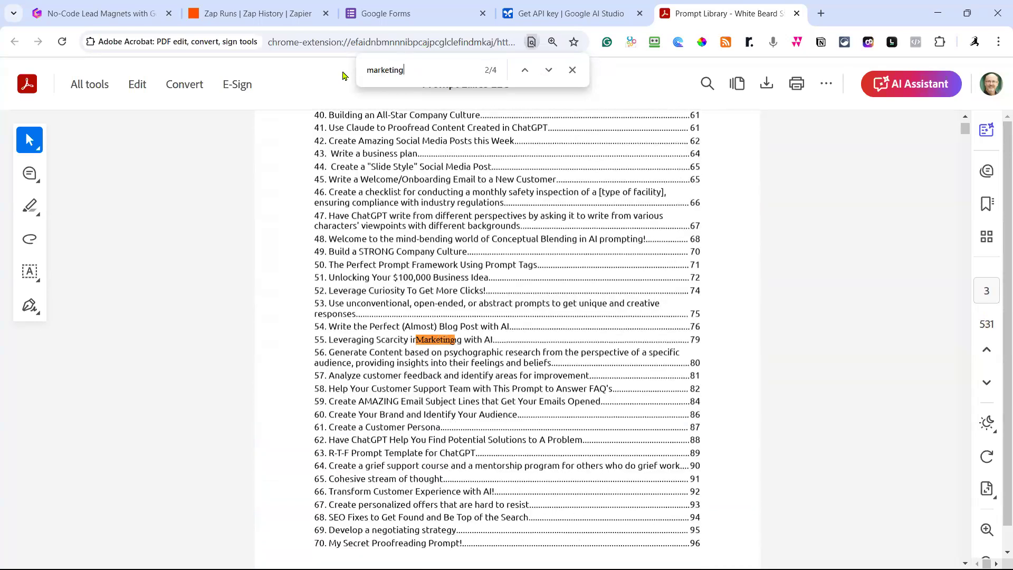
{"action": "type", "text": "sch"}
{"action": "key", "text": "BackSpace"}
{"action": "key", "text": "BackSpace"}
{"action": "key", "text": "BackSpace"}
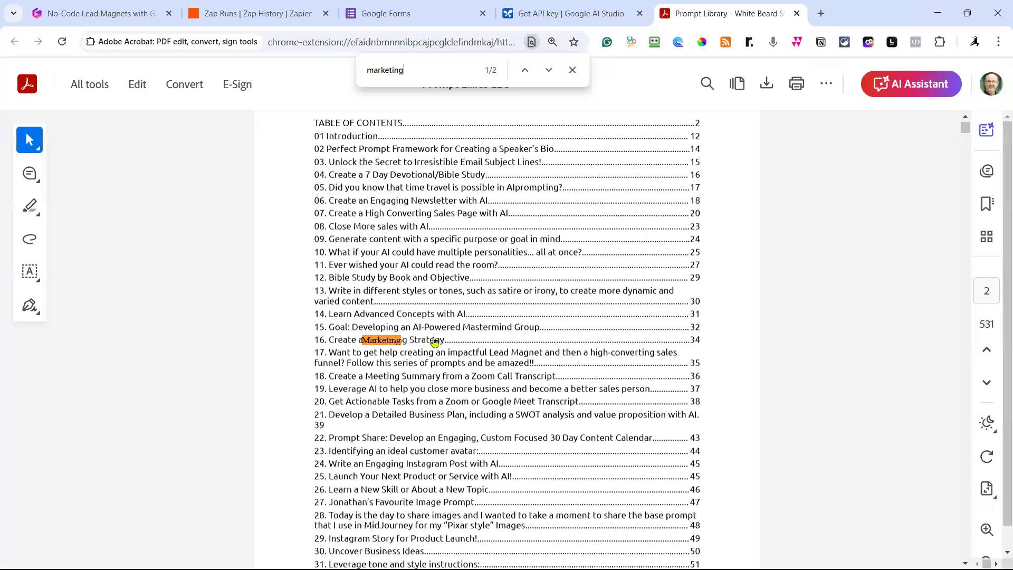
{"action": "left_click", "coordinate": [547, 71]}
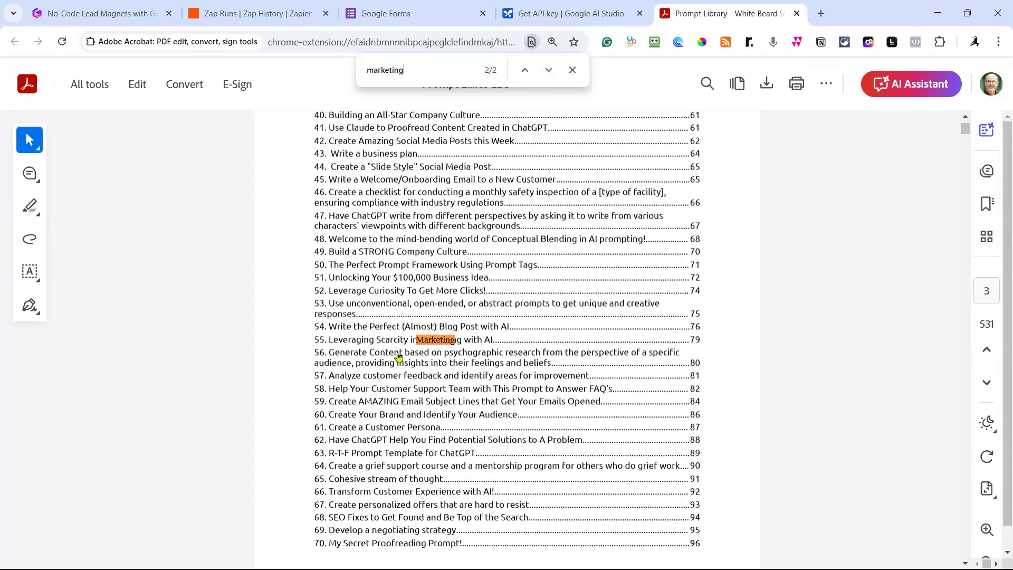
{"action": "left_click", "coordinate": [525, 71]}
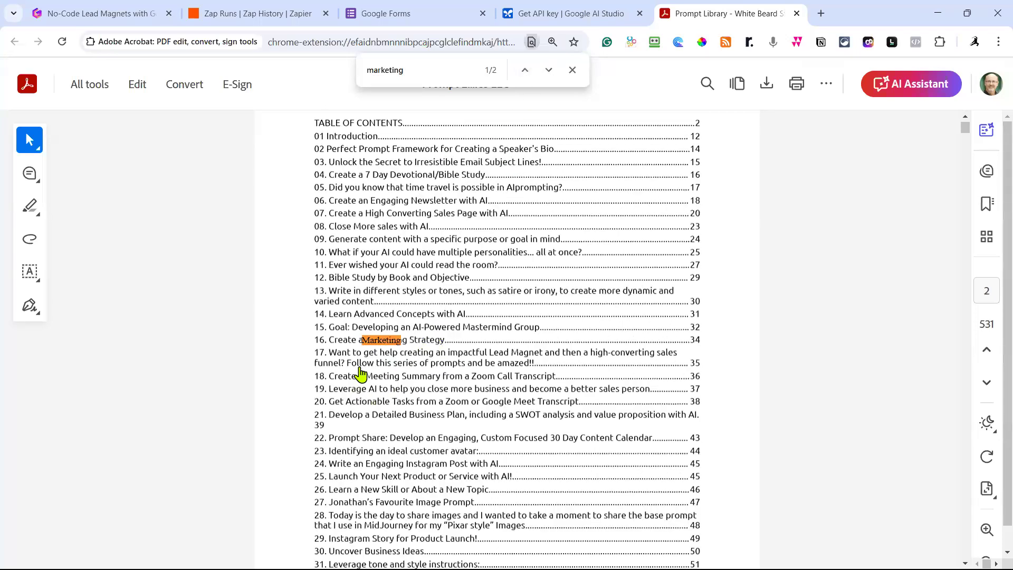
Open contents entry 16, 'Create a Marketing Strategy' on page 34, and close the find bar.
{"action": "left_click", "coordinate": [457, 343]}
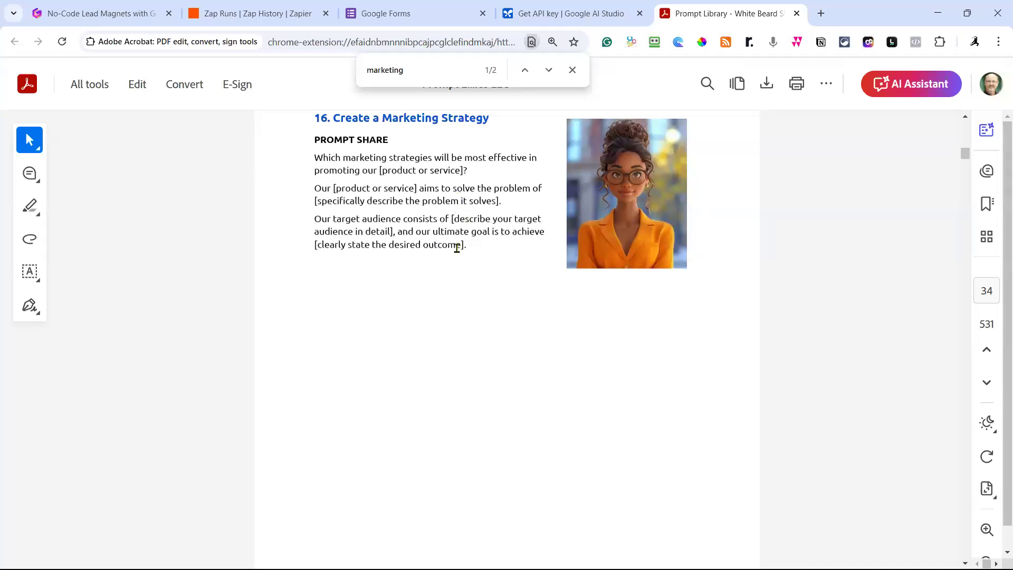
{"action": "scroll", "coordinate": [513, 240], "scroll_direction": "up", "scroll_amount": 3}
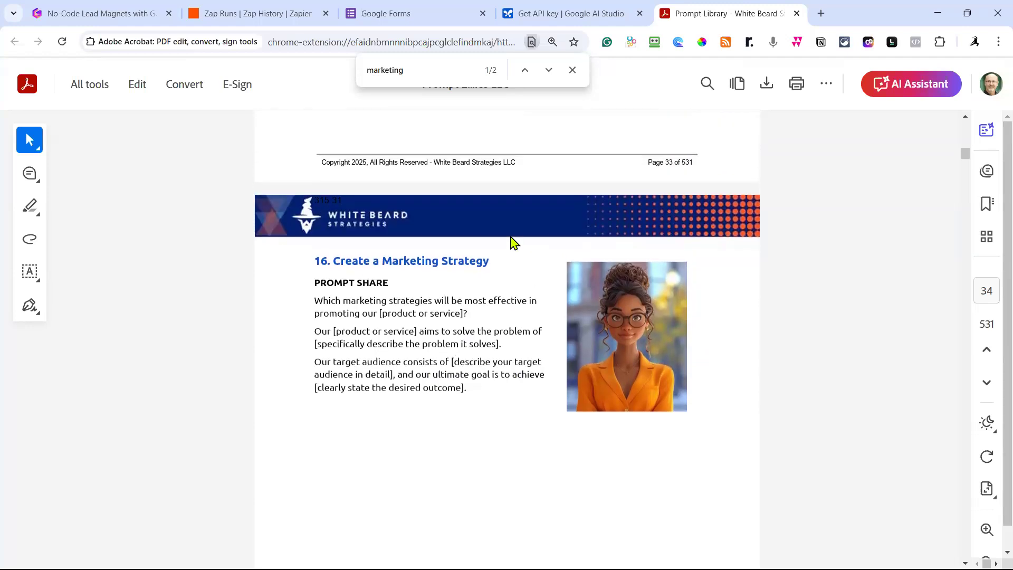
{"action": "scroll", "coordinate": [513, 242], "scroll_direction": "up", "scroll_amount": 4}
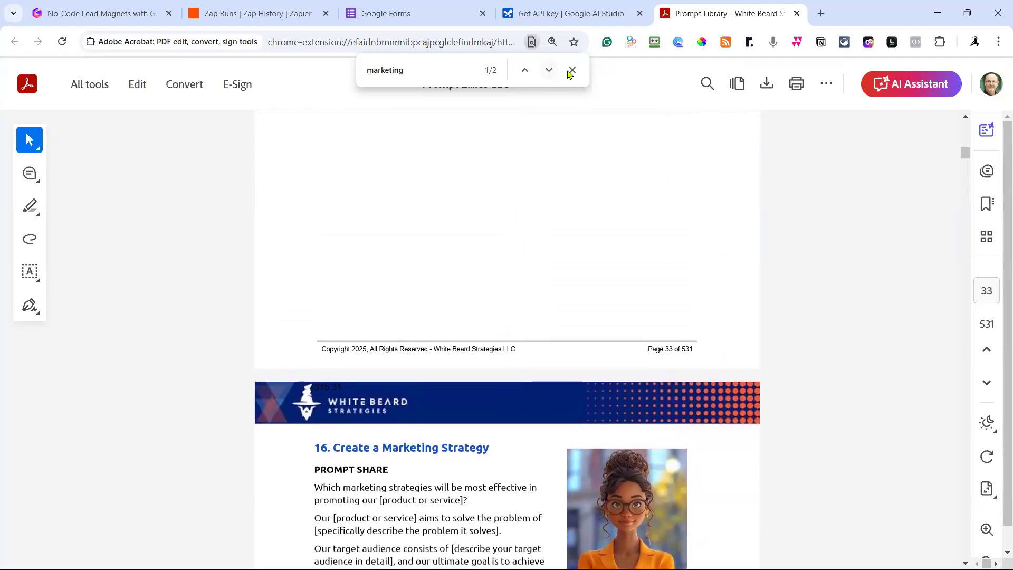
{"action": "left_click", "coordinate": [571, 71]}
Scroll back to the table of contents and search the PDF for 'children'.
{"action": "scroll", "coordinate": [514, 176], "scroll_direction": "up", "scroll_amount": 5}
{"action": "scroll", "coordinate": [514, 174], "scroll_direction": "up", "scroll_amount": 20}
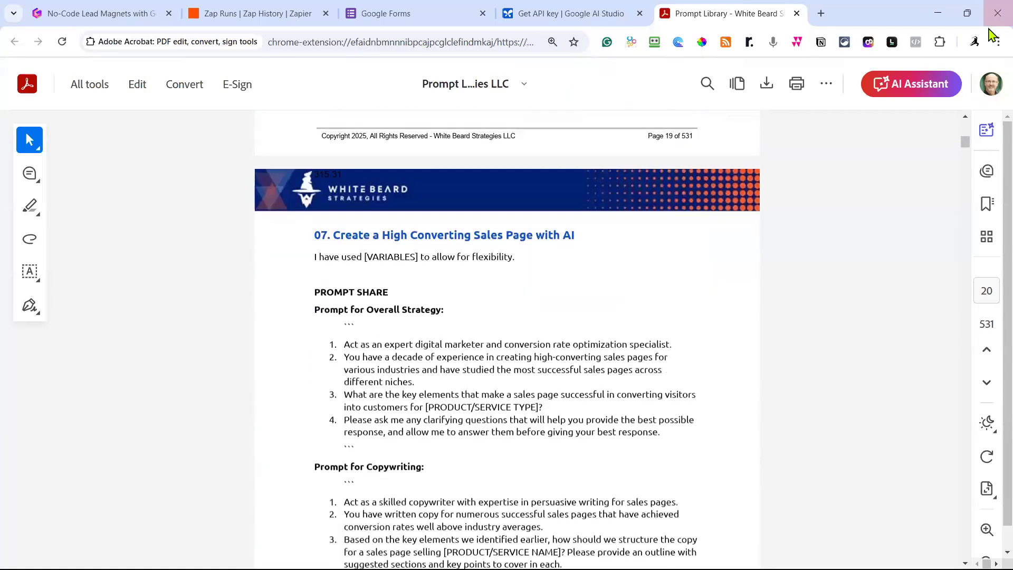
{"action": "left_click_drag", "start_coordinate": [967, 145], "coordinate": [965, 118]}
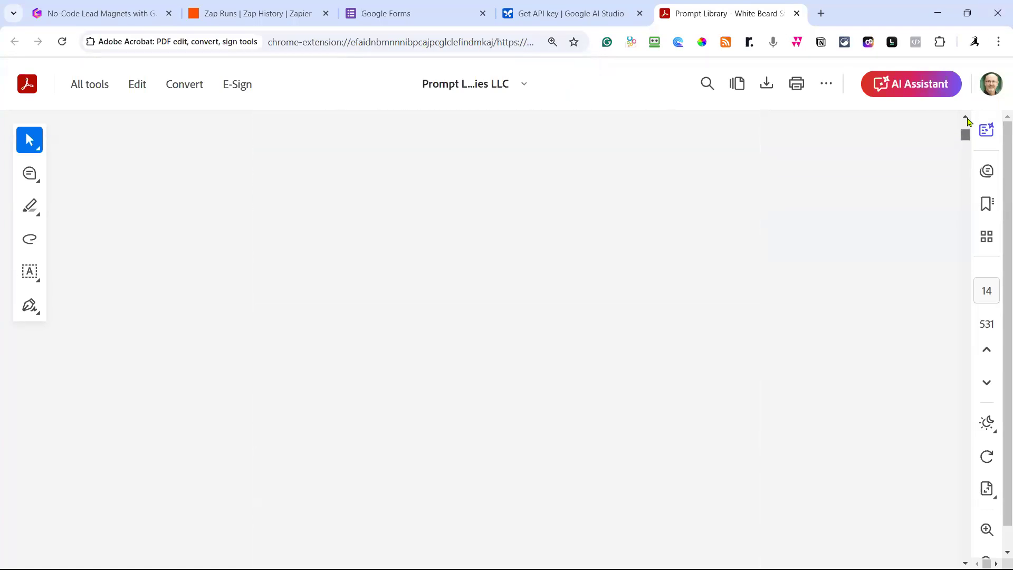
{"action": "scroll", "coordinate": [706, 192], "scroll_direction": "down", "scroll_amount": 15}
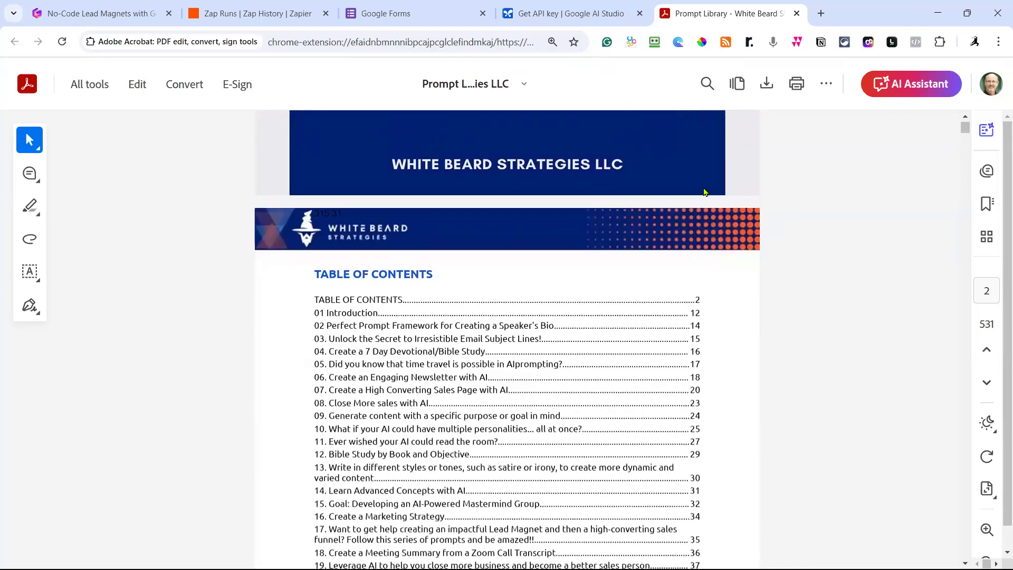
{"action": "scroll", "coordinate": [706, 192], "scroll_direction": "down", "scroll_amount": 1}
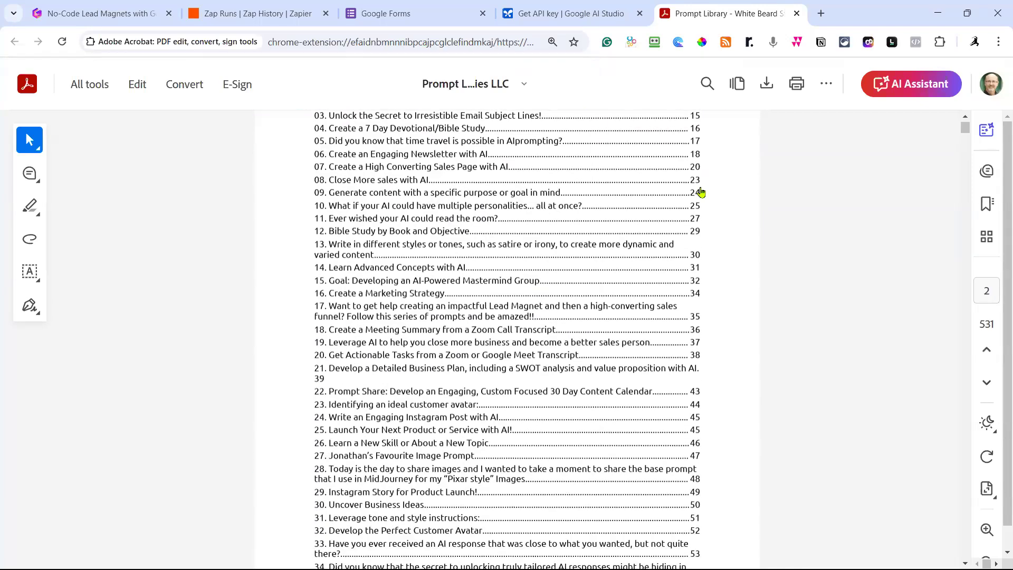
{"action": "scroll", "coordinate": [701, 192], "scroll_direction": "up", "scroll_amount": 5}
{"action": "scroll", "coordinate": [701, 192], "scroll_direction": "down", "scroll_amount": 5}
{"action": "scroll", "coordinate": [701, 193], "scroll_direction": "up", "scroll_amount": 5}
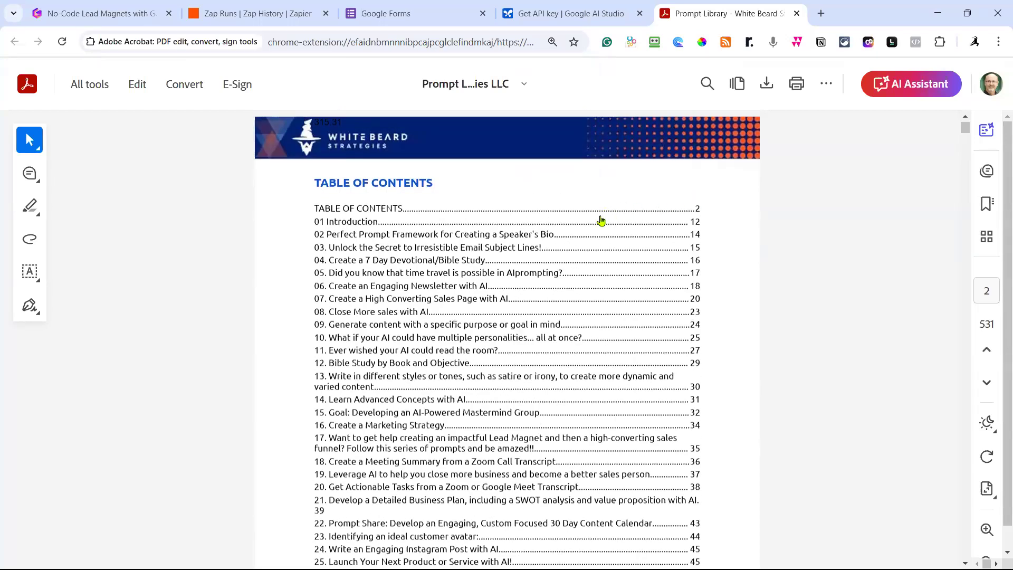
{"action": "key", "text": "ctrl+f"}
{"action": "type", "text": "children"}
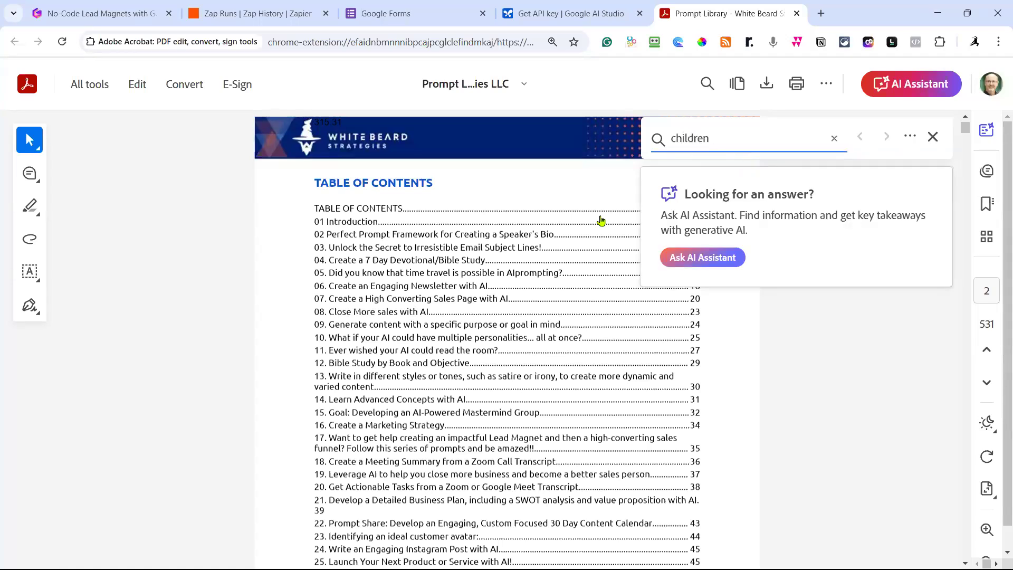
{"action": "key", "text": "Return"}
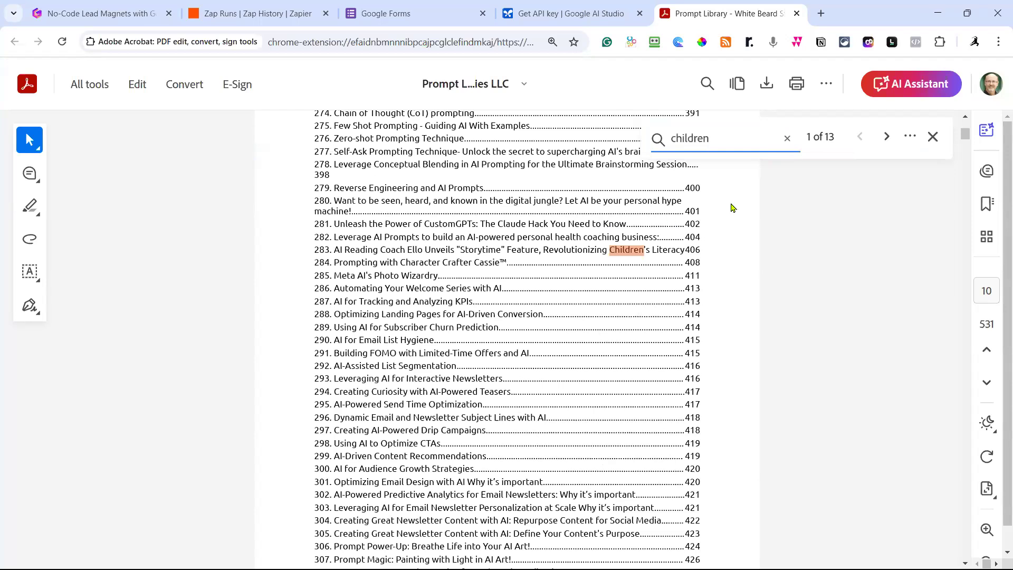
Step forward and back through the 'children' matches.
{"action": "left_click", "coordinate": [888, 137]}
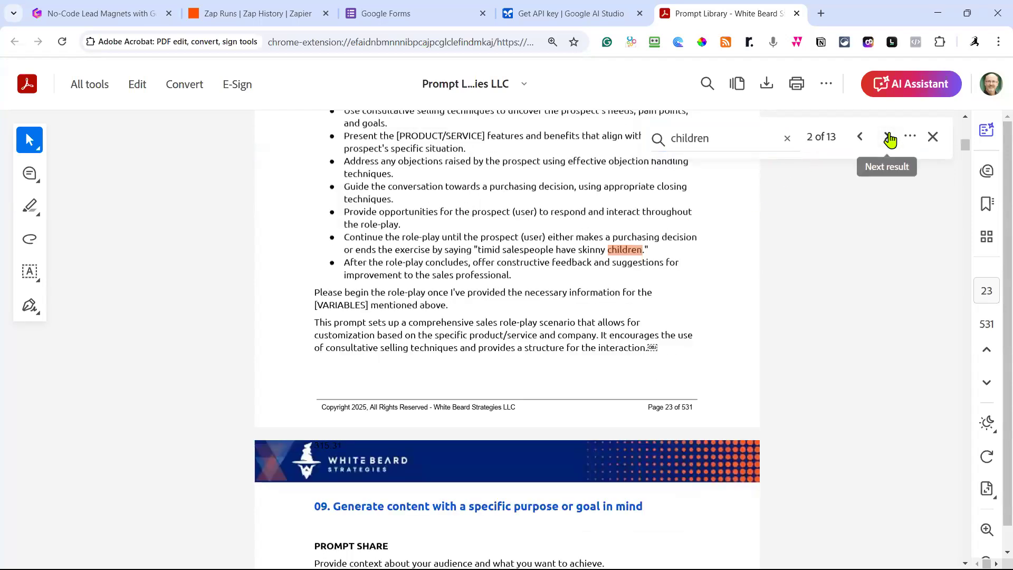
{"action": "left_click", "coordinate": [889, 138]}
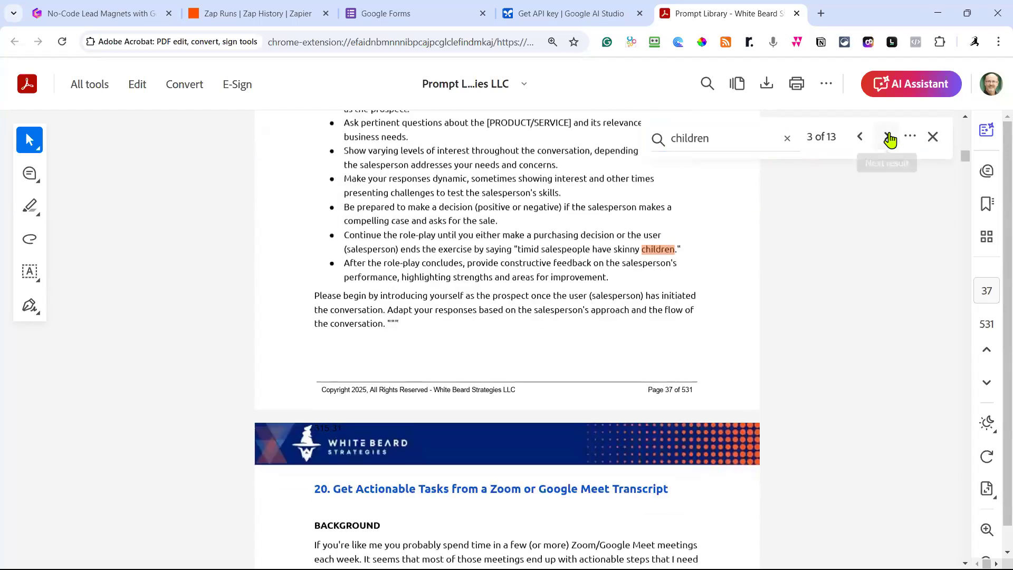
{"action": "left_click", "coordinate": [861, 139]}
{"action": "left_click", "coordinate": [860, 138]}
{"action": "left_click", "coordinate": [860, 138]}
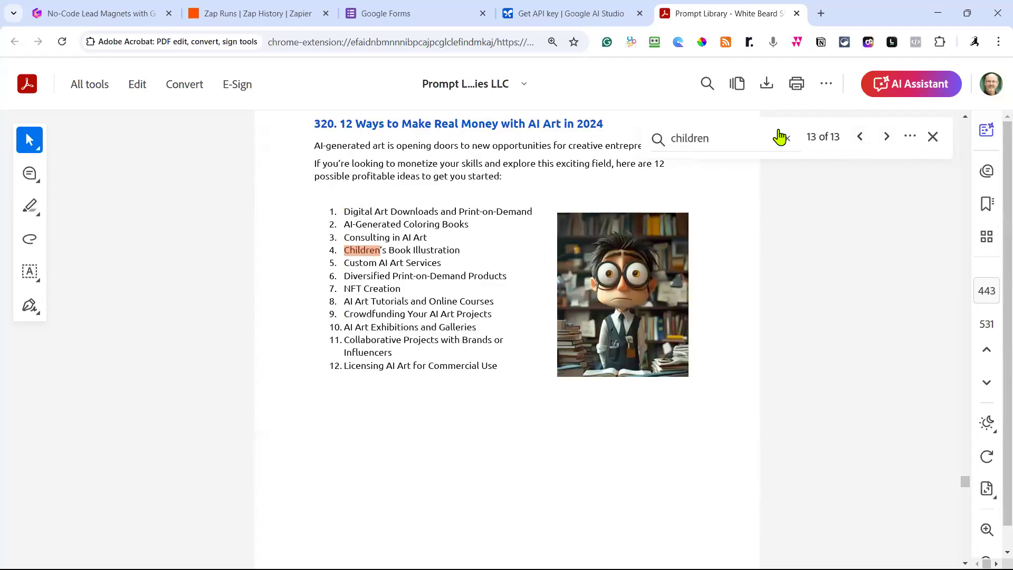
Refine the search to 'children story', then to just 'story', and close the find bar.
{"action": "left_click", "coordinate": [697, 137]}
{"action": "double_click", "coordinate": [698, 138]}
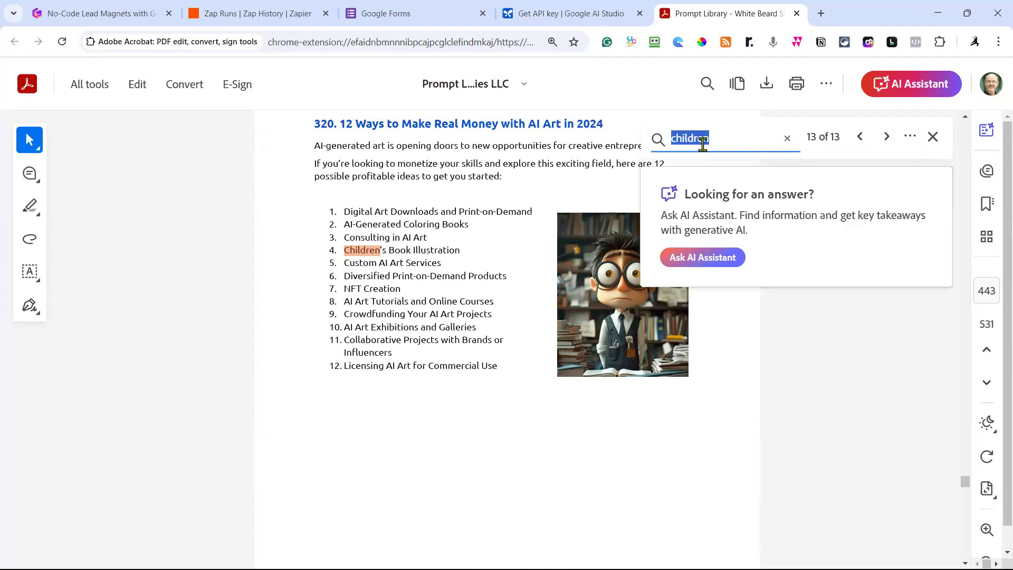
{"action": "left_click", "coordinate": [734, 140]}
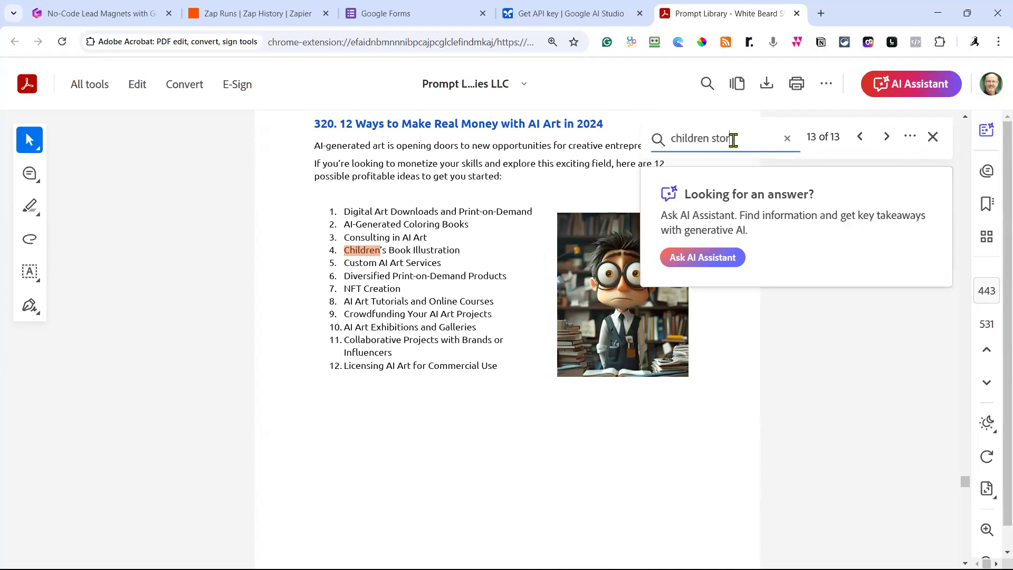
{"action": "type", "text": "story"}
{"action": "left_click", "coordinate": [887, 138]}
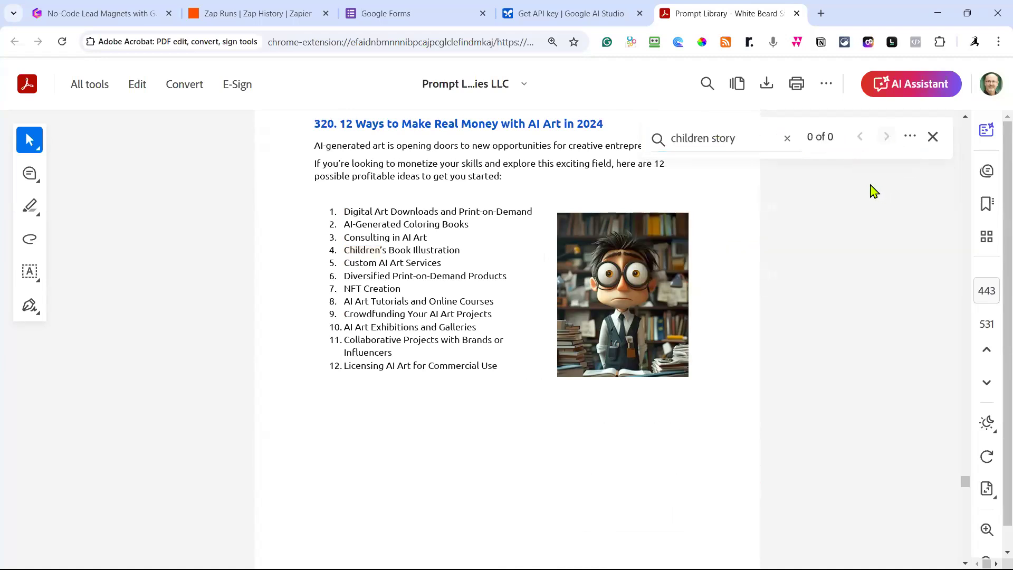
{"action": "double_click", "coordinate": [698, 137]}
{"action": "key", "text": "BackSpace"}
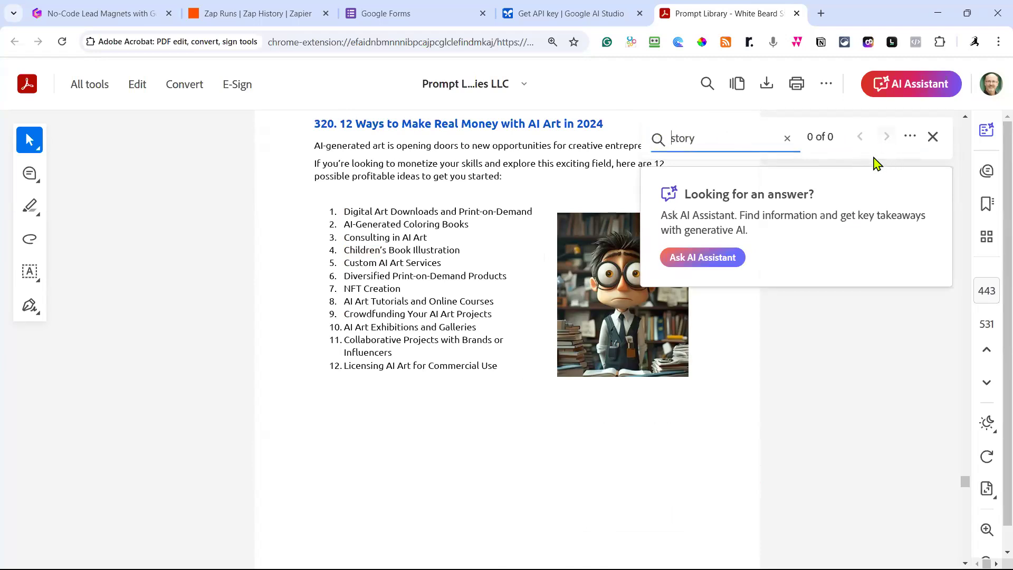
{"action": "left_click", "coordinate": [933, 137]}
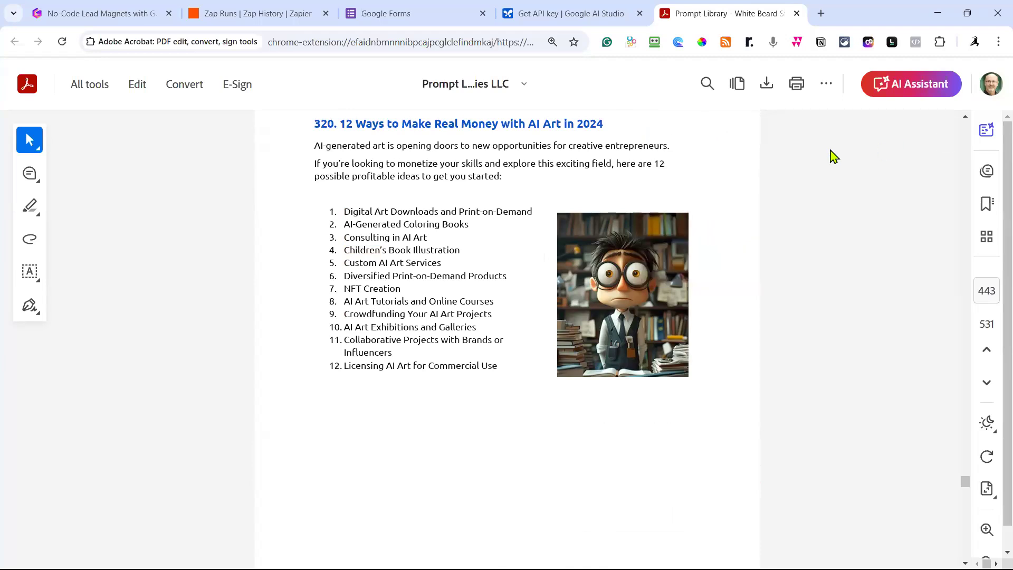
Return to the PDF's top and scroll the contents until entry 36, 'Write a Short Story for a Young Child', shows.
{"action": "scroll", "coordinate": [819, 217], "scroll_direction": "up", "scroll_amount": 10}
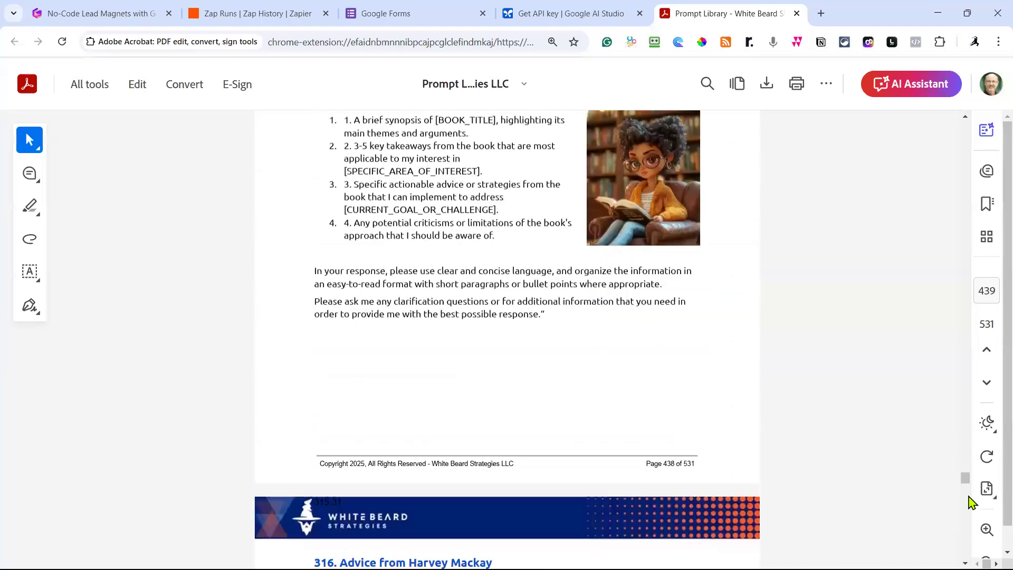
{"action": "left_click_drag", "start_coordinate": [967, 480], "coordinate": [979, 107]}
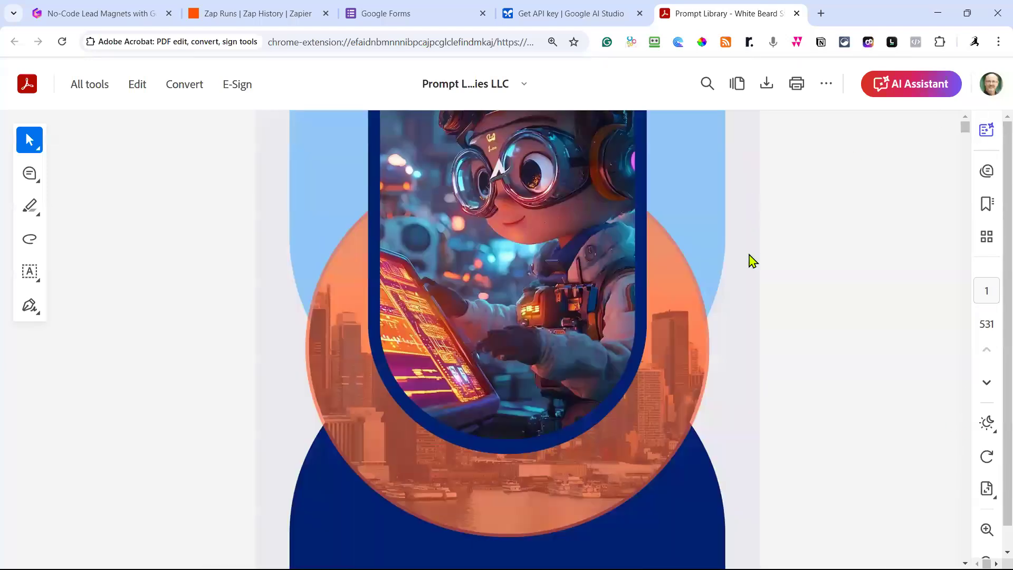
{"action": "scroll", "coordinate": [746, 294], "scroll_direction": "down", "scroll_amount": 8}
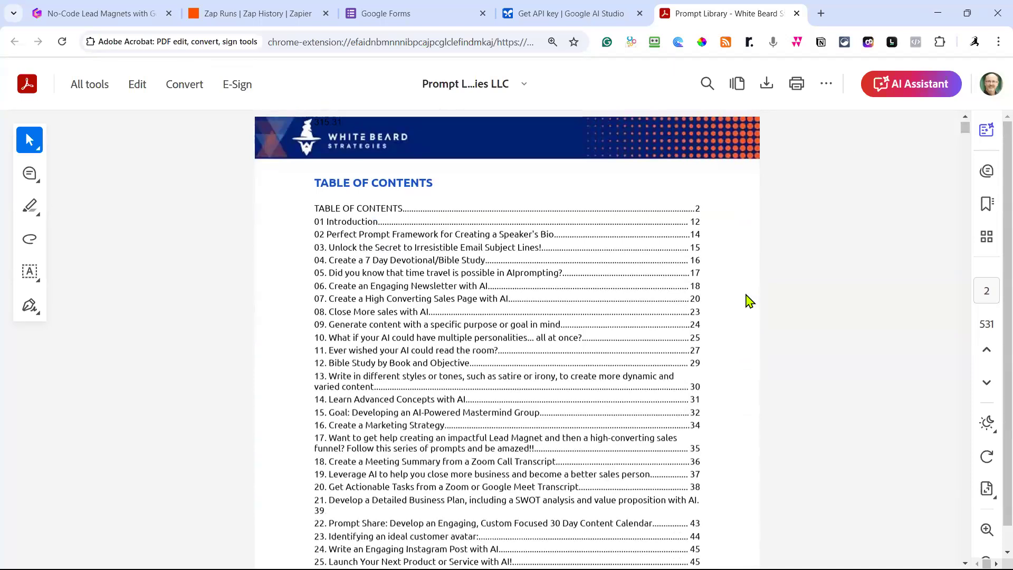
{"action": "scroll", "coordinate": [750, 300], "scroll_direction": "down", "scroll_amount": 1}
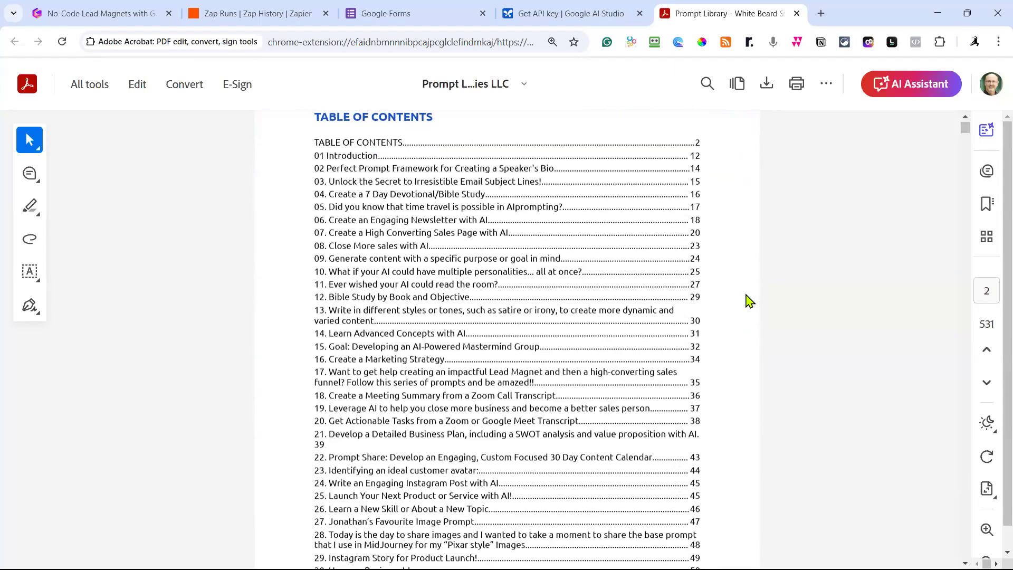
{"action": "scroll", "coordinate": [749, 301], "scroll_direction": "down", "scroll_amount": 1}
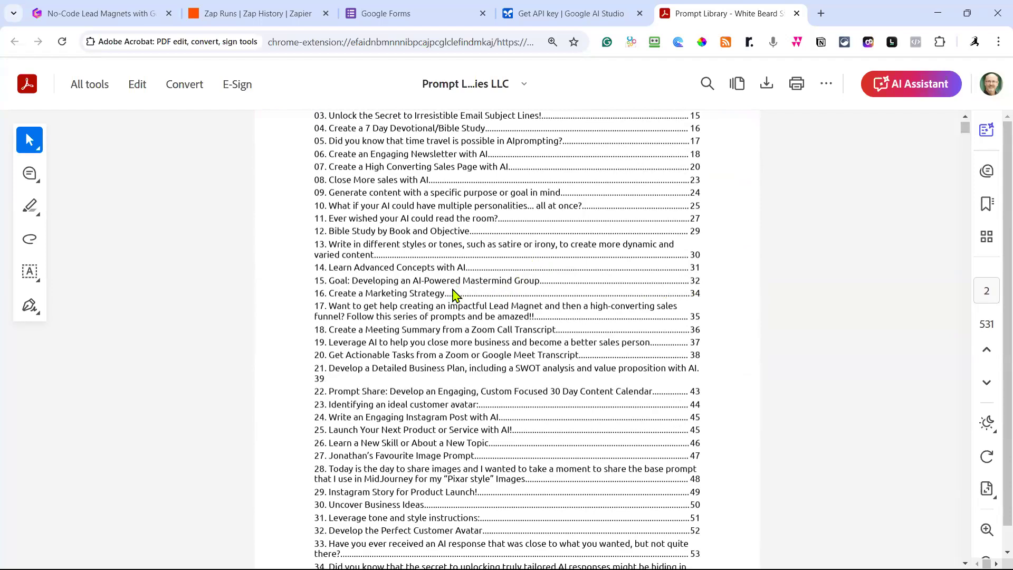
{"action": "scroll", "coordinate": [453, 293], "scroll_direction": "down", "scroll_amount": 2}
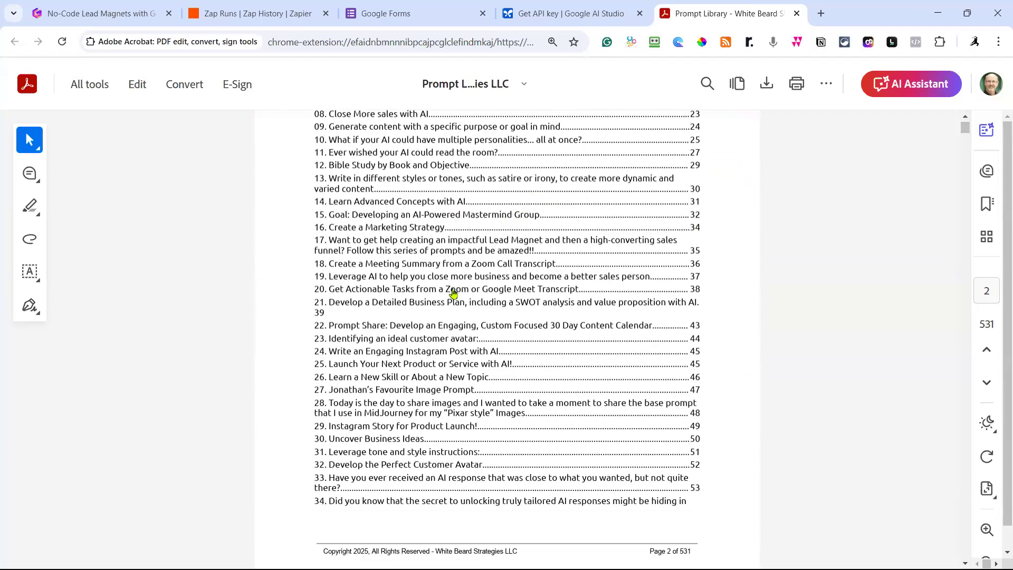
{"action": "scroll", "coordinate": [453, 294], "scroll_direction": "down", "scroll_amount": 2}
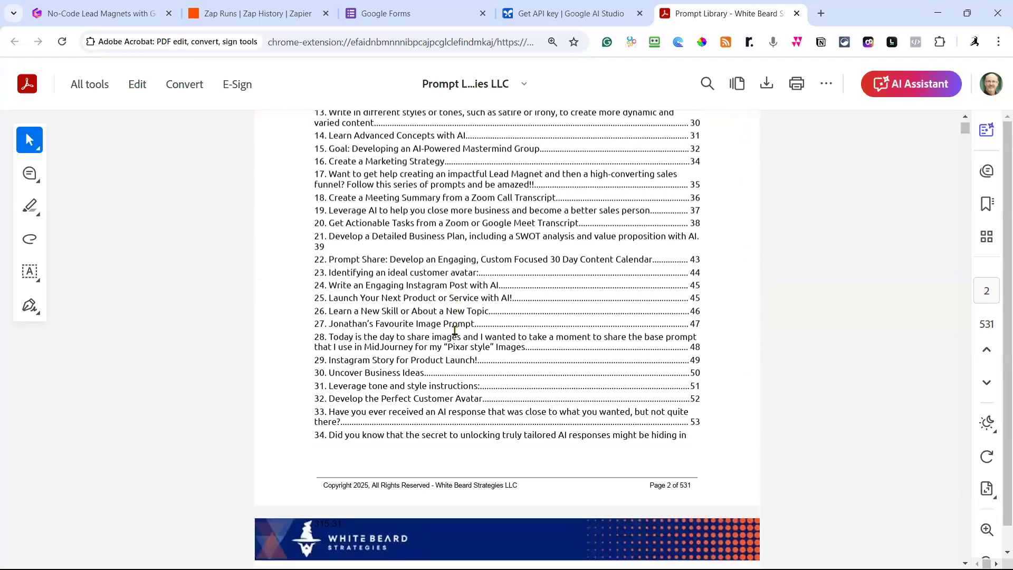
{"action": "scroll", "coordinate": [454, 331], "scroll_direction": "down", "scroll_amount": 2}
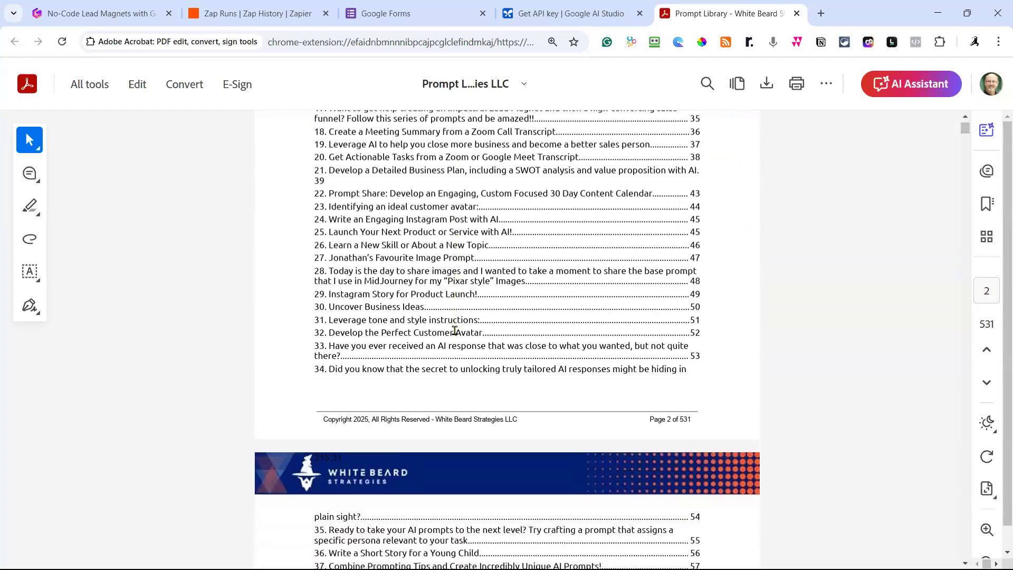
{"action": "scroll", "coordinate": [455, 331], "scroll_direction": "down", "scroll_amount": 2}
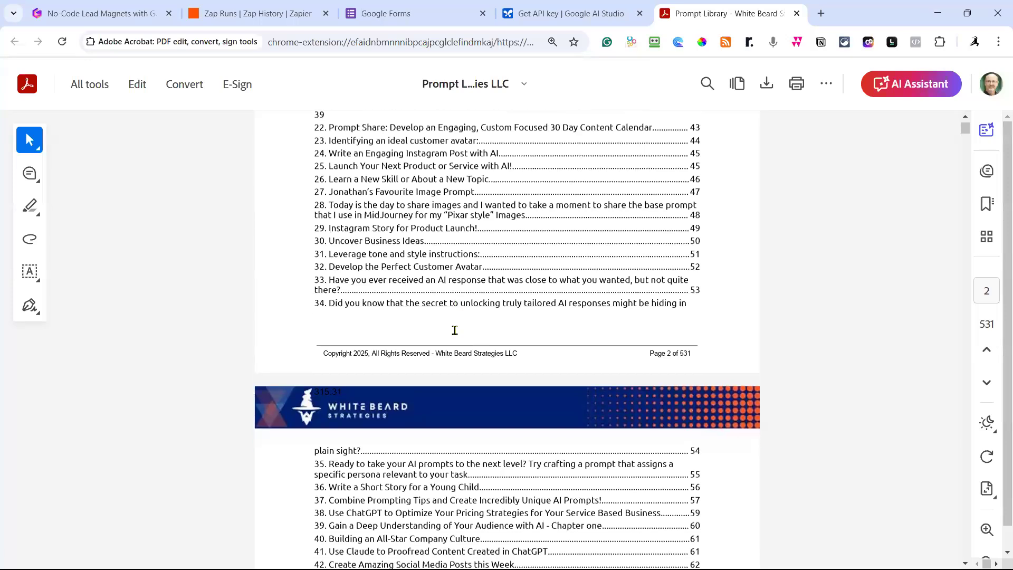
{"action": "scroll", "coordinate": [455, 331], "scroll_direction": "down", "scroll_amount": 2}
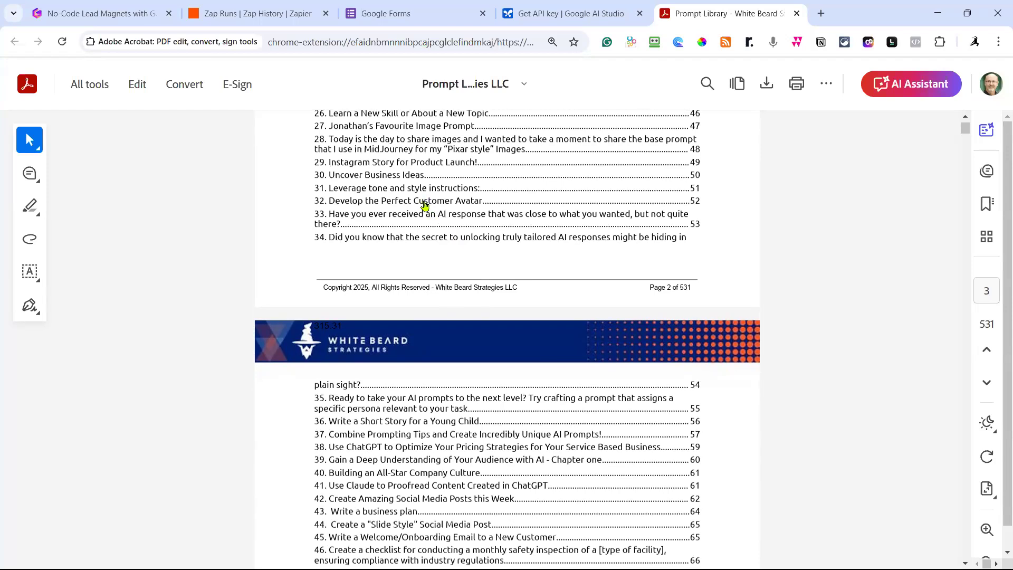
Open prompt 36 and copy 'I want to write a short story that will engage the imagination of a child.'.
{"action": "left_click", "coordinate": [415, 424]}
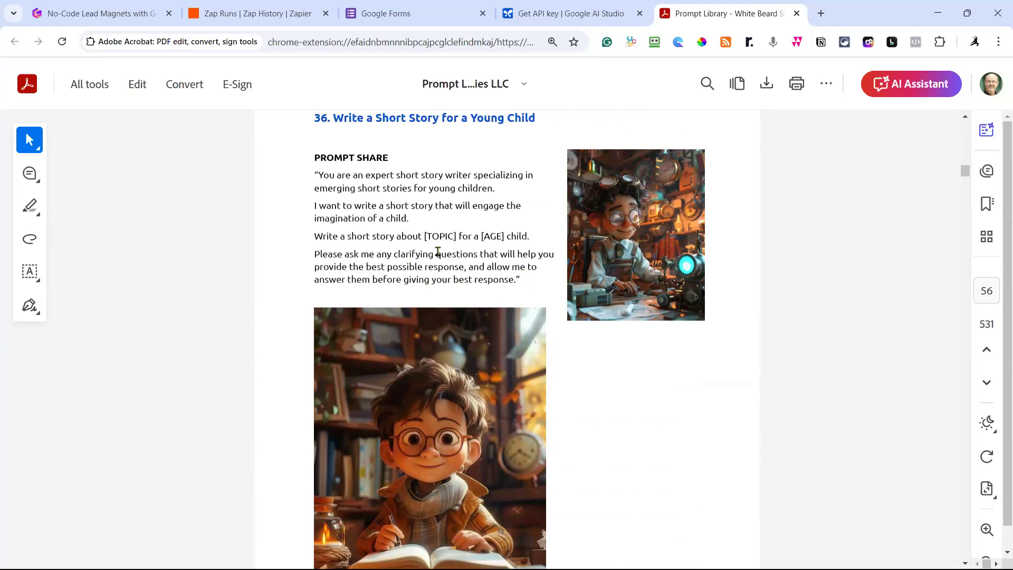
{"action": "scroll", "coordinate": [459, 206], "scroll_direction": "up", "scroll_amount": 1}
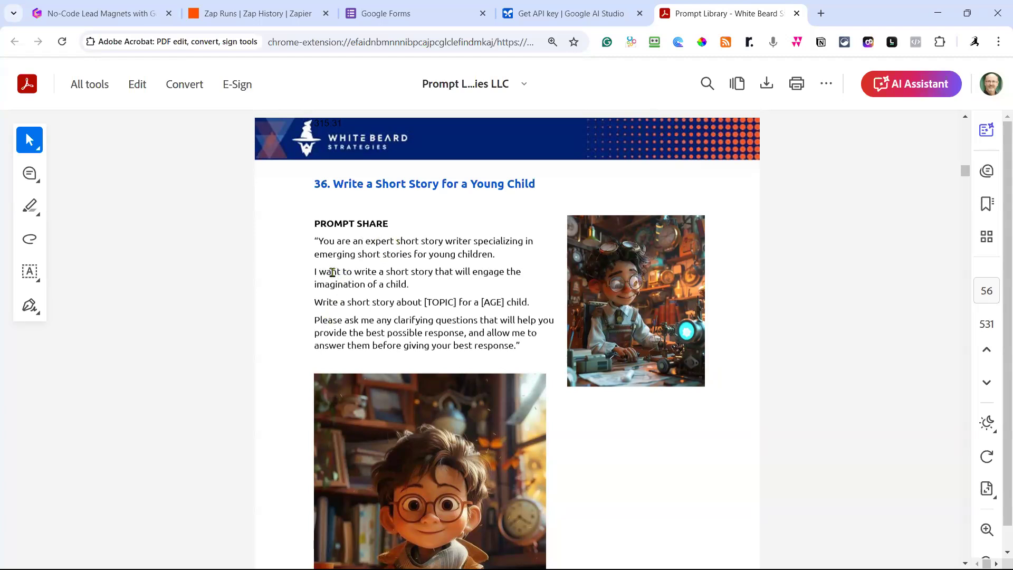
{"action": "left_click_drag", "start_coordinate": [312, 276], "coordinate": [466, 292]}
{"action": "key", "text": "ctrl+c"}
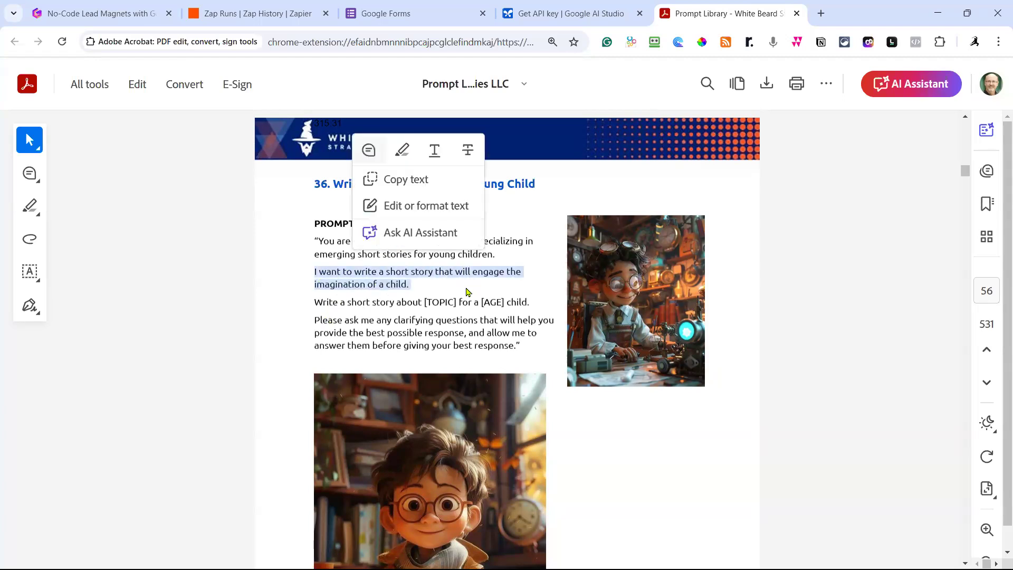
{"action": "left_click", "coordinate": [428, 20]}
Create a blank form titled 'Write a short story that will engage the imagination of a child.'.
{"action": "left_click", "coordinate": [235, 178]}
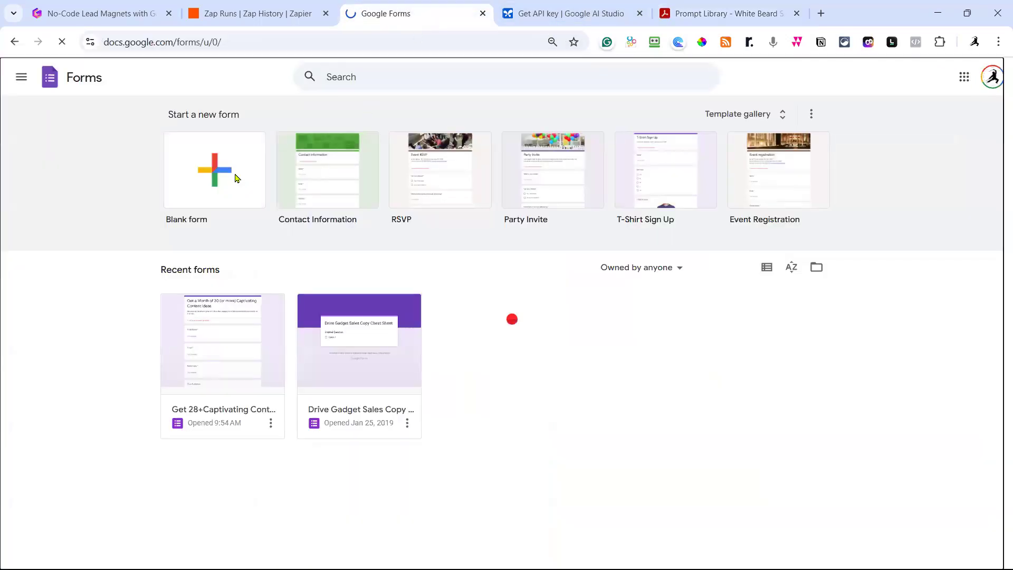
{"action": "left_click", "coordinate": [408, 167]}
{"action": "left_click_drag", "start_coordinate": [412, 163], "coordinate": [272, 158]}
{"action": "key", "text": "ctrl+v"}
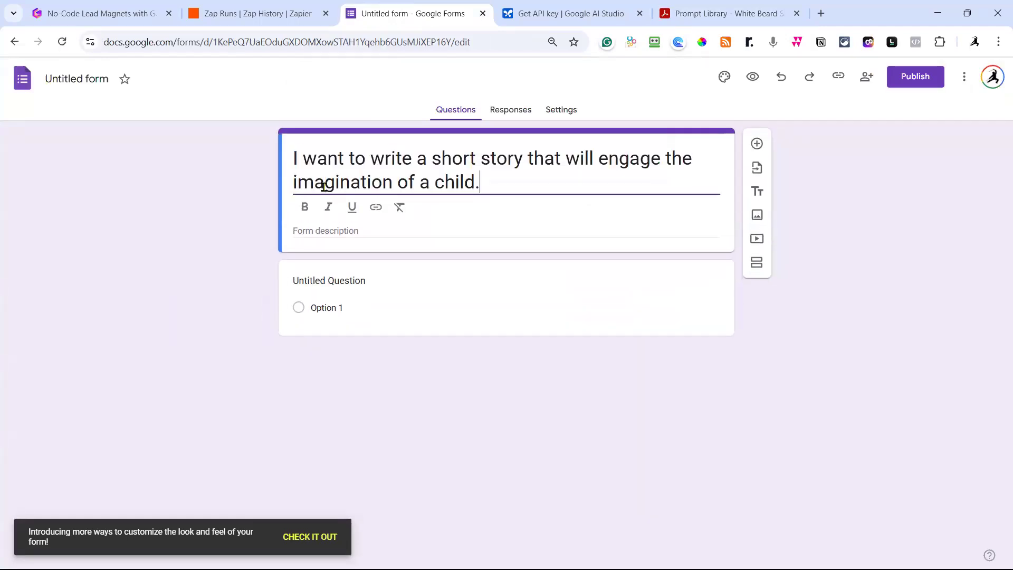
{"action": "left_click_drag", "start_coordinate": [374, 157], "coordinate": [288, 162]}
{"action": "type", "text": "W"}
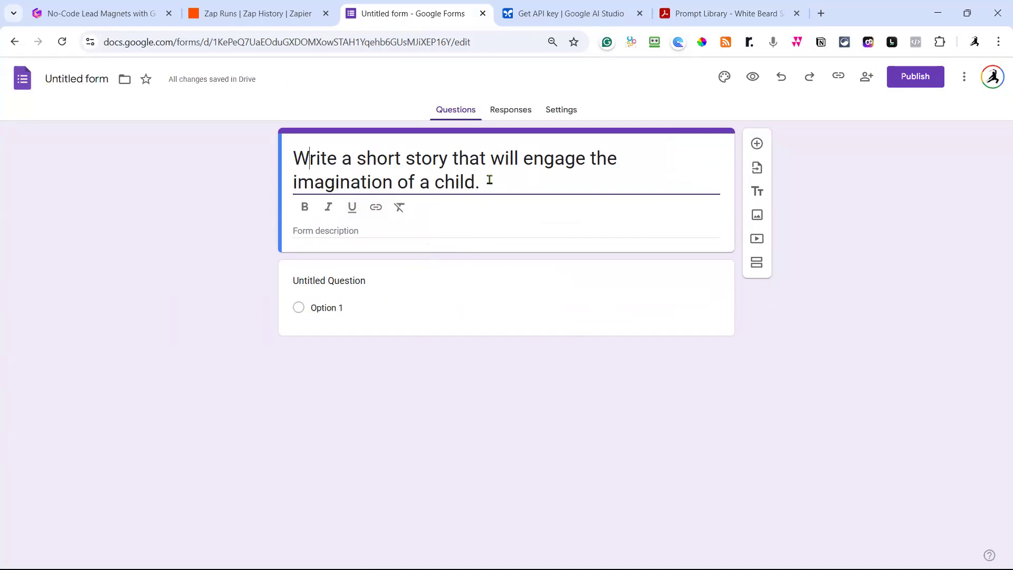
{"action": "left_click", "coordinate": [449, 230]}
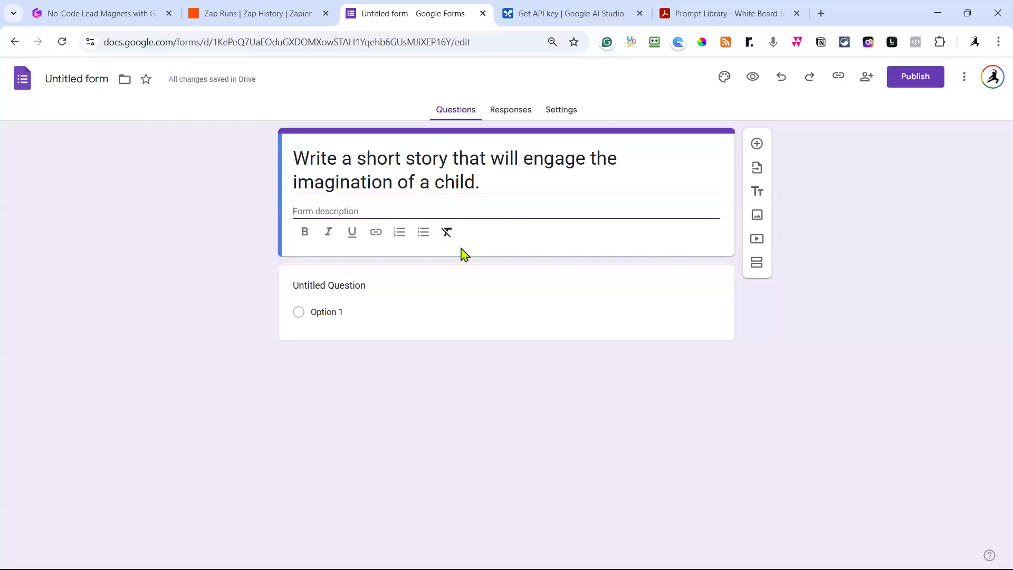
Add the First Name and 'Email to Send You the Story' questions to the form.
{"action": "left_click", "coordinate": [758, 144]}
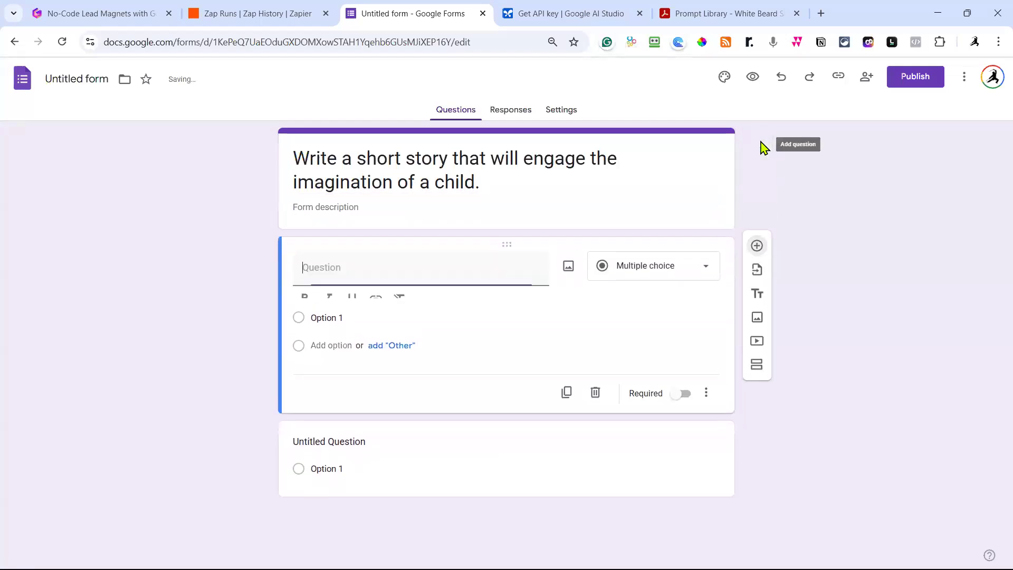
{"action": "type", "text": "fi"}
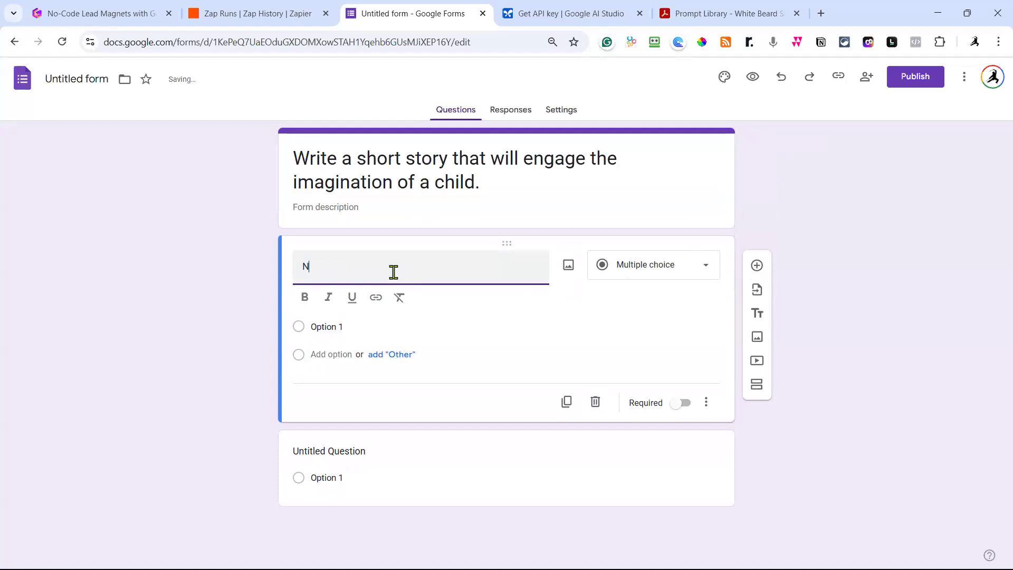
{"action": "key", "text": "BackSpace"}
{"action": "key", "text": "BackSpace"}
{"action": "type", "text": "First Name"}
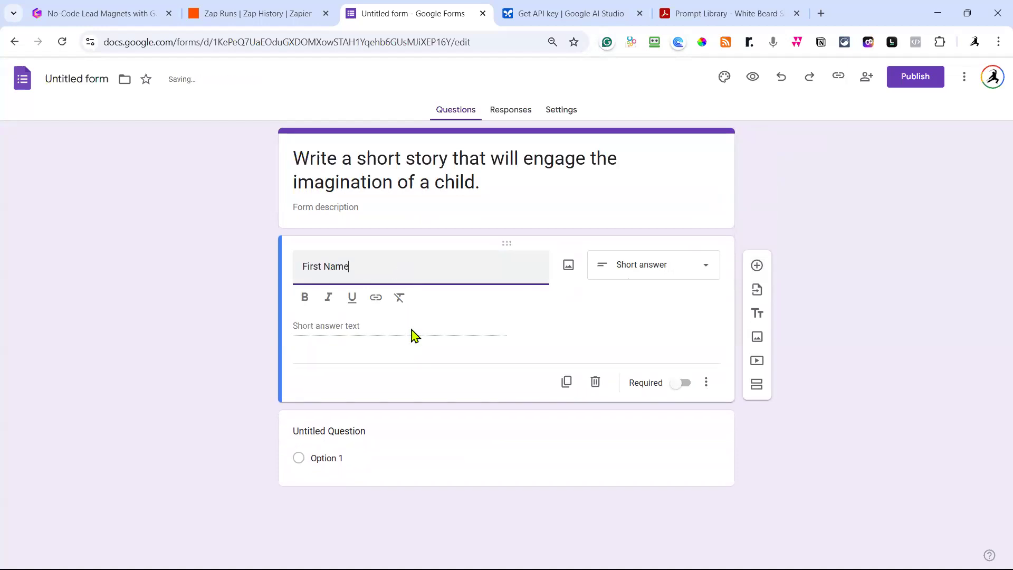
{"action": "left_click", "coordinate": [758, 268]}
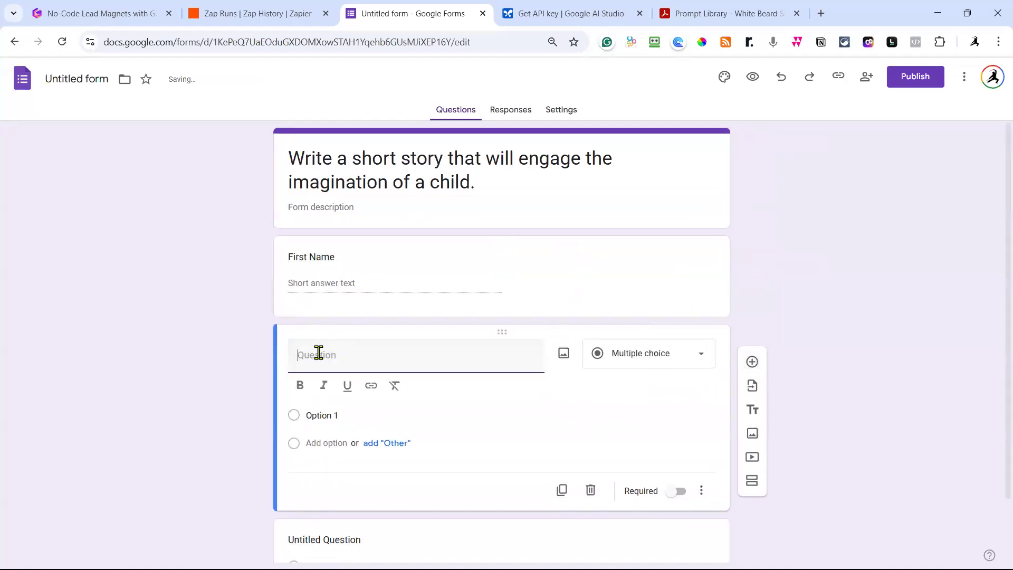
{"action": "type", "text": "Email to Sne"}
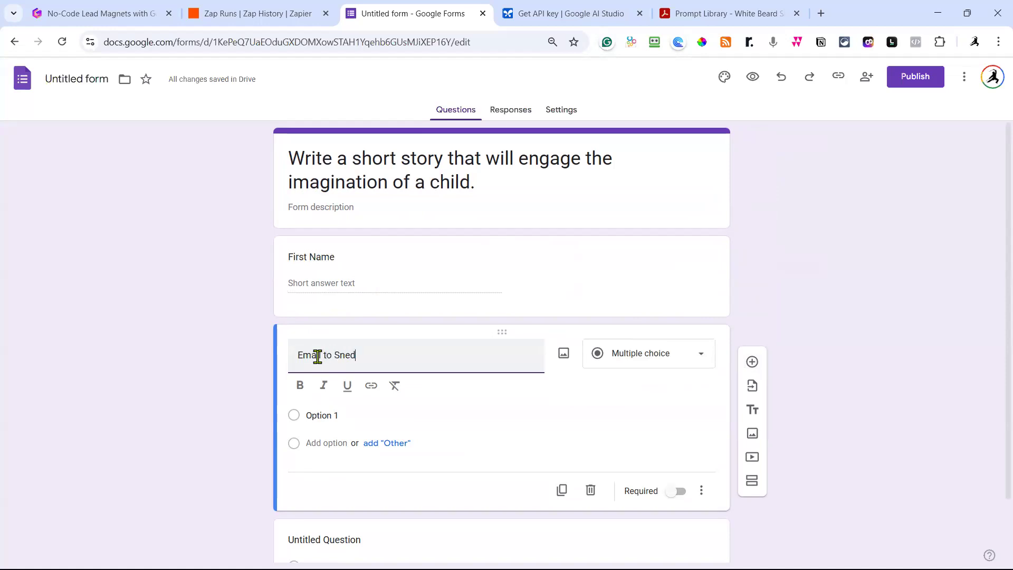
{"action": "type", "text": "d"}
{"action": "key", "text": "BackSpace"}
{"action": "key", "text": "BackSpace"}
{"action": "key", "text": "BackSpace"}
{"action": "type", "text": "end Yo"}
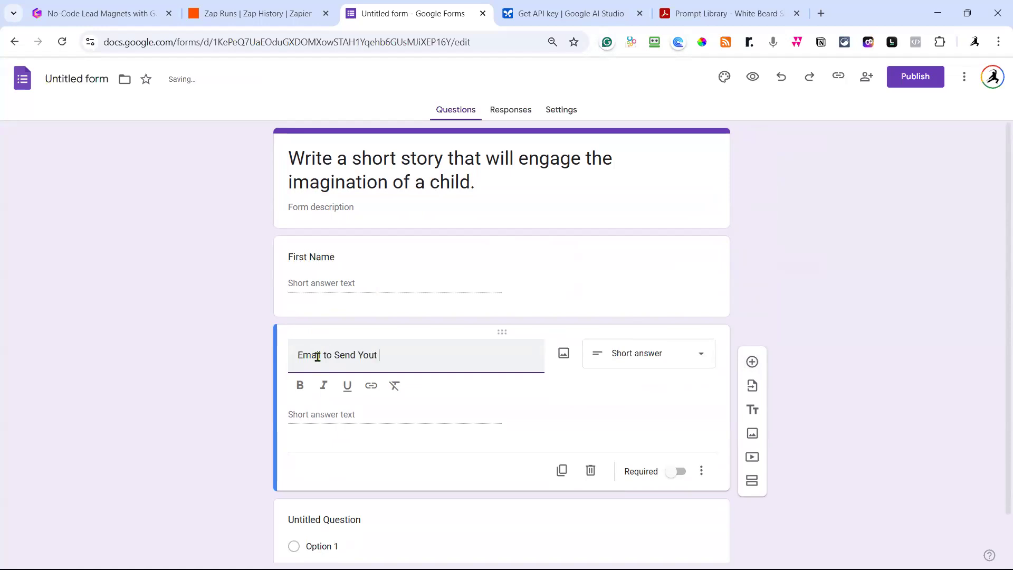
{"action": "type", "text": "u the Story"}
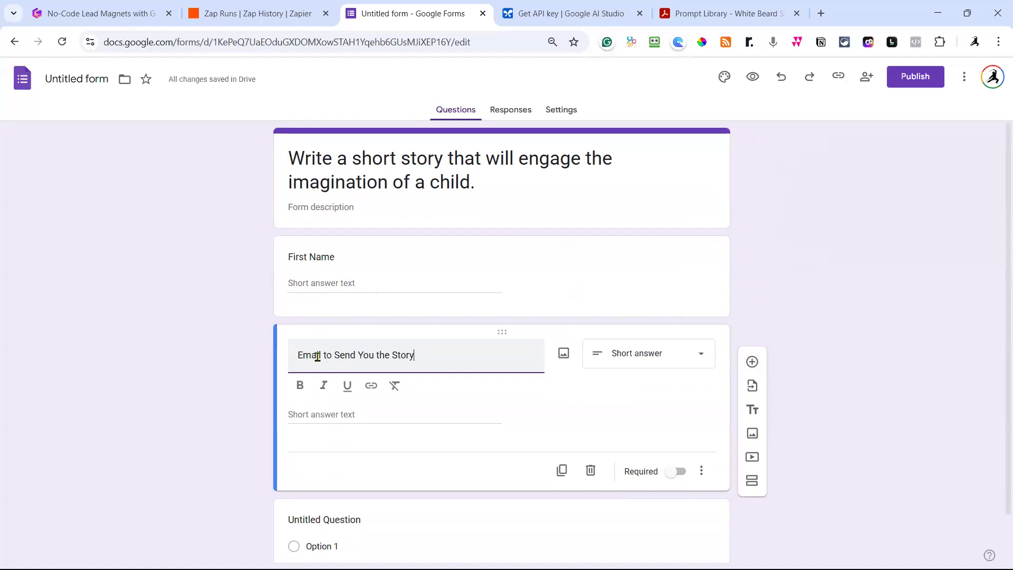
Add a Main Topic question below the email question.
{"action": "scroll", "coordinate": [438, 294], "scroll_direction": "down", "scroll_amount": 1}
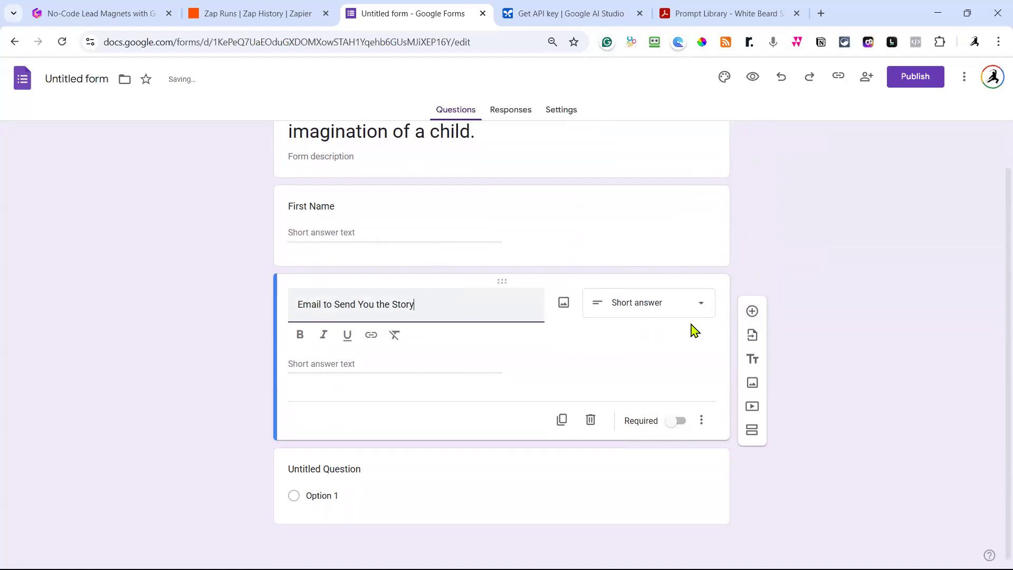
{"action": "left_click", "coordinate": [753, 311]}
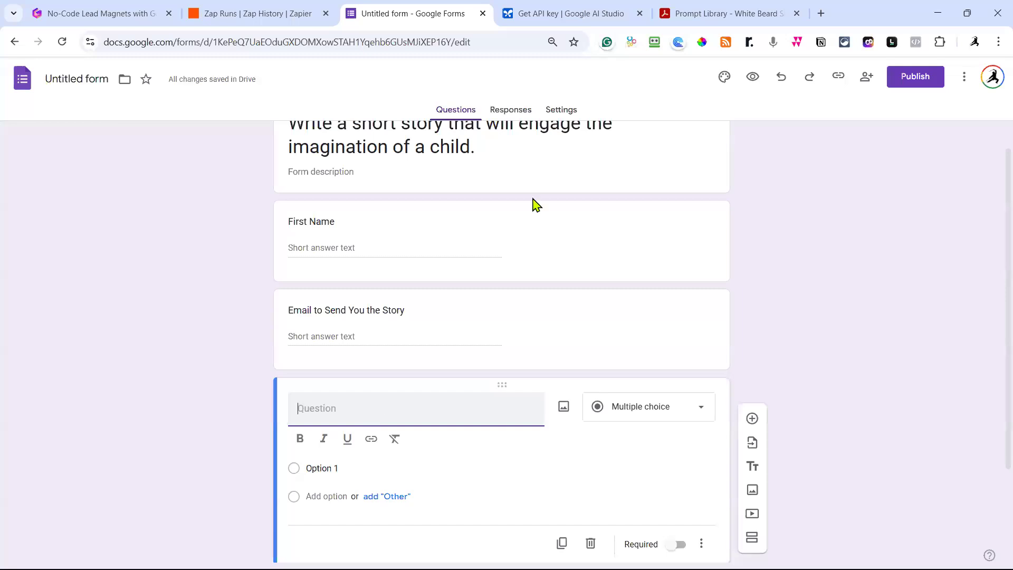
{"action": "left_click", "coordinate": [702, 14]}
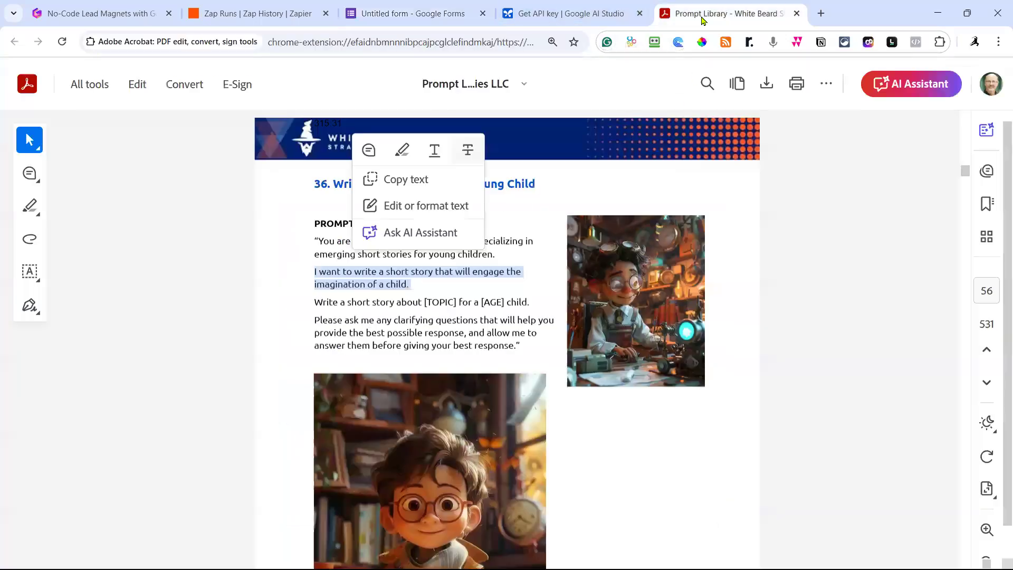
{"action": "left_click", "coordinate": [449, 328]}
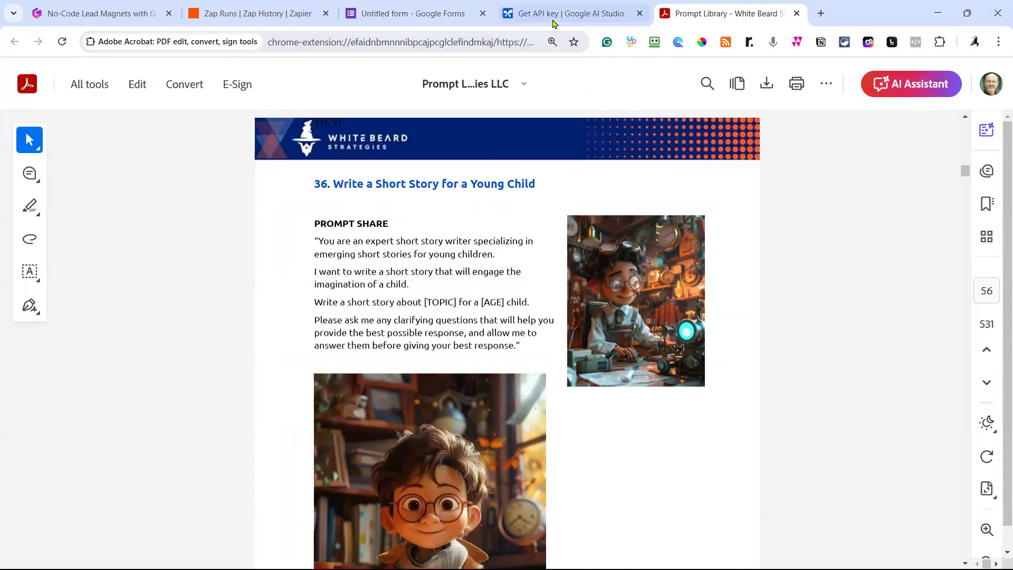
{"action": "left_click", "coordinate": [445, 18]}
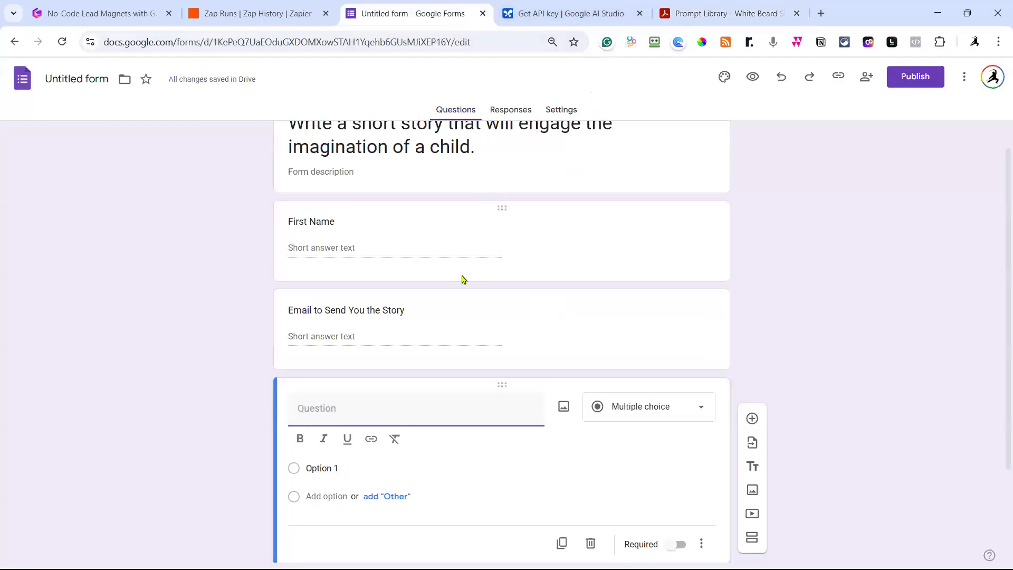
{"action": "scroll", "coordinate": [443, 317], "scroll_direction": "down", "scroll_amount": 1}
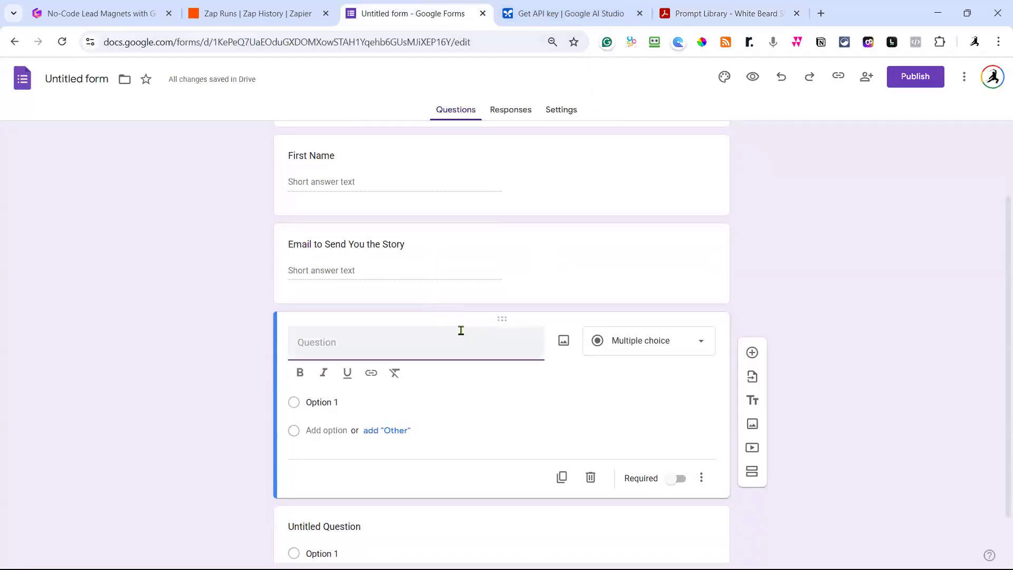
{"action": "type", "text": "Top"}
{"action": "key", "text": "BackSpace"}
{"action": "key", "text": "BackSpace"}
{"action": "type", "text": "Main Top"}
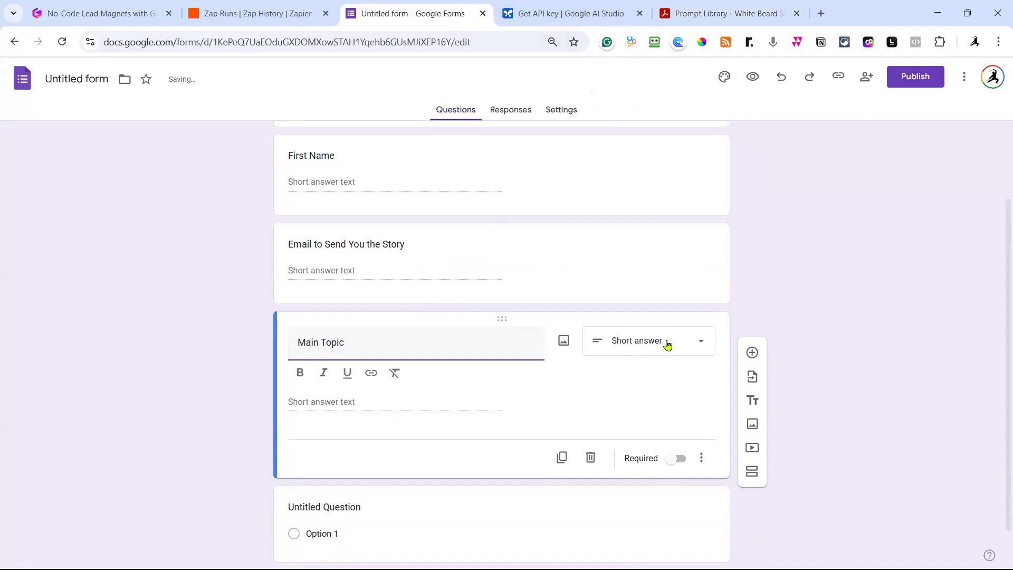
Add an 'Age of the Child' question set to Short answer.
{"action": "left_click", "coordinate": [752, 353]}
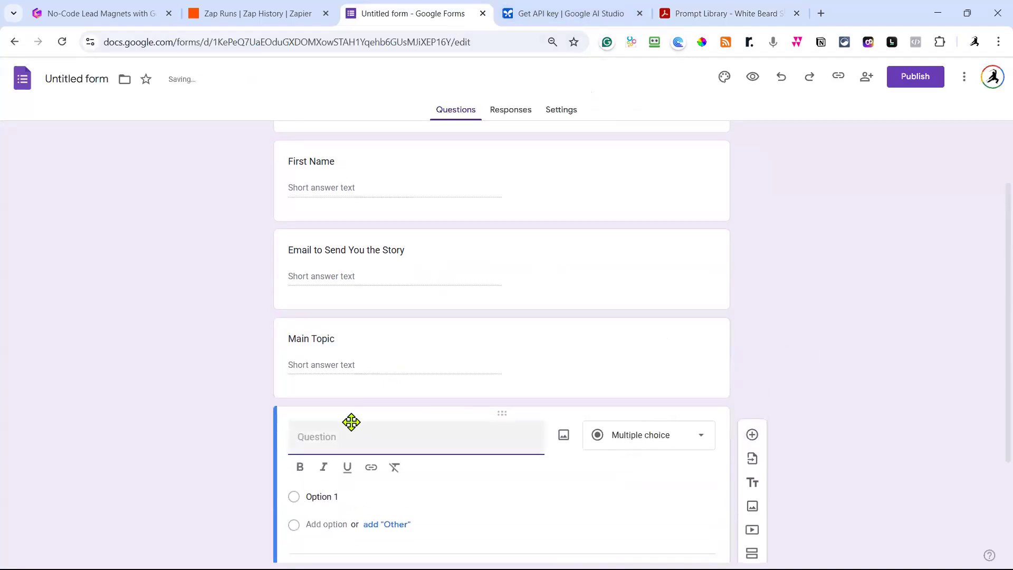
{"action": "type", "text": "Age "}
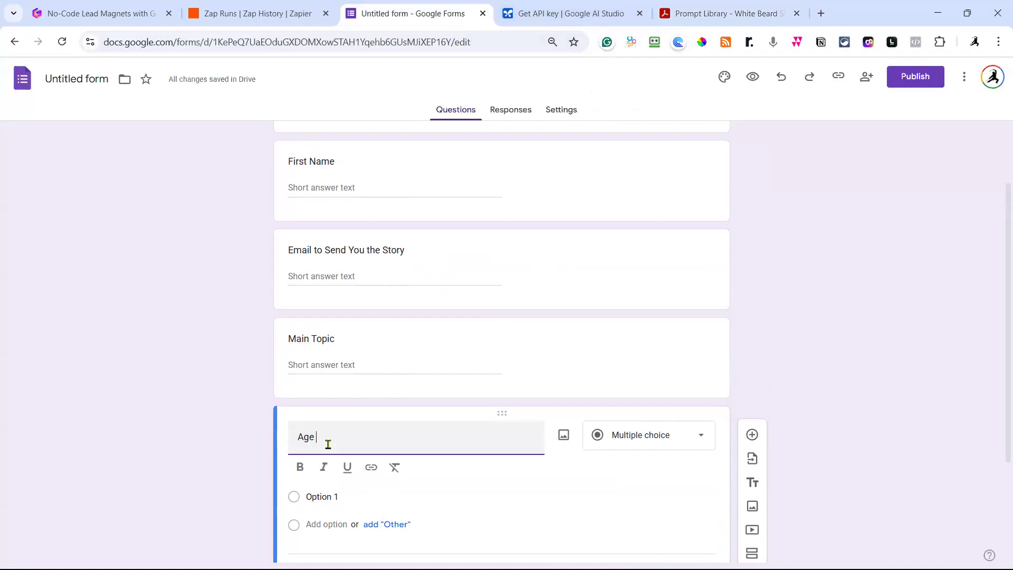
{"action": "type", "text": "of the Child"}
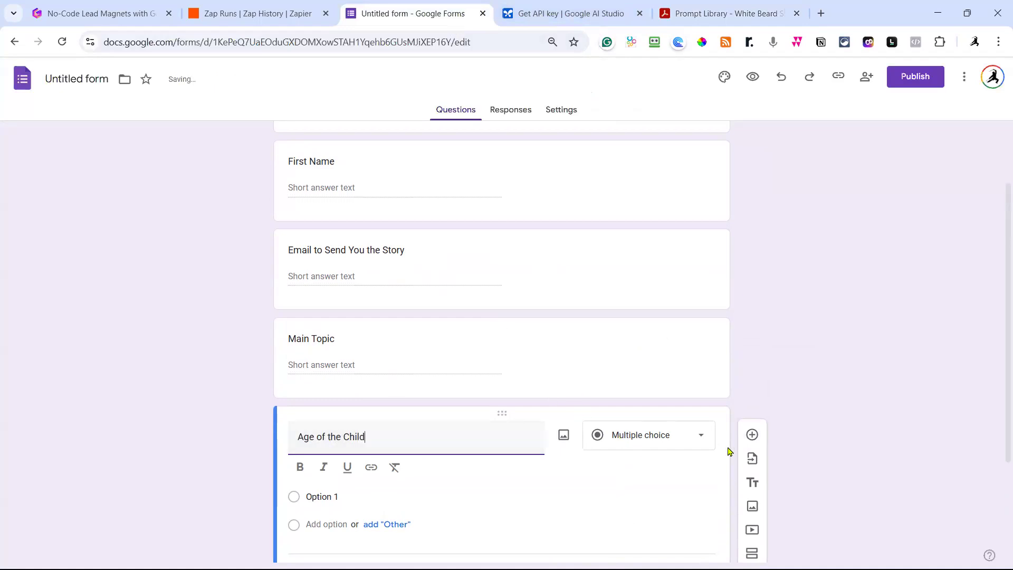
{"action": "left_click", "coordinate": [698, 442]}
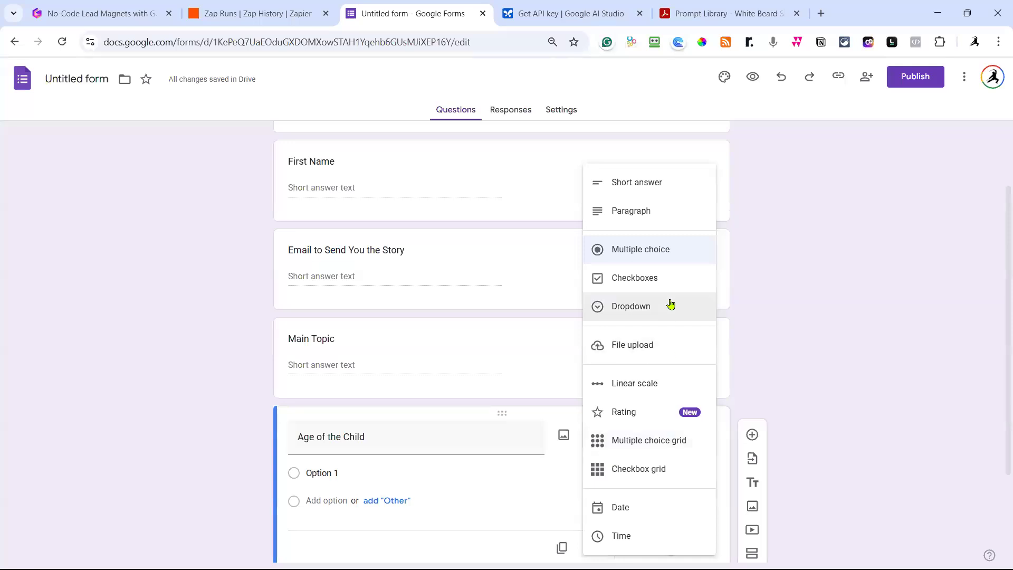
{"action": "left_click", "coordinate": [650, 184]}
Delete the leftover Untitled Question and select the form heading text.
{"action": "scroll", "coordinate": [633, 337], "scroll_direction": "down", "scroll_amount": 2}
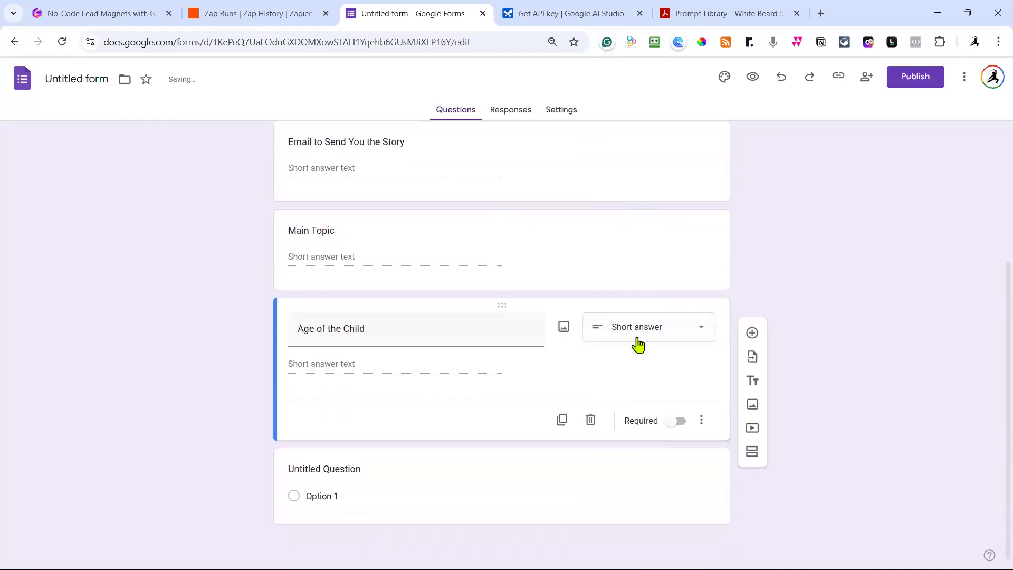
{"action": "left_click", "coordinate": [585, 471]}
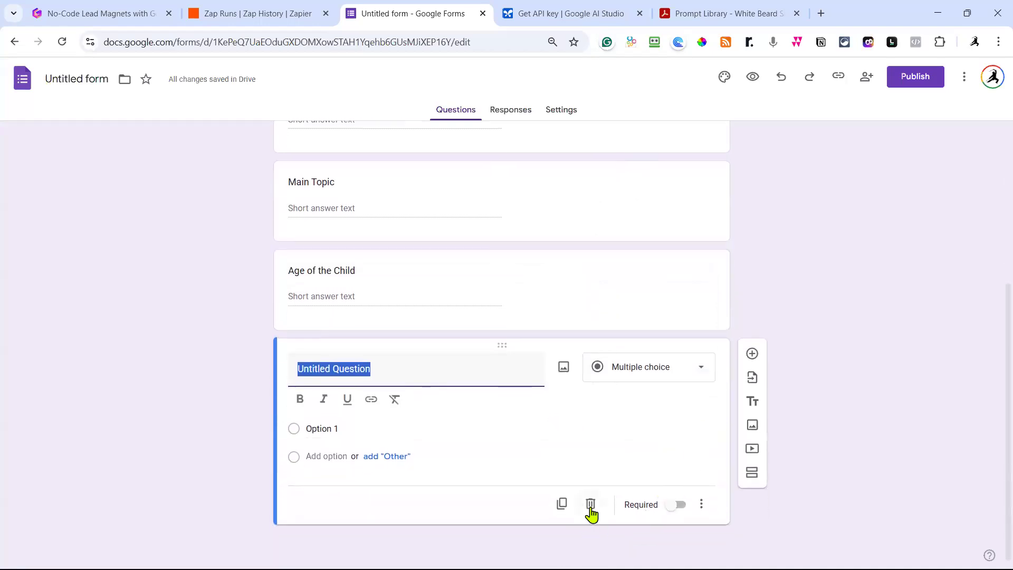
{"action": "left_click", "coordinate": [590, 514]}
{"action": "scroll", "coordinate": [856, 289], "scroll_direction": "up", "scroll_amount": 2}
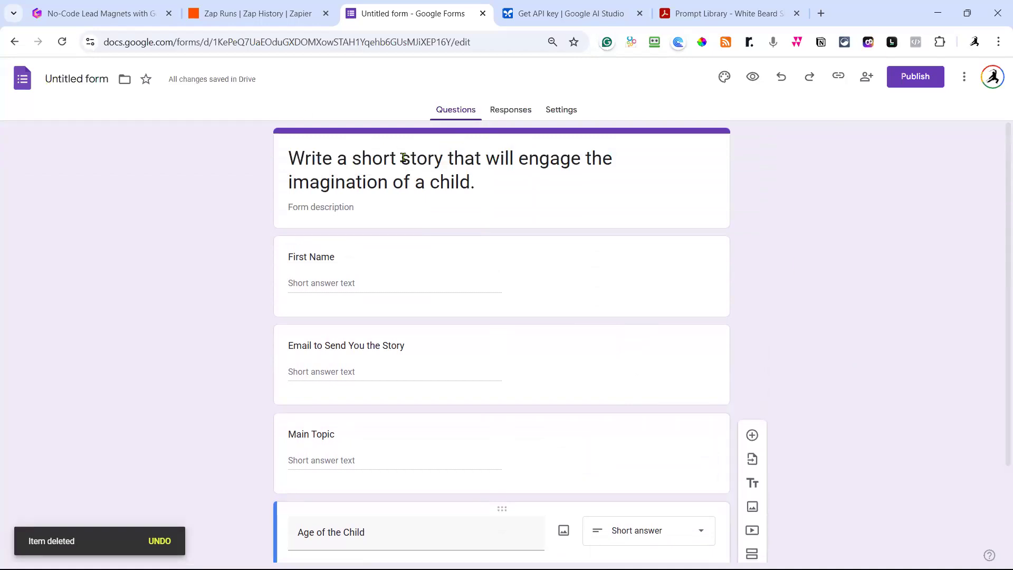
{"action": "left_click", "coordinate": [473, 182]}
{"action": "left_click_drag", "start_coordinate": [290, 157], "coordinate": [466, 185]}
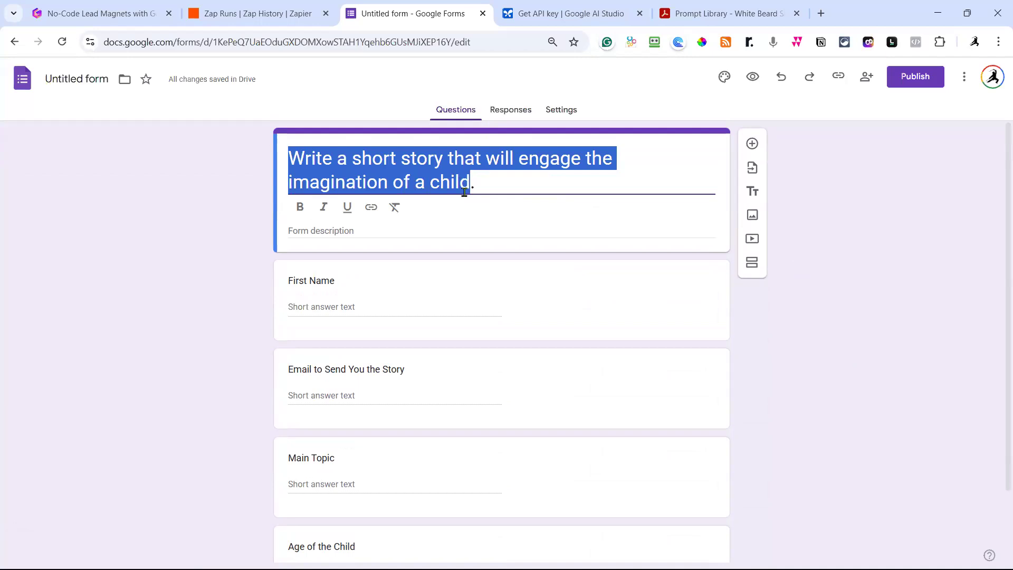
Name the file after the form heading and publish it to anyone with the link.
{"action": "left_click", "coordinate": [82, 79]}
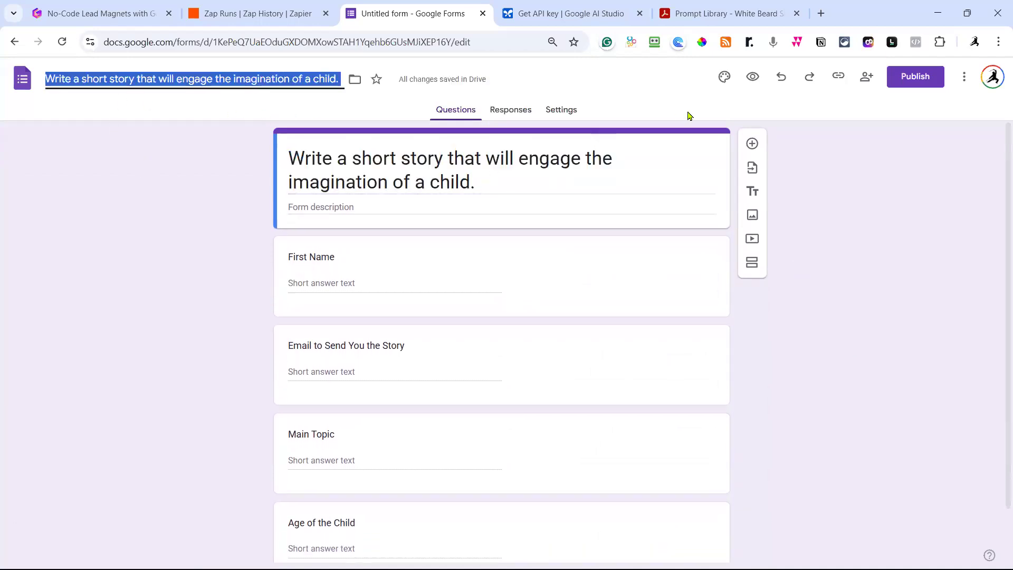
{"action": "left_click", "coordinate": [916, 75]}
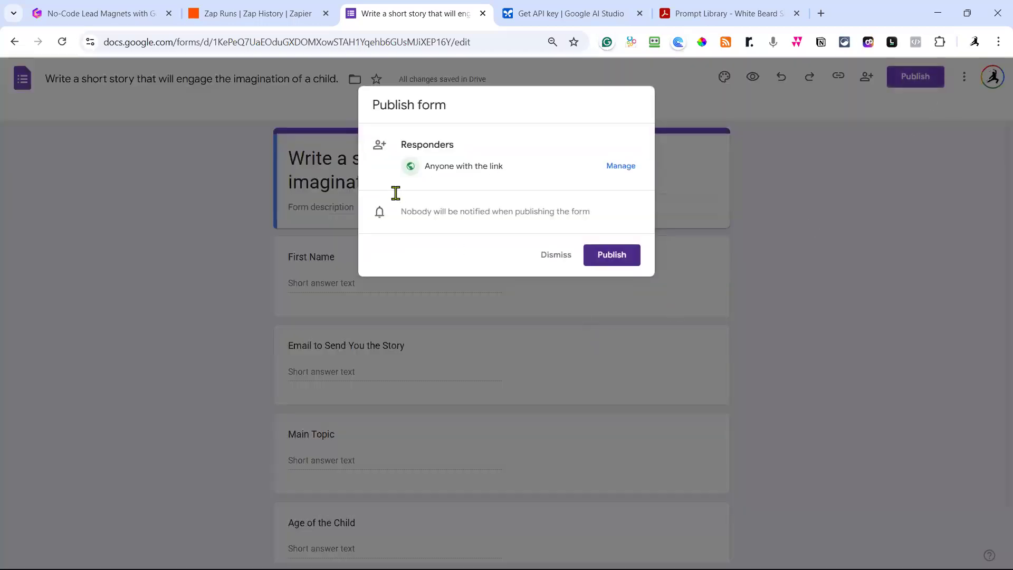
{"action": "left_click", "coordinate": [607, 259]}
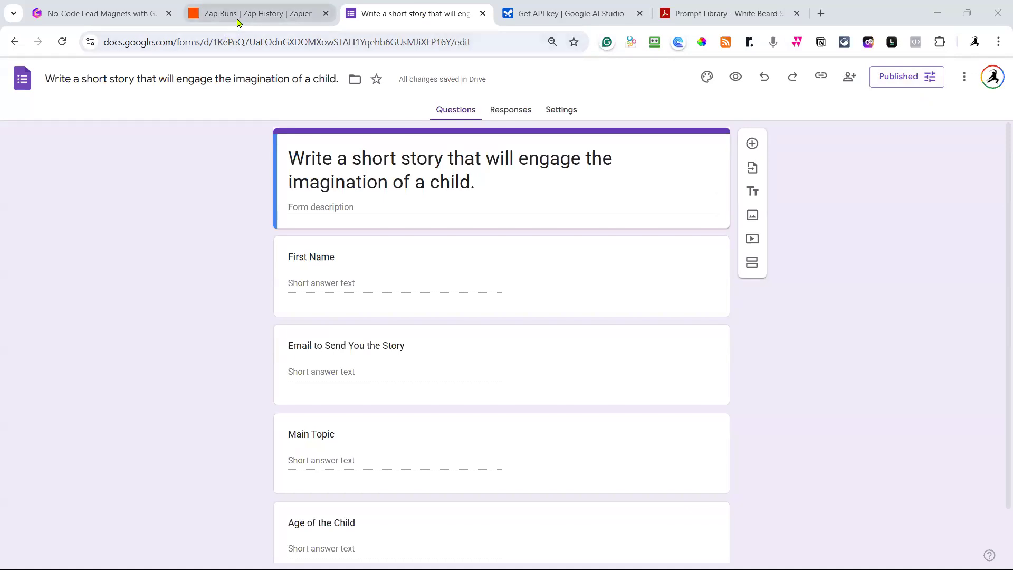
Start a new Zap and ask Copilot for 'google form' trigger suggestions.
{"action": "left_click", "coordinate": [215, 19]}
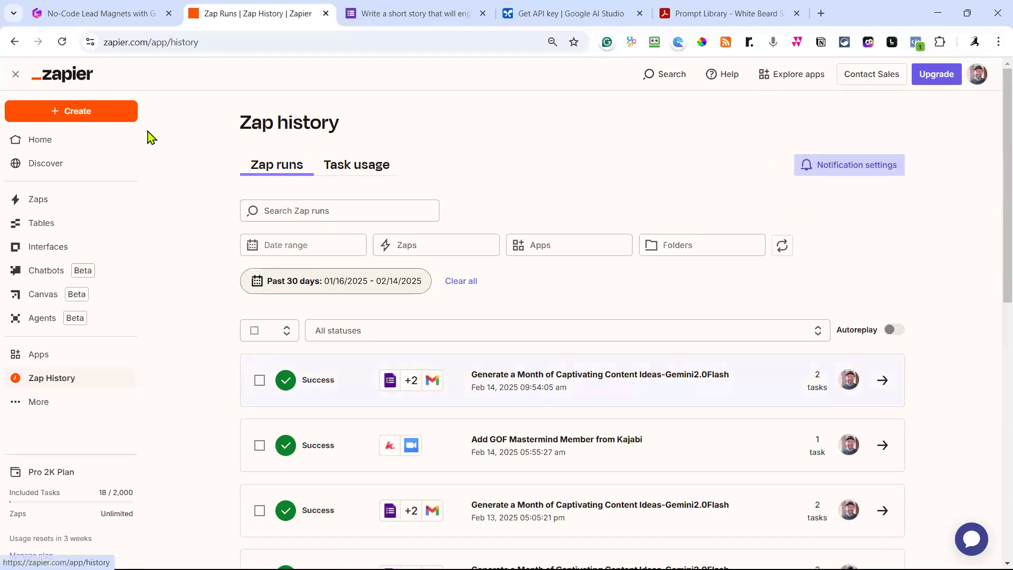
{"action": "left_click", "coordinate": [98, 115]}
{"action": "left_click", "coordinate": [65, 150]}
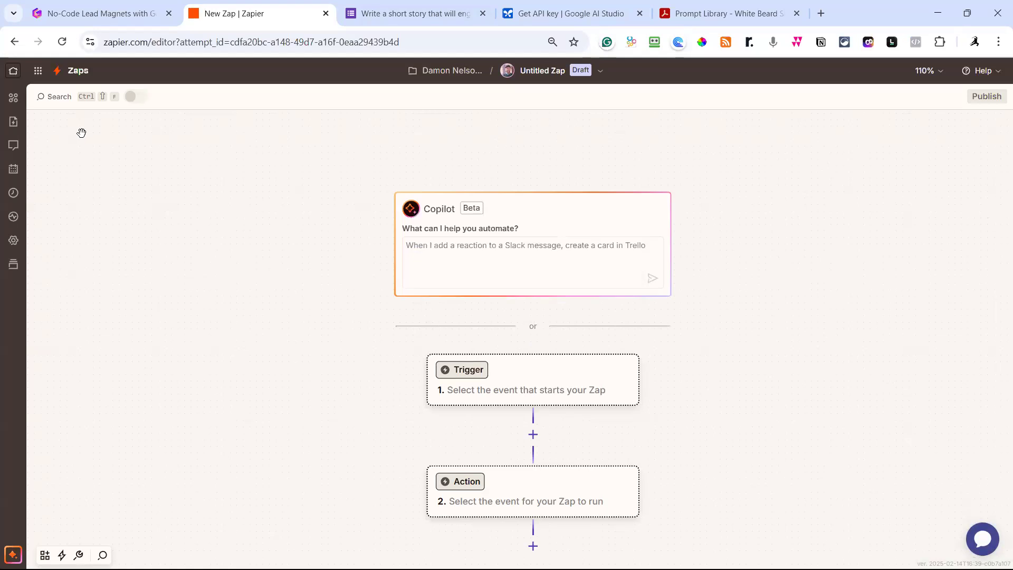
{"action": "left_click", "coordinate": [449, 258]}
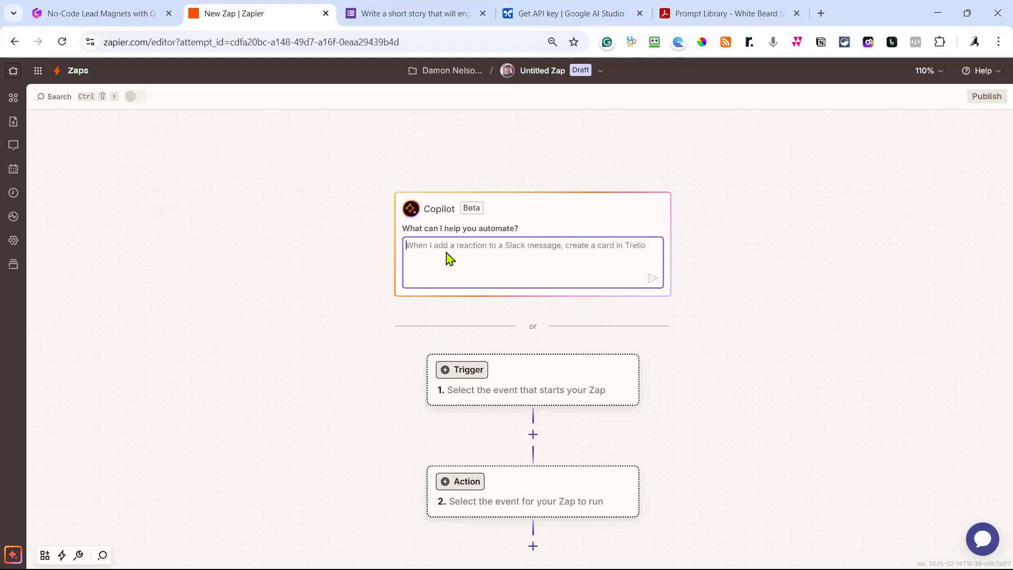
{"action": "type", "text": "google form"}
{"action": "key", "text": "Return"}
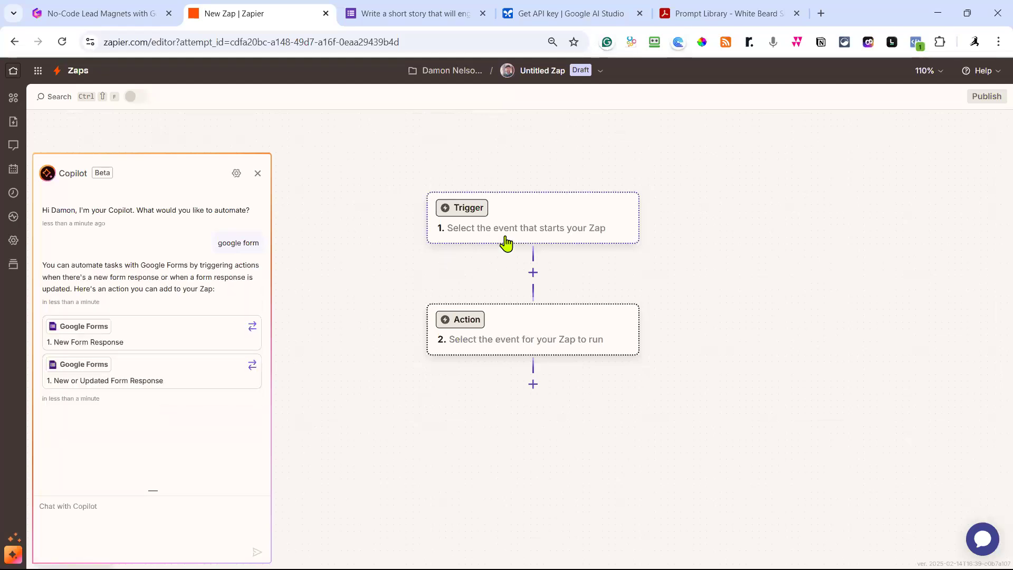
Add a Google Forms New Form Response trigger on the current account for the child short-story form.
{"action": "left_click", "coordinate": [164, 340]}
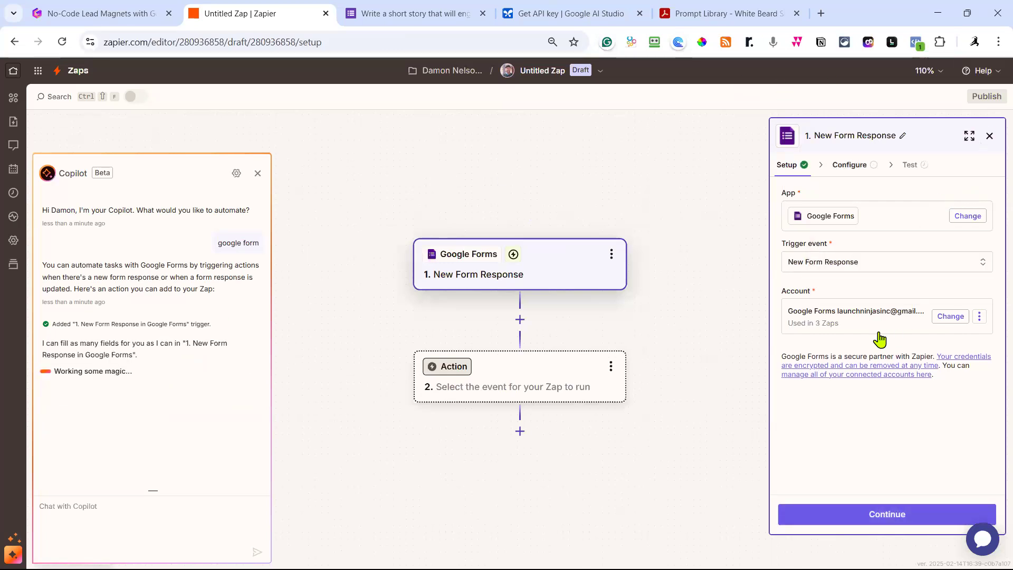
{"action": "left_click", "coordinate": [900, 270]}
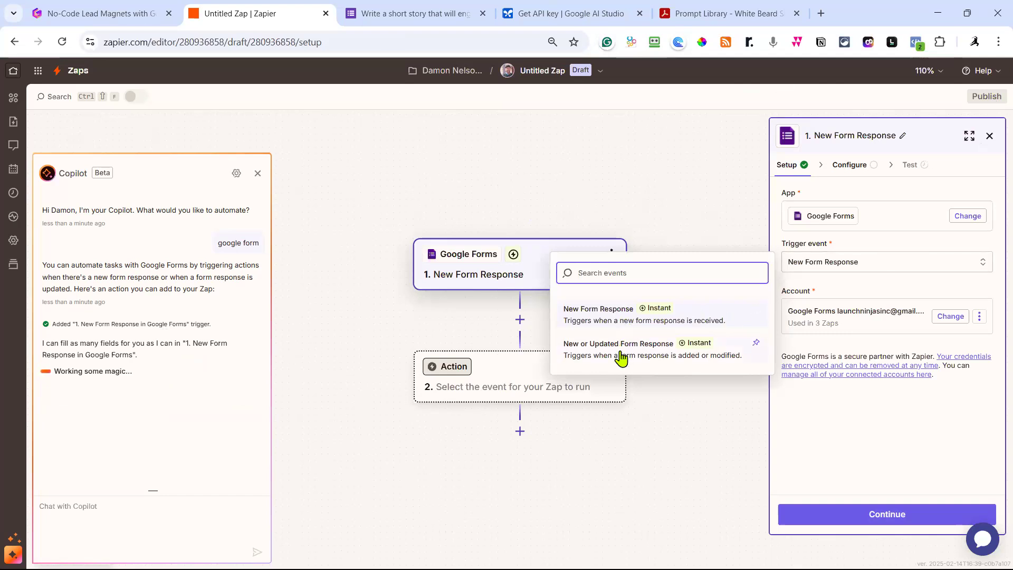
{"action": "left_click", "coordinate": [625, 318]}
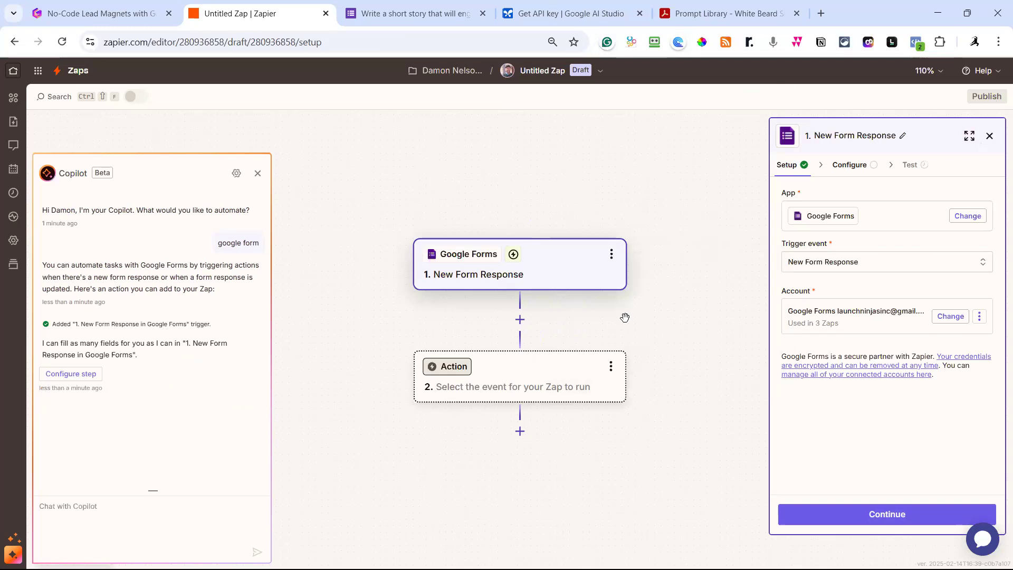
{"action": "left_click", "coordinate": [858, 325]}
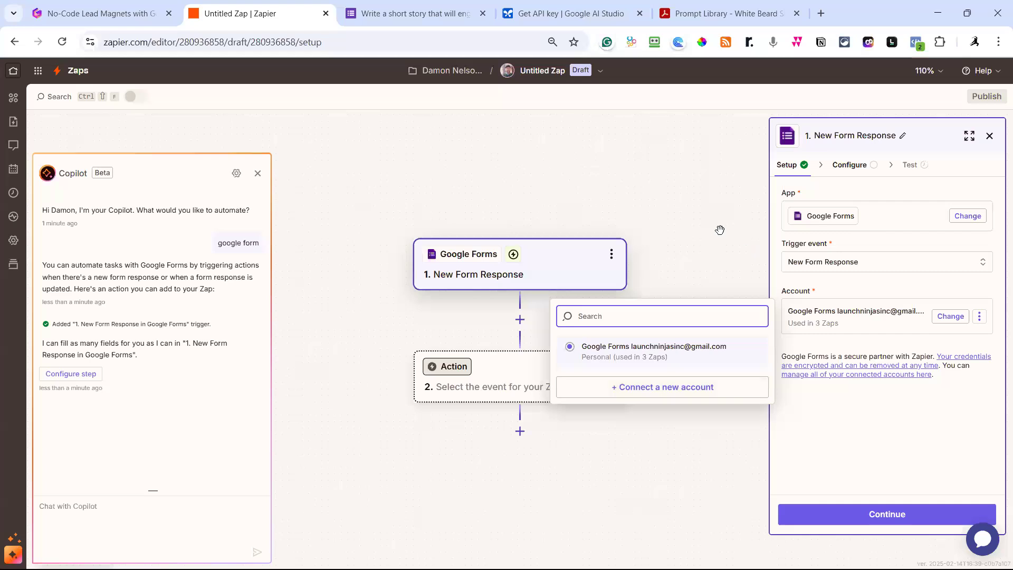
{"action": "left_click", "coordinate": [715, 190]}
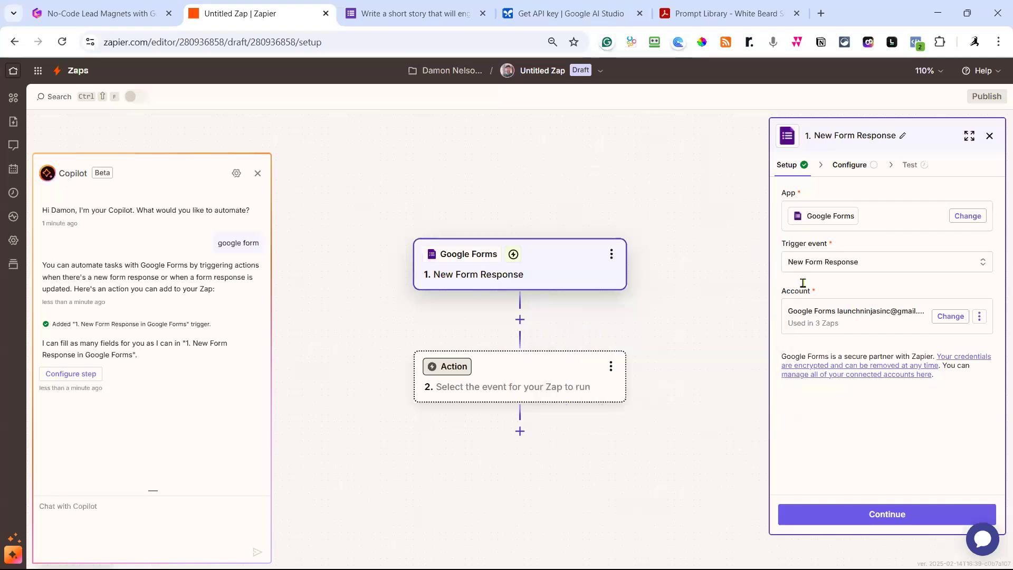
{"action": "left_click", "coordinate": [892, 519]}
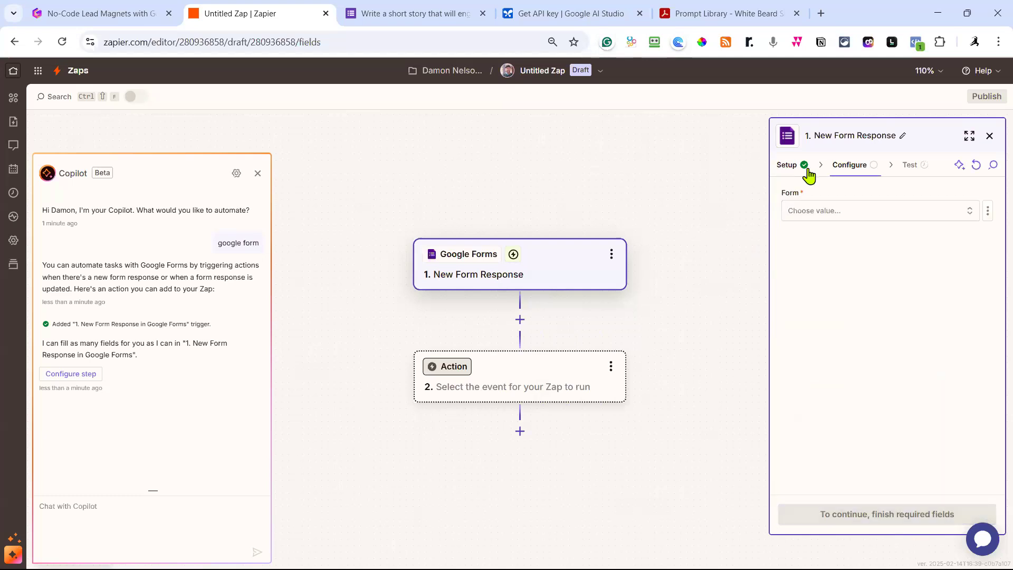
{"action": "left_click", "coordinate": [875, 221]}
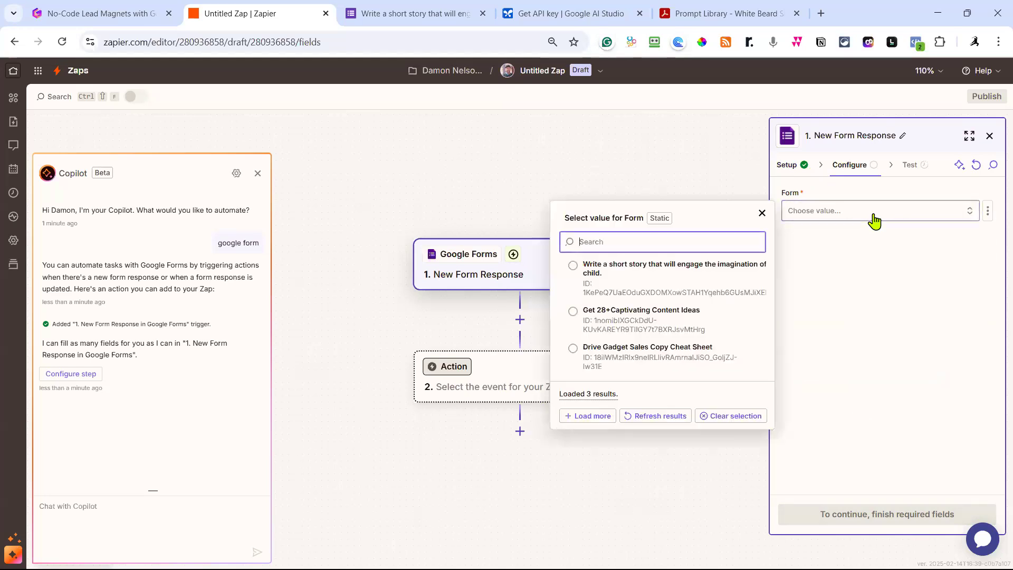
{"action": "left_click", "coordinate": [574, 269]}
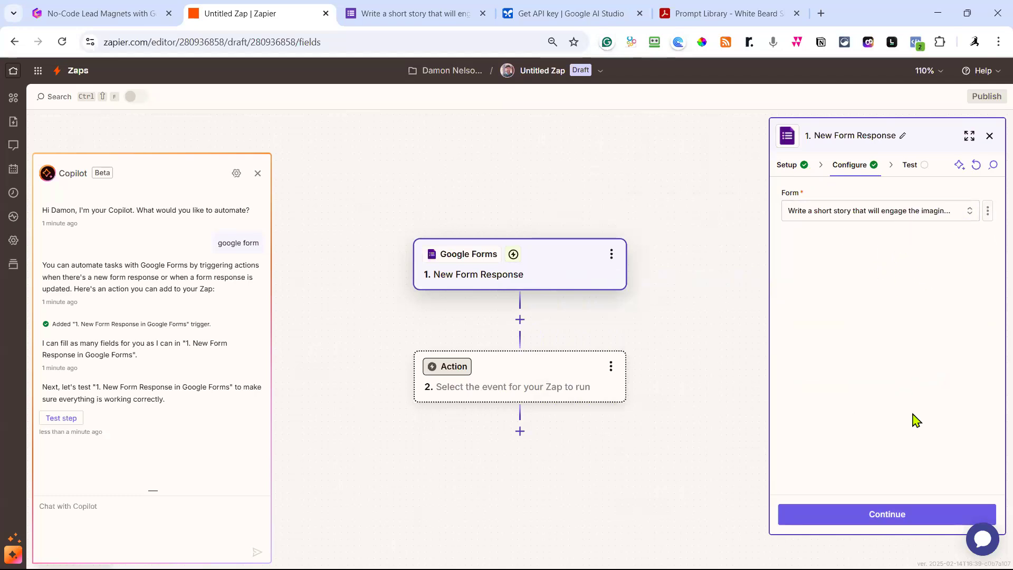
{"action": "left_click", "coordinate": [889, 515]}
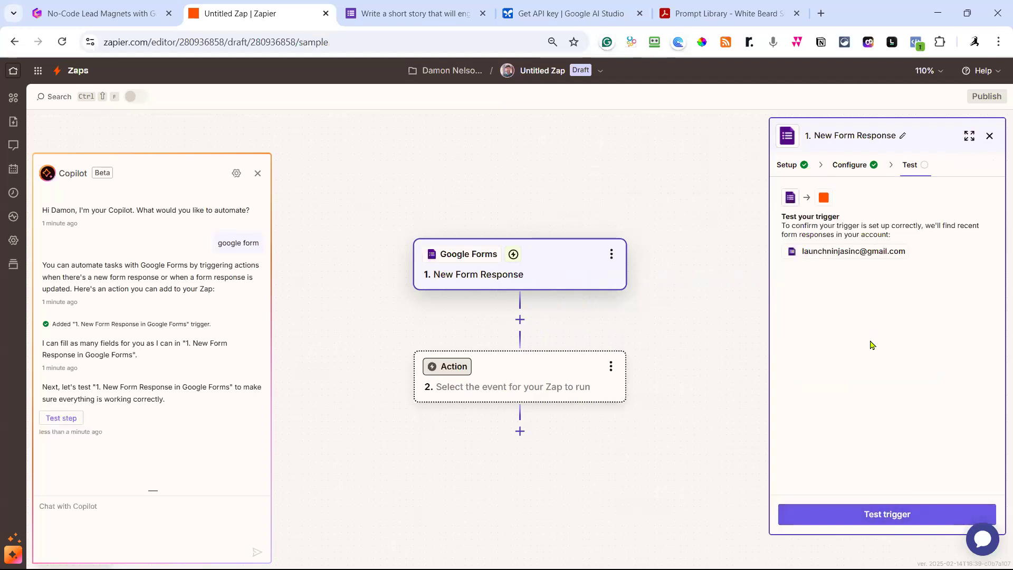
Copy the form's responder link and load the live form in a new tab.
{"action": "left_click", "coordinate": [422, 17]}
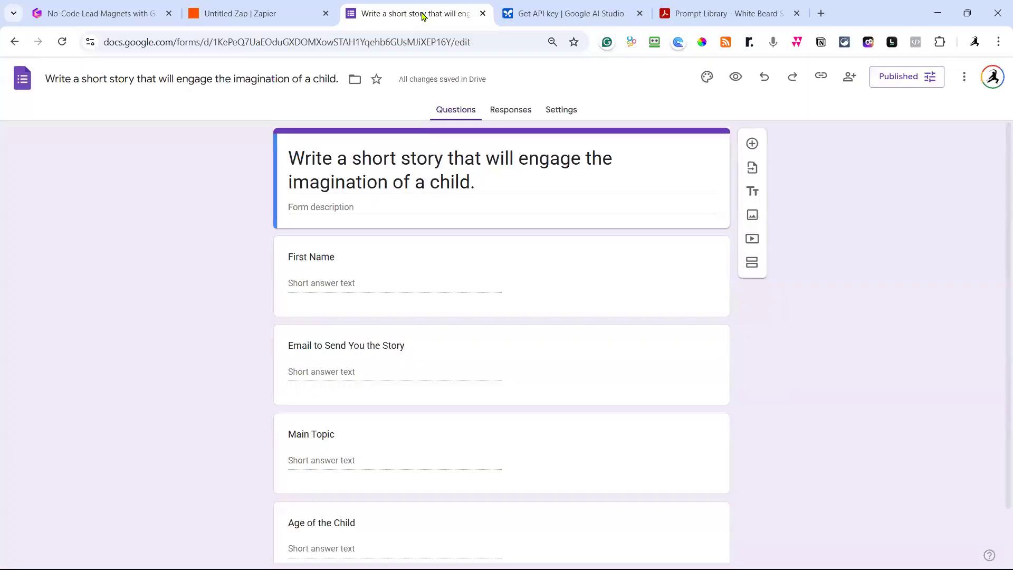
{"action": "left_click", "coordinate": [823, 76]}
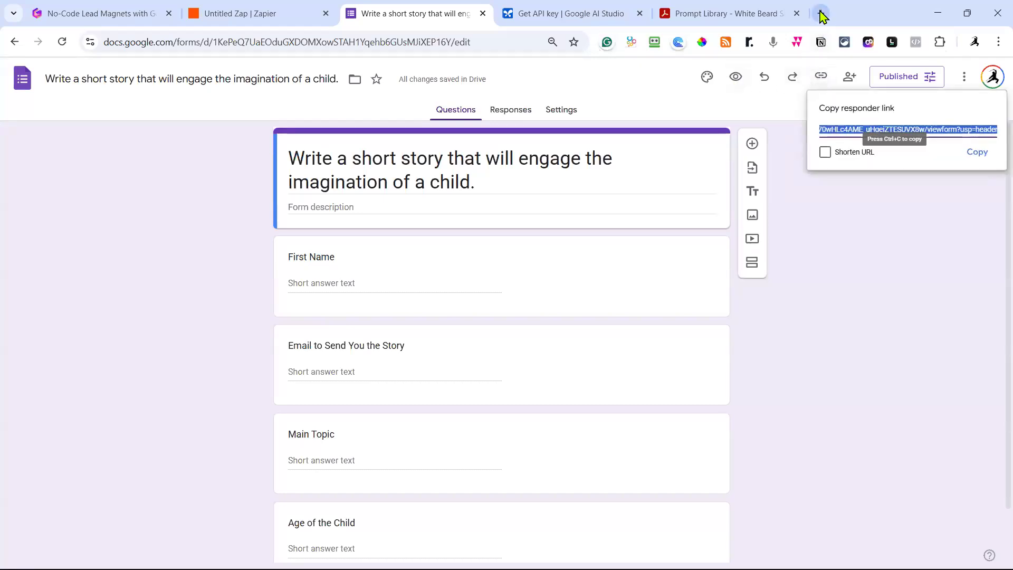
{"action": "left_click", "coordinate": [974, 154]}
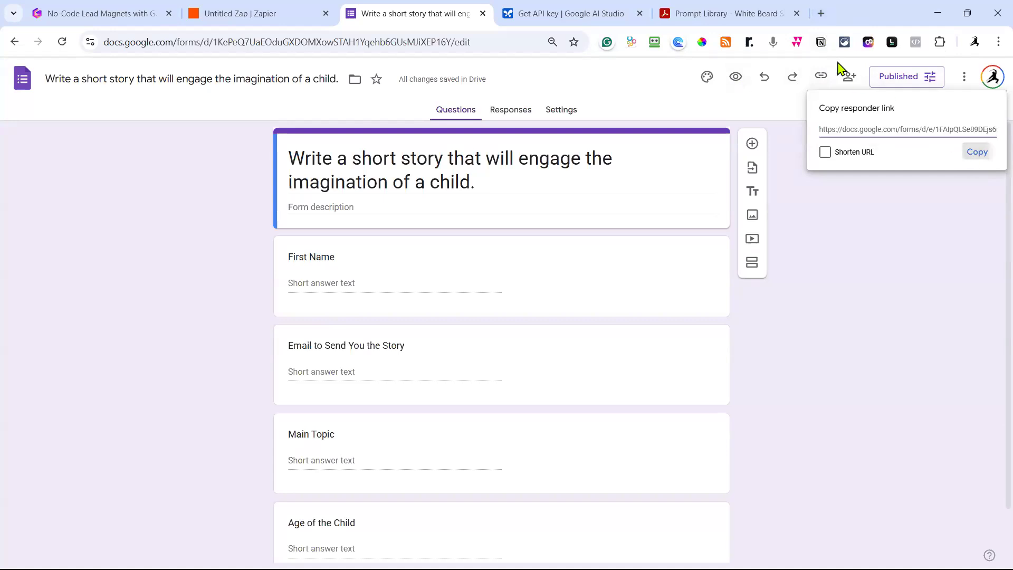
{"action": "left_click", "coordinate": [822, 14]}
{"action": "left_click", "coordinate": [444, 40]}
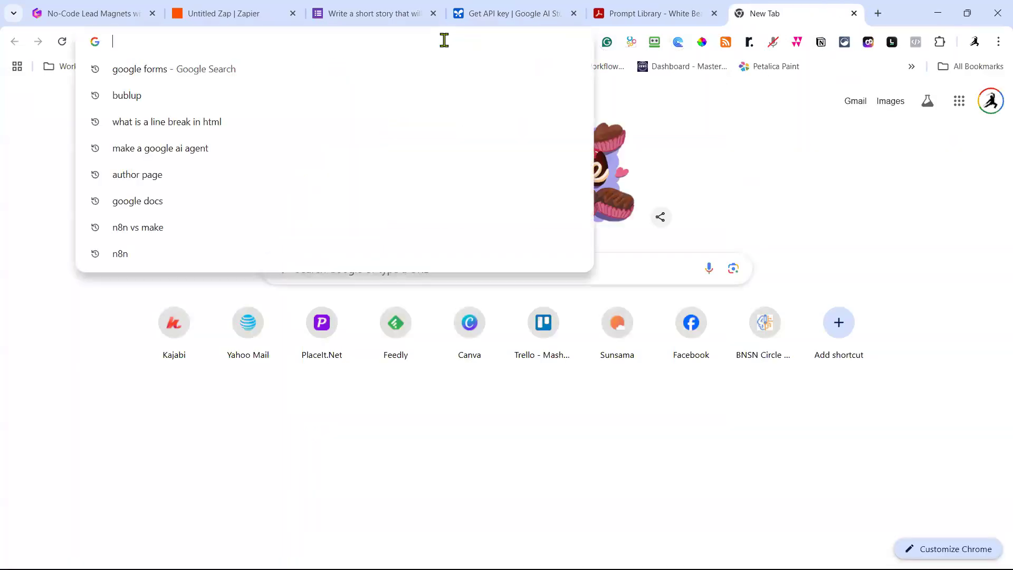
{"action": "key", "text": "ctrl+v"}
{"action": "key", "text": "Return"}
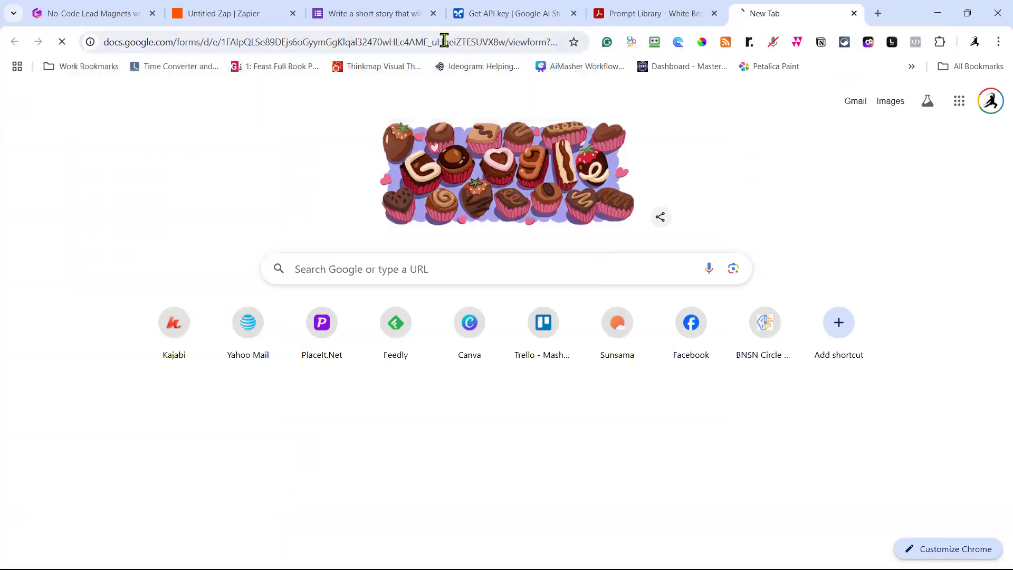
Submit a test response with a first name, an e-mail, topic 'adventures on the african safari', and age 6.
{"action": "left_click", "coordinate": [372, 241]}
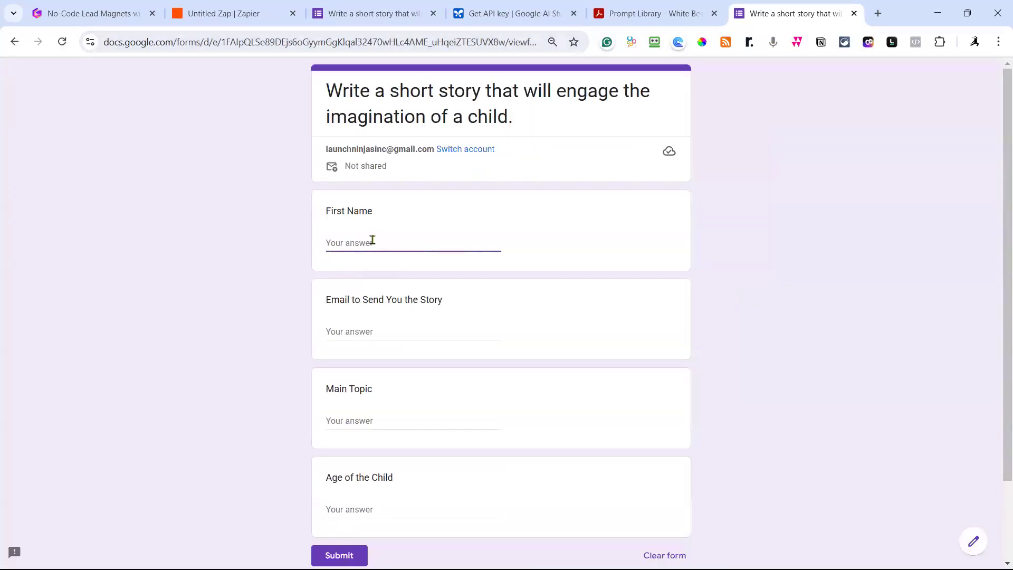
{"action": "type", "text": "Tom"}
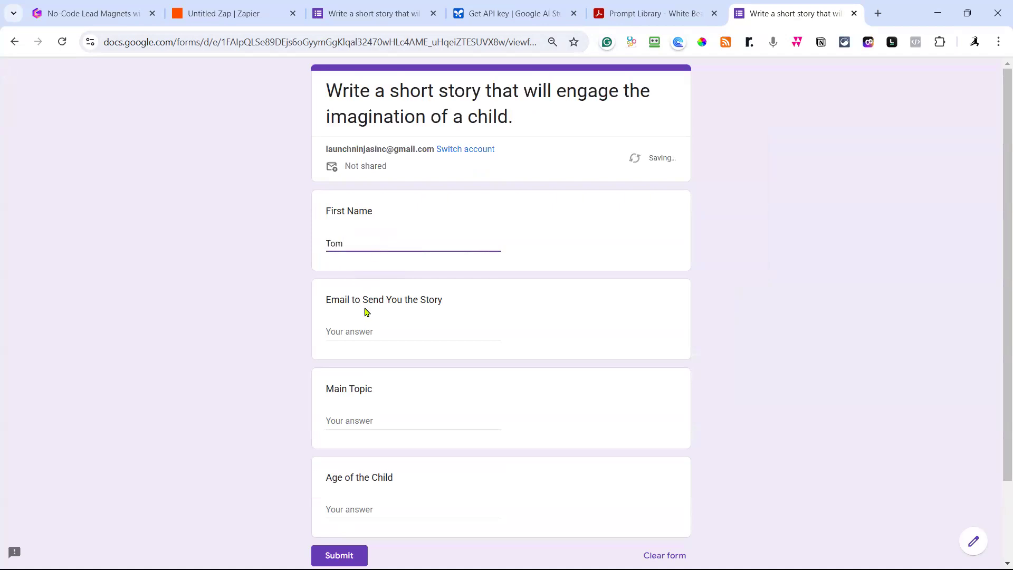
{"action": "left_click", "coordinate": [366, 336]}
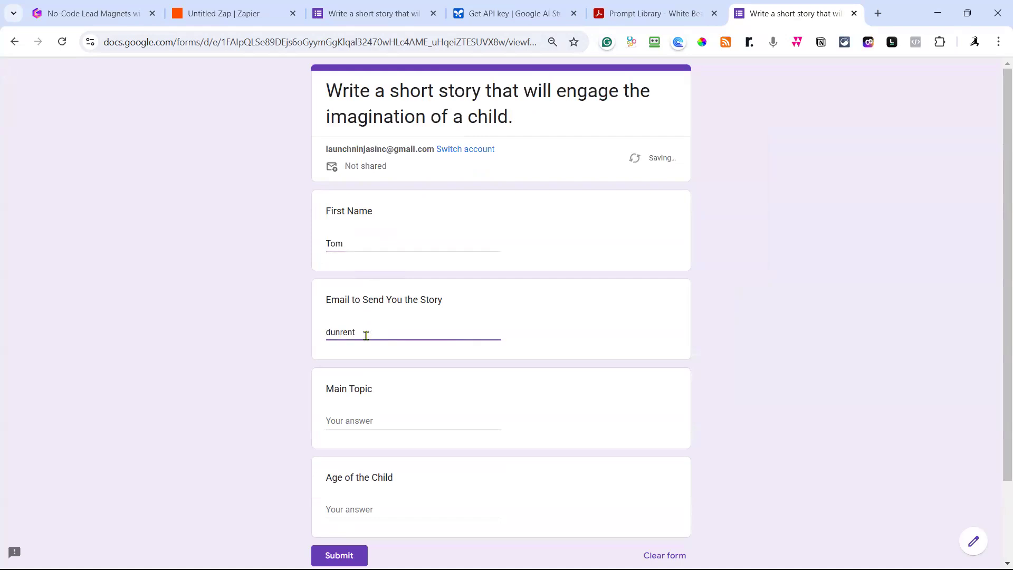
{"action": "scroll", "coordinate": [367, 325], "scroll_direction": "down", "scroll_amount": 2}
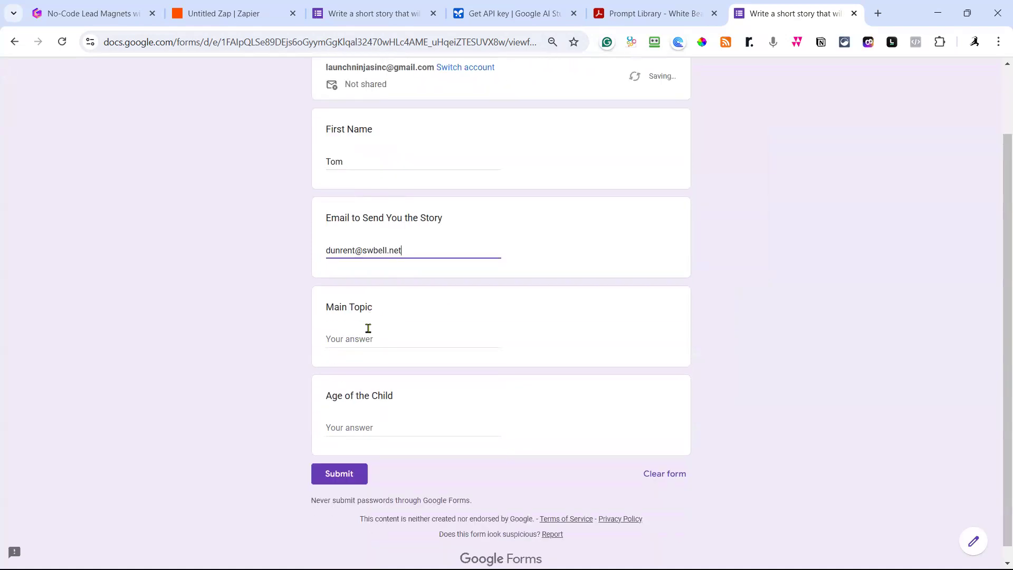
{"action": "left_click", "coordinate": [368, 325]}
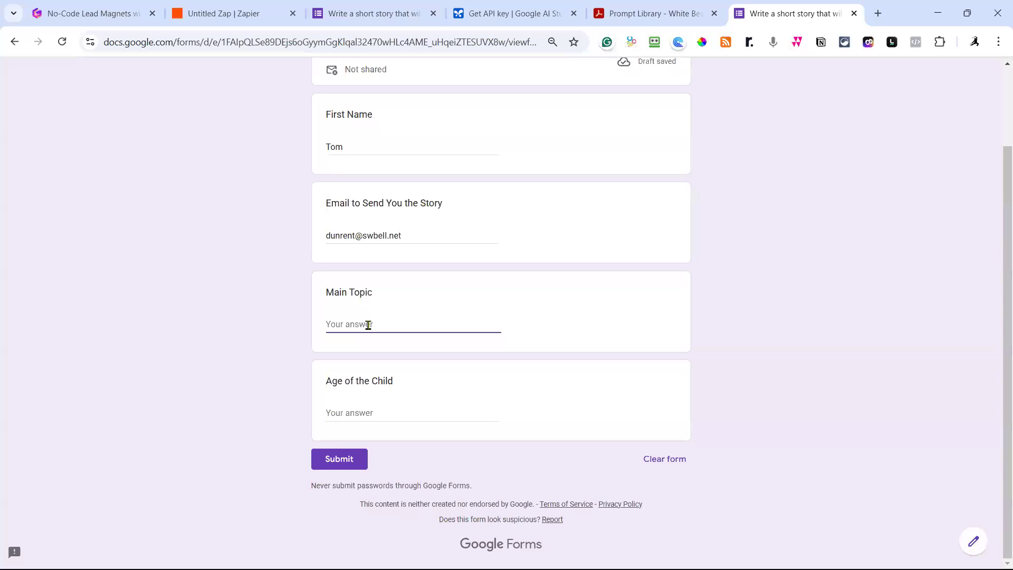
{"action": "type", "text": "adventu"}
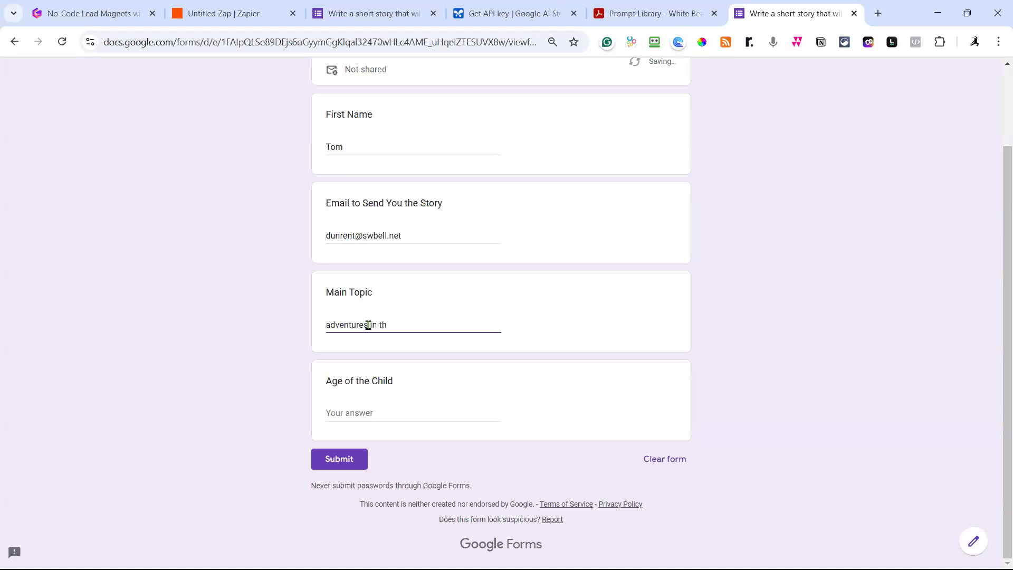
{"action": "type", "text": "res on the african safari"}
{"action": "left_click", "coordinate": [343, 416]}
{"action": "type", "text": "6"}
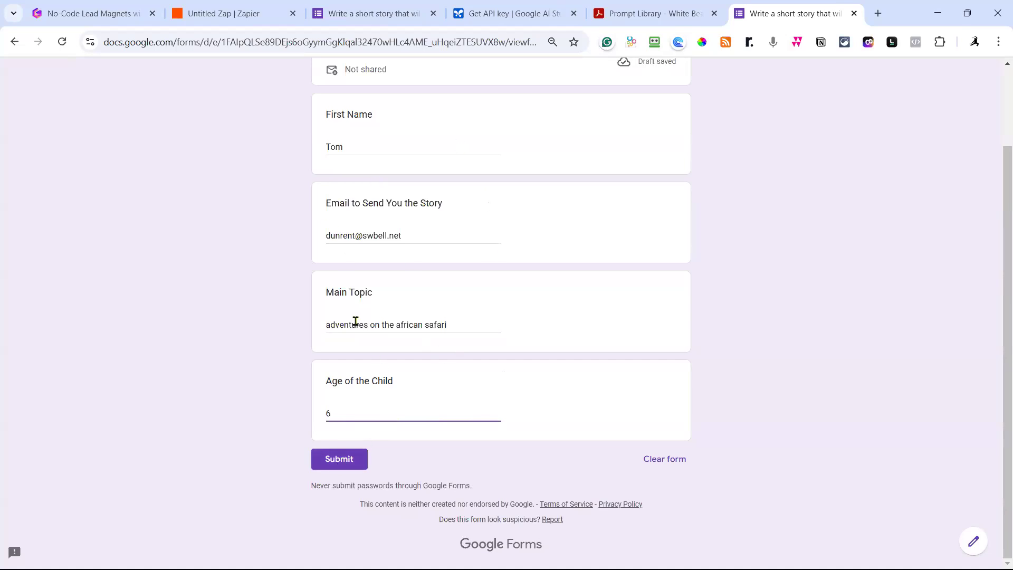
{"action": "left_click", "coordinate": [331, 464]}
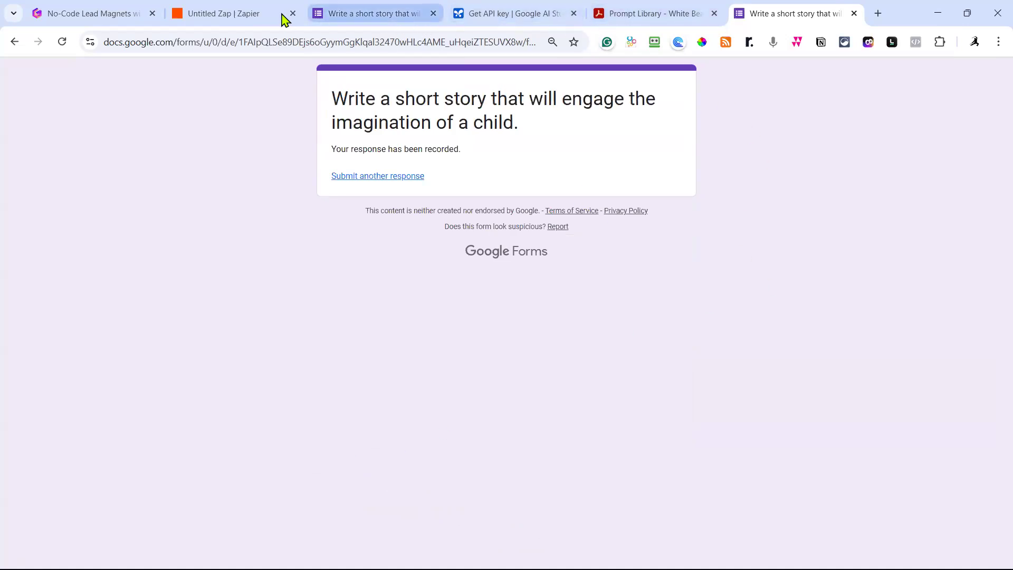
{"action": "left_click", "coordinate": [242, 17]}
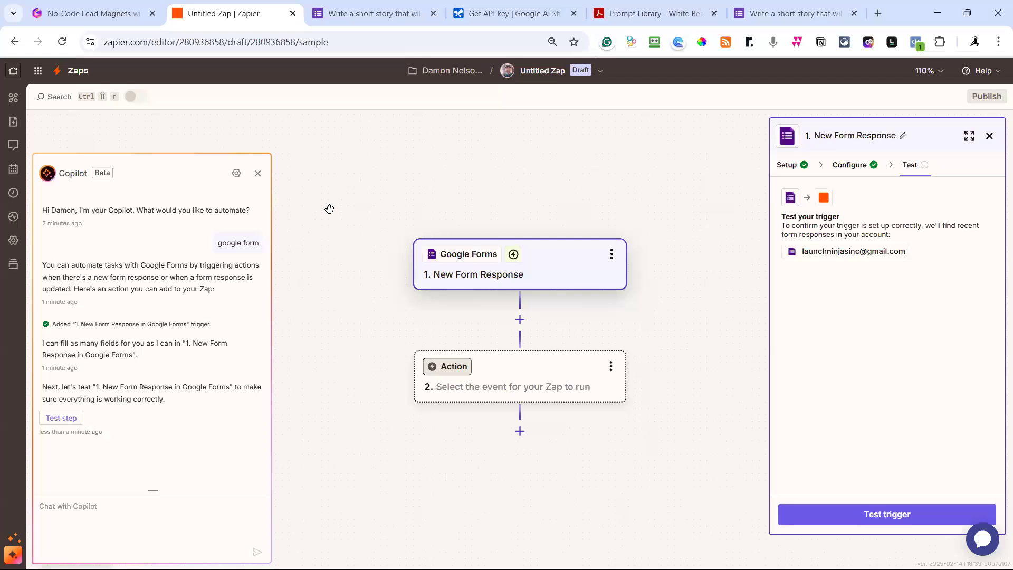
Rename the Zap to 'Short Story for Child - Lead Magnet Email Capture'.
{"action": "left_click", "coordinate": [537, 74]}
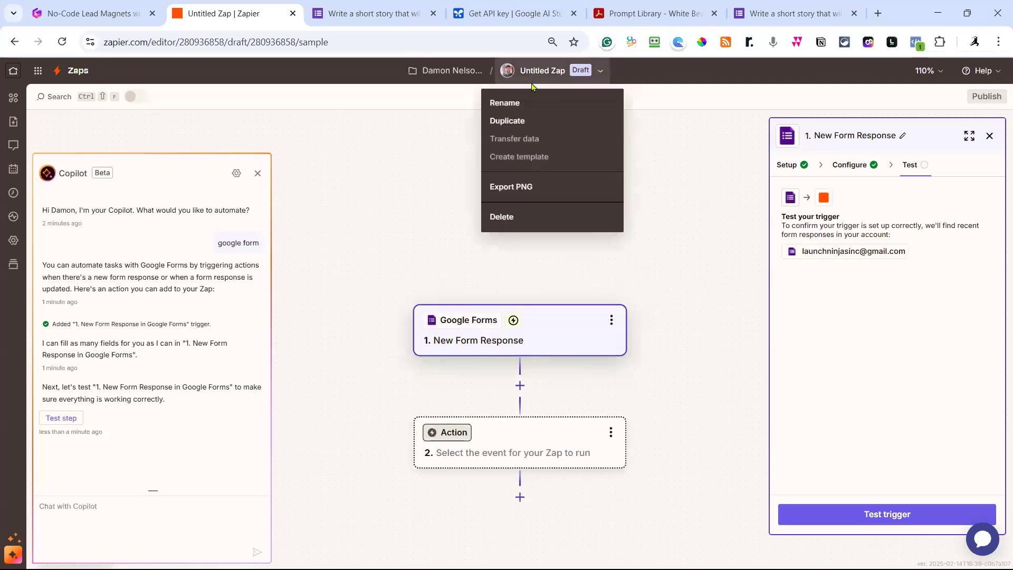
{"action": "left_click", "coordinate": [510, 104]}
{"action": "key", "text": "ctrl+v"}
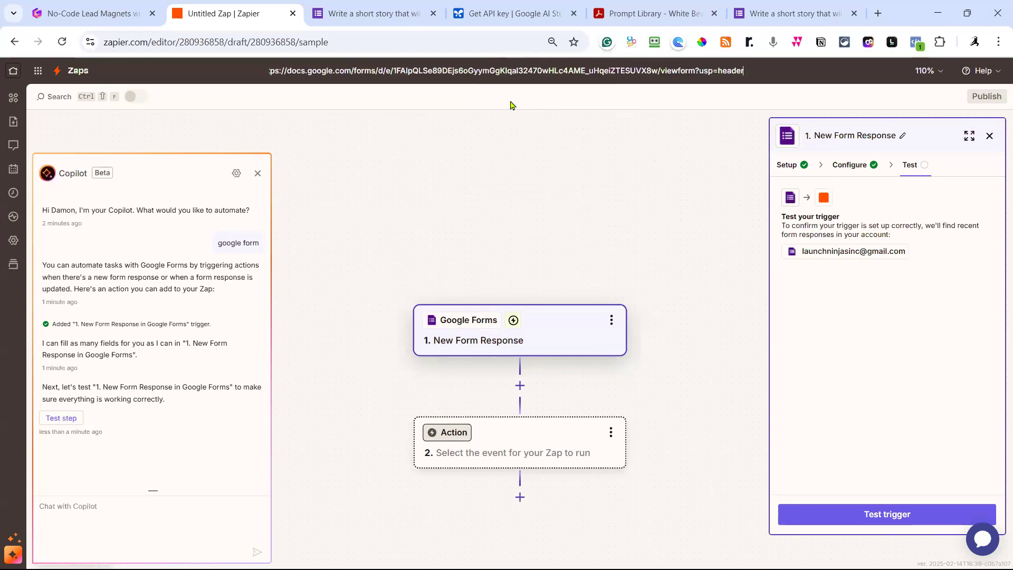
{"action": "key", "text": "ctrl+z"}
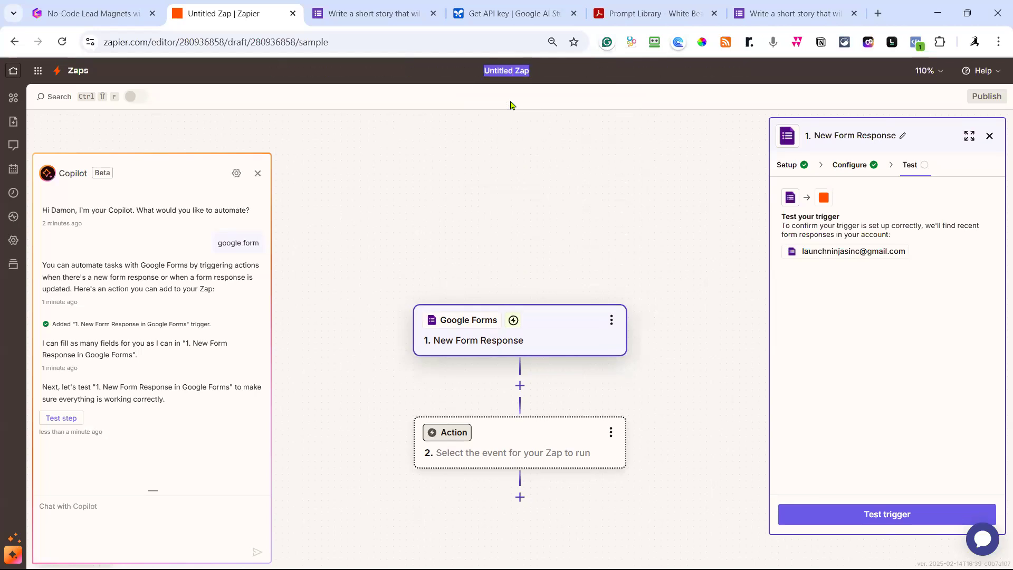
{"action": "type", "text": "Short Story for "}
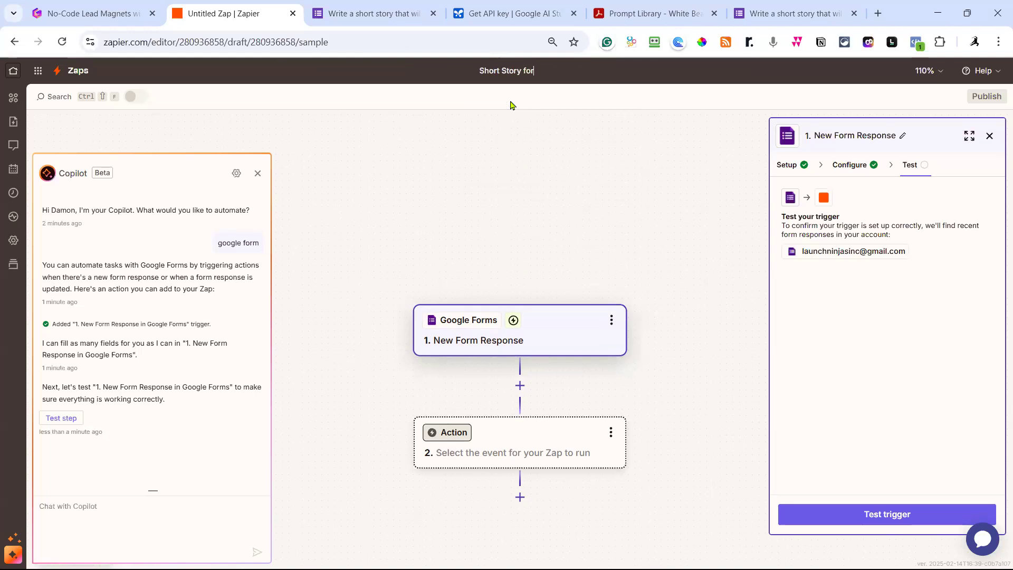
{"action": "type", "text": "Child - Lead M"}
{"action": "key", "text": "BackSpace"}
{"action": "key", "text": "BackSpace"}
{"action": "type", "text": "Magn"}
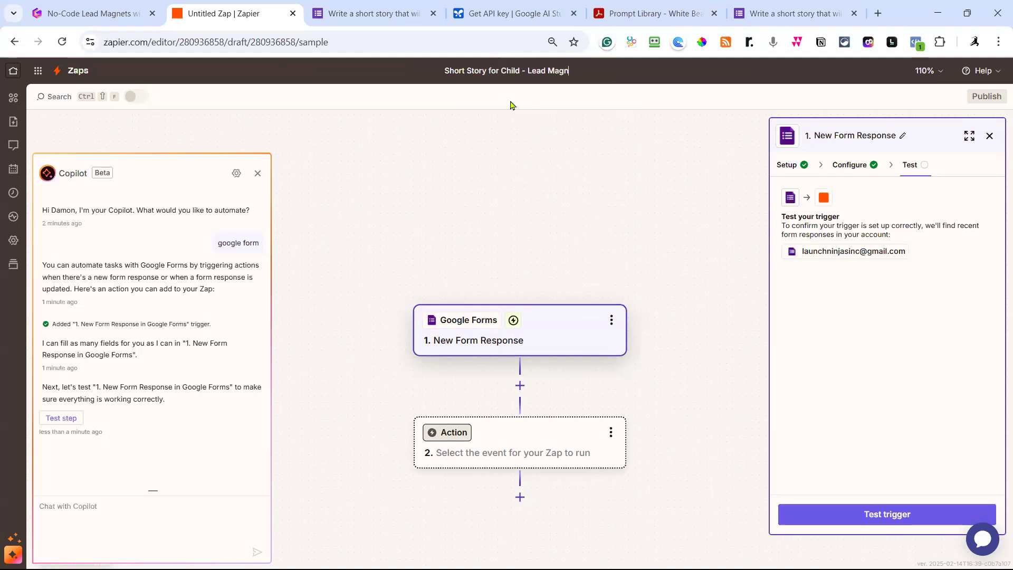
{"action": "type", "text": "et Email "}
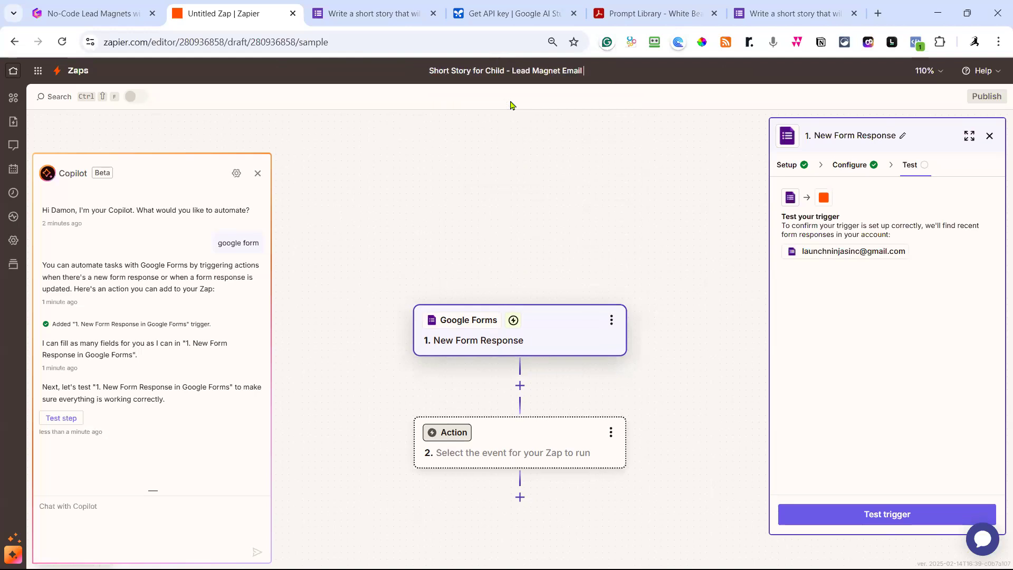
{"action": "type", "text": "Capture"}
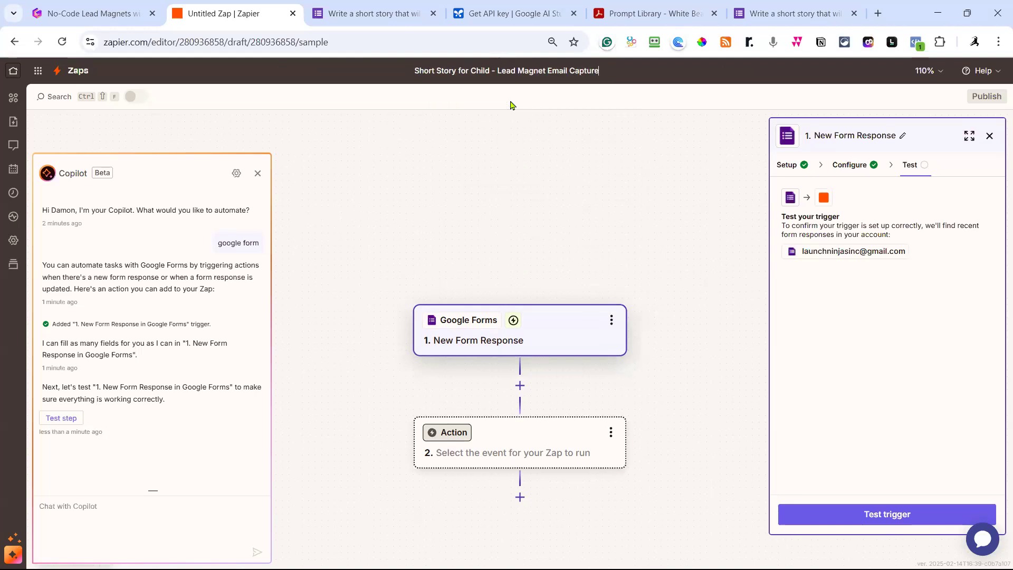
{"action": "left_click", "coordinate": [567, 165]}
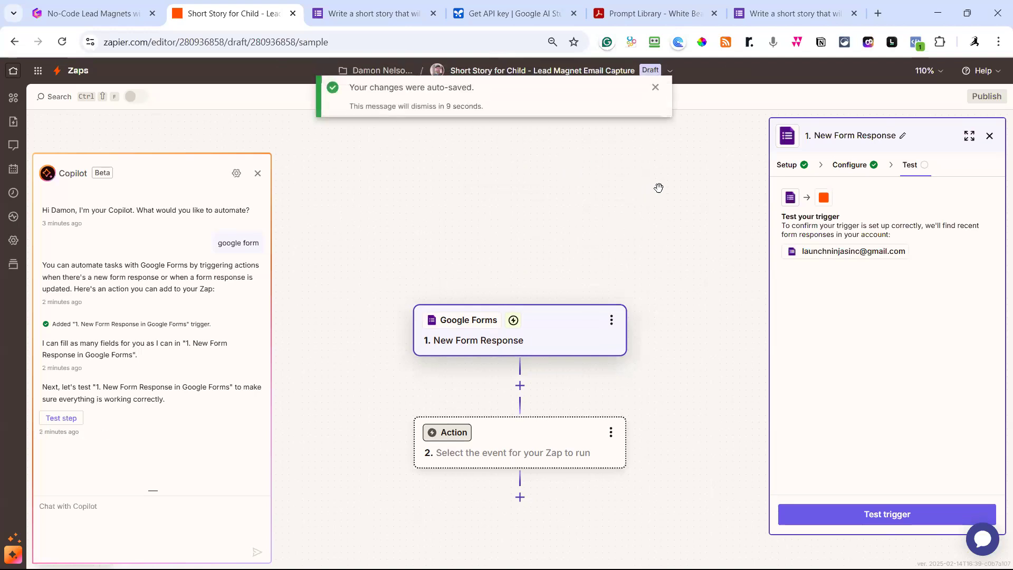
Test the trigger and find new records to load Form Response B.
{"action": "left_click", "coordinate": [891, 520]}
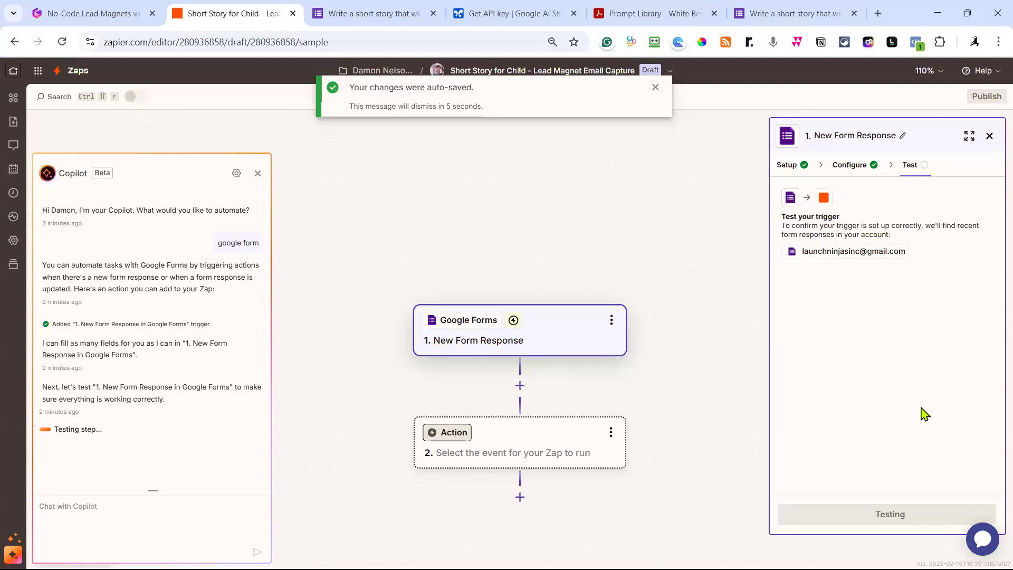
{"action": "mouse_move", "coordinate": [866, 324]}
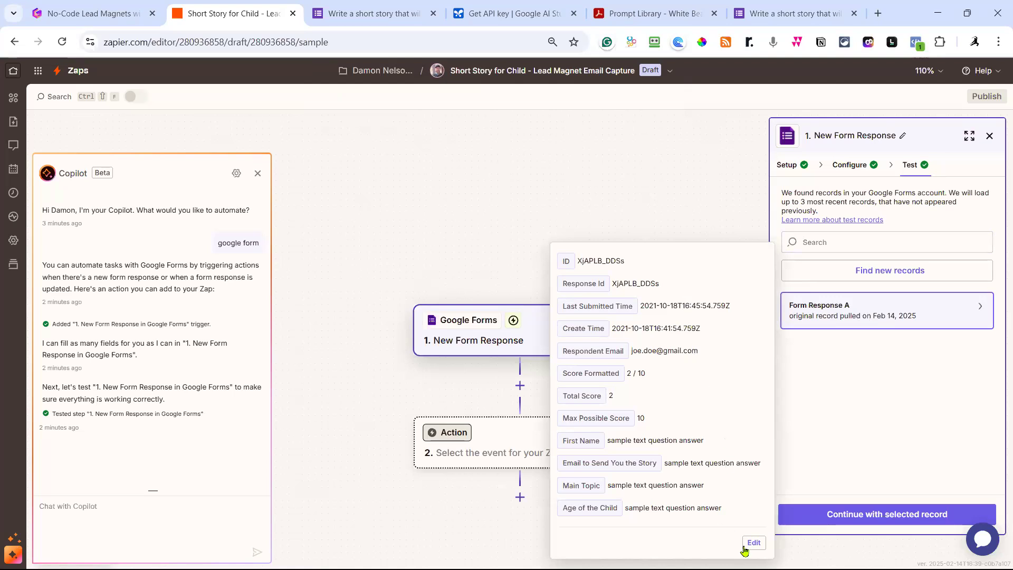
{"action": "left_click", "coordinate": [906, 270]}
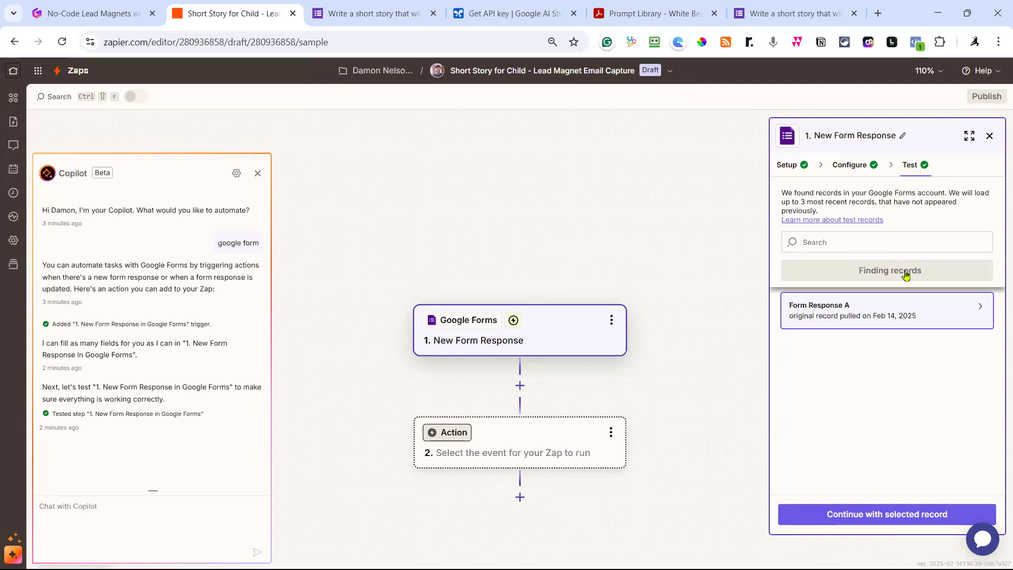
{"action": "mouse_move", "coordinate": [907, 315]}
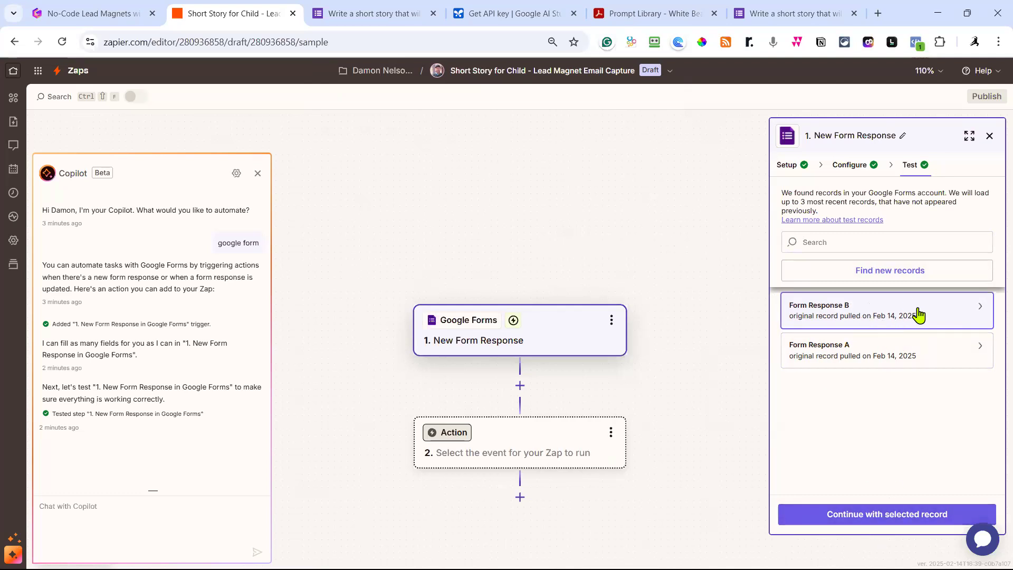
Add a Google AI Studio (Gemini) Send Prompt action using the Gemini #2 account.
{"action": "left_click", "coordinate": [897, 521]}
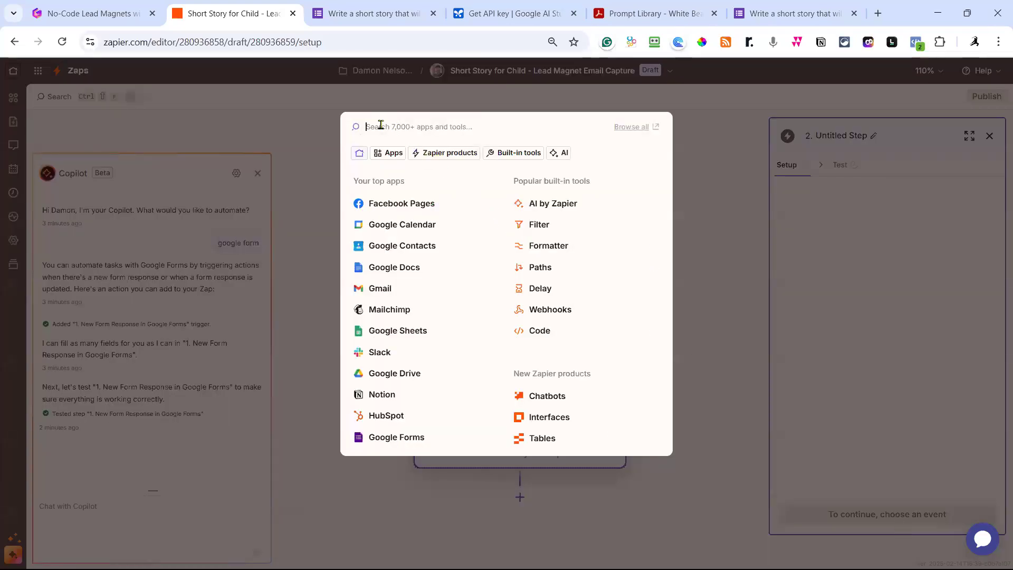
{"action": "type", "text": "gemini"}
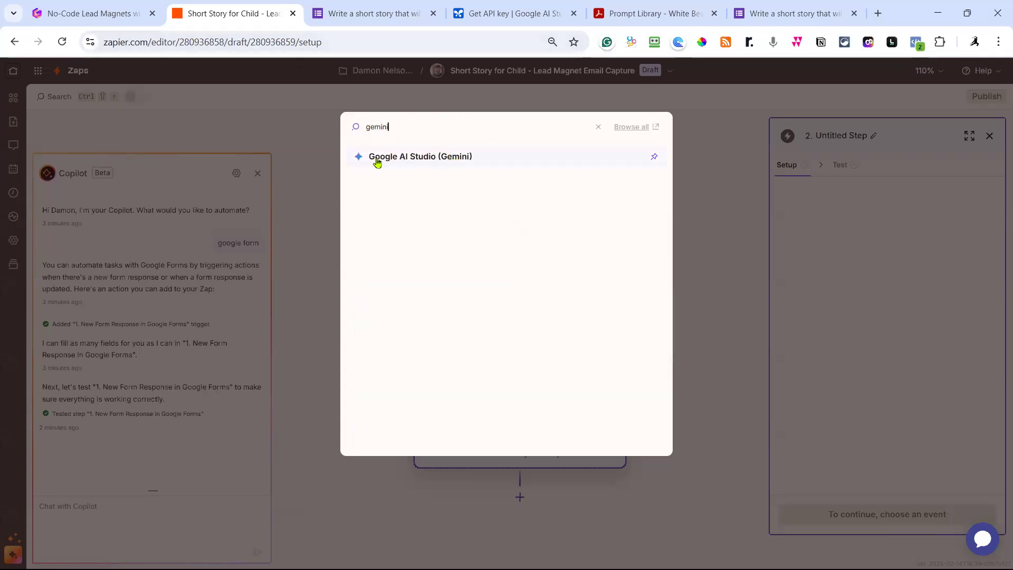
{"action": "left_click", "coordinate": [405, 157]}
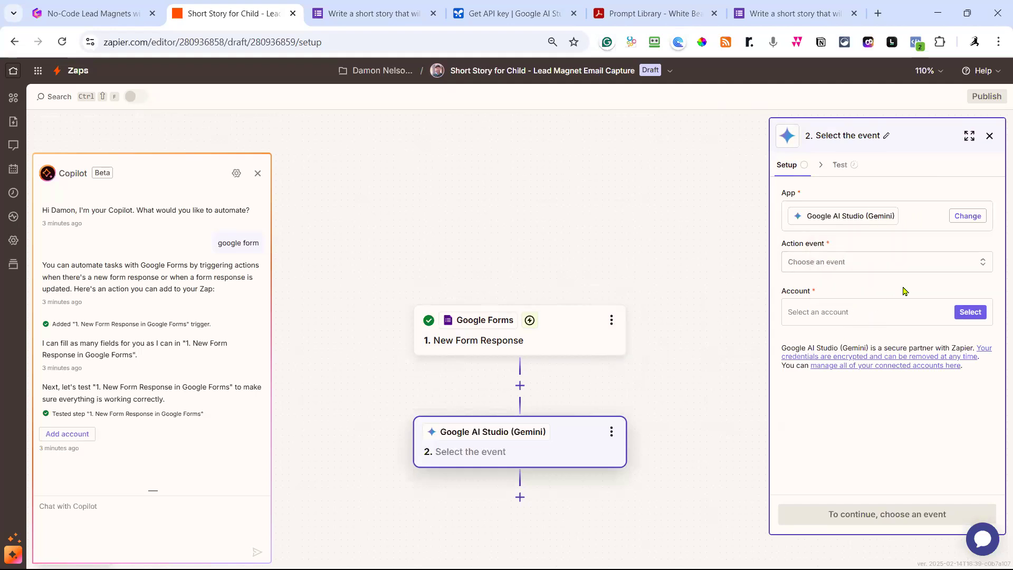
{"action": "left_click", "coordinate": [984, 266]}
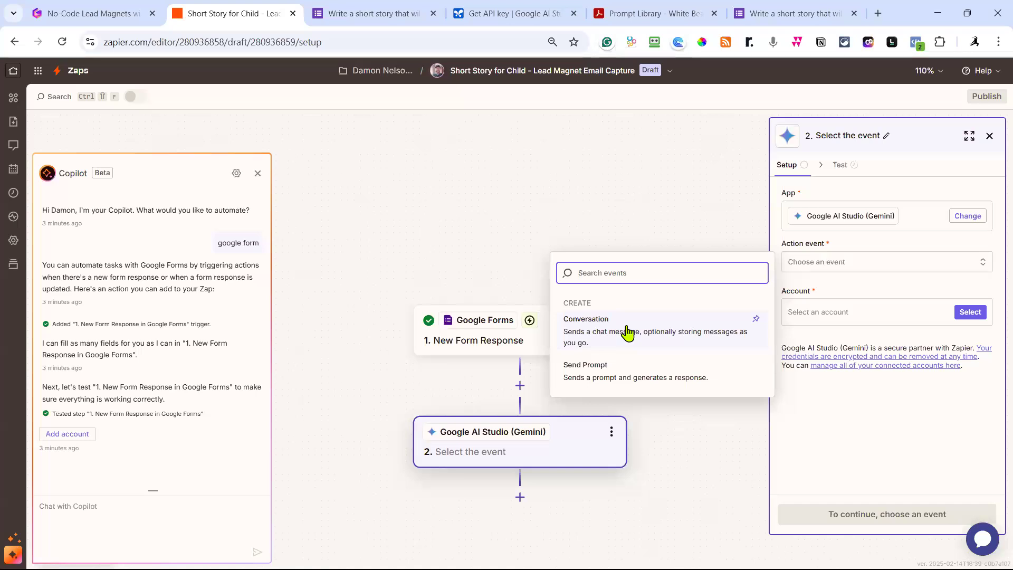
{"action": "left_click", "coordinate": [620, 372]}
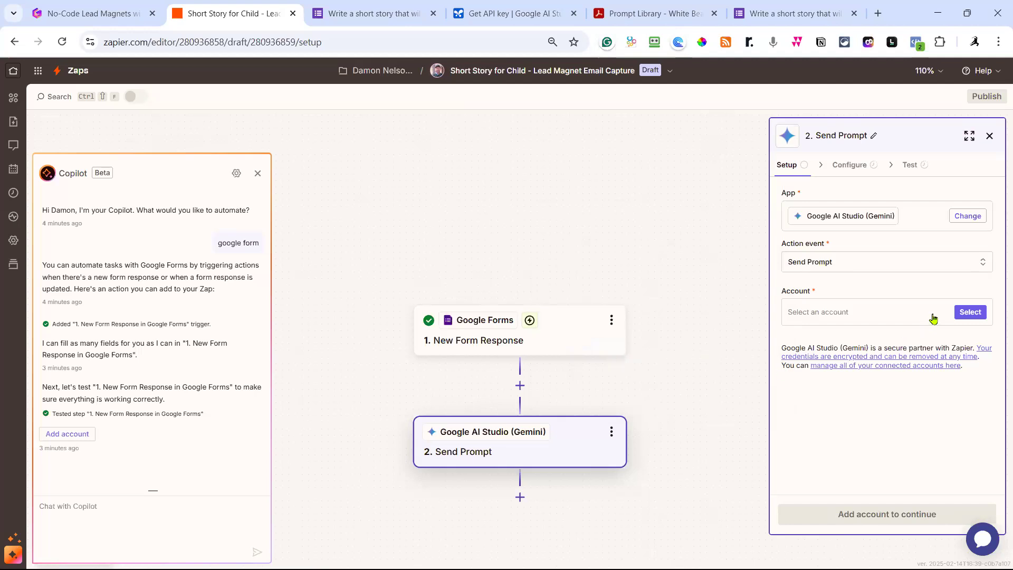
{"action": "left_click", "coordinate": [962, 315]}
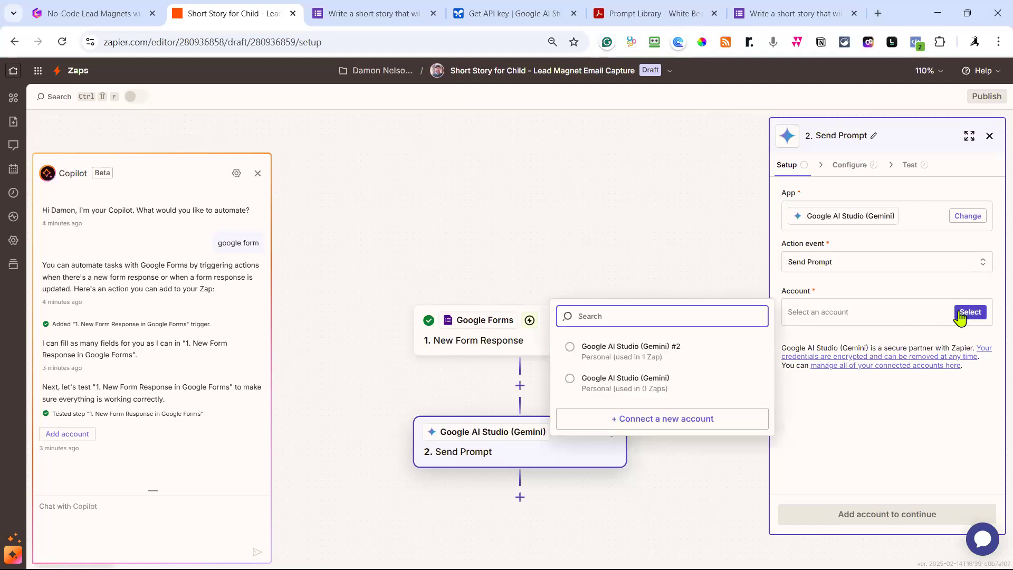
{"action": "left_click", "coordinate": [666, 353]}
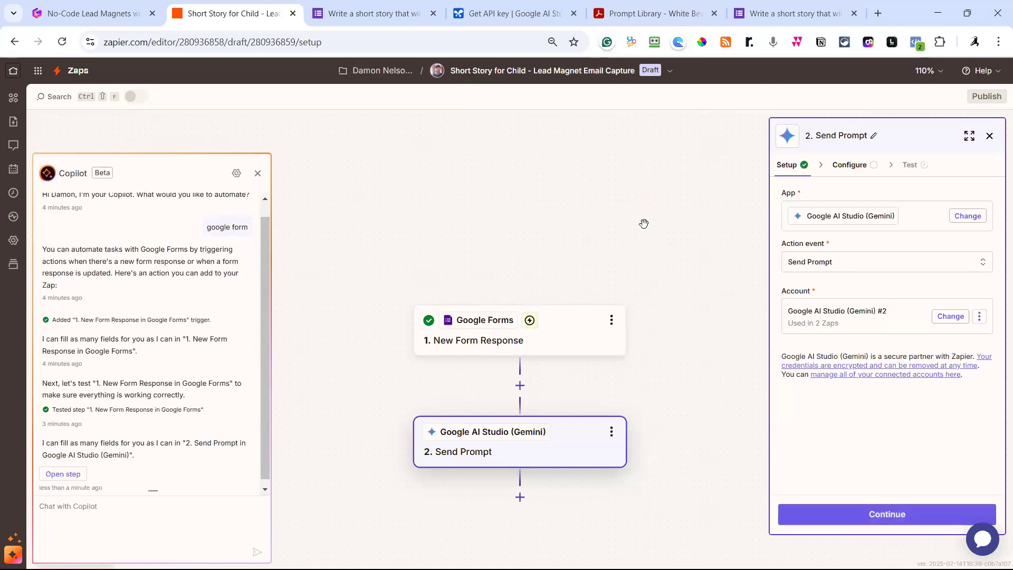
{"action": "left_click", "coordinate": [510, 16]}
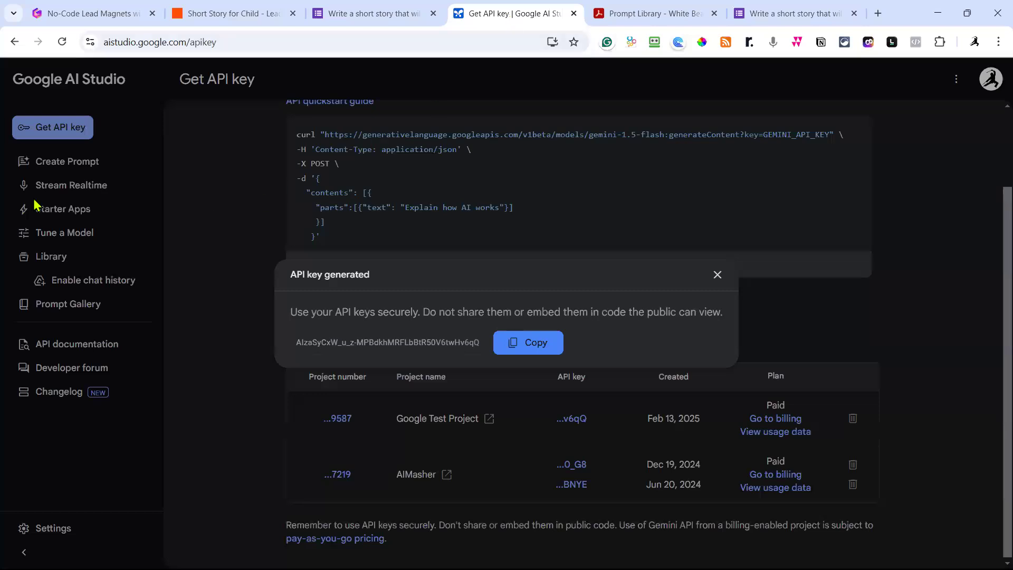
{"action": "left_click", "coordinate": [77, 136]}
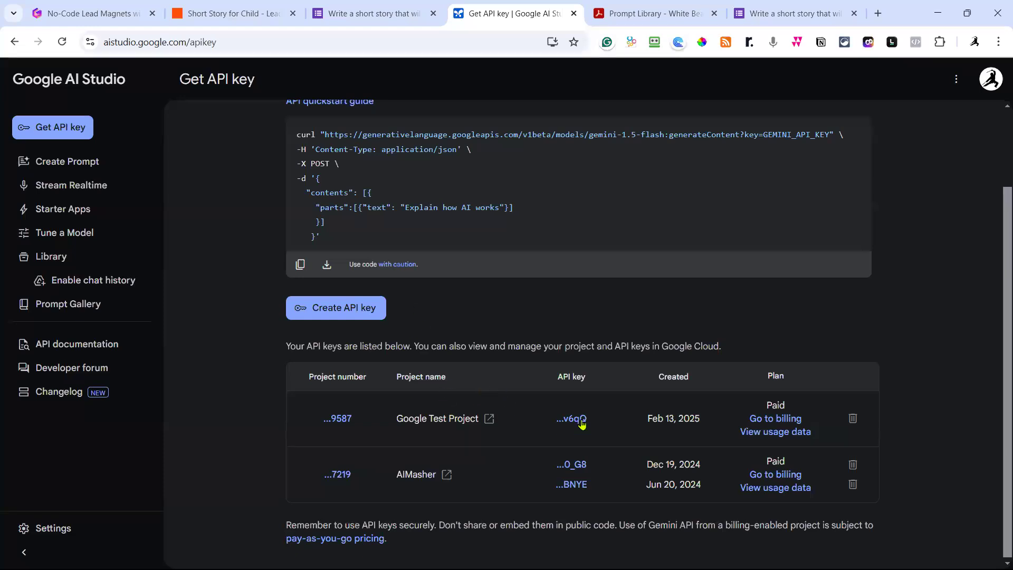
{"action": "left_click", "coordinate": [250, 20]}
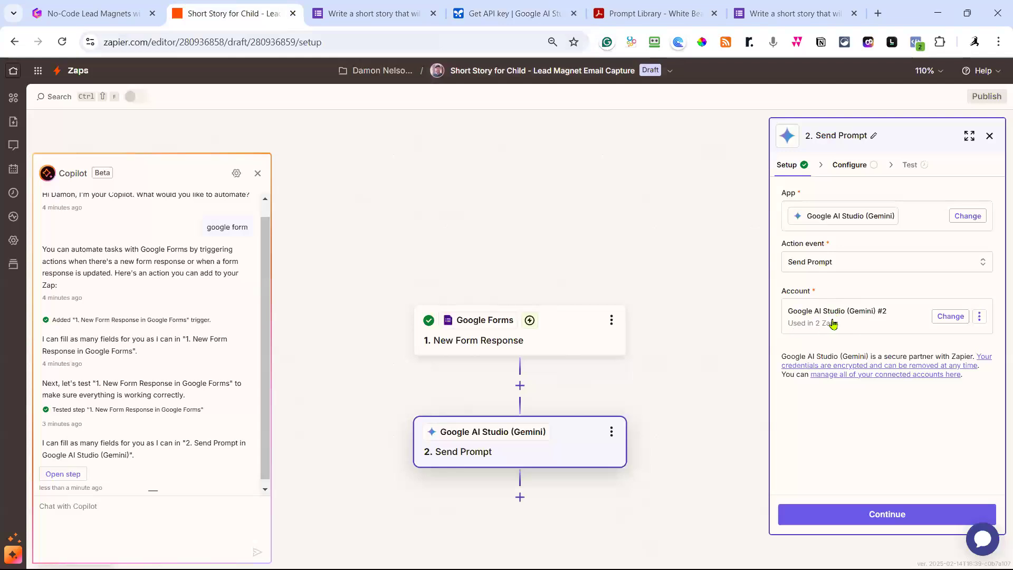
Leave API Version at Default and set the model to Gemini 2.0 Flash.
{"action": "left_click", "coordinate": [880, 521]}
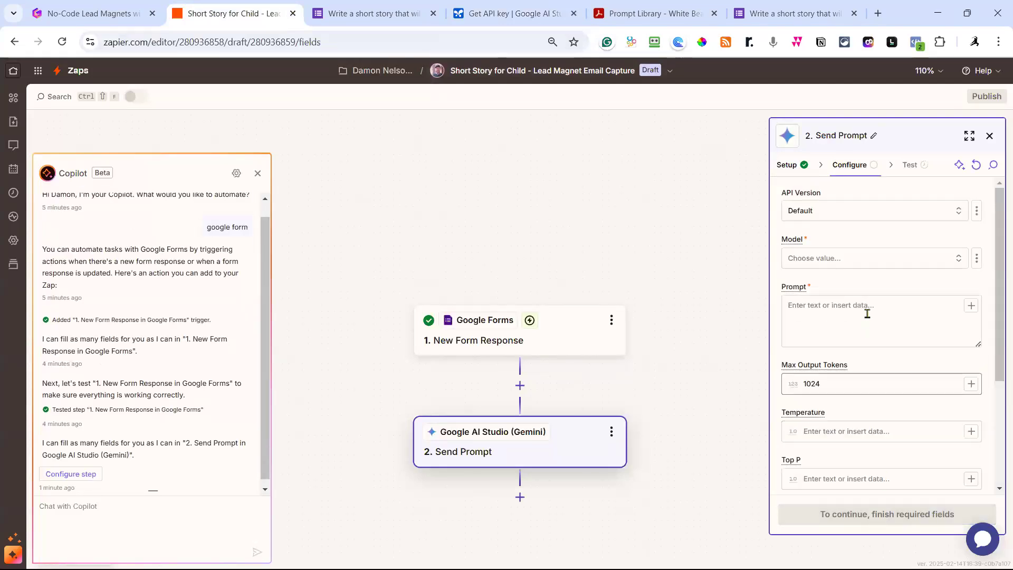
{"action": "left_click", "coordinate": [889, 216]}
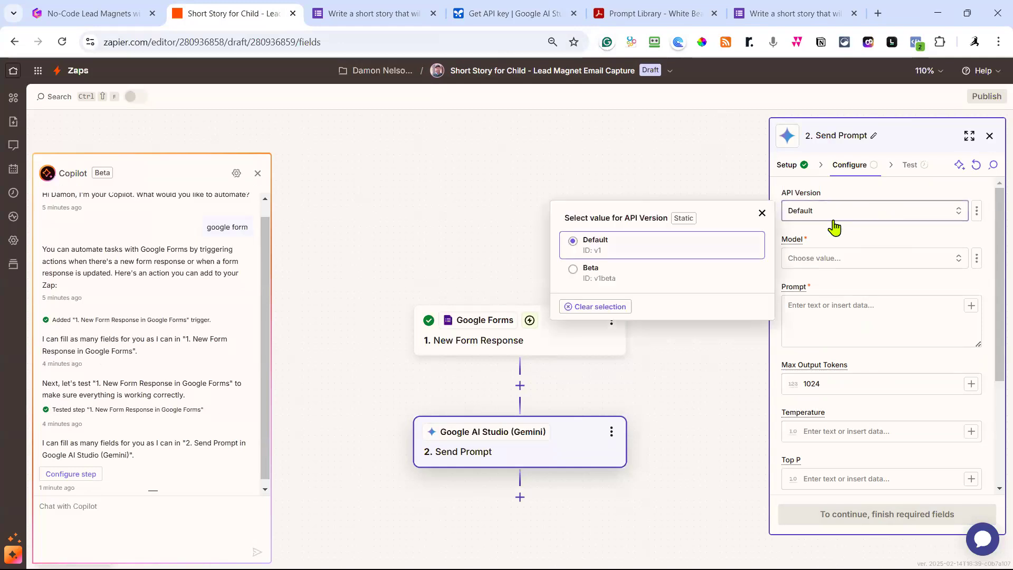
{"action": "left_click", "coordinate": [631, 249]}
{"action": "left_click", "coordinate": [874, 261]}
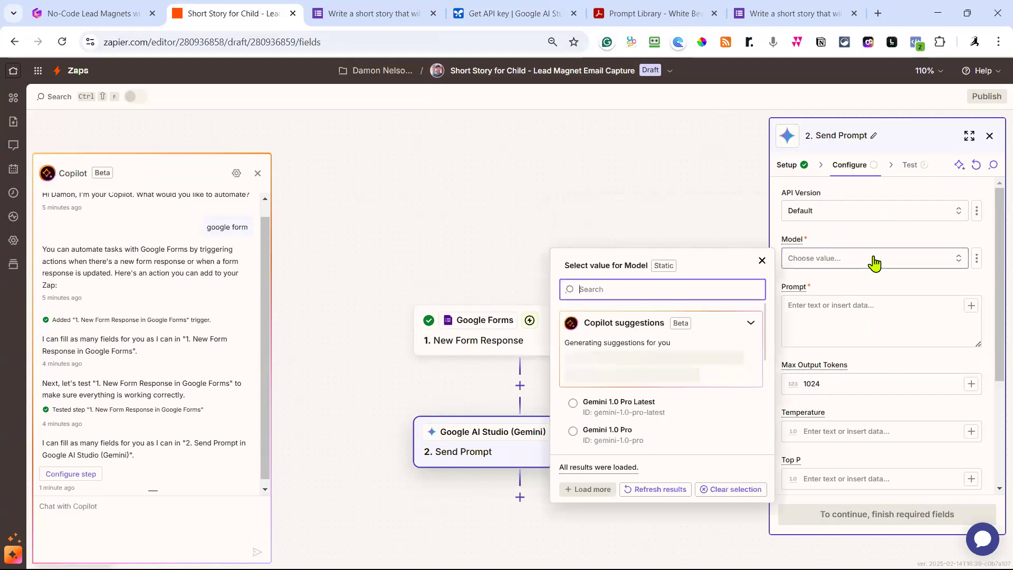
{"action": "scroll", "coordinate": [698, 412], "scroll_direction": "down", "scroll_amount": 1}
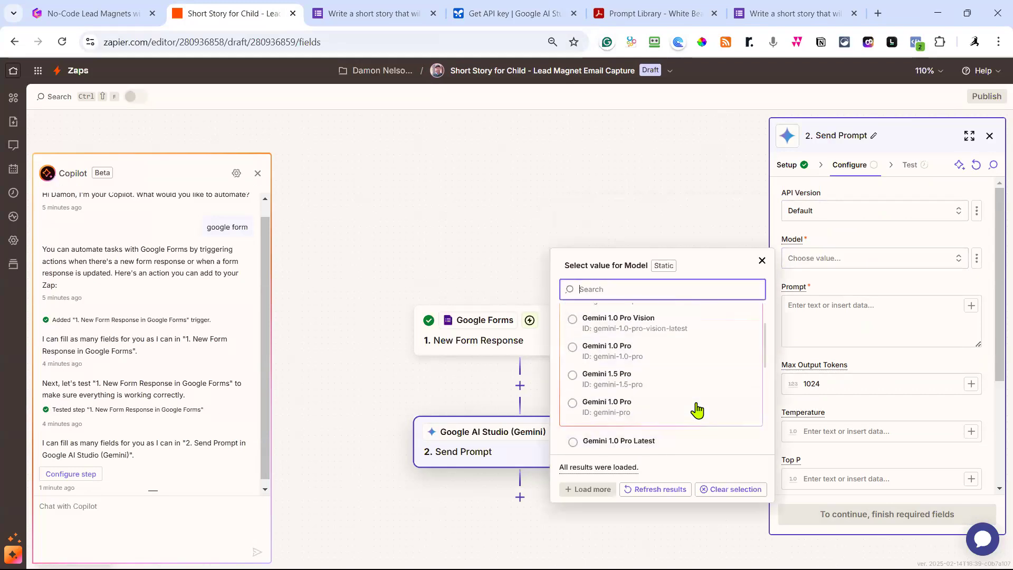
{"action": "scroll", "coordinate": [696, 389], "scroll_direction": "down", "scroll_amount": 1}
{"action": "scroll", "coordinate": [695, 388], "scroll_direction": "down", "scroll_amount": 5}
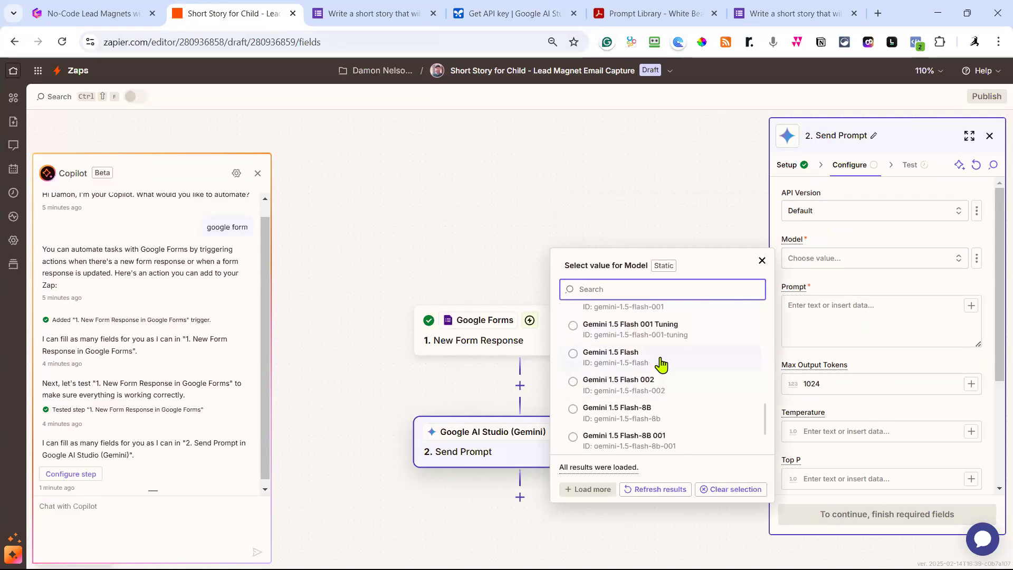
{"action": "scroll", "coordinate": [661, 364], "scroll_direction": "down", "scroll_amount": 1}
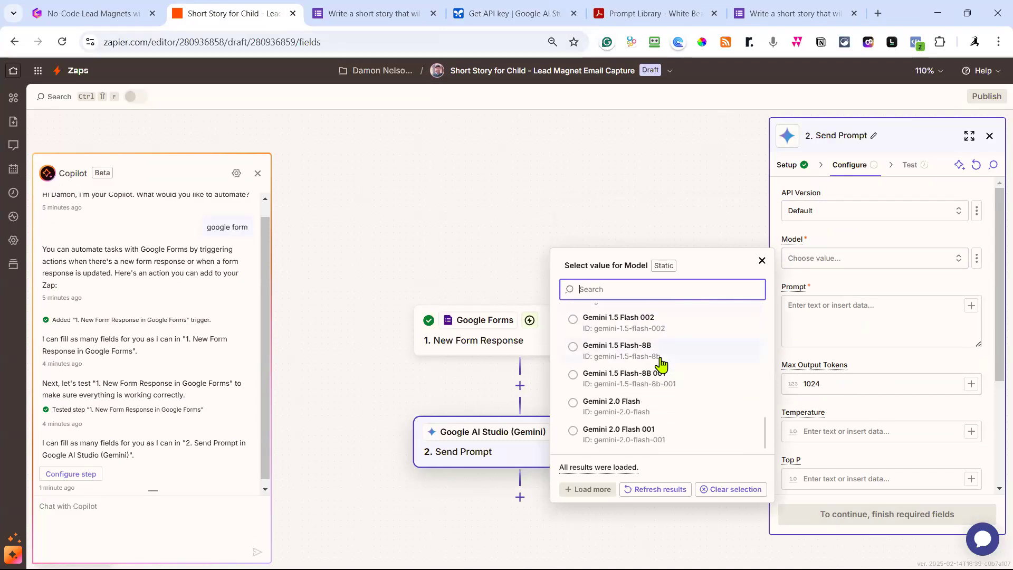
{"action": "left_click", "coordinate": [624, 414]}
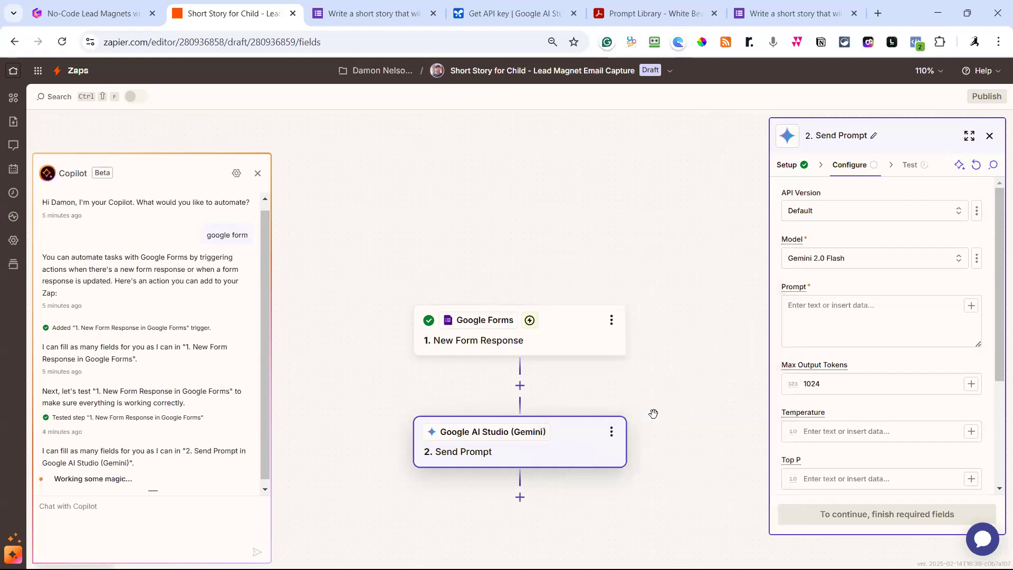
{"action": "left_click", "coordinate": [815, 313]}
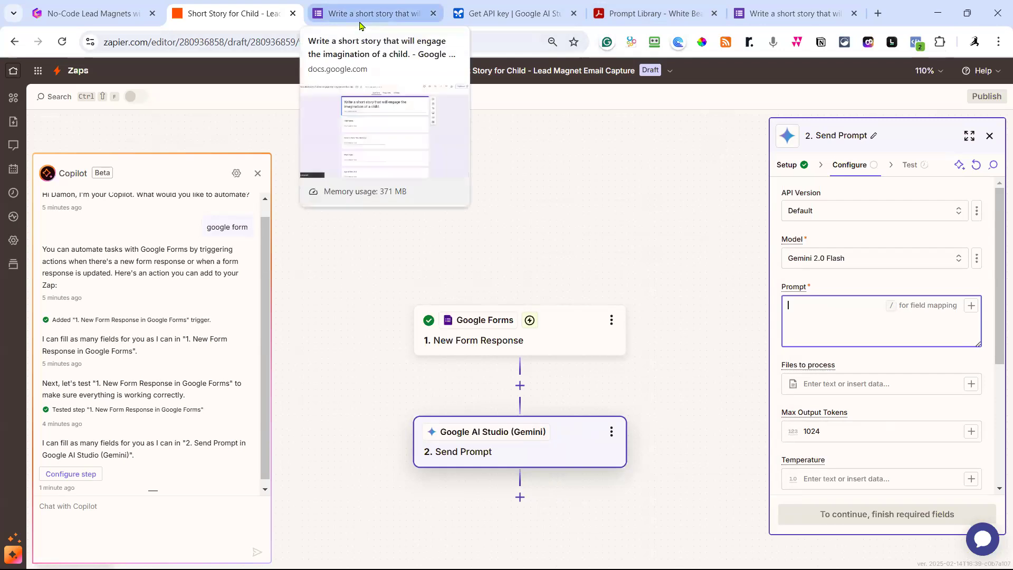
Copy the item 36 child short-story prompt text from the Prompt Library PDF.
{"action": "left_click", "coordinate": [390, 19]}
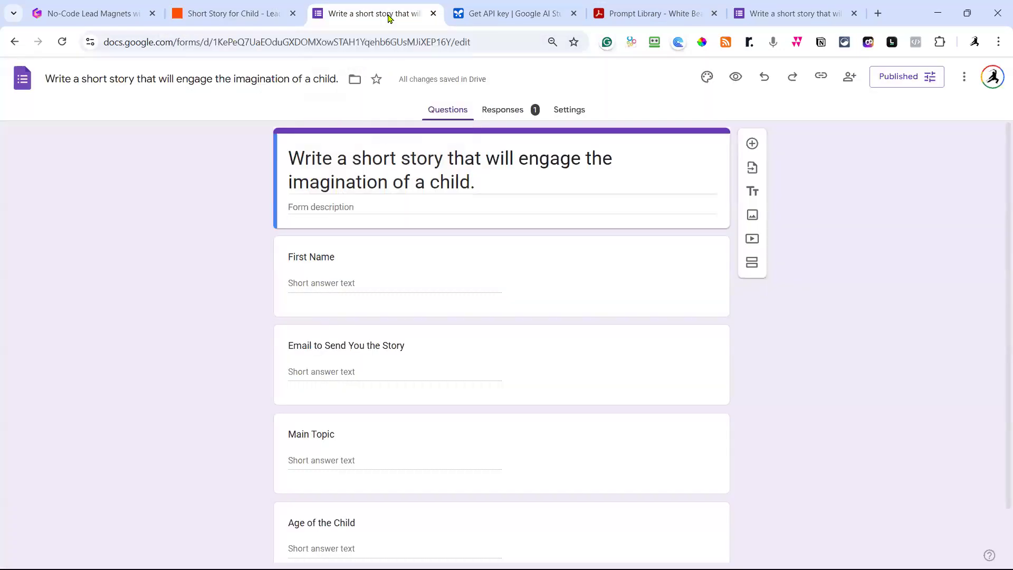
{"action": "left_click", "coordinate": [660, 13]}
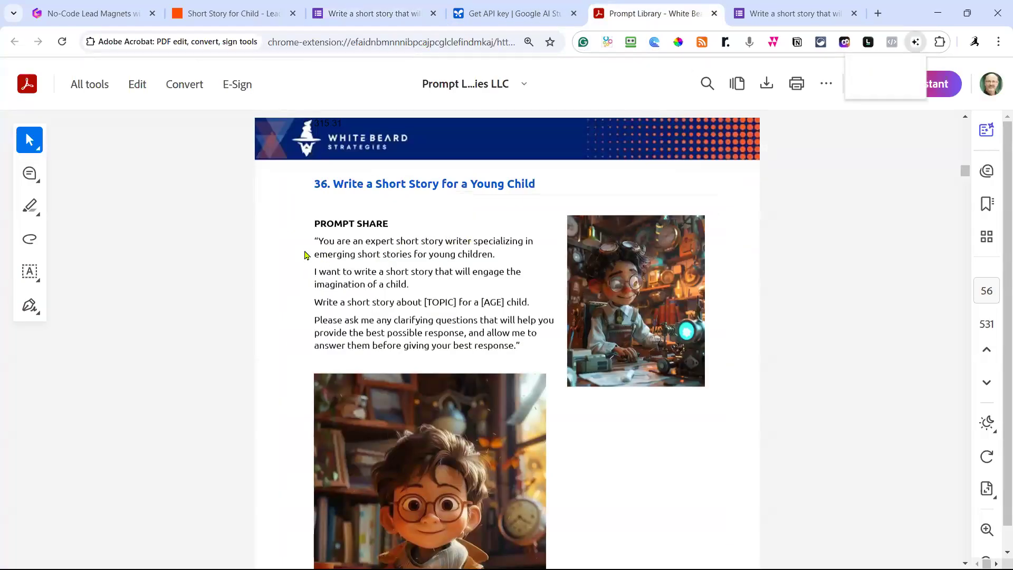
{"action": "left_click_drag", "start_coordinate": [321, 241], "coordinate": [516, 347]}
{"action": "key", "text": "ctrl+c"}
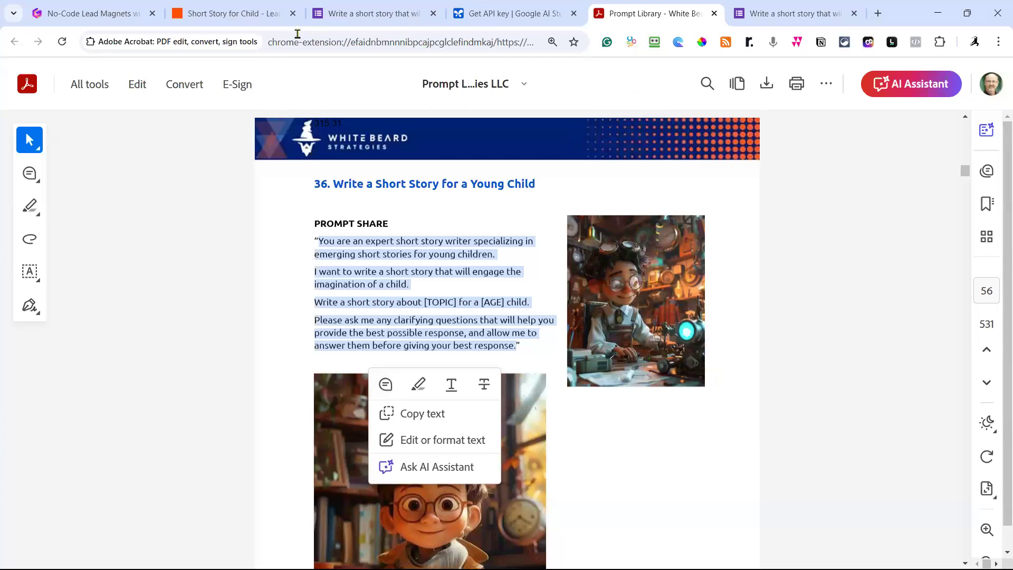
{"action": "left_click", "coordinate": [267, 15]}
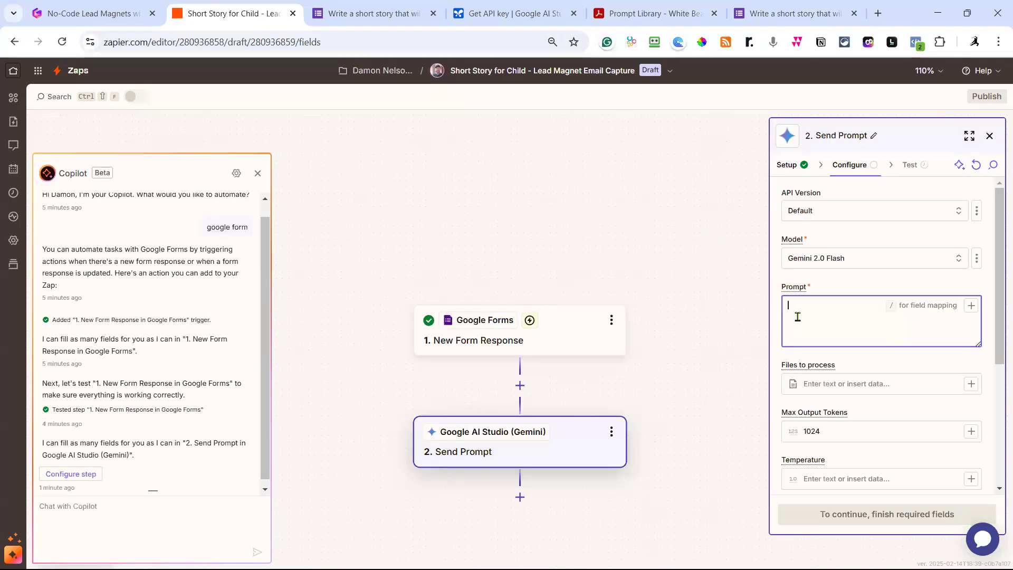
Paste the short-story prompt, drop its clarifying-questions sentence, and add the output-instructions line.
{"action": "key", "text": "ctrl+v"}
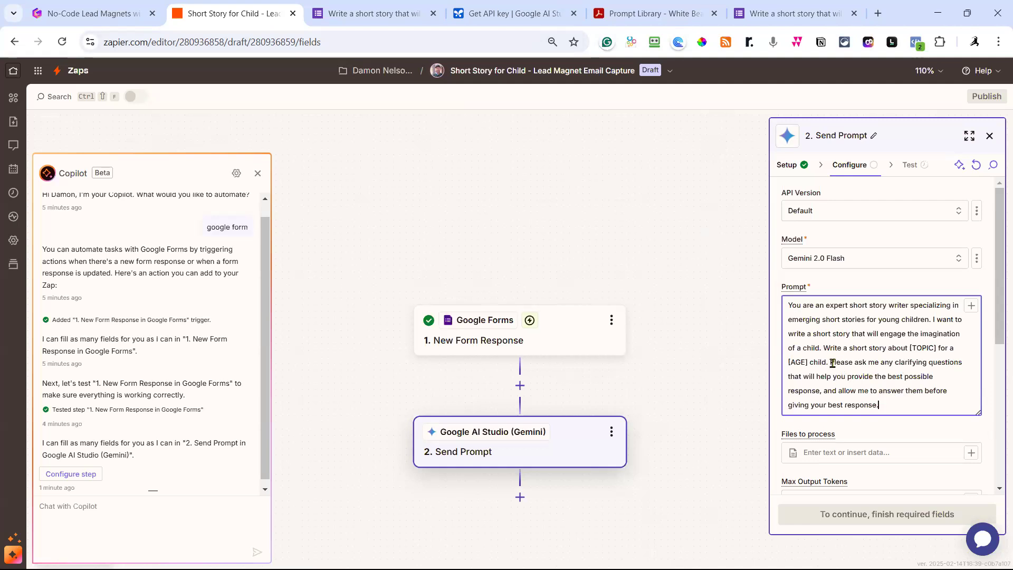
{"action": "left_click_drag", "start_coordinate": [832, 363], "coordinate": [923, 407]}
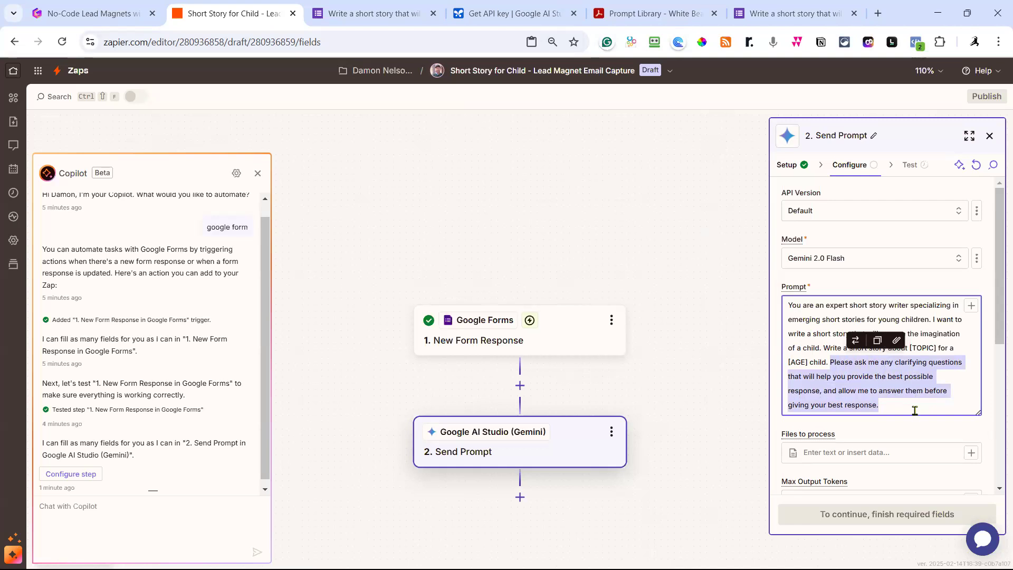
{"action": "key", "text": "BackSpace"}
{"action": "key", "text": "Return"}
{"action": "key", "text": "Return"}
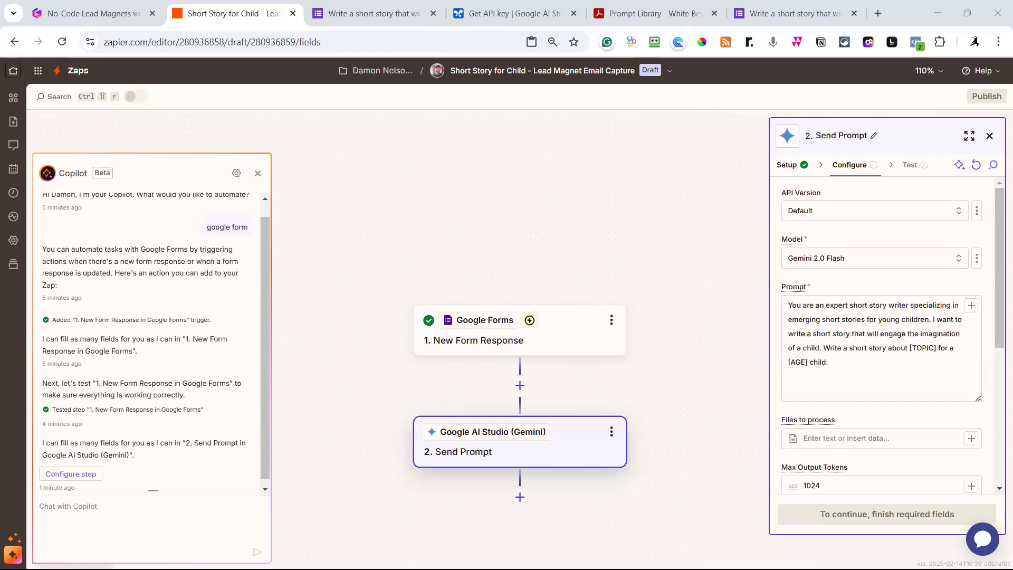
{"action": "left_click", "coordinate": [810, 390]}
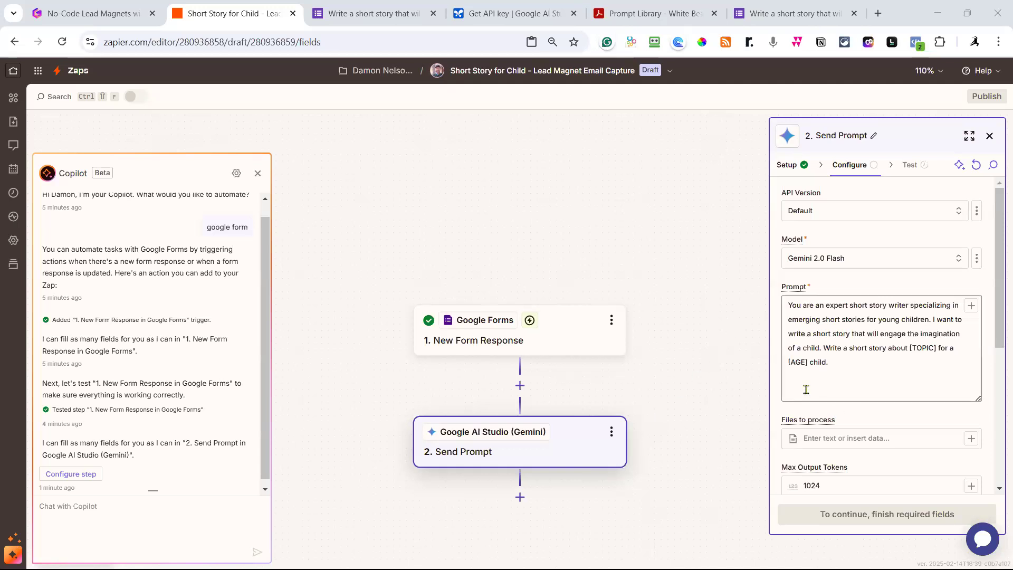
{"action": "type", "text": "[output instructions: do not give explanation or a conclusion to the output. Simply send the output only]"}
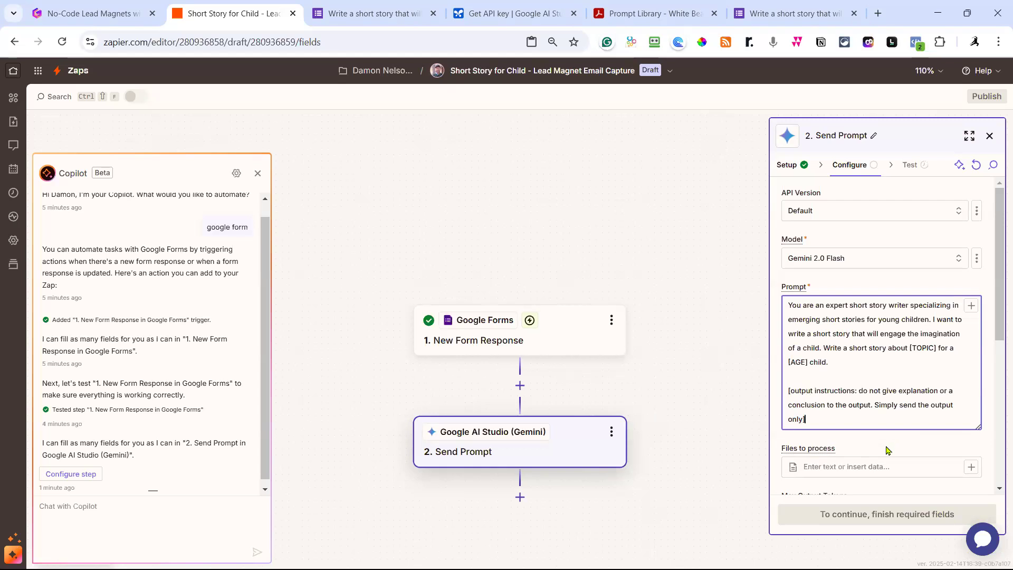
{"action": "left_click", "coordinate": [886, 449]}
Highlight the [TOPIC] placeholder in the prompt.
{"action": "scroll", "coordinate": [903, 394], "scroll_direction": "down", "scroll_amount": 2}
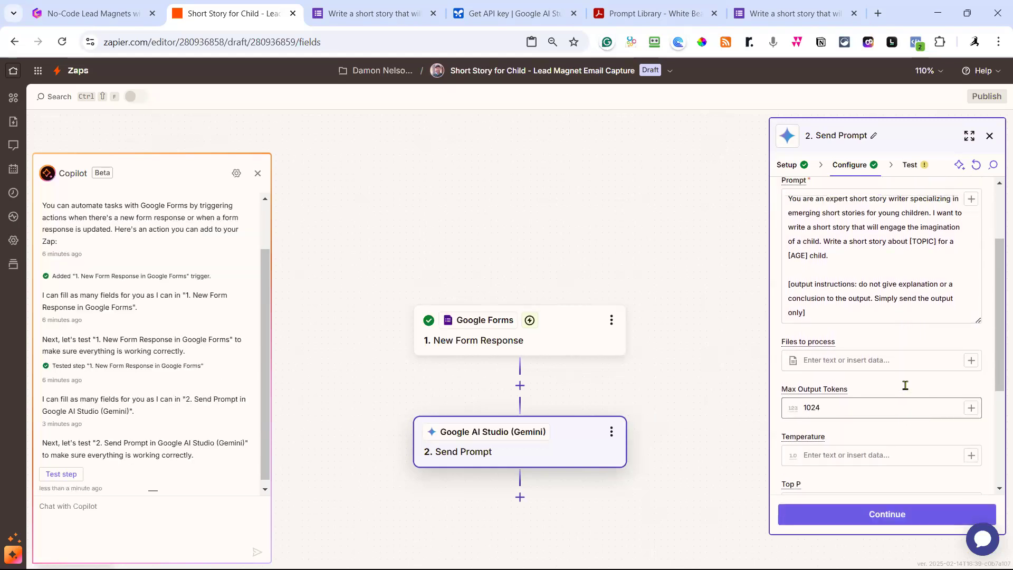
{"action": "scroll", "coordinate": [906, 386], "scroll_direction": "up", "scroll_amount": 2}
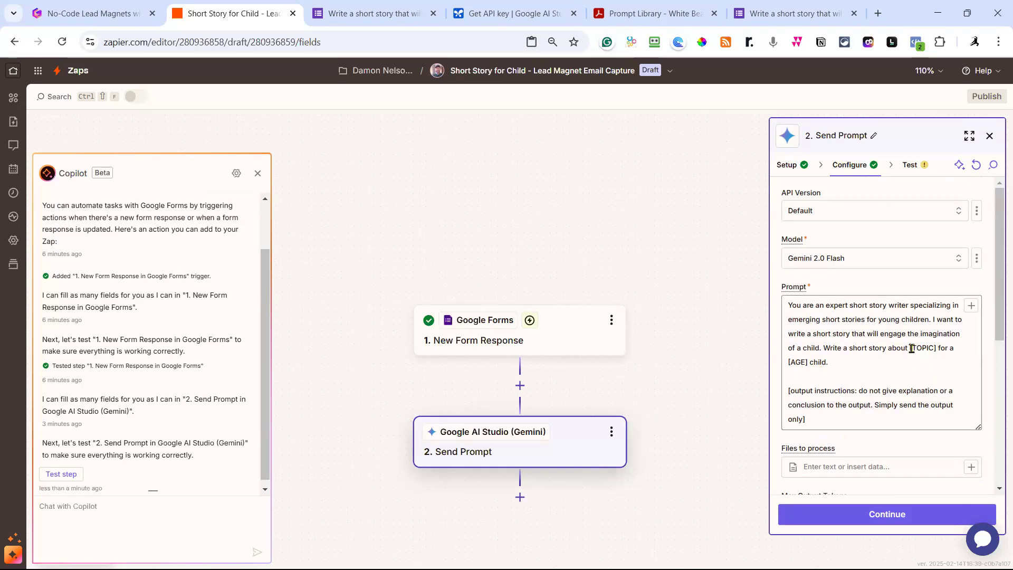
{"action": "left_click", "coordinate": [911, 349]}
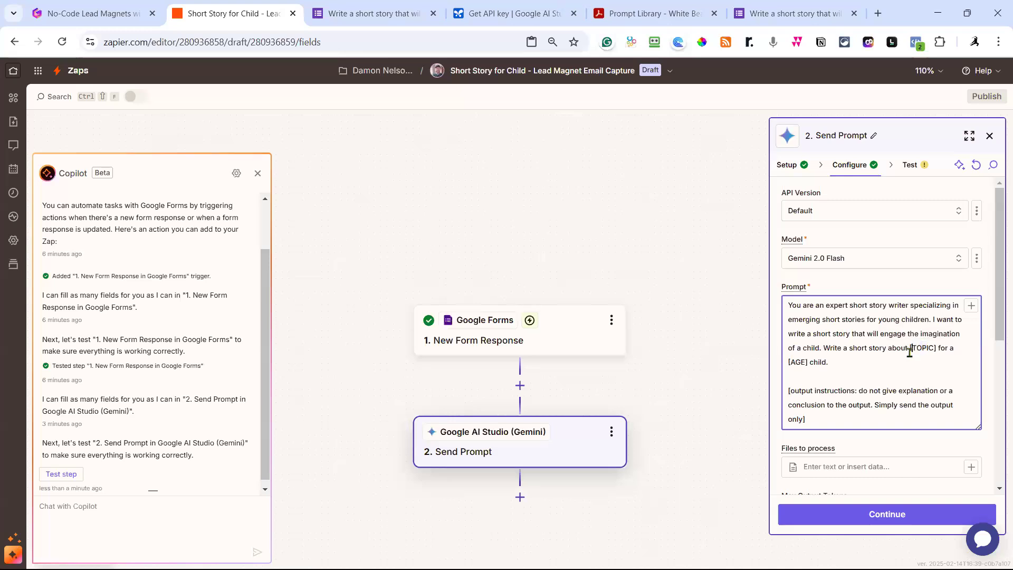
{"action": "left_click_drag", "start_coordinate": [910, 349], "coordinate": [939, 351]}
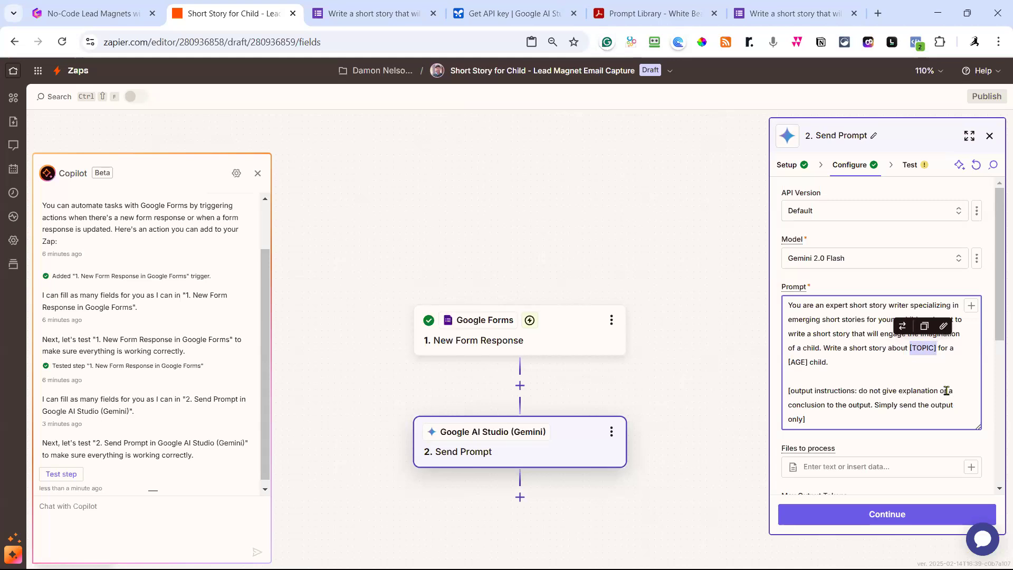
Replace the prompt's [TOPIC] with 1. Main Topic and [AGE] with 1. Age of the Child.
{"action": "left_click", "coordinate": [972, 306]}
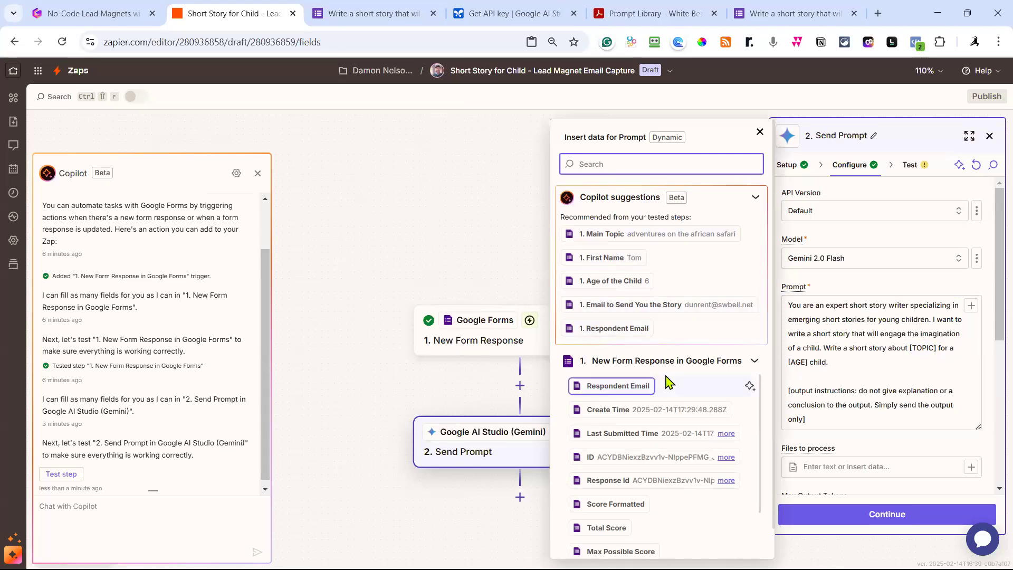
{"action": "left_click", "coordinate": [637, 237]}
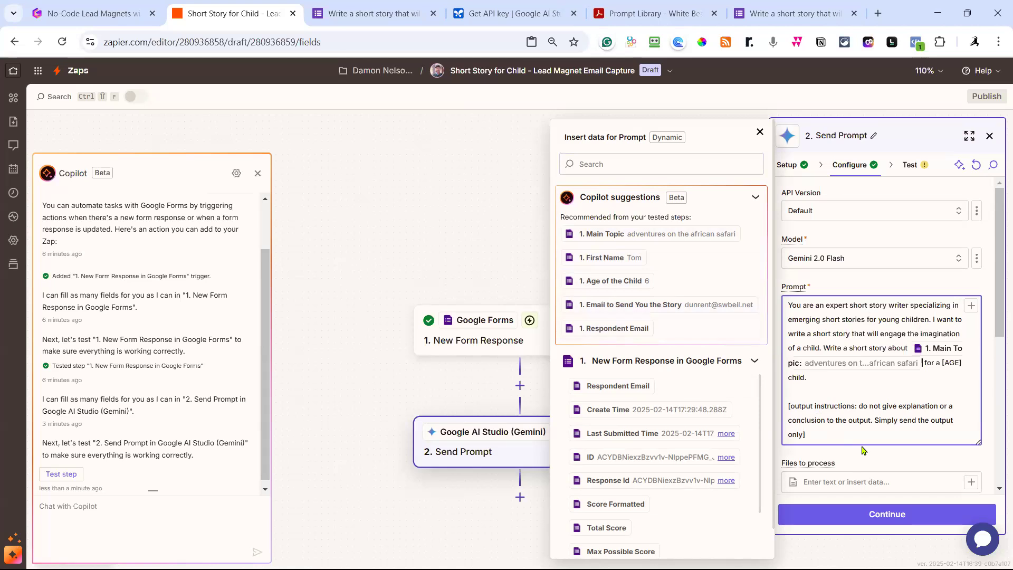
{"action": "left_click_drag", "start_coordinate": [942, 364], "coordinate": [962, 364]}
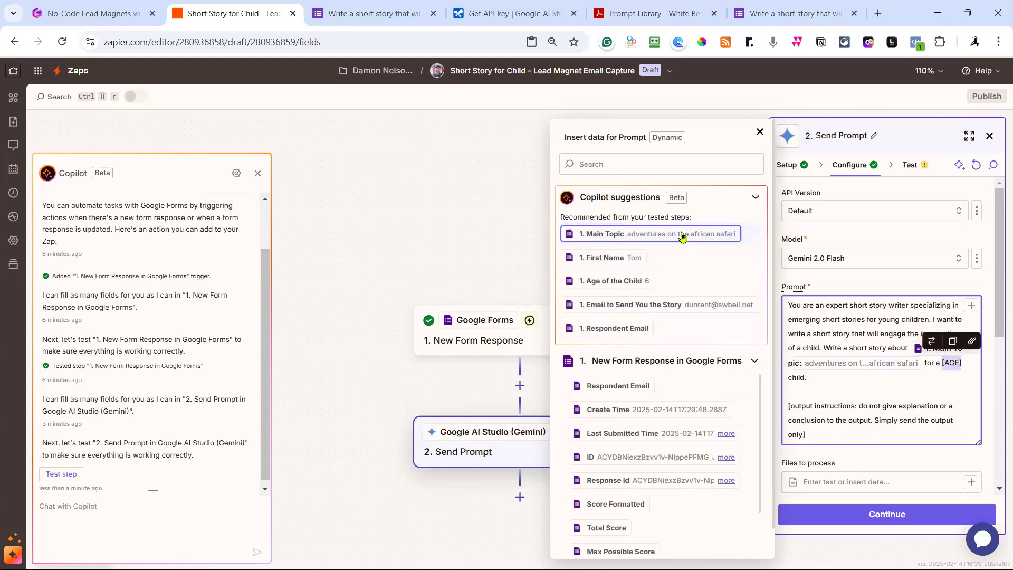
{"action": "left_click", "coordinate": [972, 308]}
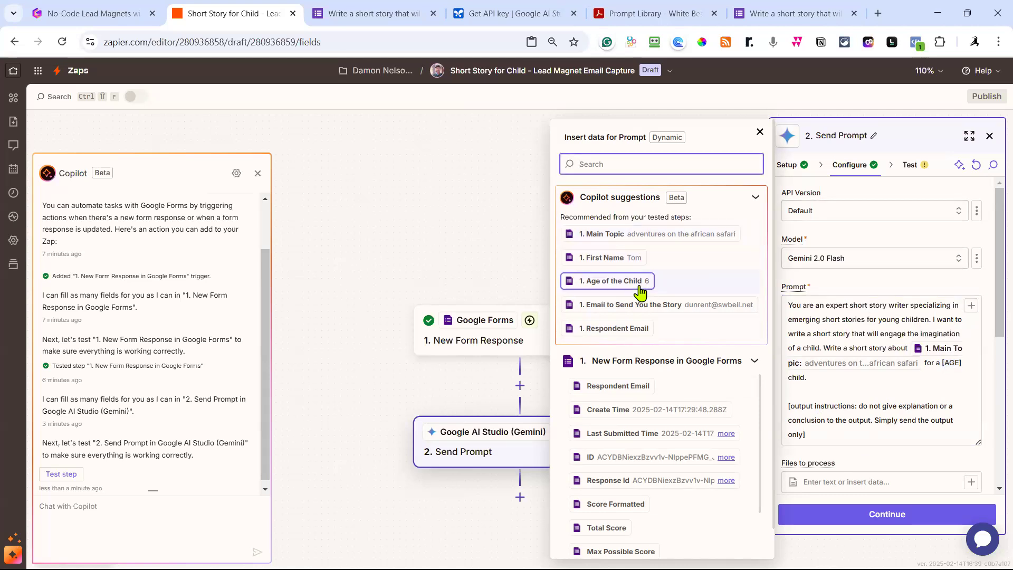
{"action": "left_click", "coordinate": [612, 281]}
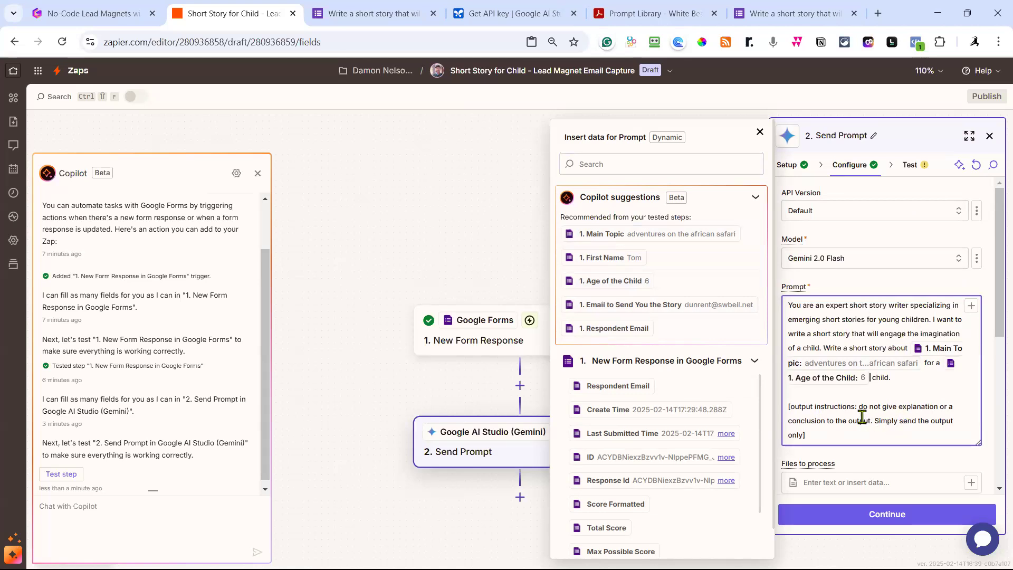
{"action": "left_click", "coordinate": [761, 131]}
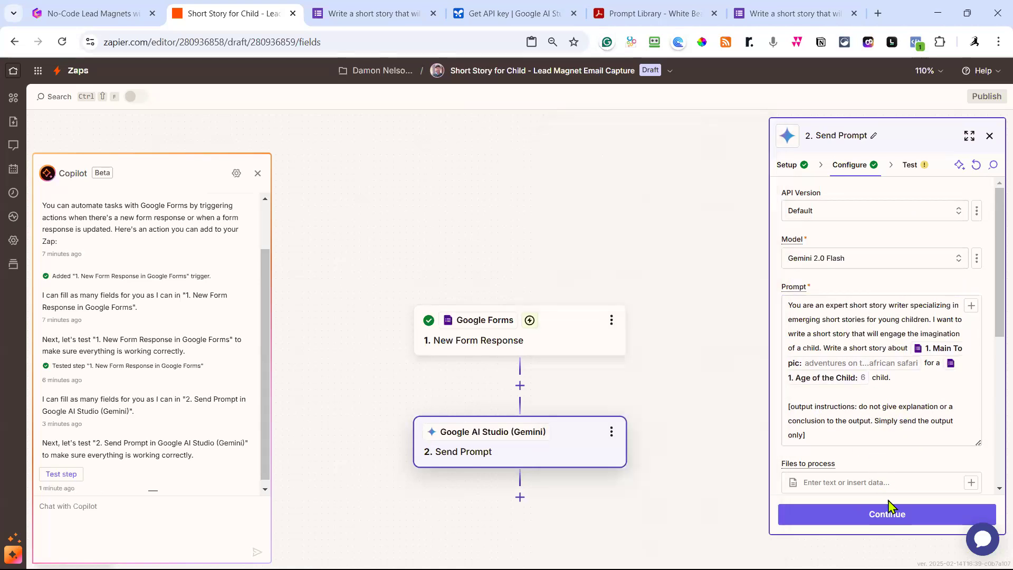
{"action": "scroll", "coordinate": [934, 471], "scroll_direction": "down", "scroll_amount": 3}
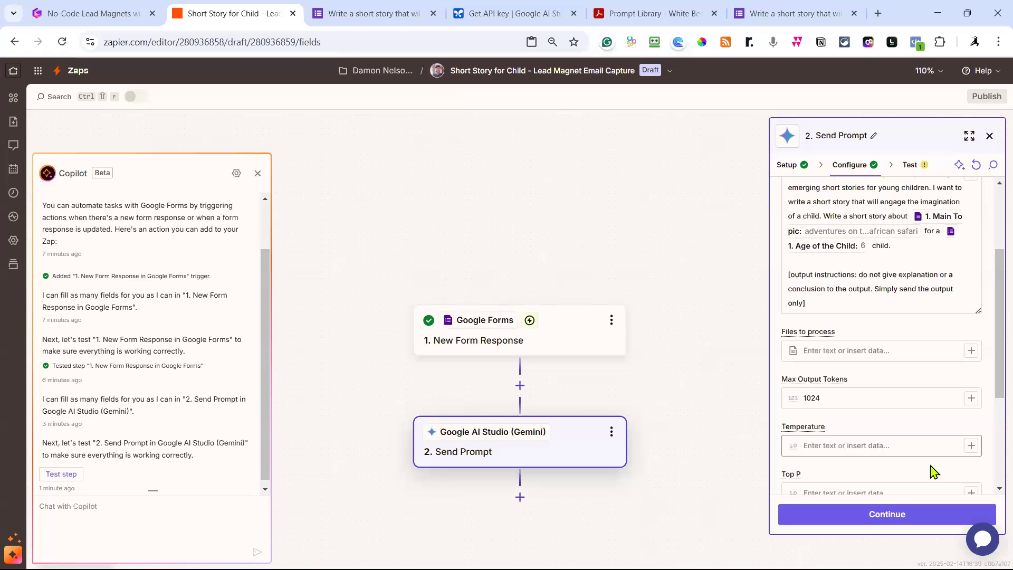
Test the Gemini Send Prompt step and read the returned safari story in Data out.
{"action": "left_click", "coordinate": [900, 522]}
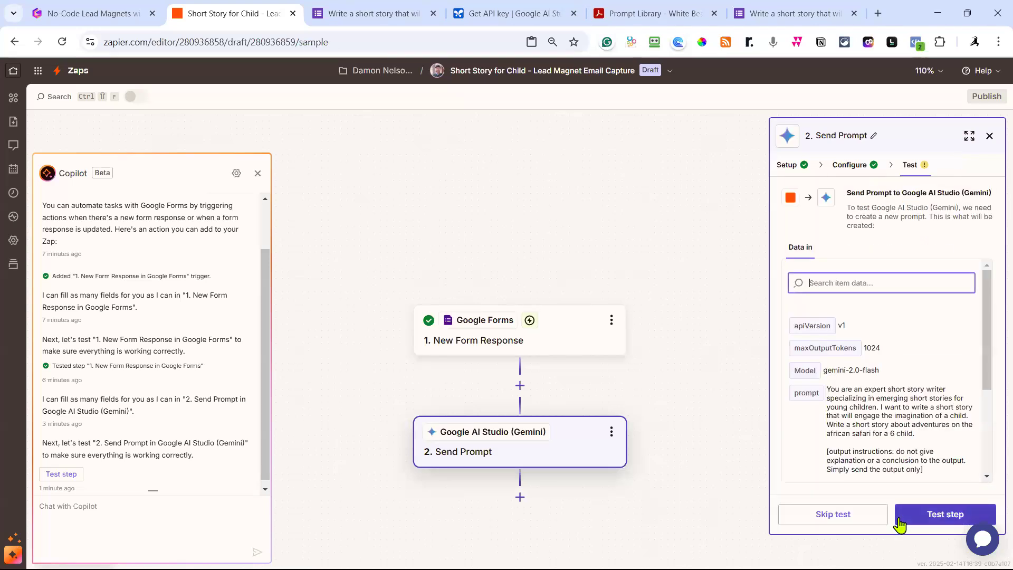
{"action": "left_click", "coordinate": [939, 521]}
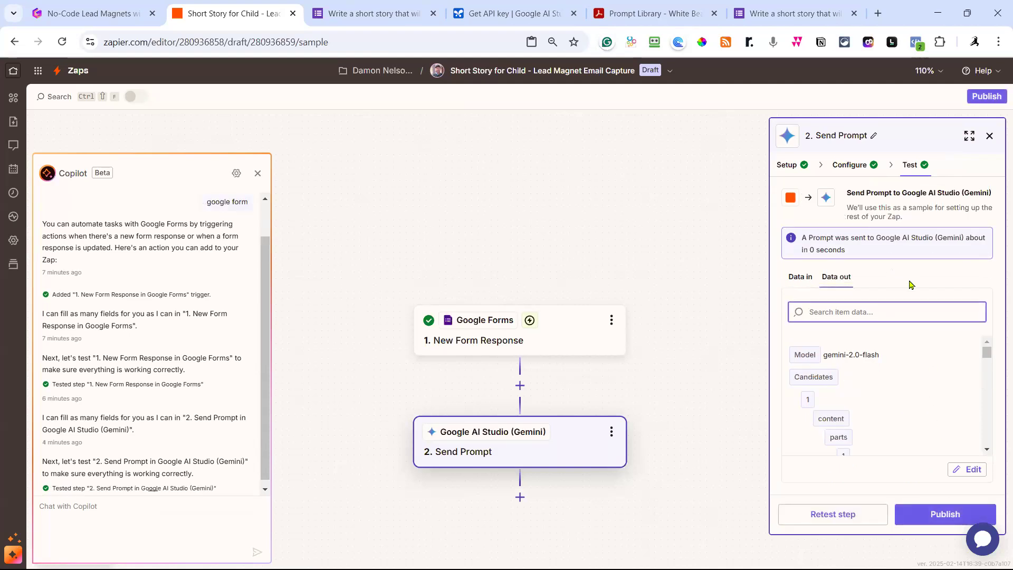
{"action": "scroll", "coordinate": [907, 390], "scroll_direction": "down", "scroll_amount": 3}
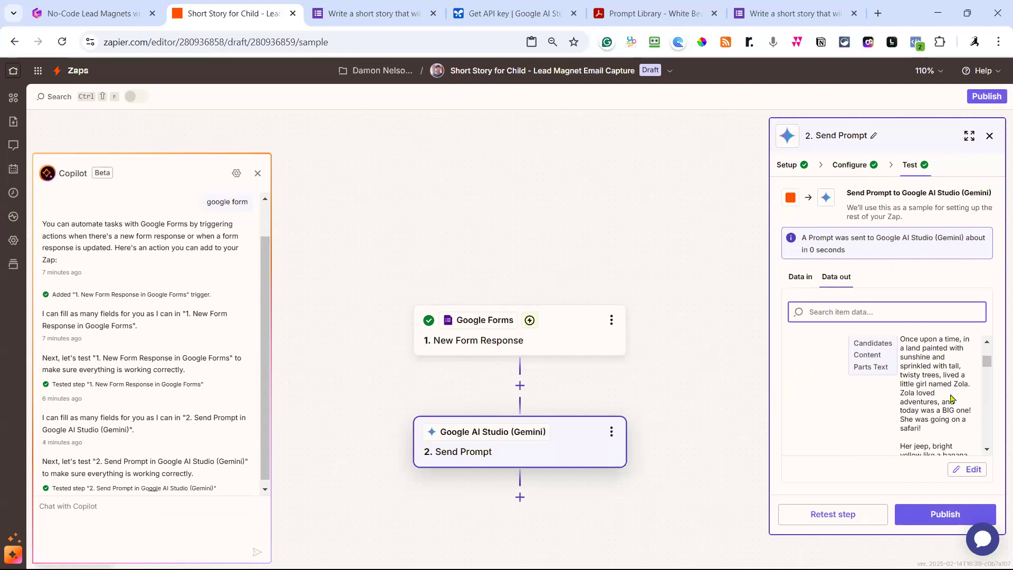
{"action": "scroll", "coordinate": [952, 399], "scroll_direction": "down", "scroll_amount": 10}
{"action": "scroll", "coordinate": [952, 395], "scroll_direction": "down", "scroll_amount": 3}
{"action": "scroll", "coordinate": [951, 395], "scroll_direction": "down", "scroll_amount": 10}
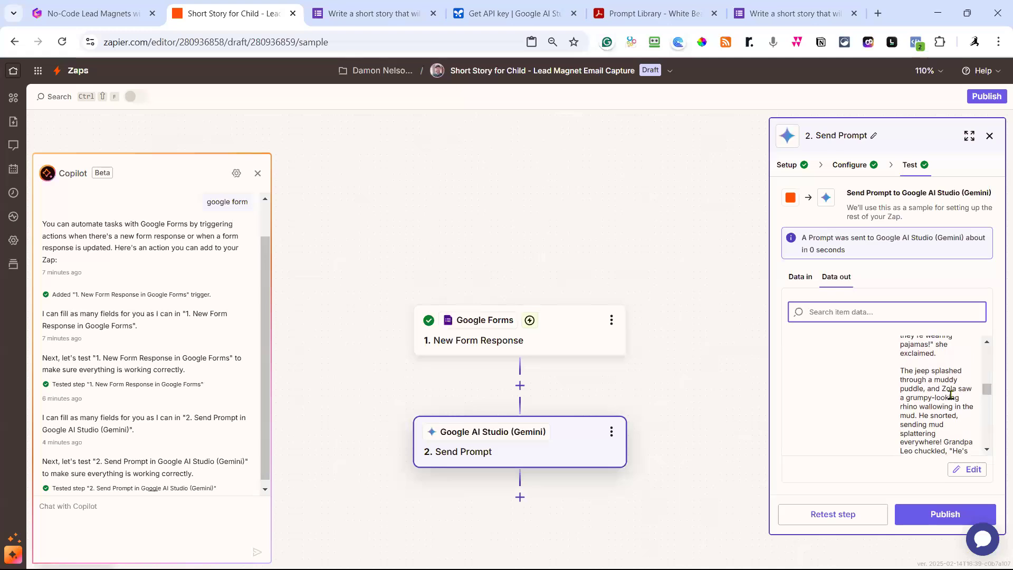
{"action": "scroll", "coordinate": [952, 396], "scroll_direction": "down", "scroll_amount": 5}
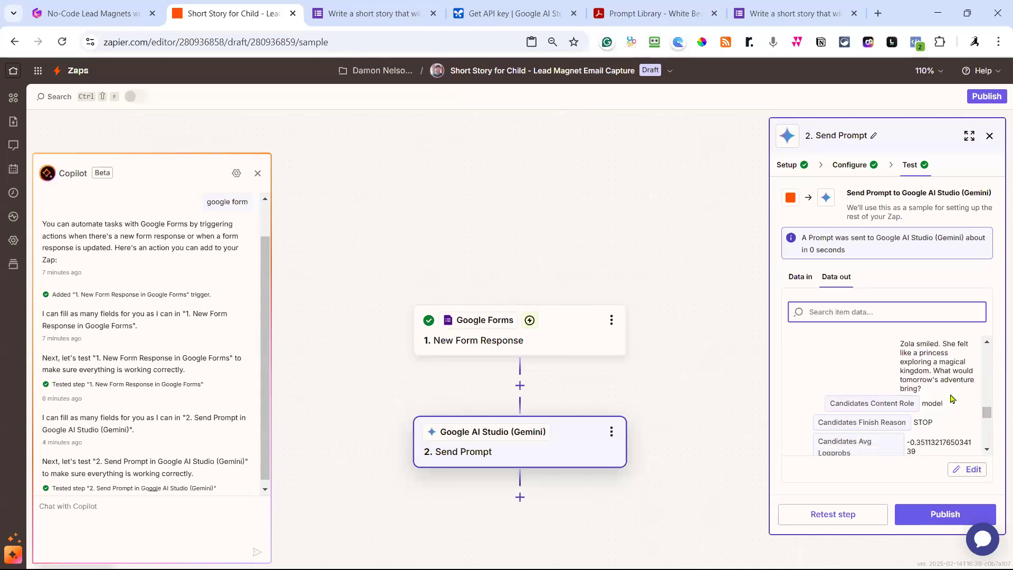
{"action": "scroll", "coordinate": [952, 398], "scroll_direction": "up", "scroll_amount": 2}
{"action": "scroll", "coordinate": [947, 393], "scroll_direction": "down", "scroll_amount": 2}
{"action": "scroll", "coordinate": [959, 413], "scroll_direction": "down", "scroll_amount": 1}
{"action": "scroll", "coordinate": [959, 414], "scroll_direction": "down", "scroll_amount": 1}
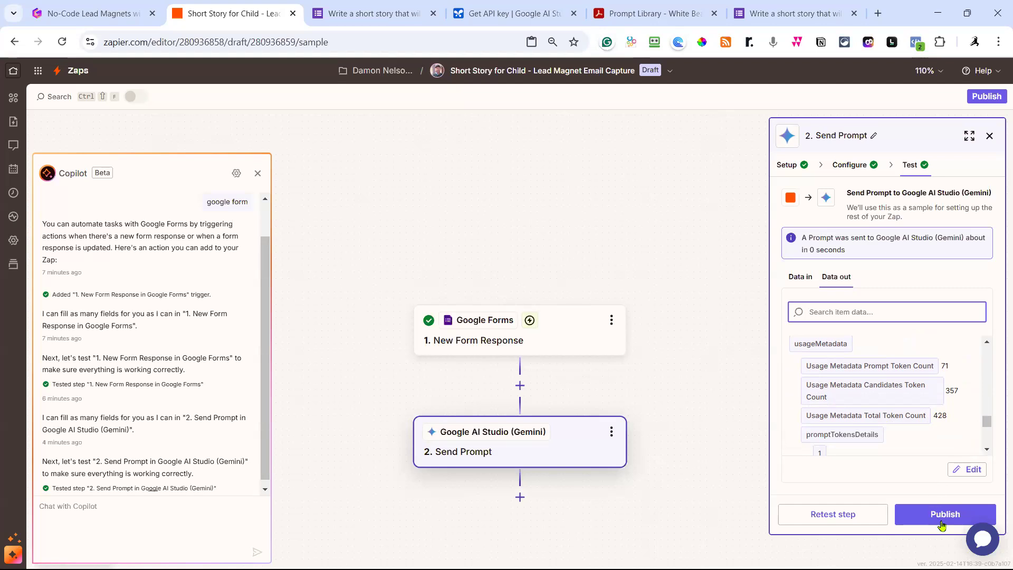
{"action": "scroll", "coordinate": [917, 436], "scroll_direction": "up", "scroll_amount": 5}
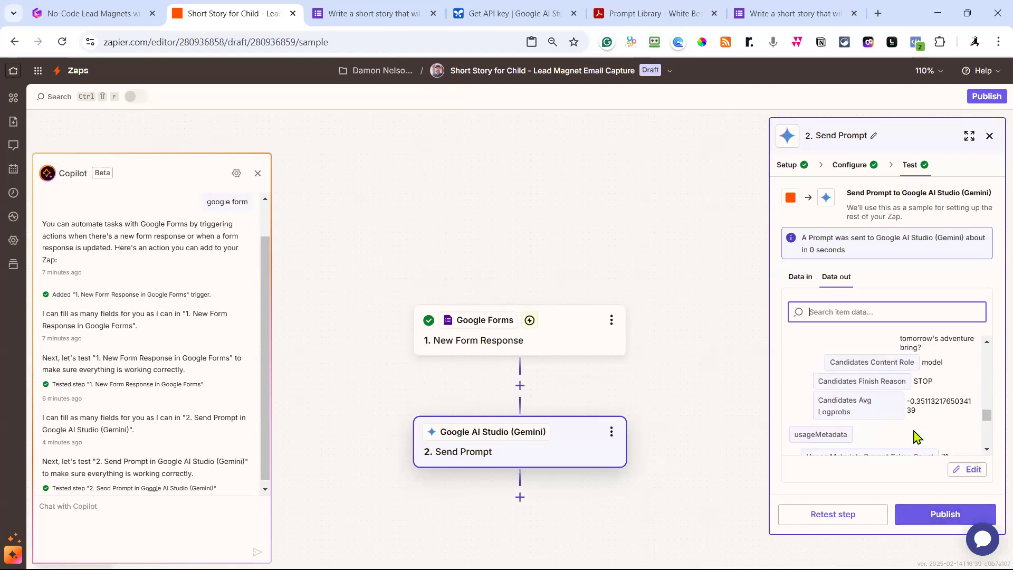
{"action": "scroll", "coordinate": [916, 436], "scroll_direction": "up", "scroll_amount": 5}
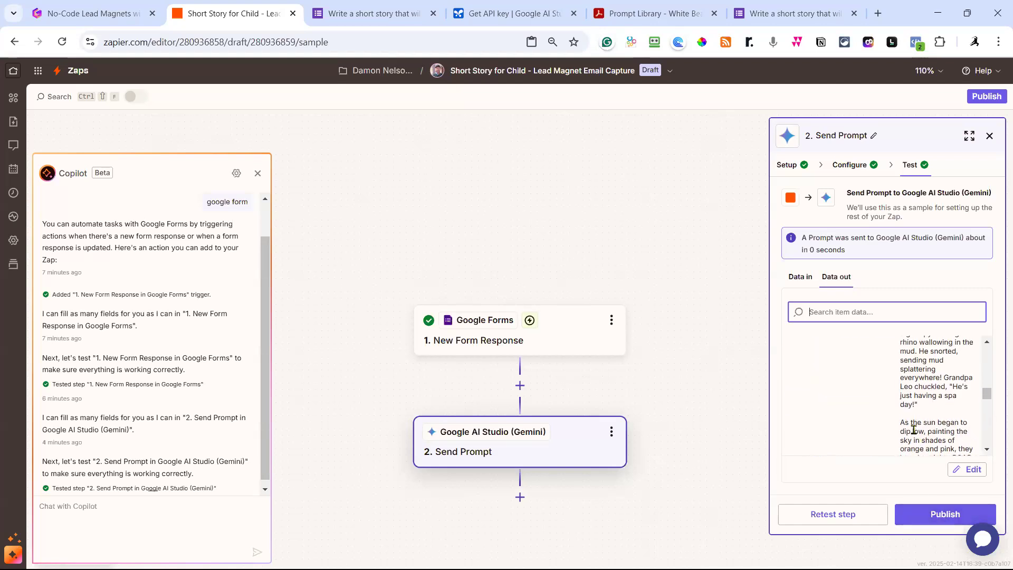
{"action": "scroll", "coordinate": [914, 430], "scroll_direction": "up", "scroll_amount": 8}
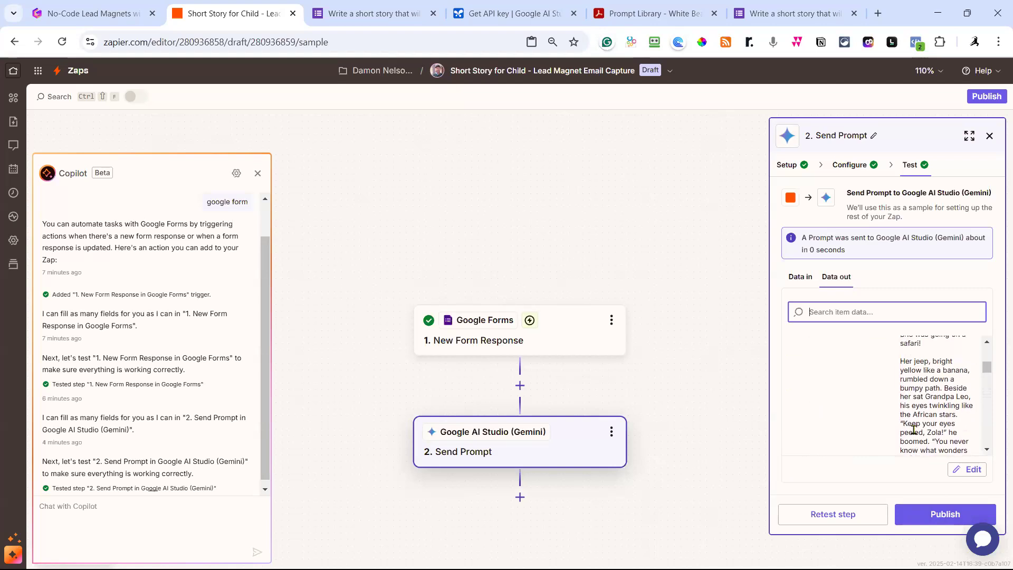
{"action": "scroll", "coordinate": [913, 430], "scroll_direction": "down", "scroll_amount": 15}
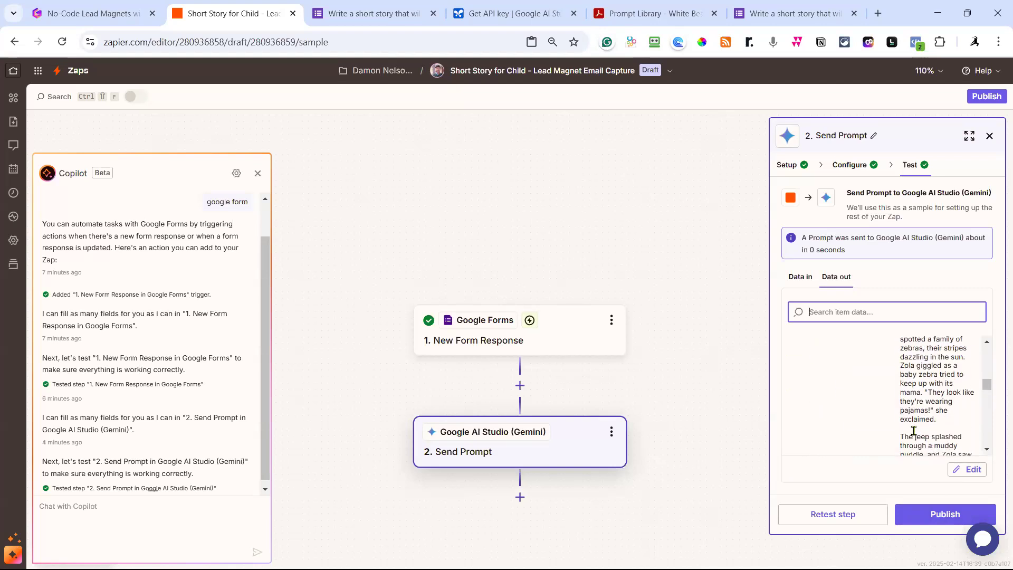
{"action": "scroll", "coordinate": [913, 430], "scroll_direction": "down", "scroll_amount": 1}
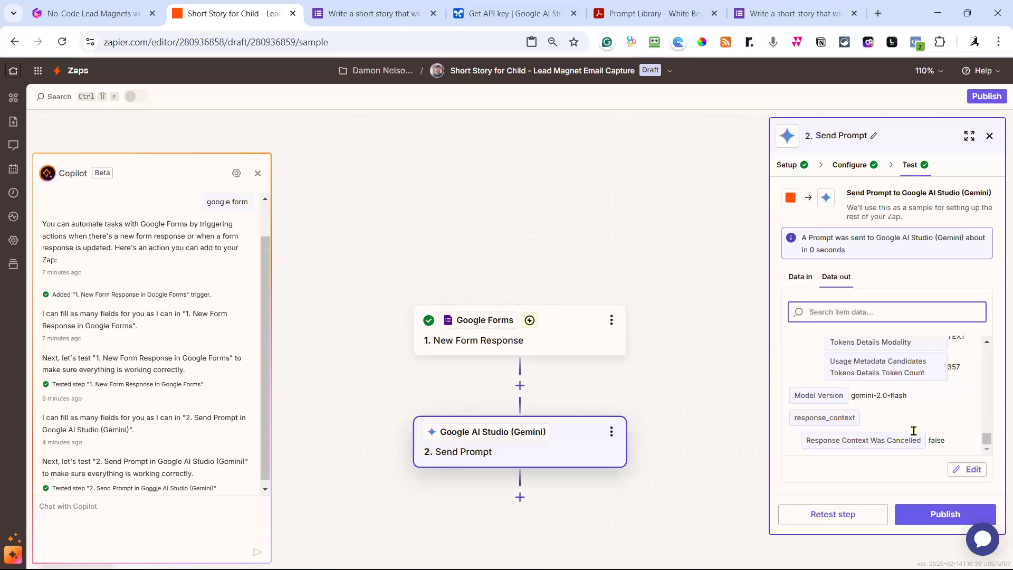
Publish the Zap as v1, then reopen the Short Story for Child Zap's draft.
{"action": "left_click", "coordinate": [937, 515]}
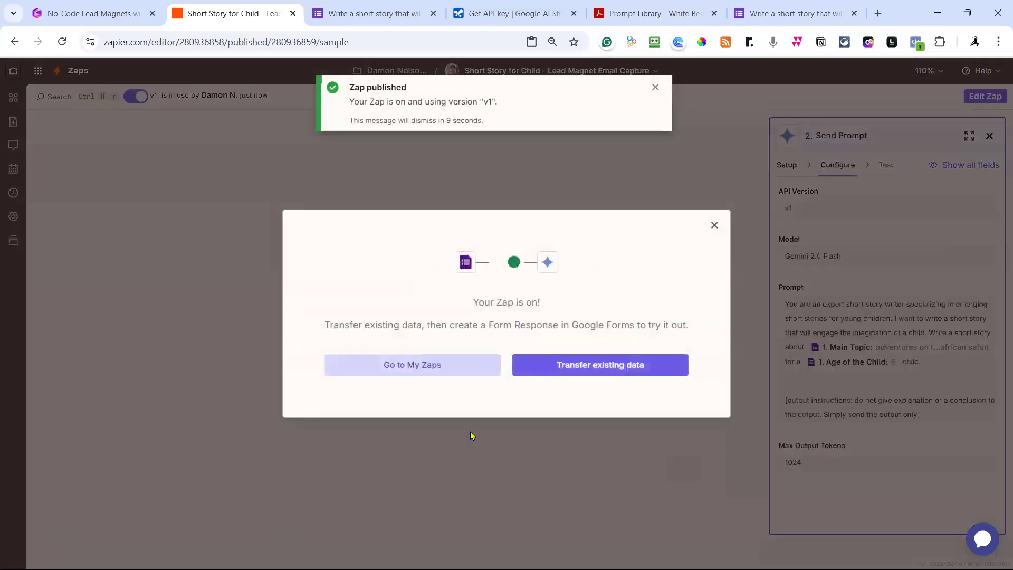
{"action": "left_click", "coordinate": [425, 378]}
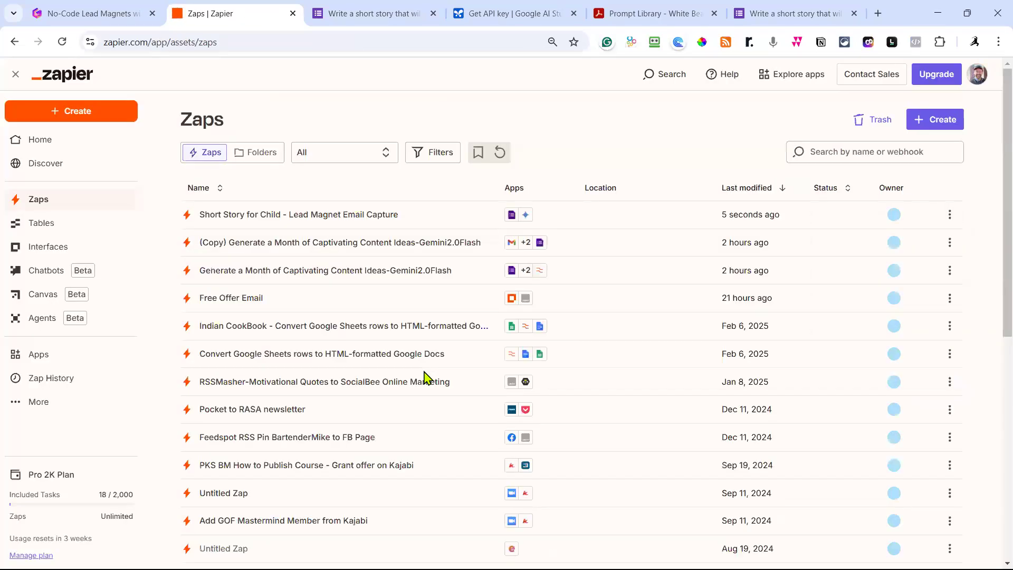
{"action": "left_click", "coordinate": [375, 221]}
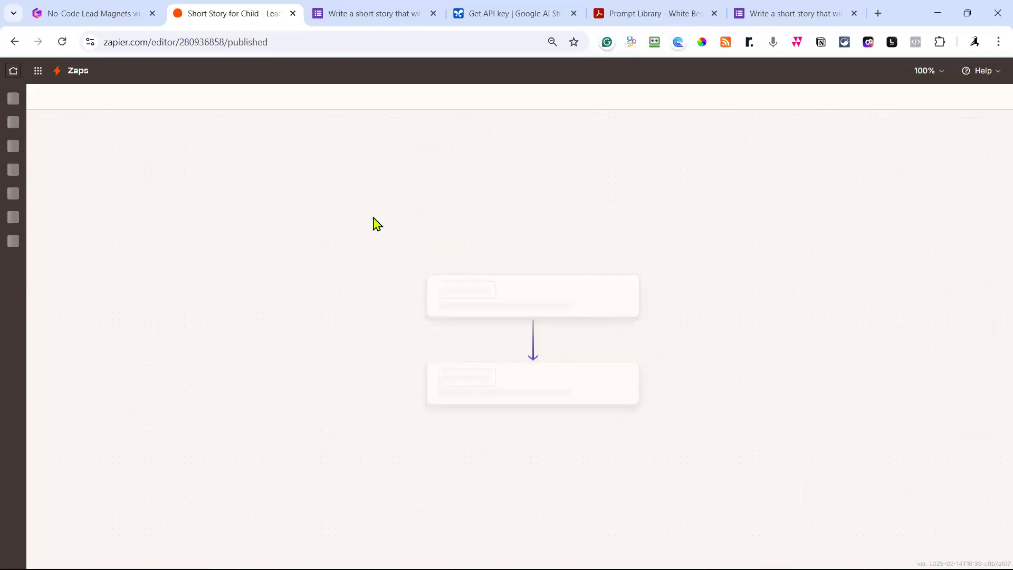
{"action": "left_click", "coordinate": [988, 96]}
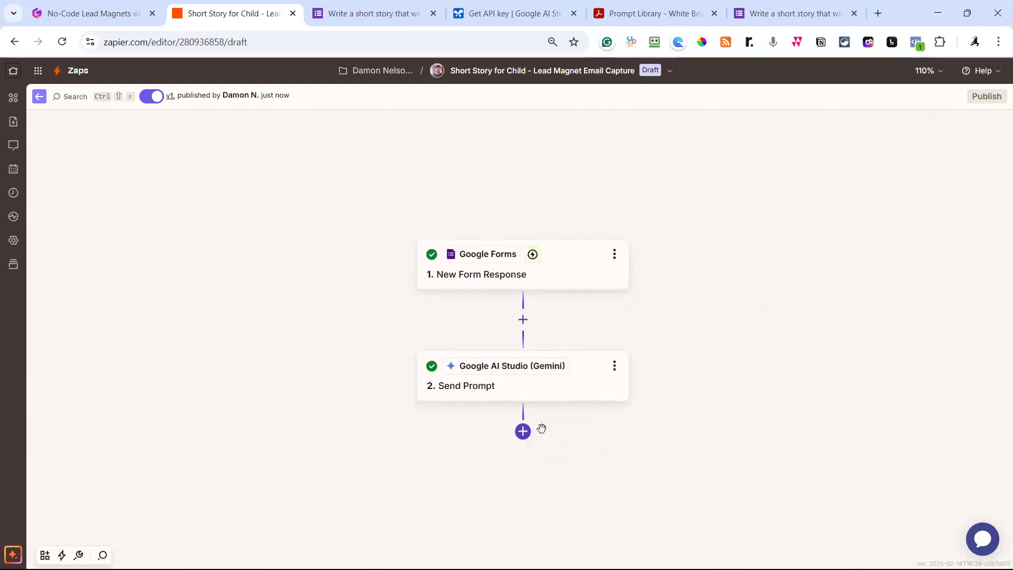
Add a third step after Send Prompt using the Gmail app.
{"action": "left_click", "coordinate": [522, 432]}
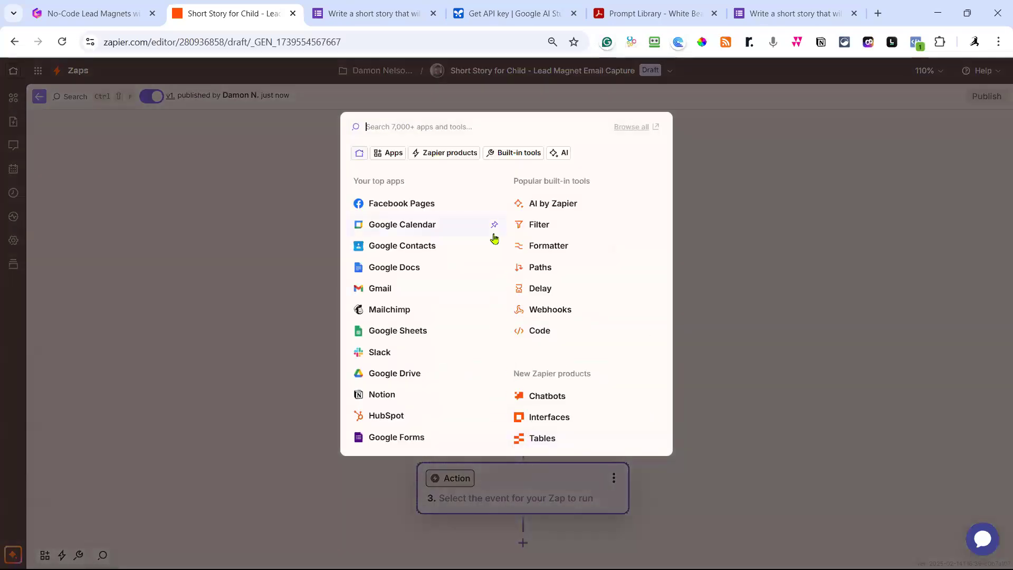
{"action": "type", "text": "gmsil"}
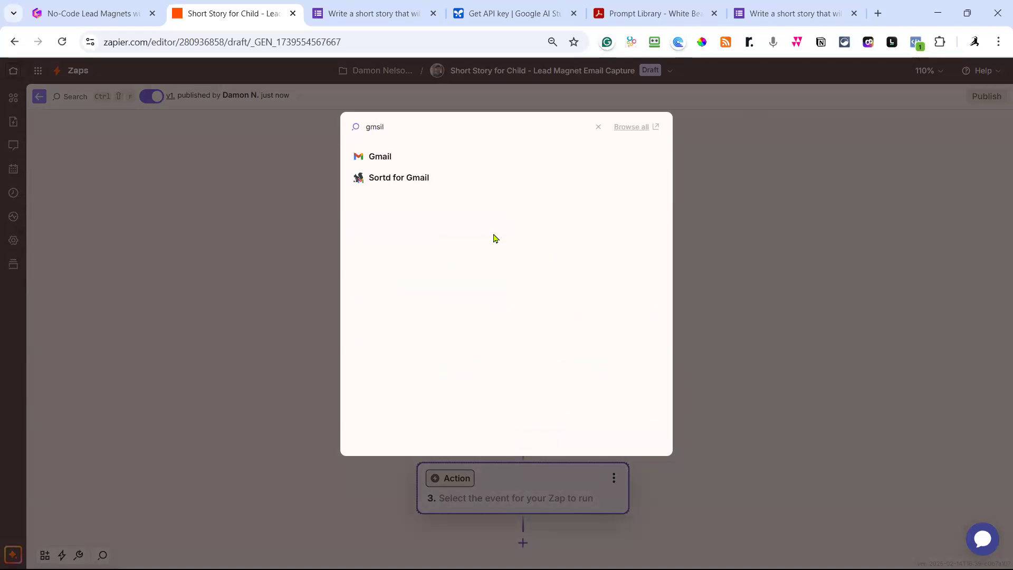
{"action": "key", "text": "BackSpace"}
{"action": "key", "text": "BackSpace"}
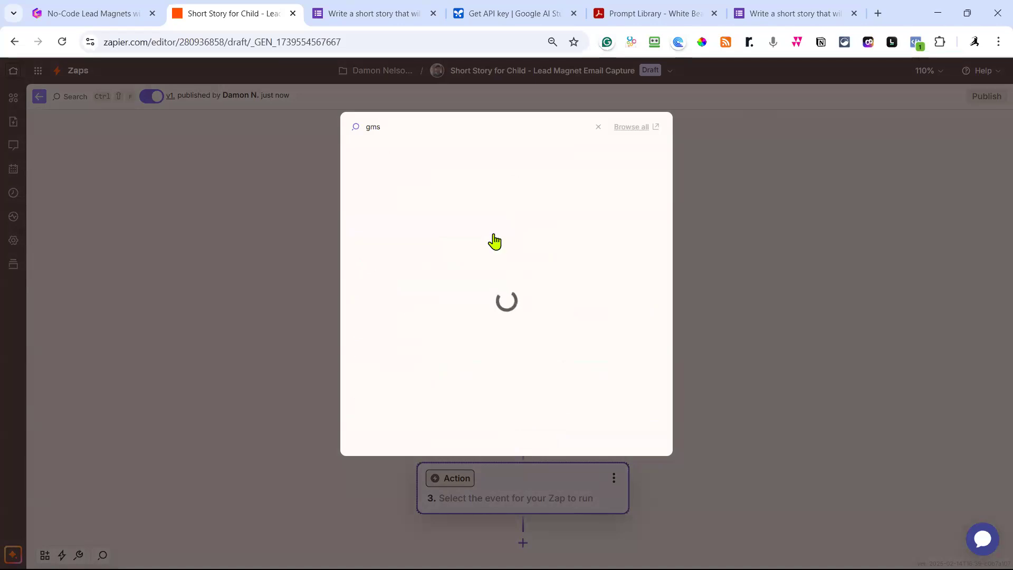
{"action": "type", "text": "ail"}
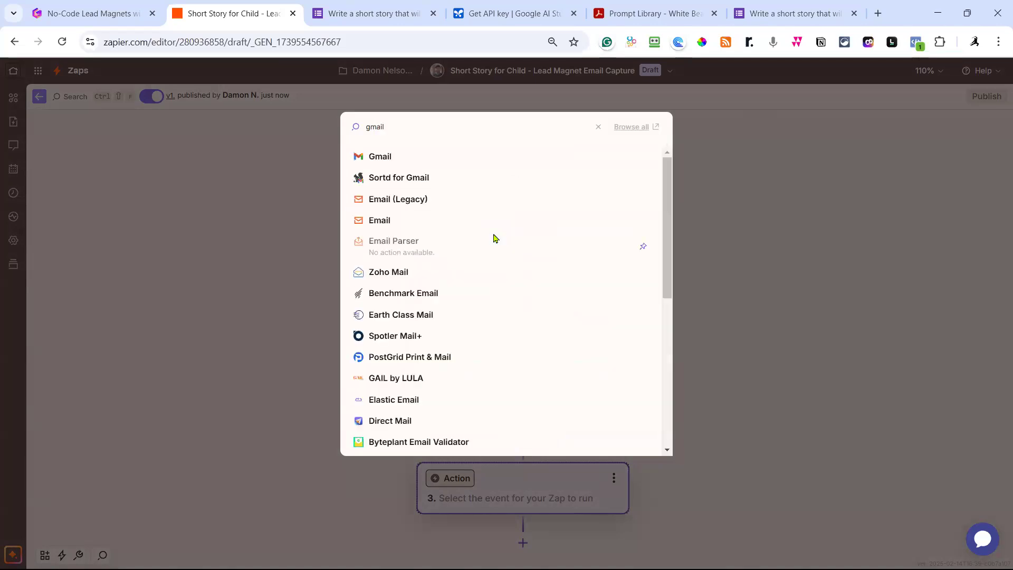
{"action": "left_click", "coordinate": [384, 163]}
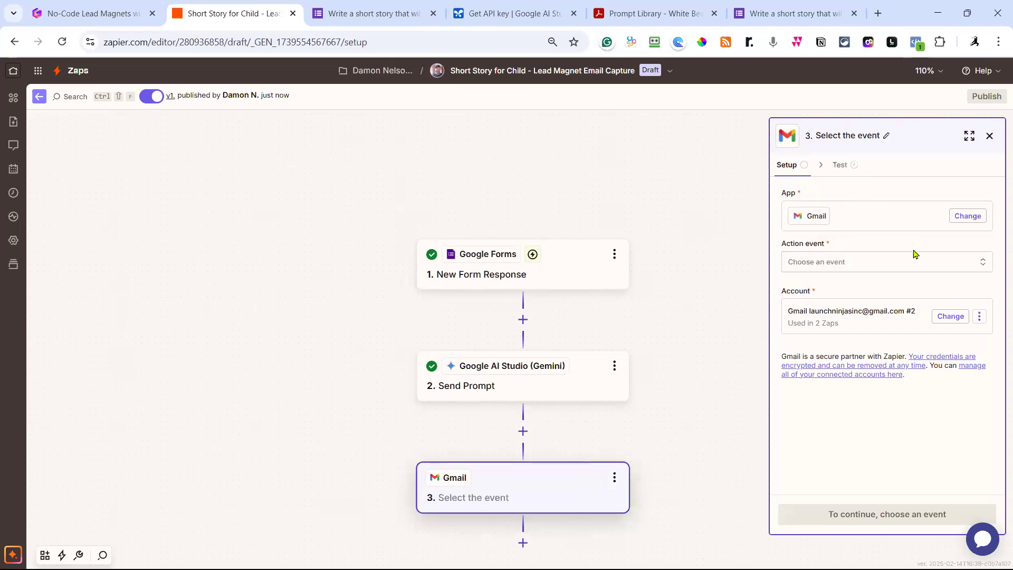
Choose Send Email as the Gmail step's action event.
{"action": "left_click", "coordinate": [922, 264]}
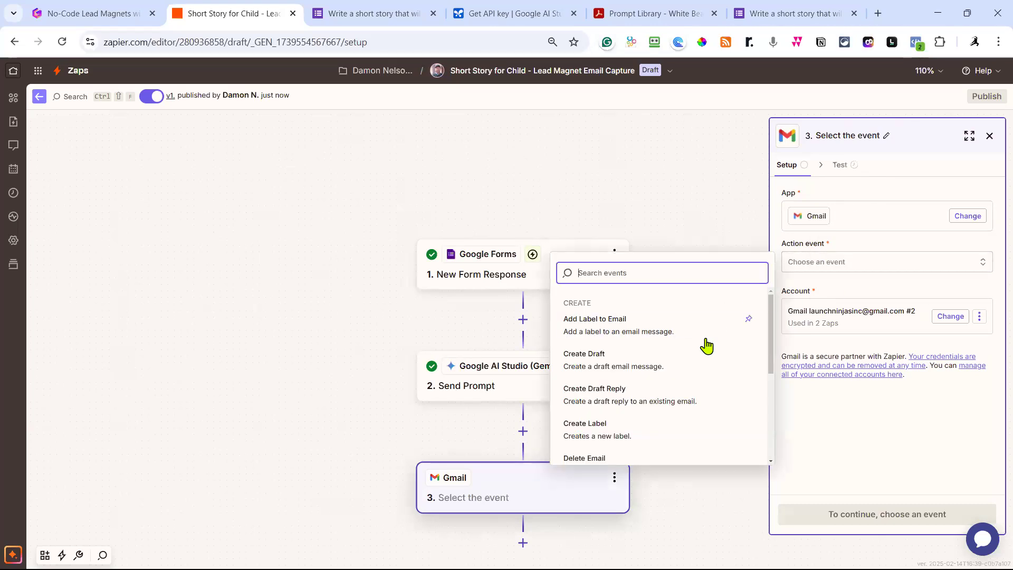
{"action": "scroll", "coordinate": [699, 346], "scroll_direction": "down", "scroll_amount": 1}
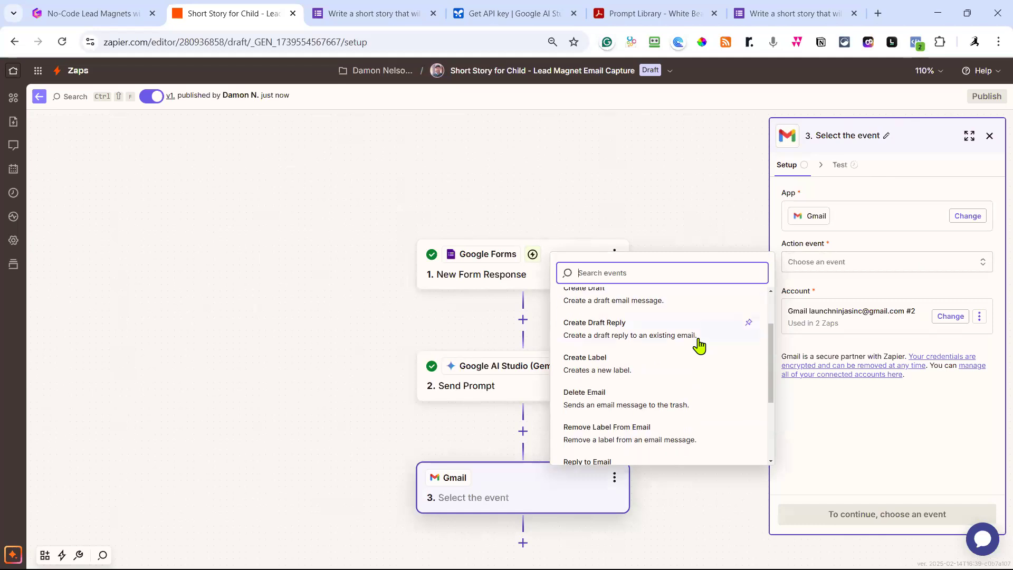
{"action": "scroll", "coordinate": [699, 346], "scroll_direction": "down", "scroll_amount": 1}
{"action": "scroll", "coordinate": [699, 346], "scroll_direction": "down", "scroll_amount": 1}
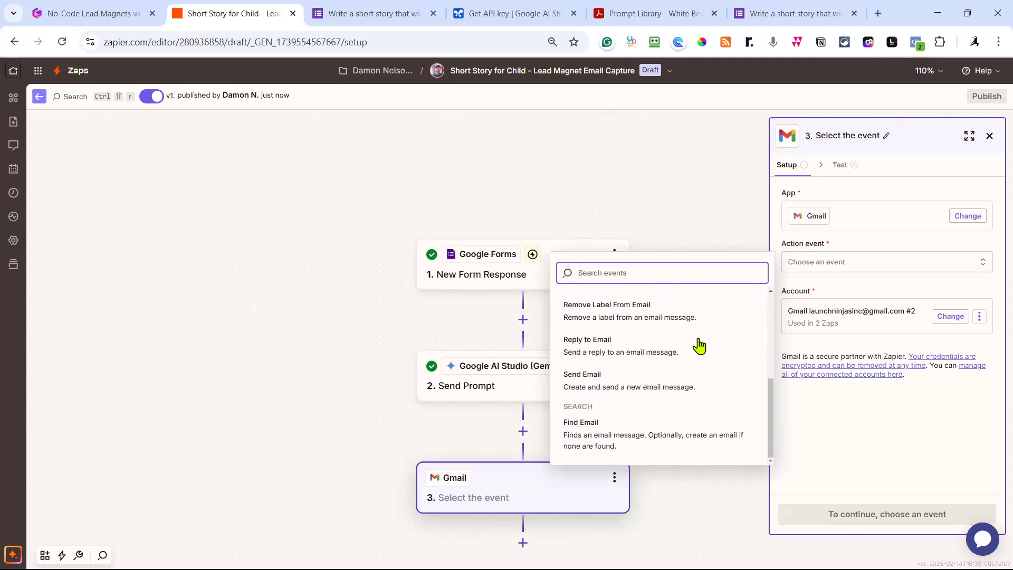
{"action": "left_click", "coordinate": [603, 395]}
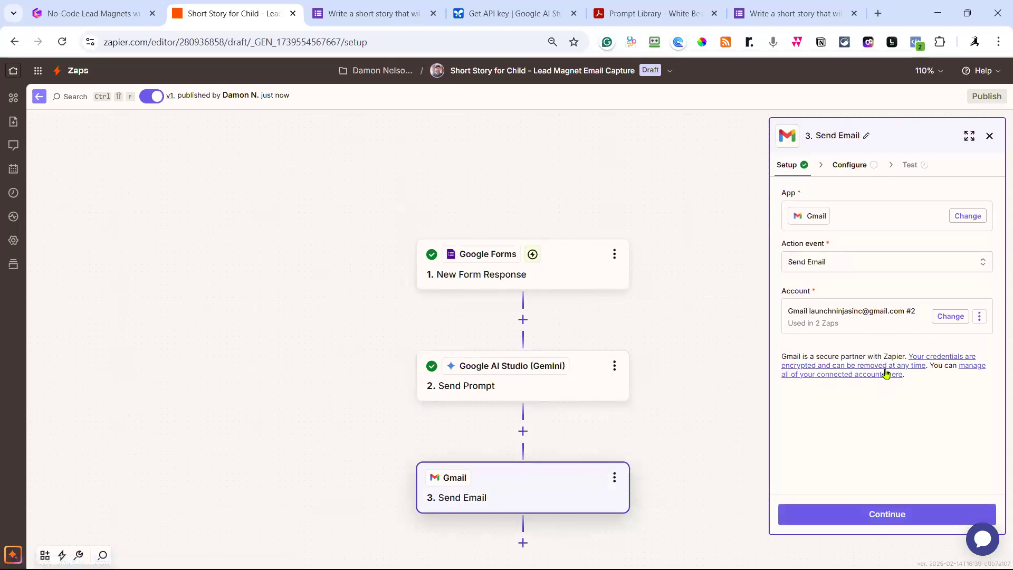
Map the To field to New Form Response's Email to Send You the Story answer.
{"action": "left_click", "coordinate": [889, 517]}
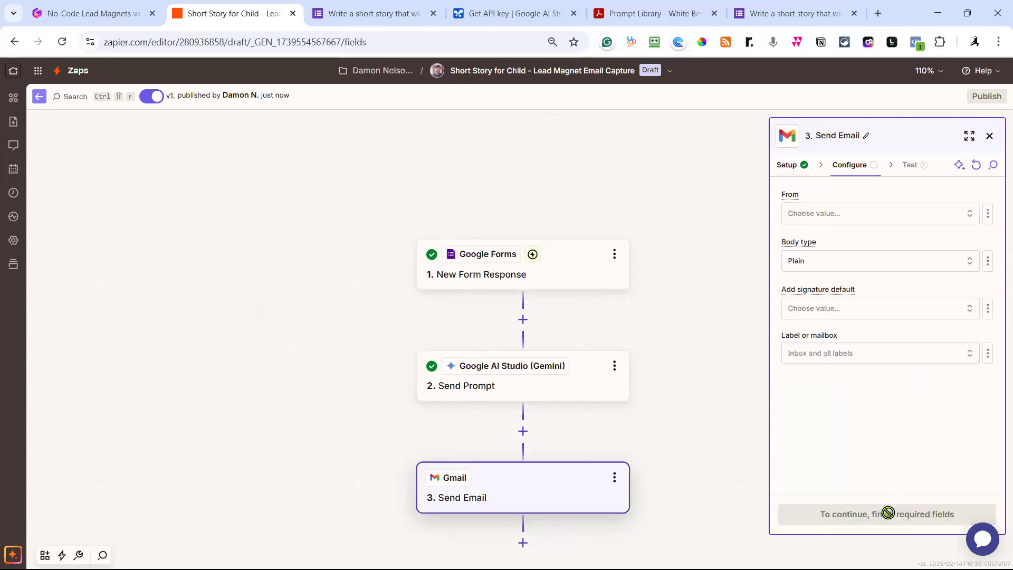
{"action": "left_click", "coordinate": [808, 214]}
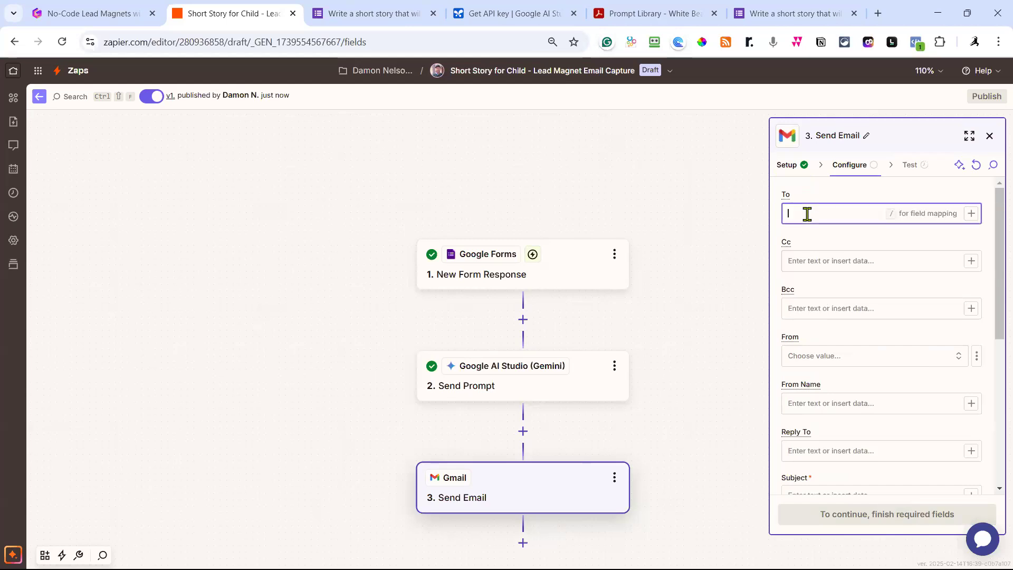
{"action": "left_click", "coordinate": [970, 214]}
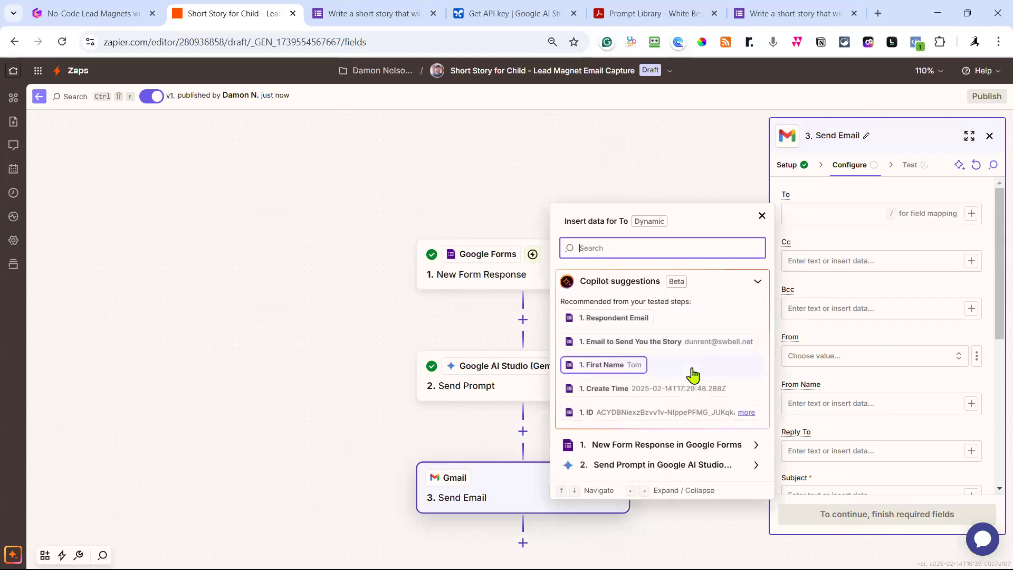
{"action": "left_click", "coordinate": [683, 446]}
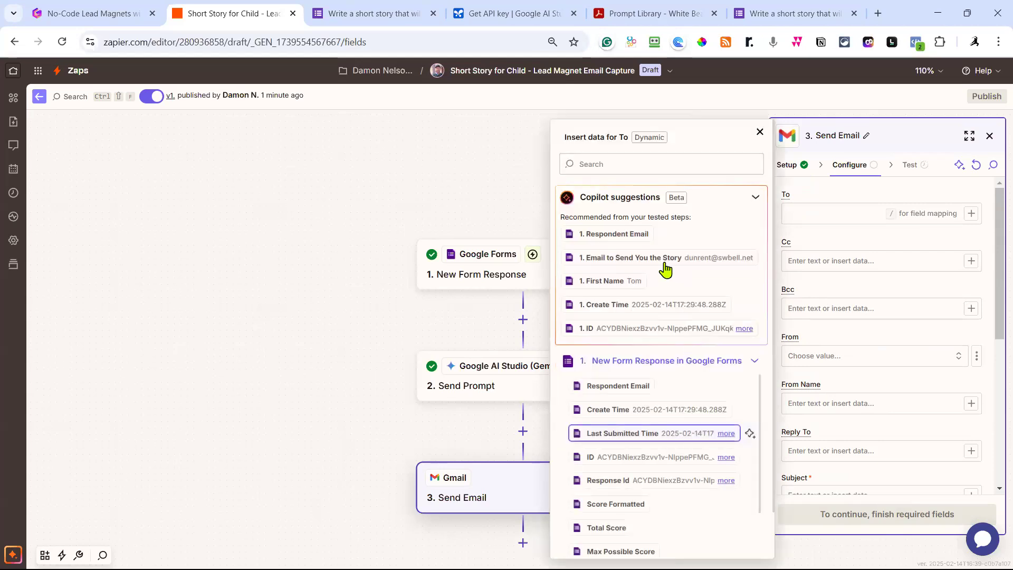
{"action": "scroll", "coordinate": [654, 355], "scroll_direction": "down", "scroll_amount": 1}
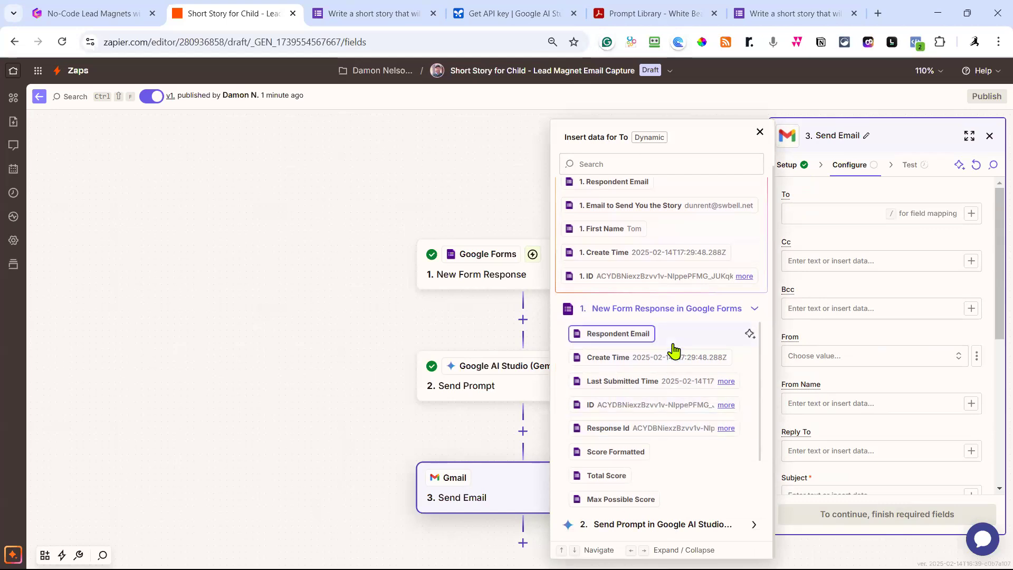
{"action": "scroll", "coordinate": [675, 352], "scroll_direction": "down", "scroll_amount": 1}
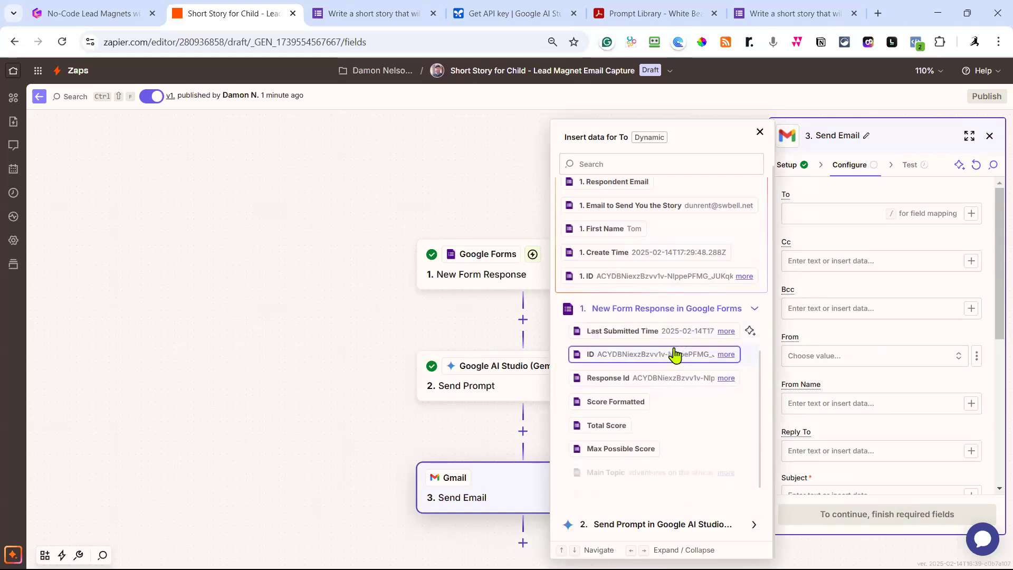
{"action": "scroll", "coordinate": [675, 355], "scroll_direction": "down", "scroll_amount": 1}
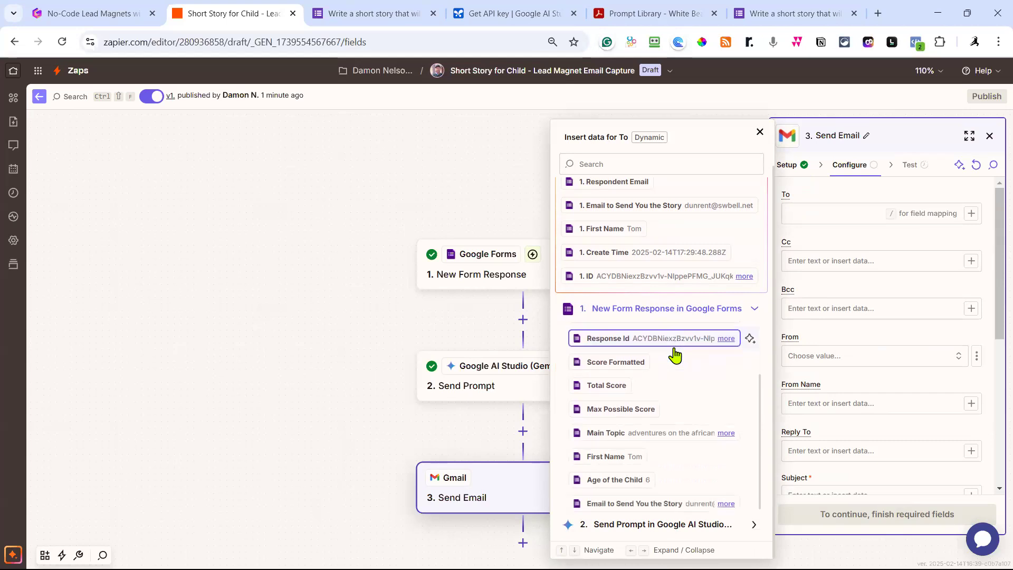
{"action": "left_click", "coordinate": [644, 506]}
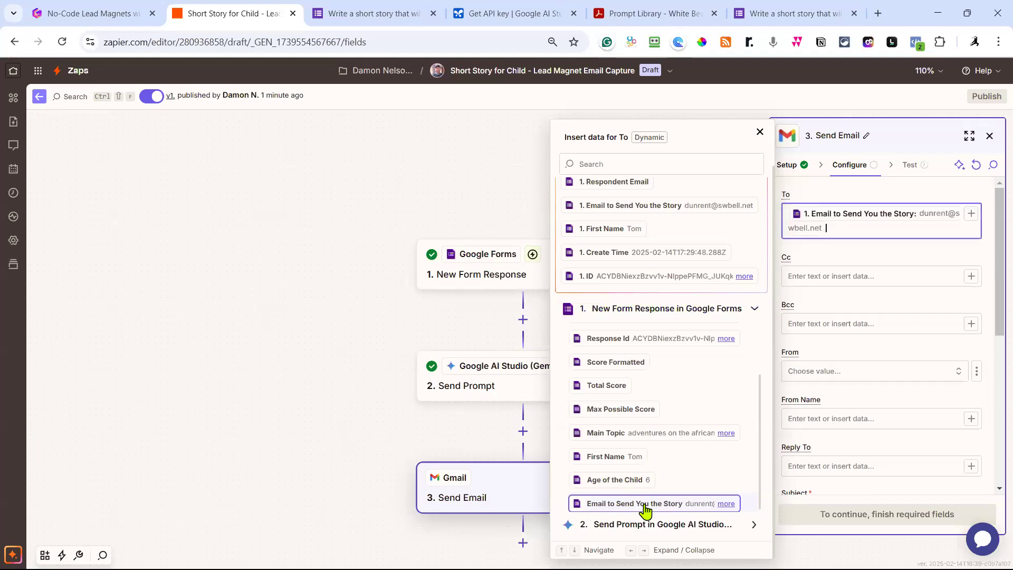
{"action": "left_click", "coordinate": [855, 264]}
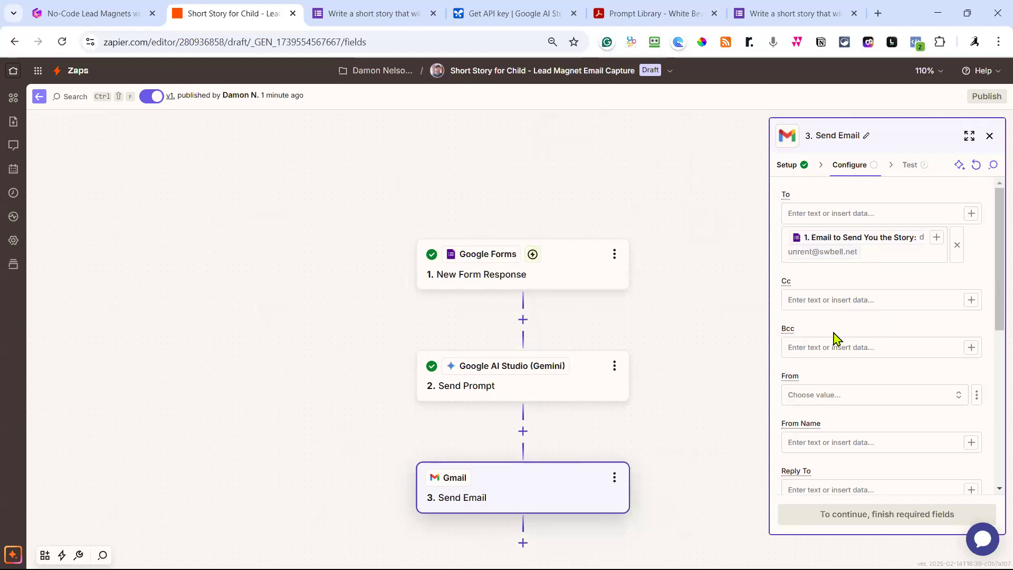
Enter the team's e-mail address in the Bcc field.
{"action": "left_click", "coordinate": [804, 347]}
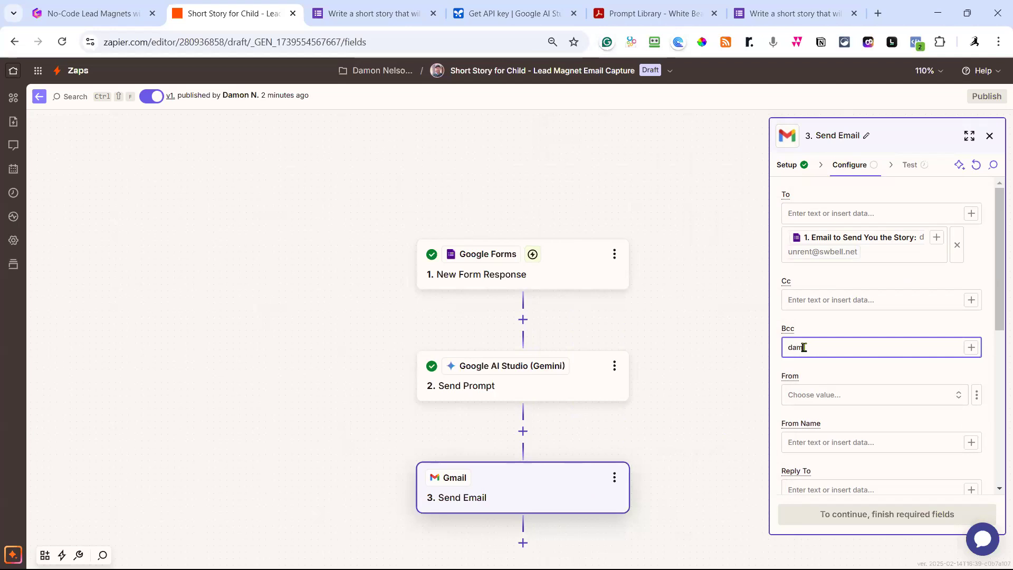
{"action": "key", "text": "BackSpace"}
{"action": "key", "text": "BackSpace"}
{"action": "key", "text": "BackSpace"}
{"action": "key", "text": "BackSpace"}
{"action": "key", "text": "BackSpace"}
{"action": "key", "text": "BackSpace"}
{"action": "key", "text": "BackSpace"}
{"action": "key", "text": "BackSpace"}
{"action": "key", "text": "BackSpace"}
{"action": "key", "text": "BackSpace"}
{"action": "key", "text": "BackSpace"}
{"action": "key", "text": "BackSpace"}
{"action": "key", "text": "BackSpace"}
{"action": "key", "text": "BackSpace"}
{"action": "key", "text": "BackSpace"}
{"action": "key", "text": "BackSpace"}
{"action": "key", "text": "BackSpace"}
{"action": "key", "text": "BackSpace"}
{"action": "key", "text": "BackSpace"}
{"action": "key", "text": "BackSpace"}
{"action": "key", "text": "BackSpace"}
{"action": "key", "text": "BackSpace"}
{"action": "key", "text": "BackSpace"}
{"action": "key", "text": "BackSpace"}
{"action": "key", "text": "BackSpace"}
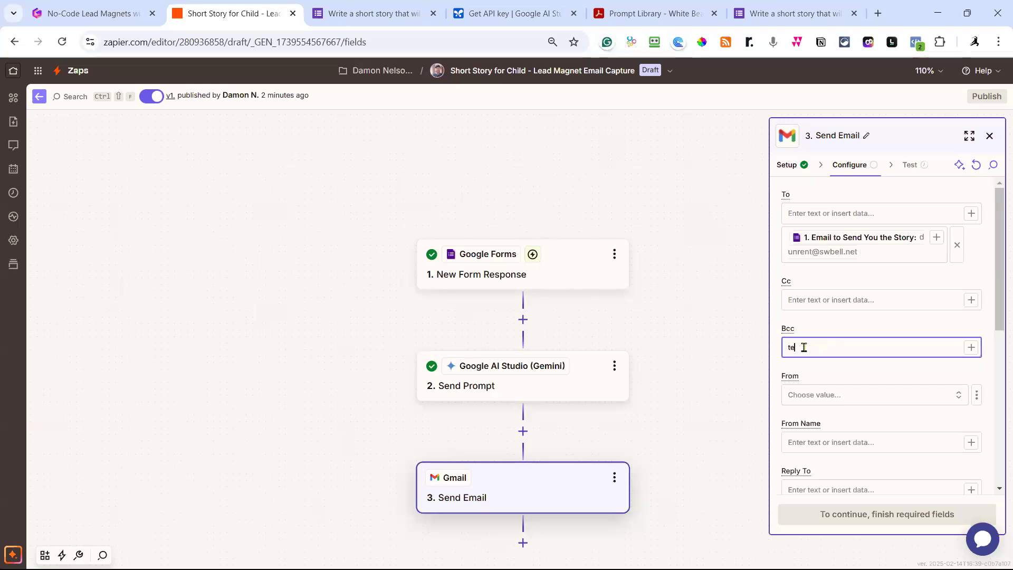
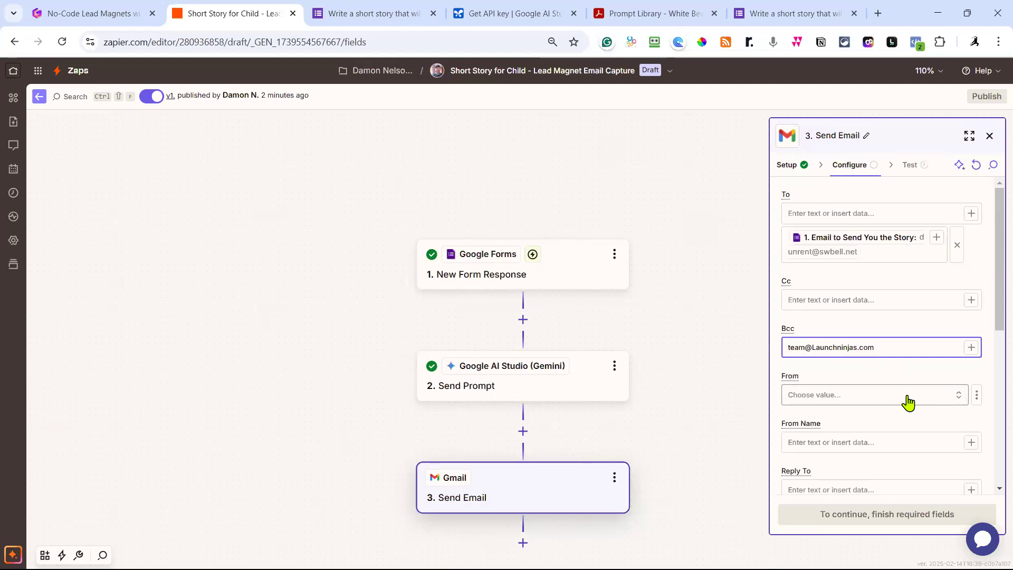
Fill in the sender's display name as From Name and the team reply-to e-mail address.
{"action": "left_click", "coordinate": [828, 444]}
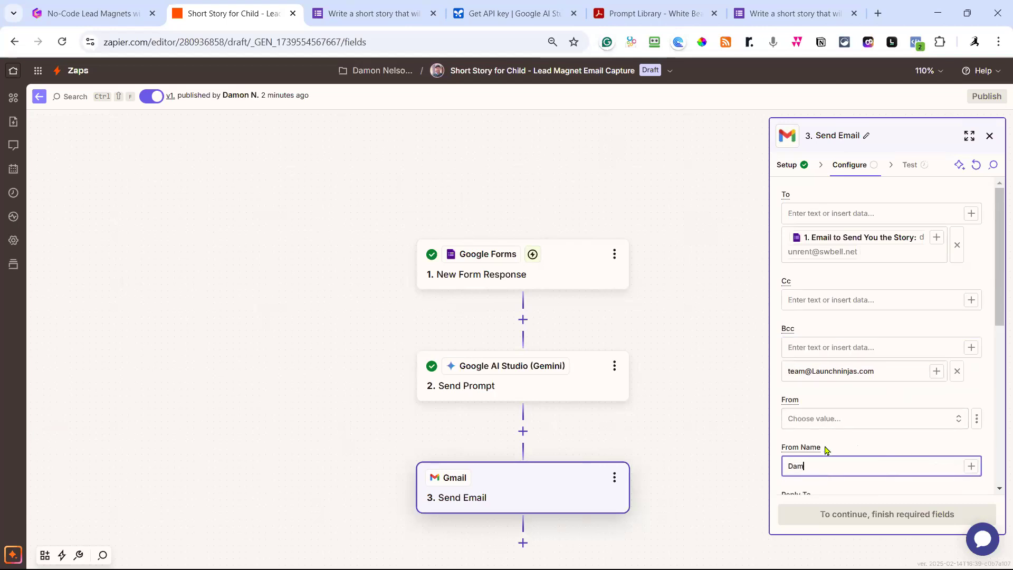
{"action": "scroll", "coordinate": [895, 344], "scroll_direction": "down", "scroll_amount": 3}
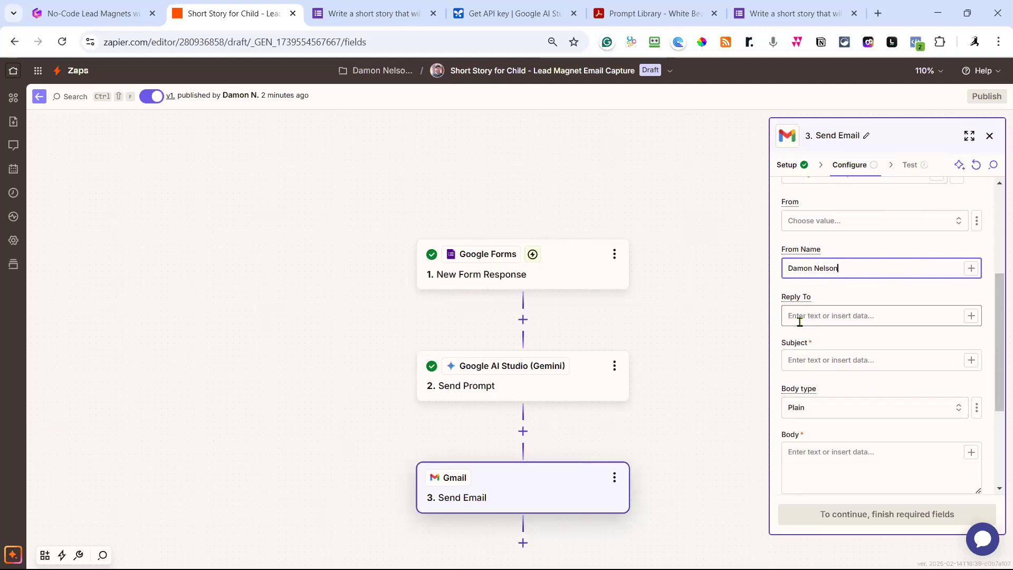
{"action": "left_click", "coordinate": [816, 317]}
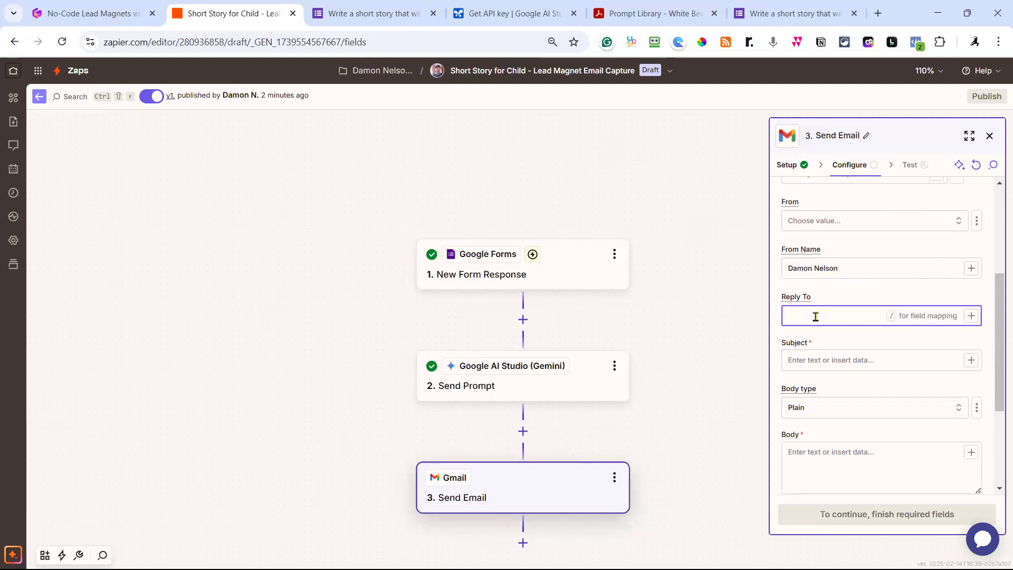
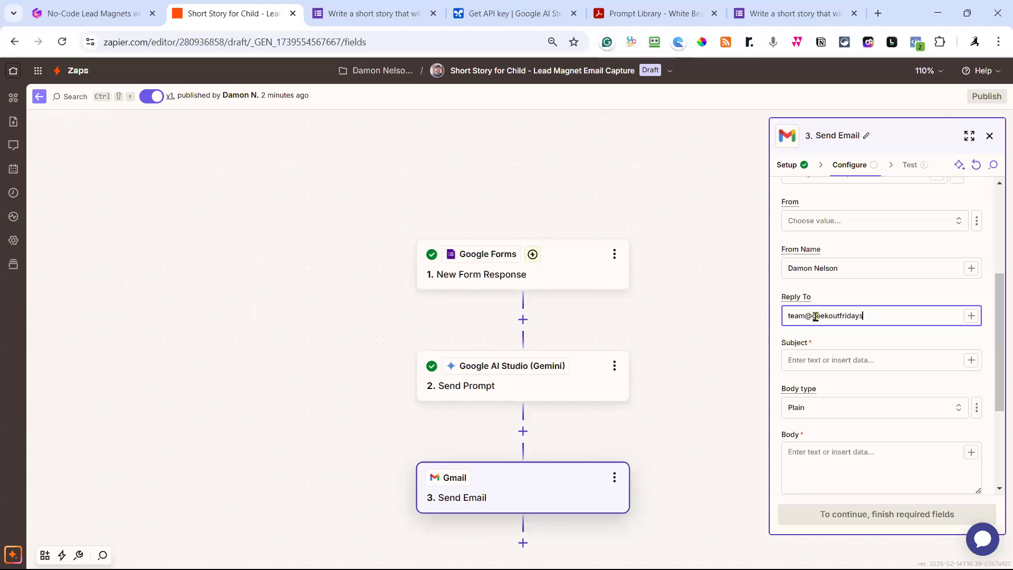
{"action": "left_click", "coordinate": [858, 363]}
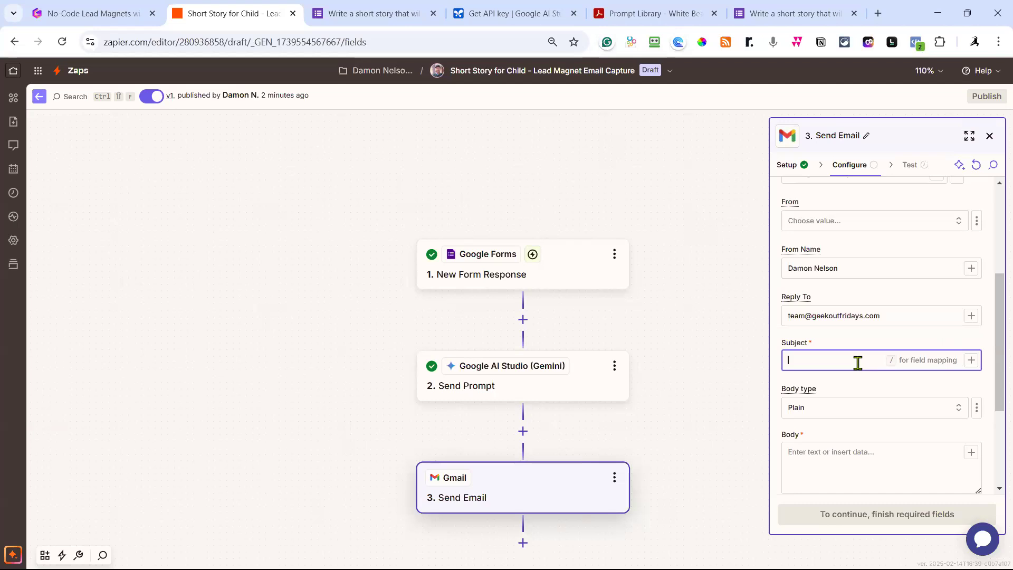
Build the Subject from the form's 1. First Name field followed by 'here is your'.
{"action": "left_click", "coordinate": [972, 362]}
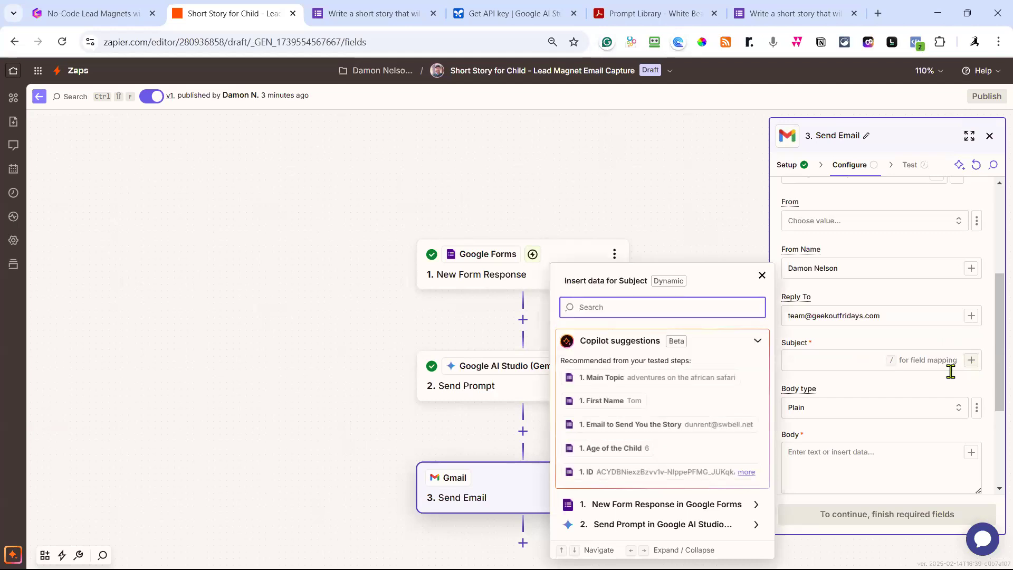
{"action": "left_click", "coordinate": [612, 401]}
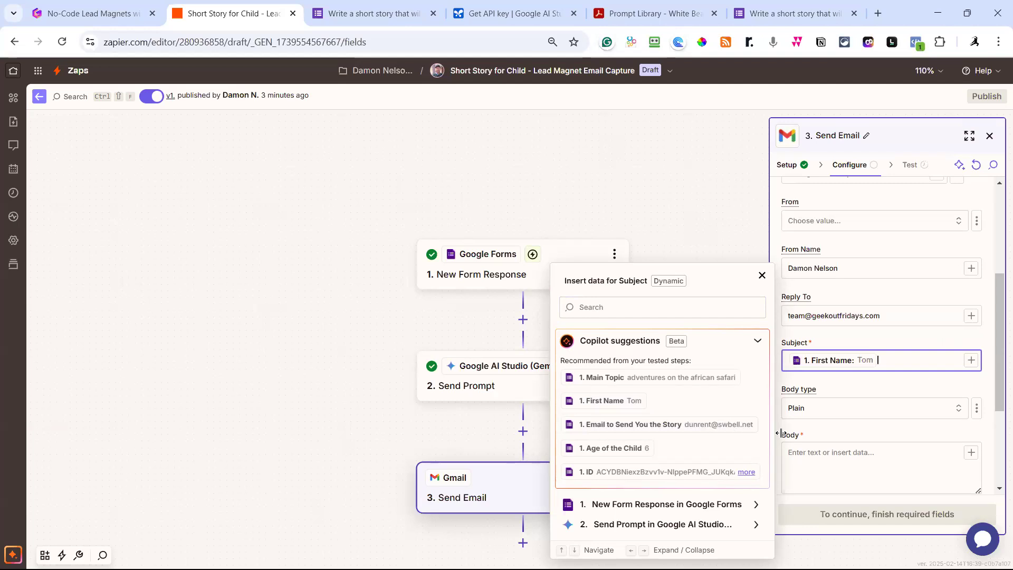
{"action": "type", "text": "here is your short story"}
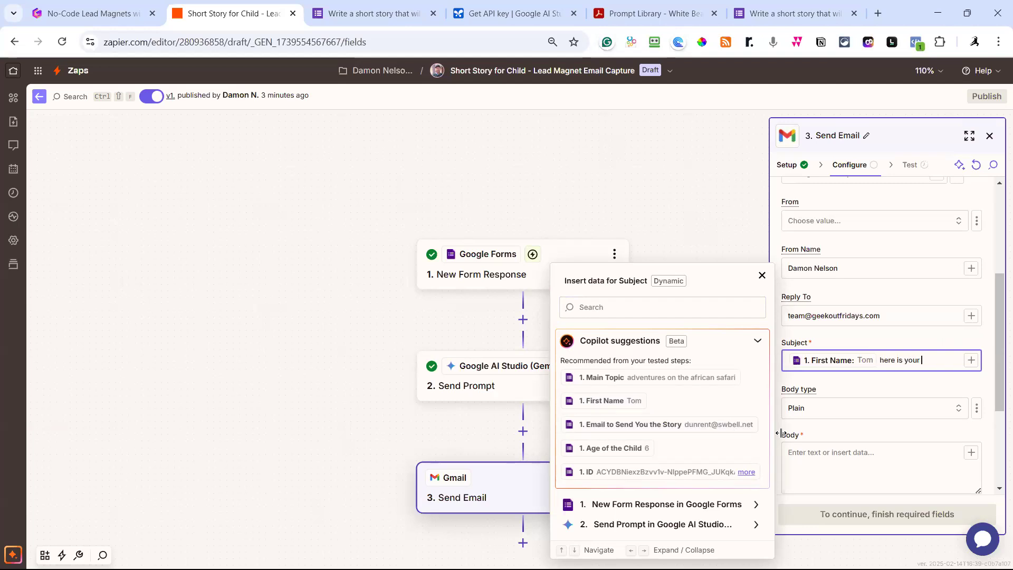
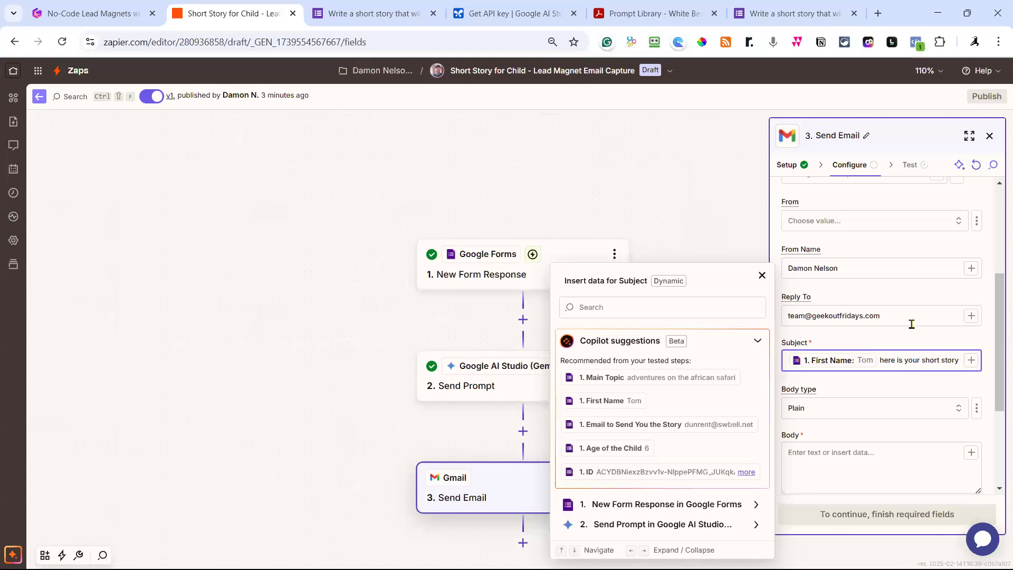
Check the email Body type options and keep Plain, leaving the Body empty.
{"action": "scroll", "coordinate": [905, 301], "scroll_direction": "down", "scroll_amount": 3}
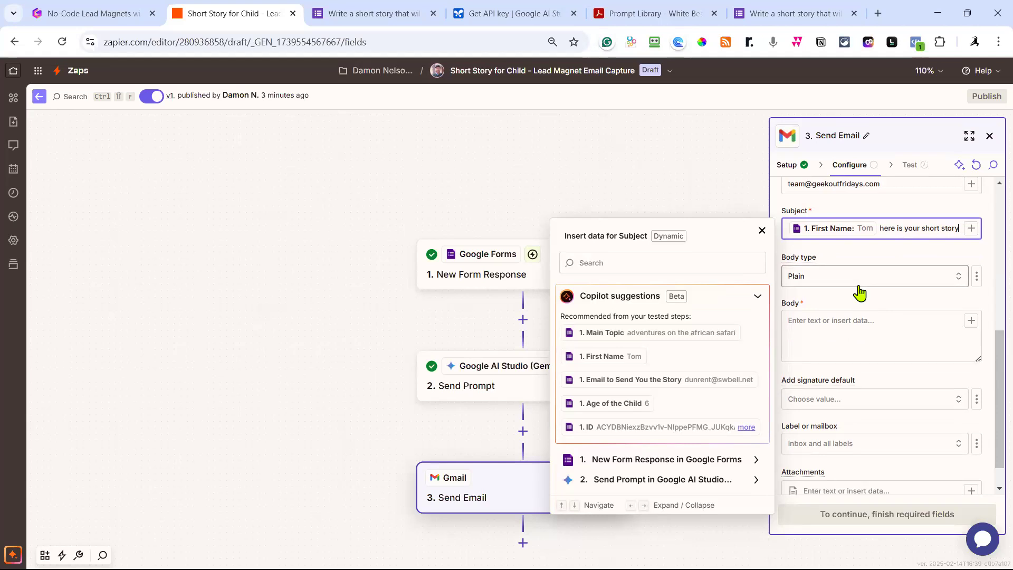
{"action": "left_click", "coordinate": [834, 327]}
{"action": "left_click", "coordinate": [844, 281]}
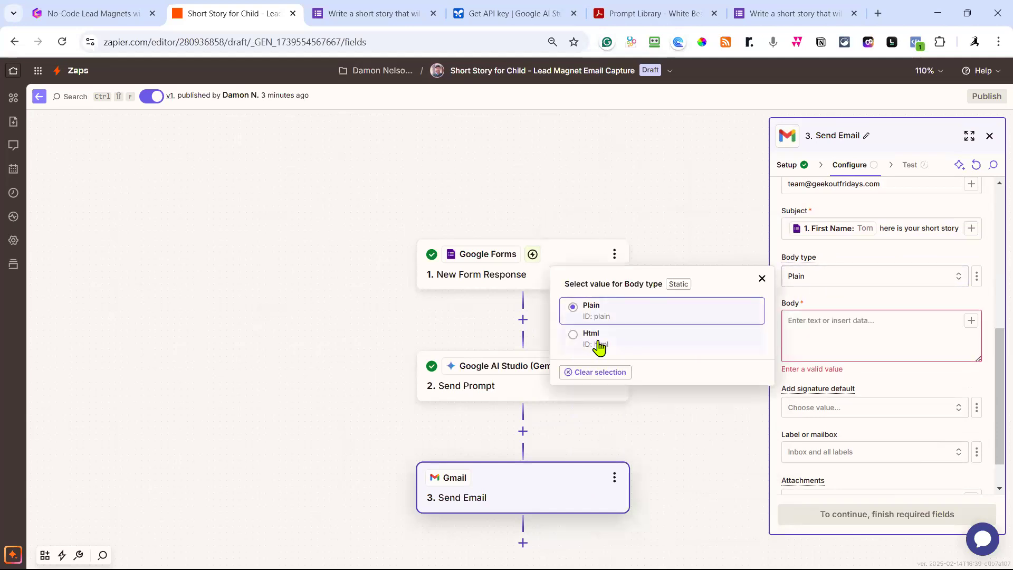
{"action": "left_click", "coordinate": [836, 299]}
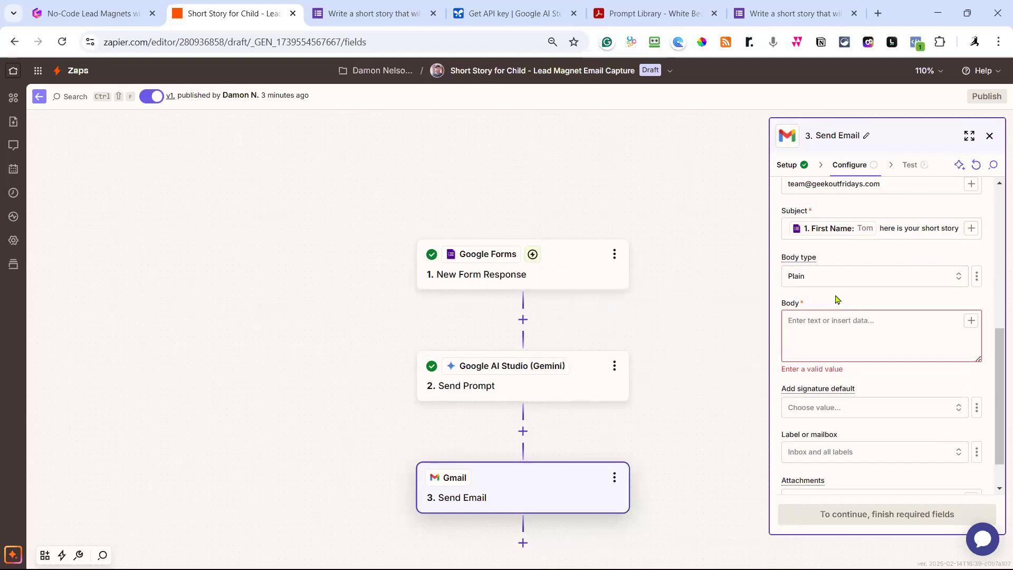
Add a new step between Gemini and Gmail, trying an app search for 'text to html'.
{"action": "left_click", "coordinate": [523, 432]}
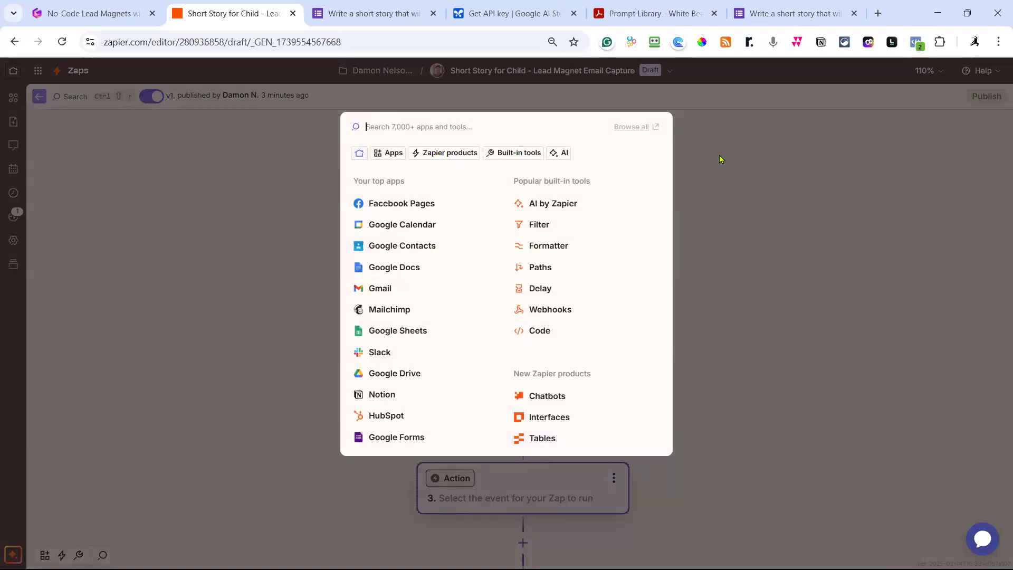
{"action": "type", "text": "html"}
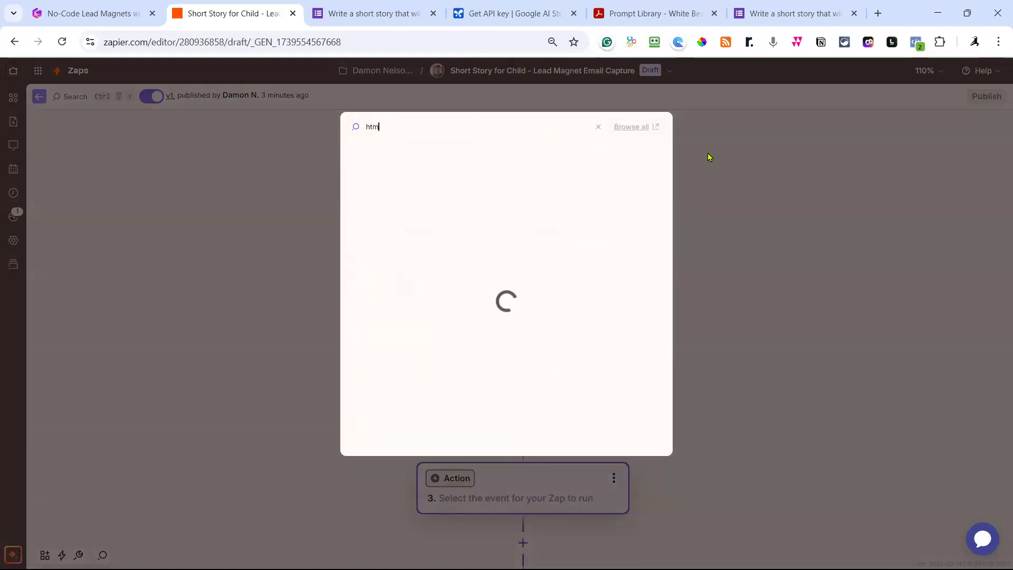
{"action": "key", "text": "BackSpace"}
{"action": "key", "text": "BackSpace"}
{"action": "key", "text": "BackSpace"}
{"action": "key", "text": "BackSpace"}
{"action": "type", "text": "tes"}
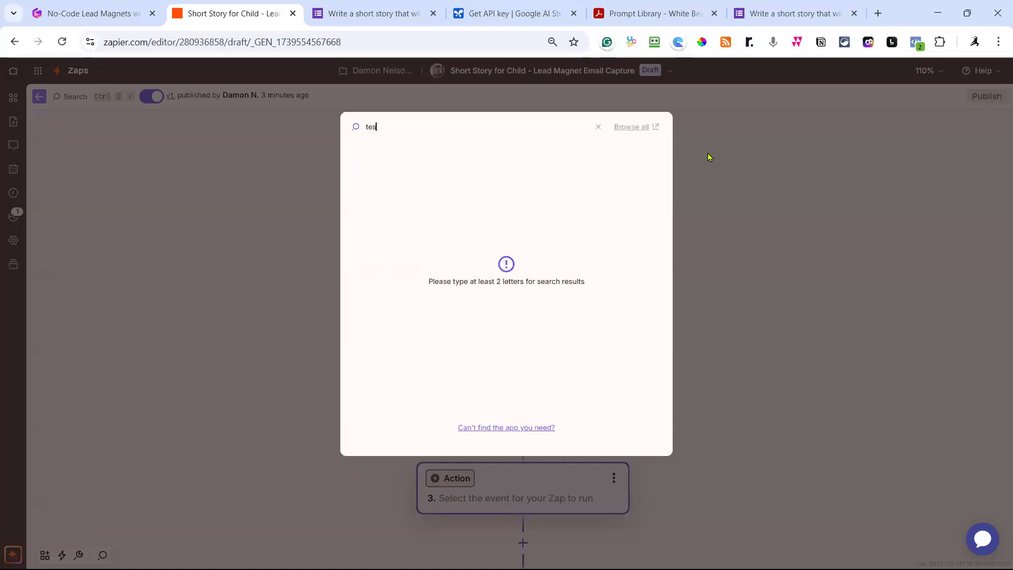
{"action": "type", "text": "xt "}
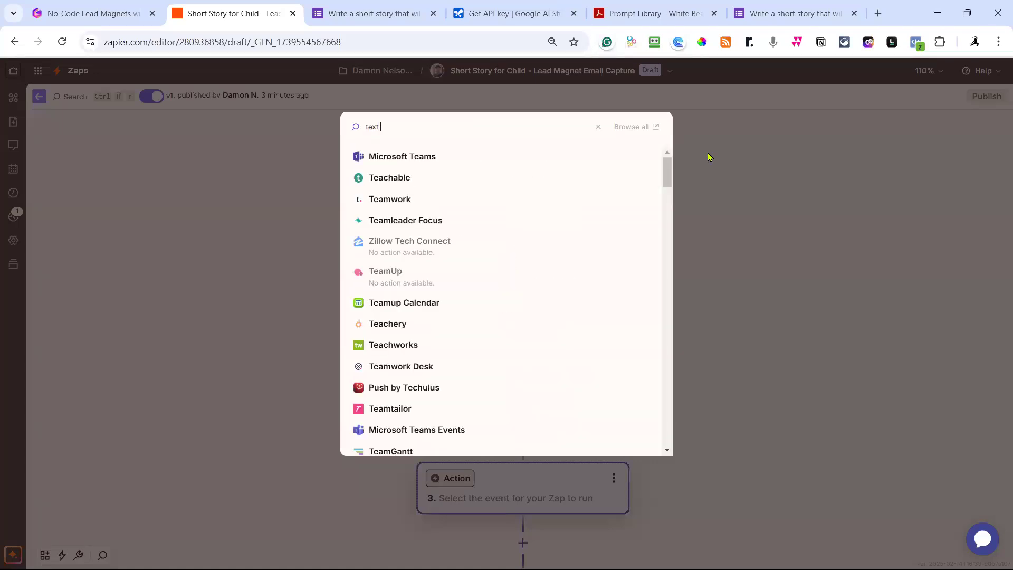
{"action": "type", "text": "to html"}
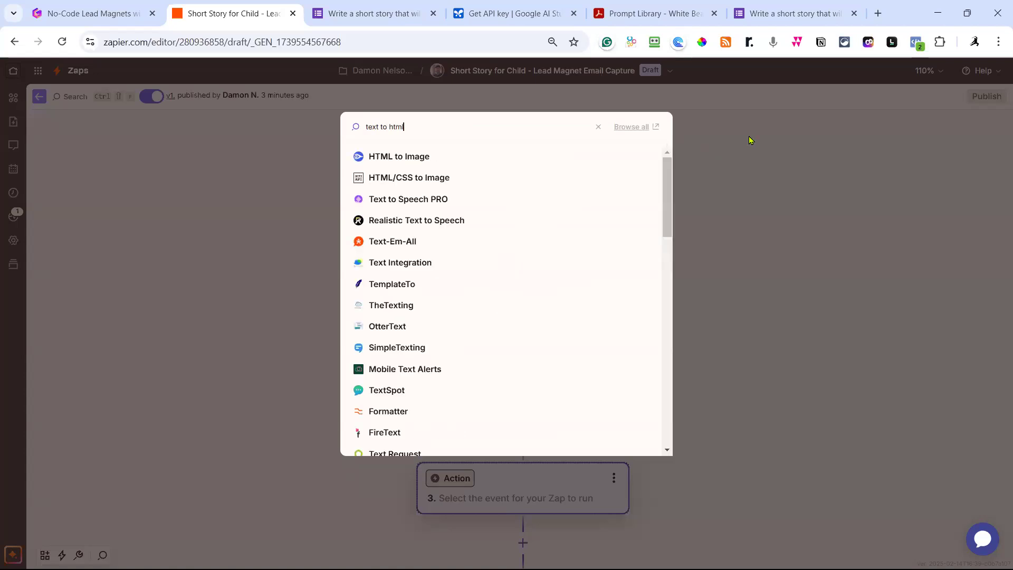
{"action": "left_click", "coordinate": [755, 183]}
{"action": "scroll", "coordinate": [661, 376], "scroll_direction": "down", "scroll_amount": 2}
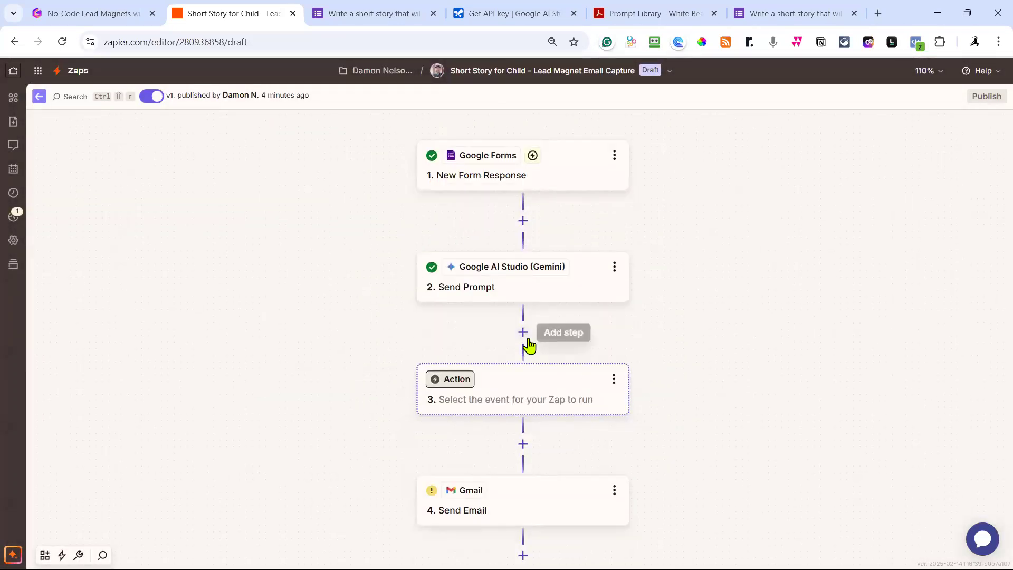
Make the new step Formatter by Zapier with the Text action event and continue.
{"action": "left_click", "coordinate": [532, 399]}
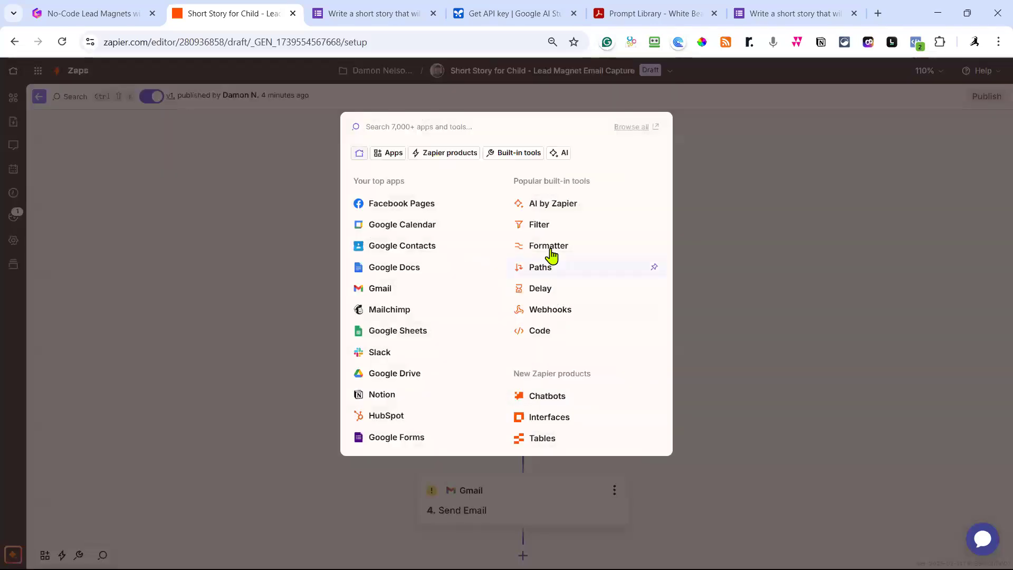
{"action": "left_click", "coordinate": [552, 247]}
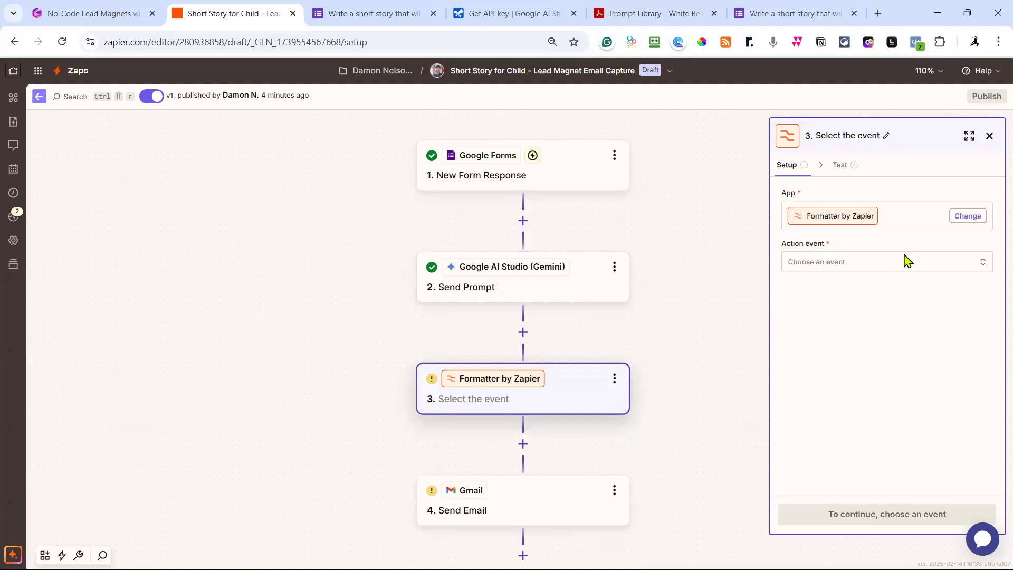
{"action": "left_click", "coordinate": [871, 267]}
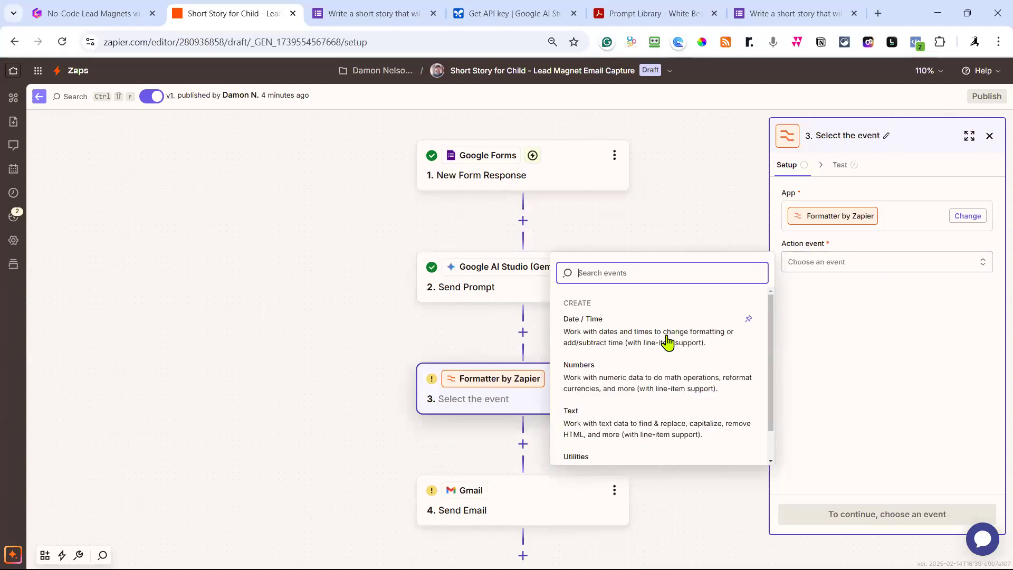
{"action": "left_click", "coordinate": [646, 426]}
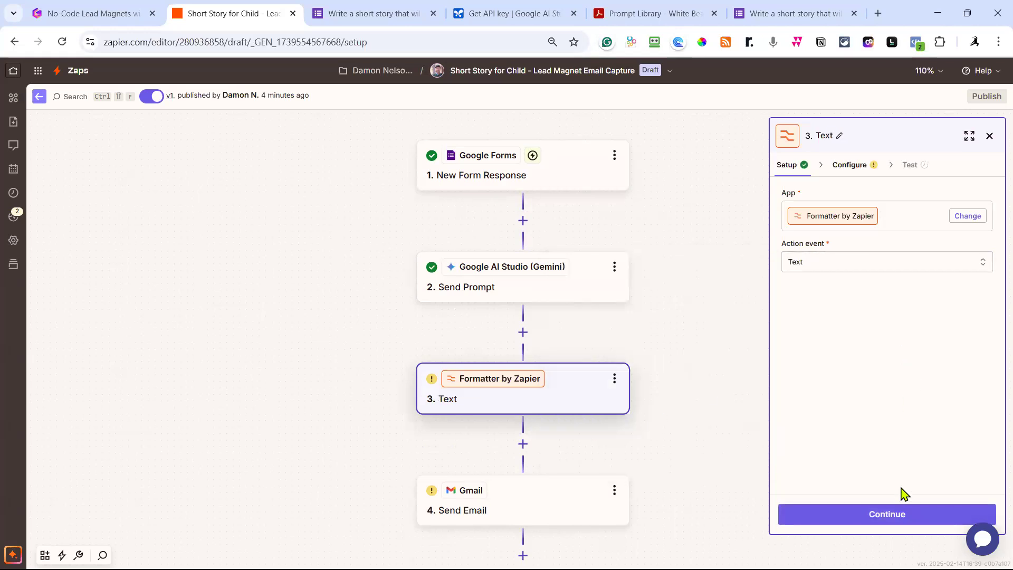
{"action": "left_click", "coordinate": [905, 514]}
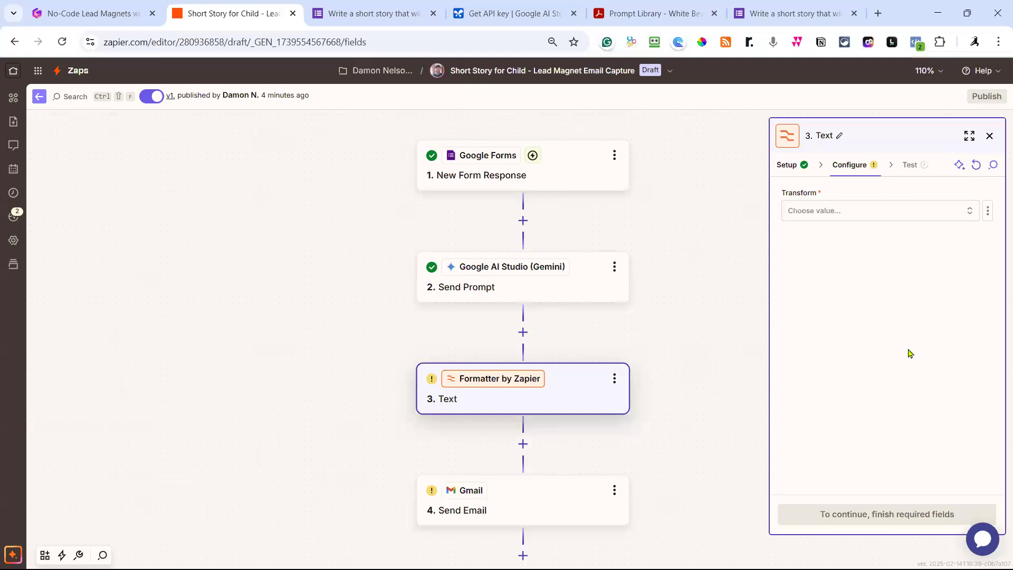
Choose Convert Markdown to HTML as the Formatter Text step's transform.
{"action": "left_click", "coordinate": [852, 211]}
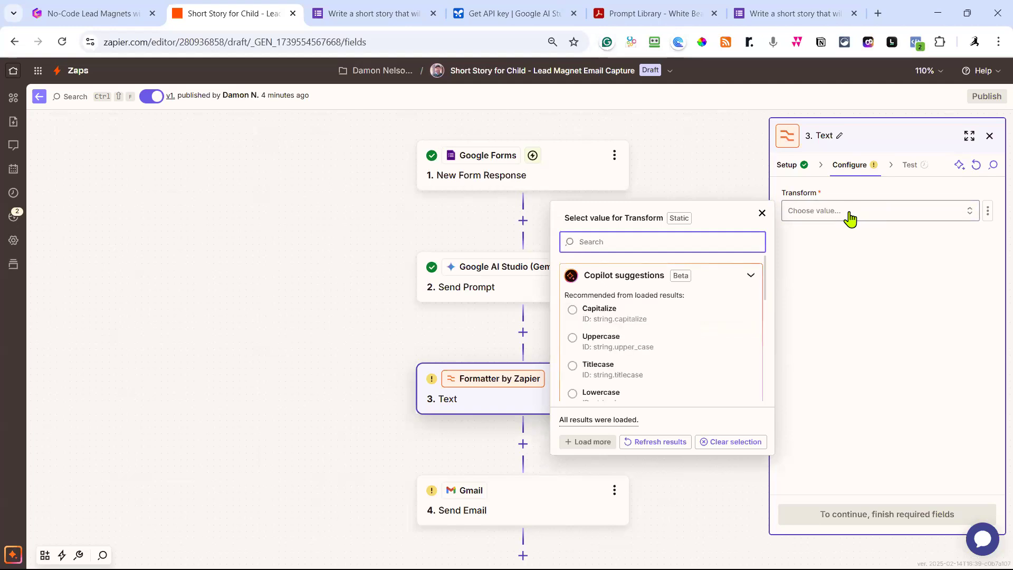
{"action": "scroll", "coordinate": [717, 338], "scroll_direction": "down", "scroll_amount": 2}
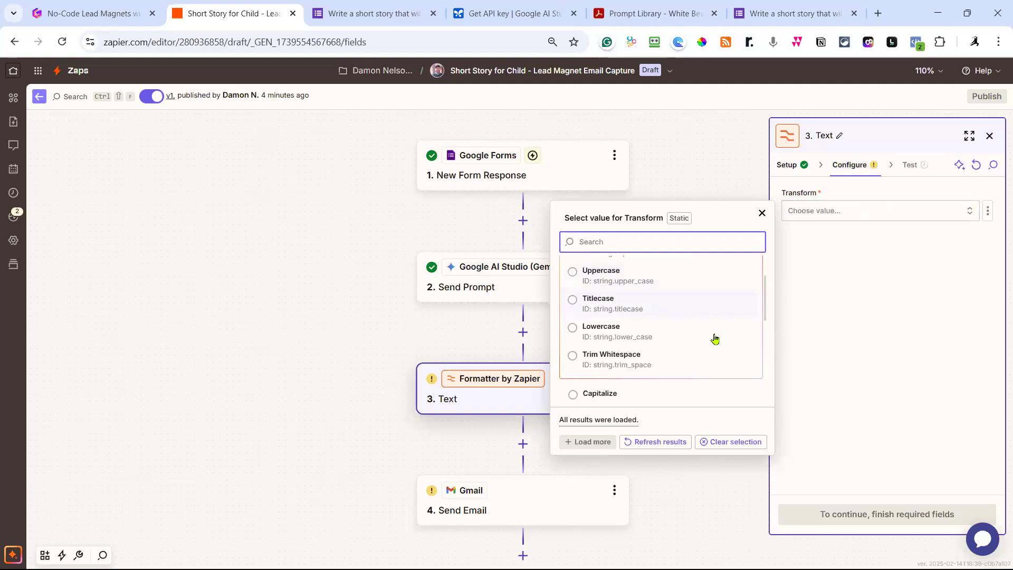
{"action": "scroll", "coordinate": [715, 338], "scroll_direction": "down", "scroll_amount": 2}
{"action": "scroll", "coordinate": [716, 342], "scroll_direction": "down", "scroll_amount": 2}
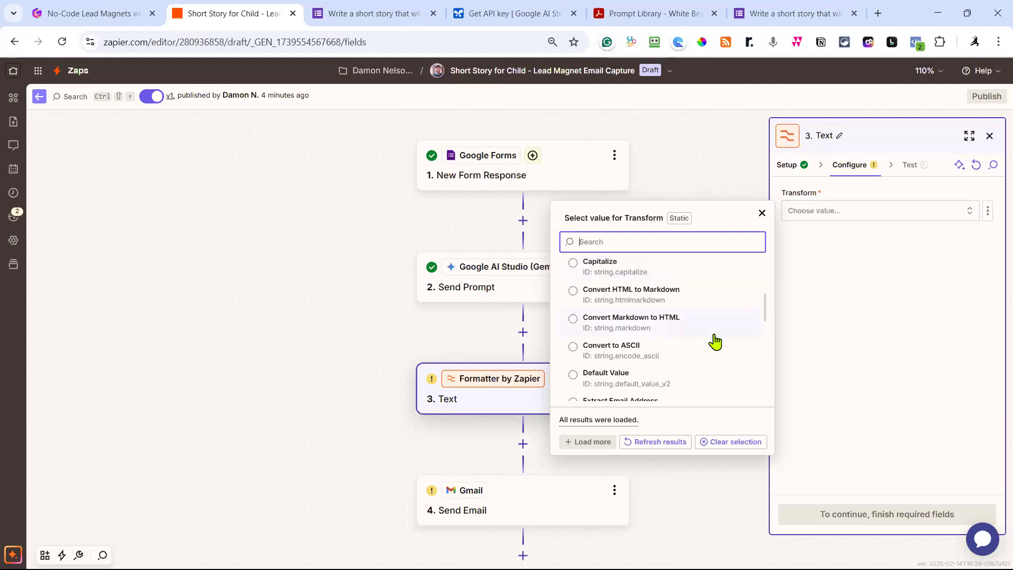
{"action": "scroll", "coordinate": [716, 342], "scroll_direction": "down", "scroll_amount": 2}
{"action": "scroll", "coordinate": [715, 342], "scroll_direction": "up", "scroll_amount": 2}
{"action": "scroll", "coordinate": [686, 331], "scroll_direction": "down", "scroll_amount": 2}
{"action": "scroll", "coordinate": [688, 330], "scroll_direction": "down", "scroll_amount": 2}
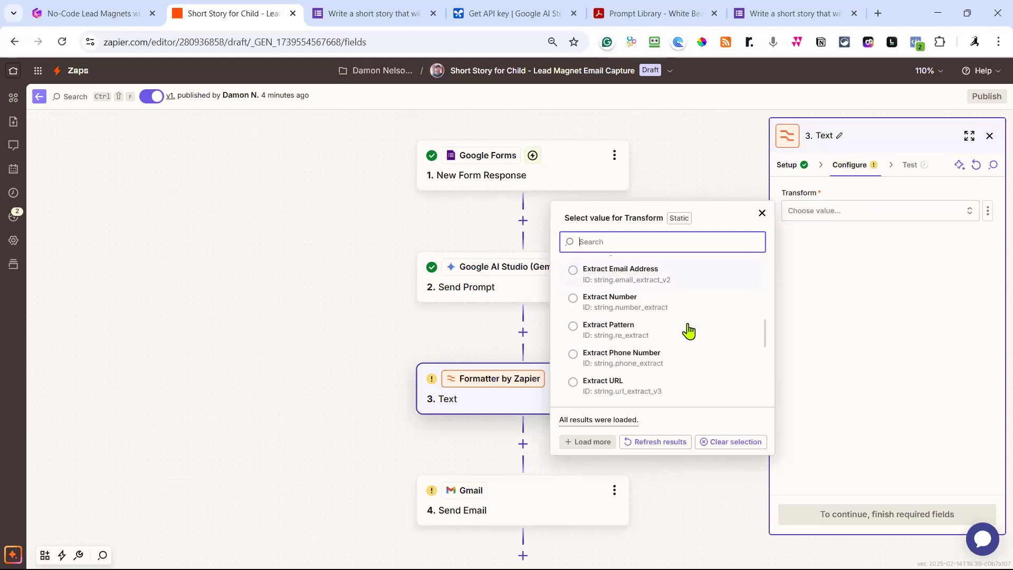
{"action": "scroll", "coordinate": [689, 331], "scroll_direction": "down", "scroll_amount": 3}
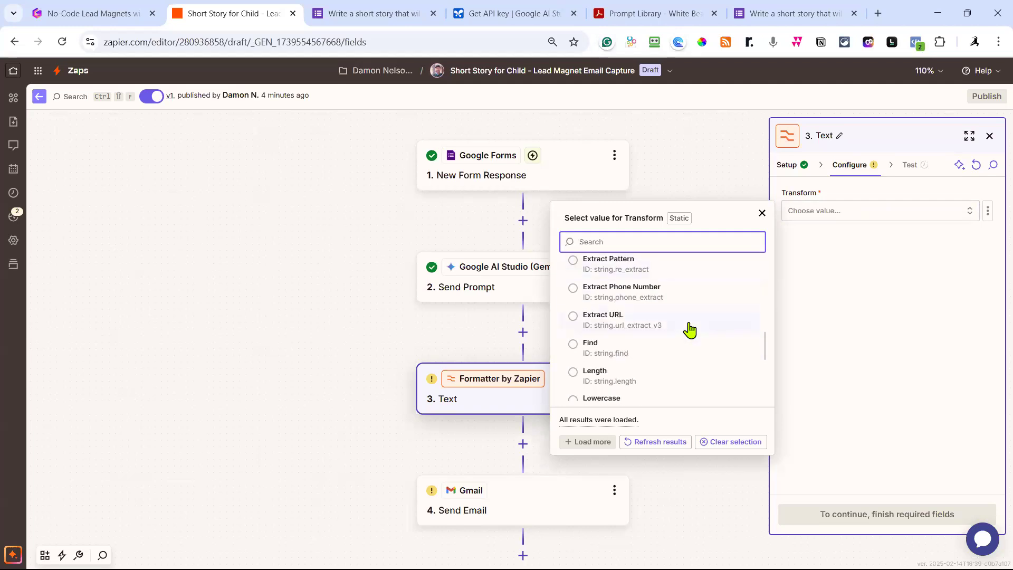
{"action": "scroll", "coordinate": [690, 331], "scroll_direction": "down", "scroll_amount": 2}
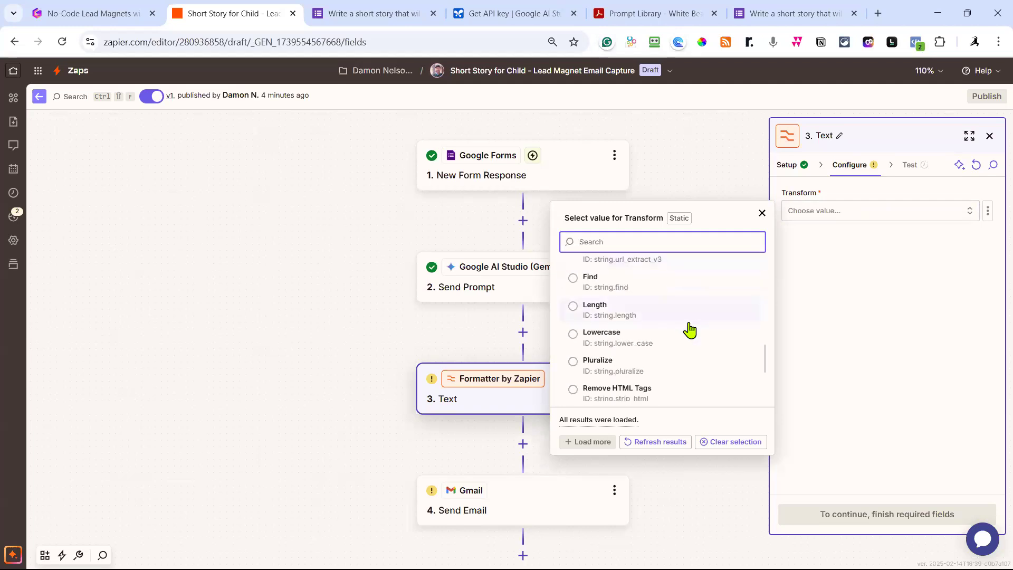
{"action": "scroll", "coordinate": [690, 330], "scroll_direction": "down", "scroll_amount": 2}
{"action": "scroll", "coordinate": [690, 330], "scroll_direction": "down", "scroll_amount": 2}
{"action": "scroll", "coordinate": [689, 330], "scroll_direction": "up", "scroll_amount": 2}
{"action": "scroll", "coordinate": [690, 330], "scroll_direction": "down", "scroll_amount": 2}
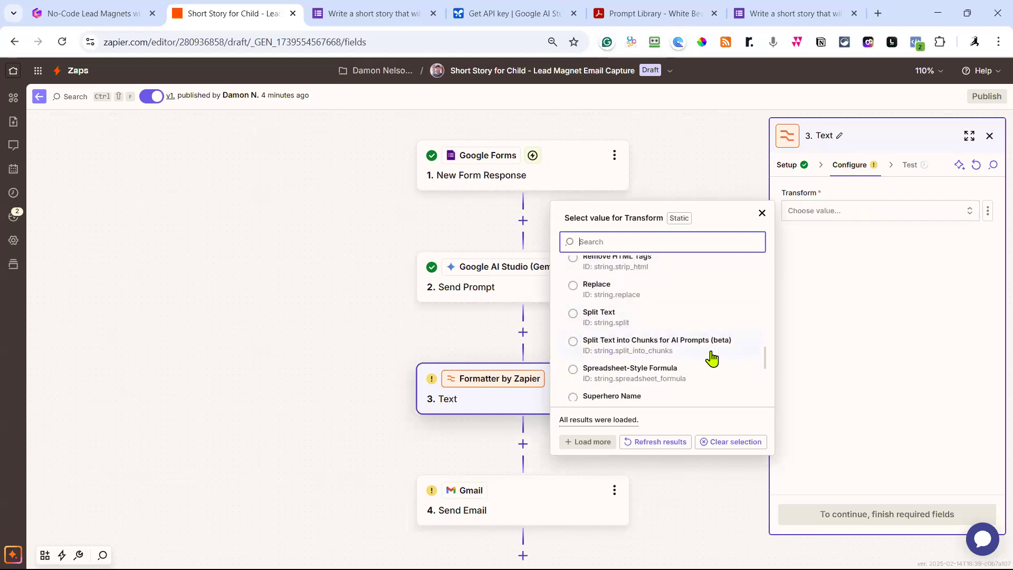
{"action": "scroll", "coordinate": [712, 357], "scroll_direction": "down", "scroll_amount": 2}
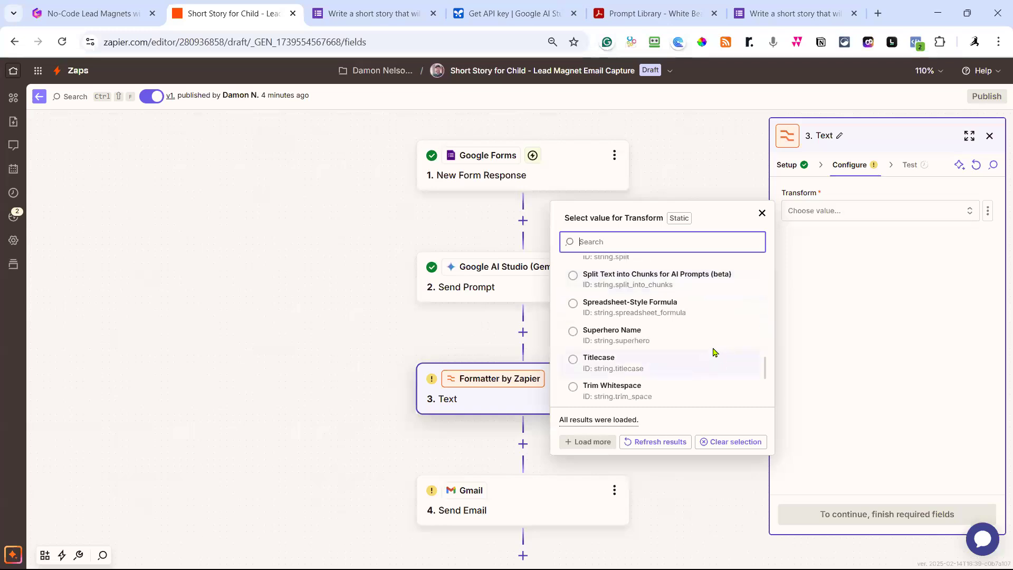
{"action": "scroll", "coordinate": [715, 355], "scroll_direction": "up", "scroll_amount": 10}
{"action": "scroll", "coordinate": [716, 352], "scroll_direction": "up", "scroll_amount": 8}
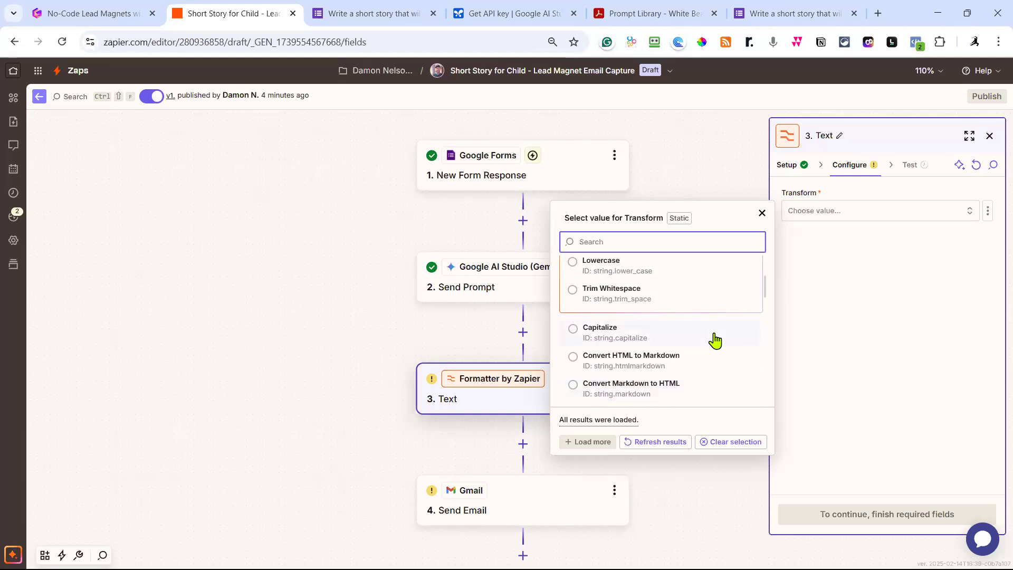
{"action": "left_click", "coordinate": [654, 382]}
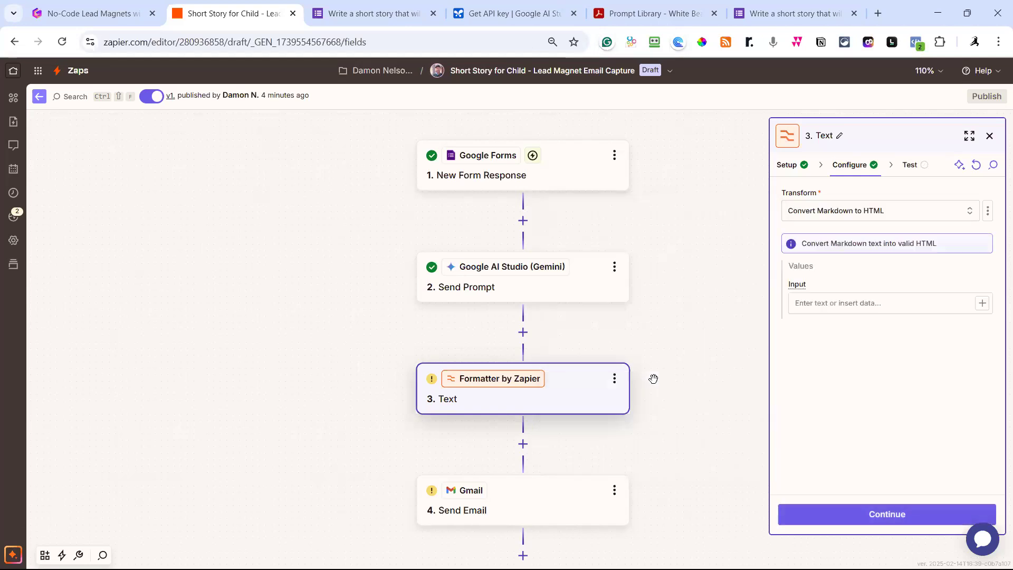
Map the Gemini prompt's Candidates Content Parts Text story into the Formatter's Input field.
{"action": "left_click", "coordinate": [982, 304]}
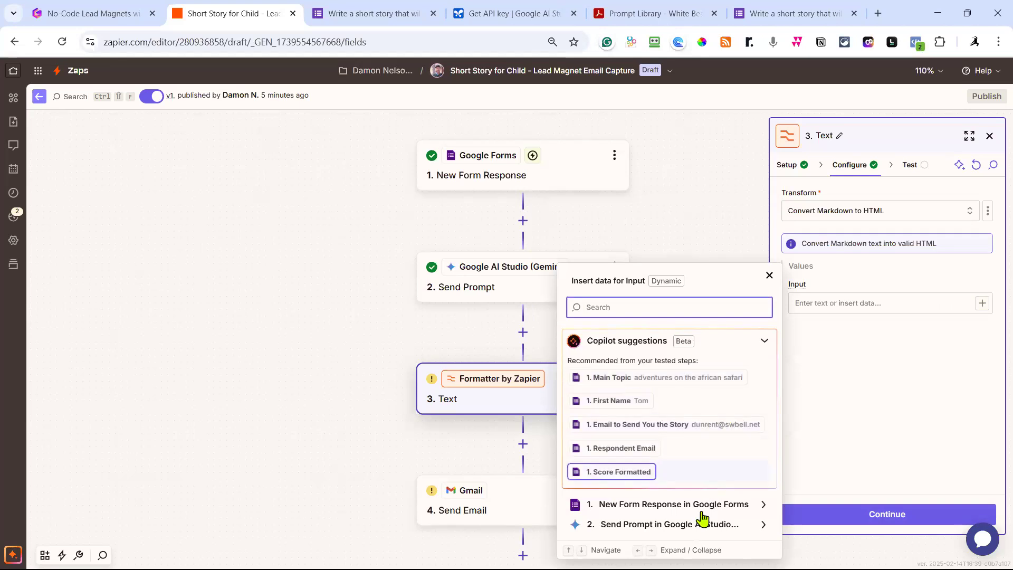
{"action": "left_click", "coordinate": [704, 530]}
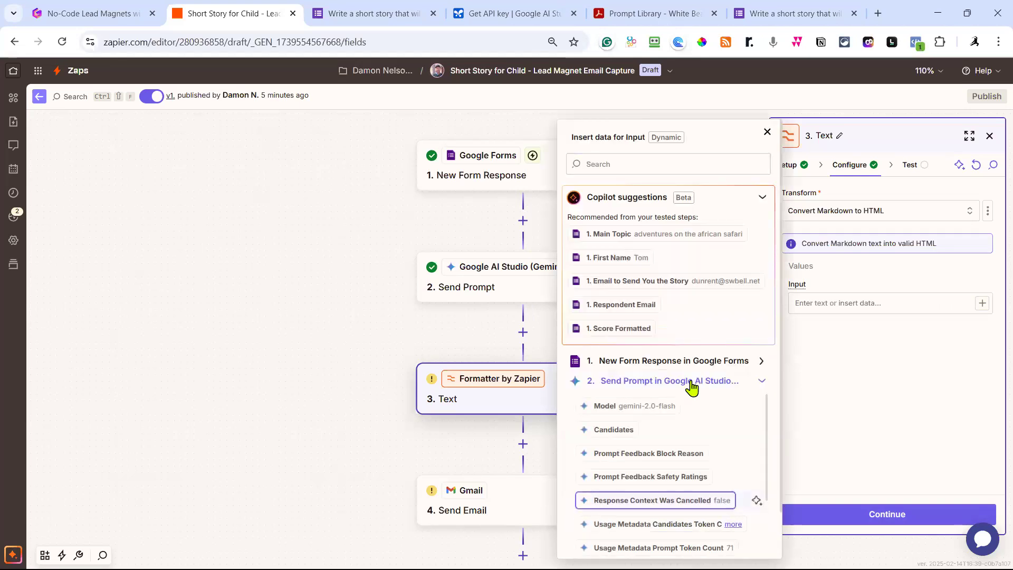
{"action": "scroll", "coordinate": [698, 357], "scroll_direction": "down", "scroll_amount": 1}
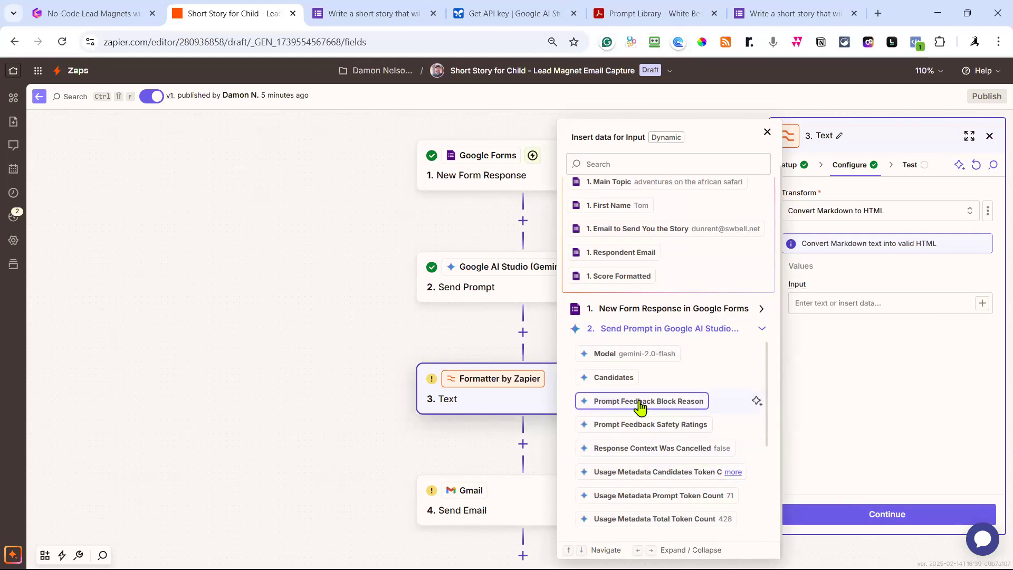
{"action": "scroll", "coordinate": [641, 409], "scroll_direction": "down", "scroll_amount": 1}
{"action": "scroll", "coordinate": [650, 406], "scroll_direction": "down", "scroll_amount": 1}
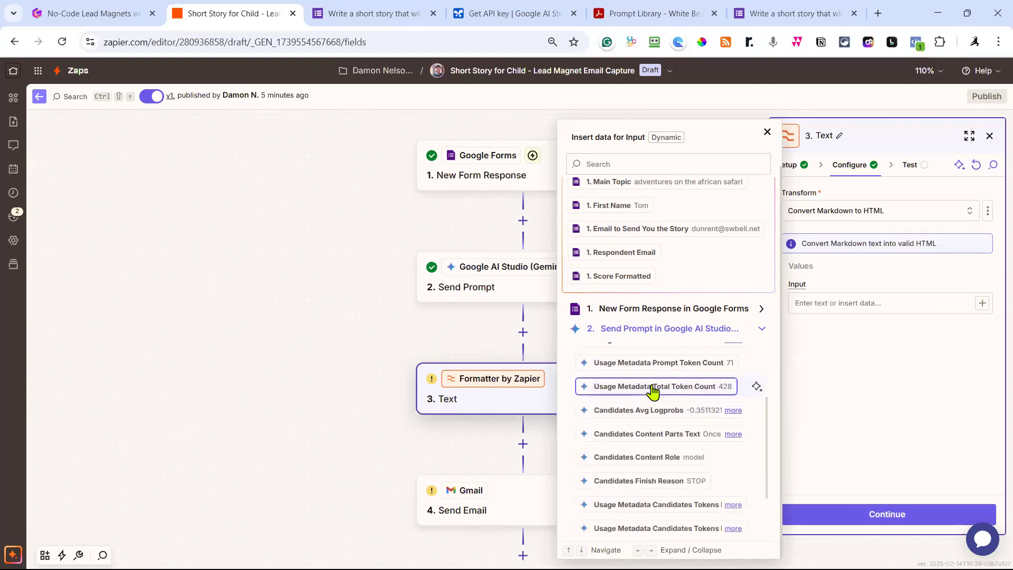
{"action": "scroll", "coordinate": [653, 392], "scroll_direction": "down", "scroll_amount": 2}
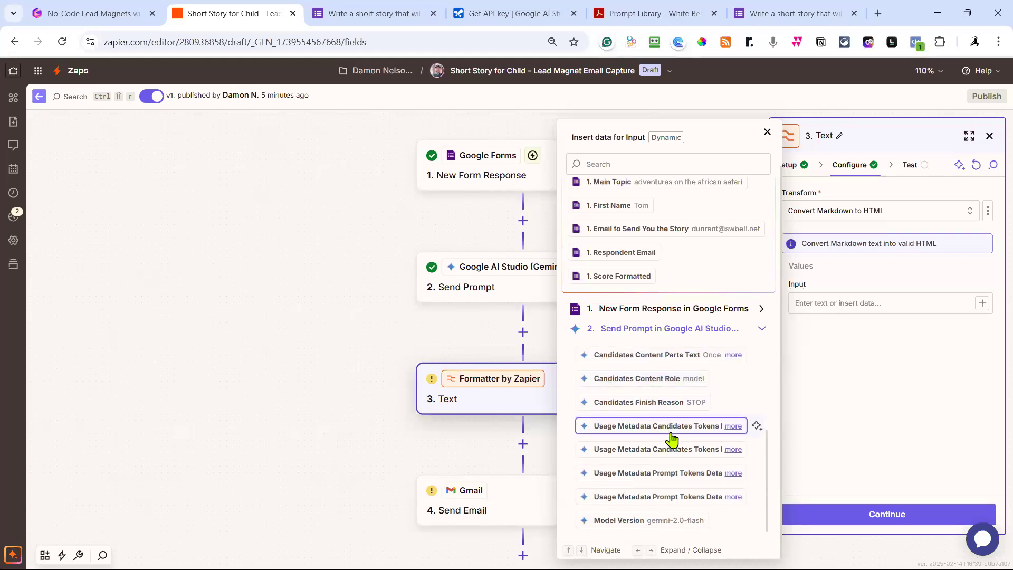
{"action": "scroll", "coordinate": [670, 441], "scroll_direction": "up", "scroll_amount": 1}
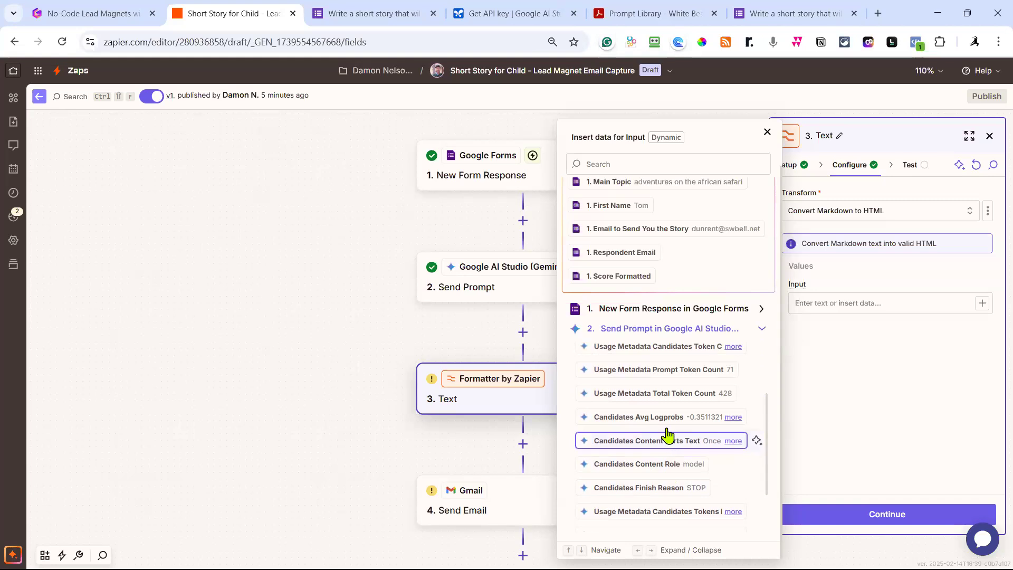
{"action": "scroll", "coordinate": [666, 430], "scroll_direction": "up", "scroll_amount": 1}
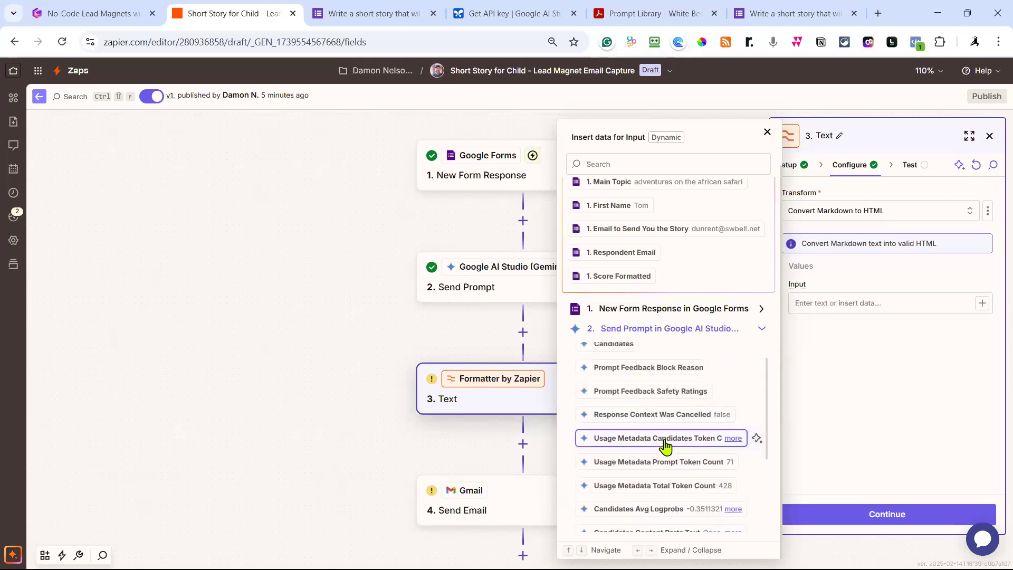
{"action": "scroll", "coordinate": [666, 446], "scroll_direction": "up", "scroll_amount": 3}
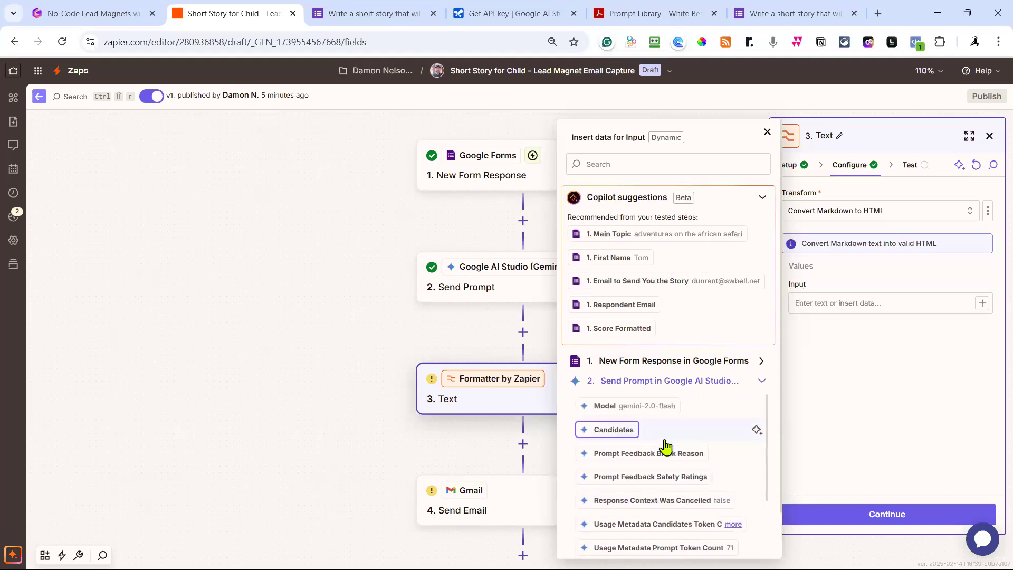
{"action": "scroll", "coordinate": [667, 446], "scroll_direction": "down", "scroll_amount": 3}
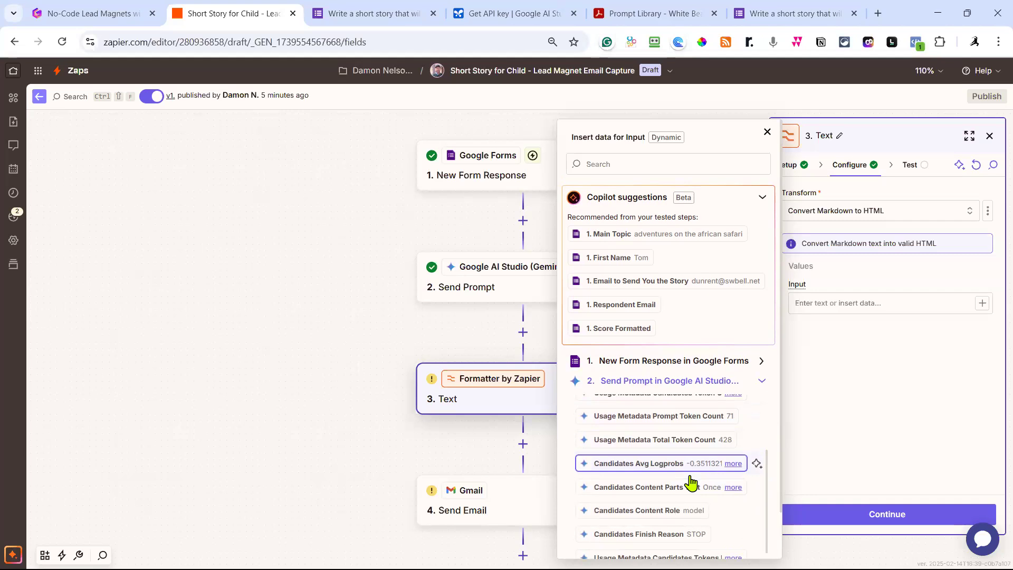
{"action": "scroll", "coordinate": [691, 483], "scroll_direction": "down", "scroll_amount": 1}
{"action": "scroll", "coordinate": [693, 504], "scroll_direction": "down", "scroll_amount": 1}
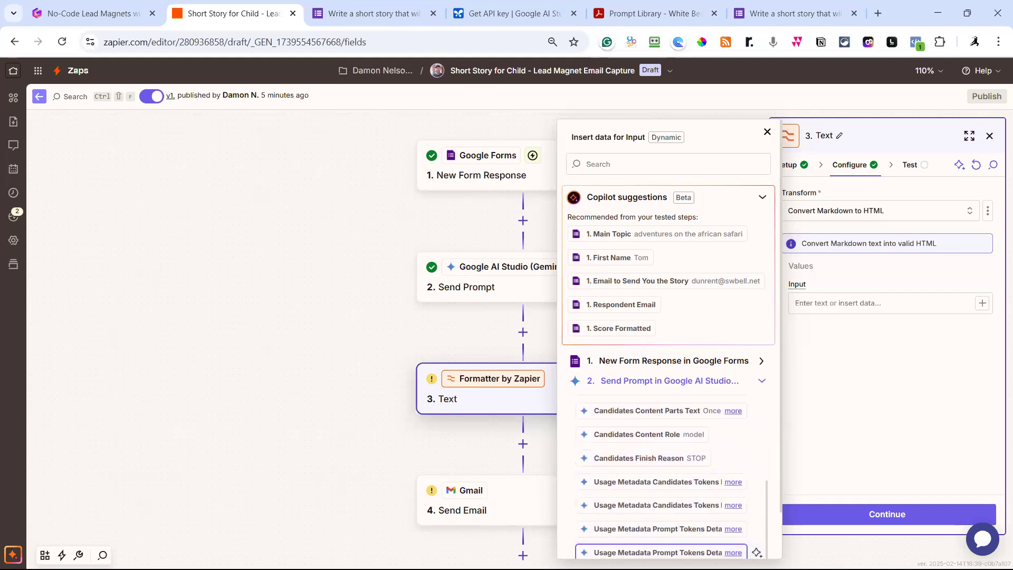
{"action": "scroll", "coordinate": [679, 511], "scroll_direction": "down", "scroll_amount": 1}
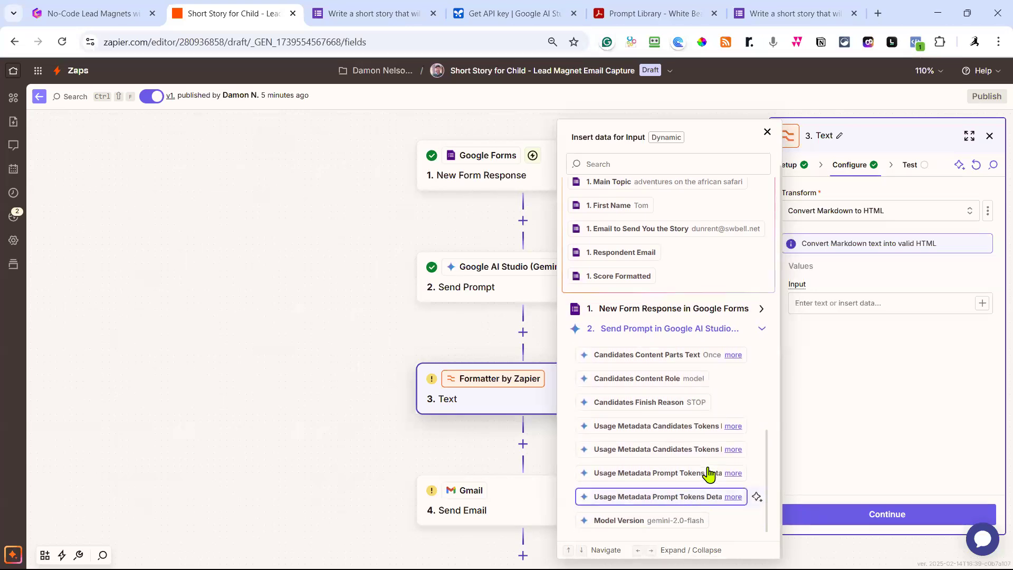
{"action": "scroll", "coordinate": [676, 472], "scroll_direction": "up", "scroll_amount": 4}
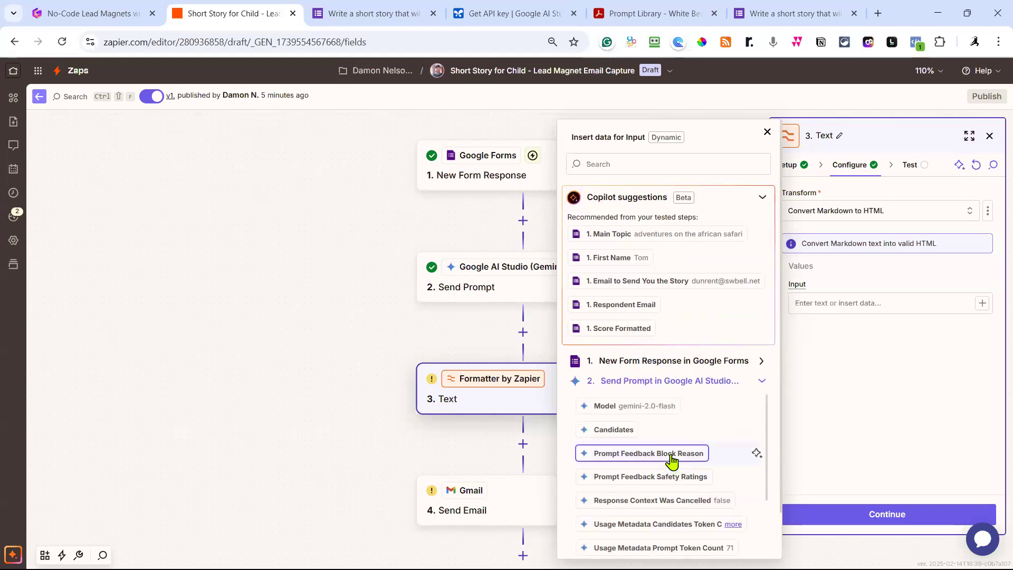
{"action": "scroll", "coordinate": [672, 459], "scroll_direction": "down", "scroll_amount": 1}
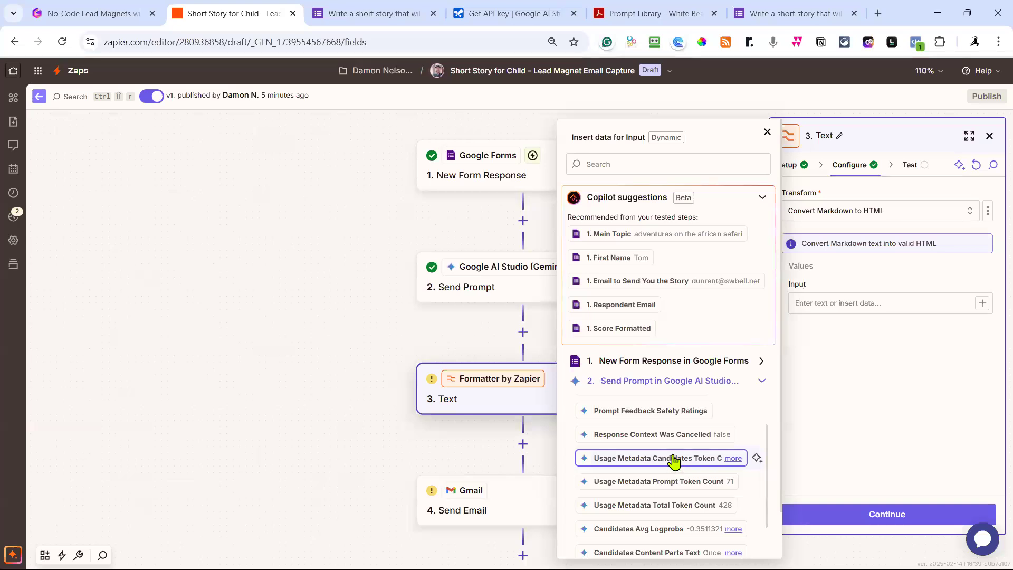
{"action": "scroll", "coordinate": [674, 465], "scroll_direction": "down", "scroll_amount": 2}
{"action": "scroll", "coordinate": [665, 518], "scroll_direction": "up", "scroll_amount": 2}
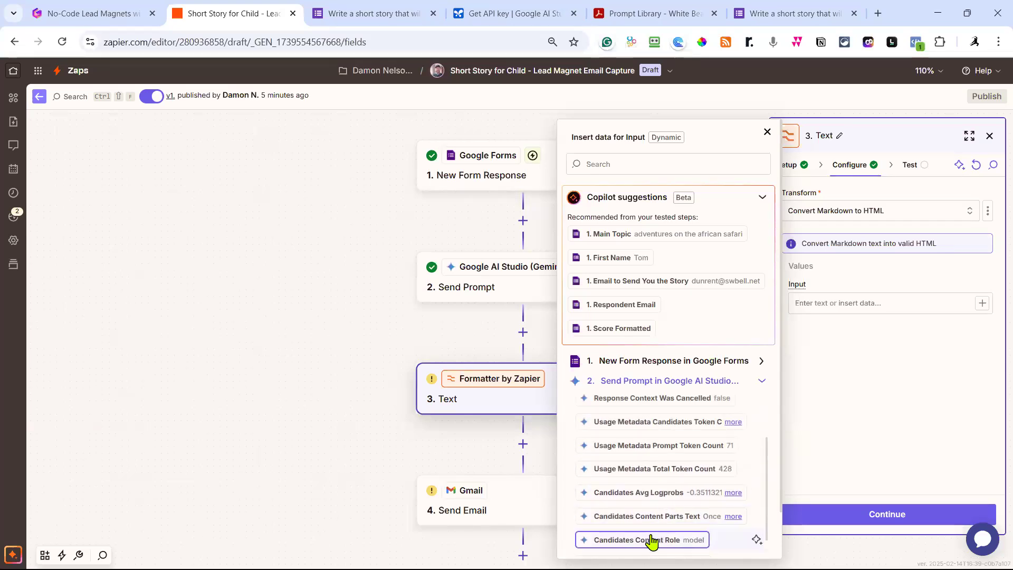
{"action": "left_click", "coordinate": [734, 518]}
{"action": "scroll", "coordinate": [705, 457], "scroll_direction": "down", "scroll_amount": 1}
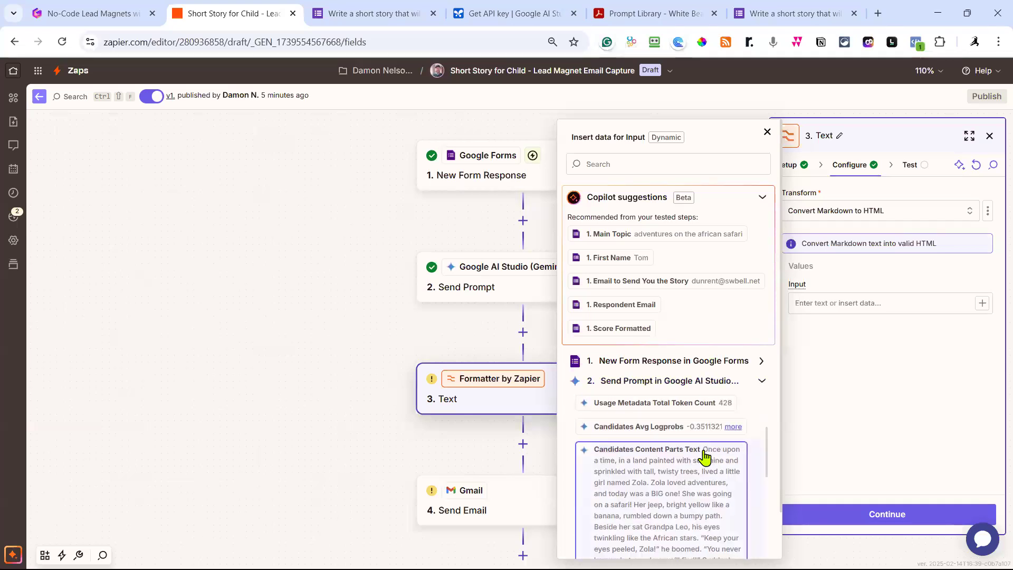
{"action": "left_click", "coordinate": [675, 463]}
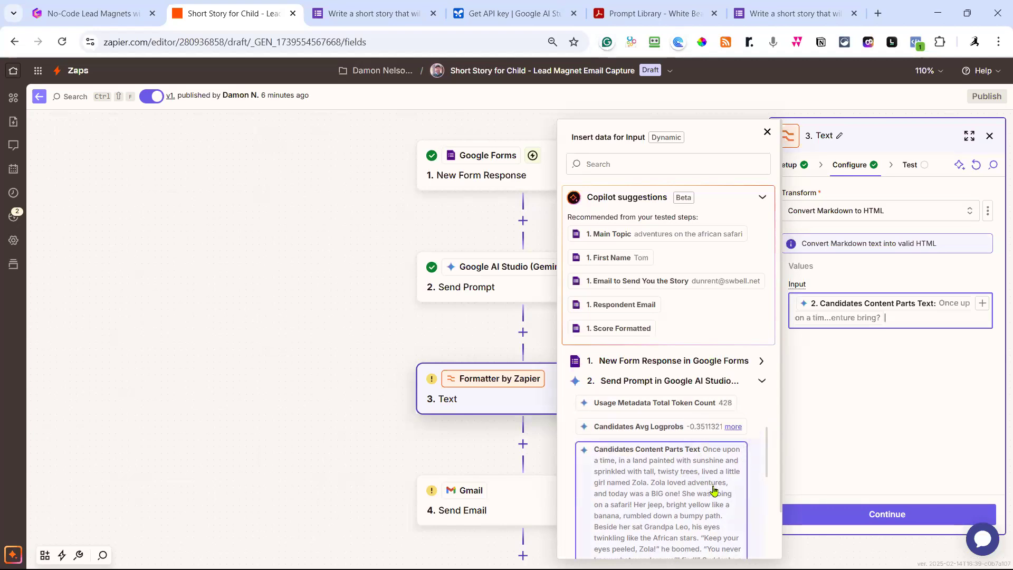
{"action": "left_click", "coordinate": [857, 393]}
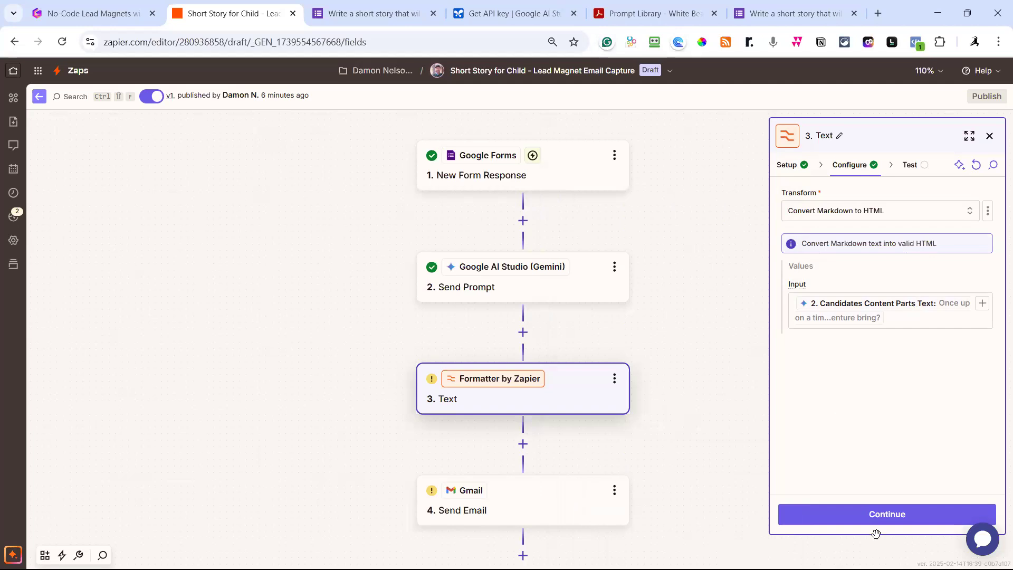
Test the Formatter step and confirm the story comes out in HTML paragraph tags.
{"action": "left_click", "coordinate": [891, 523]}
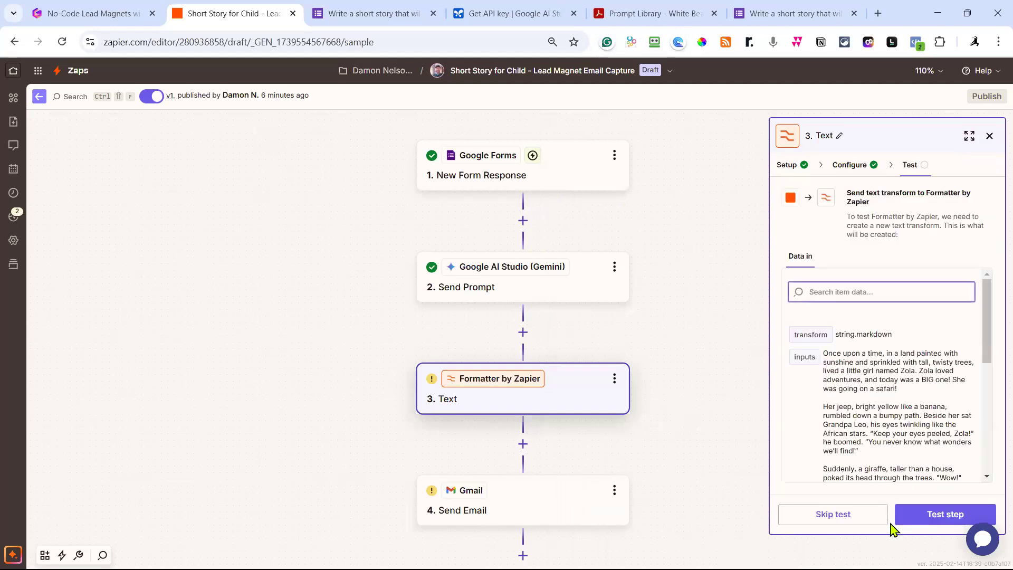
{"action": "left_click", "coordinate": [942, 516]}
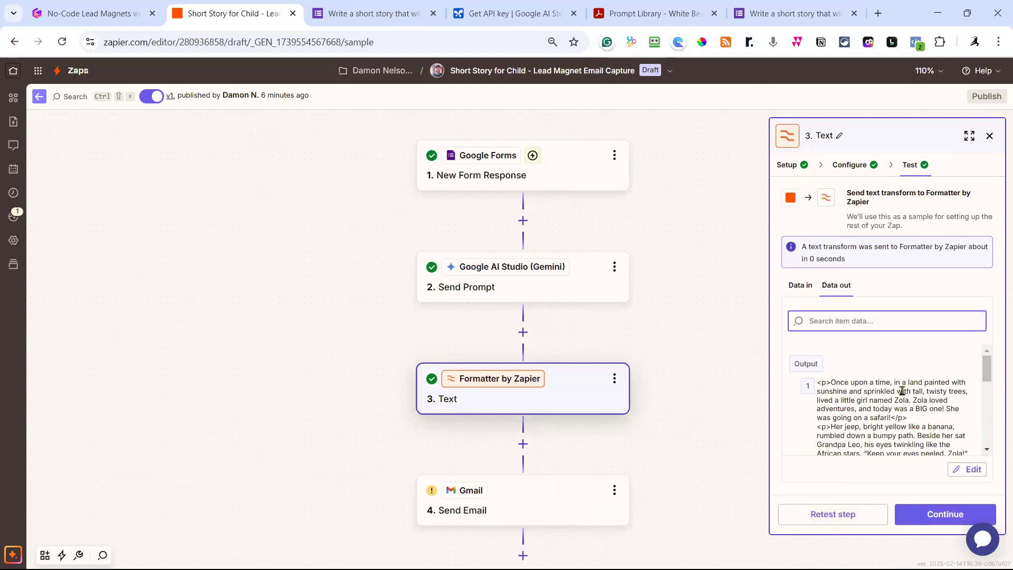
{"action": "scroll", "coordinate": [897, 402], "scroll_direction": "down", "scroll_amount": 2}
{"action": "scroll", "coordinate": [871, 403], "scroll_direction": "up", "scroll_amount": 2}
{"action": "scroll", "coordinate": [920, 407], "scroll_direction": "down", "scroll_amount": 10}
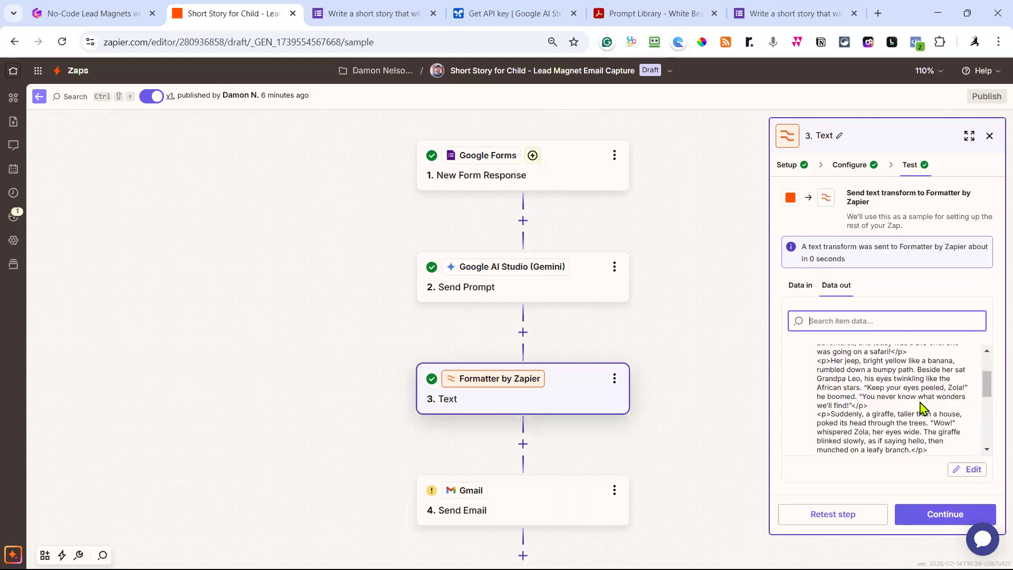
{"action": "scroll", "coordinate": [920, 406], "scroll_direction": "down", "scroll_amount": 1}
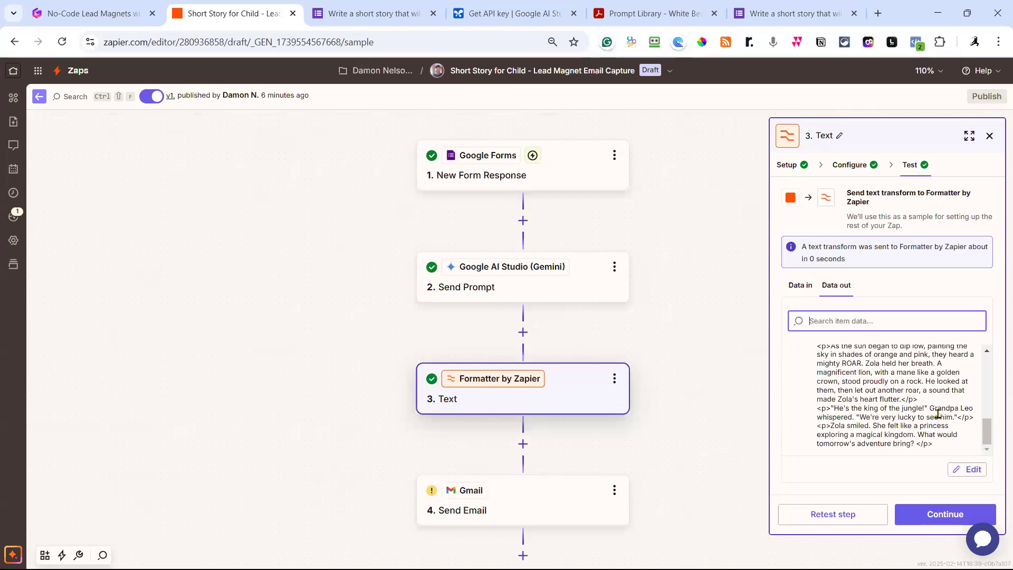
{"action": "left_click", "coordinate": [955, 520]}
Switch the Gmail Send Email step's Body type from Plain to Html.
{"action": "left_click", "coordinate": [956, 522]}
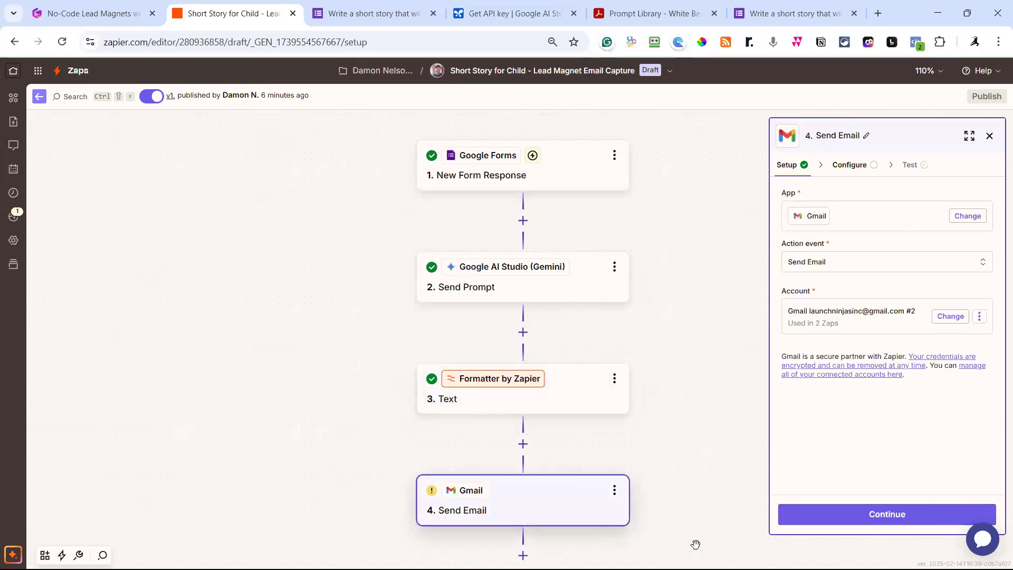
{"action": "left_click", "coordinate": [553, 520]}
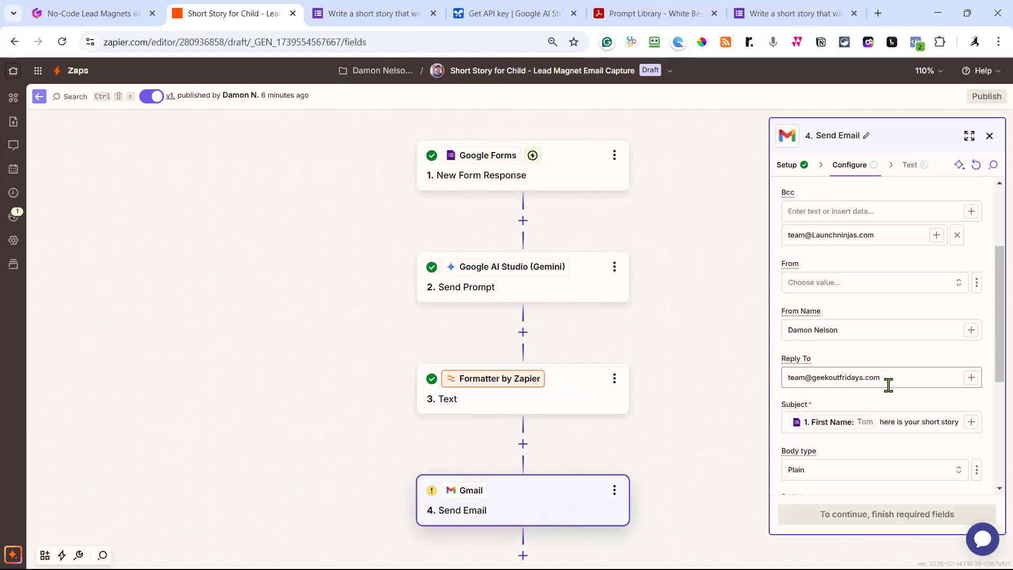
{"action": "scroll", "coordinate": [889, 386], "scroll_direction": "down", "scroll_amount": 3}
{"action": "left_click", "coordinate": [834, 395]}
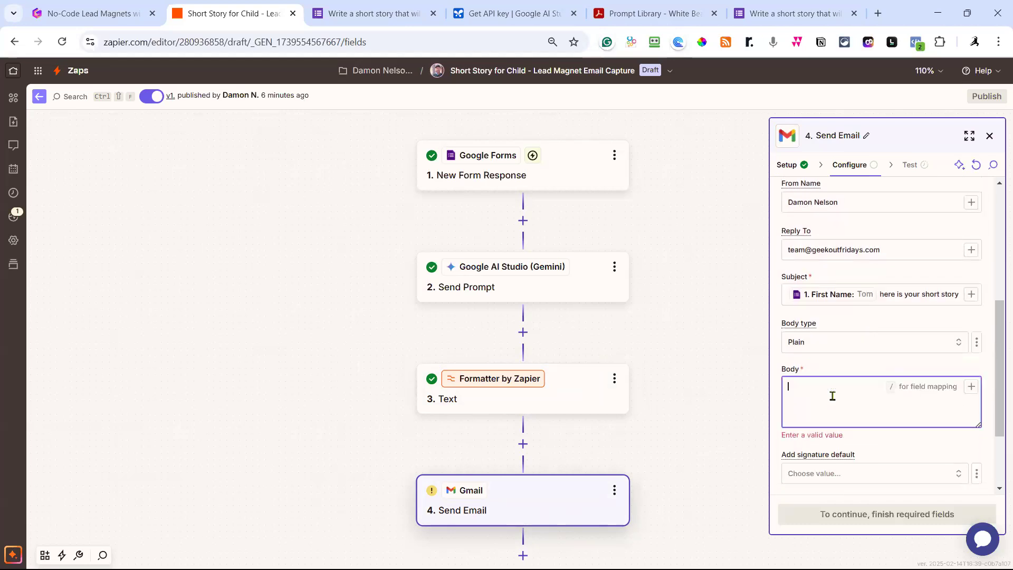
{"action": "left_click", "coordinate": [827, 348]}
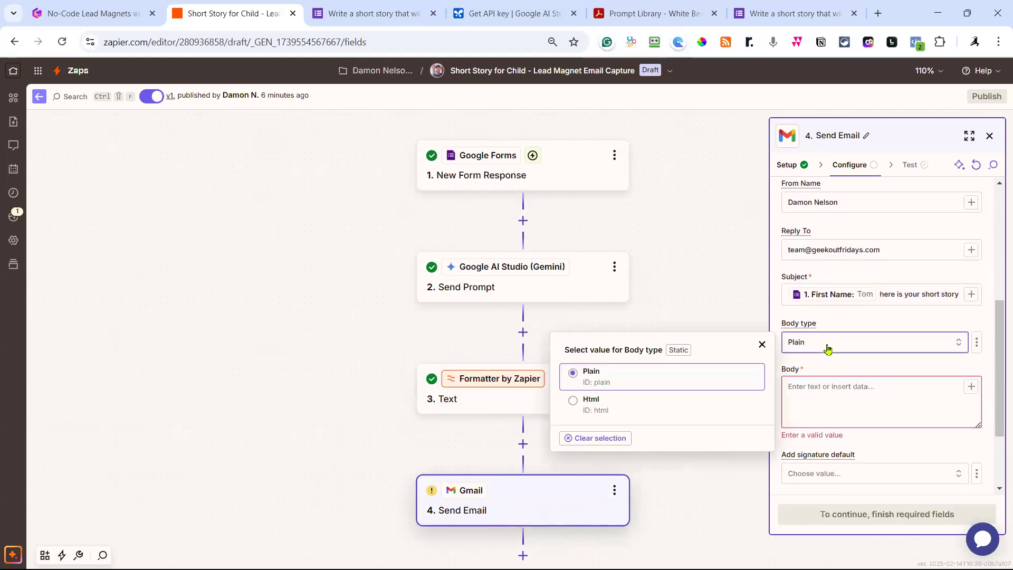
{"action": "left_click", "coordinate": [583, 408]}
{"action": "left_click", "coordinate": [798, 391]}
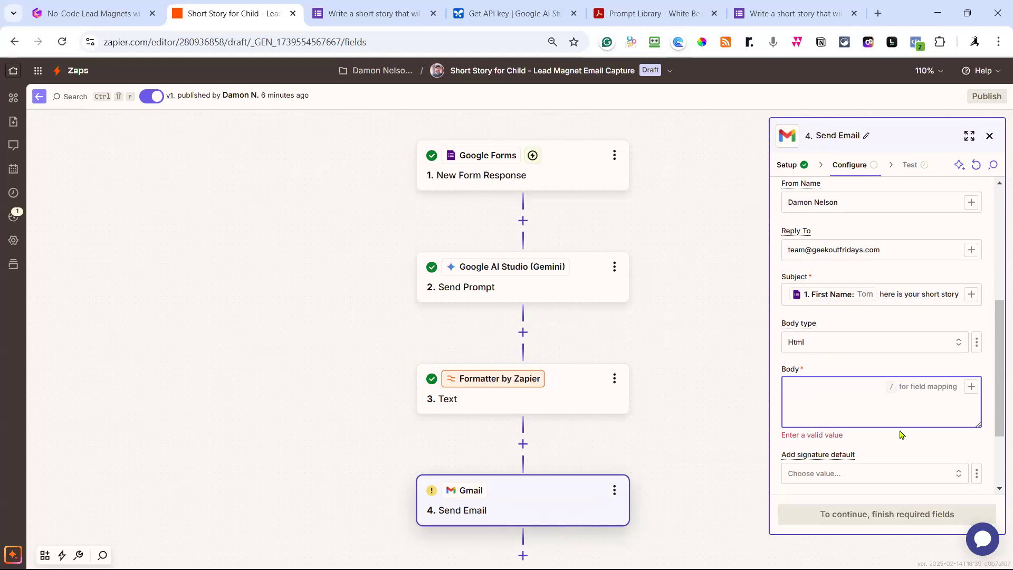
Write the Body as '<p>Hi [First Name],</p>' followed by '<p> Here is your short story</p>'.
{"action": "type", "text": "Hi"}
{"action": "left_click", "coordinate": [972, 388]}
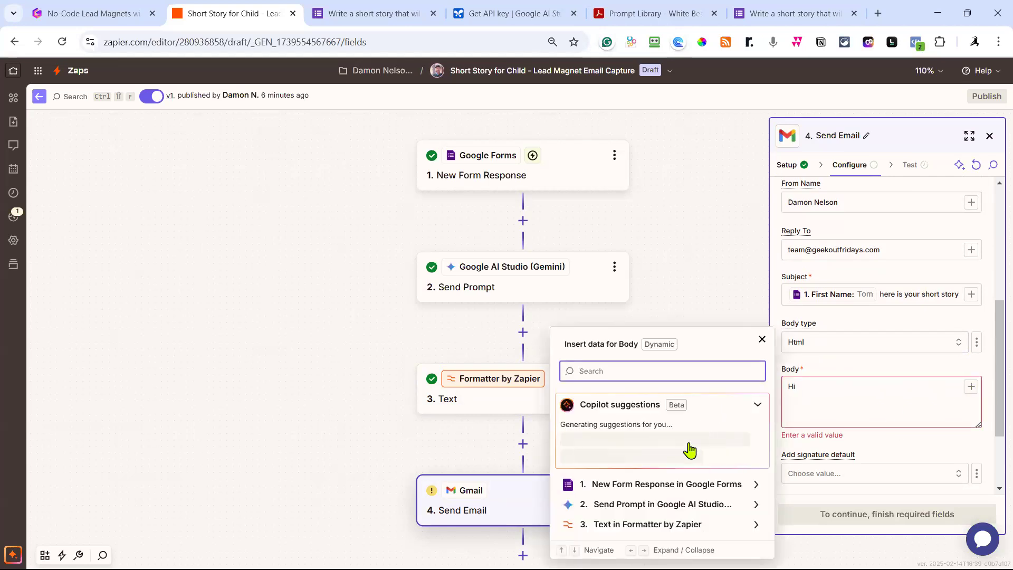
{"action": "left_click", "coordinate": [638, 384]}
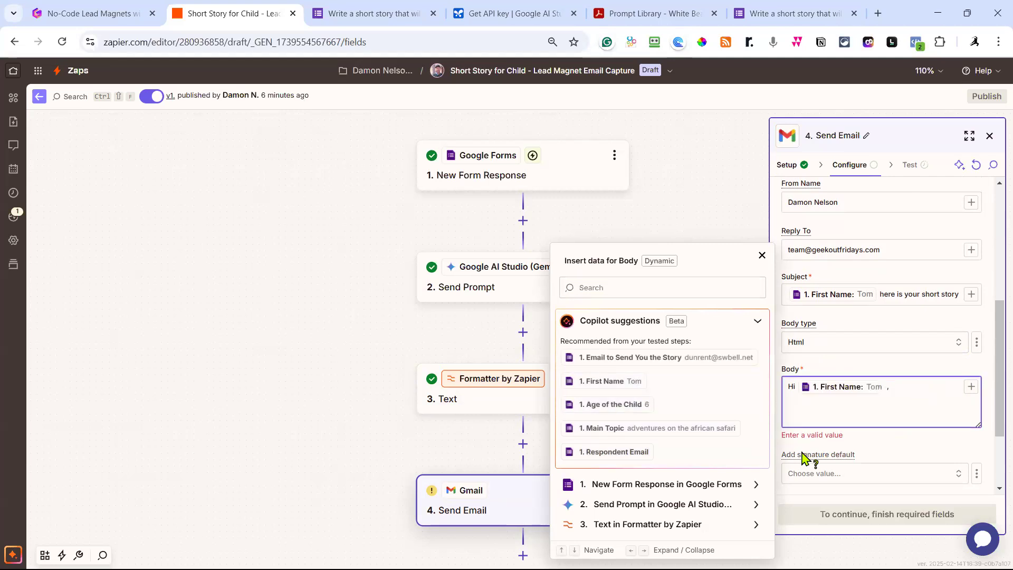
{"action": "type", "text": ","}
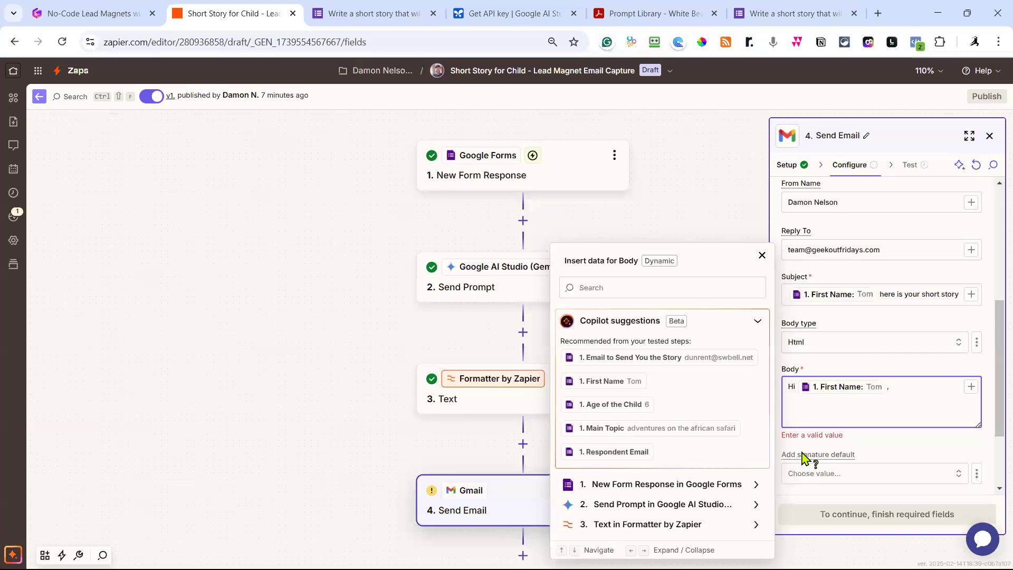
{"action": "type", "text": "</p>"}
{"action": "key", "text": "Left"}
{"action": "key", "text": "Left"}
{"action": "key", "text": "Left"}
{"action": "type", "text": "<p>"}
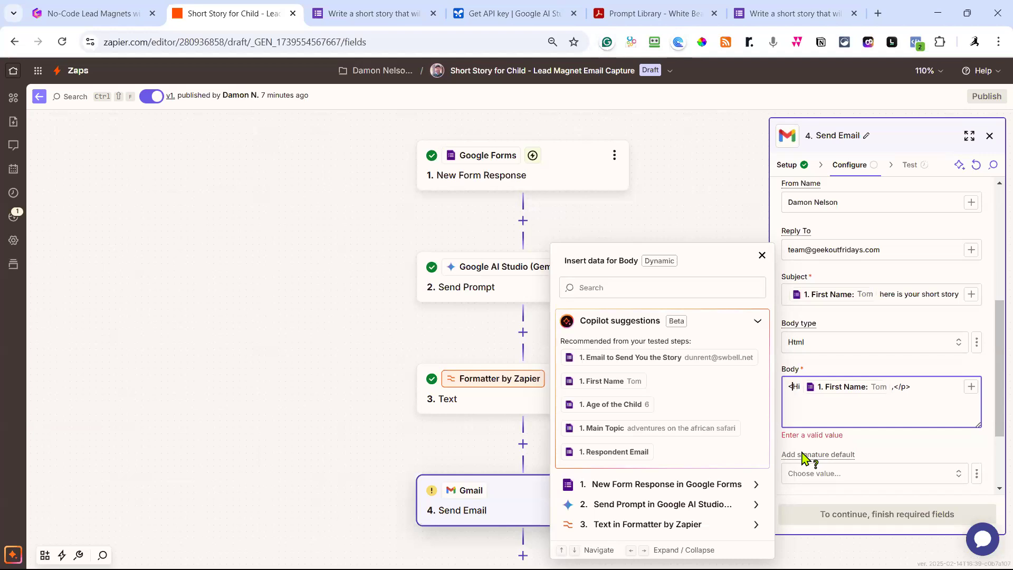
{"action": "key", "text": "Right"}
{"action": "key", "text": "Right"}
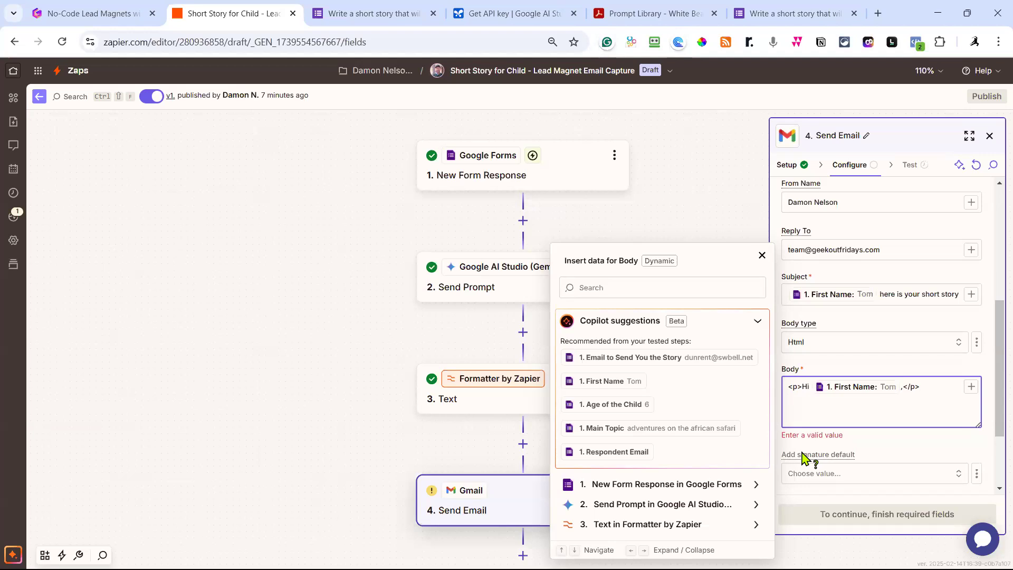
{"action": "type", "text": "<p> Here is your short story"}
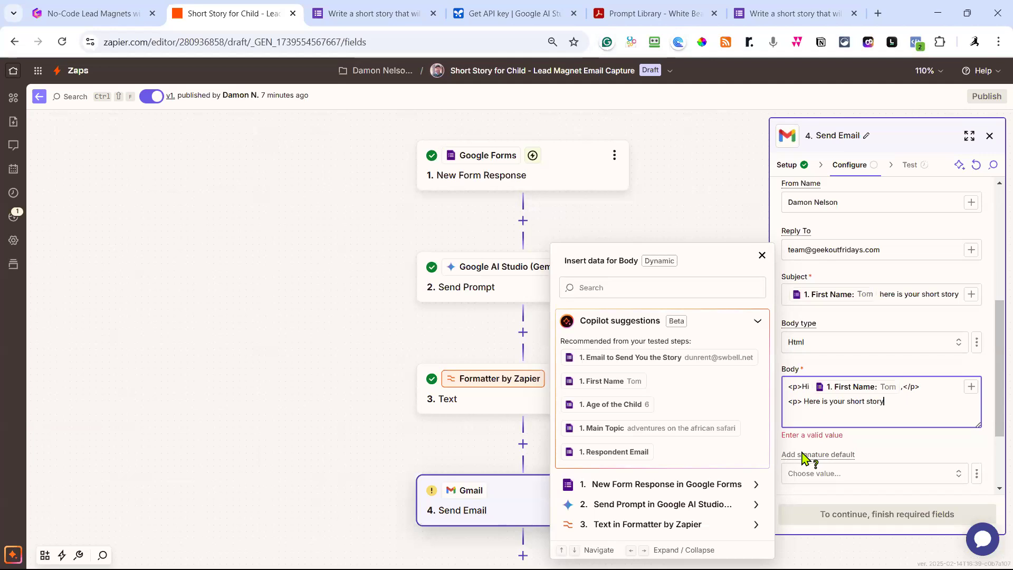
{"action": "type", "text": "</p>"}
{"action": "key", "text": "Return"}
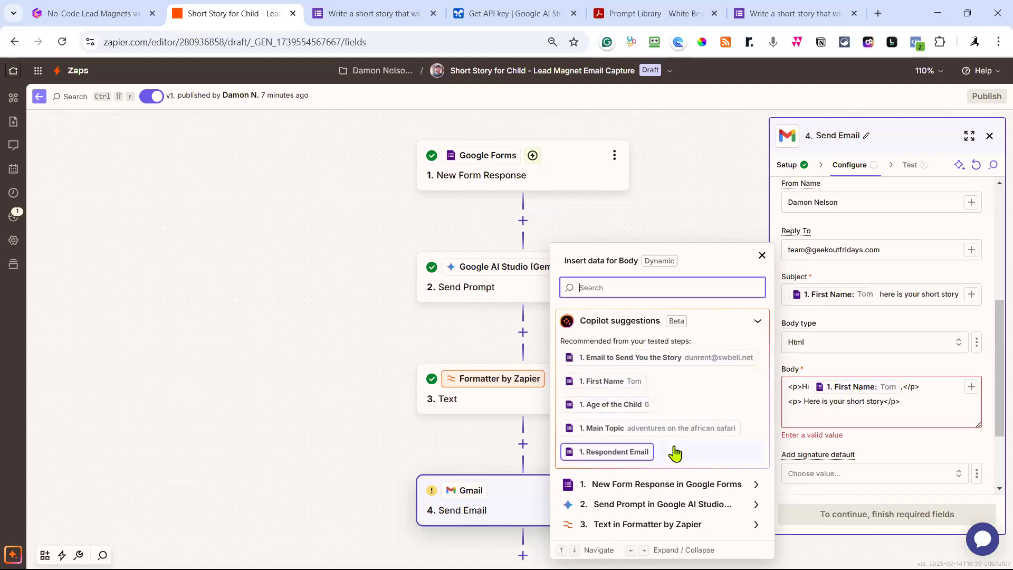
Insert the Formatter's HTML-formatted story output into the email Body.
{"action": "left_click", "coordinate": [652, 525]}
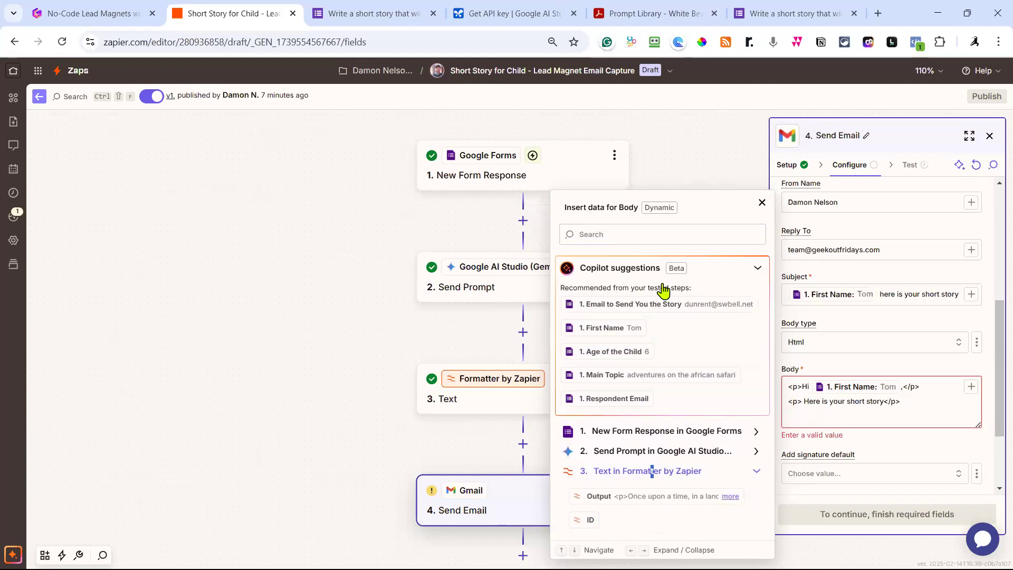
{"action": "left_click", "coordinate": [674, 500]}
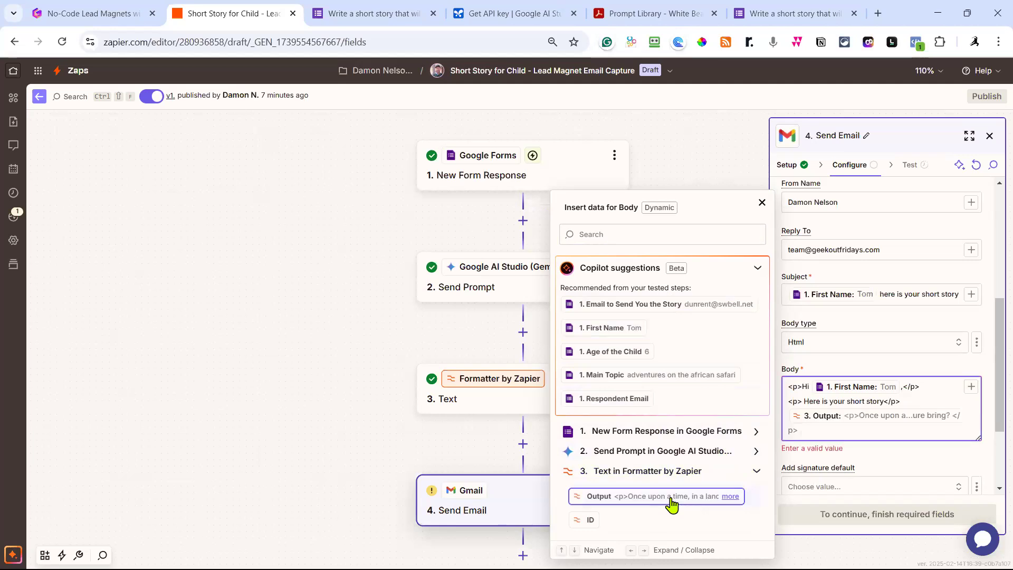
{"action": "key", "text": "Return"}
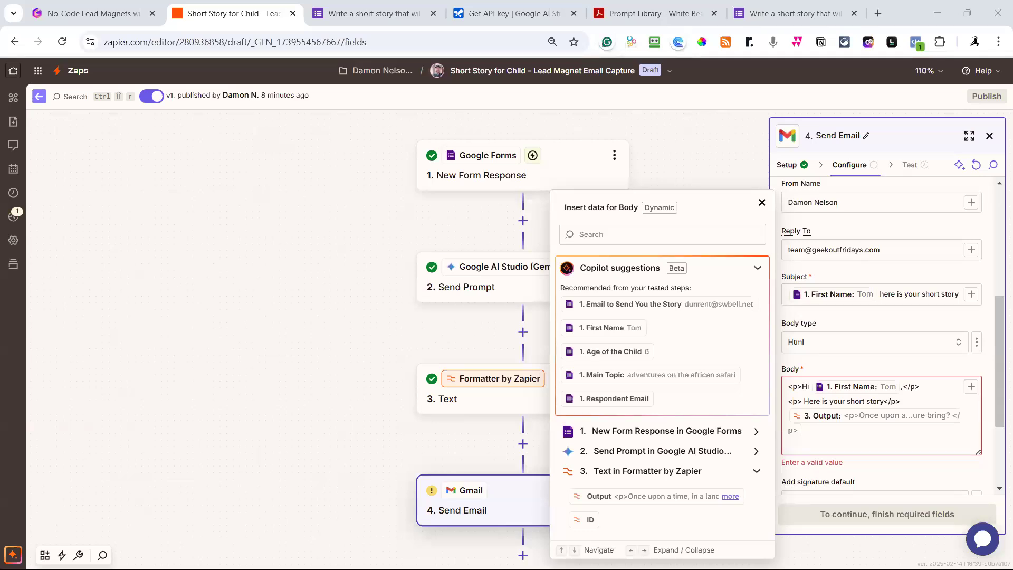
Paste the Geek Out Fridays Mastermind Club promo HTML and link below the story.
{"action": "left_click", "coordinate": [800, 446]}
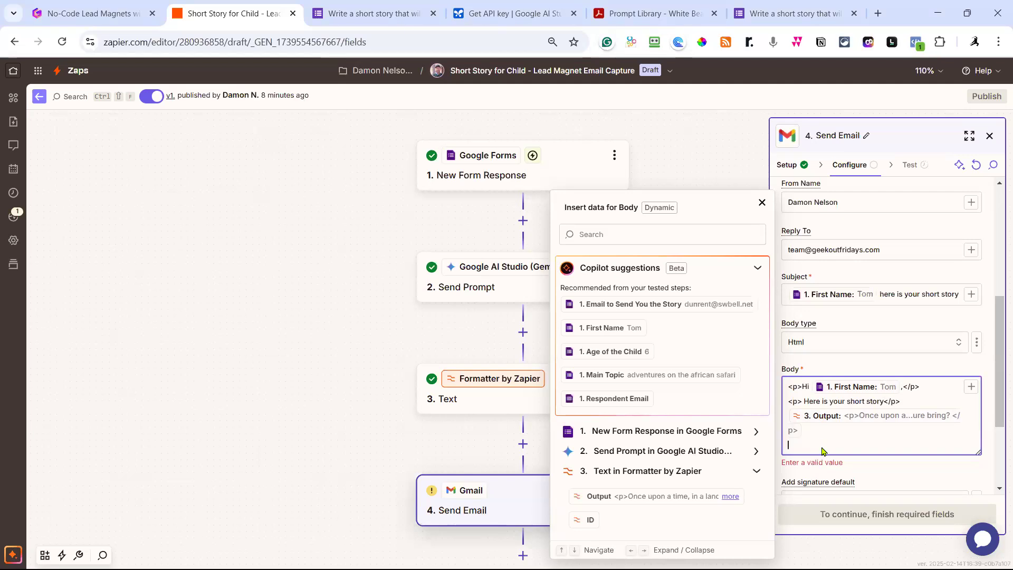
{"action": "key", "text": "ctrl+v"}
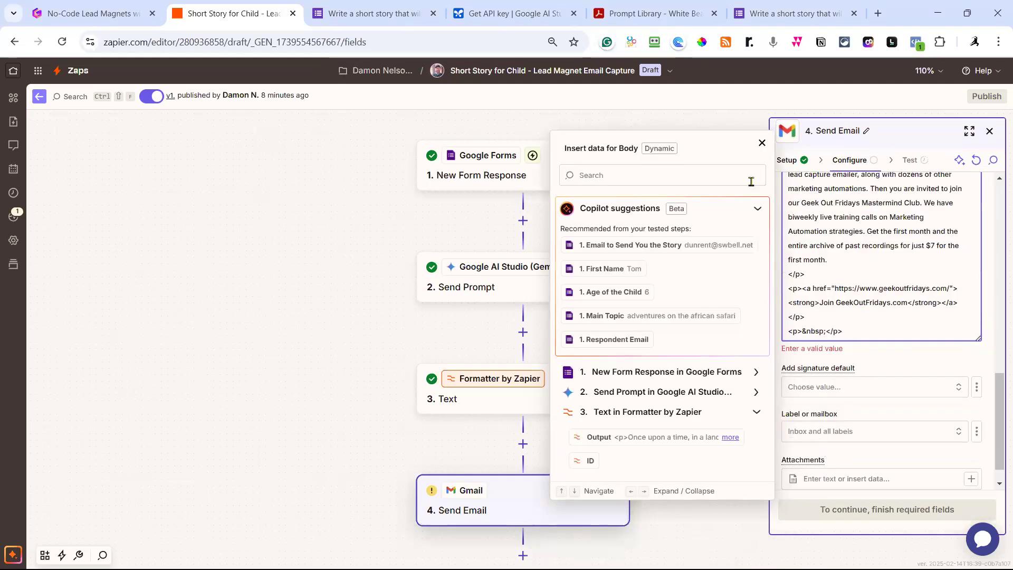
{"action": "left_click", "coordinate": [762, 143]}
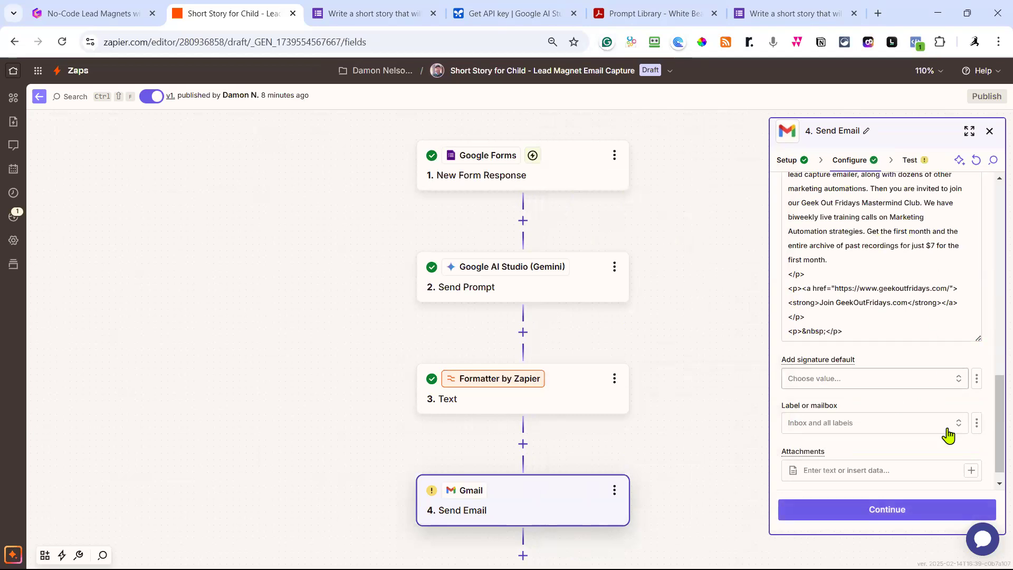
{"action": "scroll", "coordinate": [898, 405], "scroll_direction": "down", "scroll_amount": 1}
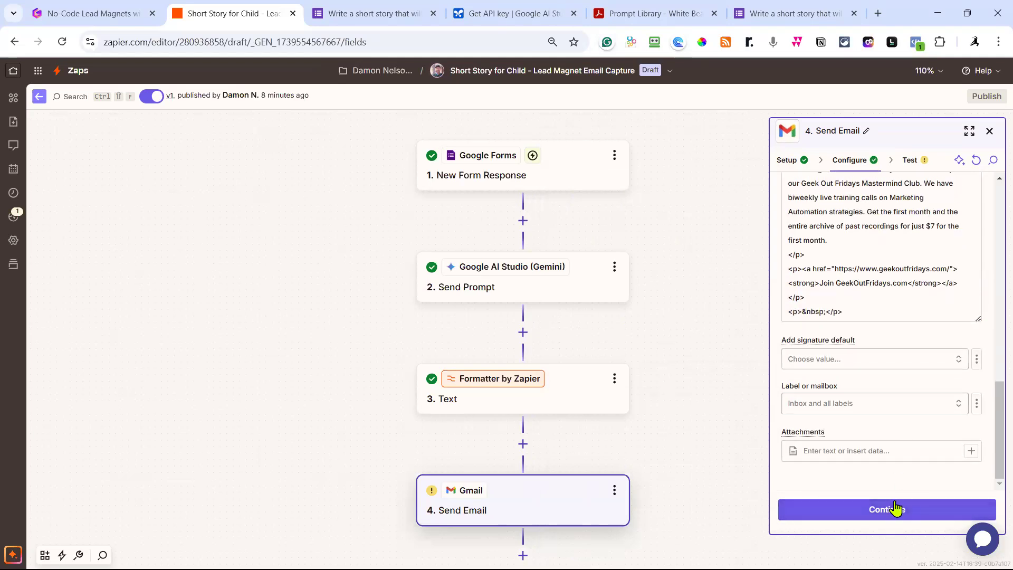
Run the Send Email test, sending a test message through Gmail.
{"action": "left_click", "coordinate": [896, 518]}
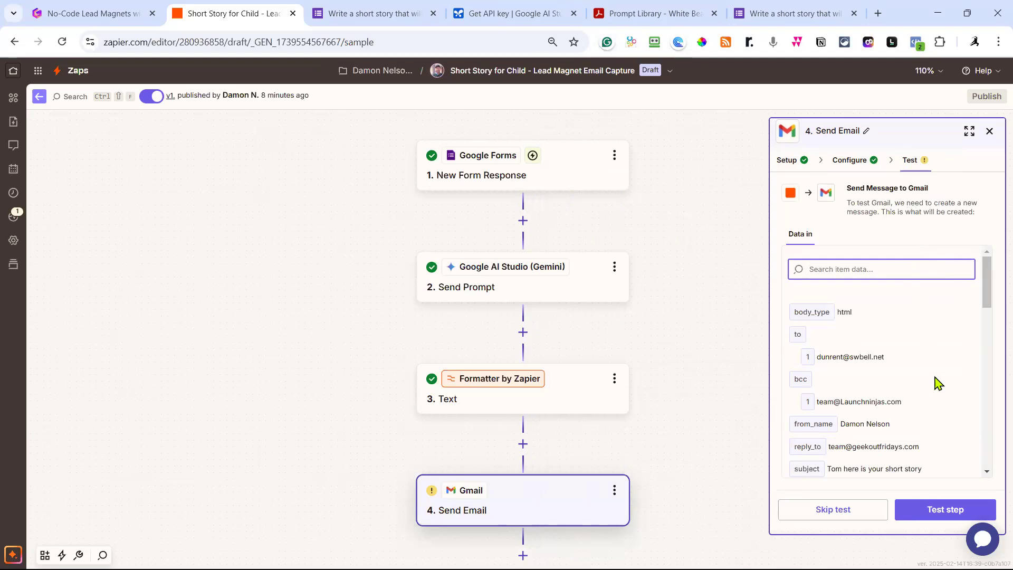
{"action": "left_click", "coordinate": [941, 508]}
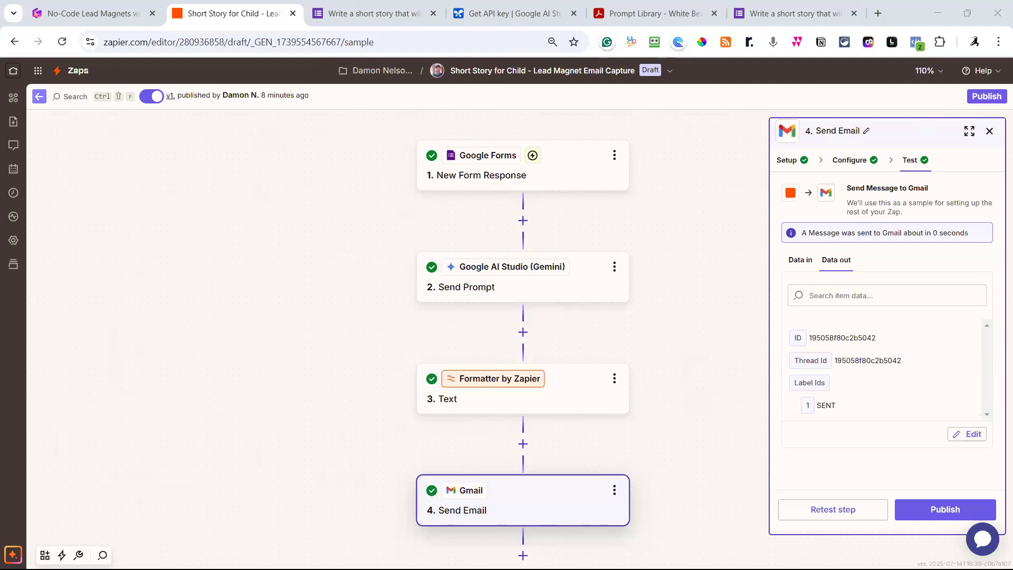
In Yahoo Mail, widen the reading pane and read through the Zola safari story email.
{"action": "left_click_drag", "start_coordinate": [862, 51], "coordinate": [837, 28]}
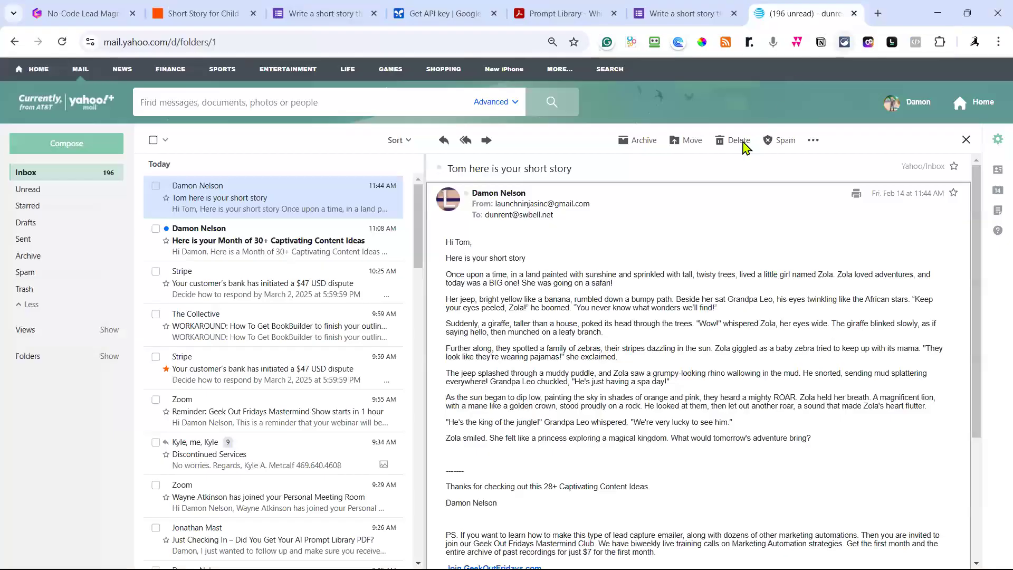
{"action": "left_click_drag", "start_coordinate": [424, 317], "coordinate": [66, 317]}
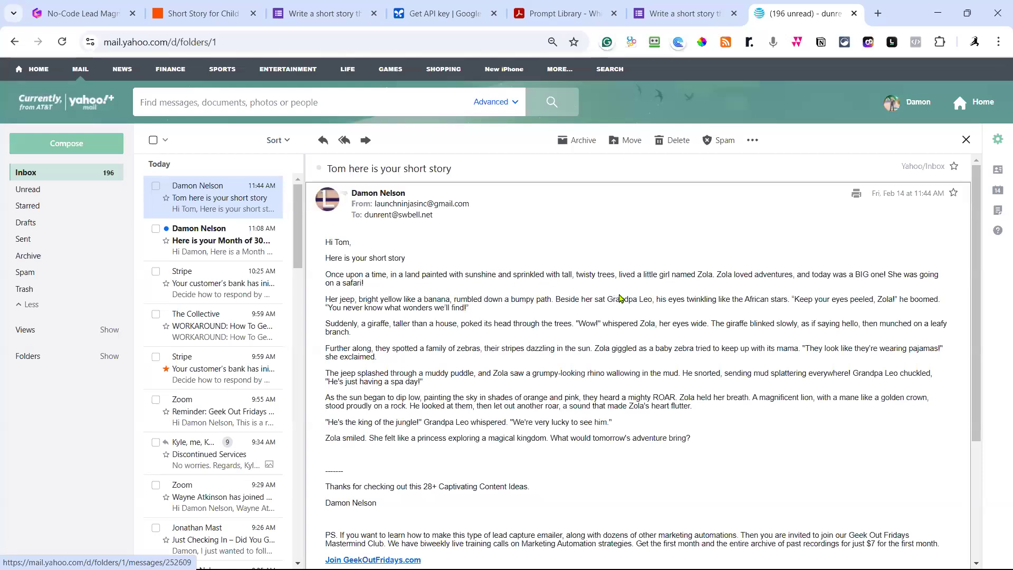
{"action": "scroll", "coordinate": [620, 297], "scroll_direction": "down", "scroll_amount": 2}
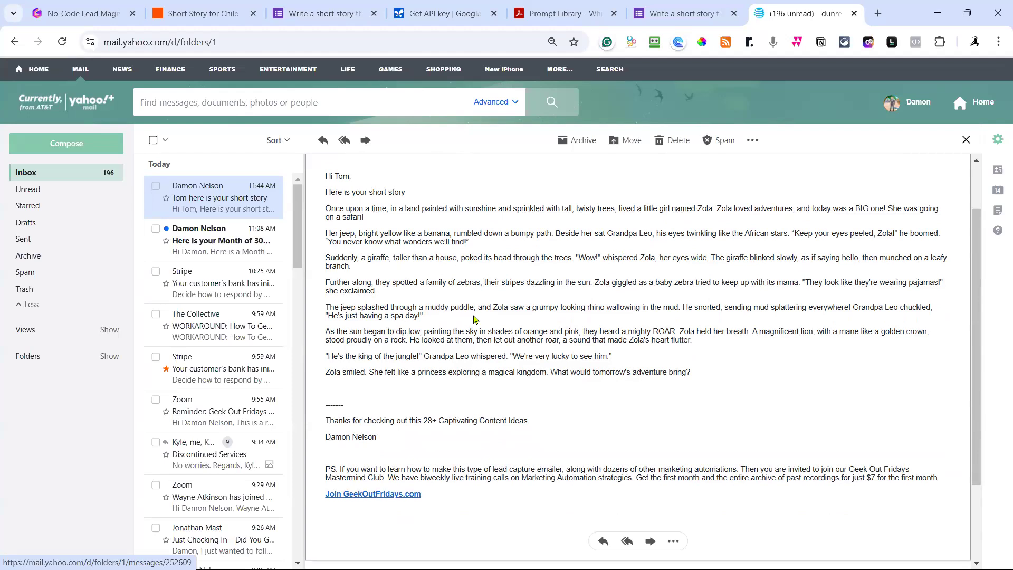
{"action": "scroll", "coordinate": [478, 320], "scroll_direction": "down", "scroll_amount": 2}
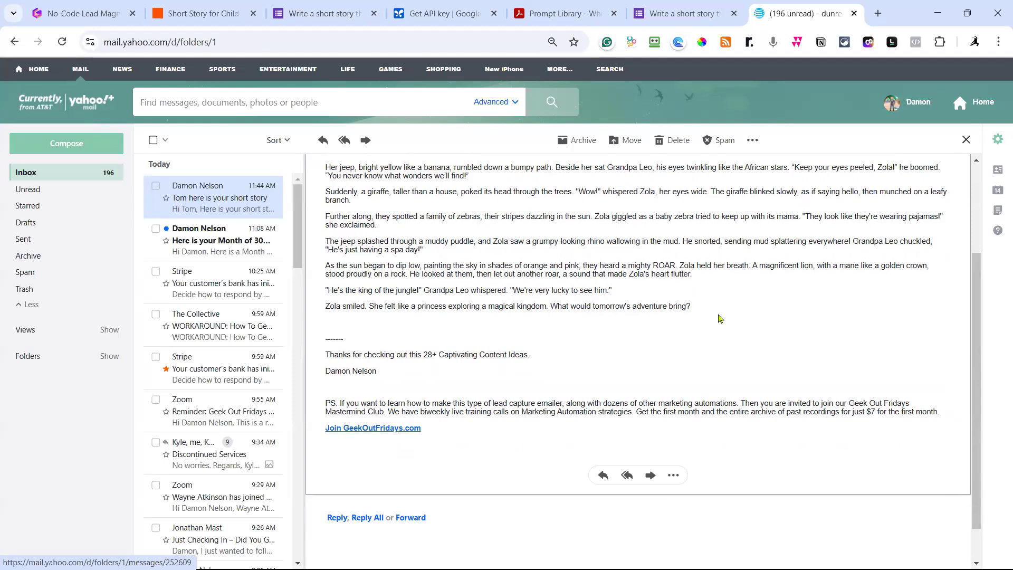
{"action": "scroll", "coordinate": [719, 318], "scroll_direction": "up", "scroll_amount": 3}
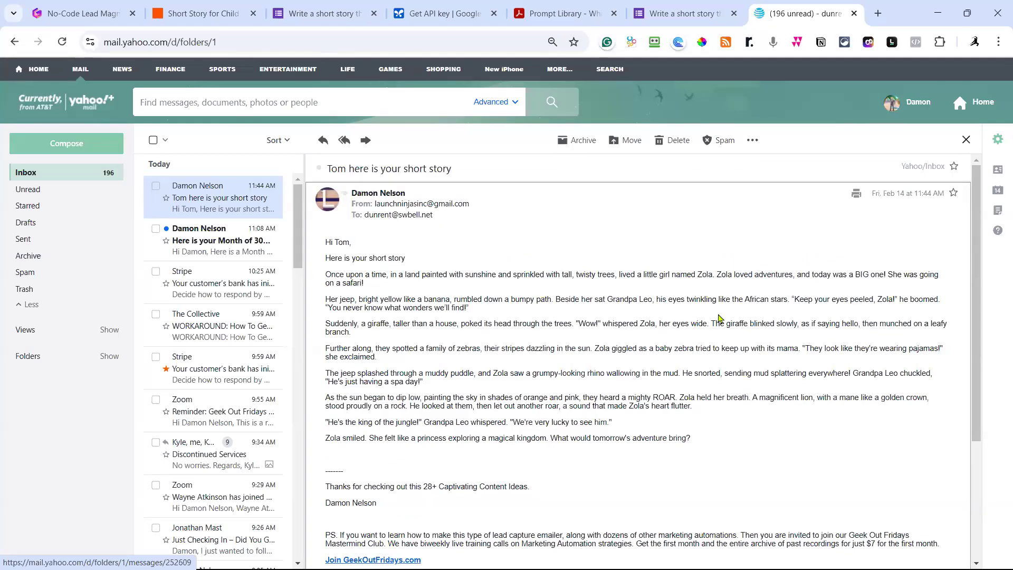
{"action": "scroll", "coordinate": [719, 318], "scroll_direction": "down", "scroll_amount": 2}
{"action": "scroll", "coordinate": [719, 319], "scroll_direction": "down", "scroll_amount": 2}
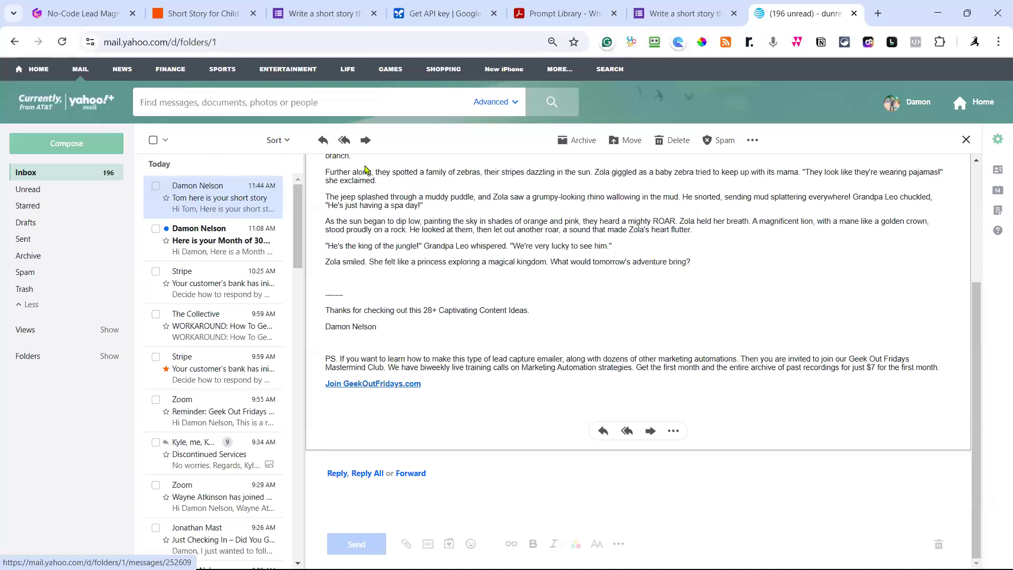
Select the '28+ Captivating Content Ideas' wording in the Gmail step's Body field.
{"action": "left_click", "coordinate": [227, 14]}
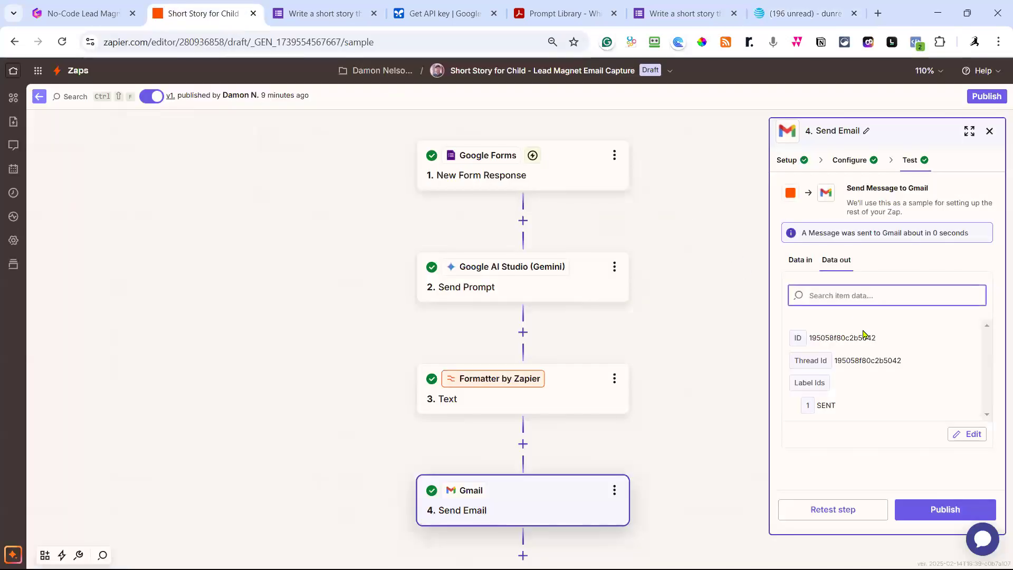
{"action": "left_click", "coordinate": [529, 498]}
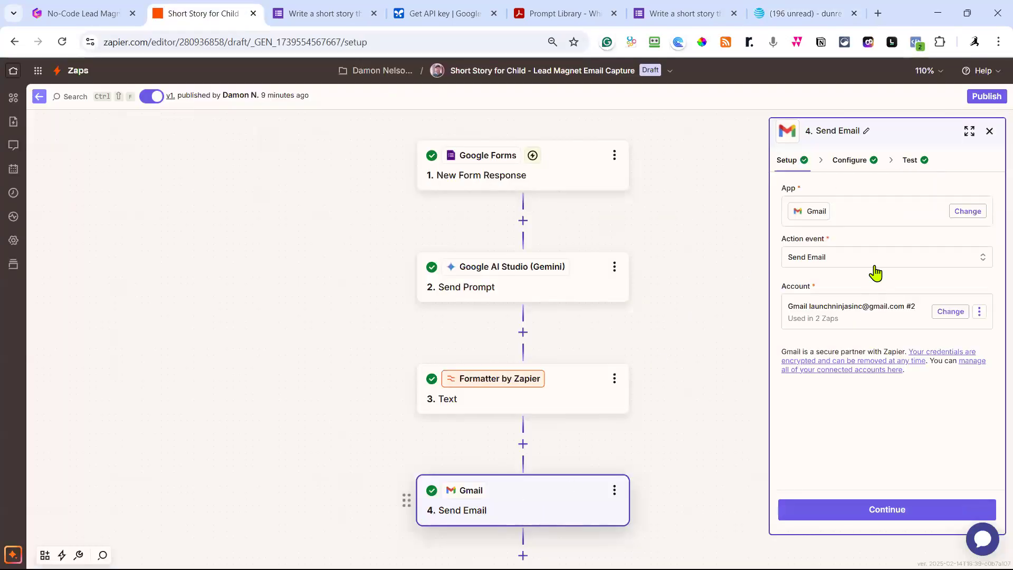
{"action": "left_click", "coordinate": [858, 163]}
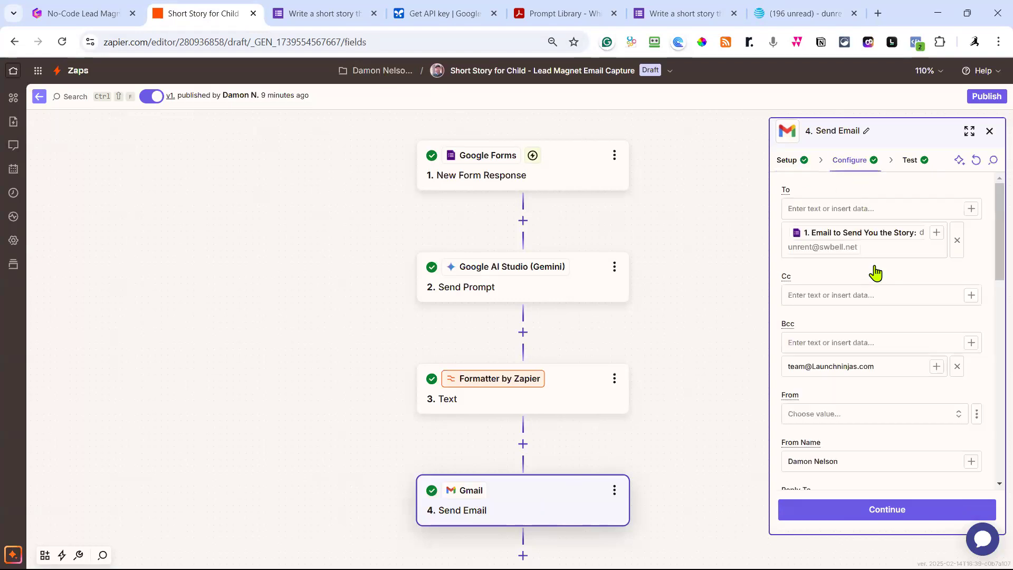
{"action": "scroll", "coordinate": [875, 271], "scroll_direction": "down", "scroll_amount": 10}
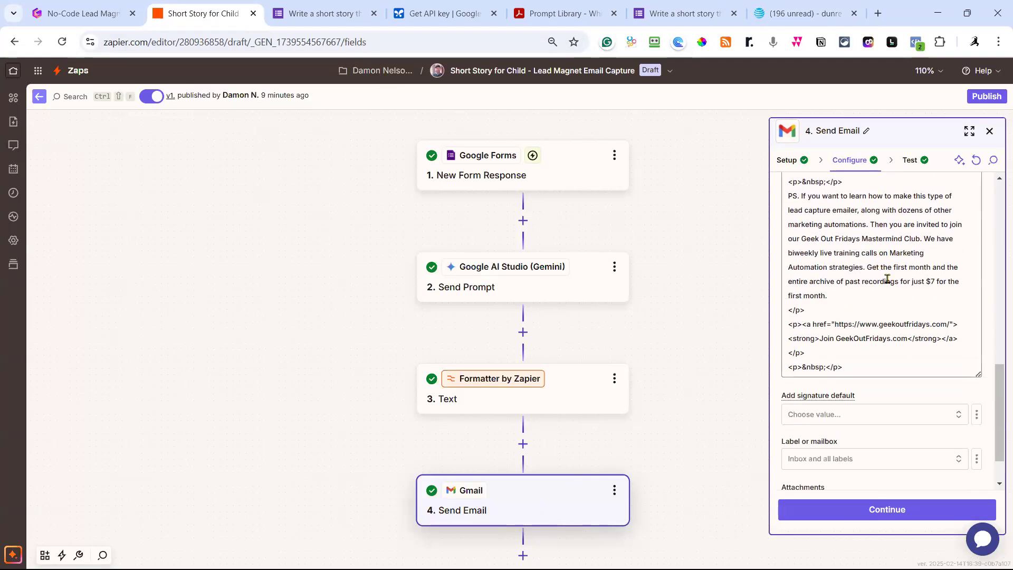
{"action": "scroll", "coordinate": [916, 310], "scroll_direction": "up", "scroll_amount": 1}
{"action": "scroll", "coordinate": [916, 310], "scroll_direction": "up", "scroll_amount": 2}
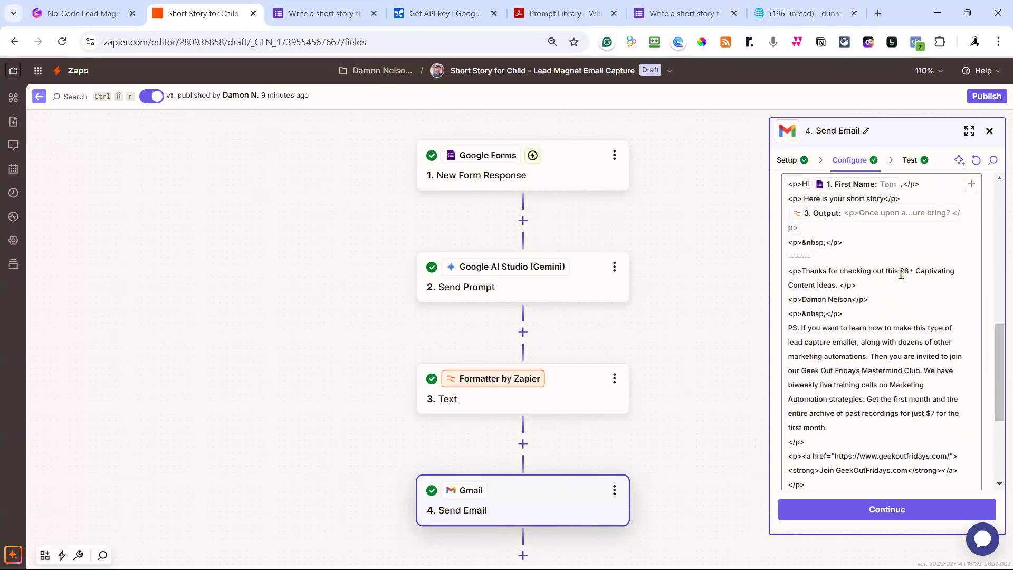
{"action": "left_click_drag", "start_coordinate": [900, 271], "coordinate": [837, 286]}
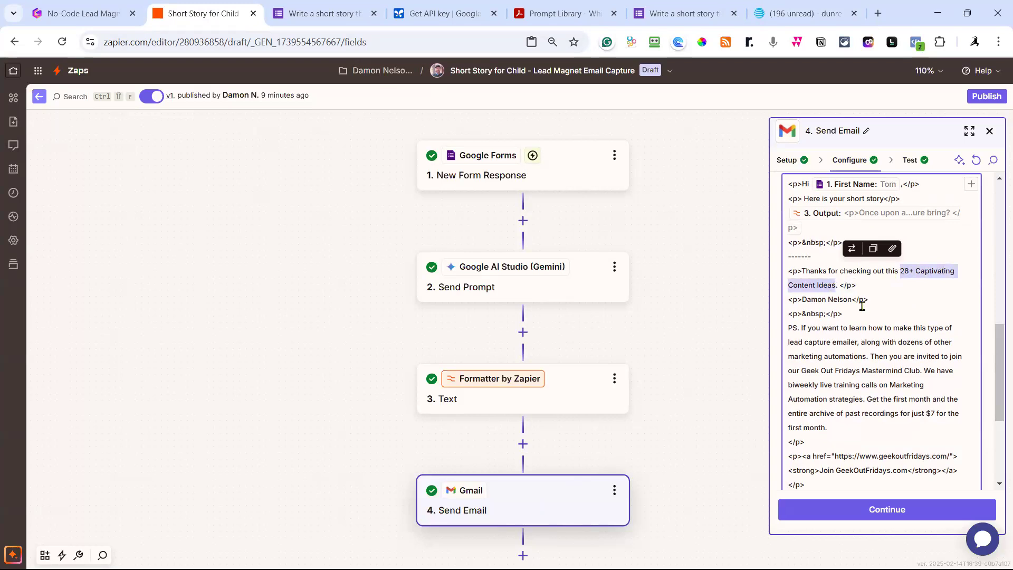
Replace it with 'Young Adult Short Story Creator. I hop eyou and your child enjoy this!' and retest.
{"action": "type", "text": "Young Adu"}
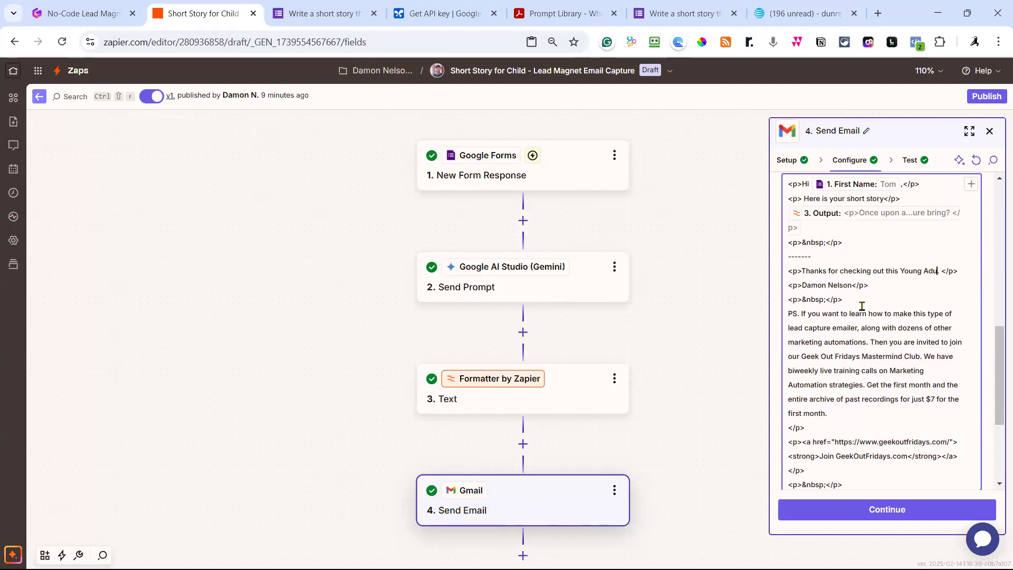
{"action": "type", "text": "lt "}
{"action": "type", "text": "Short Story"}
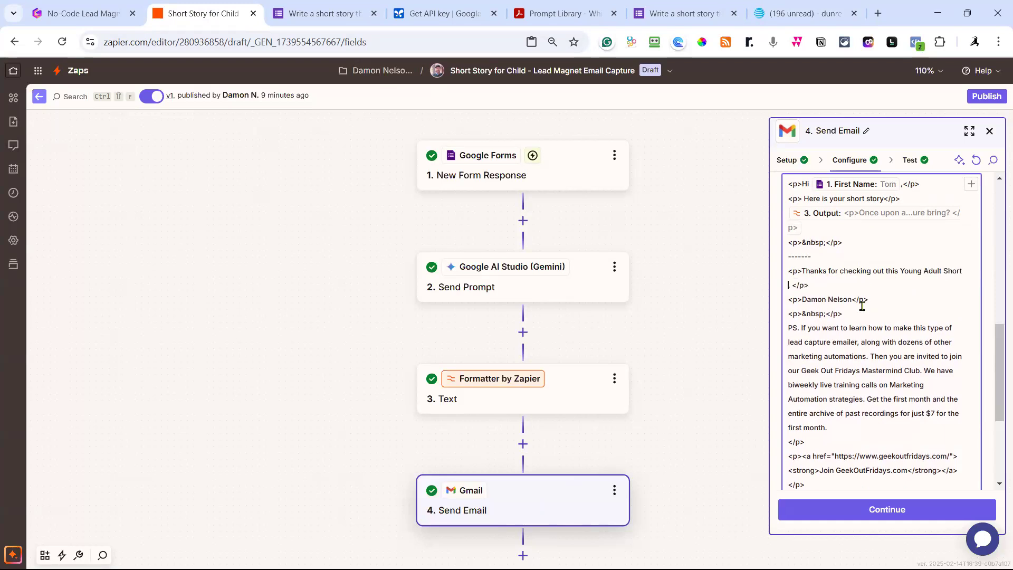
{"action": "type", "text": "Creaoti"}
{"action": "key", "text": "BackSpace"}
{"action": "key", "text": "BackSpace"}
{"action": "key", "text": "BackSpace"}
{"action": "key", "text": "BackSpace"}
{"action": "type", "text": "tor. "}
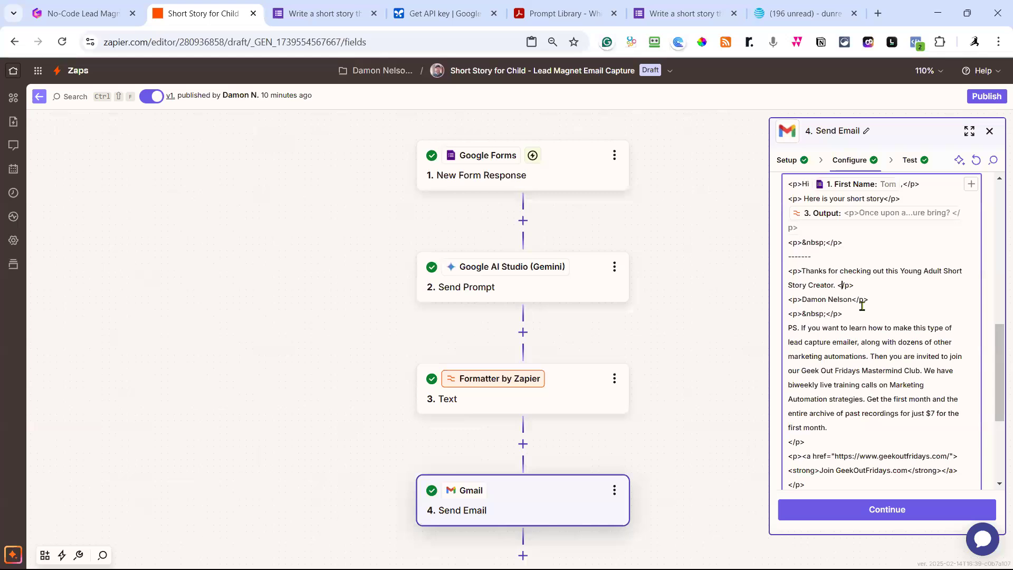
{"action": "type", "text": "I hop eyou and your child enjo"}
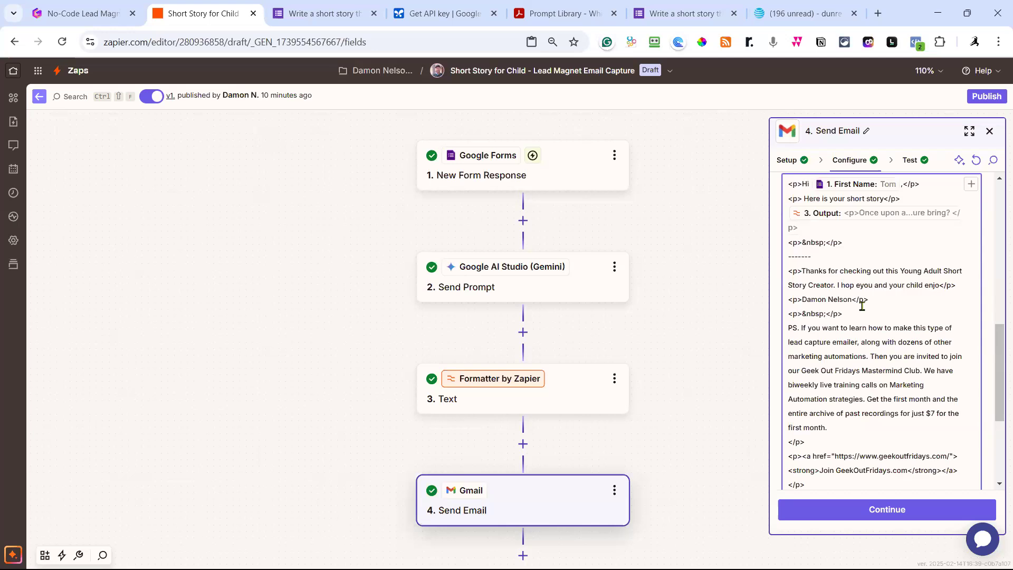
{"action": "type", "text": "y this!"}
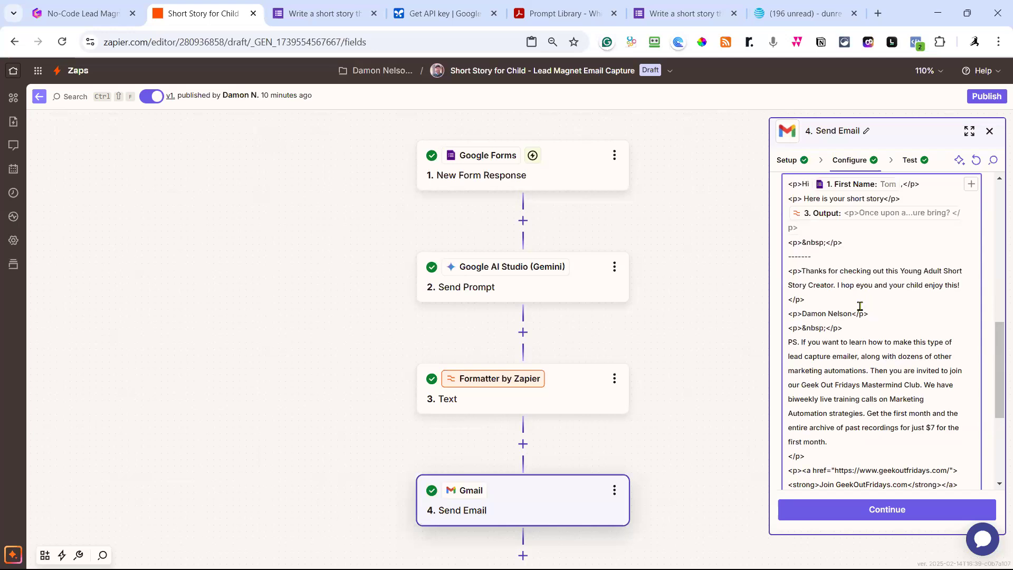
{"action": "left_click", "coordinate": [915, 507]}
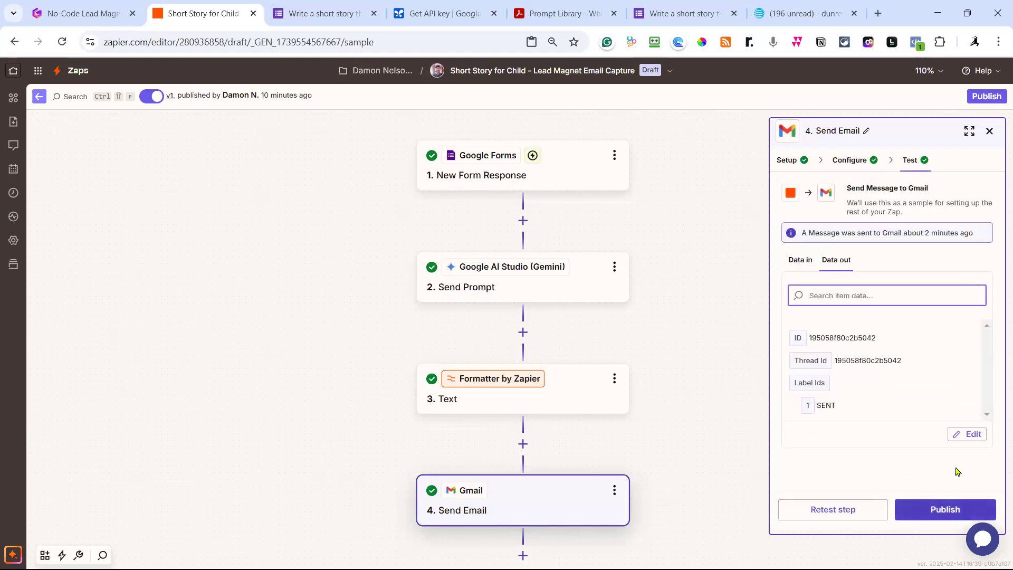
{"action": "left_click", "coordinate": [855, 513]}
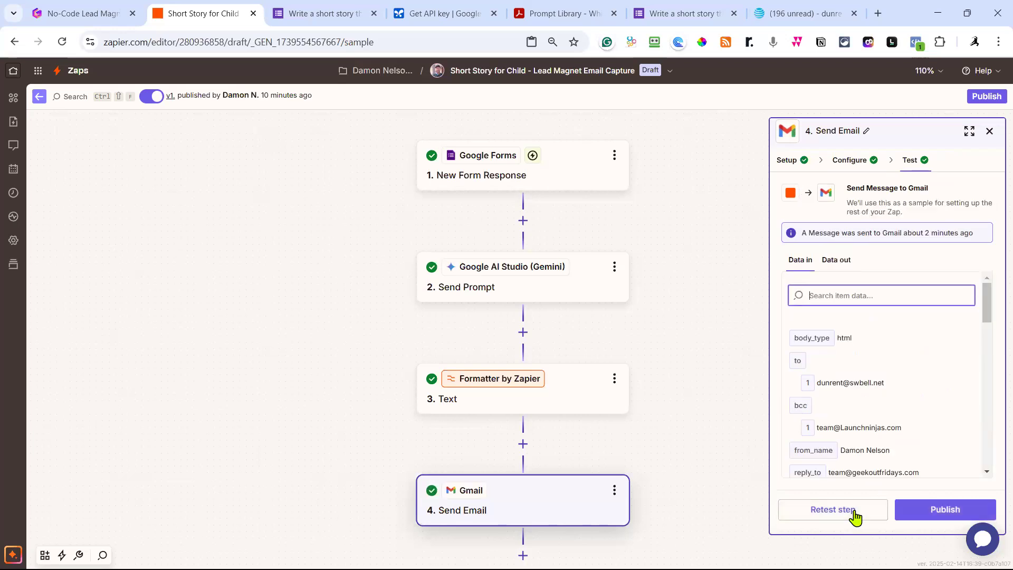
Reload Yahoo Mail and read the new short story email's Young Adult Short Story Creator closing line.
{"action": "left_click", "coordinate": [803, 21]}
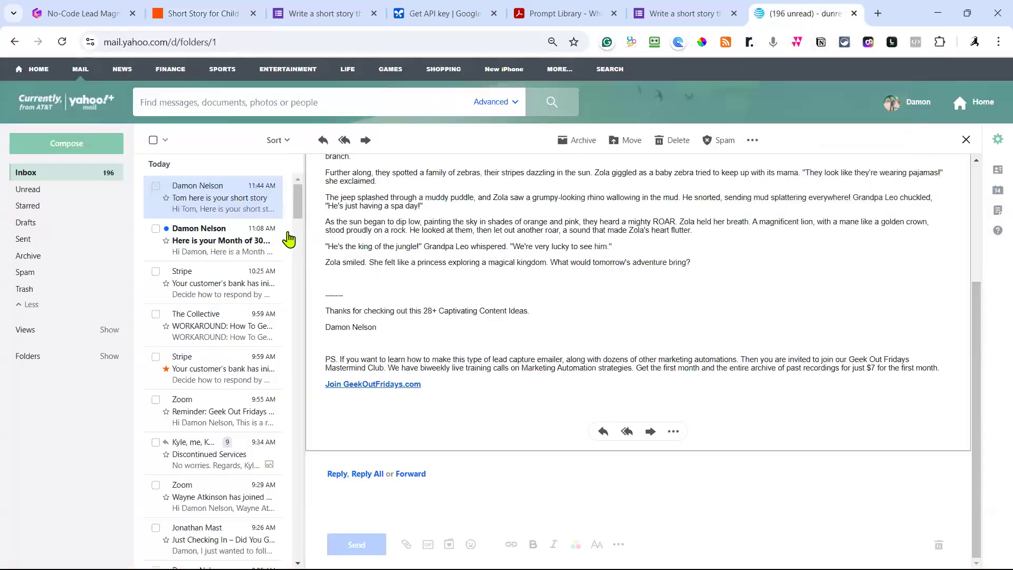
{"action": "left_click", "coordinate": [241, 244]}
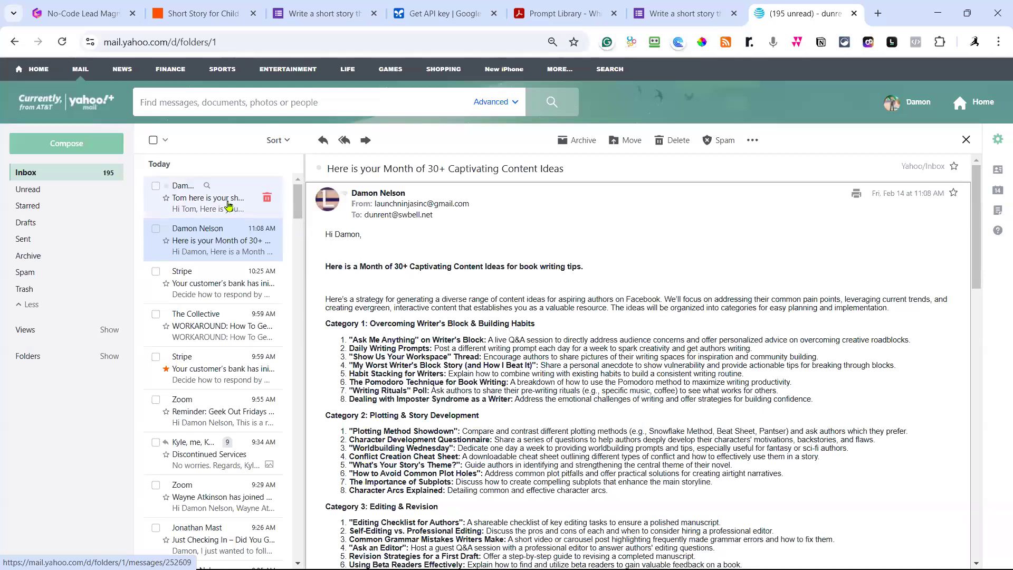
{"action": "left_click", "coordinate": [64, 46]}
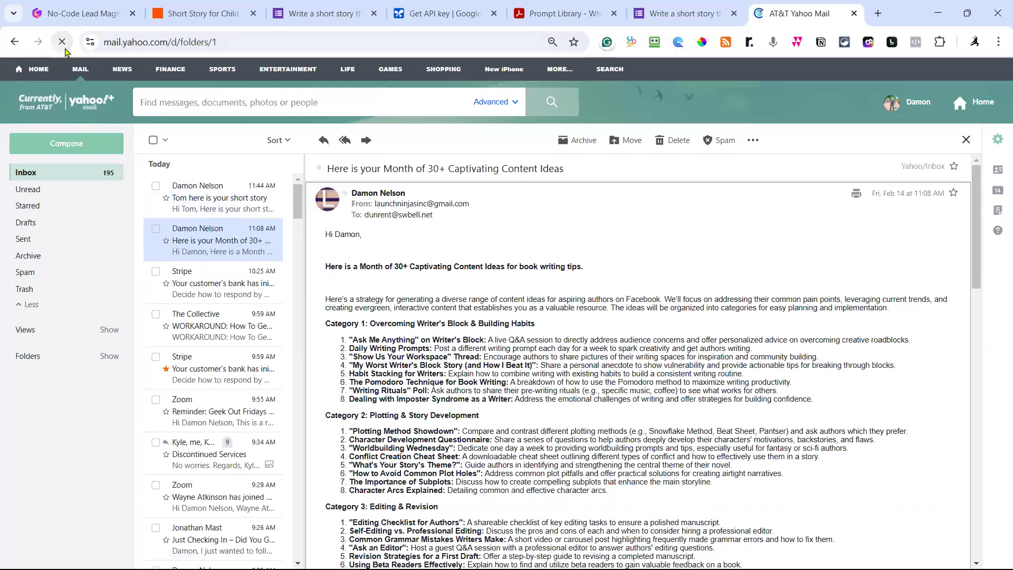
{"action": "left_click", "coordinate": [213, 213]}
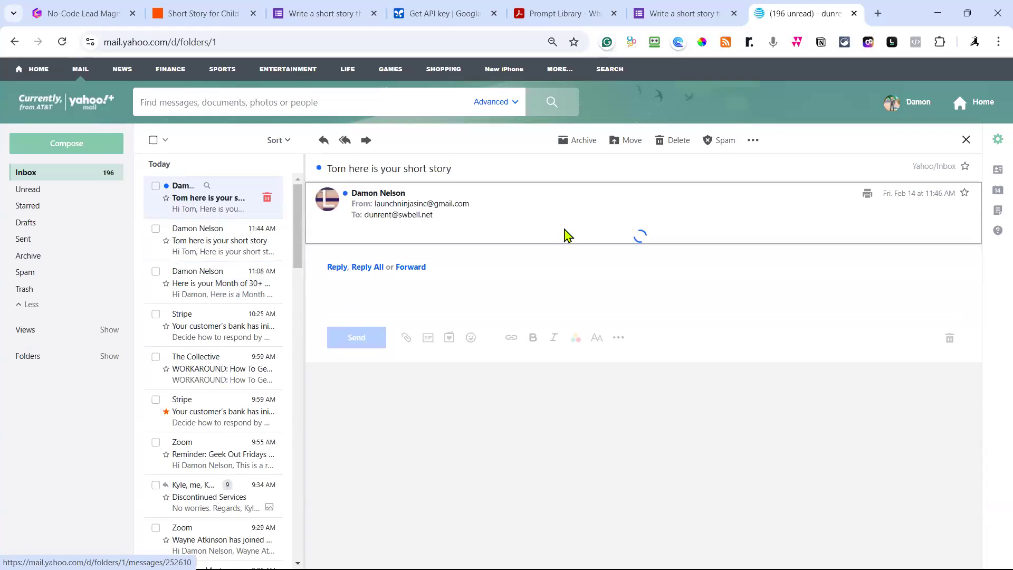
{"action": "scroll", "coordinate": [615, 301], "scroll_direction": "down", "scroll_amount": 3}
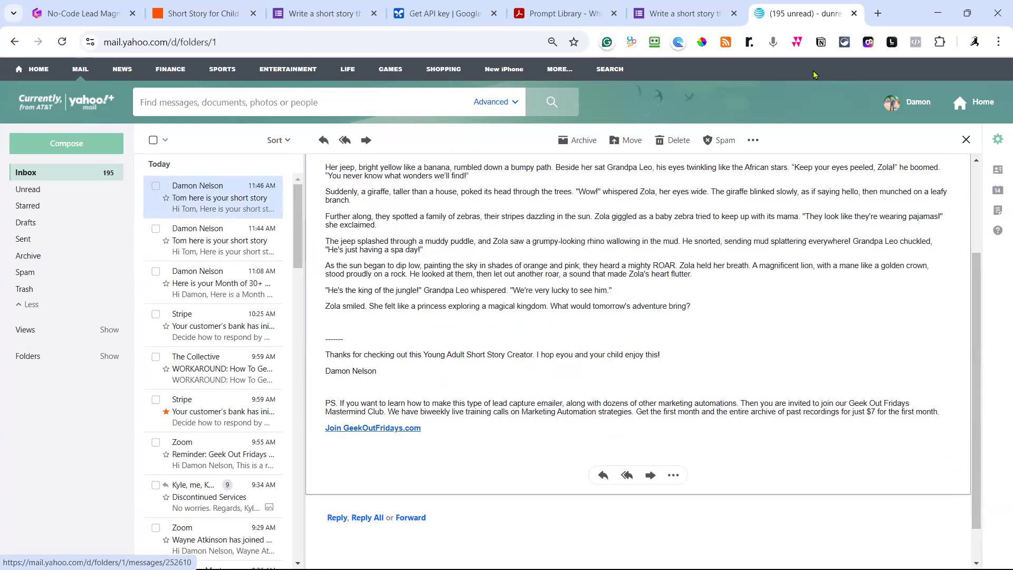
{"action": "left_click", "coordinate": [228, 18]}
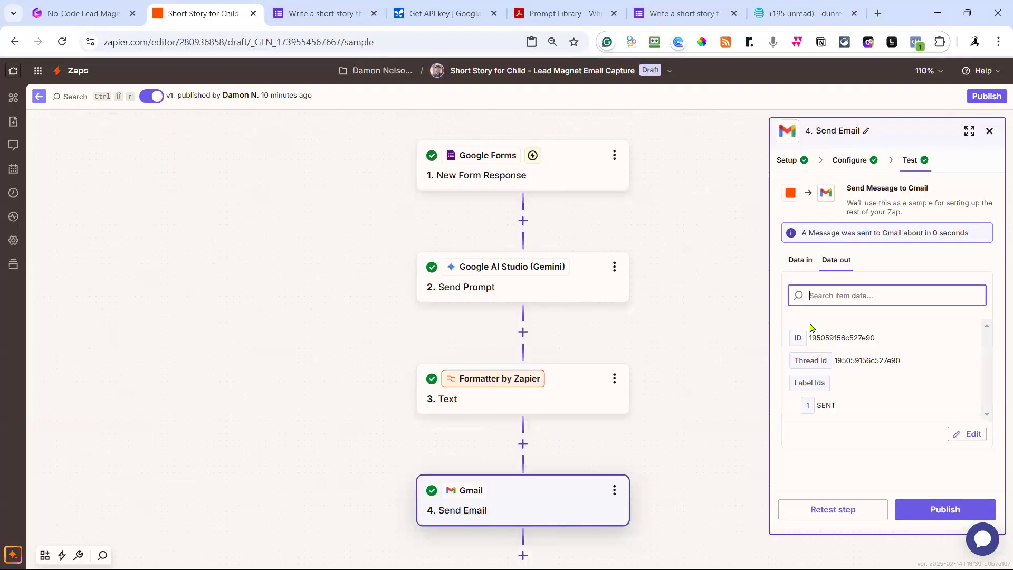
Correct 'hop eyou' to 'hope you' in the Gmail body and send another test email.
{"action": "left_click", "coordinate": [530, 505]}
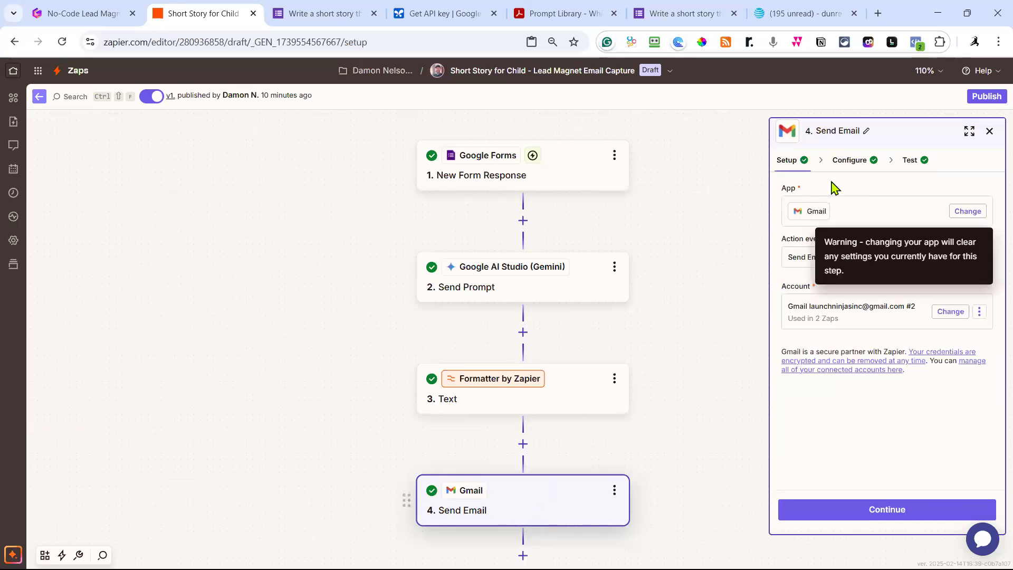
{"action": "left_click", "coordinate": [852, 161]}
{"action": "scroll", "coordinate": [907, 290], "scroll_direction": "down", "scroll_amount": 10}
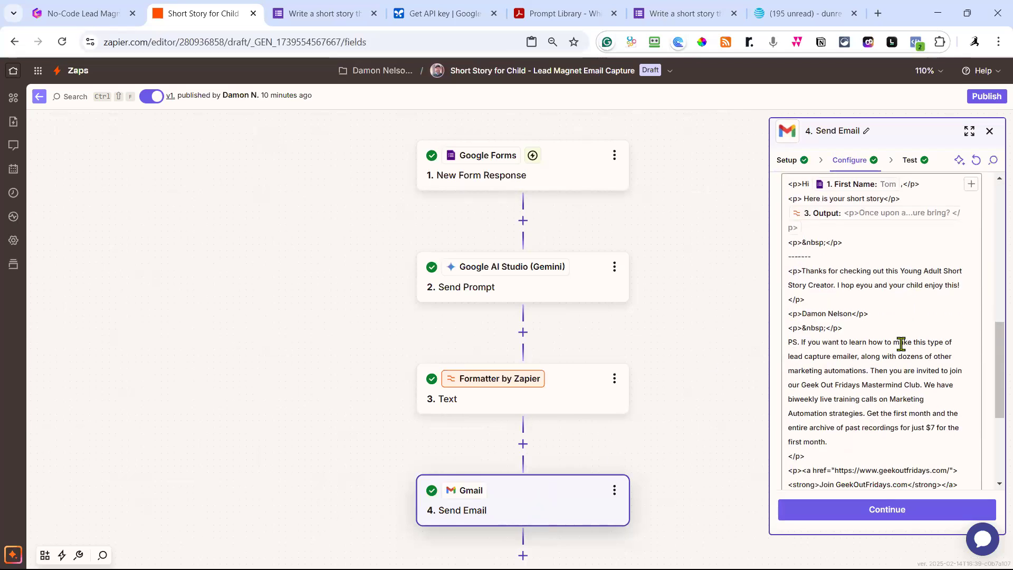
{"action": "left_click", "coordinate": [857, 287]}
{"action": "key", "text": "BackSpace"}
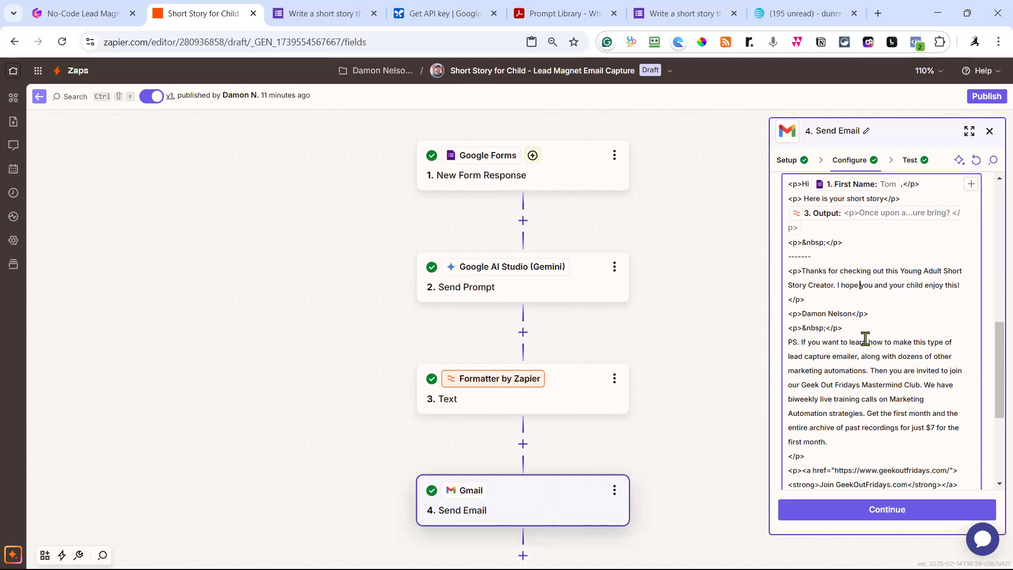
{"action": "left_click", "coordinate": [878, 511]}
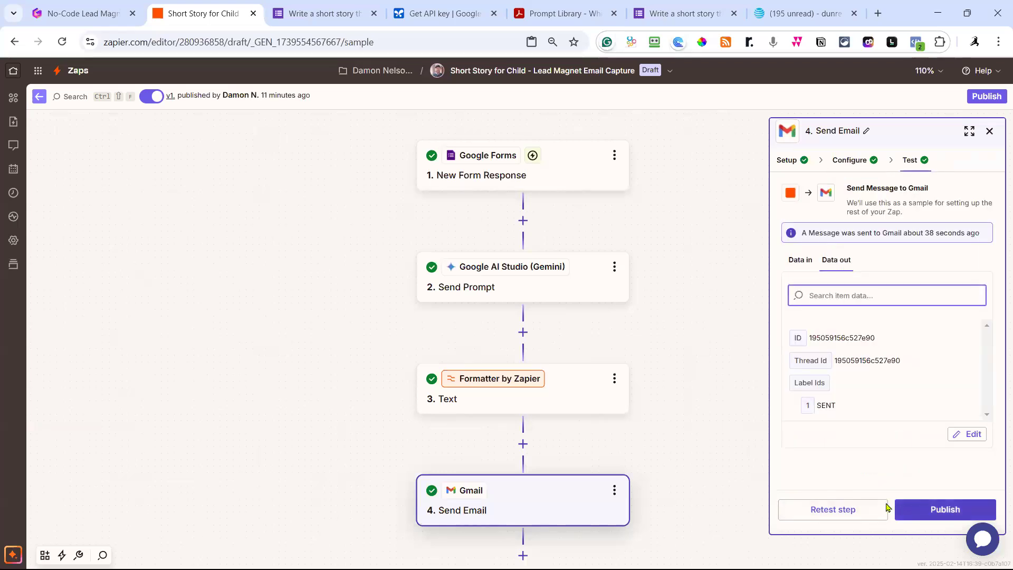
{"action": "left_click", "coordinate": [859, 509]}
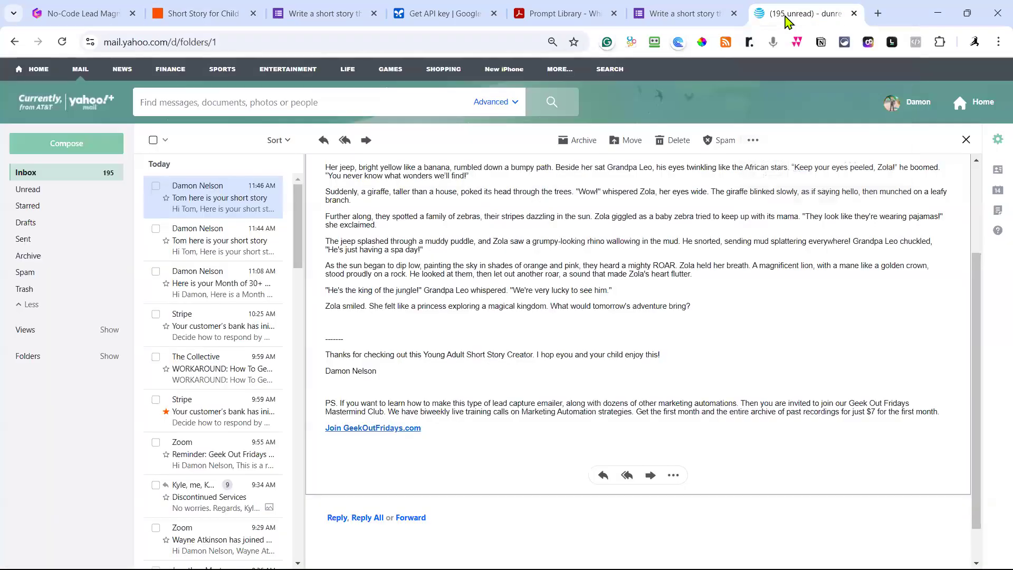
Reload Yahoo Mail and read the newest email, confirming 'I hope you and your child enjoy this!'.
{"action": "left_click", "coordinate": [789, 22]}
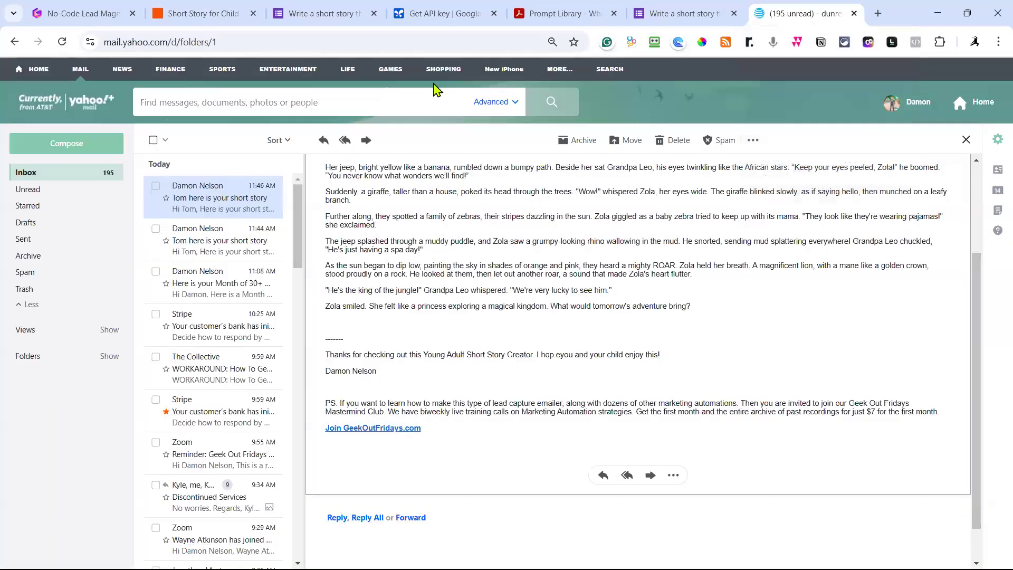
{"action": "left_click", "coordinate": [62, 43]}
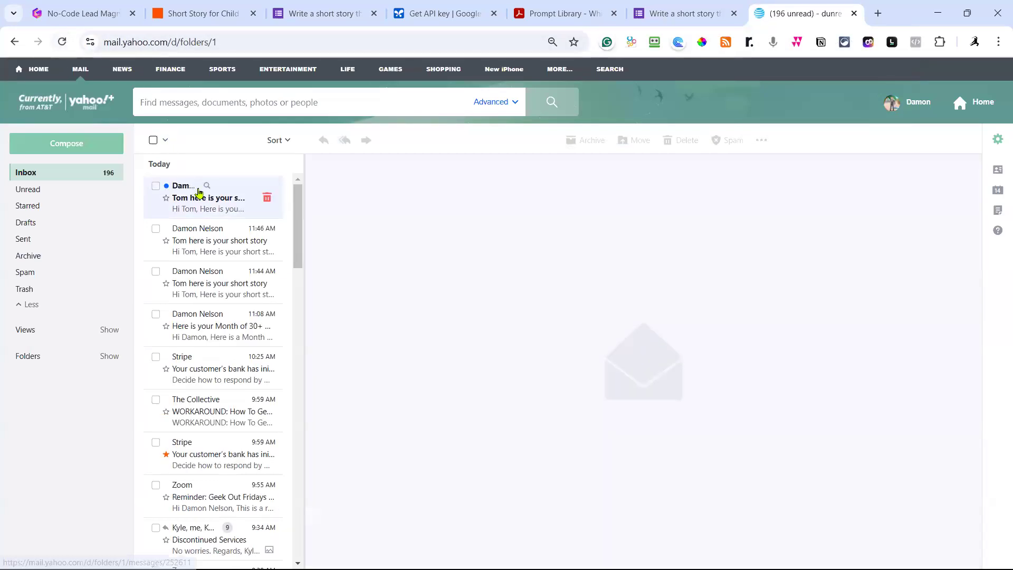
{"action": "left_click", "coordinate": [199, 192]}
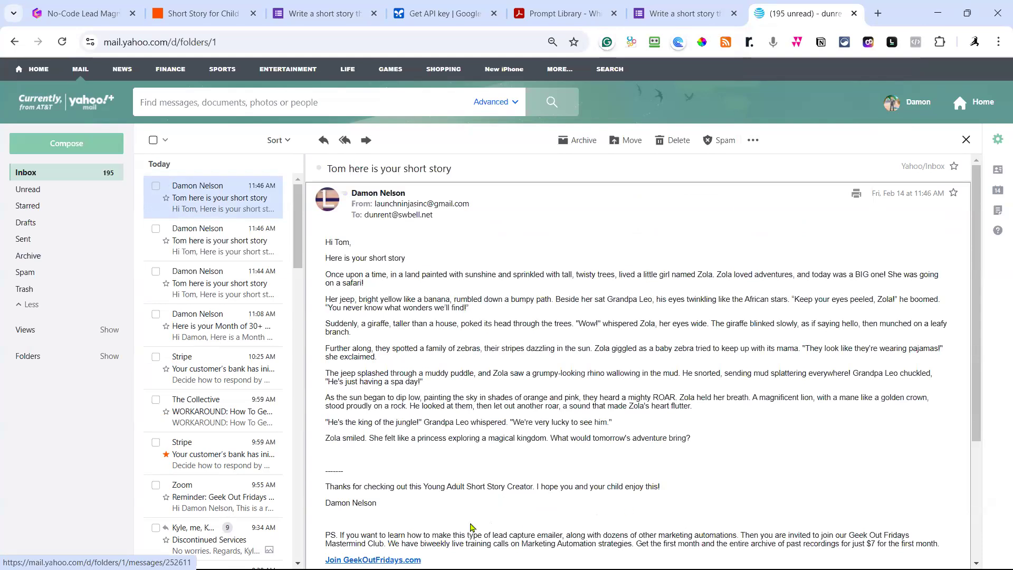
{"action": "scroll", "coordinate": [465, 496], "scroll_direction": "down", "scroll_amount": 3}
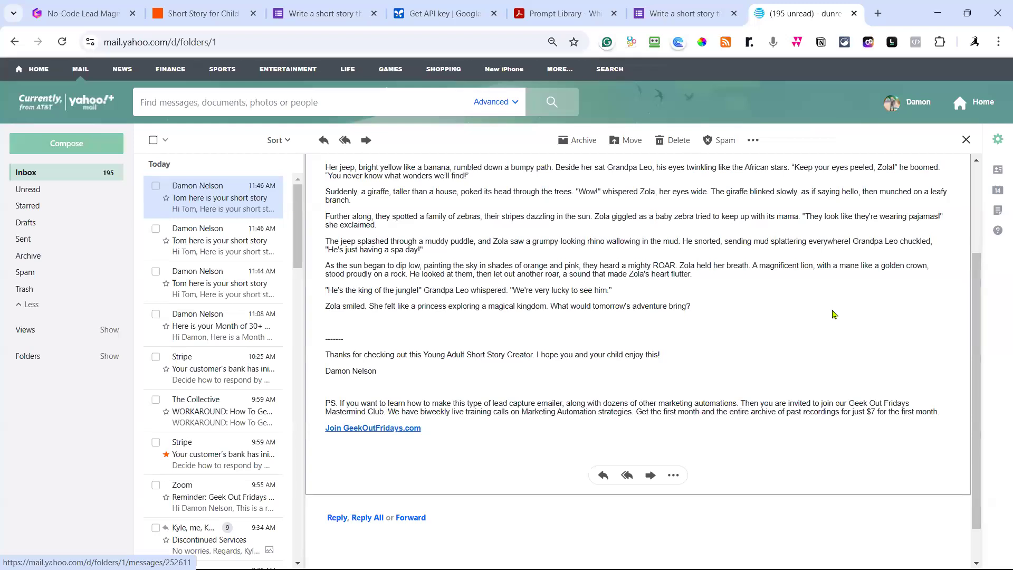
{"action": "scroll", "coordinate": [793, 352], "scroll_direction": "up", "scroll_amount": 5}
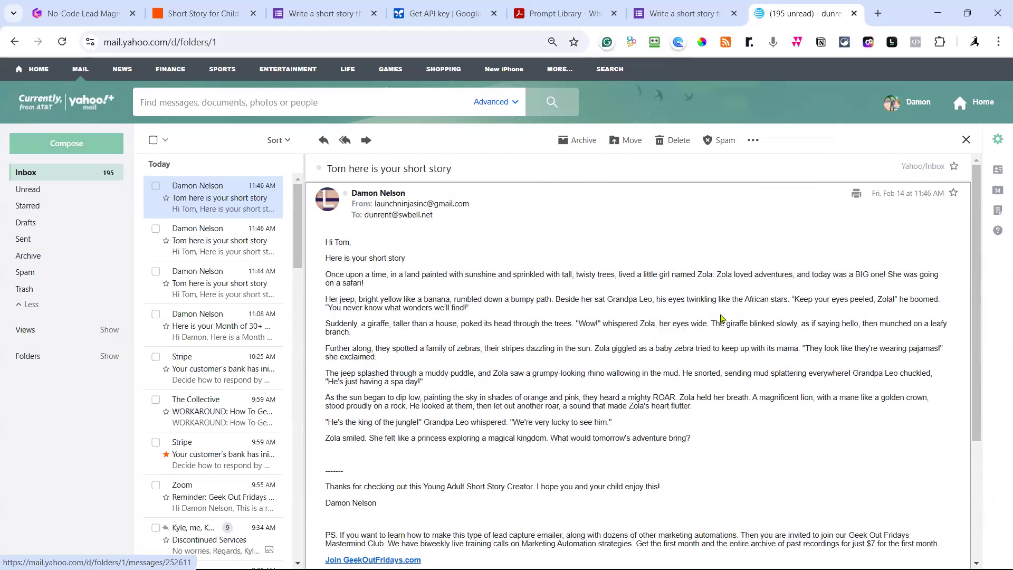
{"action": "scroll", "coordinate": [723, 316], "scroll_direction": "down", "scroll_amount": 3}
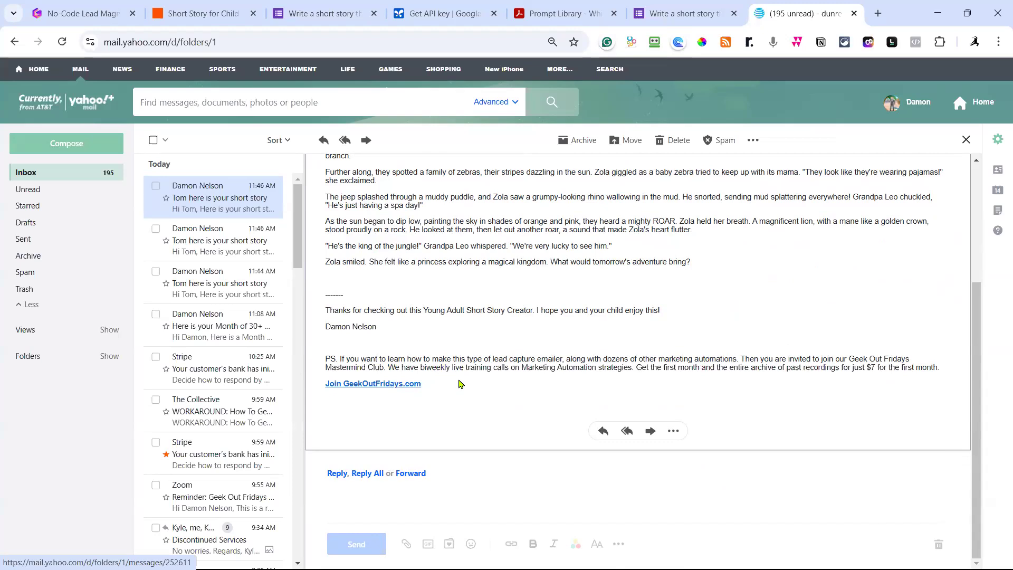
{"action": "scroll", "coordinate": [460, 385], "scroll_direction": "up", "scroll_amount": 3}
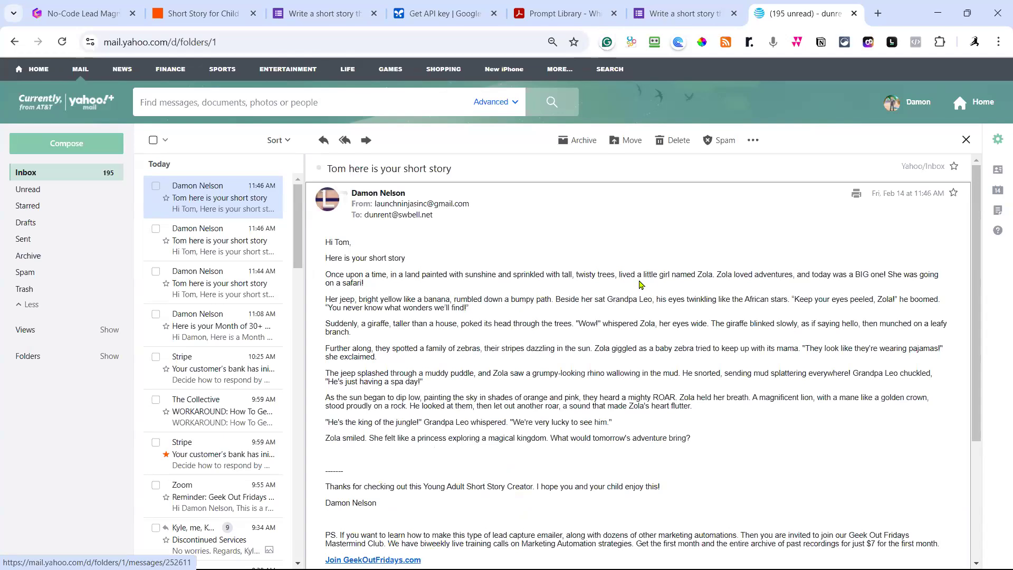
{"action": "scroll", "coordinate": [641, 295], "scroll_direction": "down", "scroll_amount": 3}
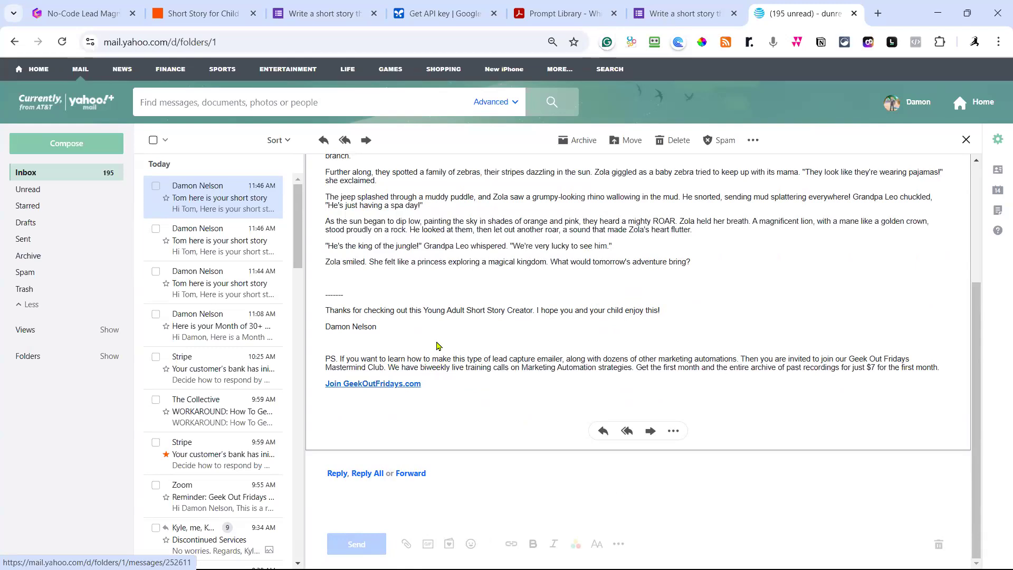
{"action": "scroll", "coordinate": [480, 313], "scroll_direction": "up", "scroll_amount": 2}
{"action": "scroll", "coordinate": [491, 343], "scroll_direction": "down", "scroll_amount": 2}
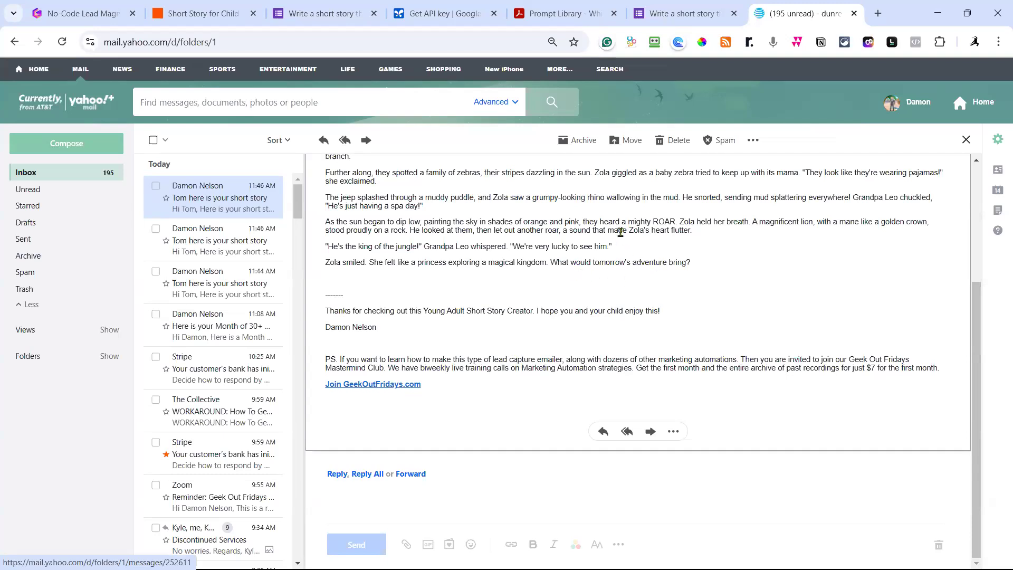
{"action": "scroll", "coordinate": [592, 320], "scroll_direction": "up", "scroll_amount": 3}
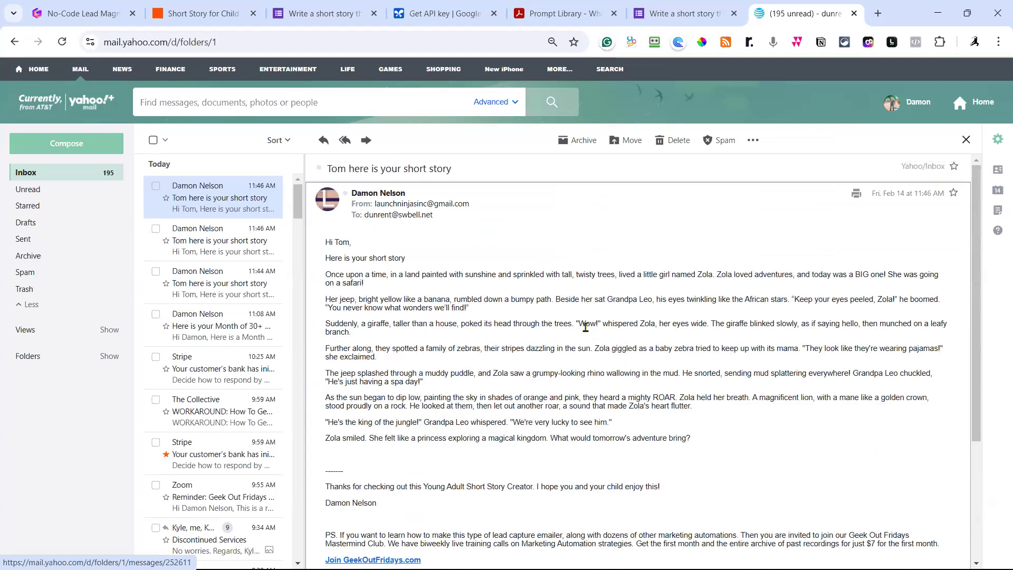
{"action": "scroll", "coordinate": [585, 327], "scroll_direction": "down", "scroll_amount": 3}
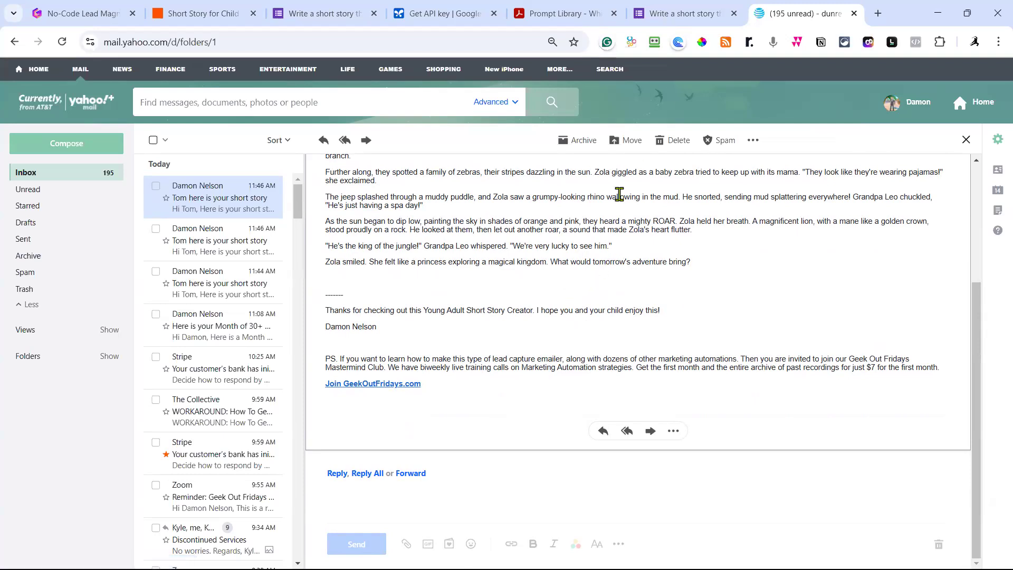
Review the story form's questions in Google Forms, then go back to the four-step Zap.
{"action": "left_click", "coordinate": [202, 19]}
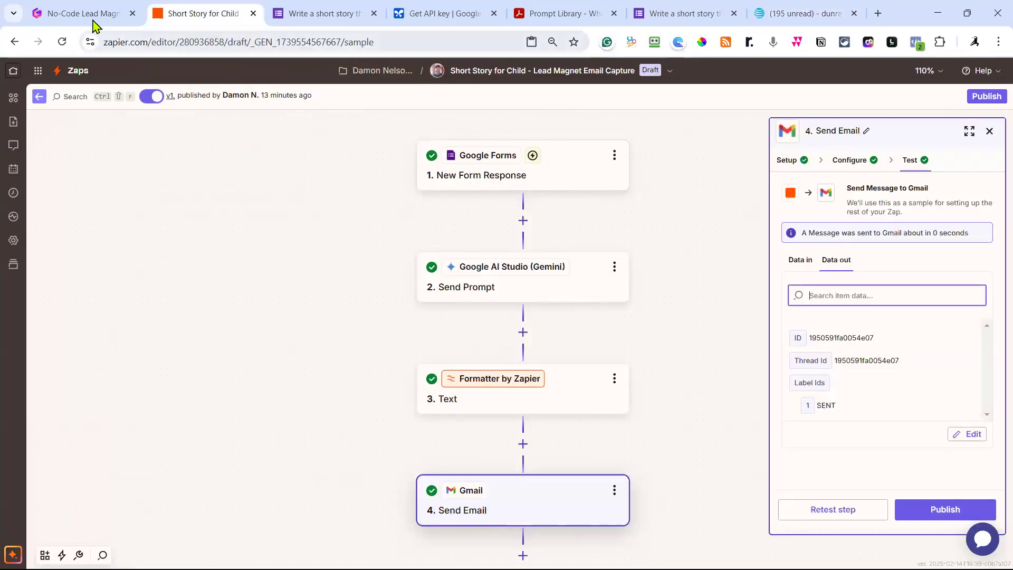
{"action": "mouse_move", "coordinate": [98, 23]}
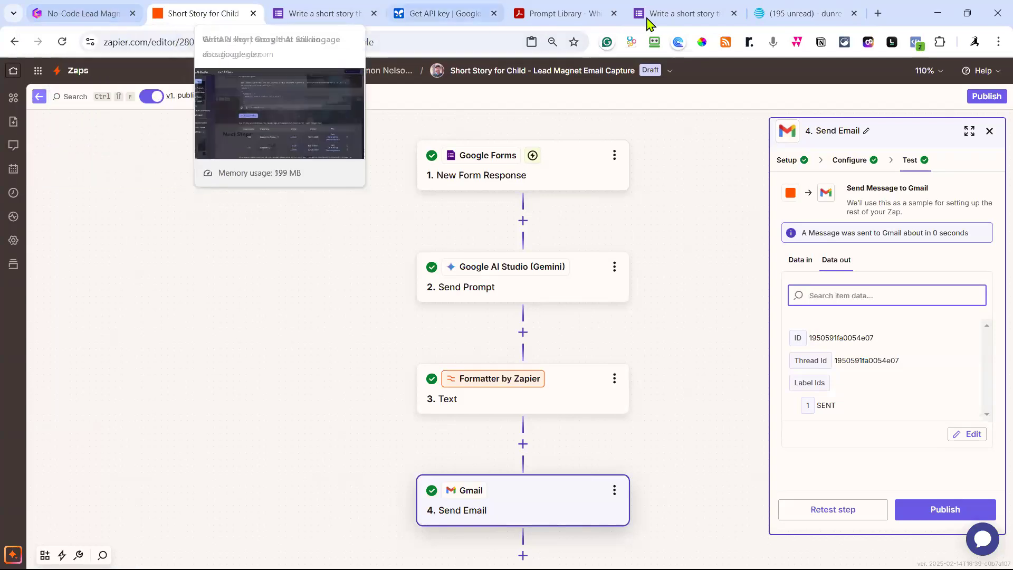
{"action": "mouse_move", "coordinate": [659, 19]}
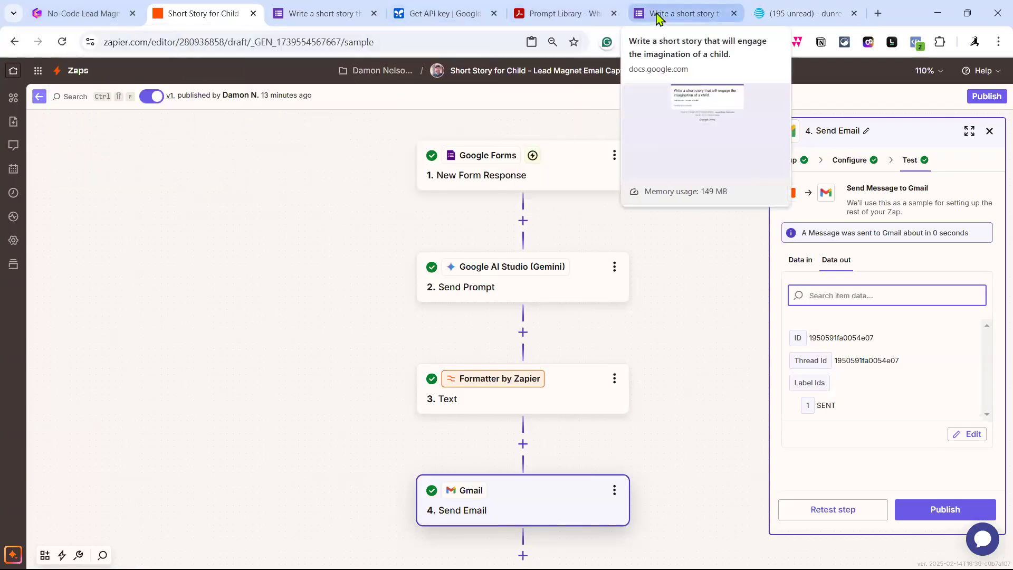
{"action": "left_click", "coordinate": [658, 19]}
{"action": "left_click", "coordinate": [340, 19]}
{"action": "scroll", "coordinate": [486, 203], "scroll_direction": "down", "scroll_amount": 1}
{"action": "scroll", "coordinate": [491, 213], "scroll_direction": "up", "scroll_amount": 1}
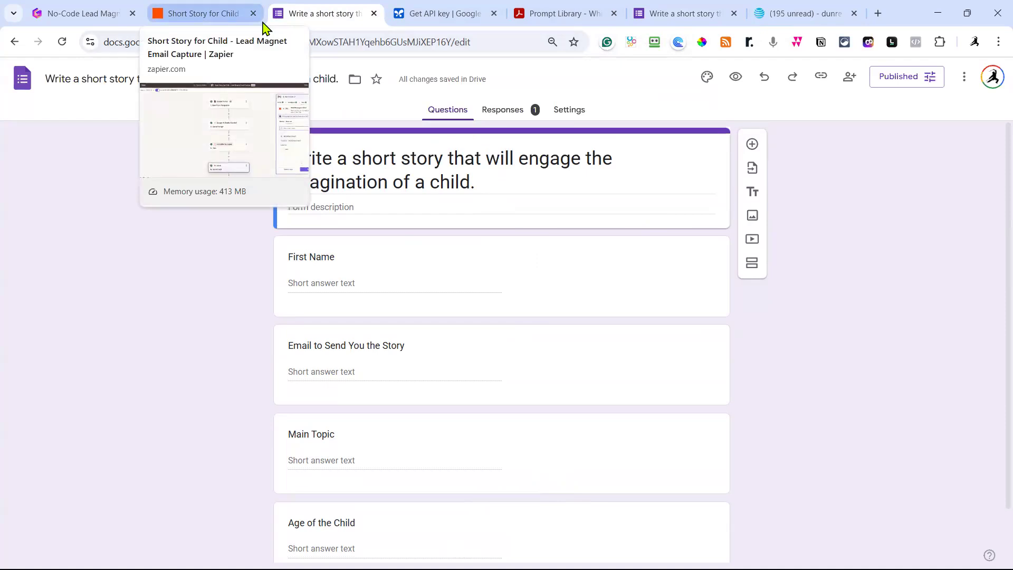
{"action": "left_click", "coordinate": [227, 11]}
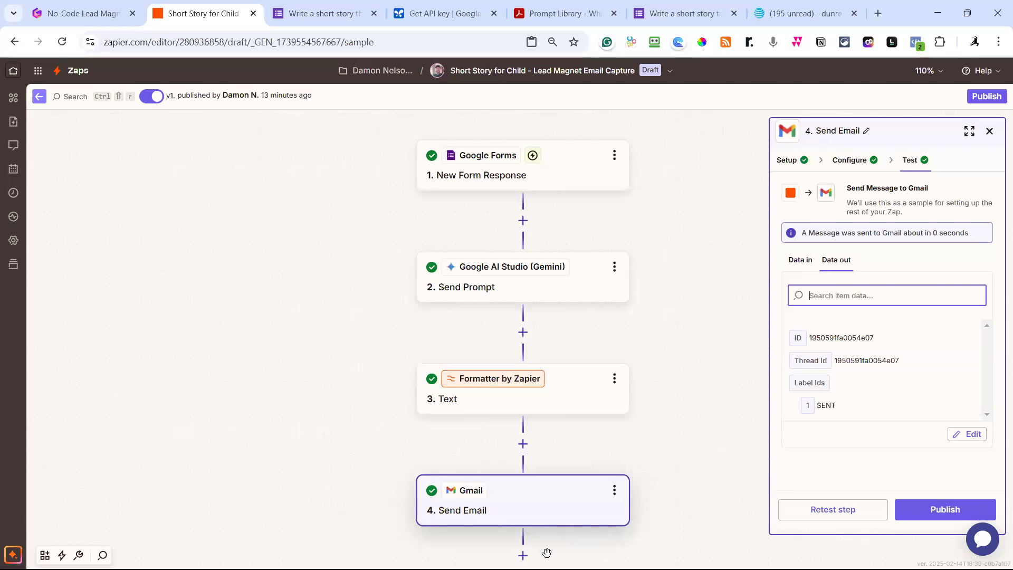
{"action": "left_click", "coordinate": [523, 555]}
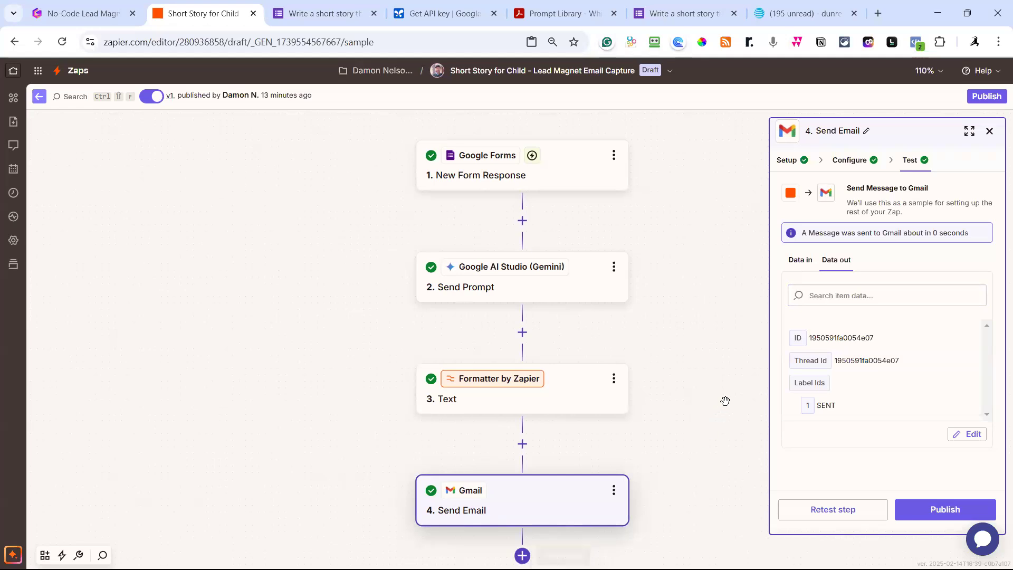
{"action": "scroll", "coordinate": [734, 393], "scroll_direction": "down", "scroll_amount": 2}
Add a fifth rasa.io step using Create or Update Person with the team rasa.io account.
{"action": "left_click", "coordinate": [523, 457]}
{"action": "type", "text": "rasa"}
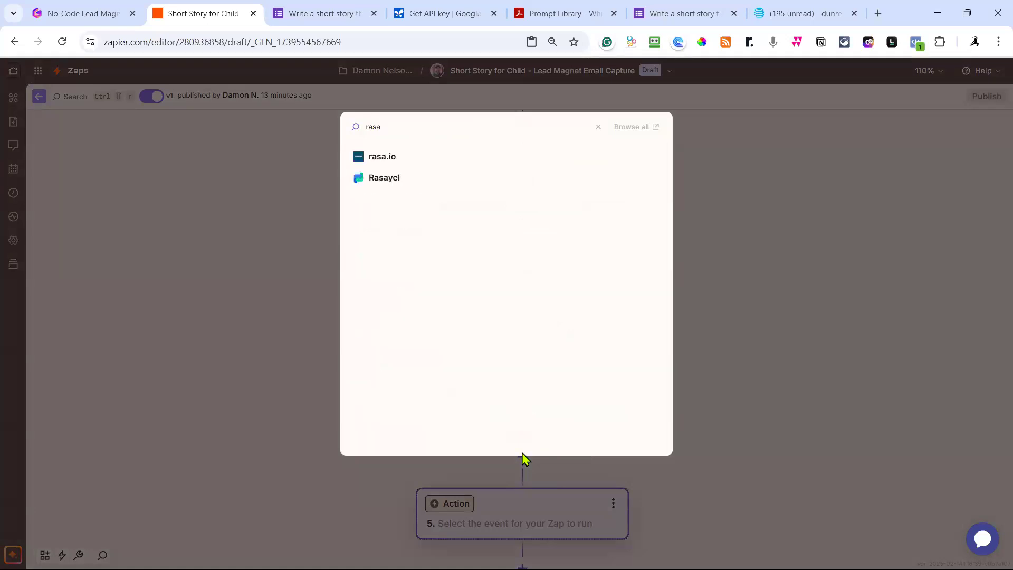
{"action": "left_click", "coordinate": [378, 159]}
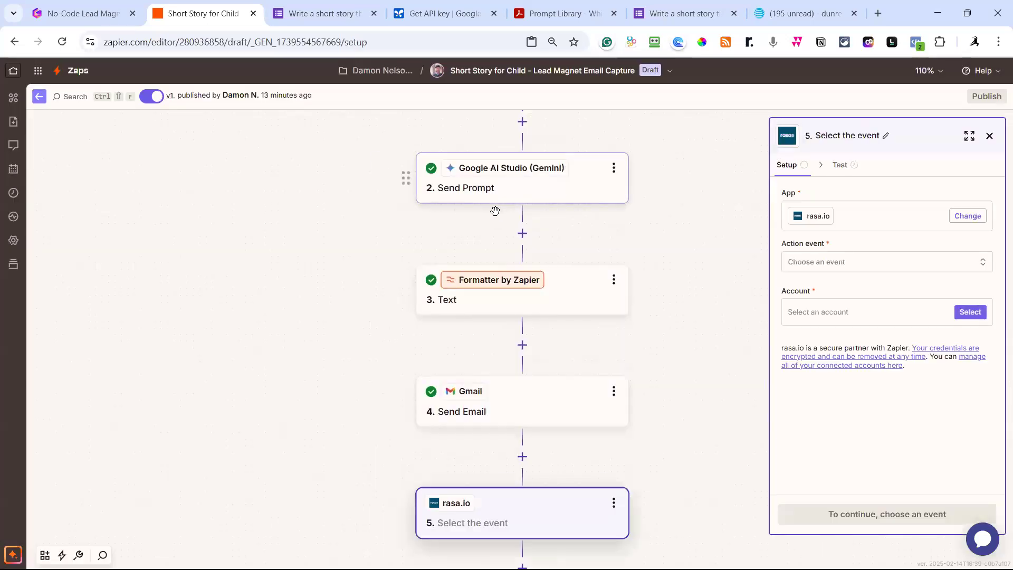
{"action": "left_click", "coordinate": [850, 270]}
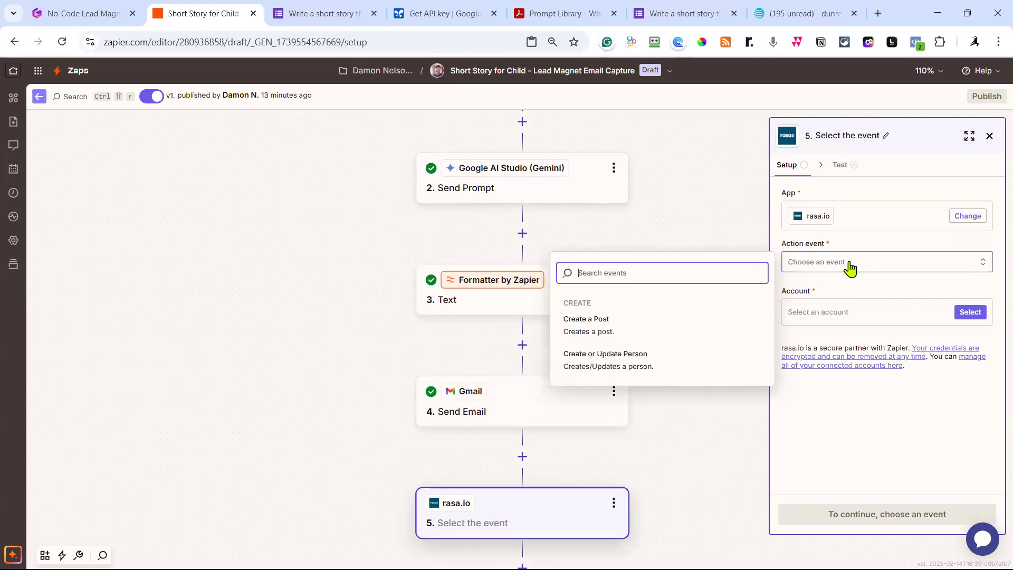
{"action": "left_click", "coordinate": [641, 365]}
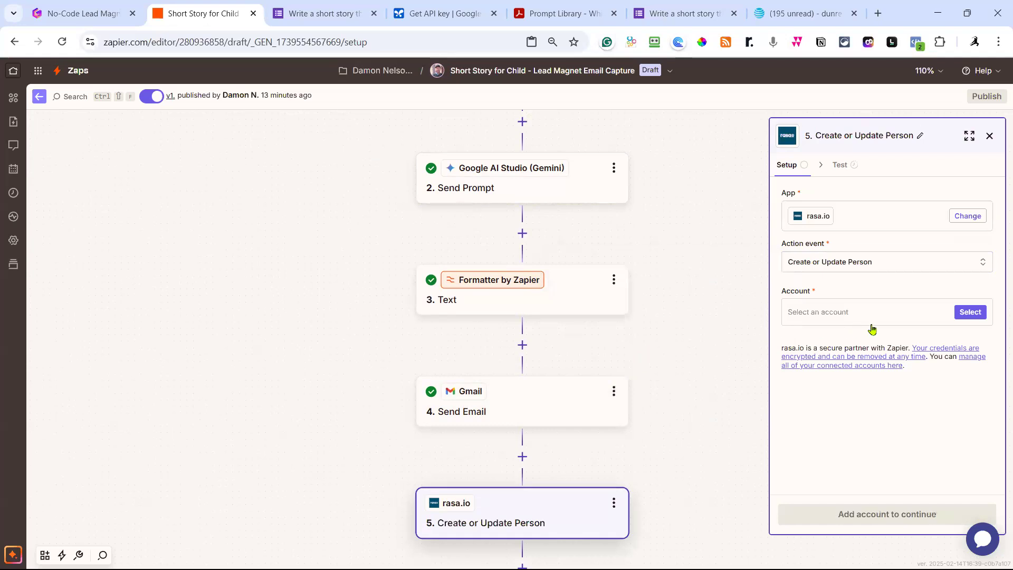
{"action": "left_click", "coordinate": [968, 315]}
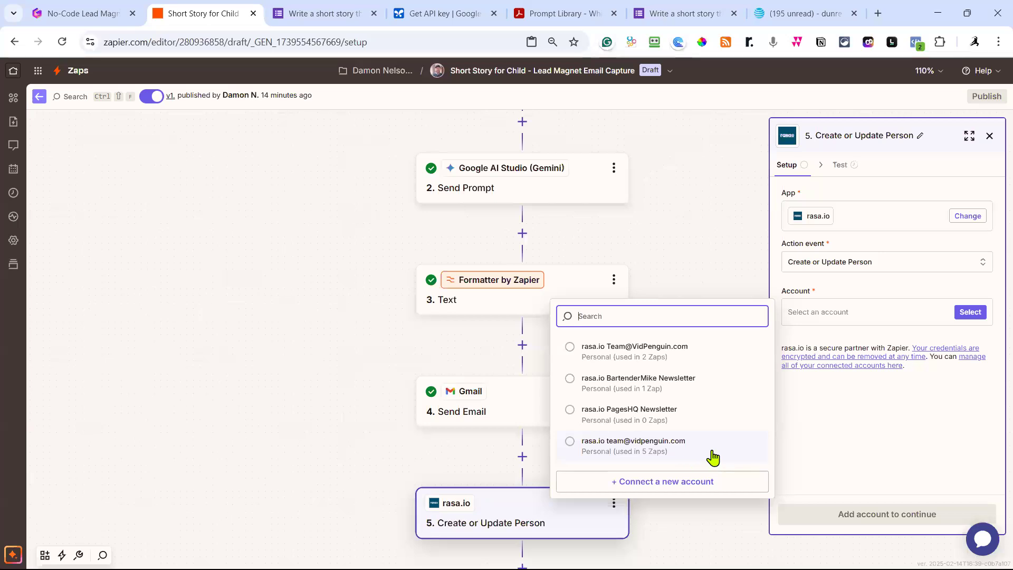
{"action": "left_click", "coordinate": [640, 446]}
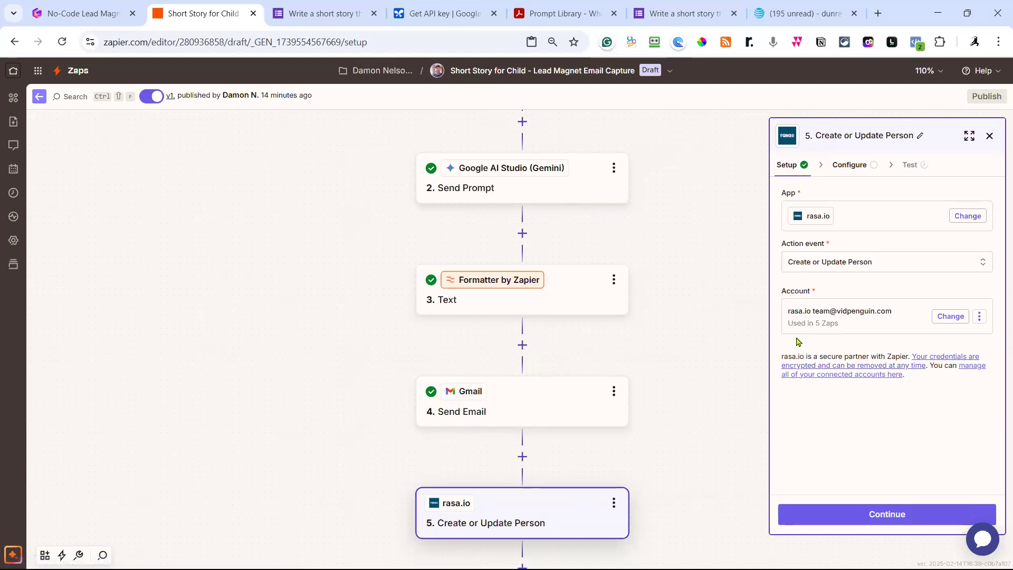
Map the form's email answer to Email and its First Name answer to first_name.
{"action": "left_click", "coordinate": [877, 512]}
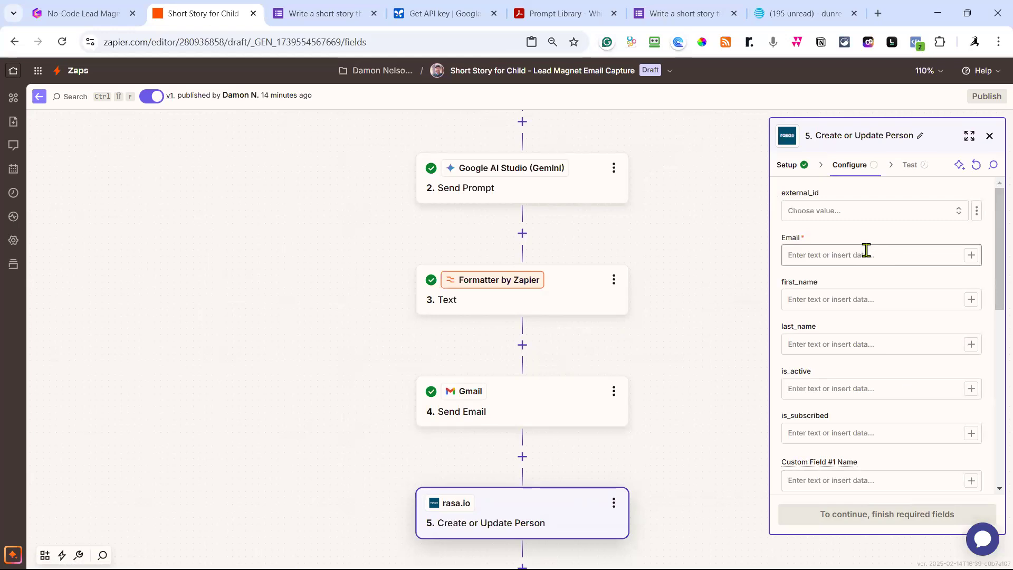
{"action": "left_click", "coordinate": [972, 257]}
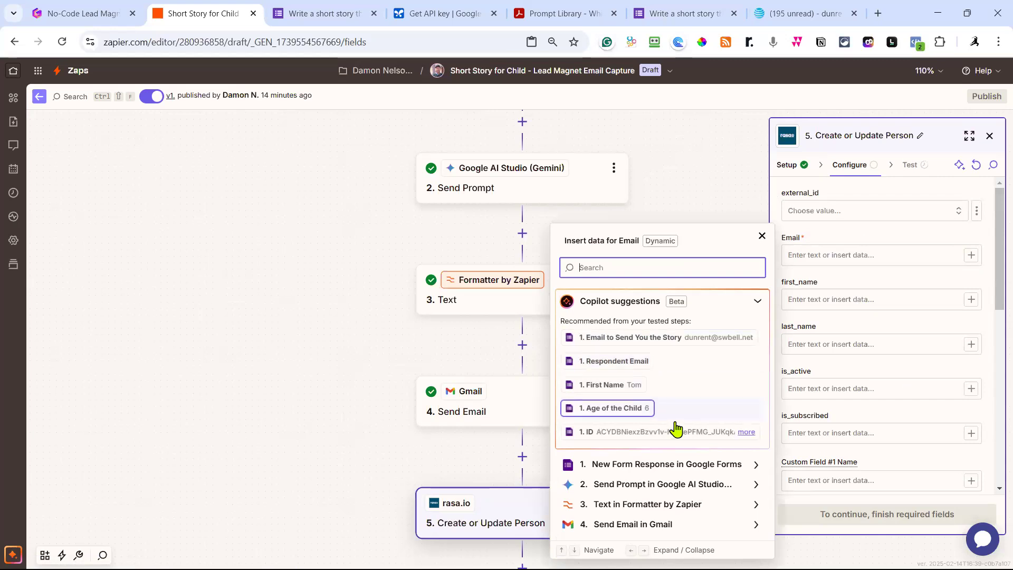
{"action": "left_click", "coordinate": [659, 338]}
{"action": "left_click", "coordinate": [855, 316]}
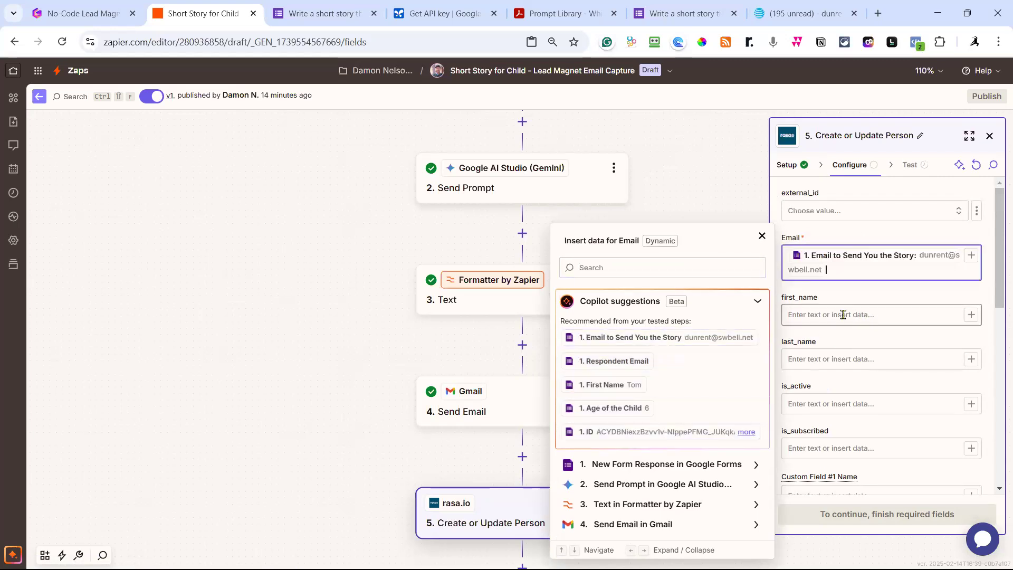
{"action": "left_click", "coordinate": [971, 314]}
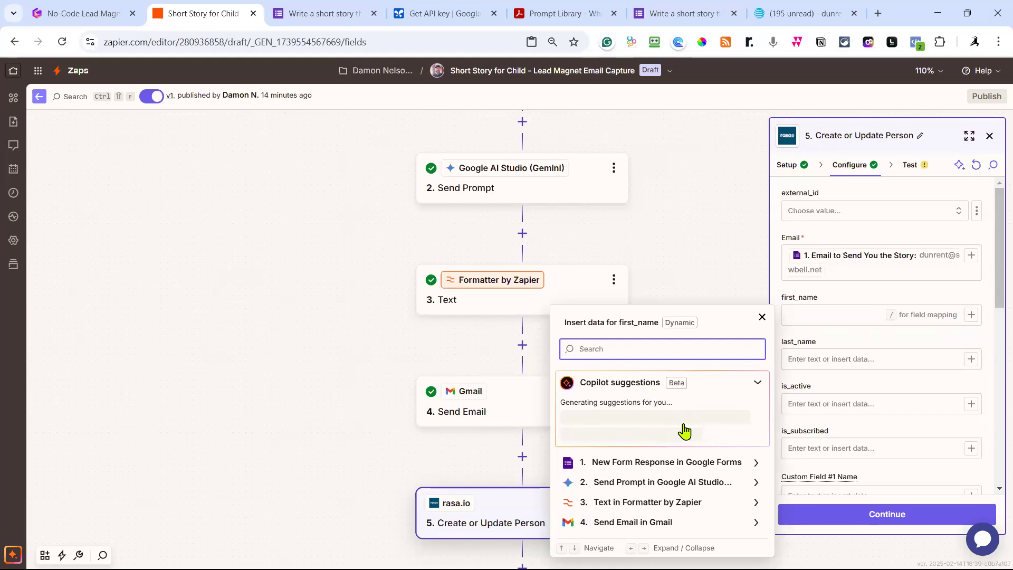
{"action": "left_click", "coordinate": [631, 339]}
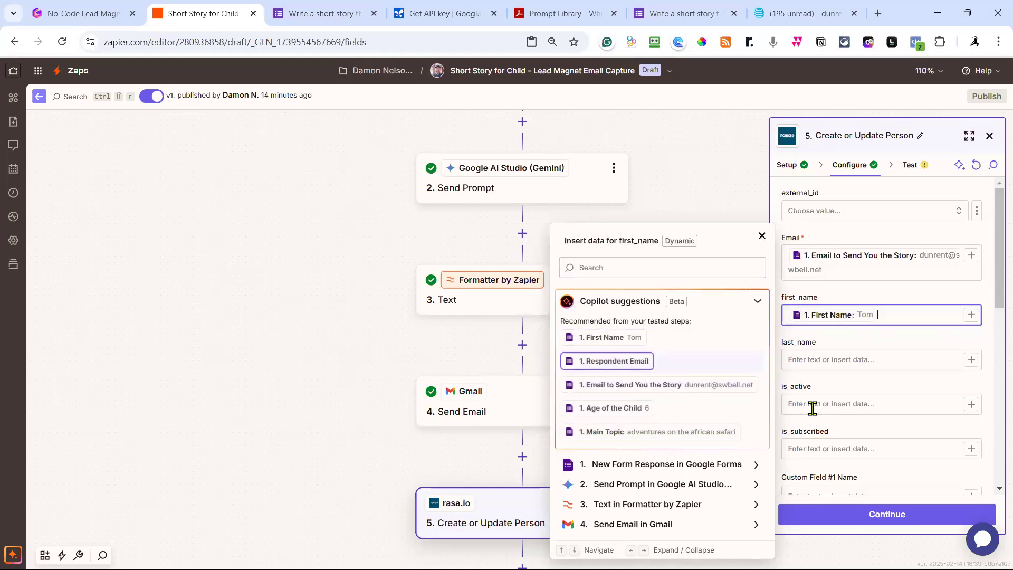
Leave is_active and the remaining rasa.io fields blank and move on to testing.
{"action": "left_click", "coordinate": [843, 340]}
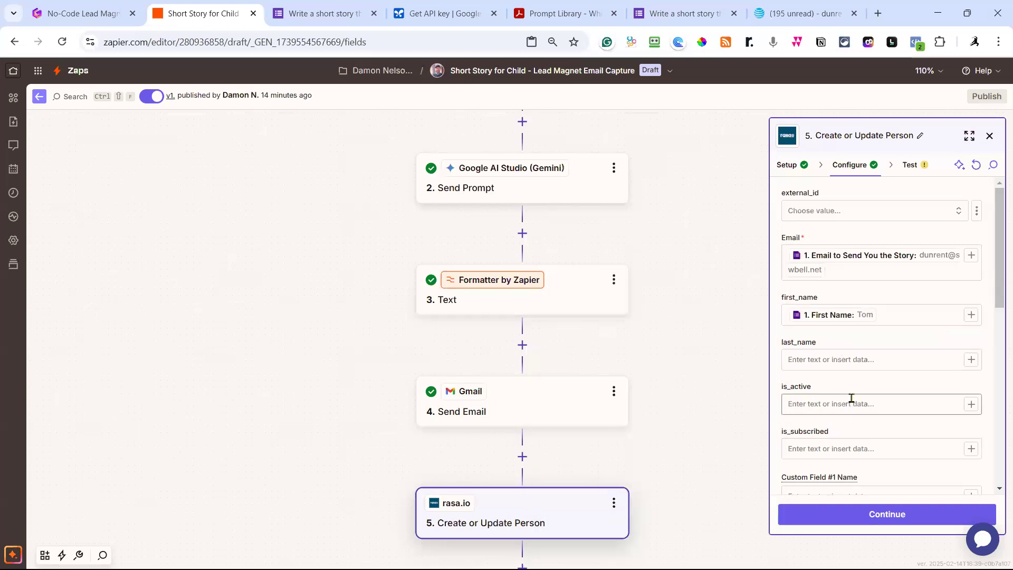
{"action": "scroll", "coordinate": [851, 398], "scroll_direction": "down", "scroll_amount": 1}
{"action": "left_click", "coordinate": [862, 337]}
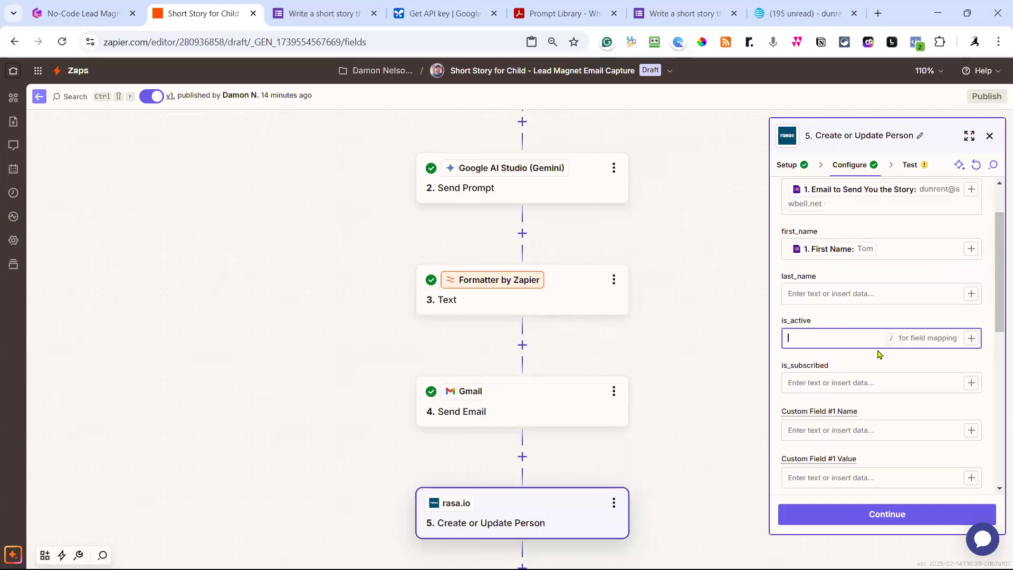
{"action": "left_click", "coordinate": [859, 326]}
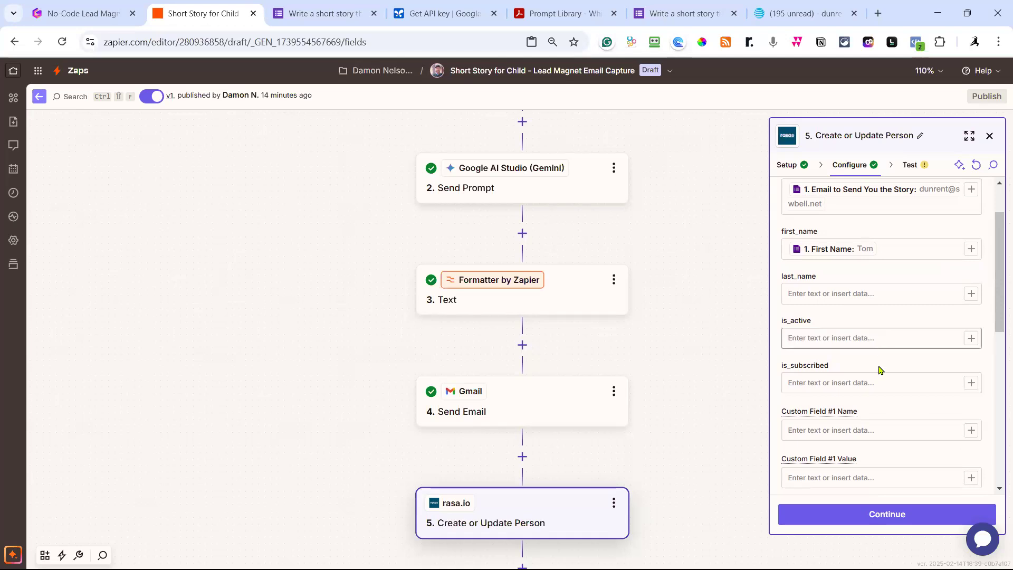
{"action": "scroll", "coordinate": [880, 370], "scroll_direction": "down", "scroll_amount": 2}
{"action": "scroll", "coordinate": [881, 375], "scroll_direction": "down", "scroll_amount": 4}
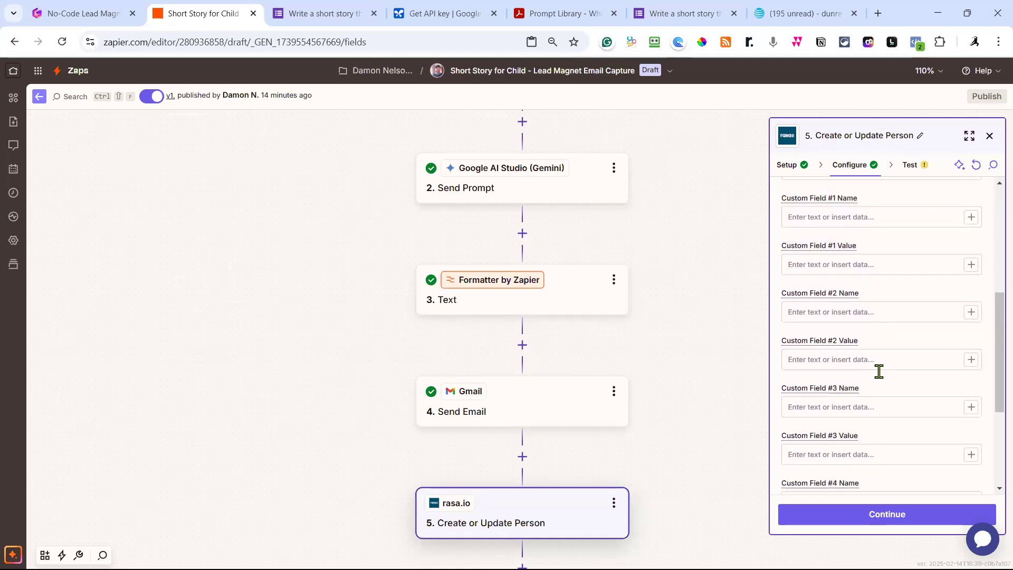
{"action": "left_click", "coordinate": [890, 519]}
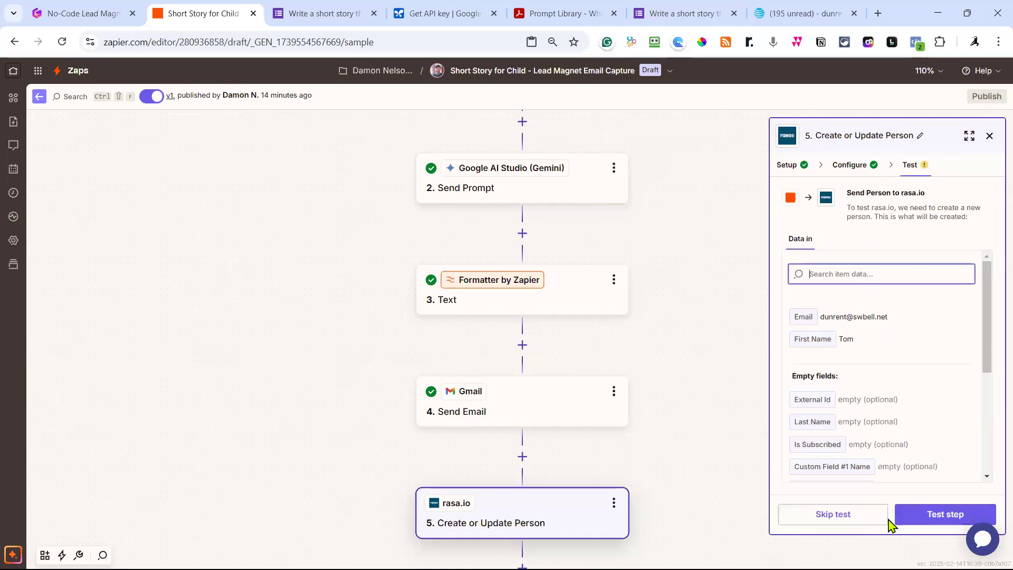
Test the rasa.io step, sending the sample person with a returned status of 'updated'.
{"action": "left_click", "coordinate": [938, 515]}
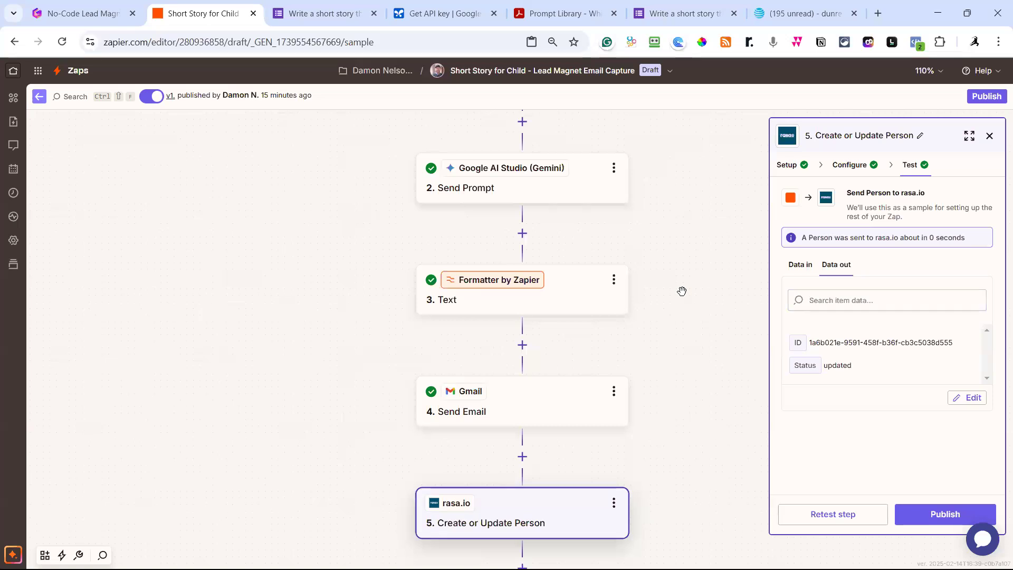
{"action": "scroll", "coordinate": [679, 327], "scroll_direction": "down", "scroll_amount": 2}
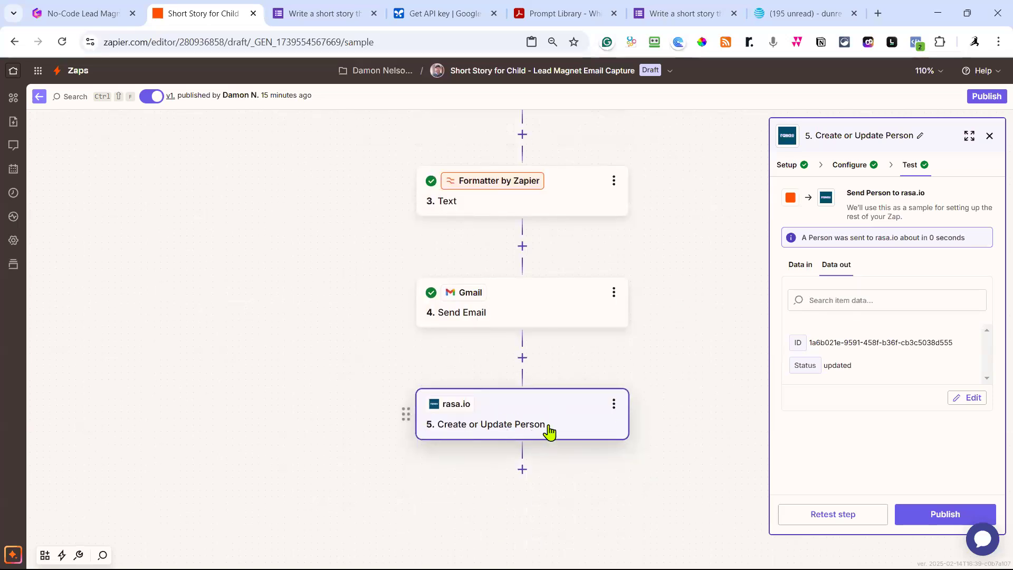
Add a trial Kajabi step after rasa.io and browse its action events without choosing one.
{"action": "left_click", "coordinate": [523, 469]}
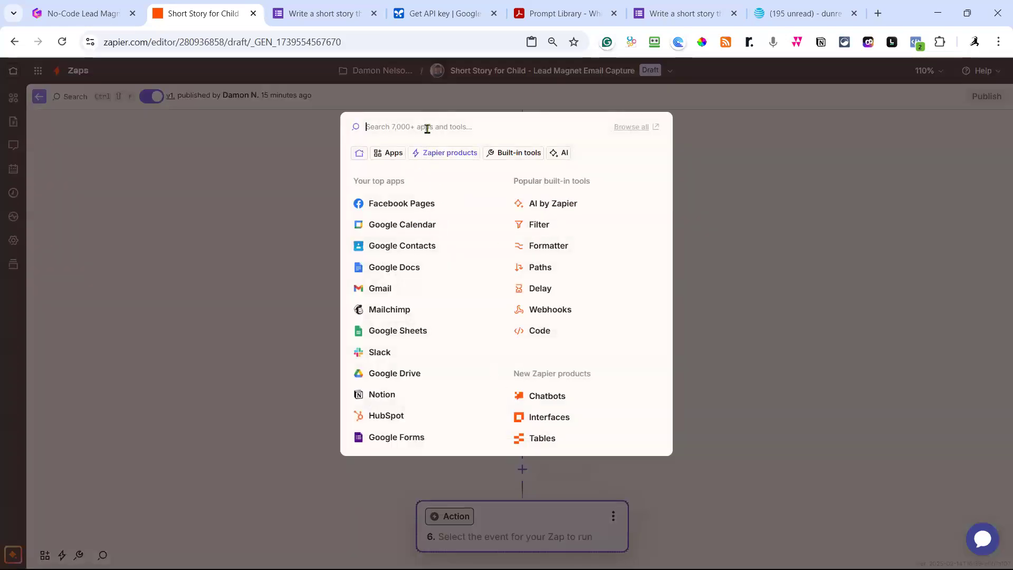
{"action": "type", "text": "kajabi"}
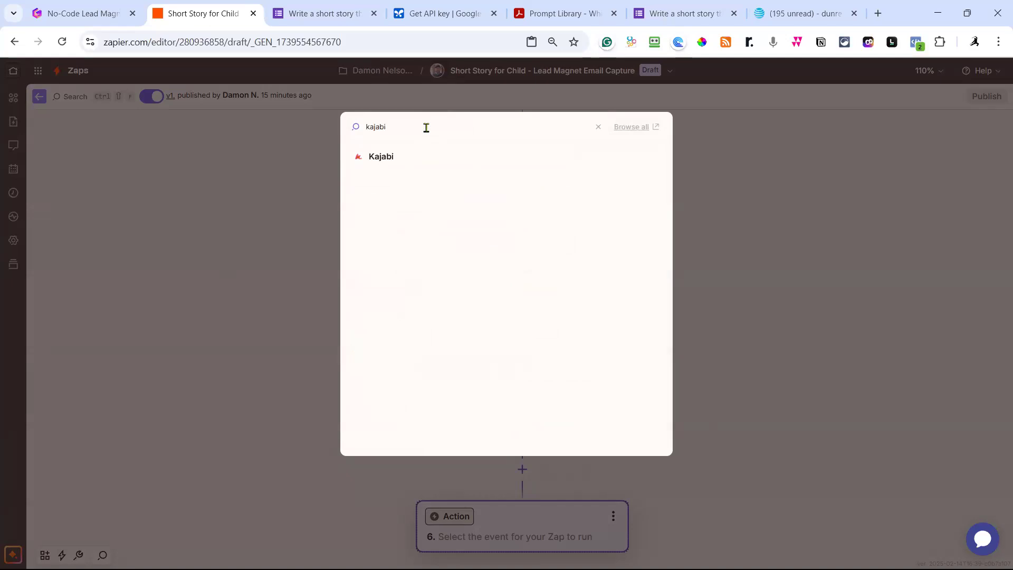
{"action": "left_click", "coordinate": [393, 160]}
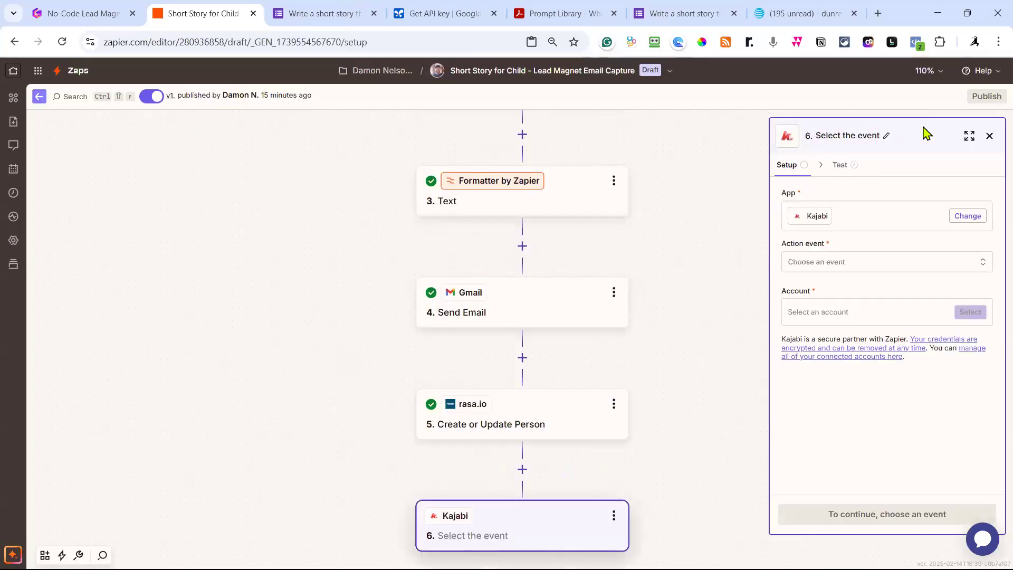
{"action": "left_click", "coordinate": [870, 264]}
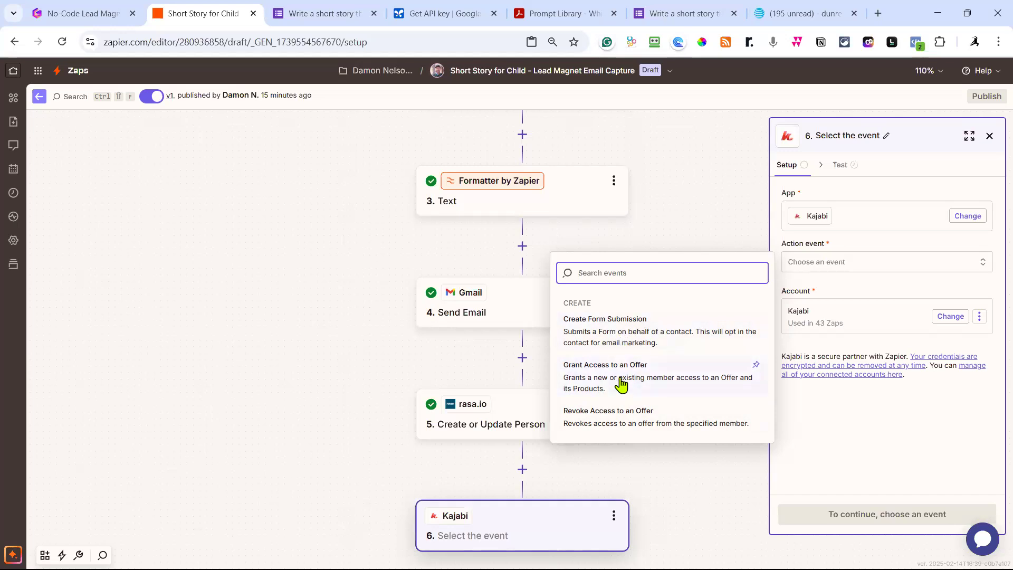
{"action": "left_click", "coordinate": [683, 209]}
Delete the Kajabi step so the Zap ends at rasa.io again.
{"action": "left_click", "coordinate": [614, 520]}
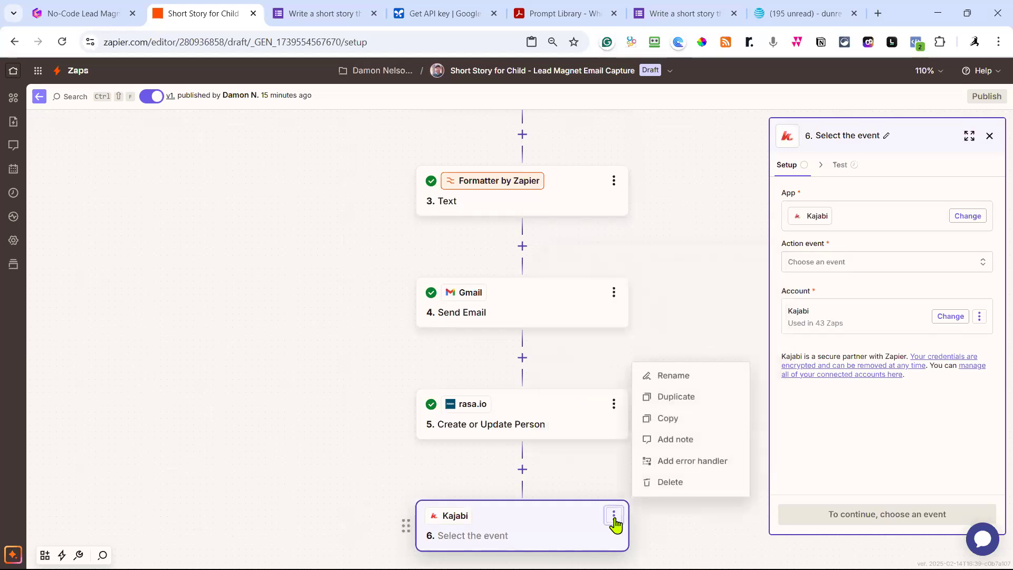
{"action": "left_click", "coordinate": [668, 484]}
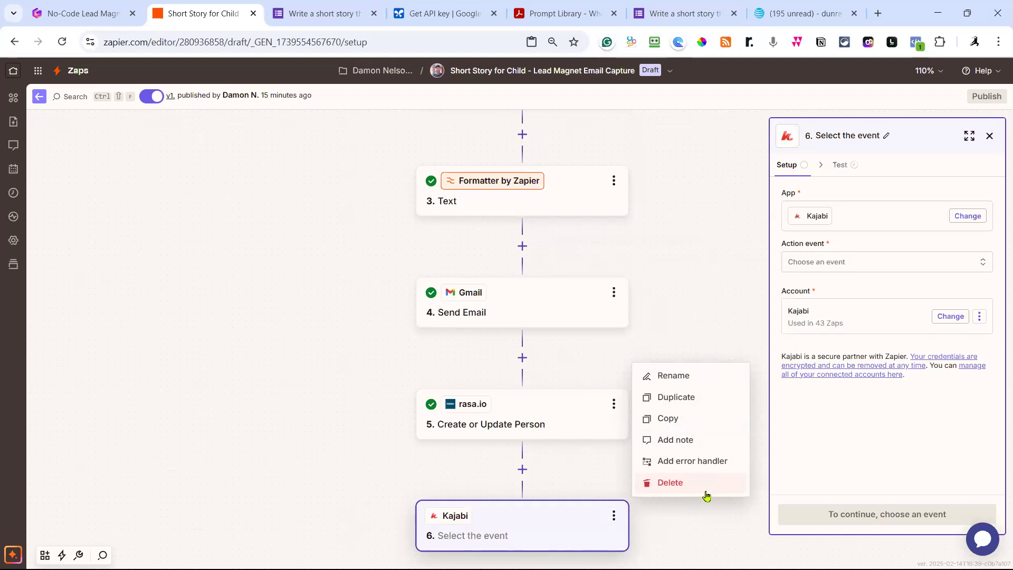
{"action": "left_click", "coordinate": [676, 486]}
{"action": "left_click", "coordinate": [677, 484]}
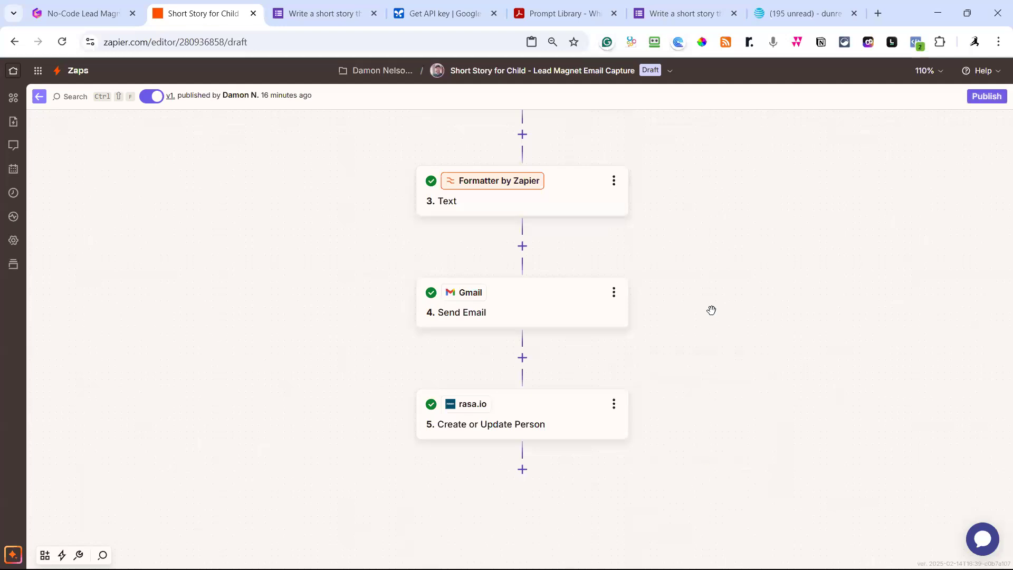
{"action": "scroll", "coordinate": [715, 286], "scroll_direction": "up", "scroll_amount": 2}
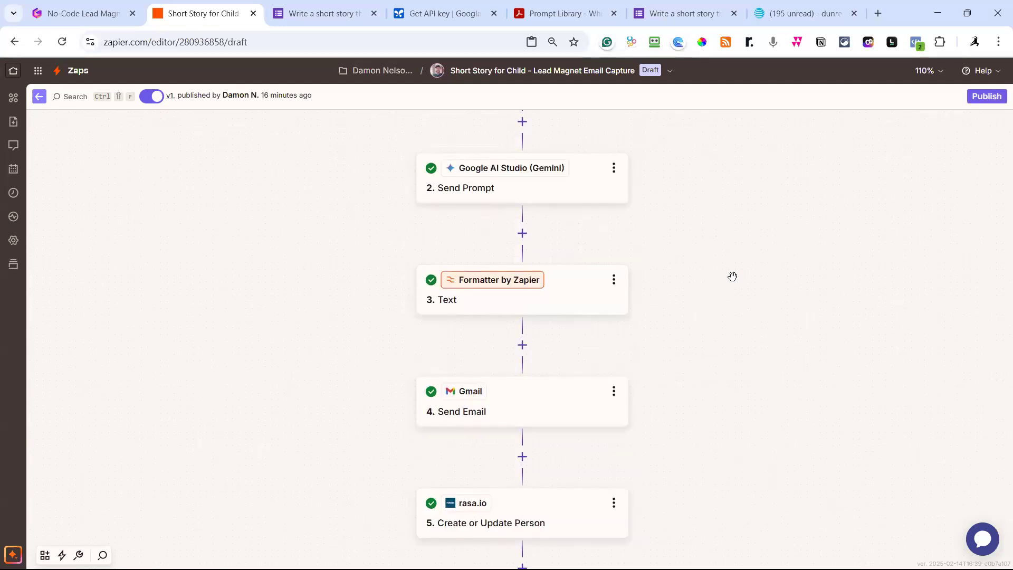
{"action": "scroll", "coordinate": [733, 276], "scroll_direction": "up", "scroll_amount": 1}
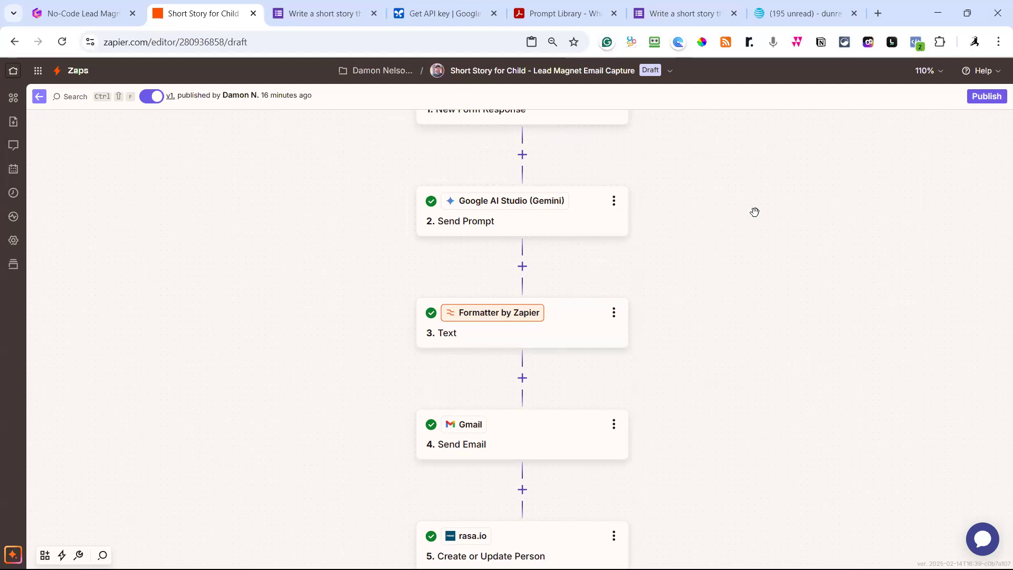
{"action": "left_click", "coordinate": [323, 17]}
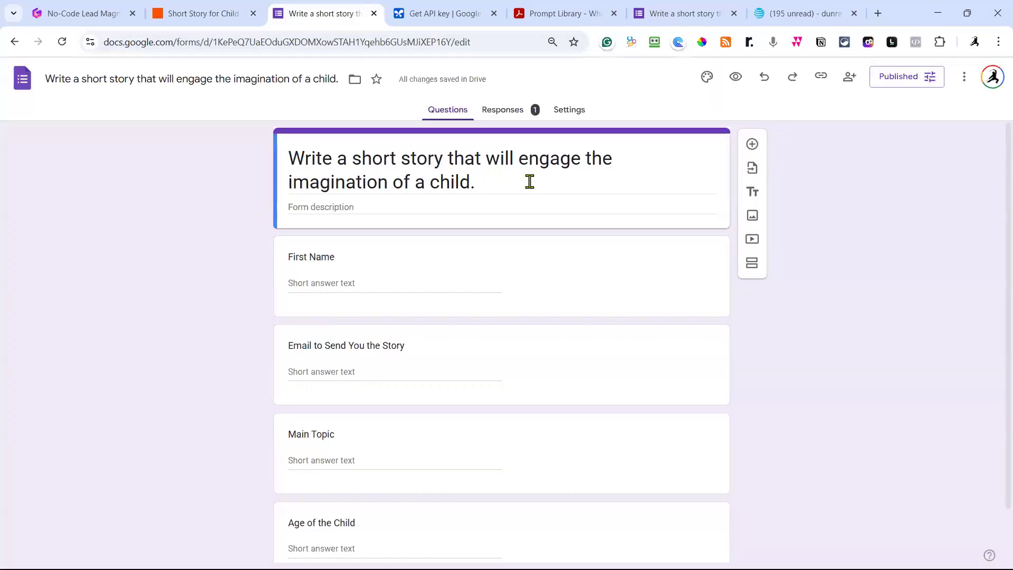
{"action": "scroll", "coordinate": [545, 144], "scroll_direction": "down", "scroll_amount": 1}
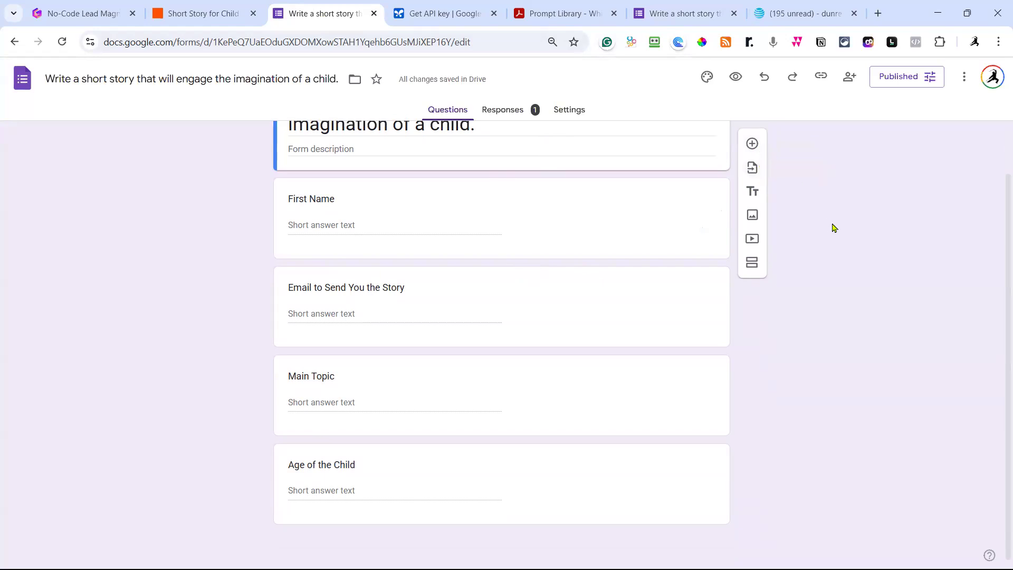
{"action": "scroll", "coordinate": [833, 228], "scroll_direction": "up", "scroll_amount": 1}
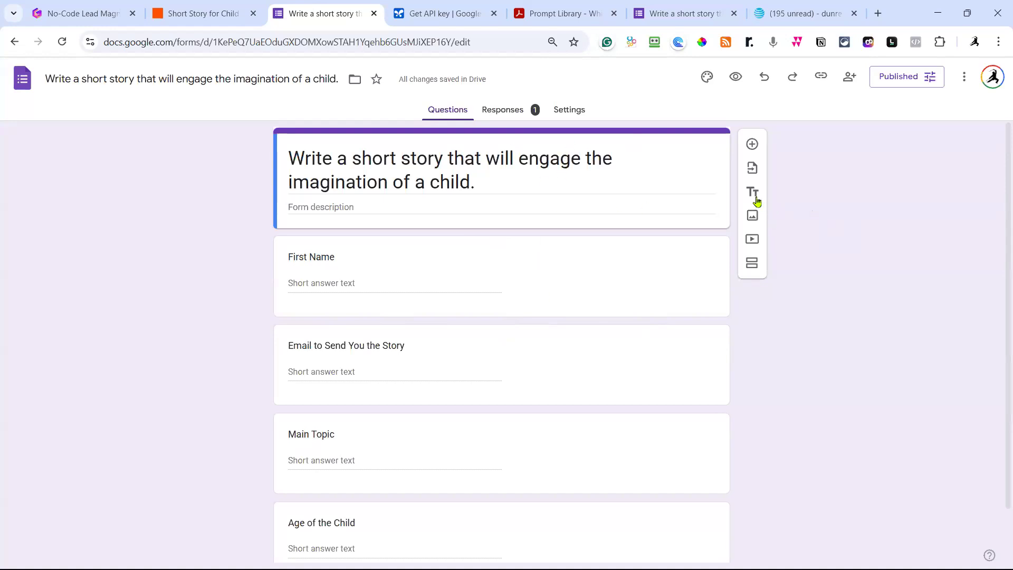
{"action": "scroll", "coordinate": [686, 337], "scroll_direction": "down", "scroll_amount": 2}
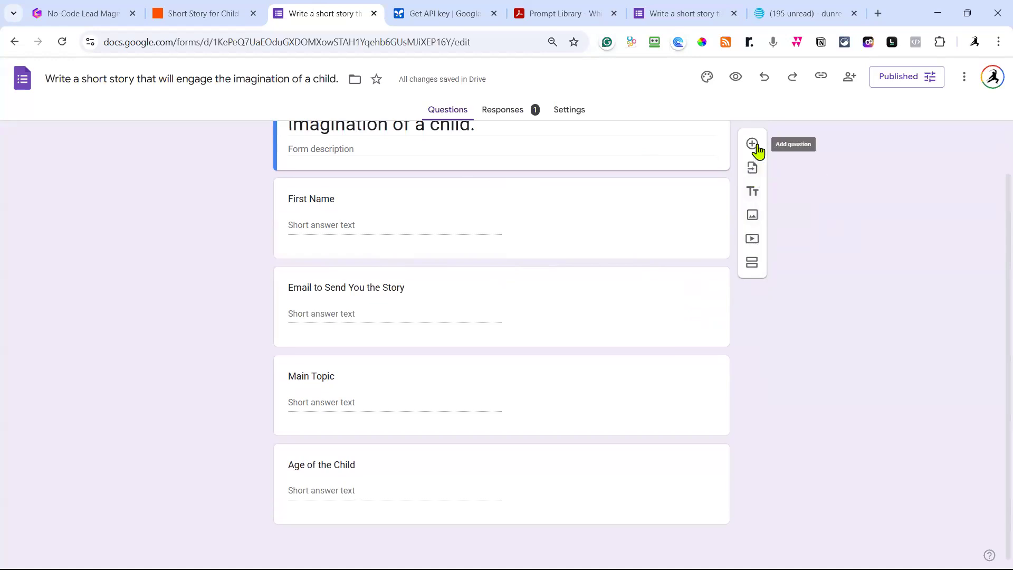
{"action": "left_click", "coordinate": [760, 266]}
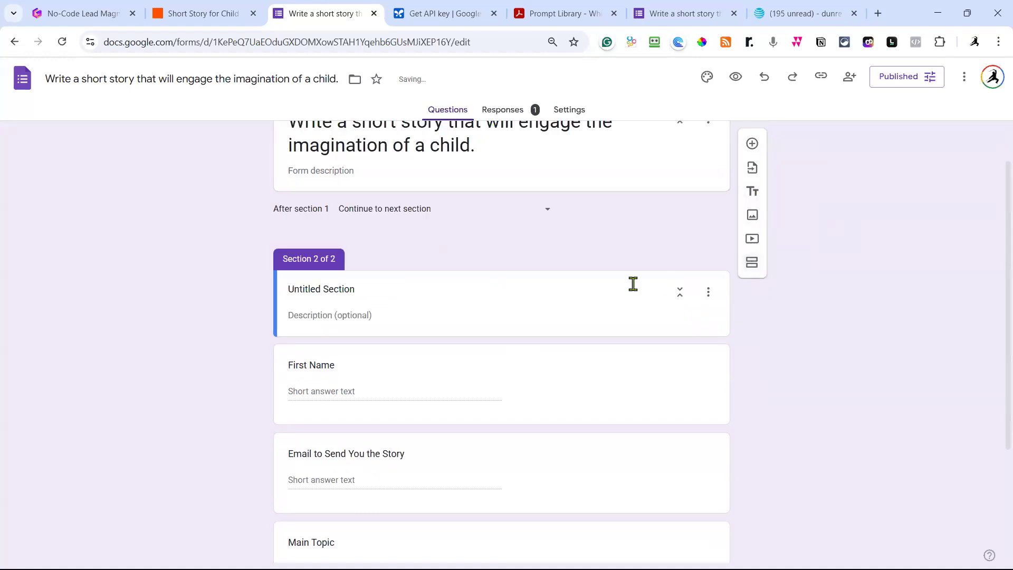
{"action": "scroll", "coordinate": [597, 330], "scroll_direction": "up", "scroll_amount": 1}
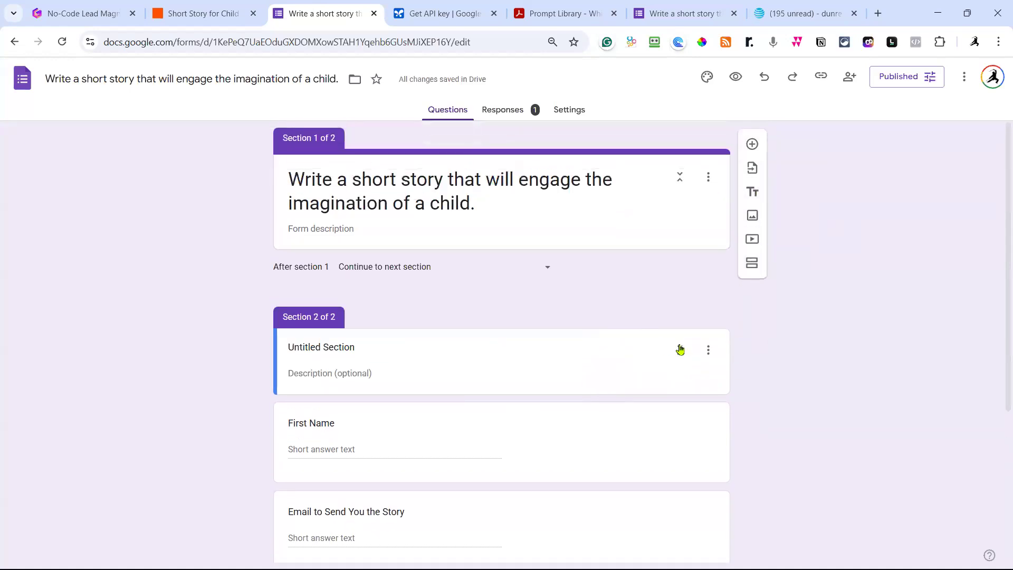
{"action": "scroll", "coordinate": [697, 332], "scroll_direction": "down", "scroll_amount": 1}
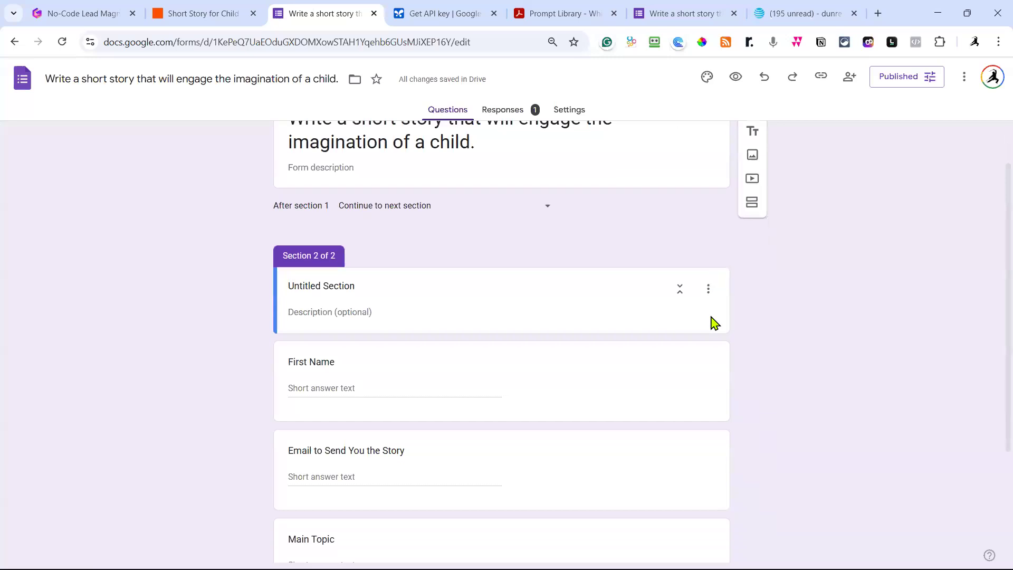
{"action": "left_click", "coordinate": [708, 286]}
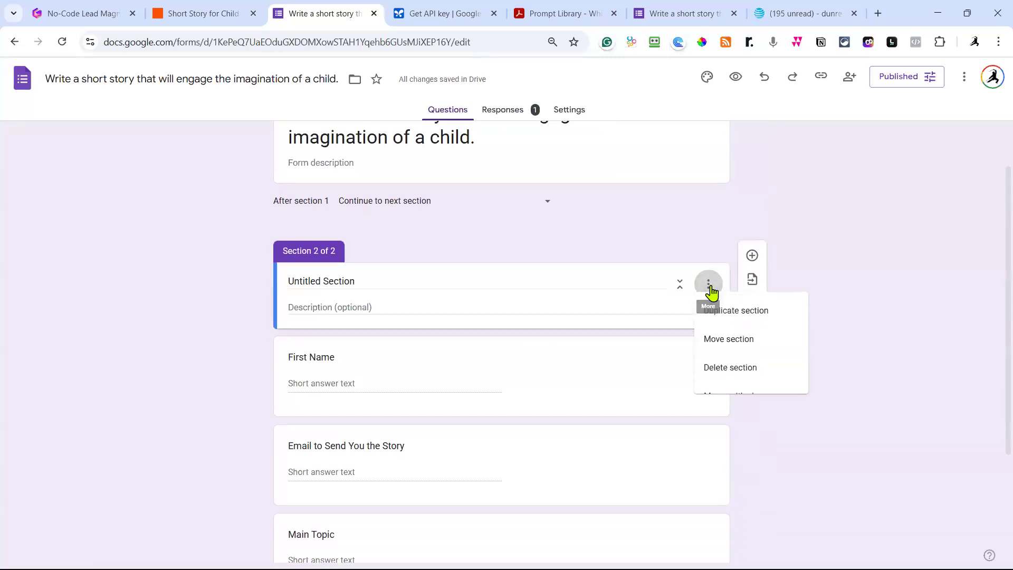
{"action": "left_click", "coordinate": [743, 377]}
{"action": "left_click", "coordinate": [544, 365]}
{"action": "left_click", "coordinate": [708, 284]}
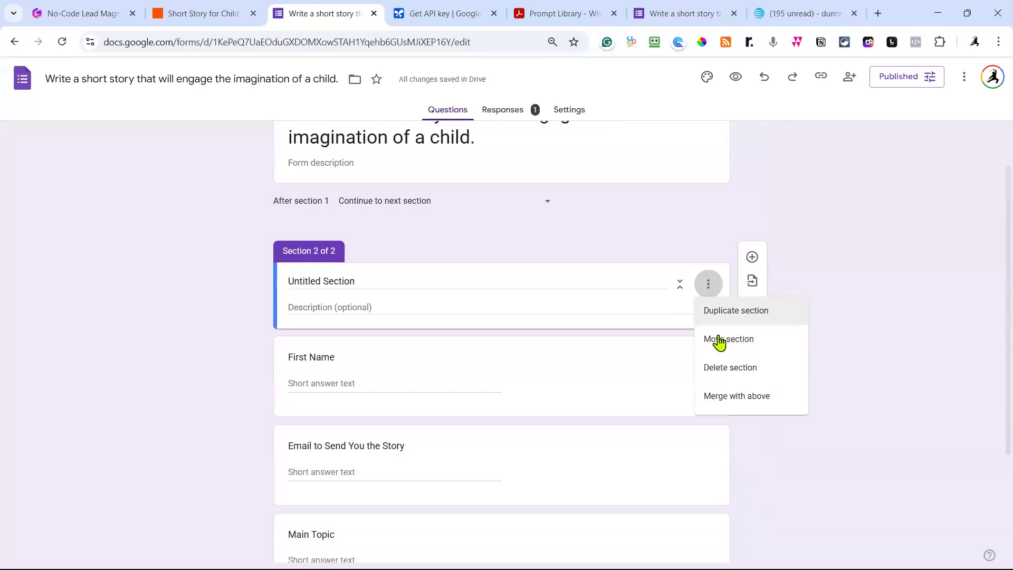
{"action": "left_click", "coordinate": [730, 404]}
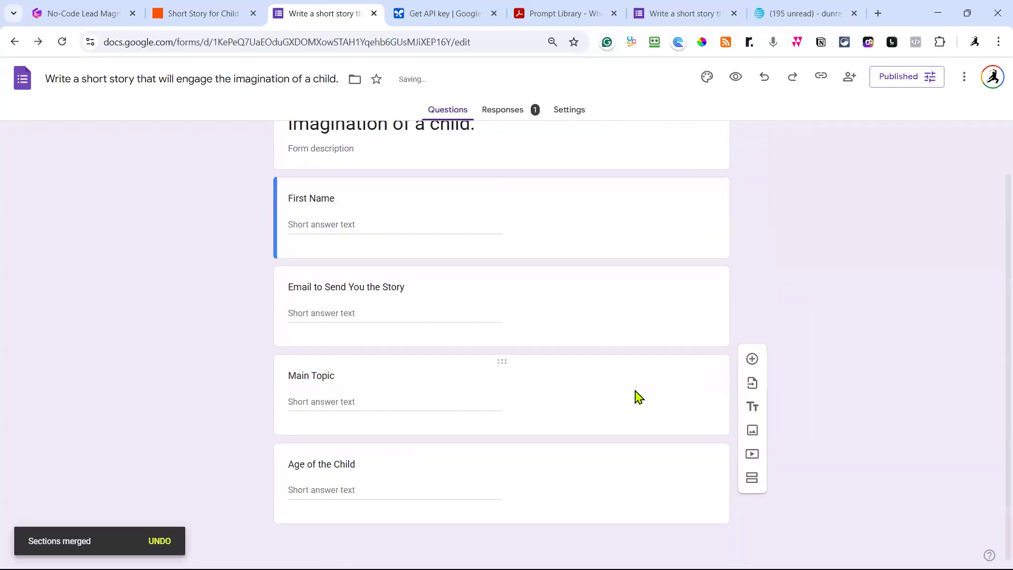
{"action": "scroll", "coordinate": [622, 391], "scroll_direction": "up", "scroll_amount": 2}
{"action": "scroll", "coordinate": [620, 422], "scroll_direction": "down", "scroll_amount": 1}
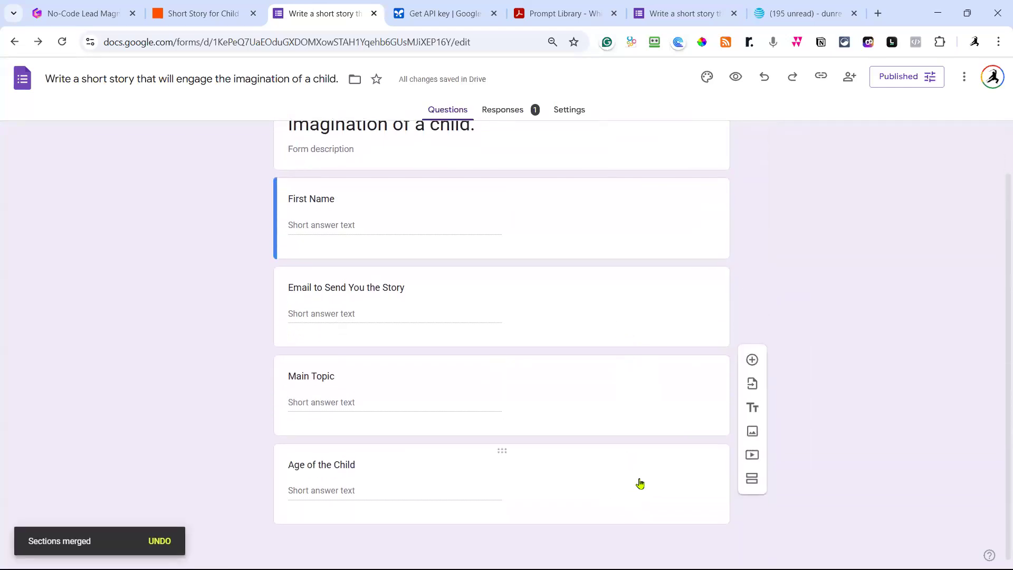
{"action": "left_click", "coordinate": [638, 482]}
{"action": "left_click", "coordinate": [840, 362]}
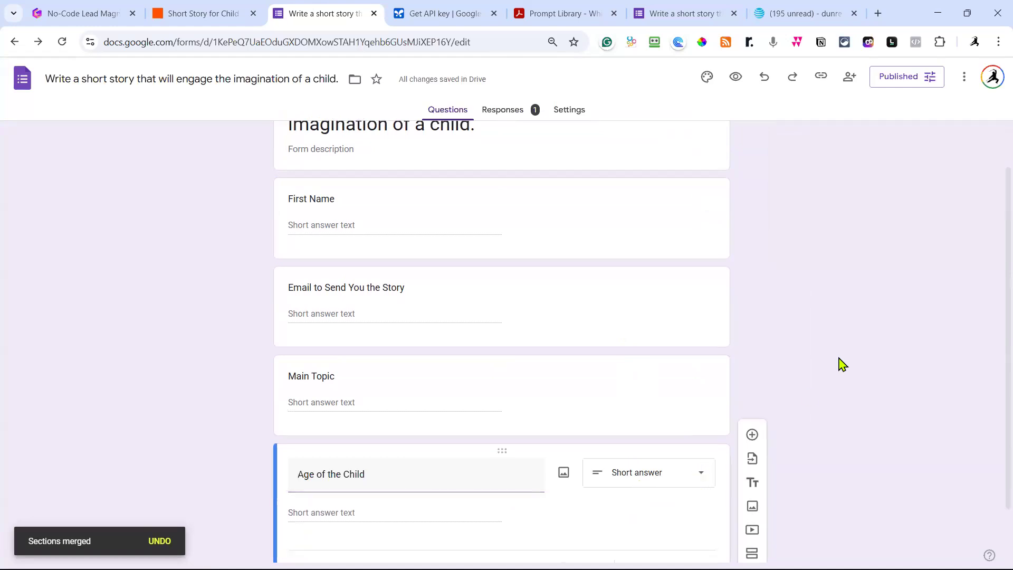
{"action": "scroll", "coordinate": [834, 359], "scroll_direction": "down", "scroll_amount": 1}
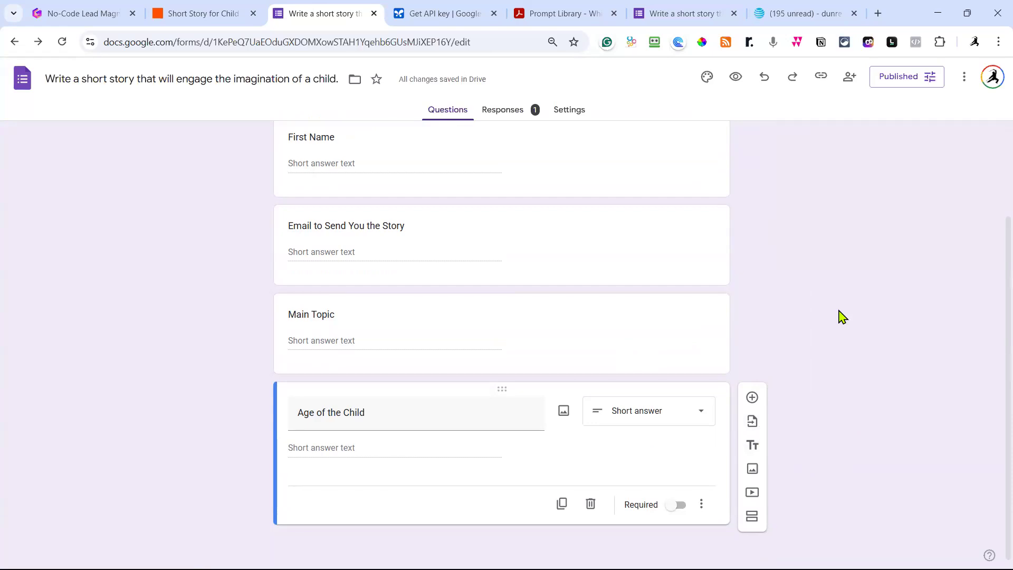
{"action": "scroll", "coordinate": [839, 317], "scroll_direction": "up", "scroll_amount": 2}
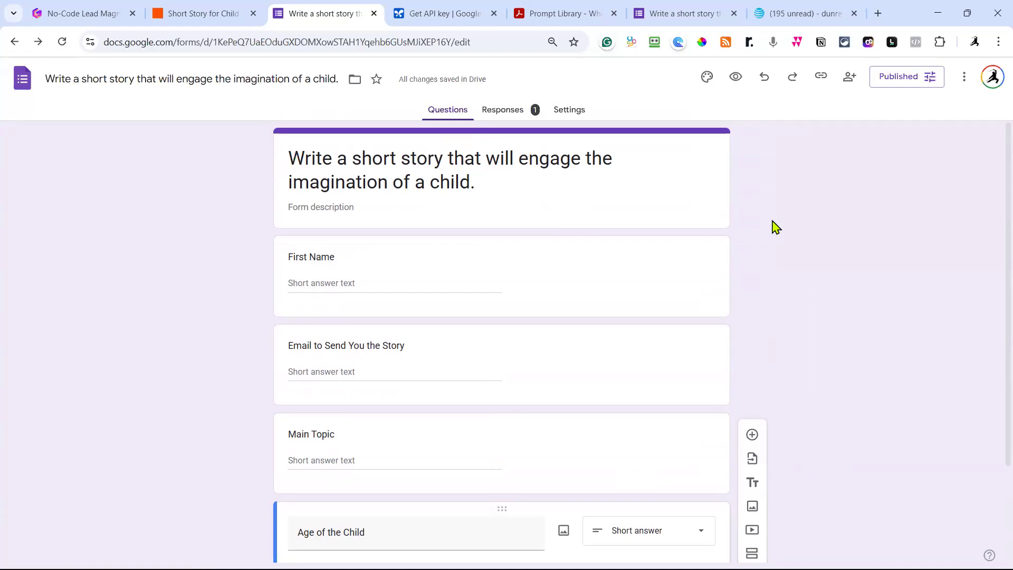
{"action": "left_click", "coordinate": [222, 15]}
Publish the Zap as a new version named '1' and dismiss the rating survey.
{"action": "scroll", "coordinate": [797, 194], "scroll_direction": "up", "scroll_amount": 2}
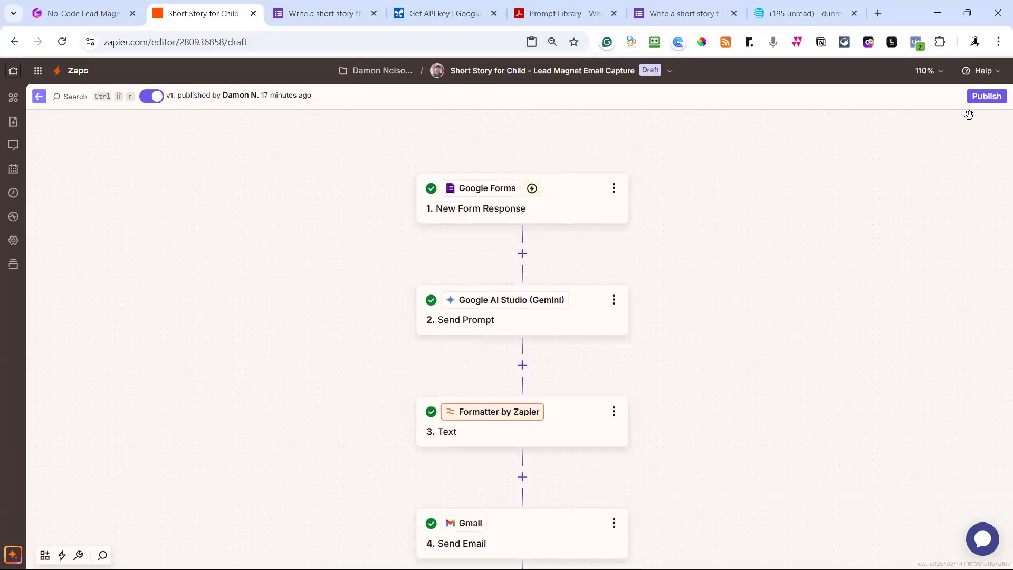
{"action": "left_click", "coordinate": [986, 96]}
{"action": "left_click", "coordinate": [356, 324]}
{"action": "type", "text": "1"}
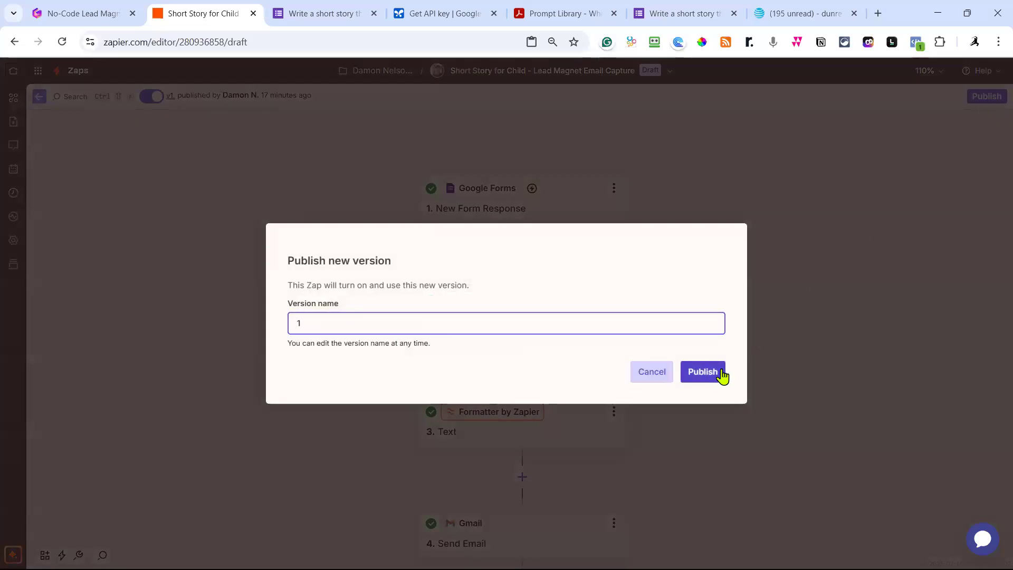
{"action": "left_click", "coordinate": [720, 374]}
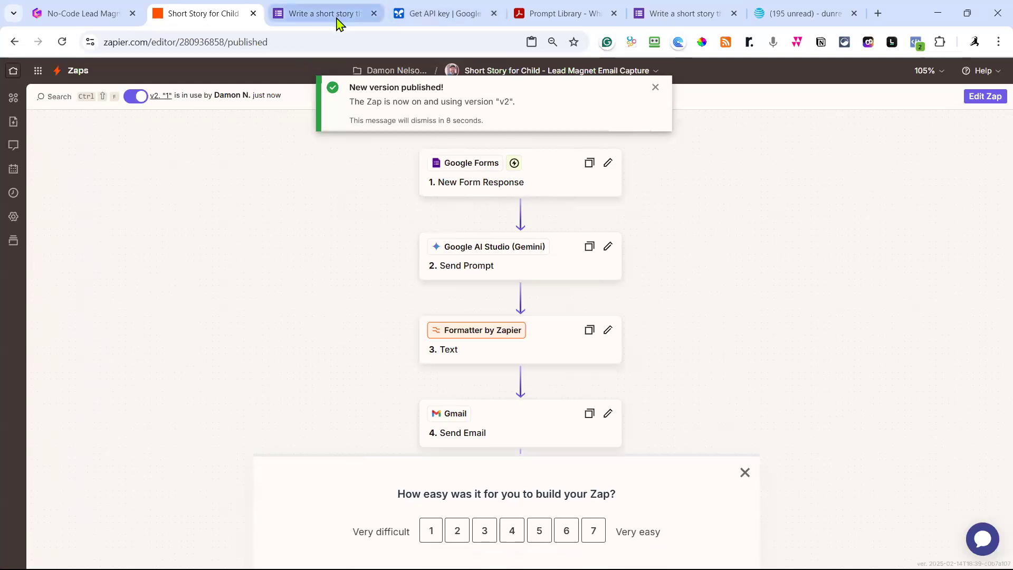
{"action": "left_click", "coordinate": [748, 472]}
Copy the story form's shortened responder link from the form editor.
{"action": "left_click", "coordinate": [315, 18]}
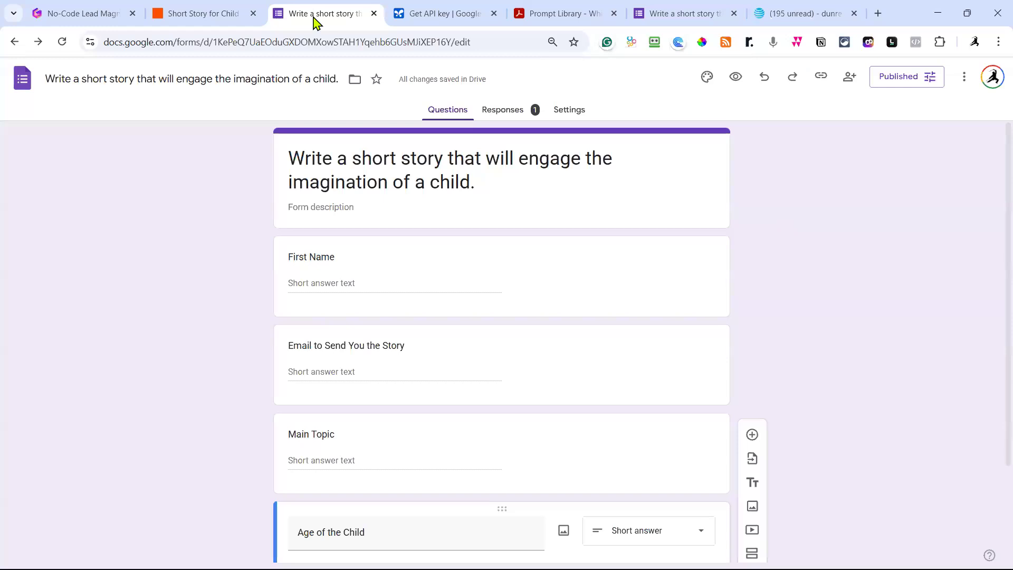
{"action": "left_click", "coordinate": [821, 78]}
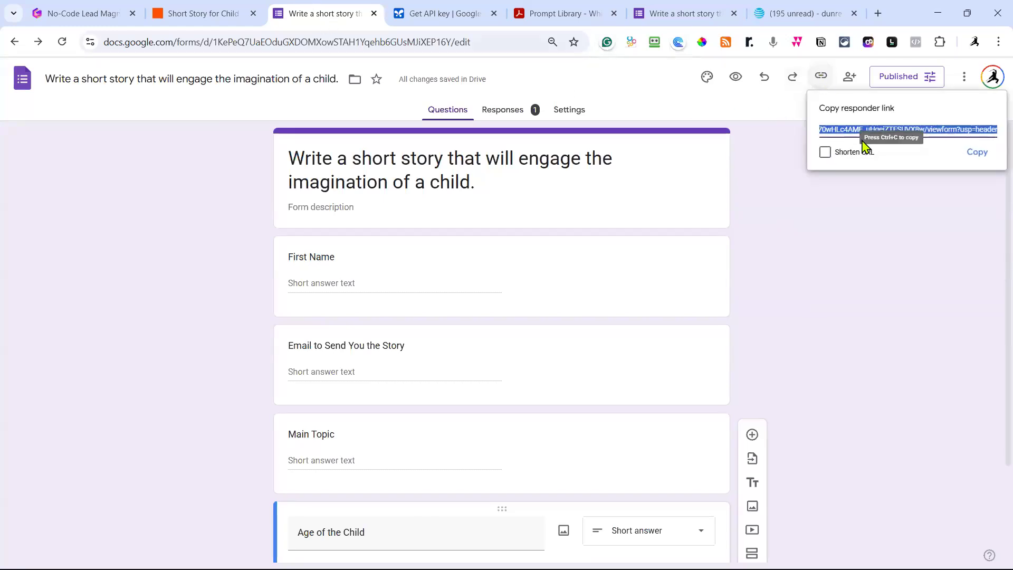
{"action": "left_click", "coordinate": [841, 158]}
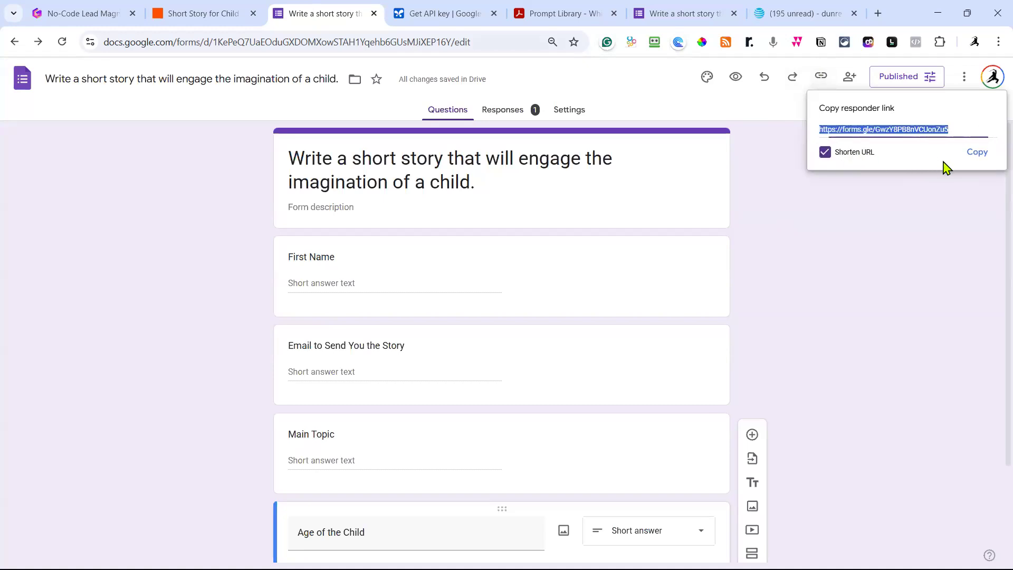
{"action": "left_click", "coordinate": [973, 157]}
{"action": "left_click", "coordinate": [972, 157]}
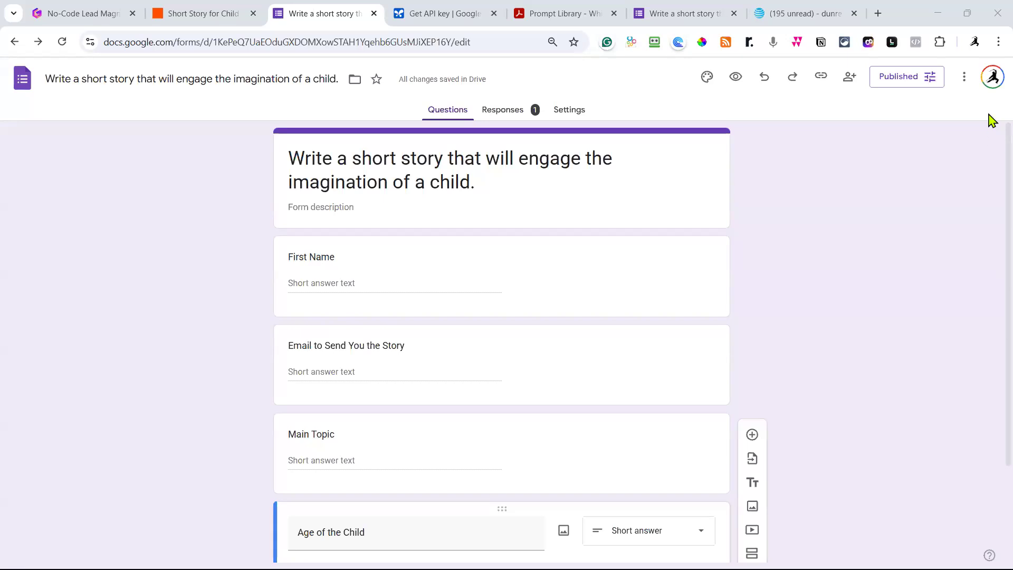
Load the copied form link in a new browser tab.
{"action": "left_click", "coordinate": [878, 14]}
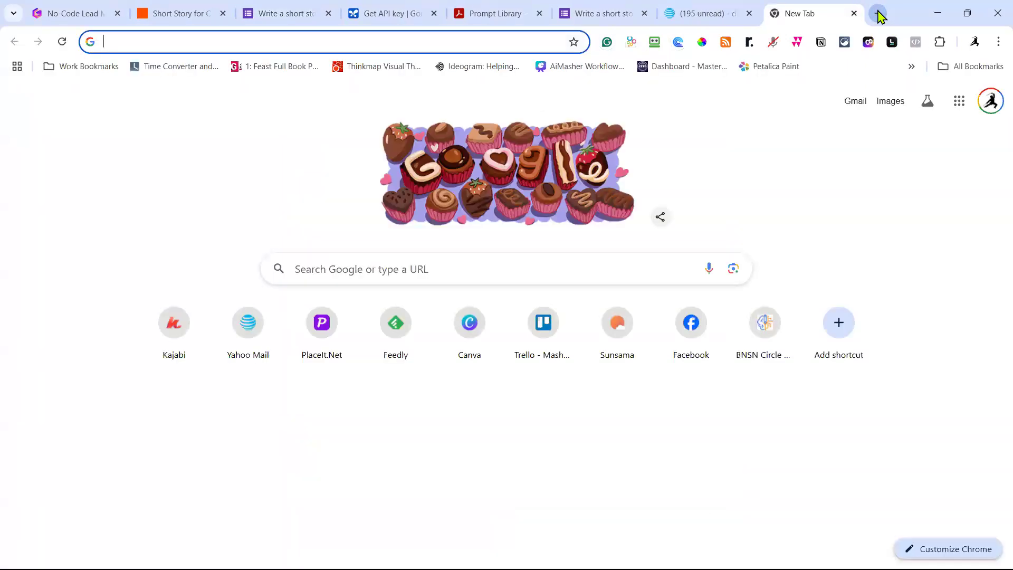
{"action": "key", "text": "ctrl+v"}
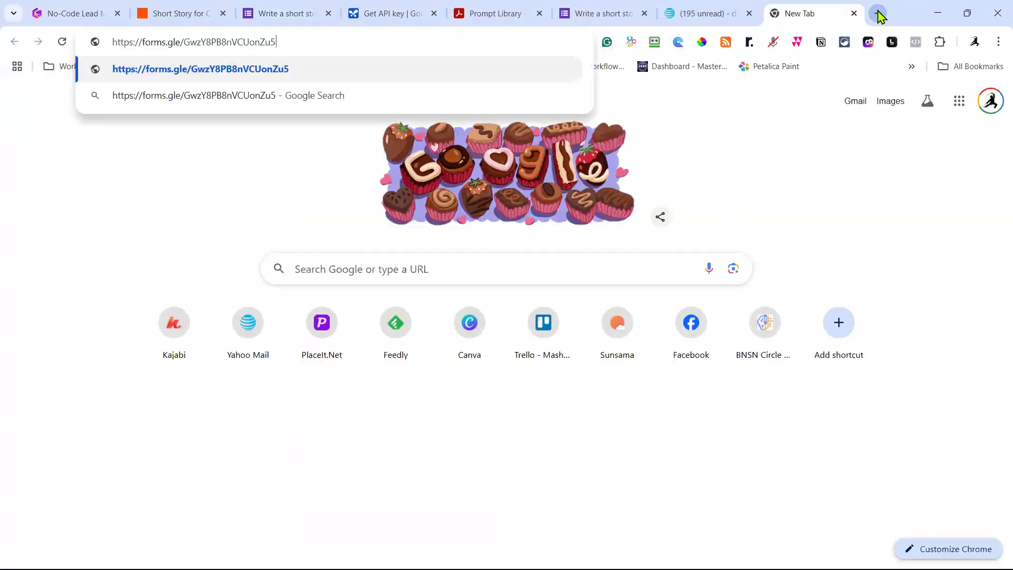
{"action": "key", "text": "Return"}
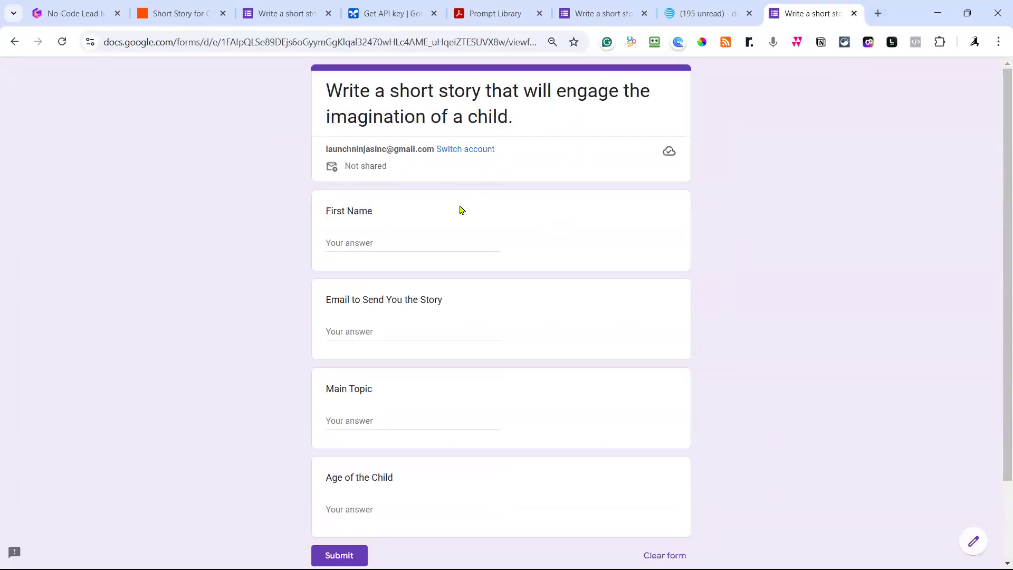
Enter the respondent's email address and first name on the live form.
{"action": "left_click", "coordinate": [341, 332]}
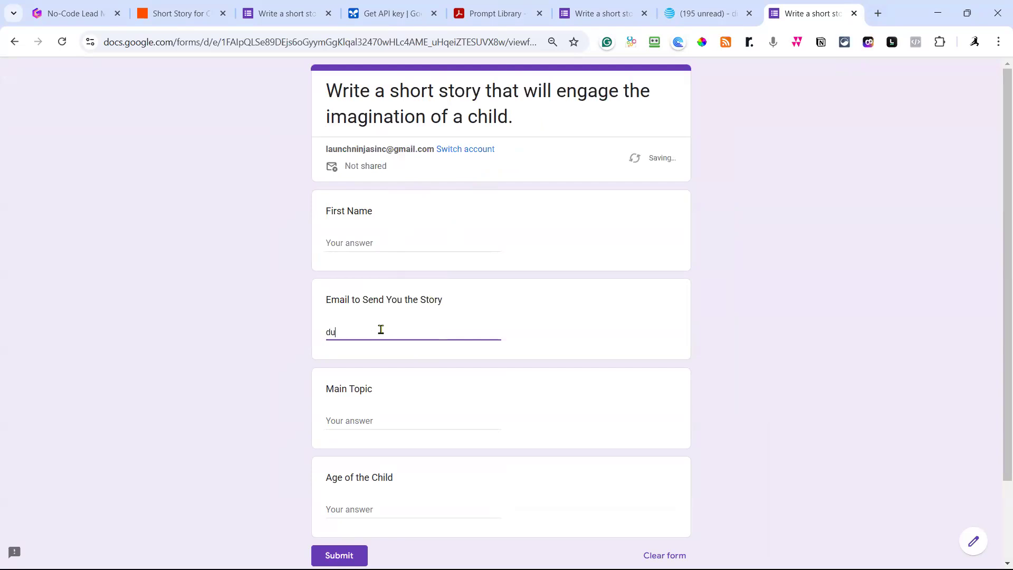
{"action": "left_click", "coordinate": [377, 241]}
{"action": "type", "text": "Damon"}
{"action": "key", "text": "Tab"}
{"action": "key", "text": "Tab"}
{"action": "key", "text": "Tab"}
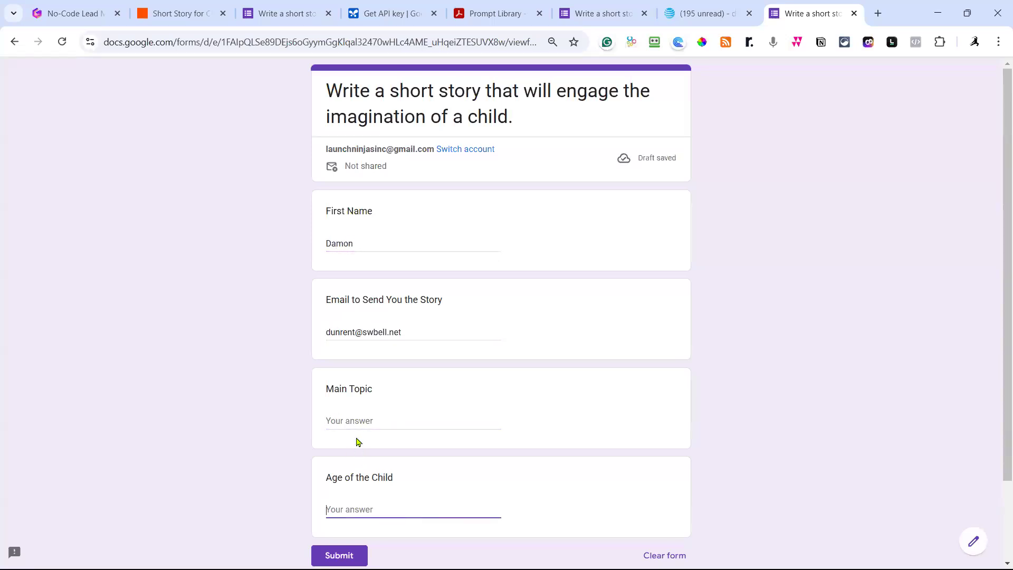
Answer Main Topic with 'deep sea adventure in the gulf of america' and Age of the Child with 6.
{"action": "left_click", "coordinate": [352, 422]}
{"action": "type", "text": "dee"}
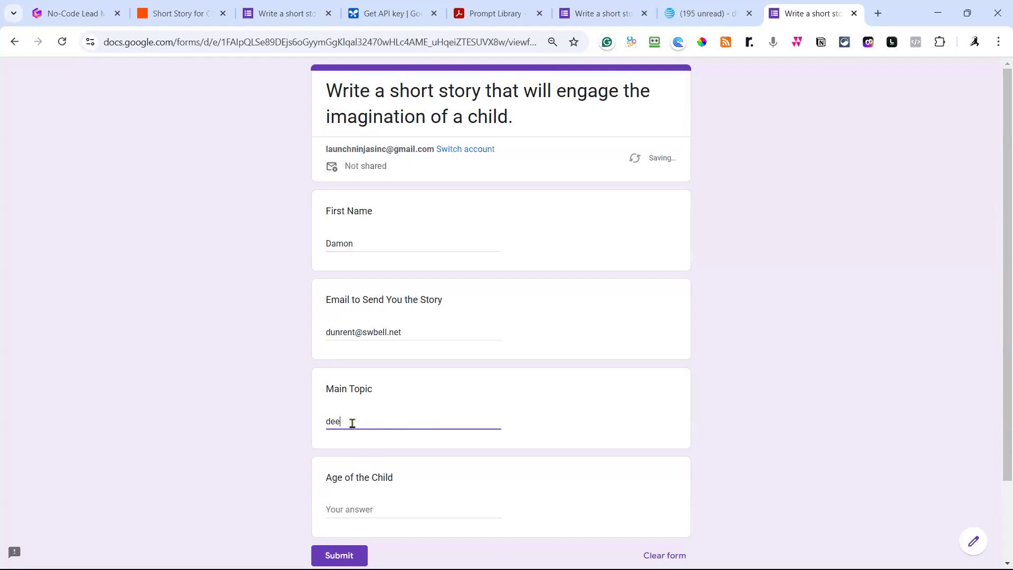
{"action": "type", "text": "p sea adveture"}
{"action": "key", "text": "BackSpace"}
{"action": "key", "text": "BackSpace"}
{"action": "key", "text": "BackSpace"}
{"action": "key", "text": "BackSpace"}
{"action": "type", "text": "nture off "}
{"action": "type", "text": "the"}
{"action": "key", "text": "BackSpace"}
{"action": "key", "text": "BackSpace"}
{"action": "key", "text": "BackSpace"}
{"action": "key", "text": "BackSpace"}
{"action": "key", "text": "BackSpace"}
{"action": "key", "text": "BackSpace"}
{"action": "key", "text": "BackSpace"}
{"action": "key", "text": "BackSpace"}
{"action": "key", "text": "BackSpace"}
{"action": "type", "text": "in the gulf of america"}
{"action": "left_click", "coordinate": [376, 503]}
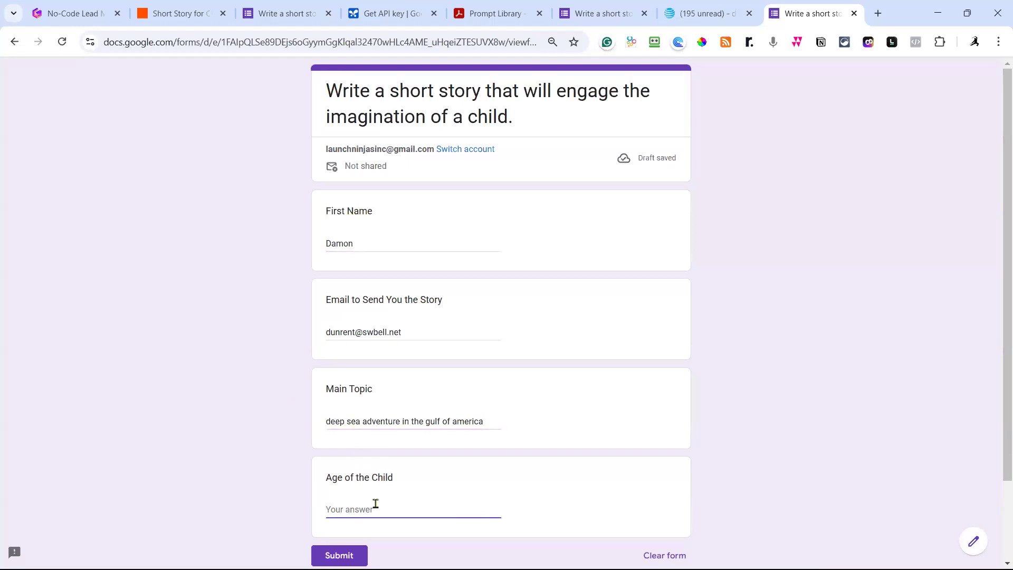
{"action": "type", "text": "6"}
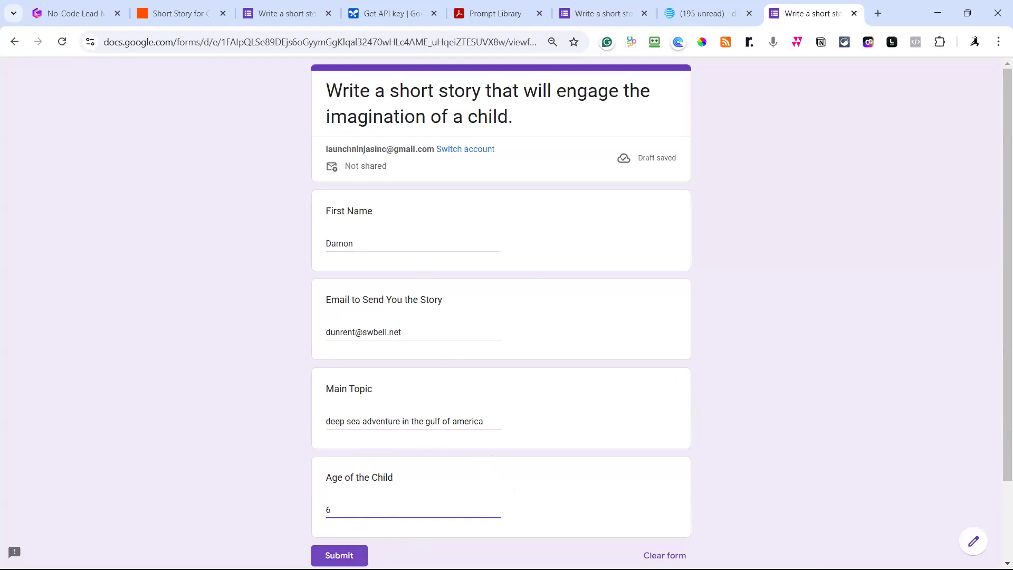
Submit the filled-in test response to get the 'Your response has been recorded' page.
{"action": "left_click", "coordinate": [339, 556]}
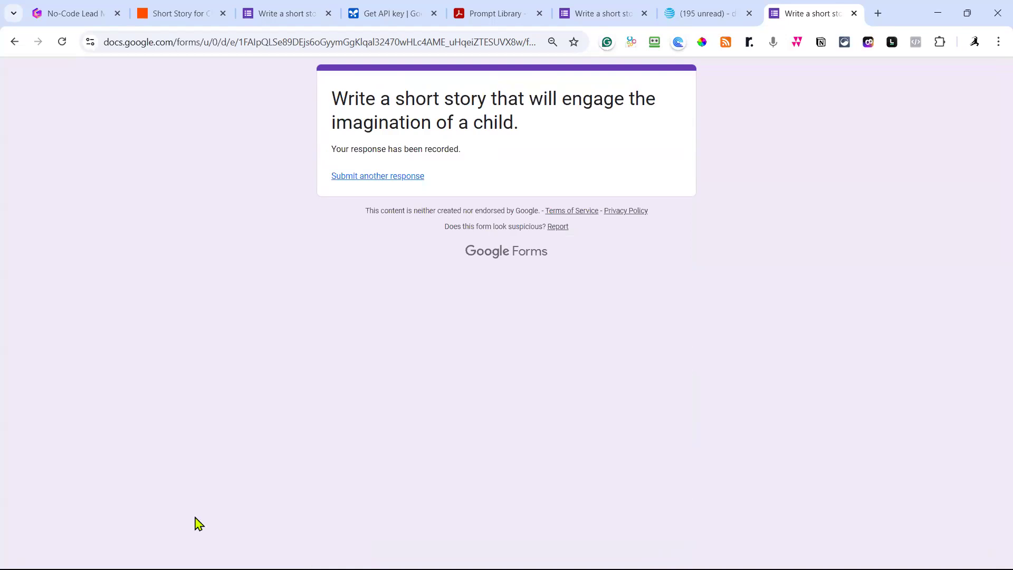
Reopen the story form from the Google Forms home page, now showing 5 responses.
{"action": "left_click", "coordinate": [291, 19]}
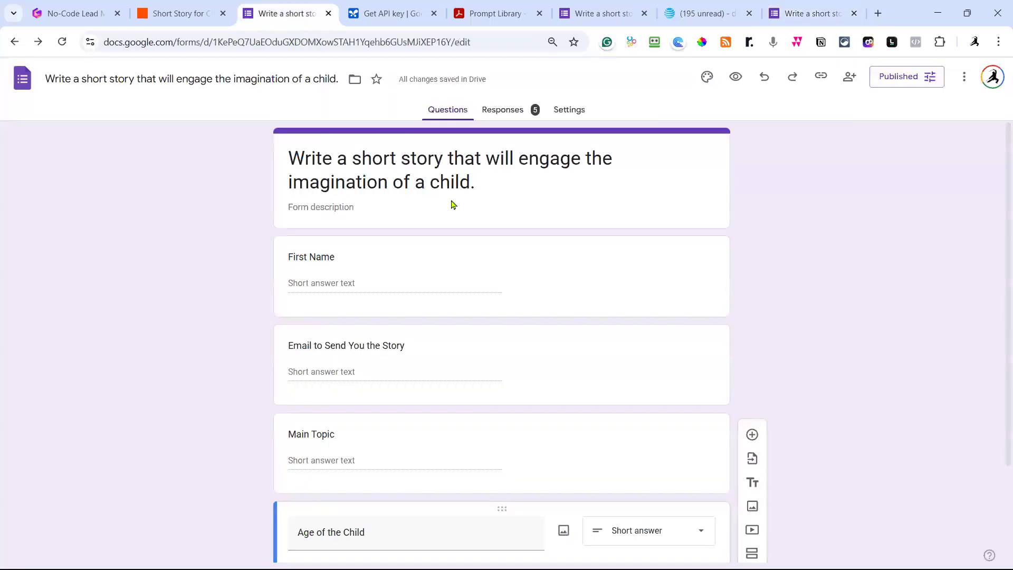
{"action": "left_click", "coordinate": [19, 87]}
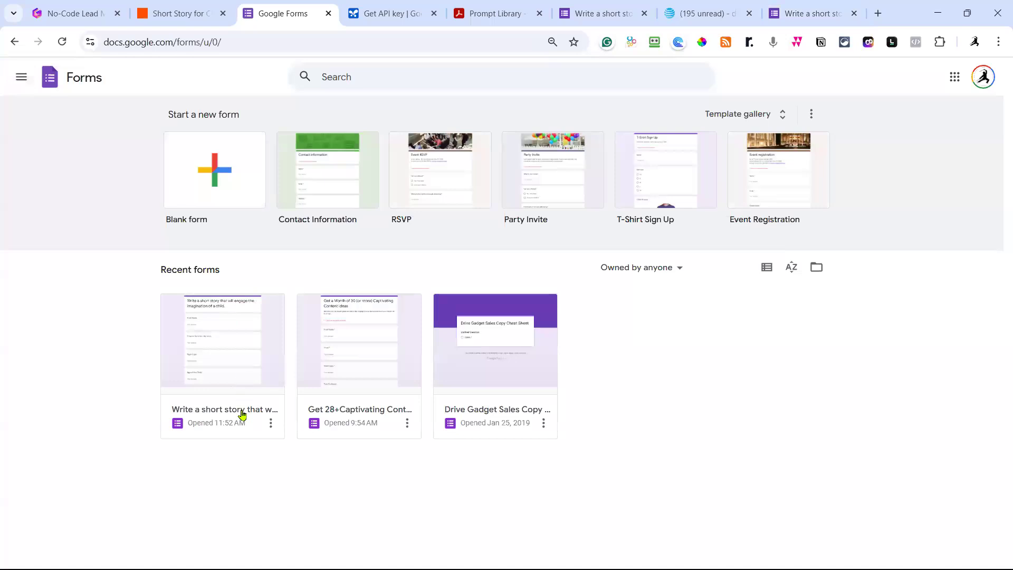
{"action": "left_click", "coordinate": [271, 423]}
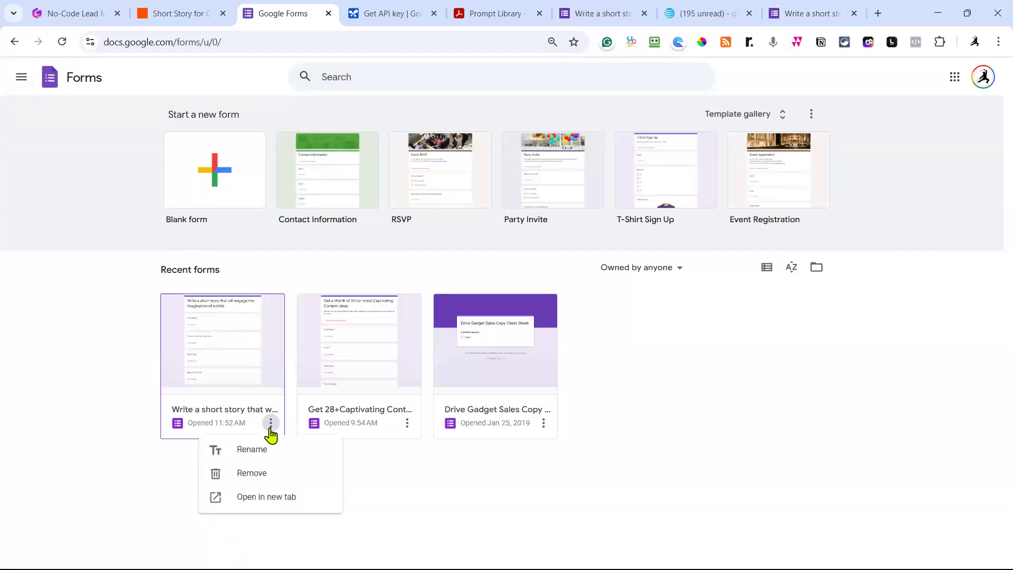
{"action": "left_click", "coordinate": [251, 363]}
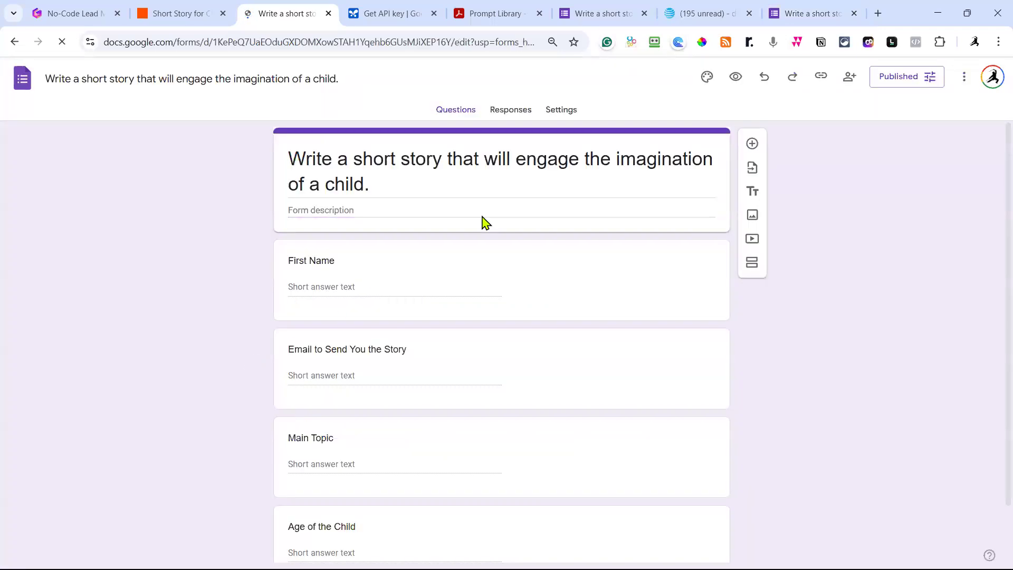
{"action": "left_click", "coordinate": [482, 222]}
{"action": "scroll", "coordinate": [511, 248], "scroll_direction": "down", "scroll_amount": 1}
{"action": "scroll", "coordinate": [510, 248], "scroll_direction": "down", "scroll_amount": 1}
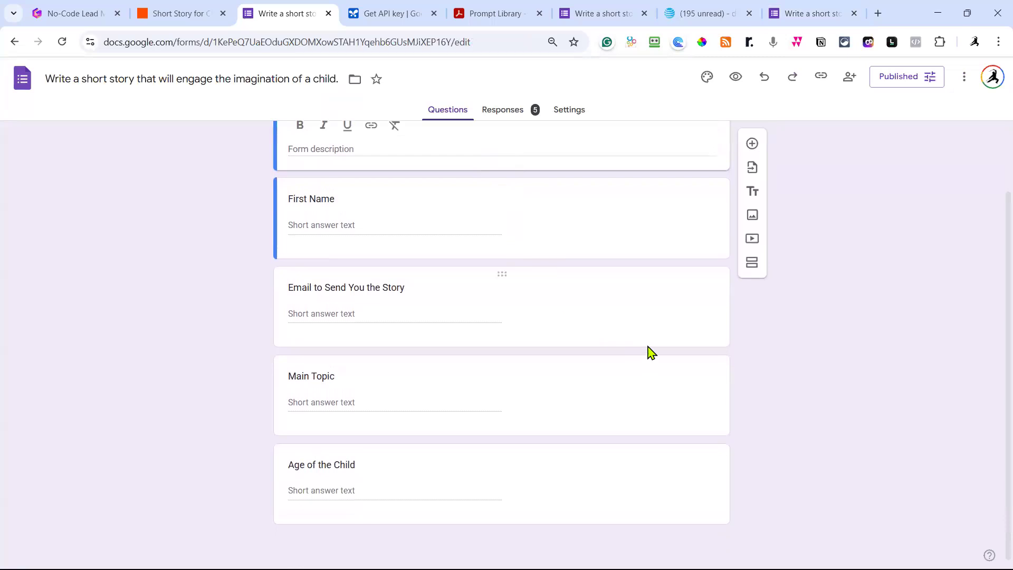
Add a short-answer question titled 'First Name of Child'.
{"action": "left_click", "coordinate": [752, 146]}
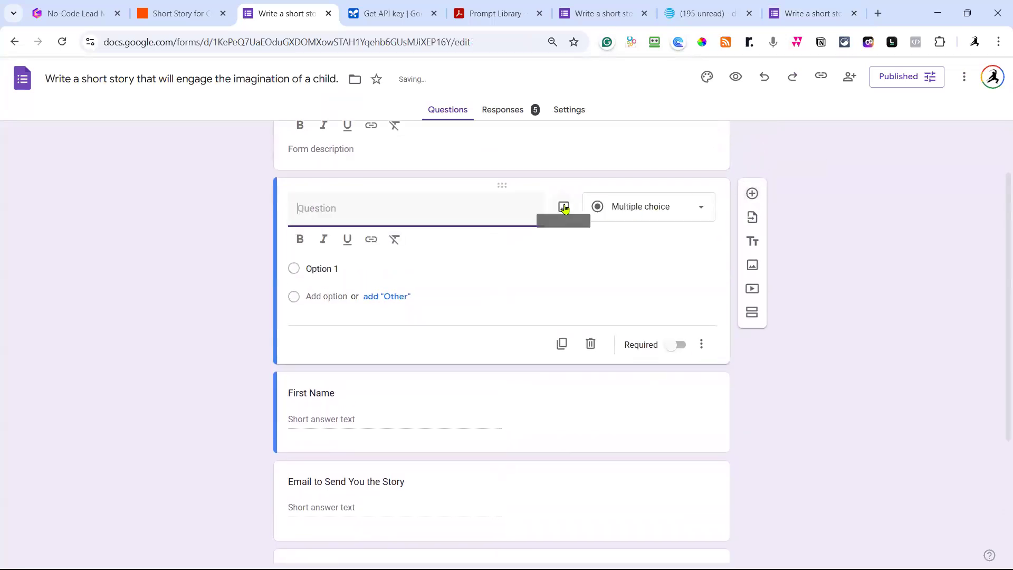
{"action": "type", "text": "Child"}
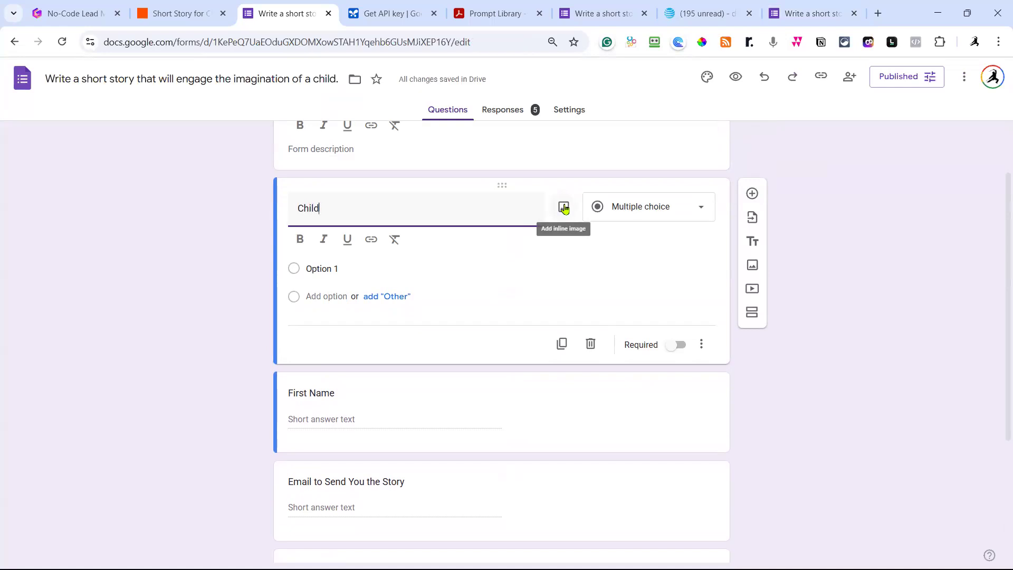
{"action": "type", "text": " Name"}
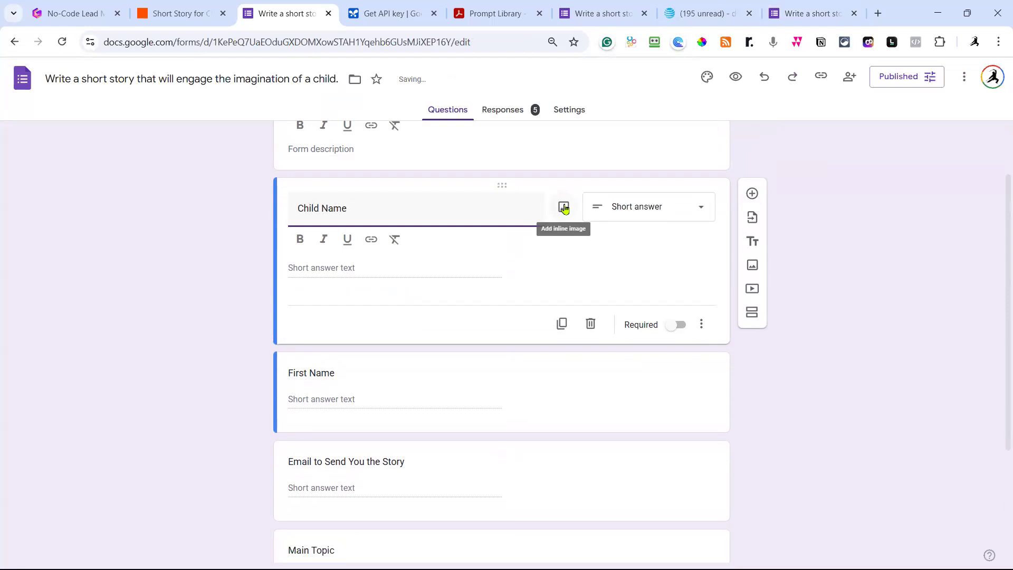
{"action": "left_click_drag", "start_coordinate": [396, 210], "coordinate": [280, 209]}
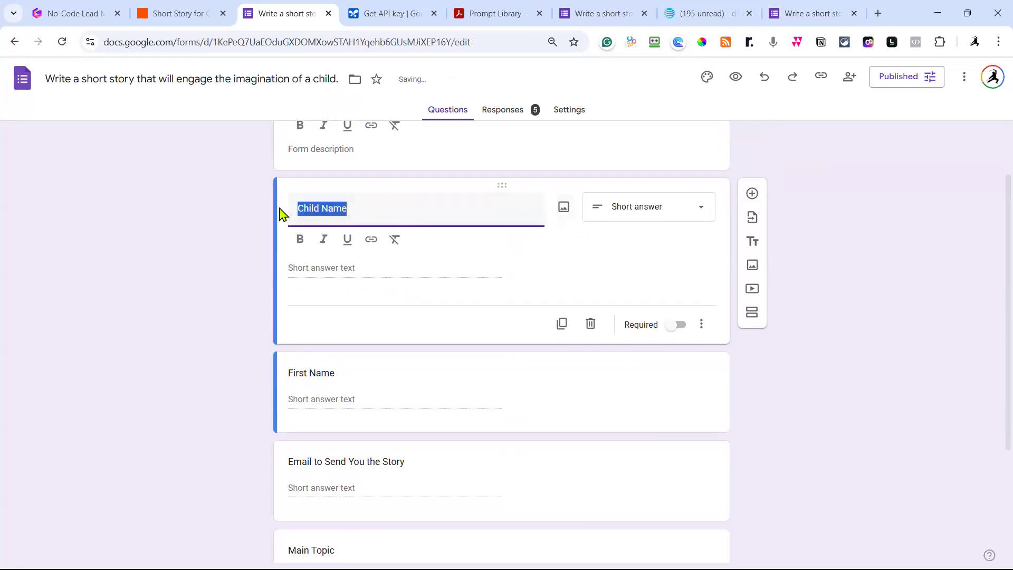
{"action": "type", "text": "Name of Ch"}
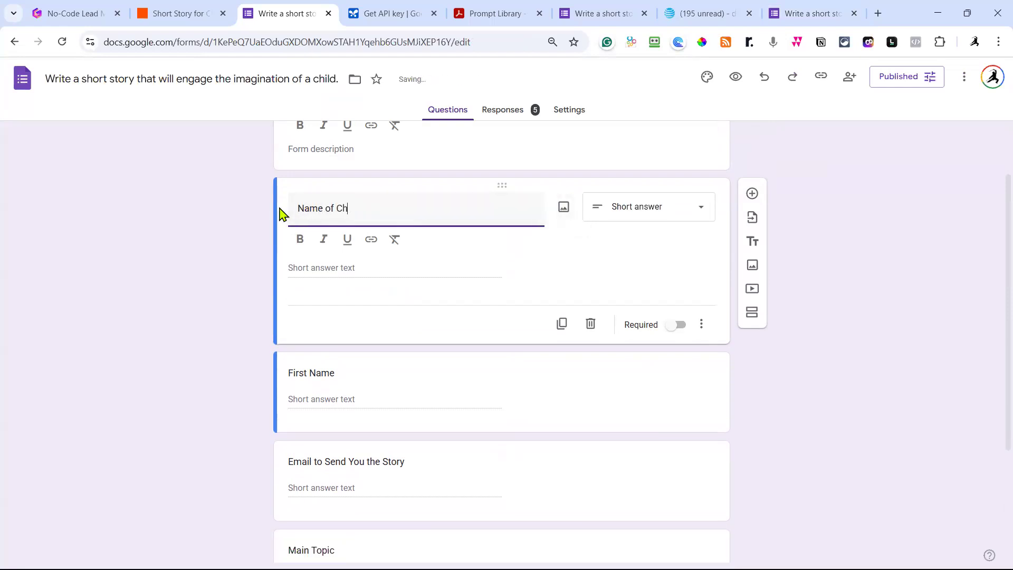
{"action": "left_click", "coordinate": [586, 261]}
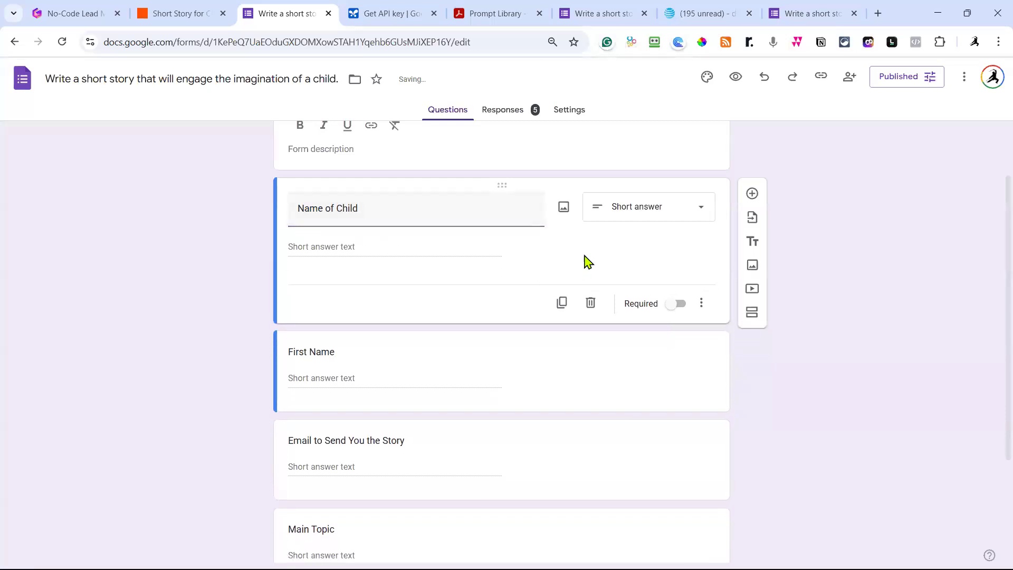
{"action": "left_click", "coordinate": [299, 218]}
{"action": "left_click", "coordinate": [304, 213]}
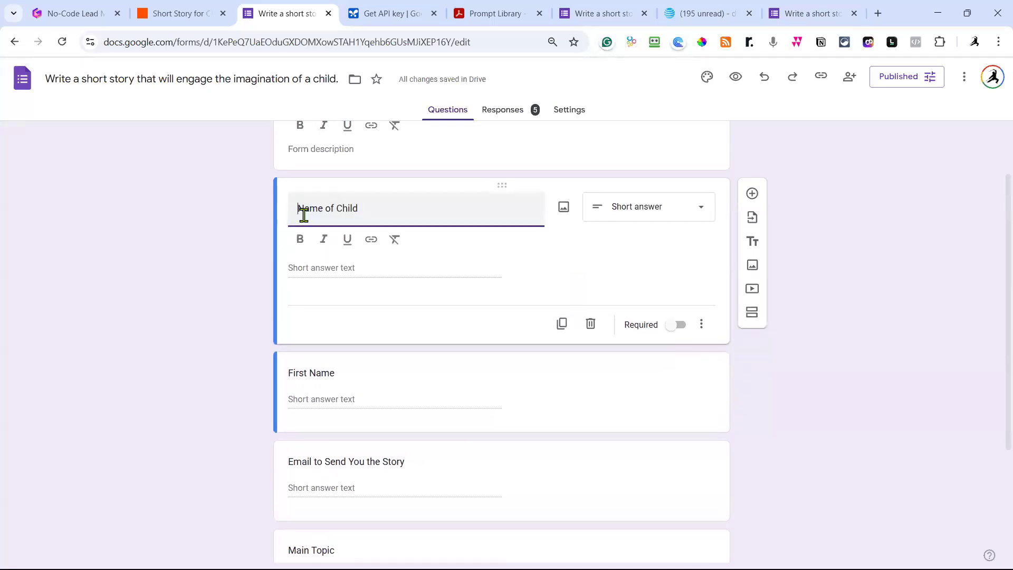
{"action": "type", "text": "First"}
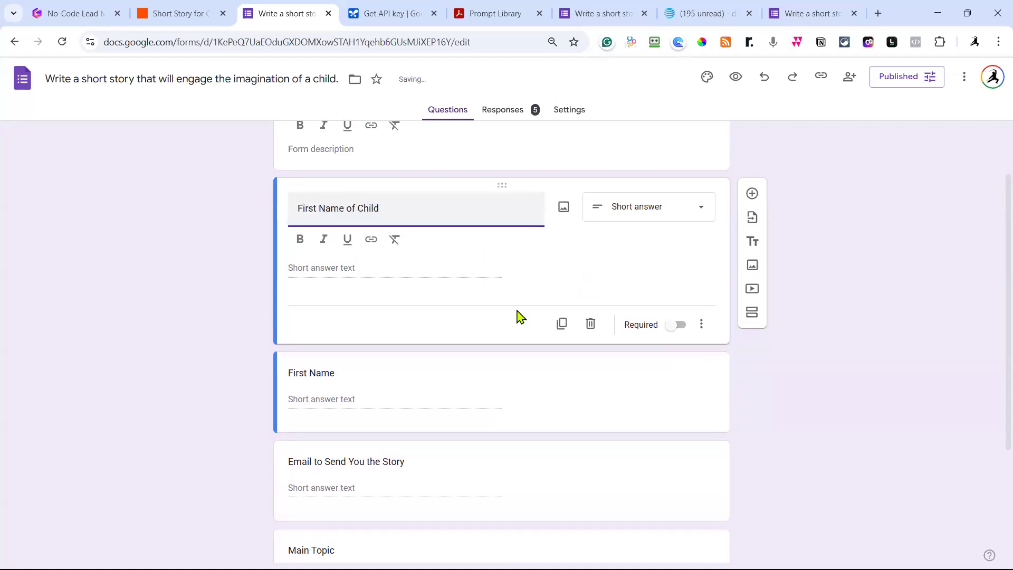
{"action": "left_click", "coordinate": [632, 259]}
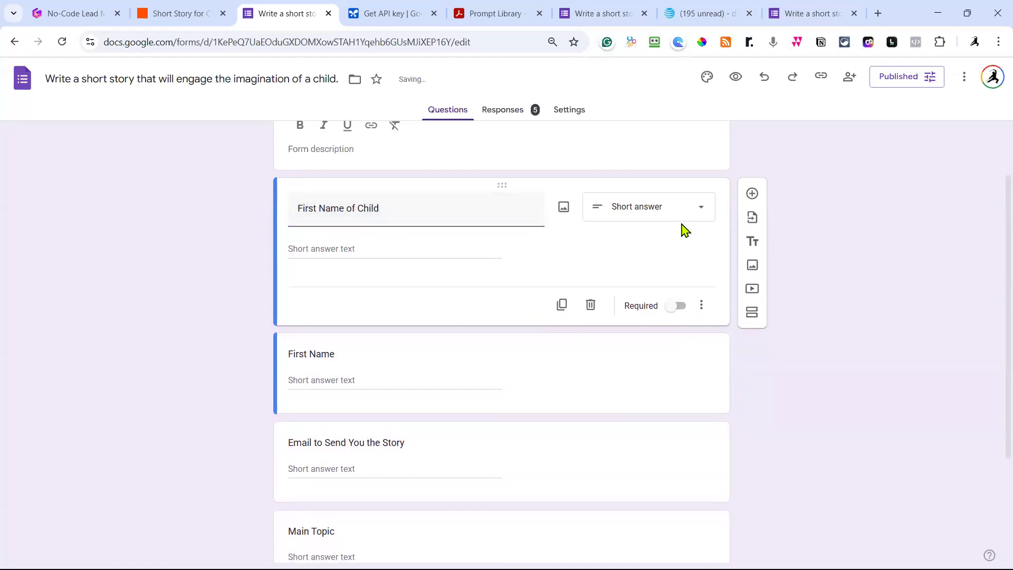
Move the new question below Age of the Child and save the published form options.
{"action": "left_click_drag", "start_coordinate": [500, 183], "coordinate": [486, 446]}
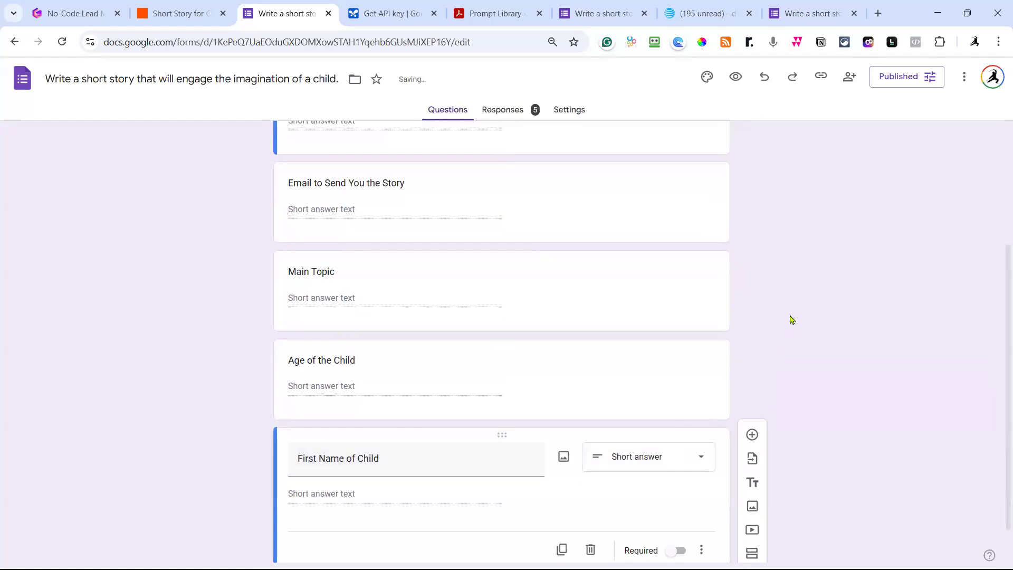
{"action": "left_click", "coordinate": [902, 78]}
{"action": "left_click", "coordinate": [630, 256]}
Select the whole young-child short-story prompt in the Prompt Library PDF, then open a blank tab.
{"action": "left_click", "coordinate": [191, 20]}
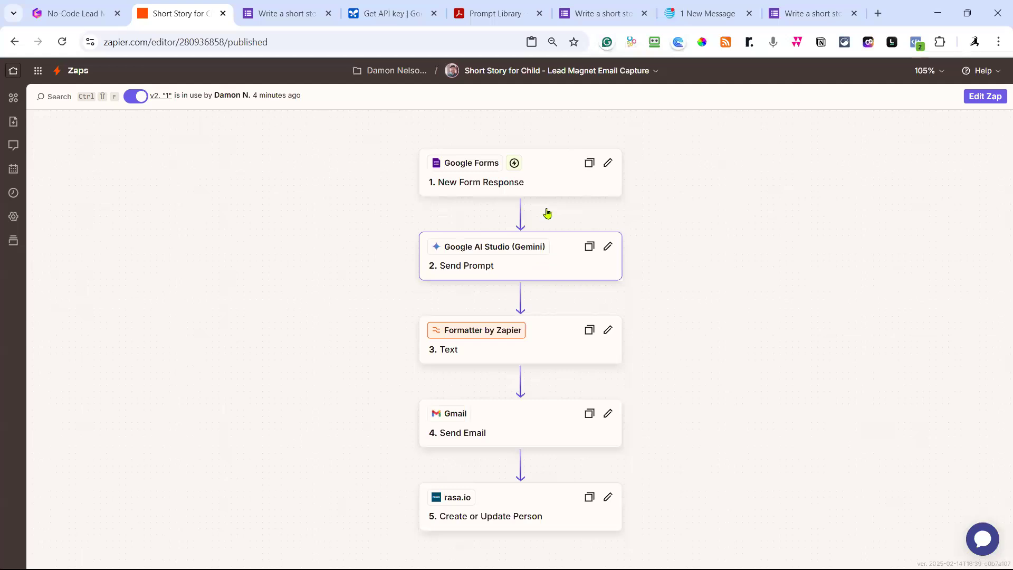
{"action": "left_click", "coordinate": [499, 12]}
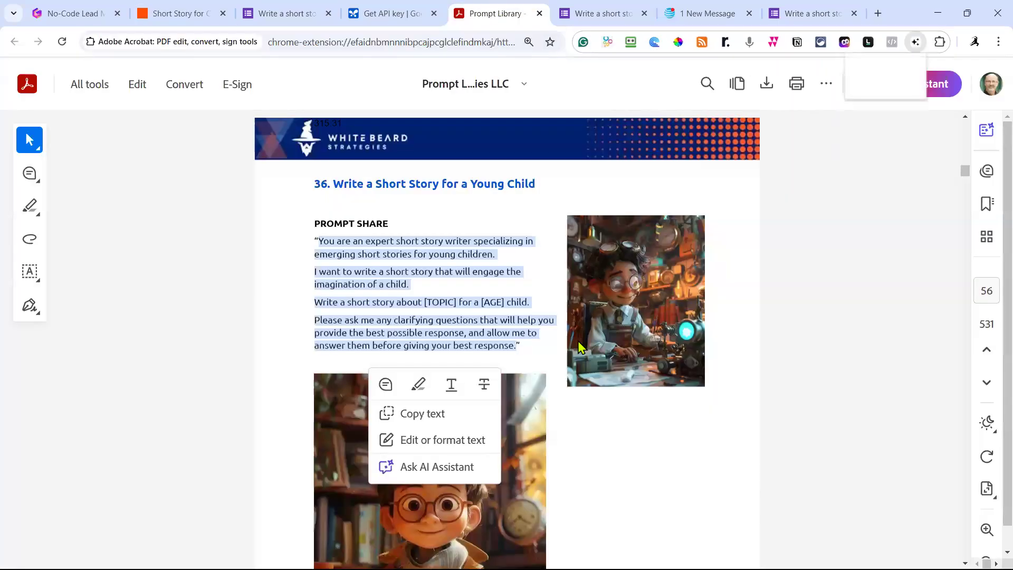
{"action": "left_click", "coordinate": [554, 343]}
{"action": "left_click_drag", "start_coordinate": [536, 351], "coordinate": [346, 320]}
{"action": "left_click_drag", "start_coordinate": [296, 286], "coordinate": [292, 251]}
{"action": "key", "text": "ctrl+c"}
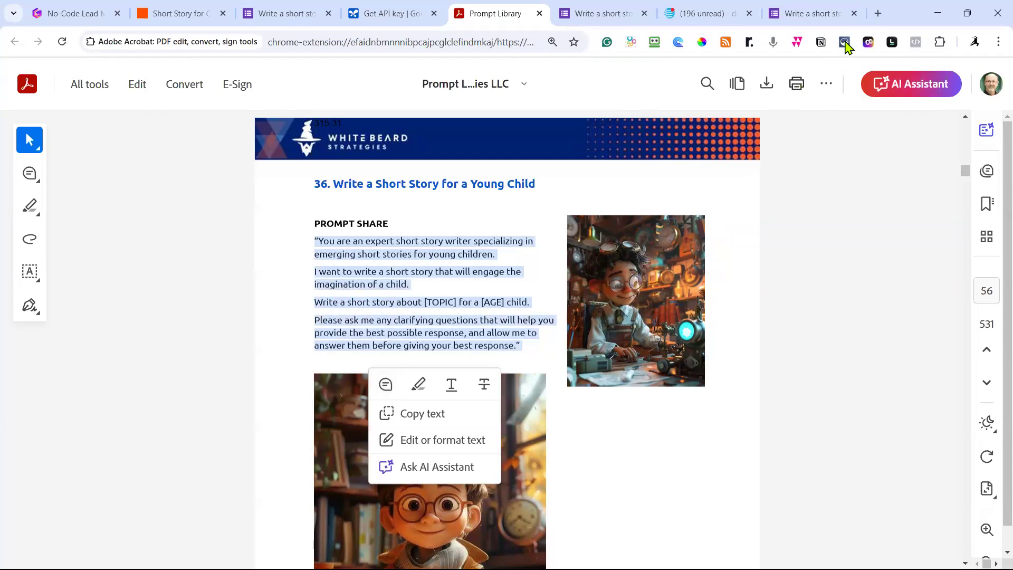
{"action": "left_click", "coordinate": [879, 14]}
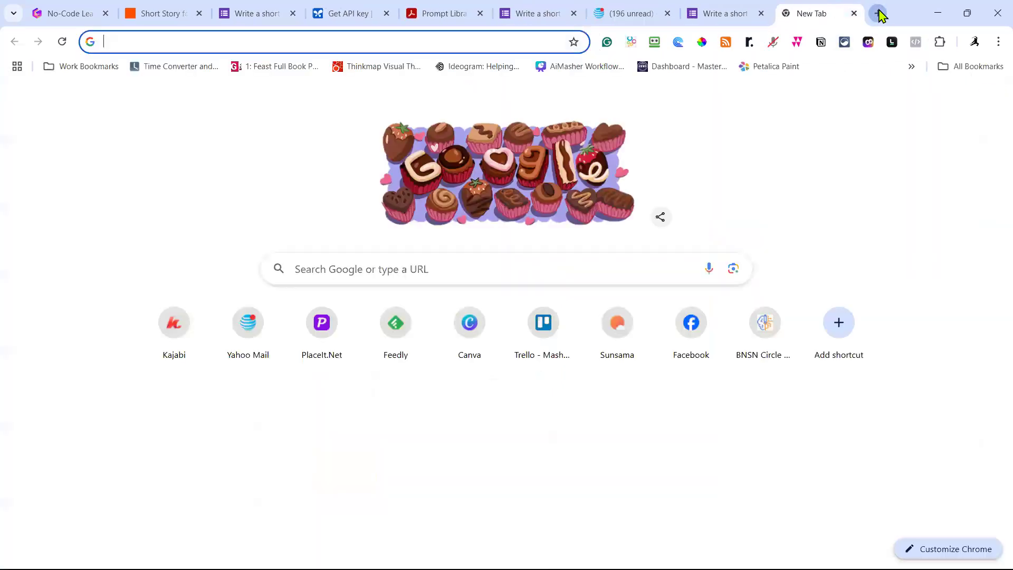
Paste the short-story prompt into a new Grammarly document, dismissing the goals dialog and suggestions panel.
{"action": "type", "text": "grammarly"}
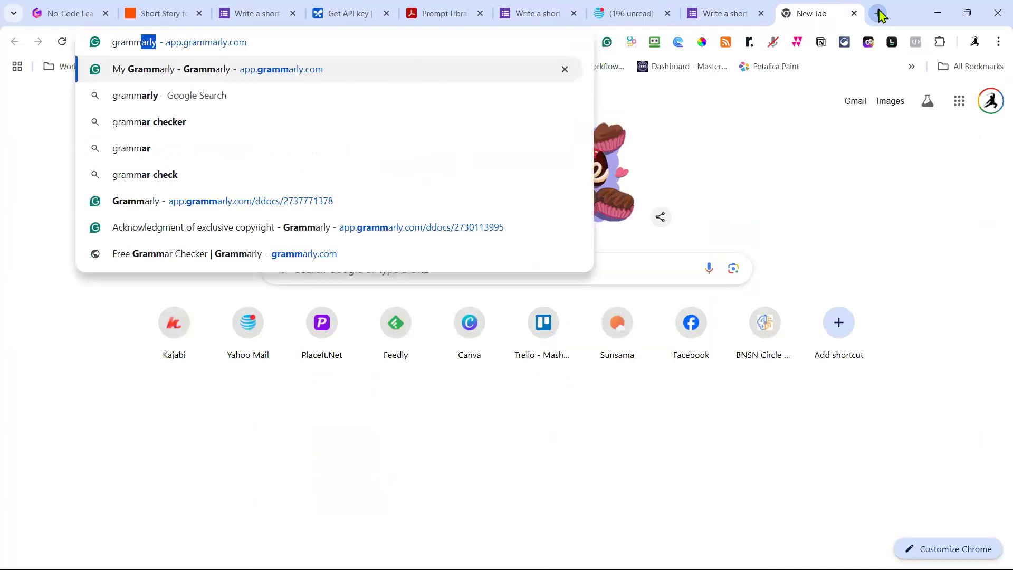
{"action": "key", "text": "Return"}
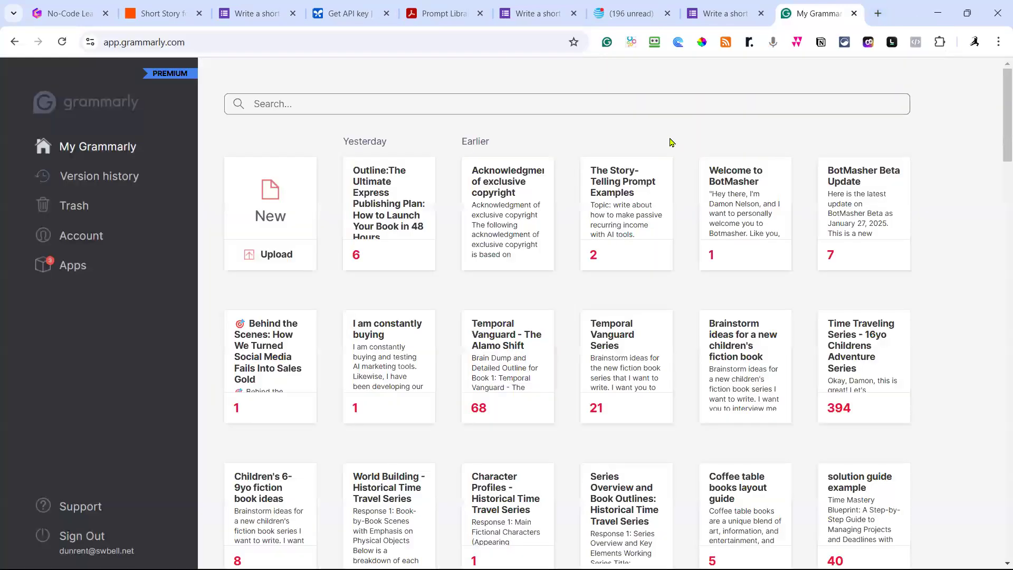
{"action": "left_click", "coordinate": [282, 206]}
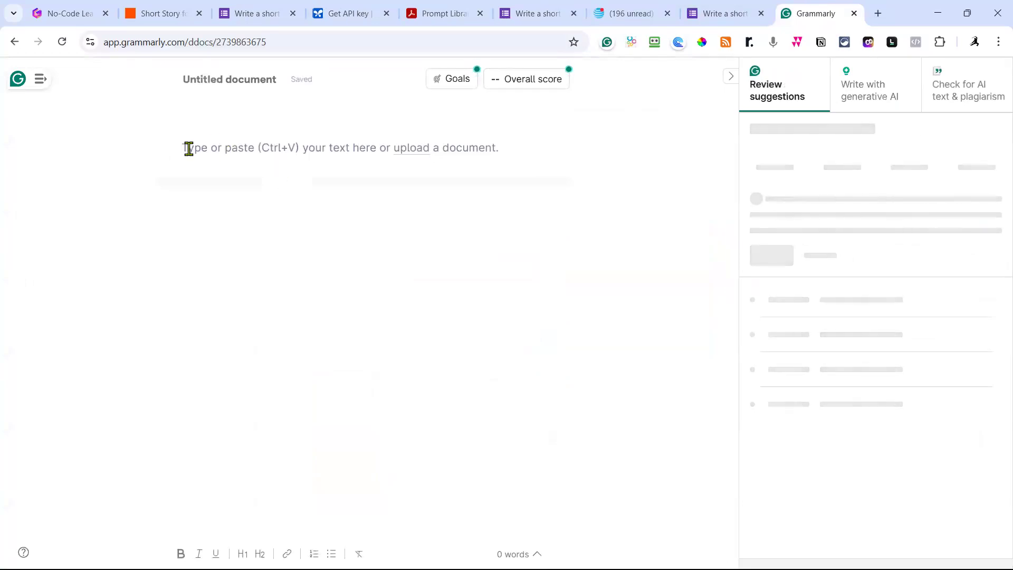
{"action": "key", "text": "ctrl+v"}
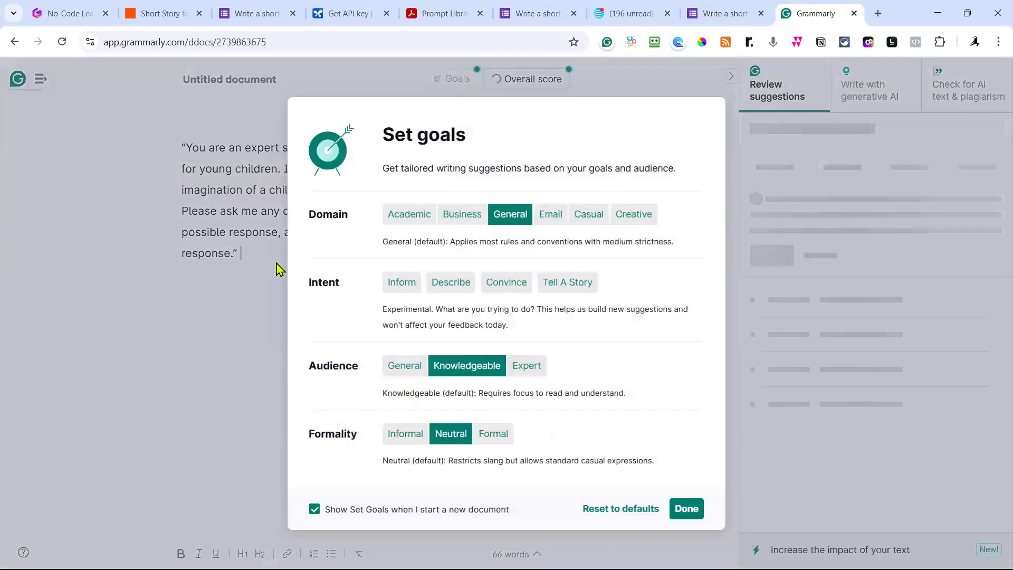
{"action": "left_click", "coordinate": [681, 509]}
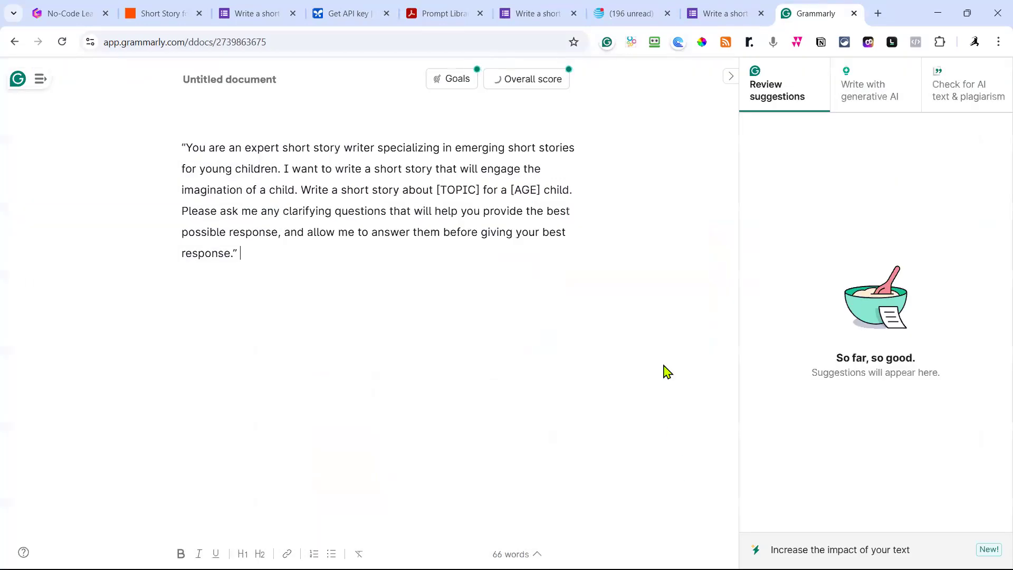
{"action": "left_click", "coordinate": [731, 79]}
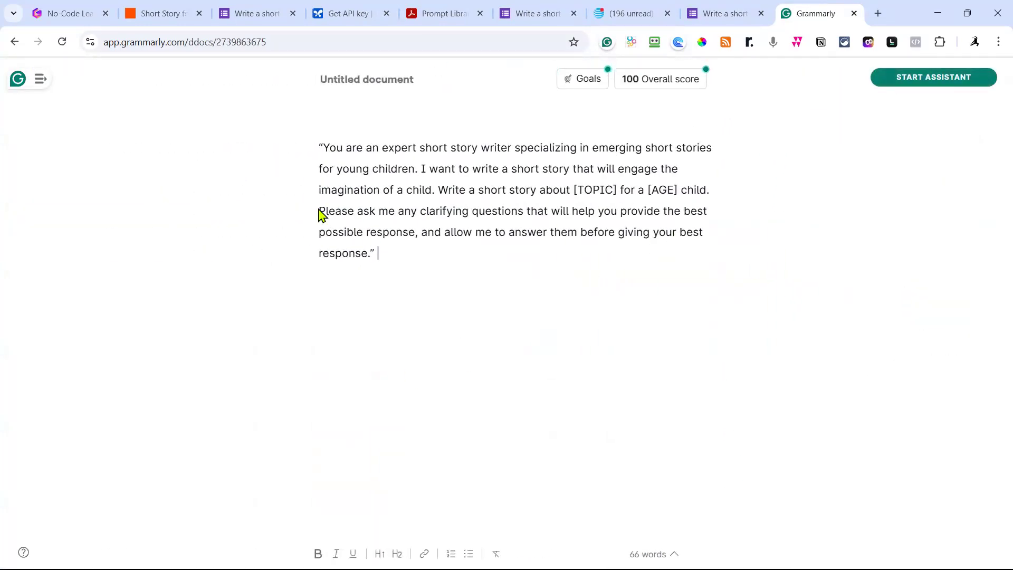
Delete the 'Please ask me…' clarifying-questions sentence and the opening quotation mark.
{"action": "left_click_drag", "start_coordinate": [318, 212], "coordinate": [310, 267]}
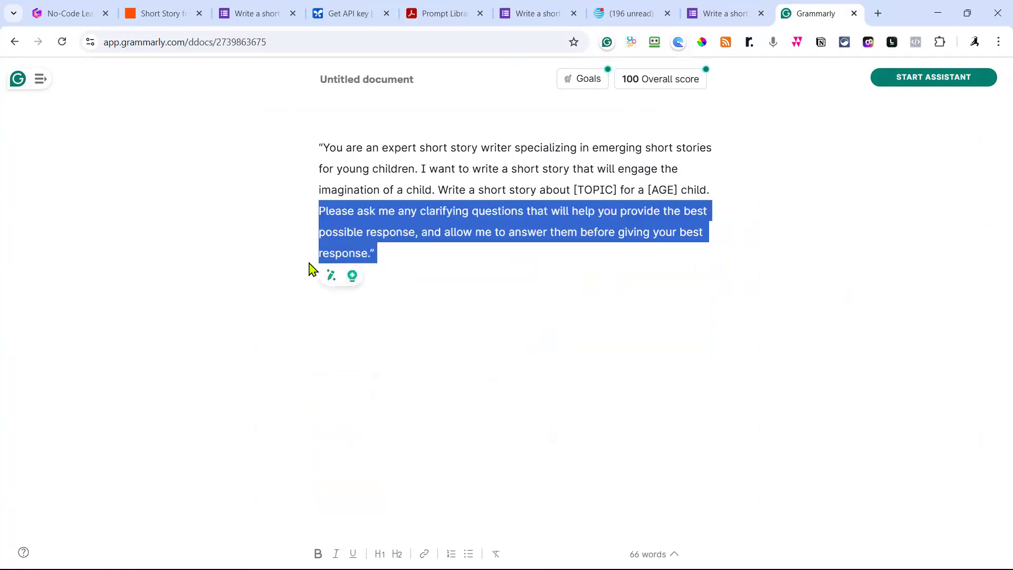
{"action": "key", "text": "BackSpace"}
{"action": "left_click", "coordinate": [323, 147]}
{"action": "key", "text": "BackSpace"}
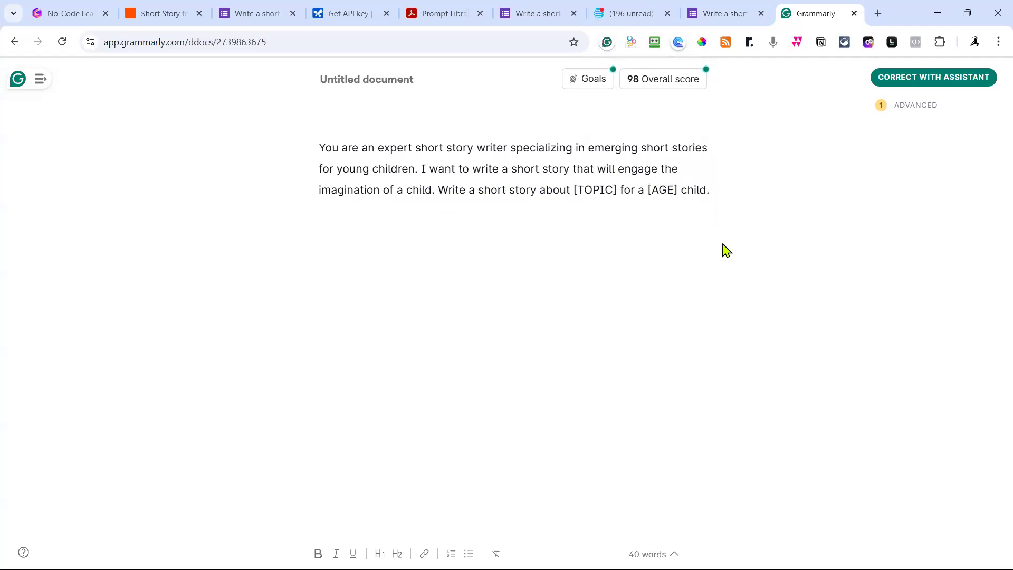
Change the prompt to target a '[AGE] year old child named [CHILD NAME]'.
{"action": "type", "text": "nm"}
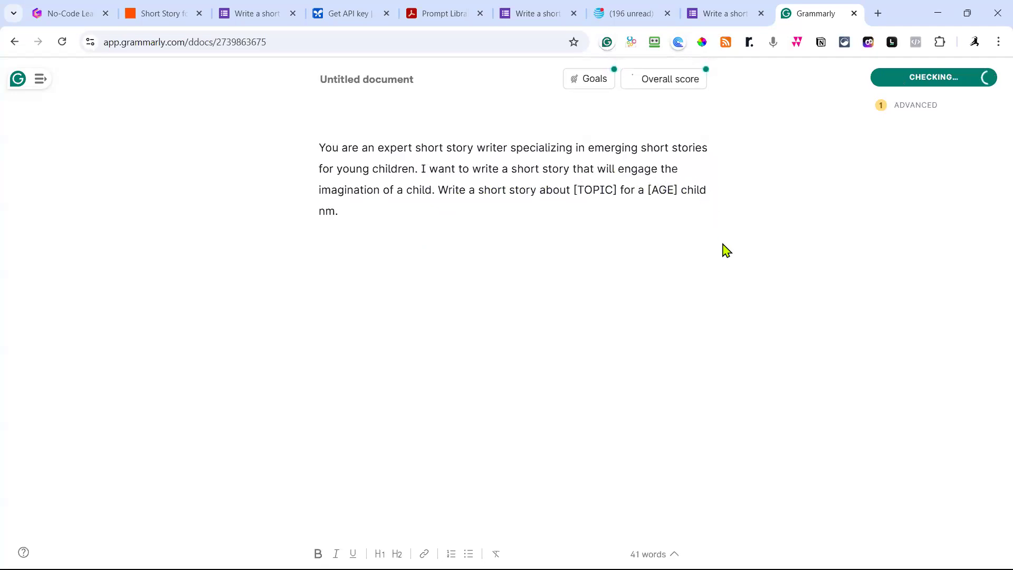
{"action": "key", "text": "BackSpace"}
{"action": "type", "text": "amed "}
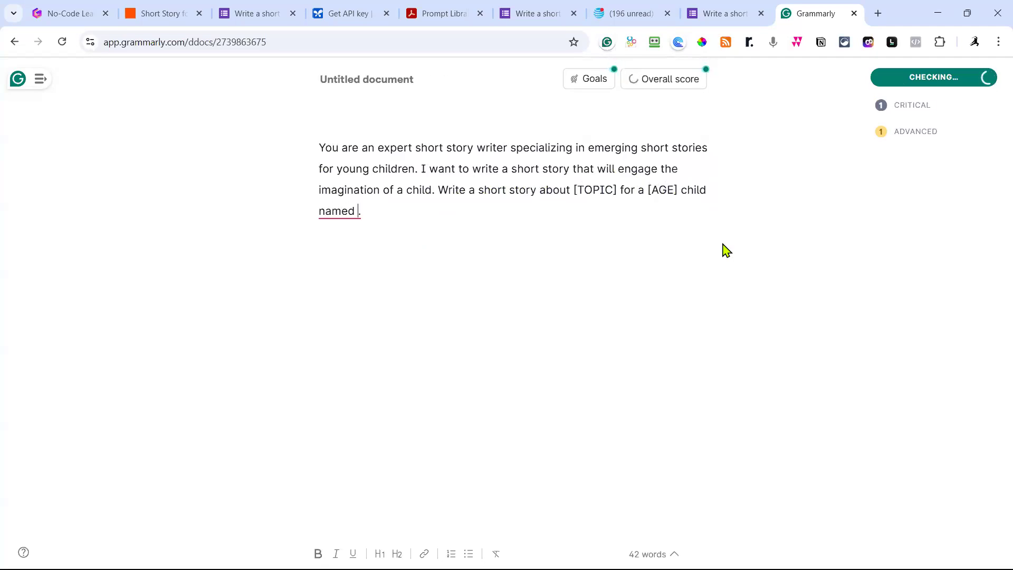
{"action": "type", "text": "["}
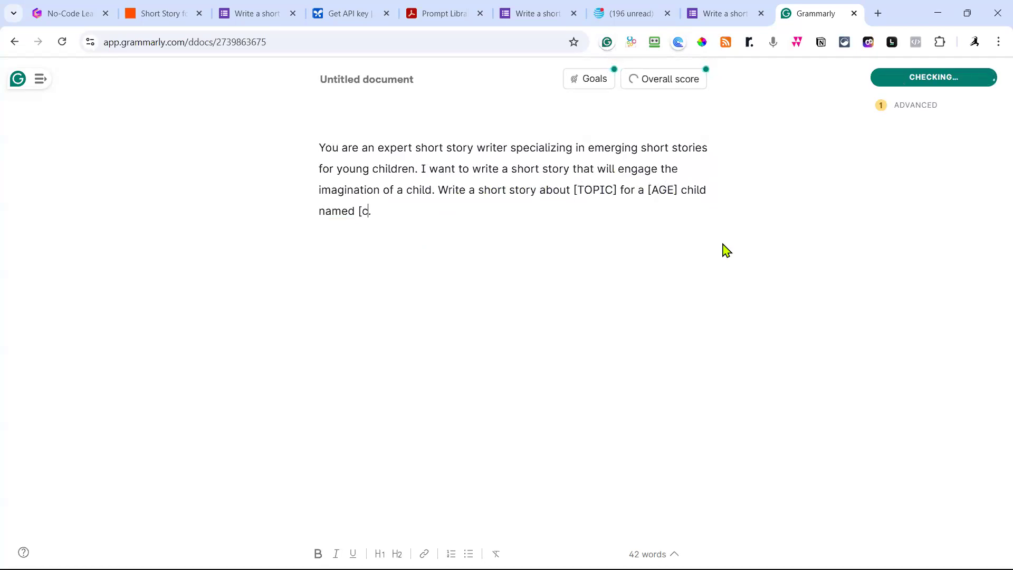
{"action": "type", "text": "ch"}
{"action": "key", "text": "BackSpace"}
{"action": "type", "text": "HIL"}
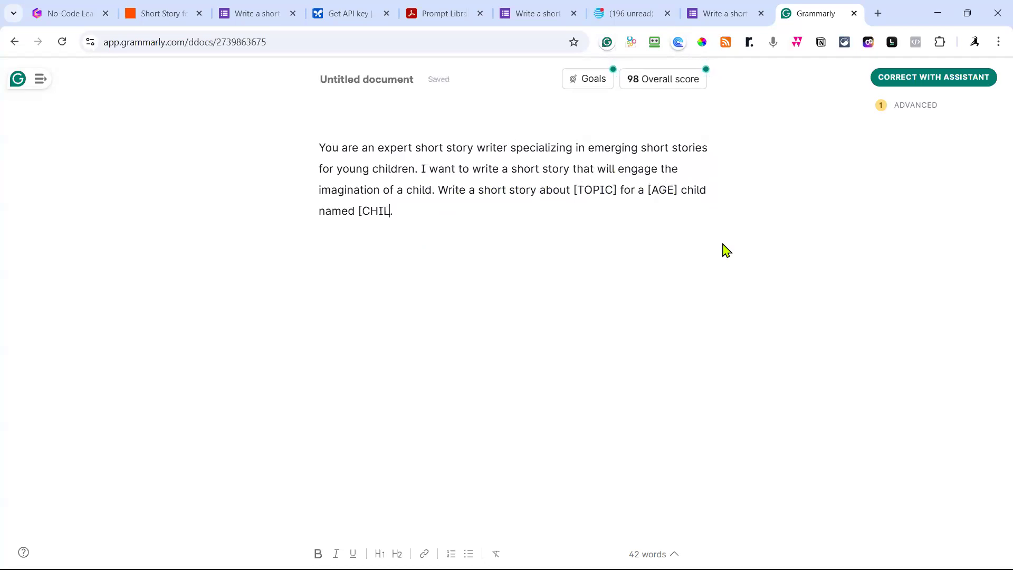
{"action": "type", "text": "D NAME"}
{"action": "left_click", "coordinate": [681, 191]}
{"action": "type", "text": "YEAR"}
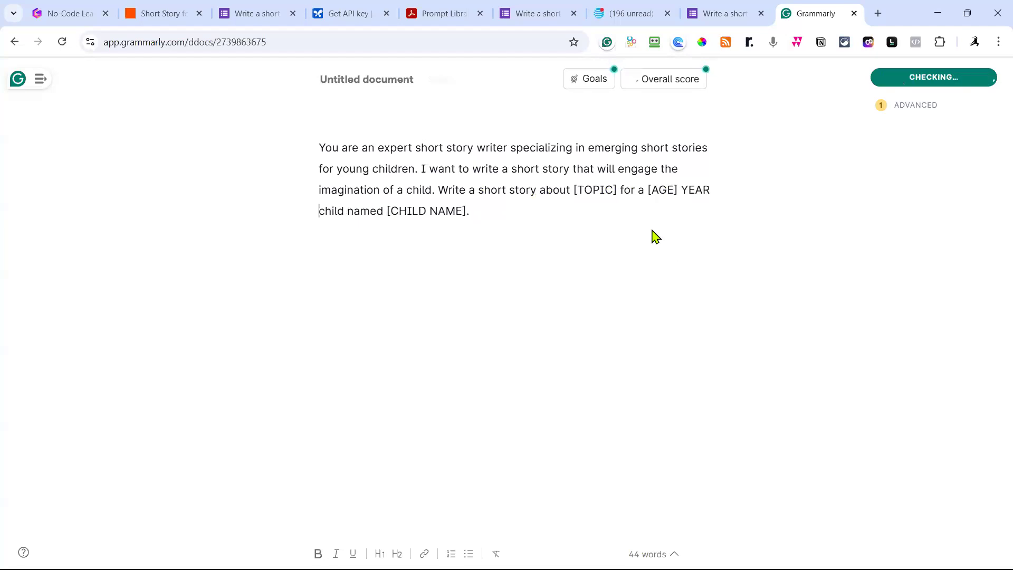
{"action": "key", "text": "BackSpace"}
{"action": "key", "text": "BackSpace"}
{"action": "key", "text": "BackSpace"}
{"action": "key", "text": "BackSpace"}
{"action": "key", "text": "BackSpace"}
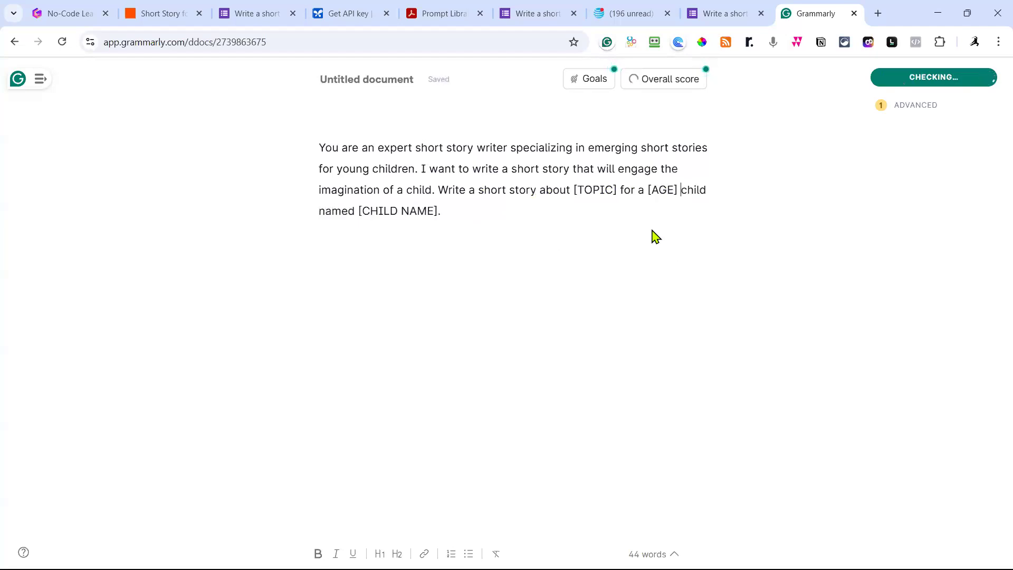
{"action": "type", "text": "year o"}
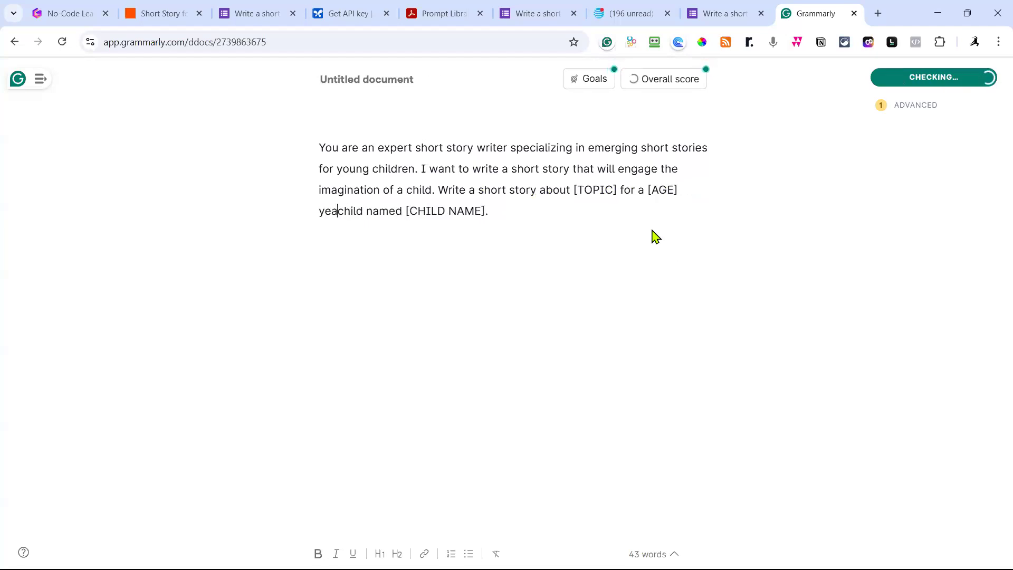
{"action": "type", "text": "ld"}
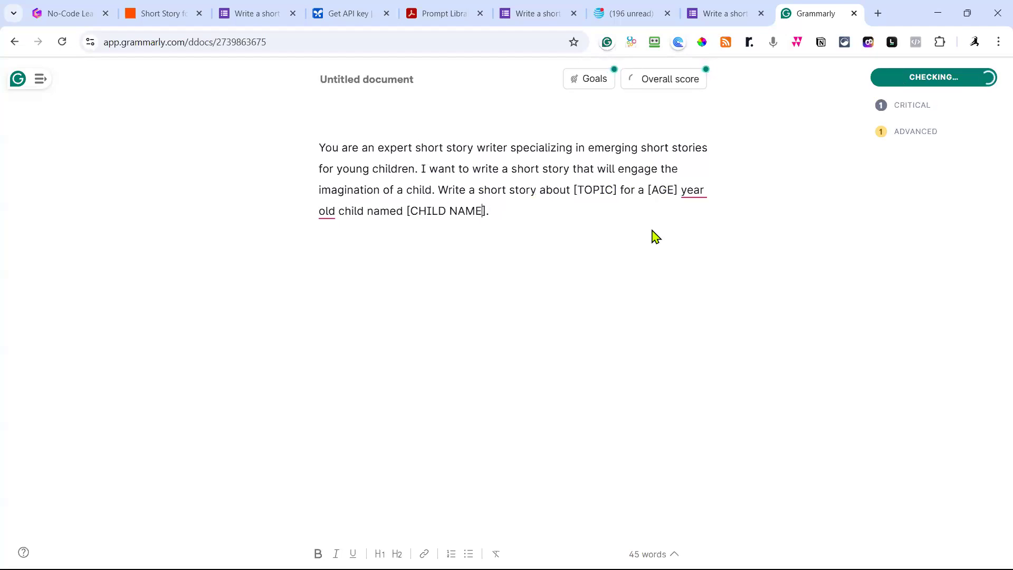
Add a line making [CHILD NAME] the main character, append the bracketed output instructions, and select everything.
{"action": "key", "text": "Return"}
{"action": "type", "text": "Focus this story to include the"}
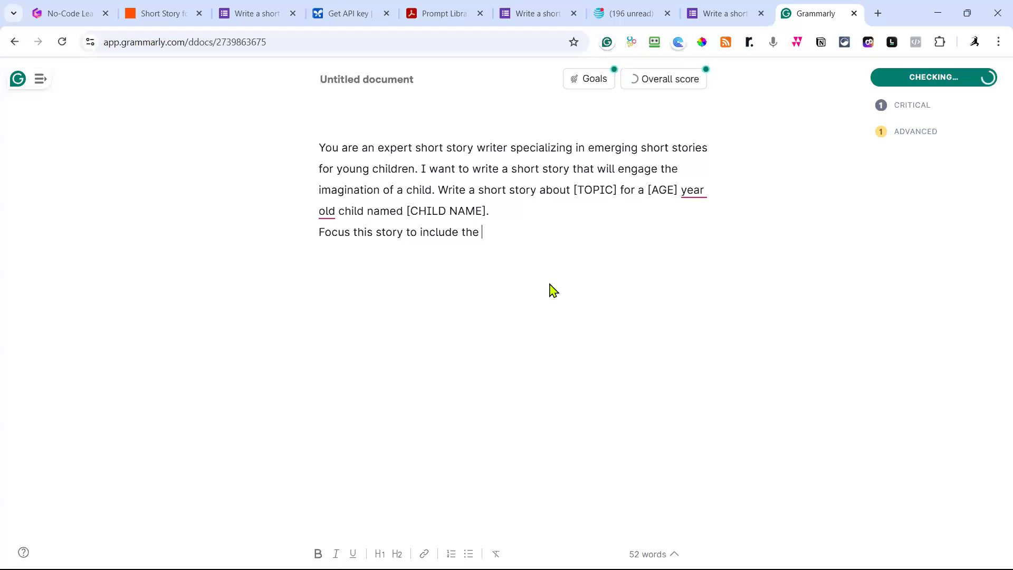
{"action": "right_click", "coordinate": [406, 211]}
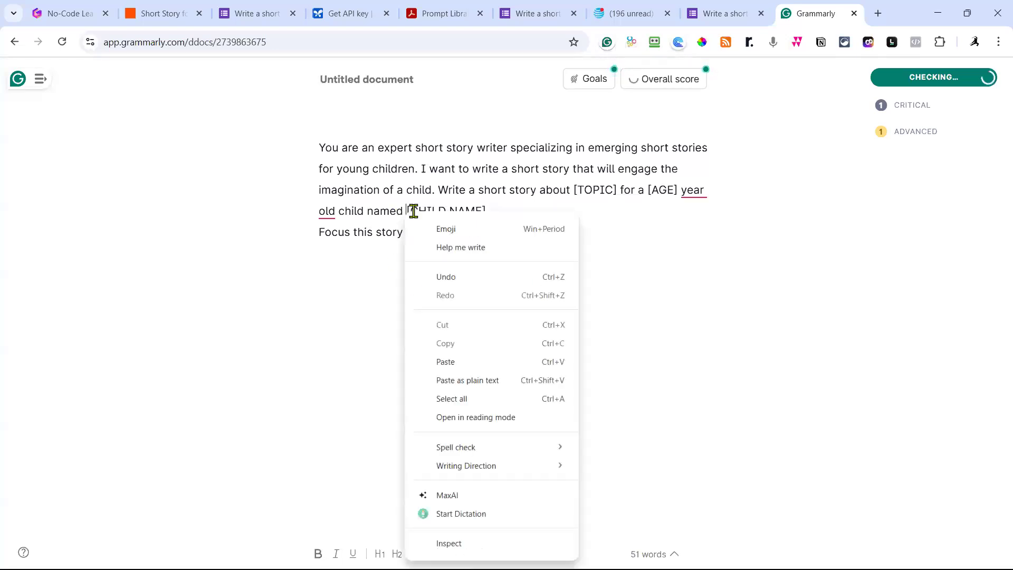
{"action": "key", "text": "Escape"}
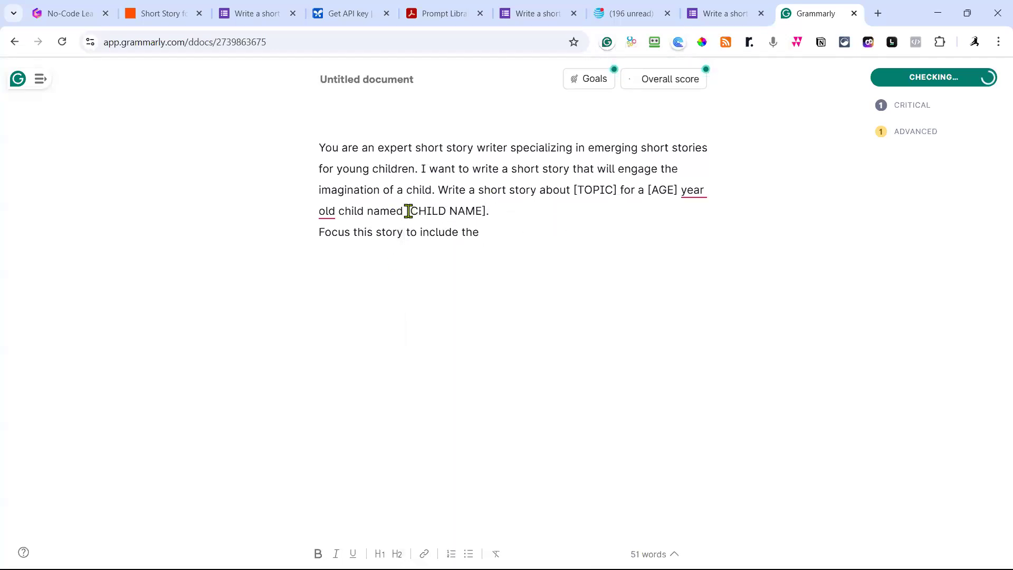
{"action": "left_click_drag", "start_coordinate": [409, 211], "coordinate": [487, 211]}
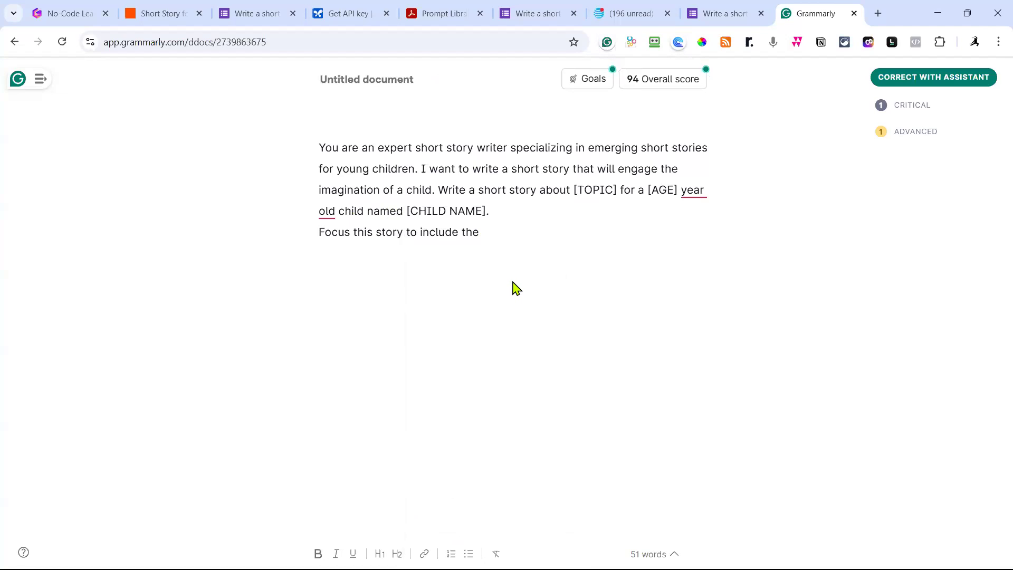
{"action": "type", "text": "[CHILD NAME]"}
{"action": "type", "text": "as the ma"}
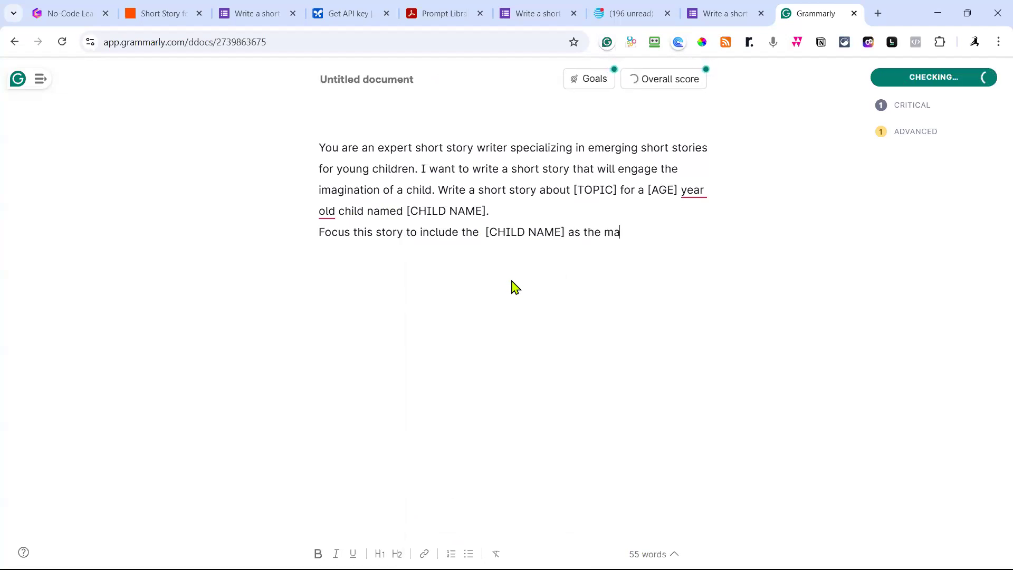
{"action": "type", "text": "in character."}
{"action": "key", "text": "Return"}
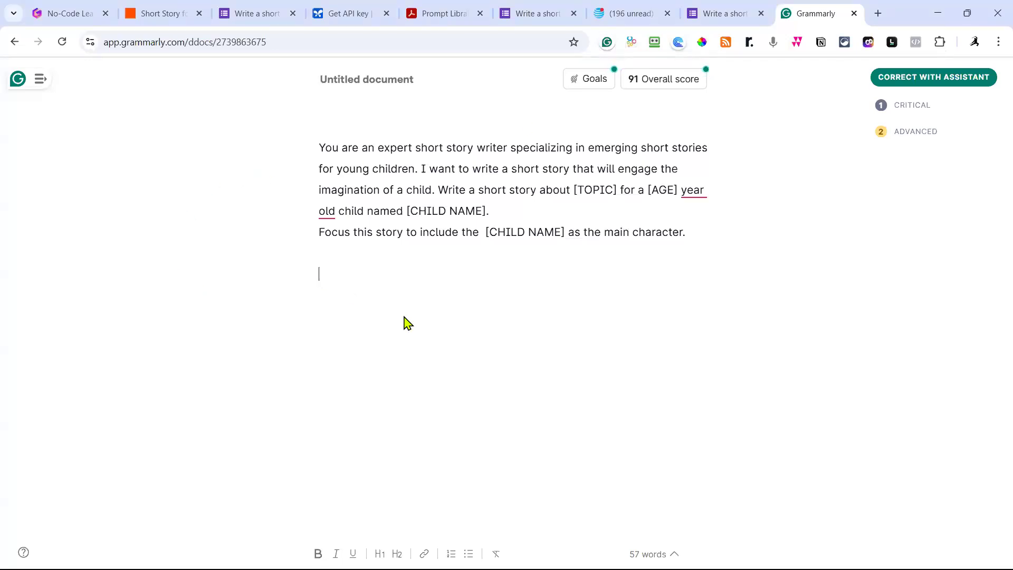
{"action": "type", "text": "[output instructions: do not give explanation or a conclusion to the output. Simply send the output only]"}
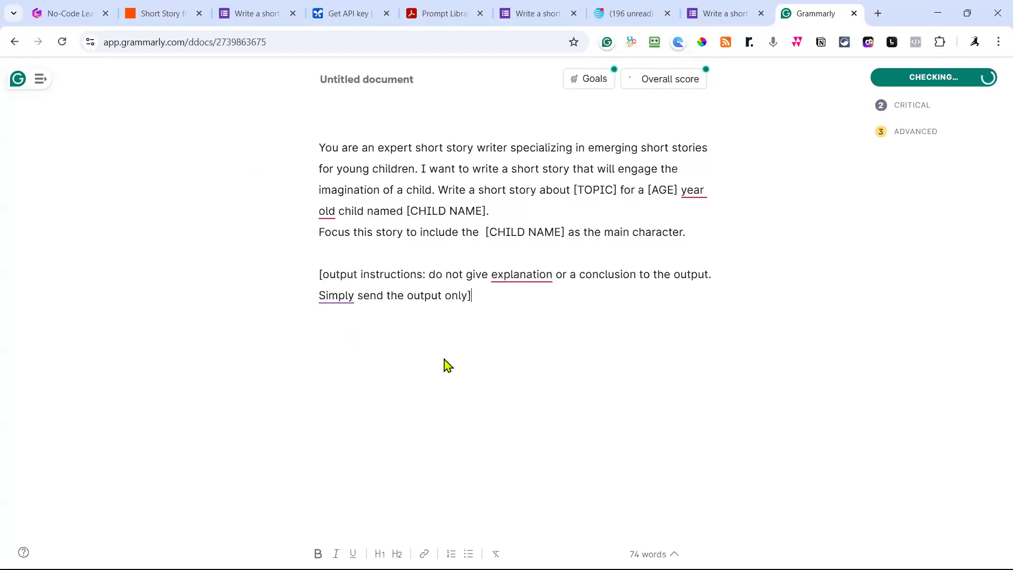
{"action": "left_click_drag", "start_coordinate": [491, 294], "coordinate": [312, 161]}
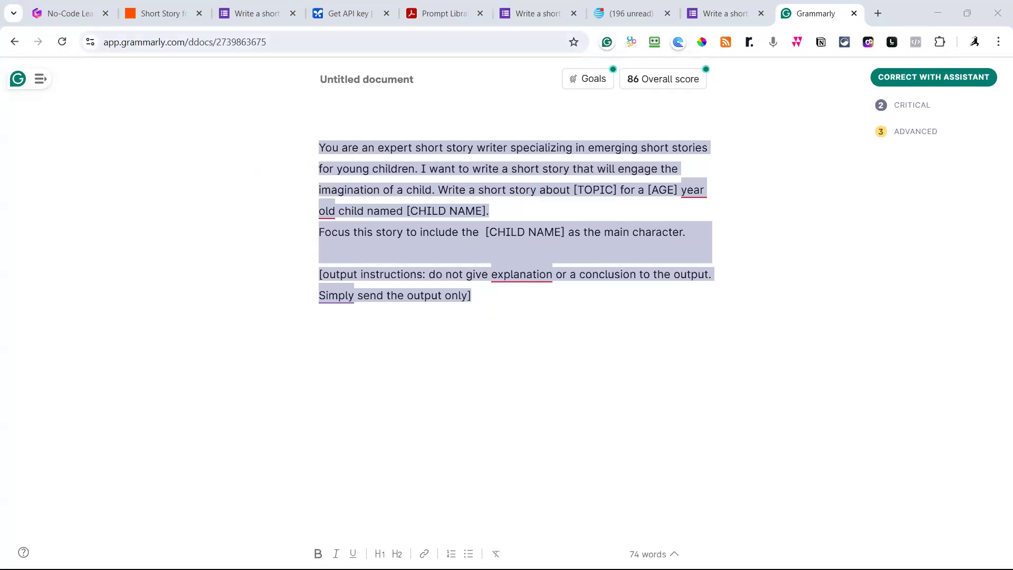
Open the Gemini Send Prompt step in the Short Story for Child zap.
{"action": "left_click", "coordinate": [177, 22]}
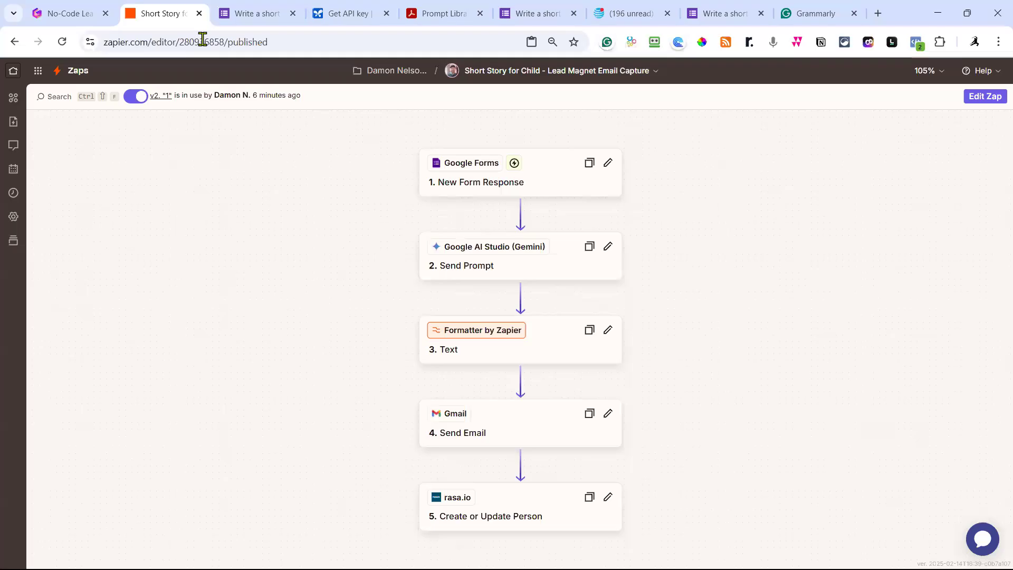
{"action": "scroll", "coordinate": [490, 251], "scroll_direction": "down", "scroll_amount": 1}
{"action": "left_click", "coordinate": [530, 225]}
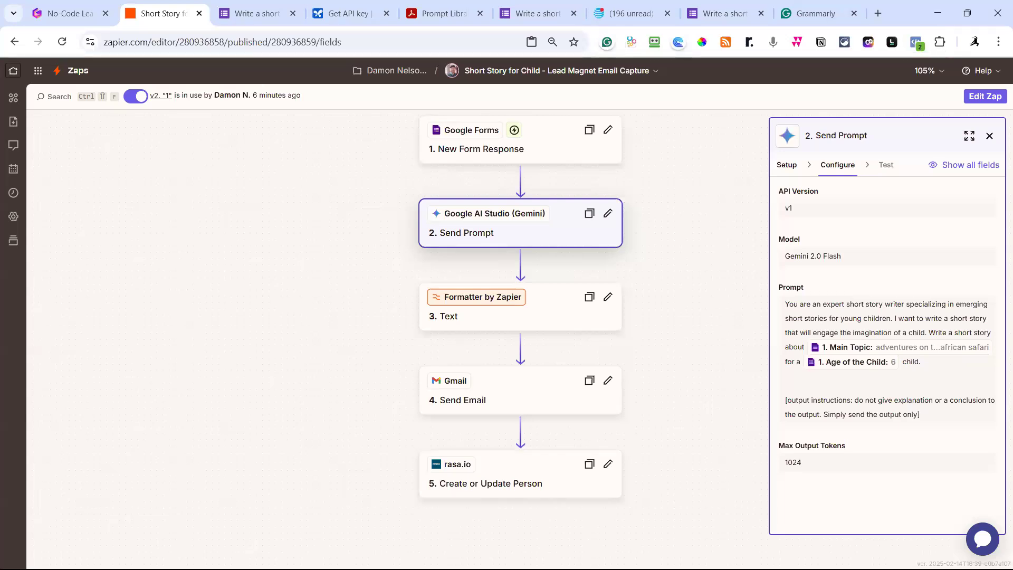
Select the revised Grammarly prompt text from 'year' through the end, then return to the zap.
{"action": "left_click", "coordinate": [826, 21]}
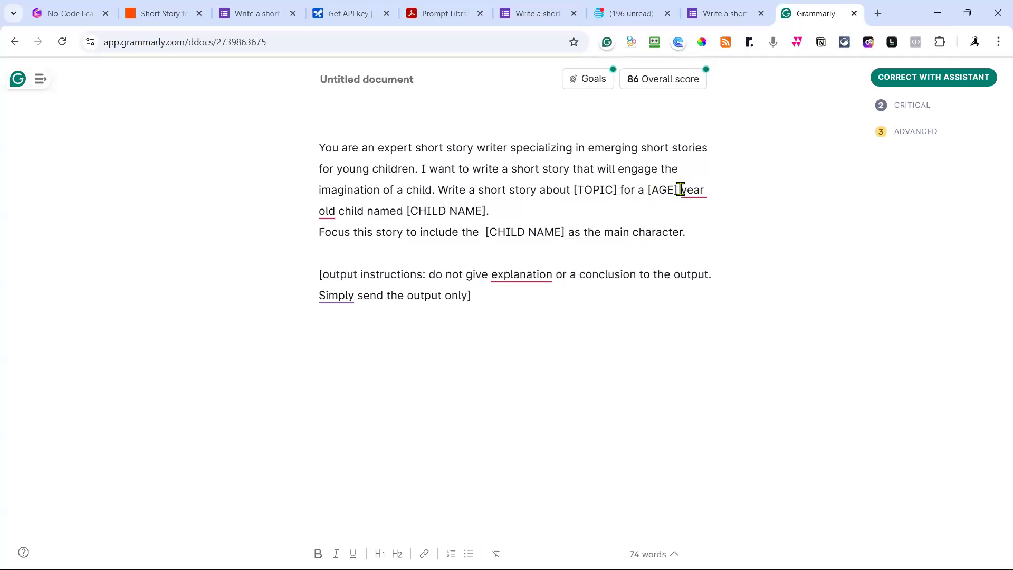
{"action": "left_click_drag", "start_coordinate": [681, 190], "coordinate": [689, 288]}
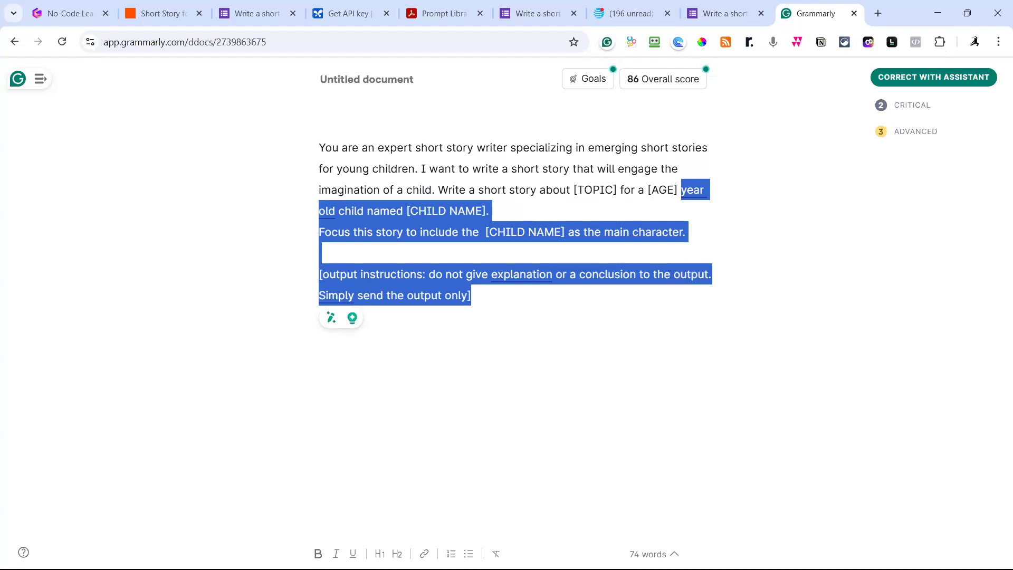
{"action": "left_click", "coordinate": [165, 15]}
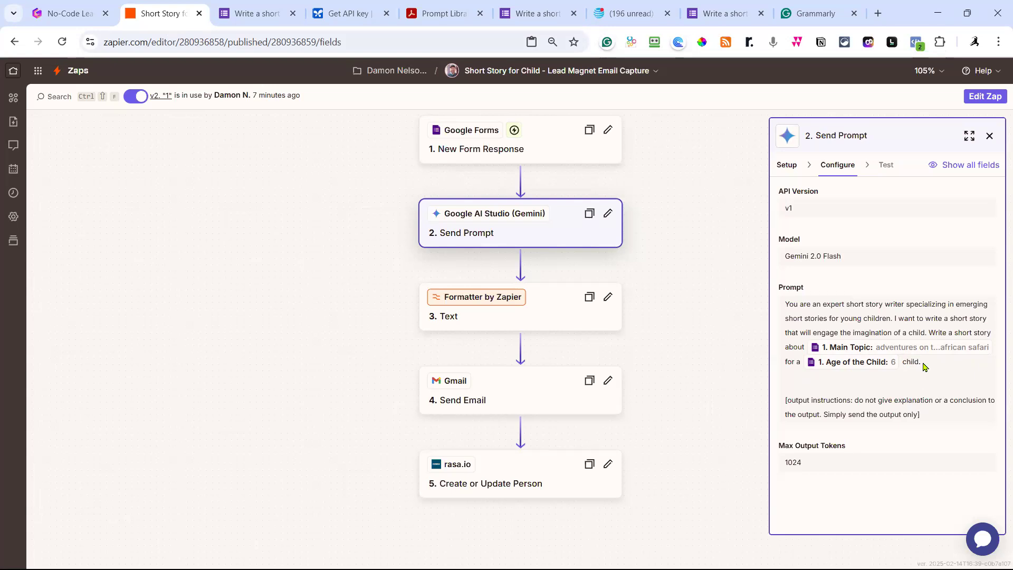
In a zap draft, paste the child-name sentences into the Gemini prompt and delete the duplicate output paragraph.
{"action": "left_click", "coordinate": [988, 96]}
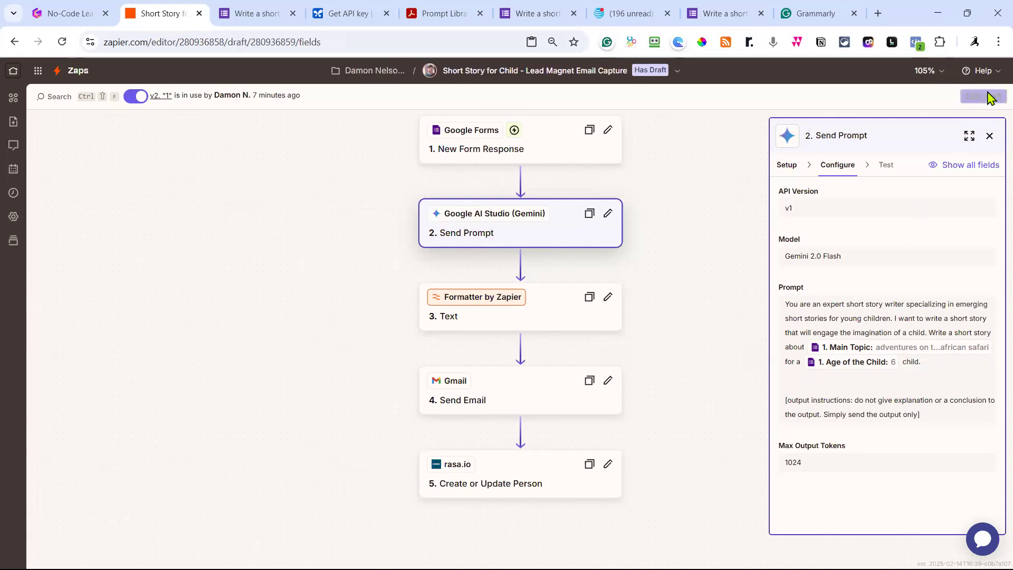
{"action": "left_click", "coordinate": [893, 379]}
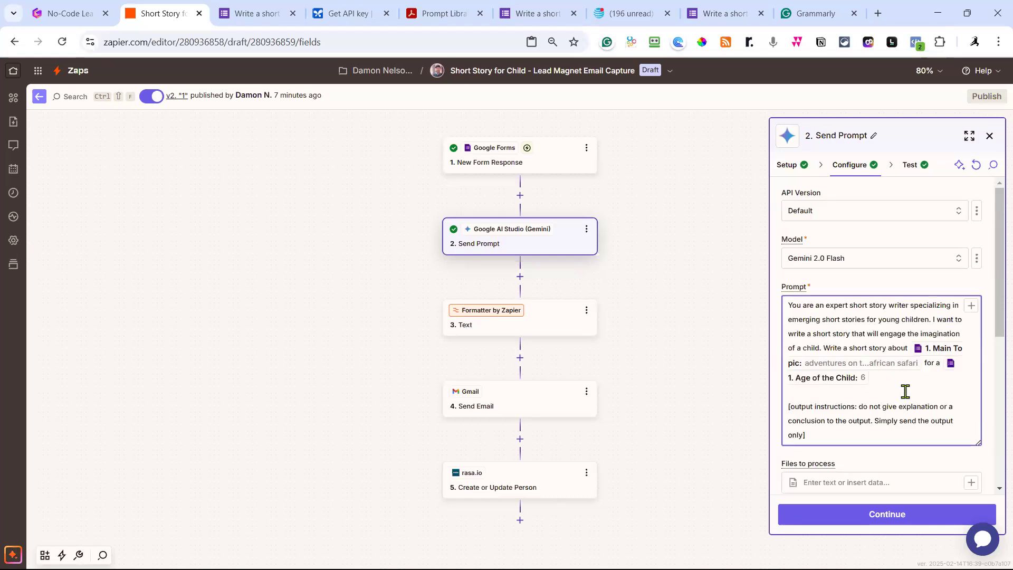
{"action": "type", "text": "year old child named [CHILD NAME]. Focus this story to include the [CHILD NAME] as the main character."}
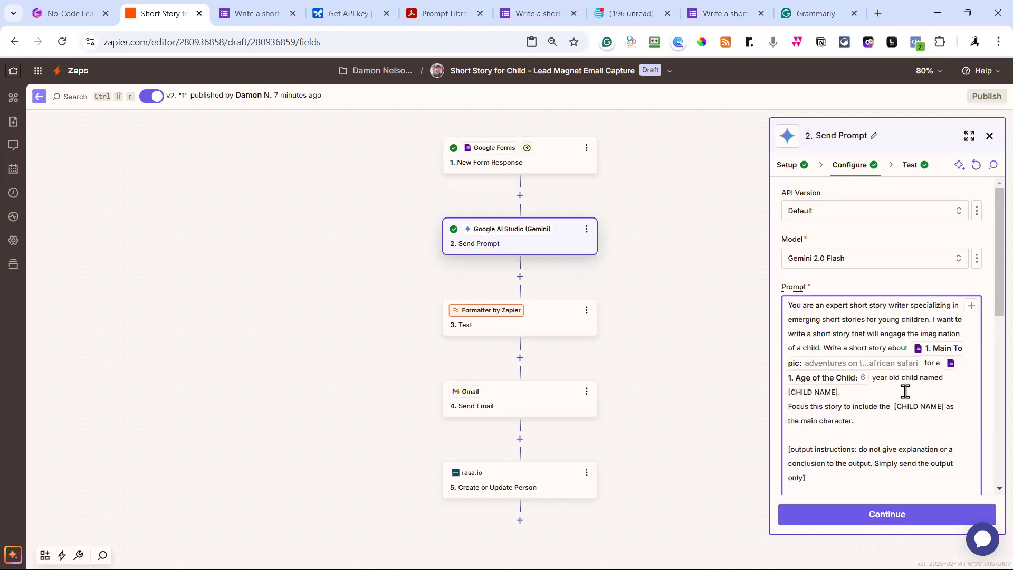
{"action": "type", "text": "[output instructions: do not give explanation or a conclusion to the output. Simply send the output only]"}
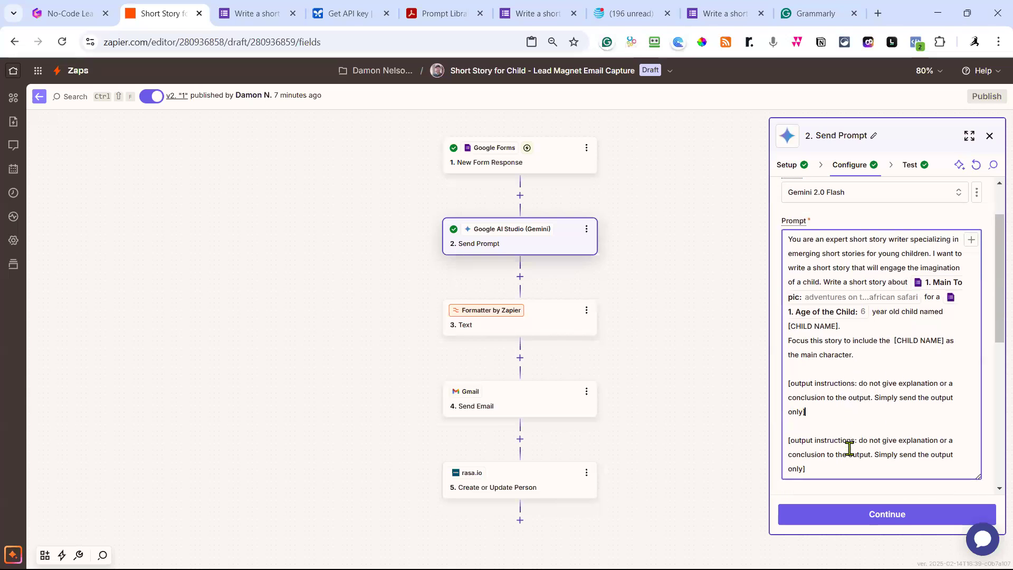
{"action": "left_click_drag", "start_coordinate": [830, 413], "coordinate": [781, 379]}
{"action": "key", "text": "BackSpace"}
{"action": "key", "text": "BackSpace"}
{"action": "key", "text": "BackSpace"}
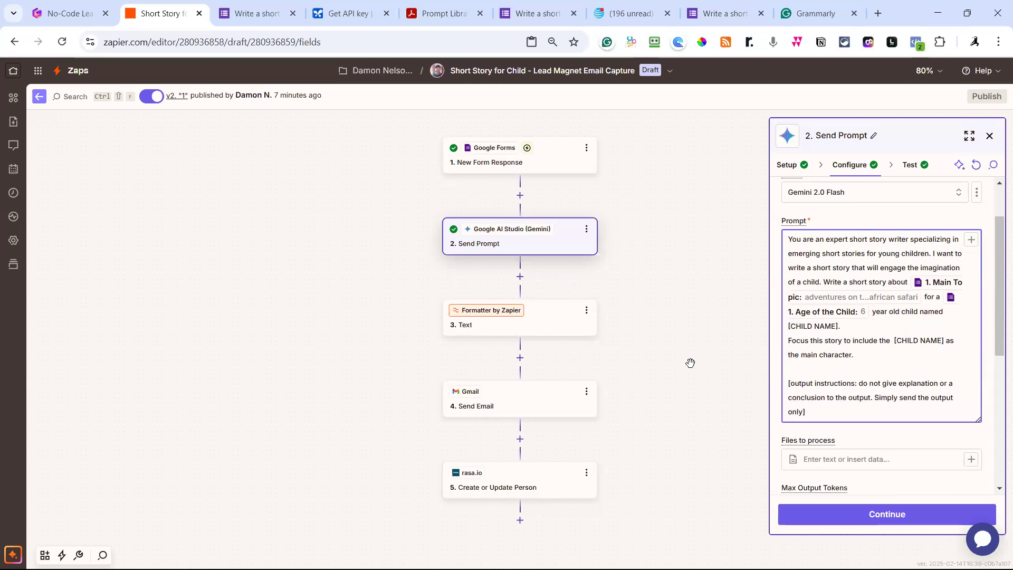
Check the [CHILD NAME] placeholder in the prompt, closing find and replace without changes.
{"action": "scroll", "coordinate": [875, 361], "scroll_direction": "up", "scroll_amount": 1}
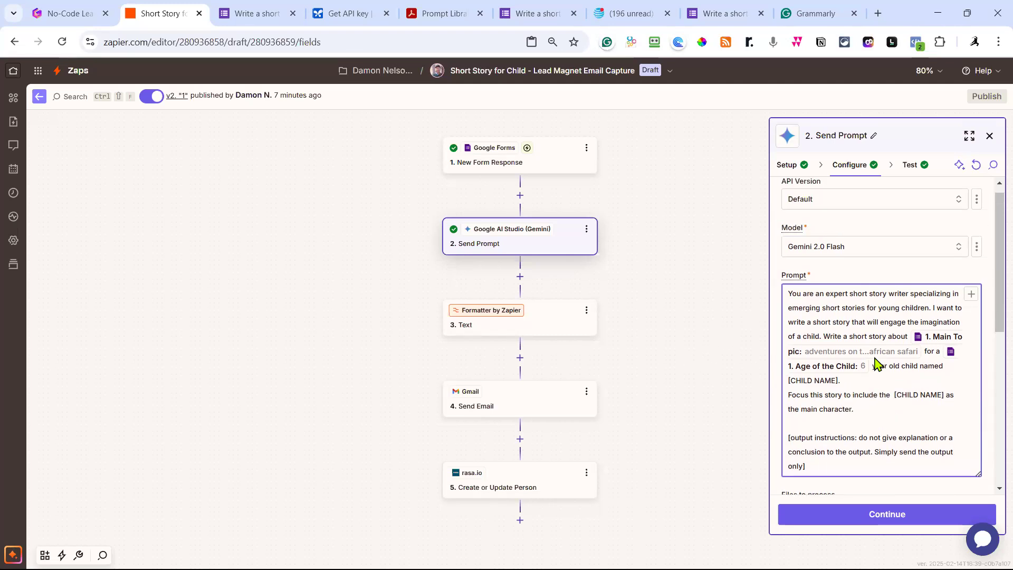
{"action": "left_click_drag", "start_coordinate": [840, 392], "coordinate": [788, 400]}
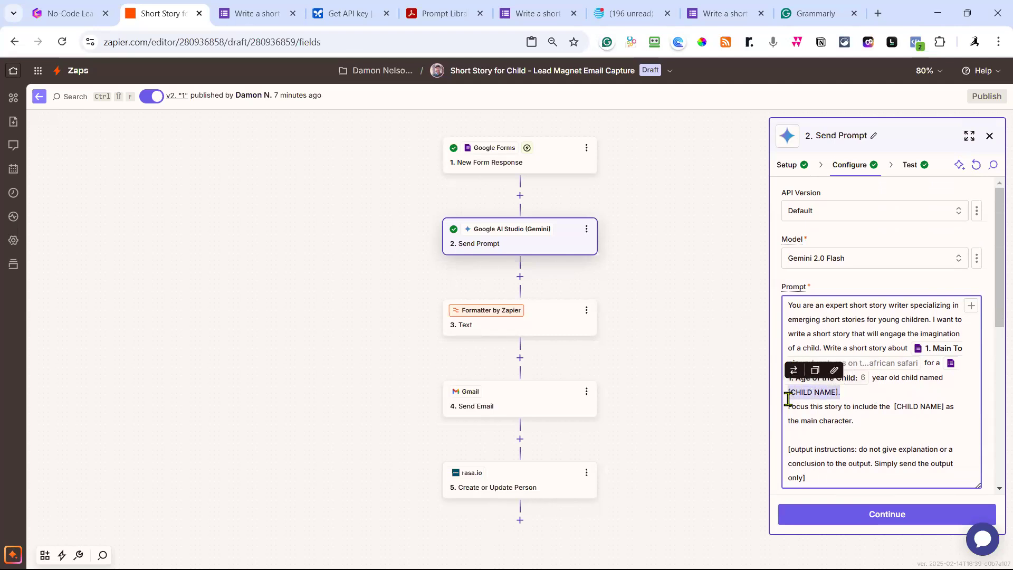
{"action": "left_click", "coordinate": [794, 372]}
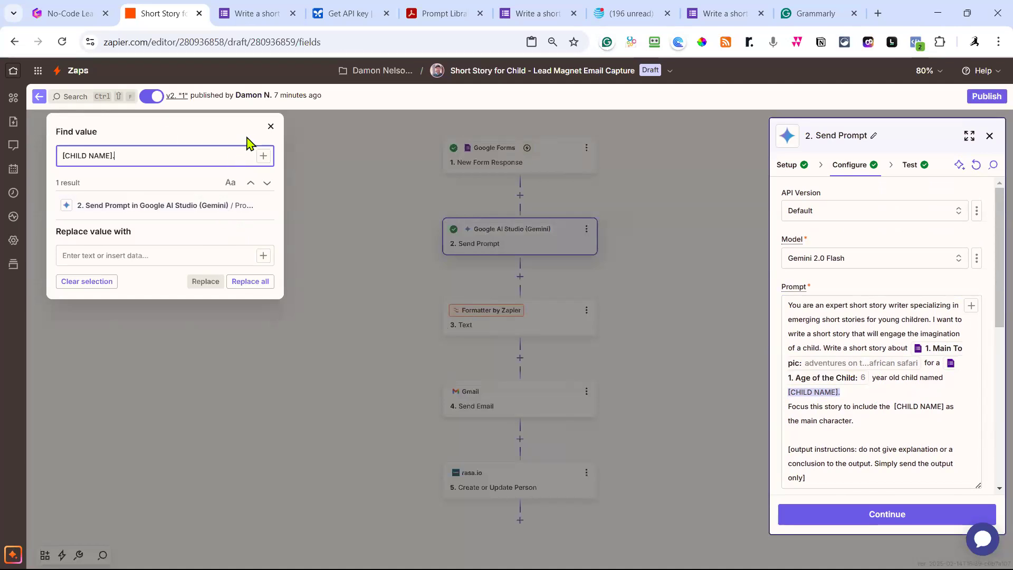
{"action": "left_click", "coordinate": [271, 127]}
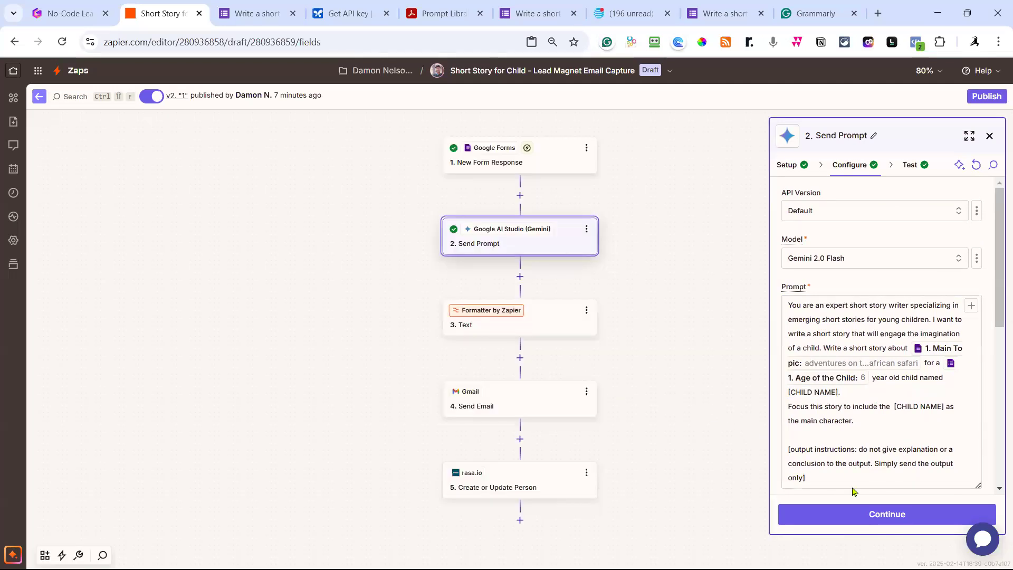
Continue past the Send Prompt test, view the Google Forms trigger's test records, then return to the form editor.
{"action": "left_click", "coordinate": [873, 516]}
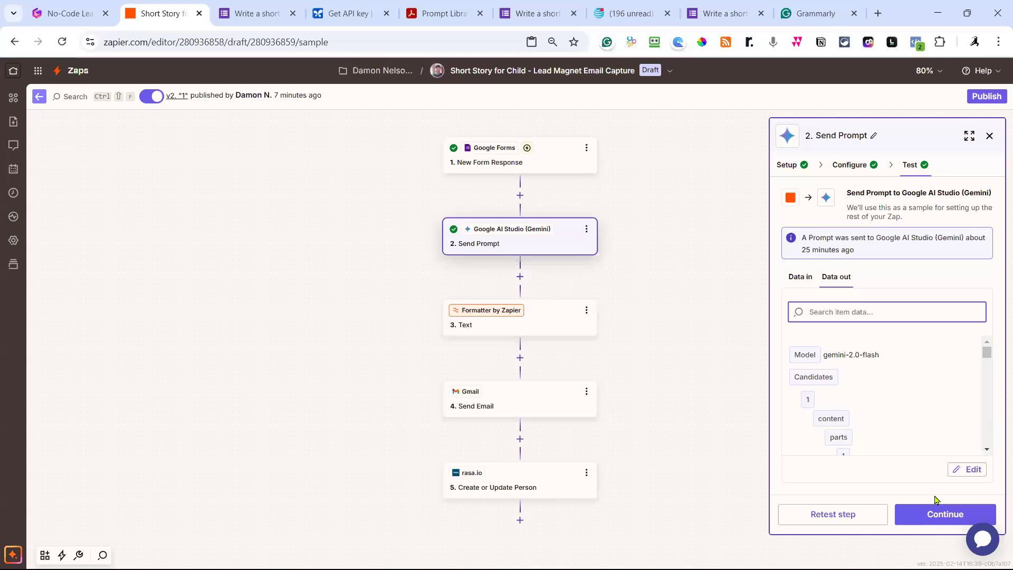
{"action": "left_click", "coordinate": [942, 517]}
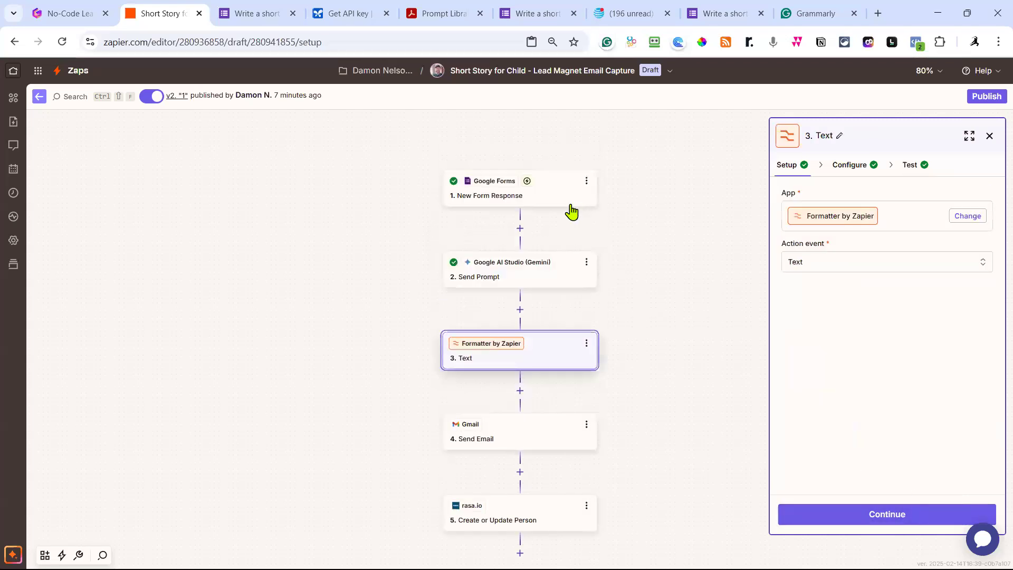
{"action": "left_click", "coordinate": [549, 193]}
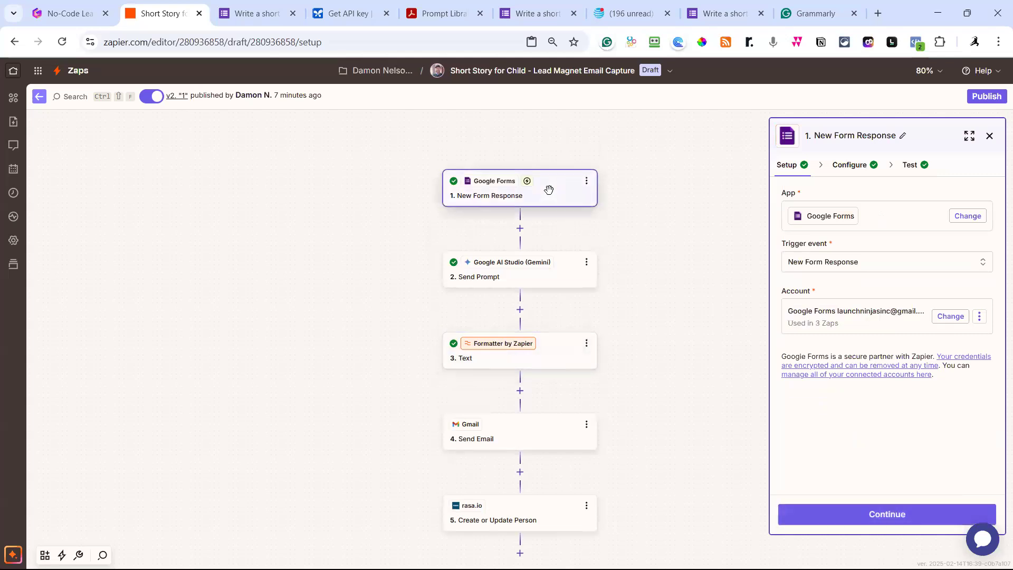
{"action": "left_click", "coordinate": [908, 168]}
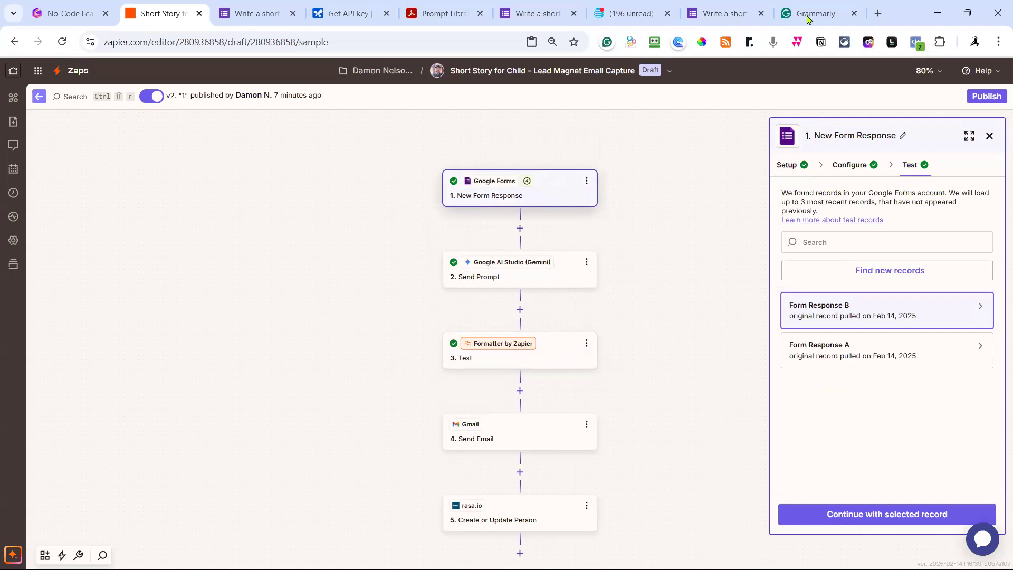
{"action": "left_click", "coordinate": [263, 16]}
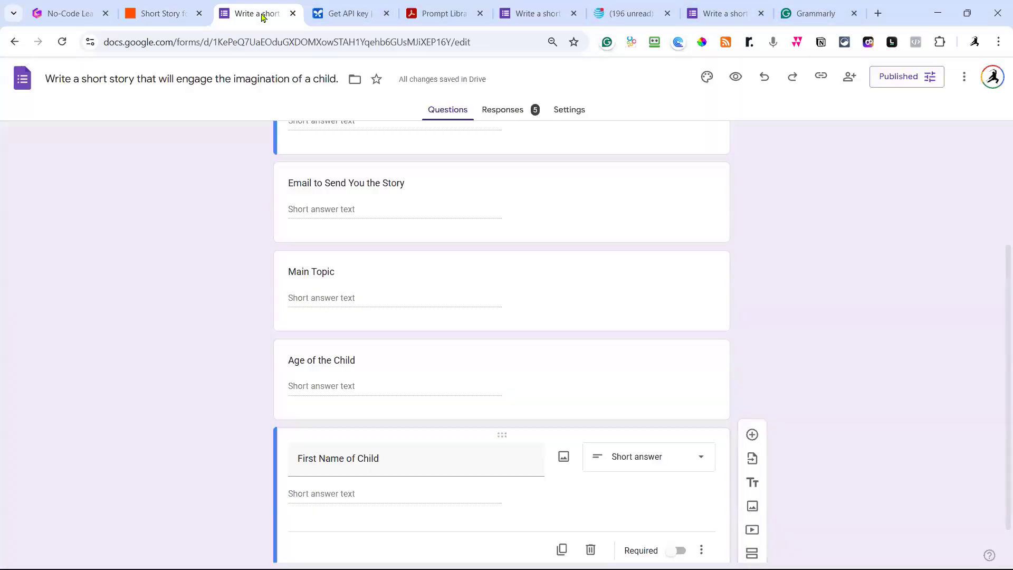
Start a fresh blank response on the live form via Submit another response.
{"action": "left_click", "coordinate": [723, 13]}
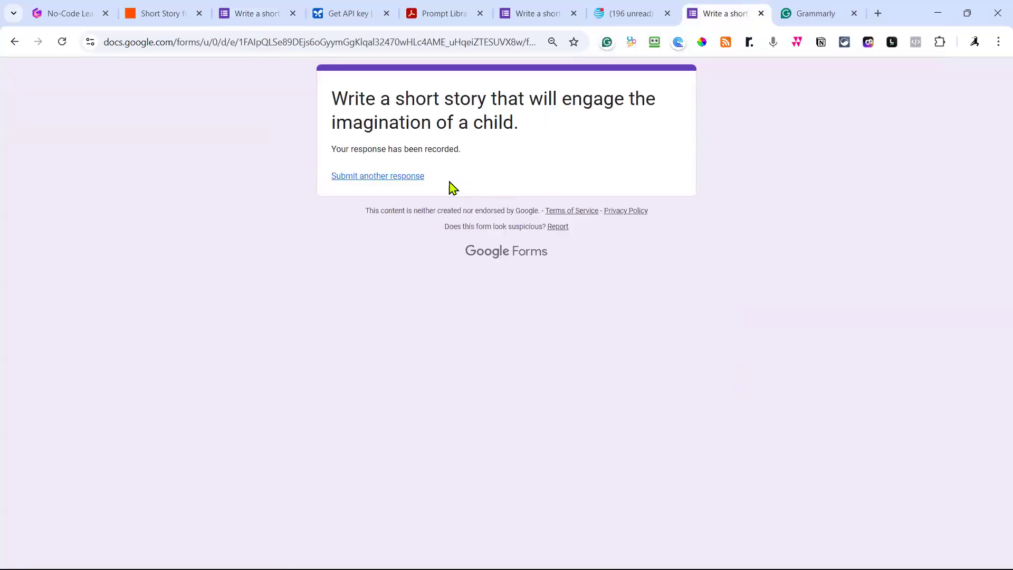
{"action": "left_click", "coordinate": [407, 176]}
{"action": "scroll", "coordinate": [608, 268], "scroll_direction": "down", "scroll_amount": 2}
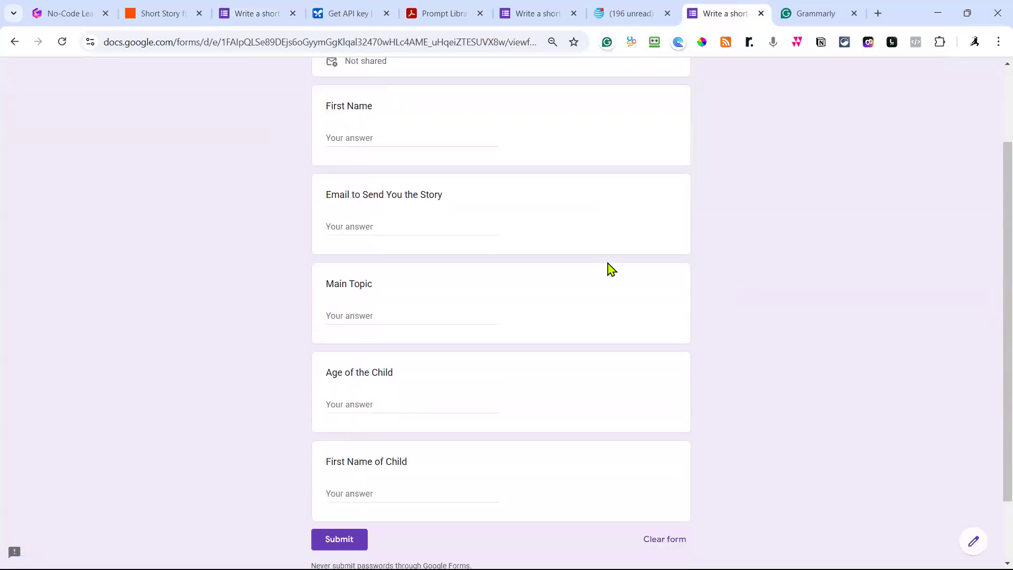
{"action": "scroll", "coordinate": [608, 268], "scroll_direction": "down", "scroll_amount": 2}
{"action": "scroll", "coordinate": [401, 375], "scroll_direction": "up", "scroll_amount": 4}
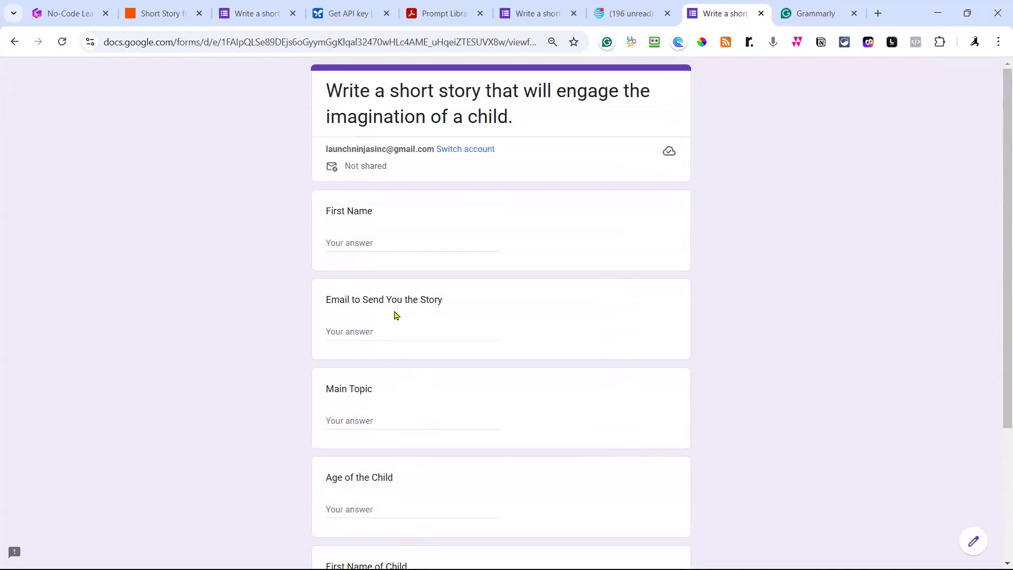
Enter the respondent's first name, e-mail, and Main Topic 'Trip to the Florida Keys for vacation'.
{"action": "left_click", "coordinate": [369, 243]}
{"action": "type", "text": "Scott"}
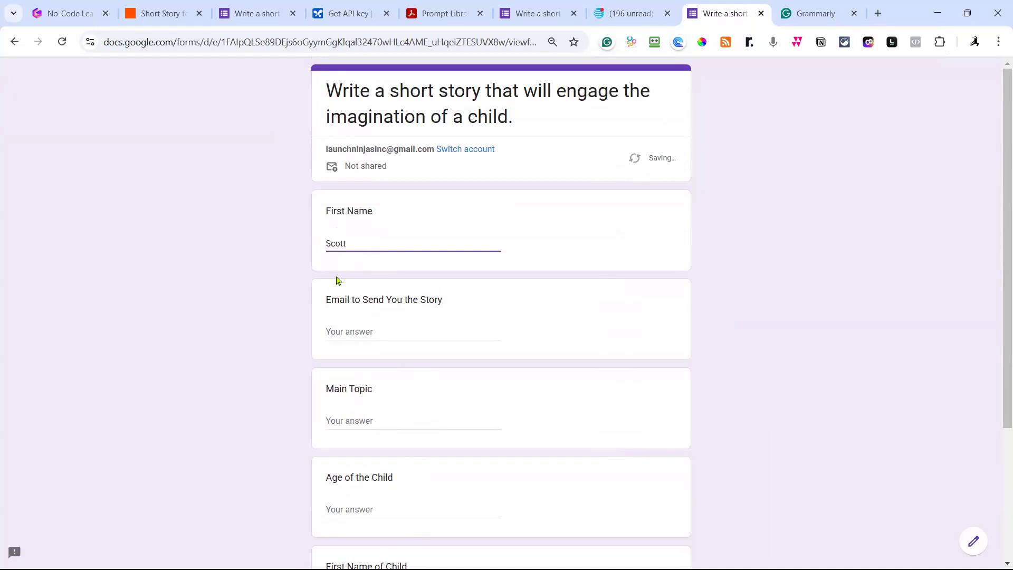
{"action": "left_click", "coordinate": [351, 333]}
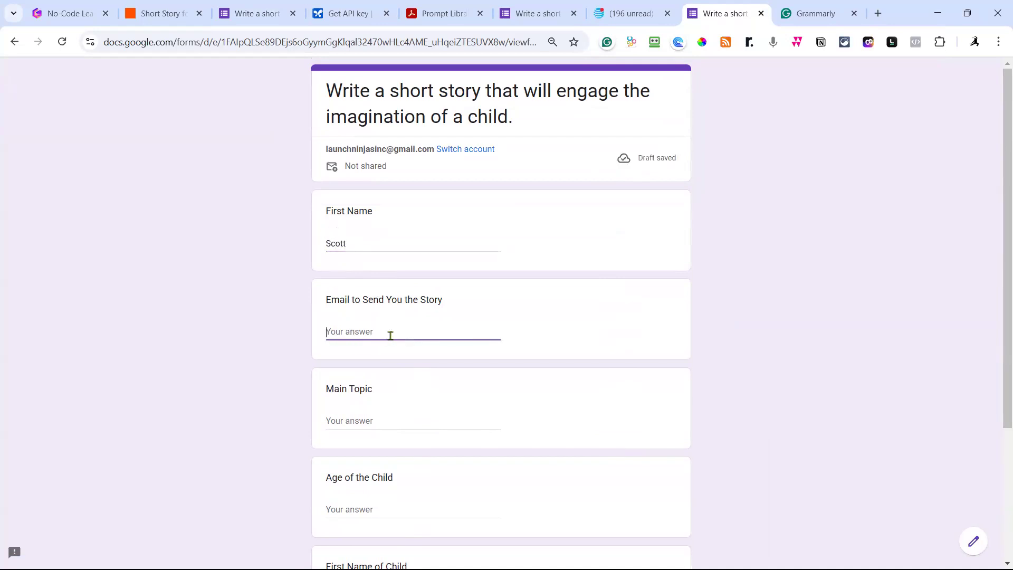
{"action": "left_click", "coordinate": [384, 421]}
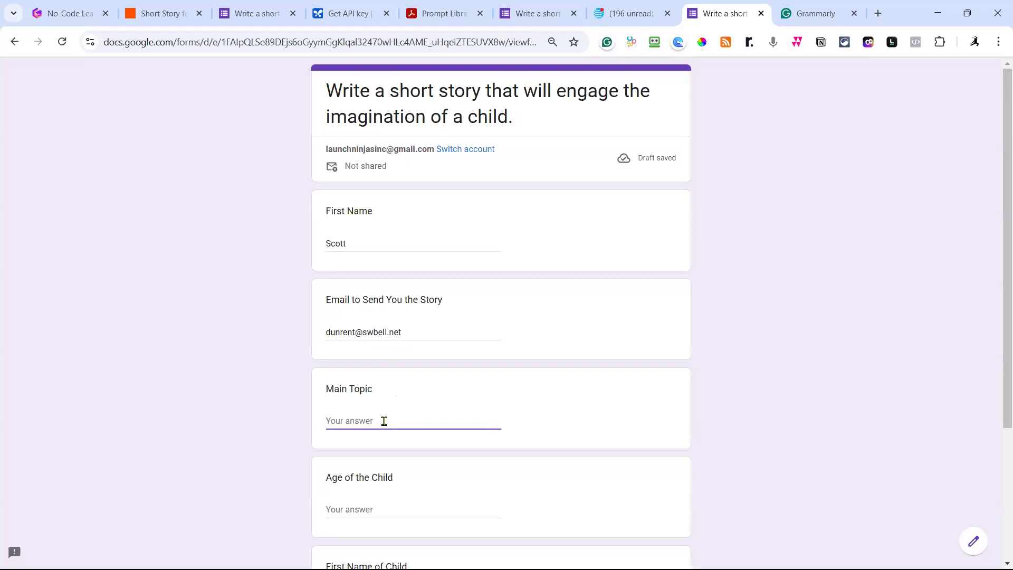
{"action": "type", "text": "Tri"}
{"action": "type", "text": "p to the "}
{"action": "type", "text": "Be"}
{"action": "type", "text": "M"}
{"action": "type", "text": "lorida Keys to"}
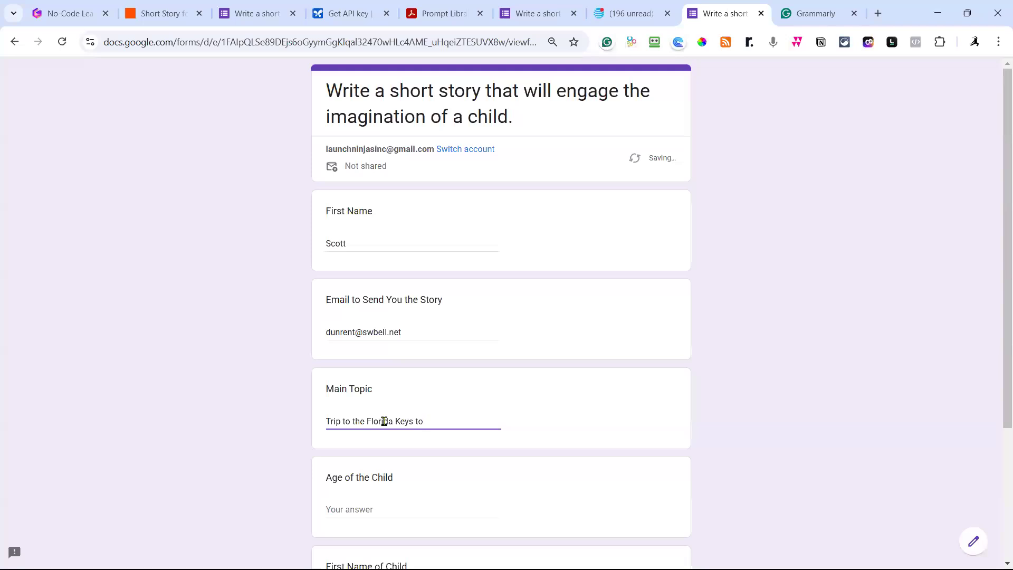
{"action": "key", "text": "BackSpace"}
{"action": "key", "text": "BackSpace"}
{"action": "type", "text": "or vac"}
Fill in child age 6 and the child's first name, then submit the response.
{"action": "scroll", "coordinate": [475, 369], "scroll_direction": "down", "scroll_amount": 2}
{"action": "scroll", "coordinate": [479, 373], "scroll_direction": "down", "scroll_amount": 1}
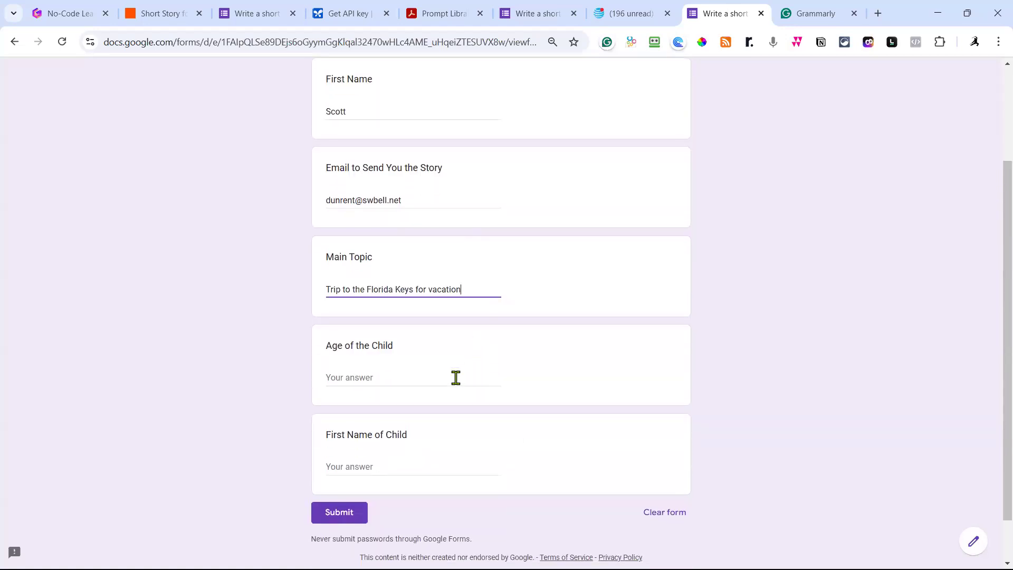
{"action": "left_click", "coordinate": [396, 378]}
{"action": "type", "text": "6"}
{"action": "left_click", "coordinate": [364, 466]}
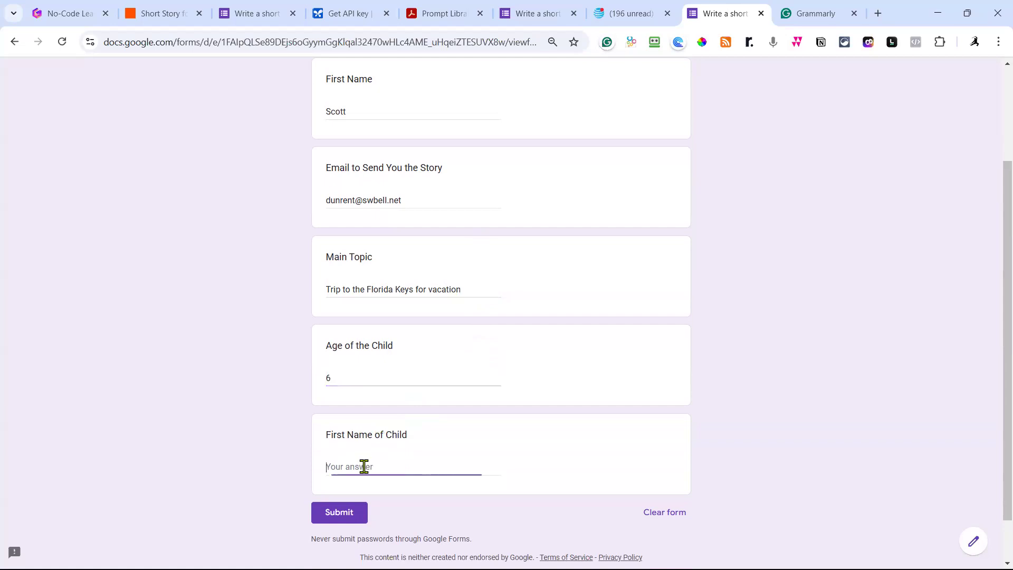
{"action": "type", "text": "Sarah"}
{"action": "left_click", "coordinate": [341, 513]}
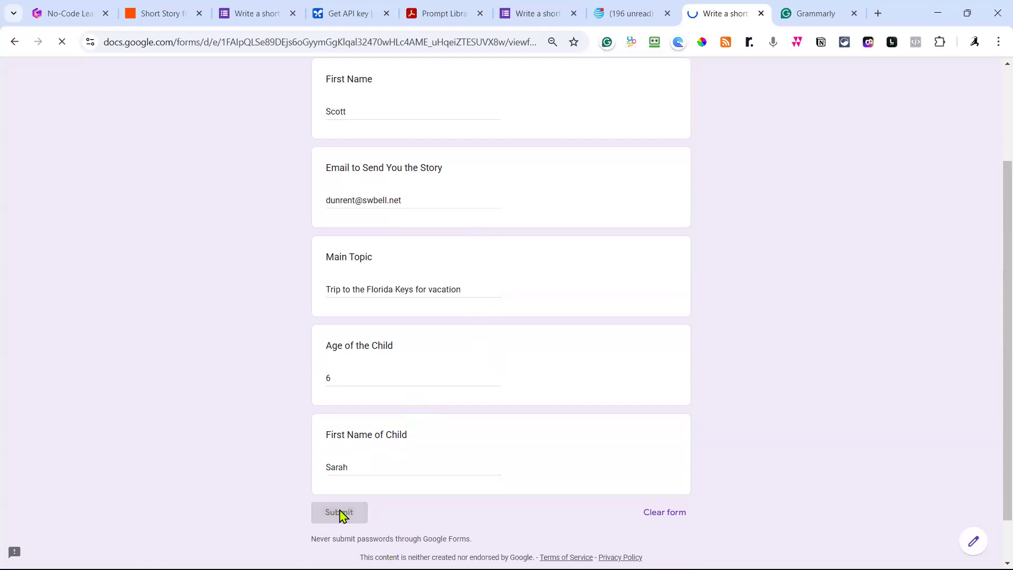
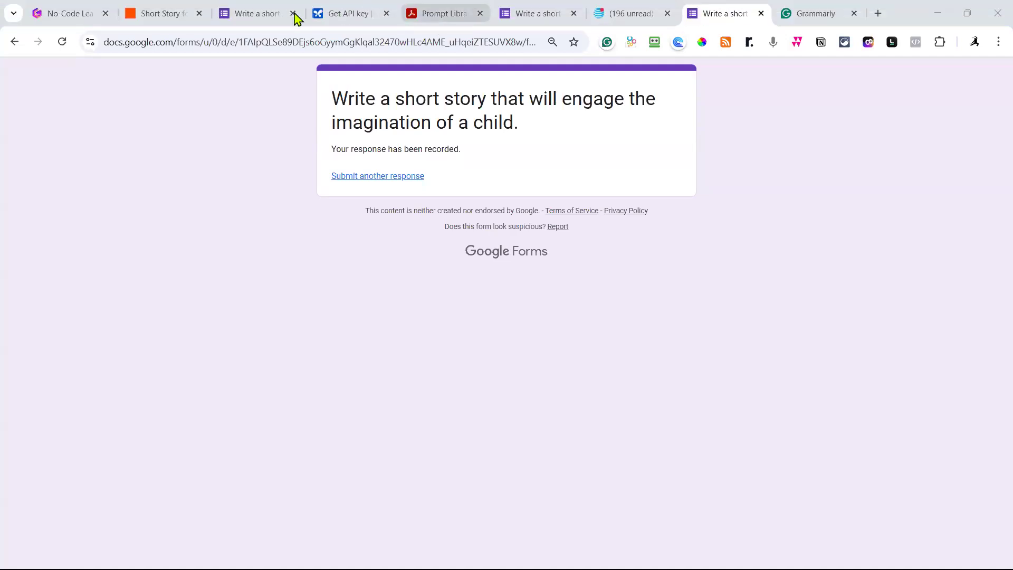
Return to the Zapier editor for the Short Story zap.
{"action": "left_click", "coordinate": [169, 16]}
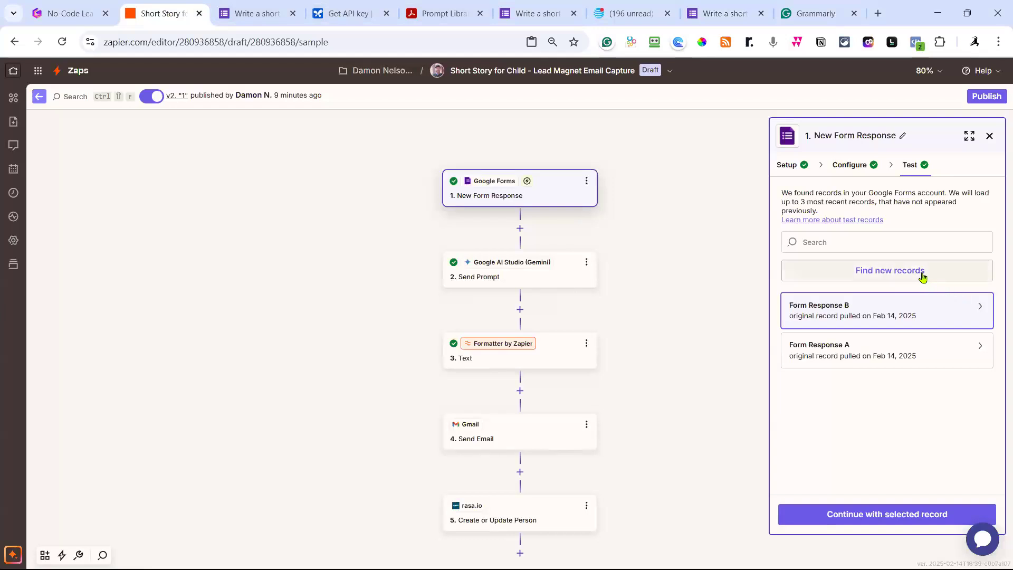
Fetch new form responses, preview C–E, and make Form Response F the trigger's test record.
{"action": "left_click", "coordinate": [837, 280]}
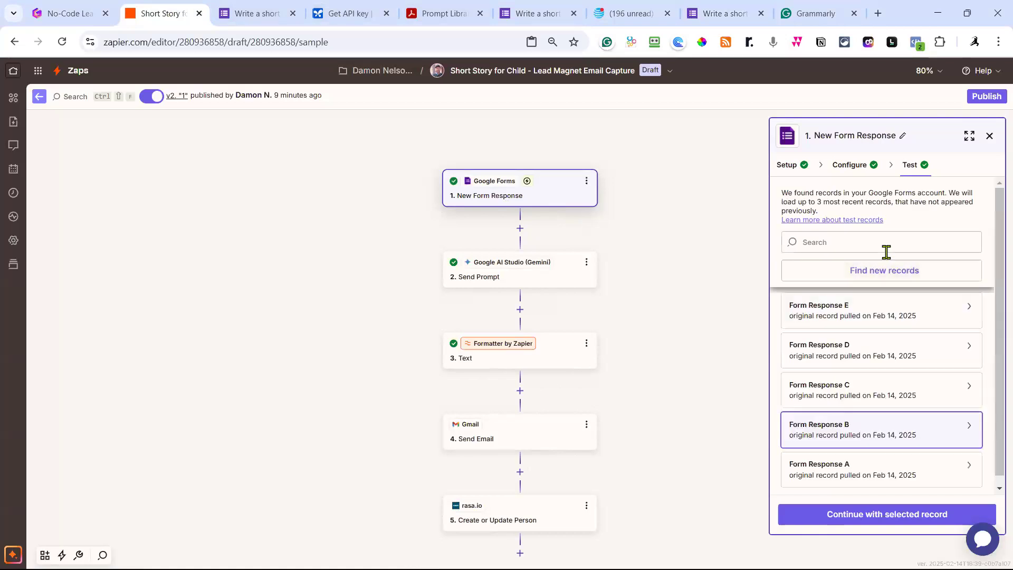
{"action": "left_click", "coordinate": [895, 322]}
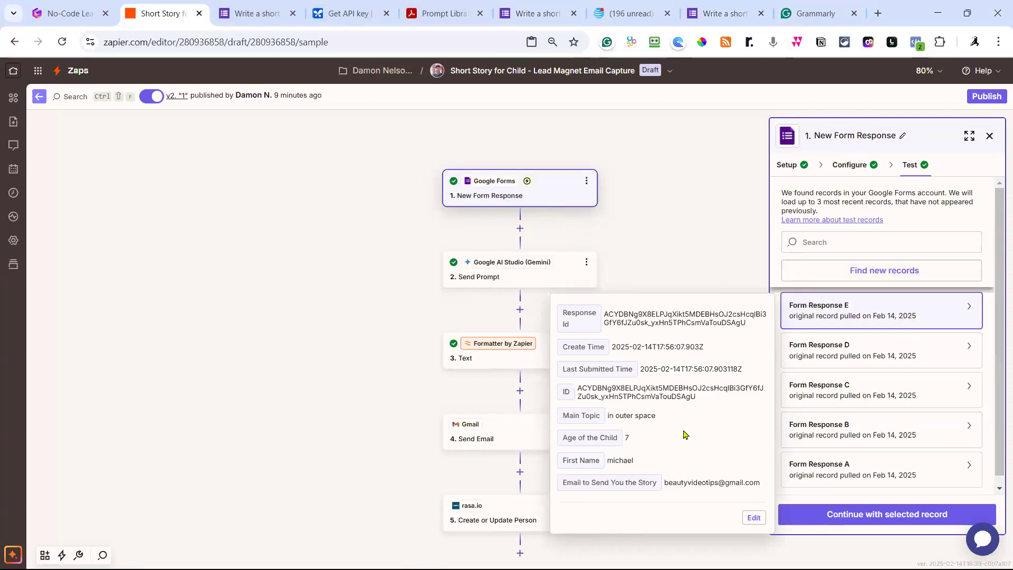
{"action": "left_click", "coordinate": [878, 359]}
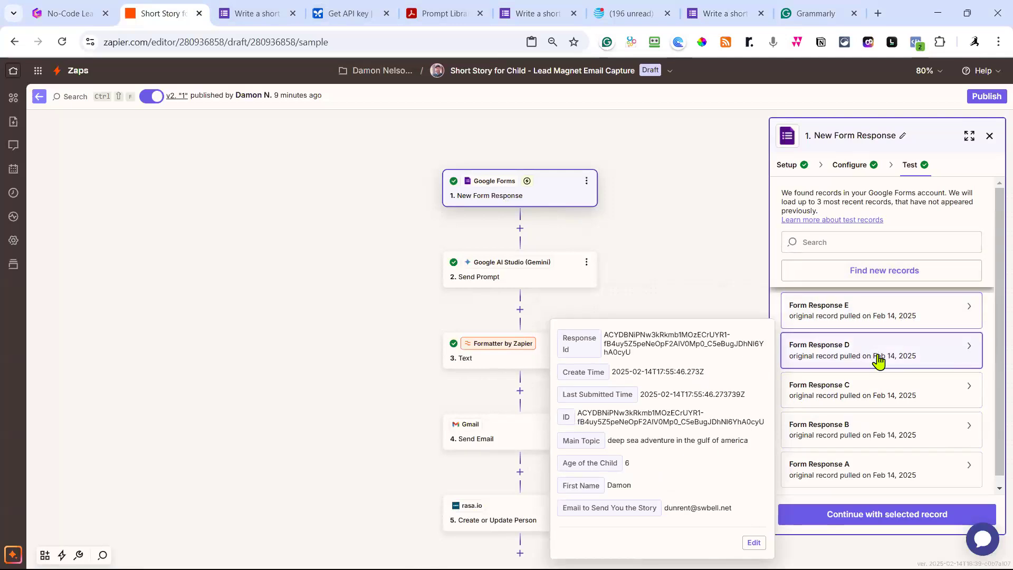
{"action": "left_click", "coordinate": [888, 403]}
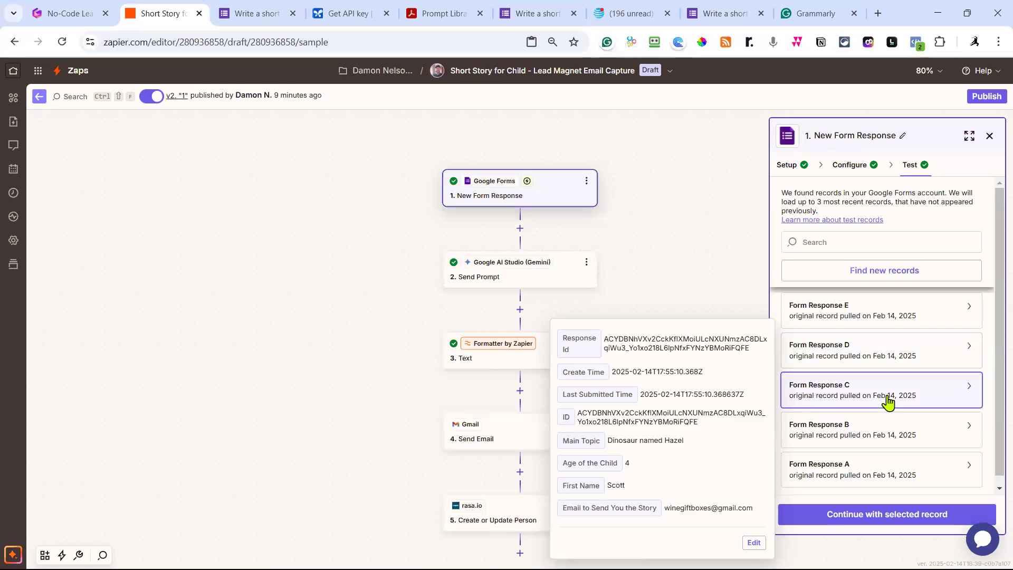
{"action": "left_click", "coordinate": [890, 274]}
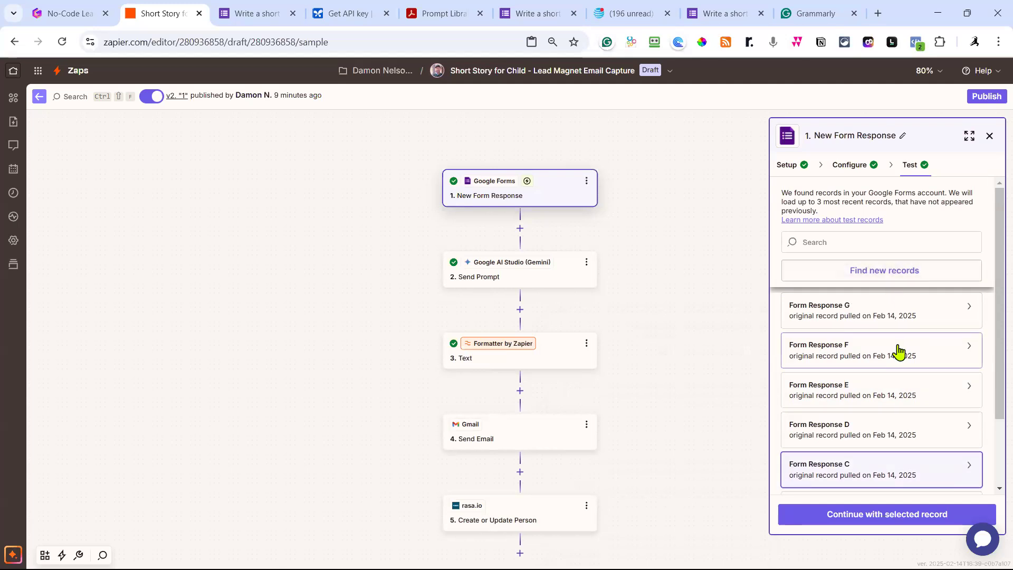
{"action": "left_click", "coordinate": [899, 348]}
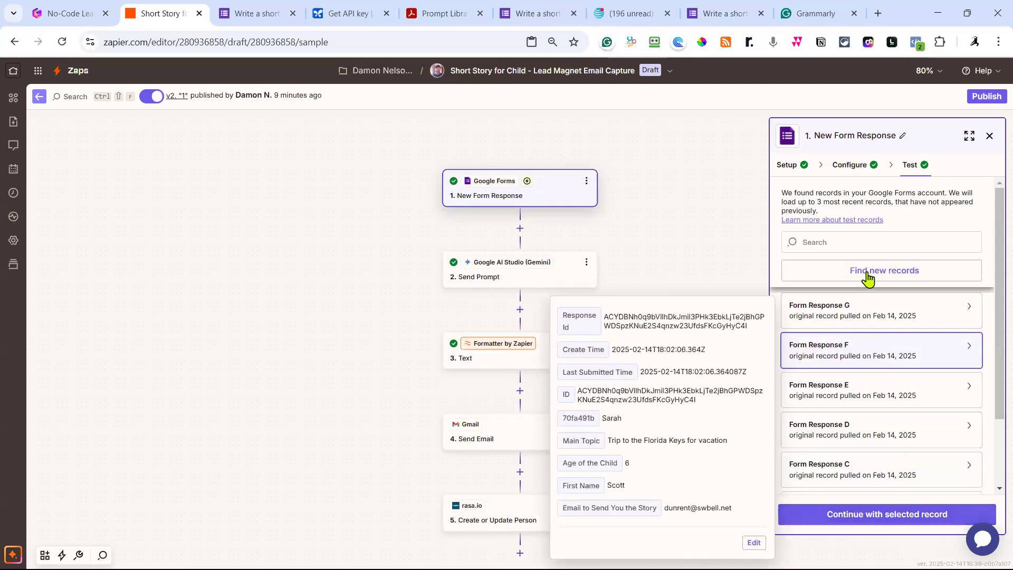
{"action": "left_click", "coordinate": [907, 521]}
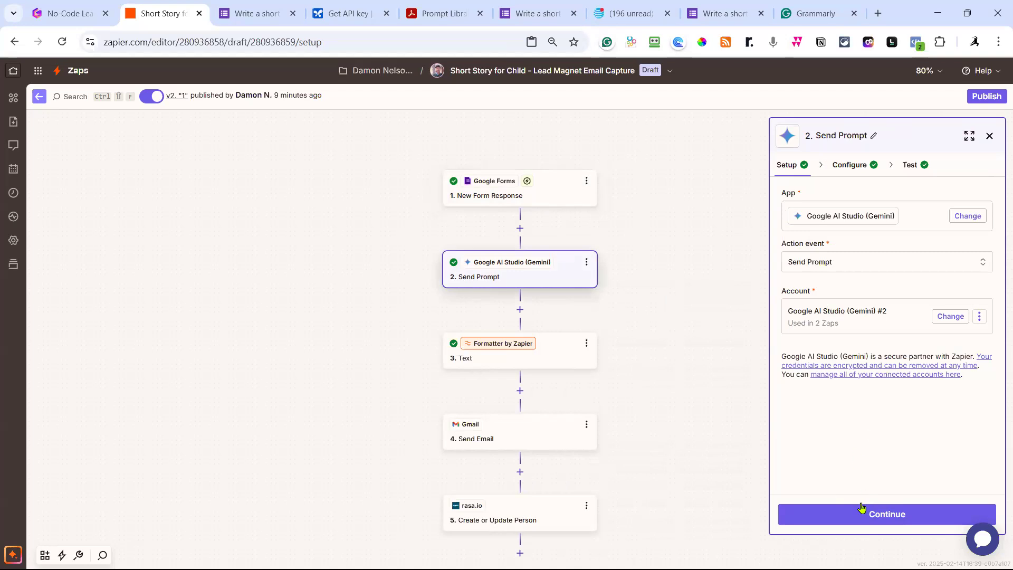
Retest the Gemini Send Prompt step, yielding a Key Lime Adventure story with a [CHILD NAME] placeholder.
{"action": "left_click", "coordinate": [911, 166]}
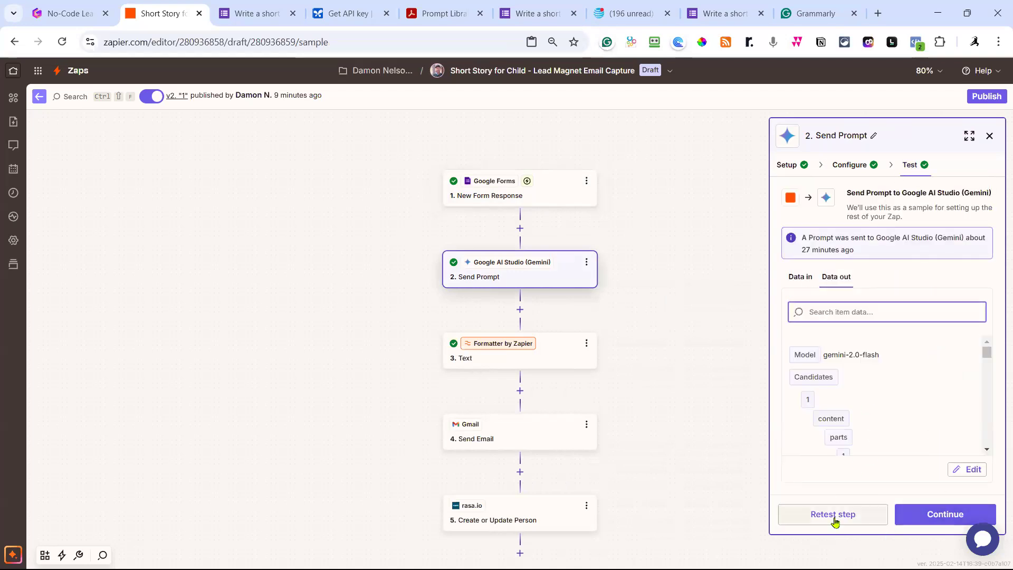
{"action": "left_click", "coordinate": [835, 520]}
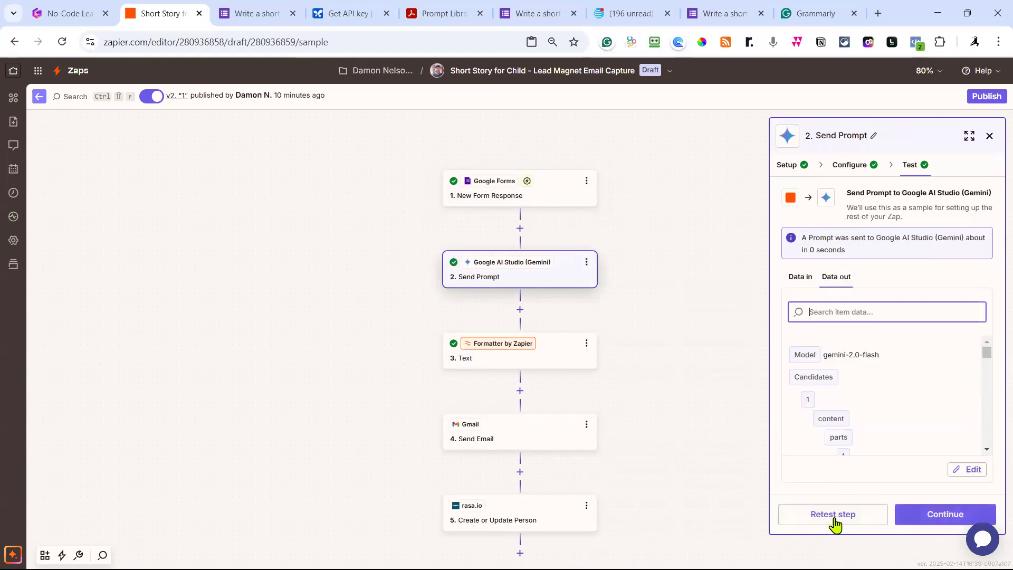
{"action": "scroll", "coordinate": [893, 376], "scroll_direction": "down", "scroll_amount": 5}
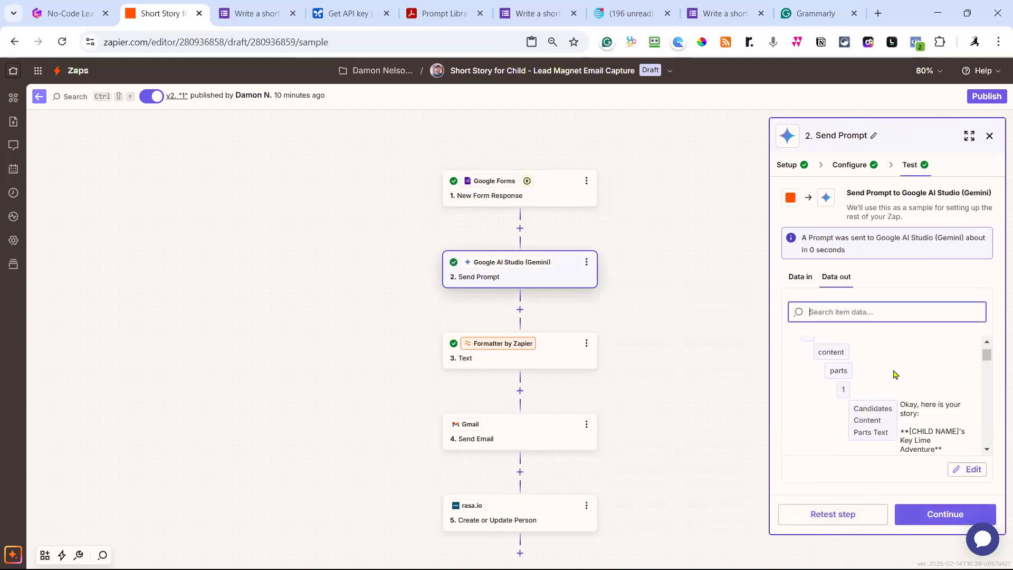
{"action": "scroll", "coordinate": [939, 390], "scroll_direction": "up", "scroll_amount": 2}
{"action": "scroll", "coordinate": [959, 400], "scroll_direction": "up", "scroll_amount": 2}
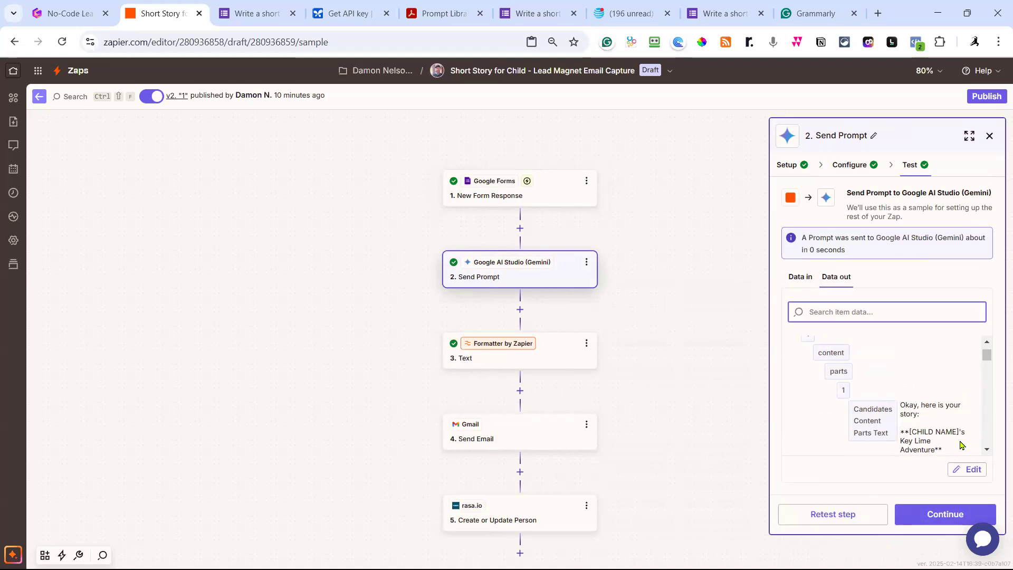
{"action": "left_click", "coordinate": [850, 166]}
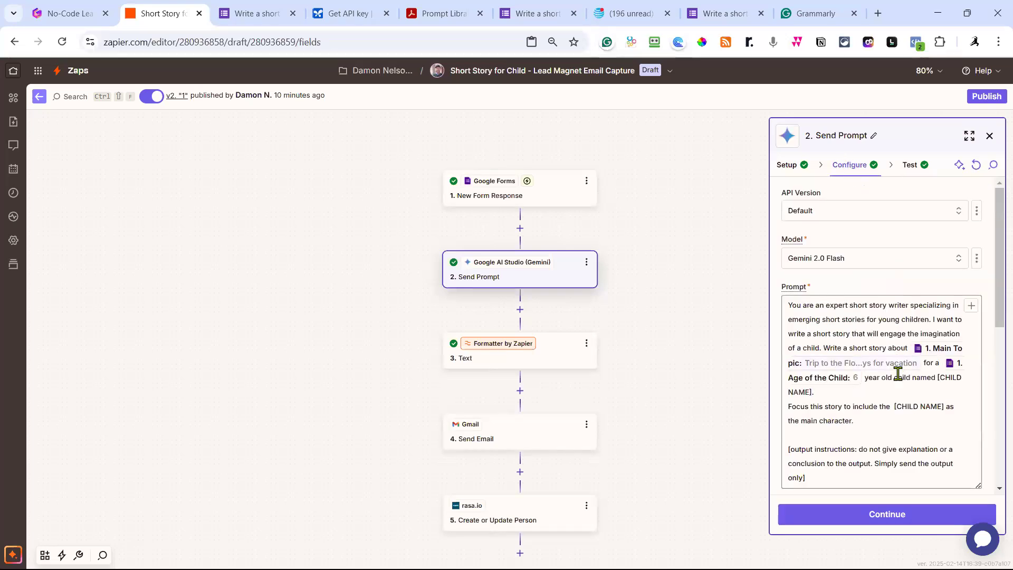
Find-and-replace every [CHILD NAME] in the Gemini prompt with the New Form Response 'First Name of Child' field.
{"action": "scroll", "coordinate": [896, 378], "scroll_direction": "down", "scroll_amount": 2}
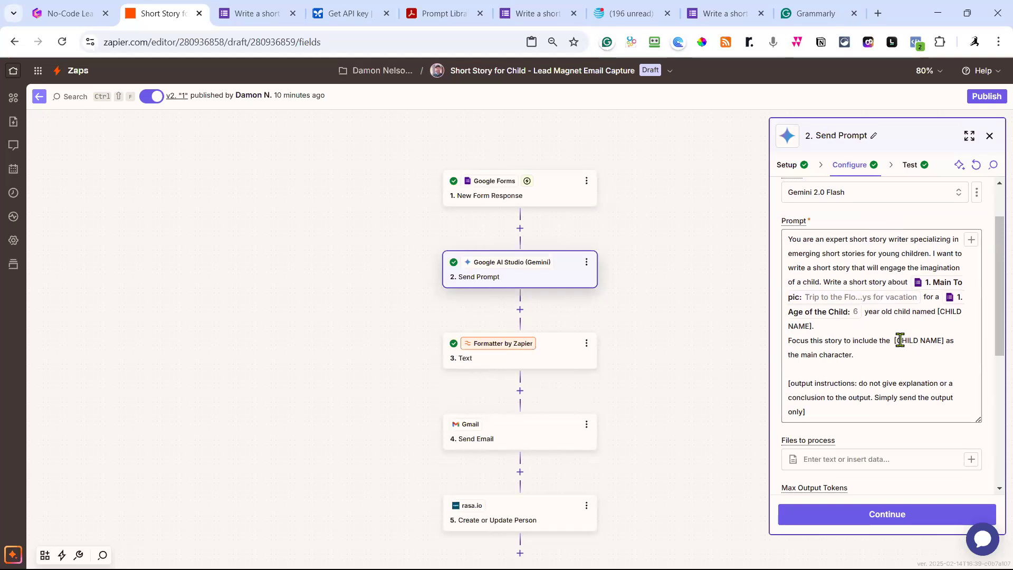
{"action": "left_click", "coordinate": [937, 312]}
{"action": "left_click_drag", "start_coordinate": [945, 341], "coordinate": [895, 343]}
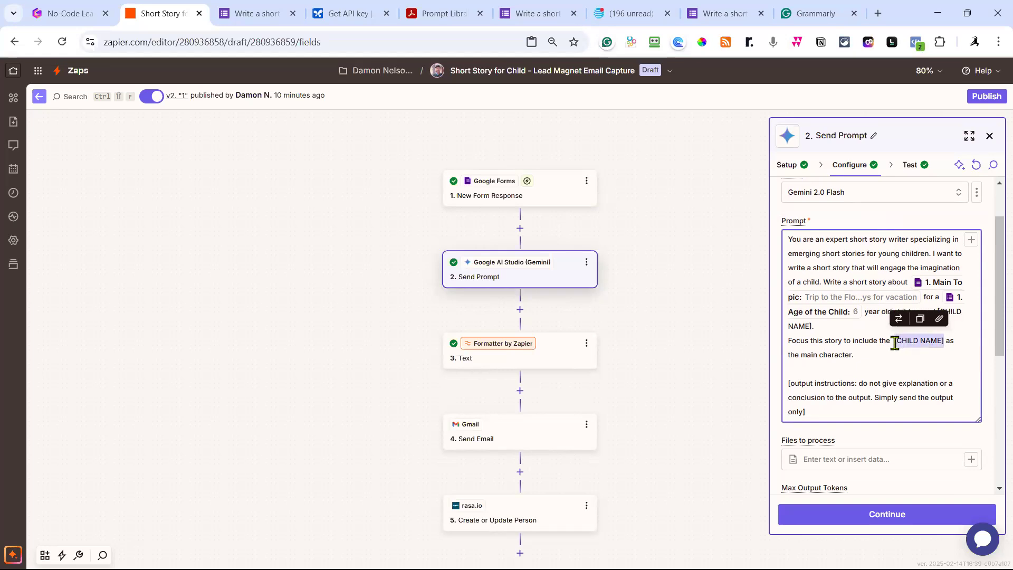
{"action": "left_click", "coordinate": [900, 318]}
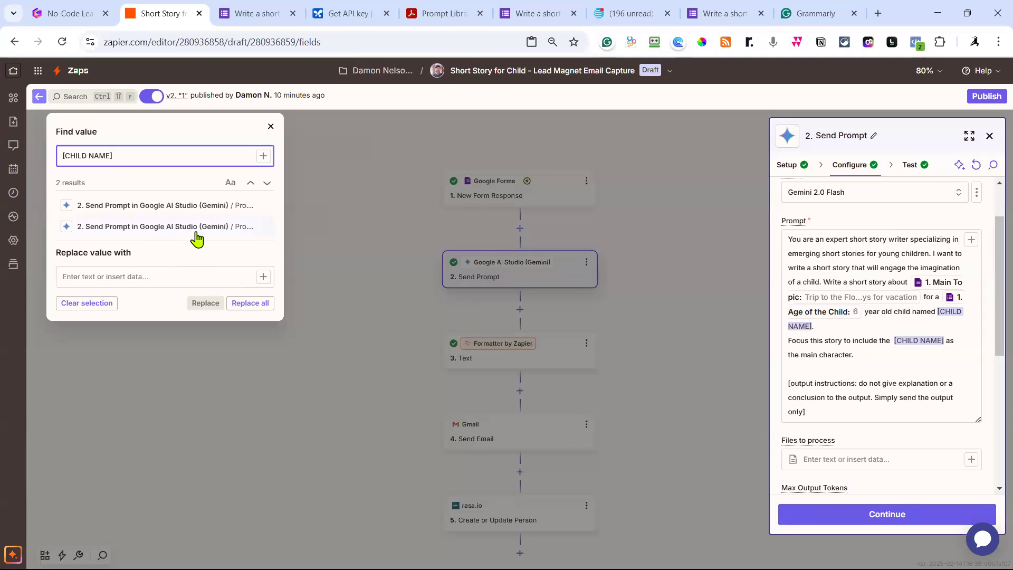
{"action": "left_click", "coordinate": [182, 284]}
{"action": "left_click", "coordinate": [263, 277]}
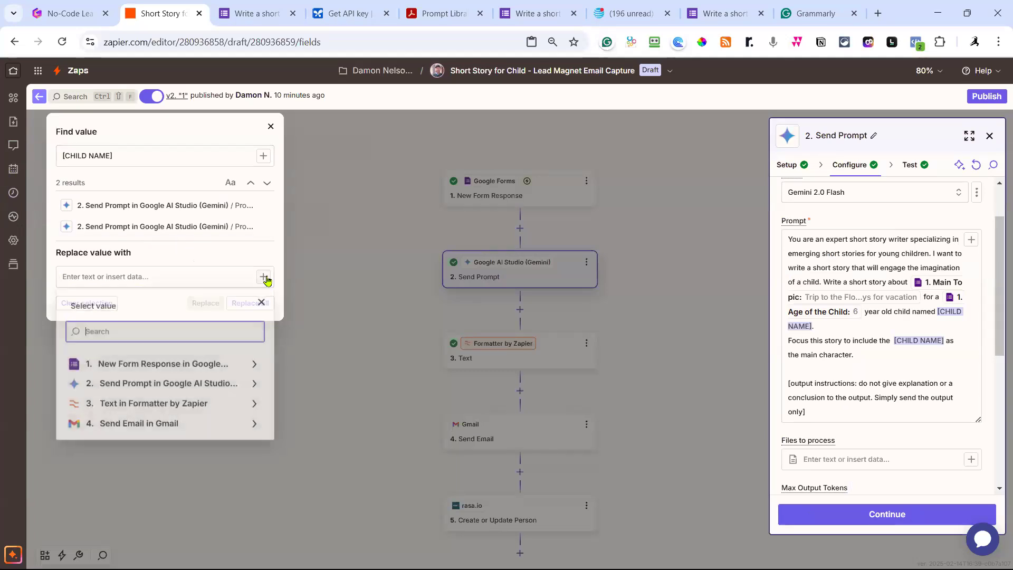
{"action": "left_click", "coordinate": [193, 365]}
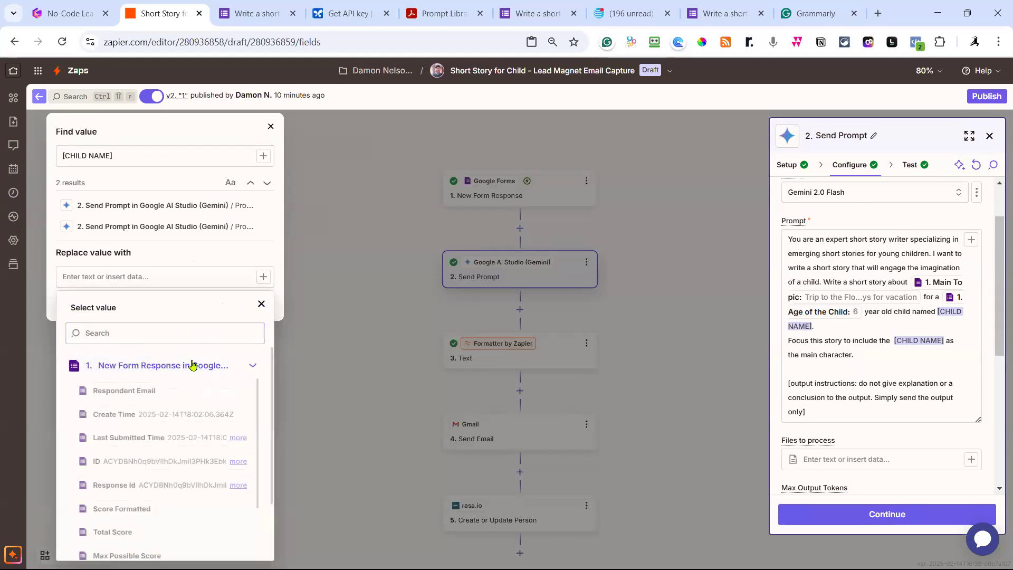
{"action": "scroll", "coordinate": [184, 402], "scroll_direction": "down", "scroll_amount": 1}
{"action": "scroll", "coordinate": [185, 406], "scroll_direction": "down", "scroll_amount": 1}
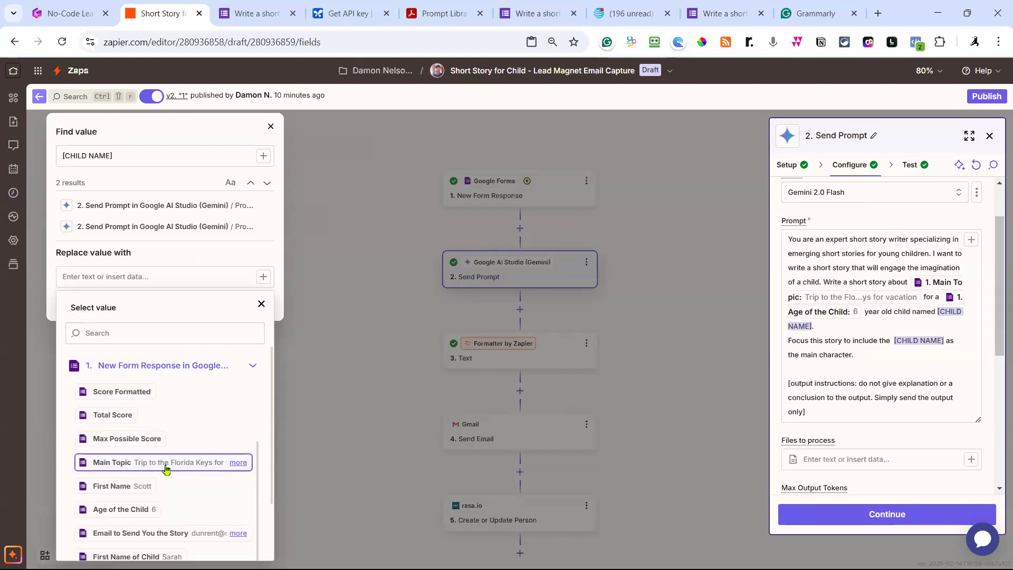
{"action": "left_click", "coordinate": [154, 556]}
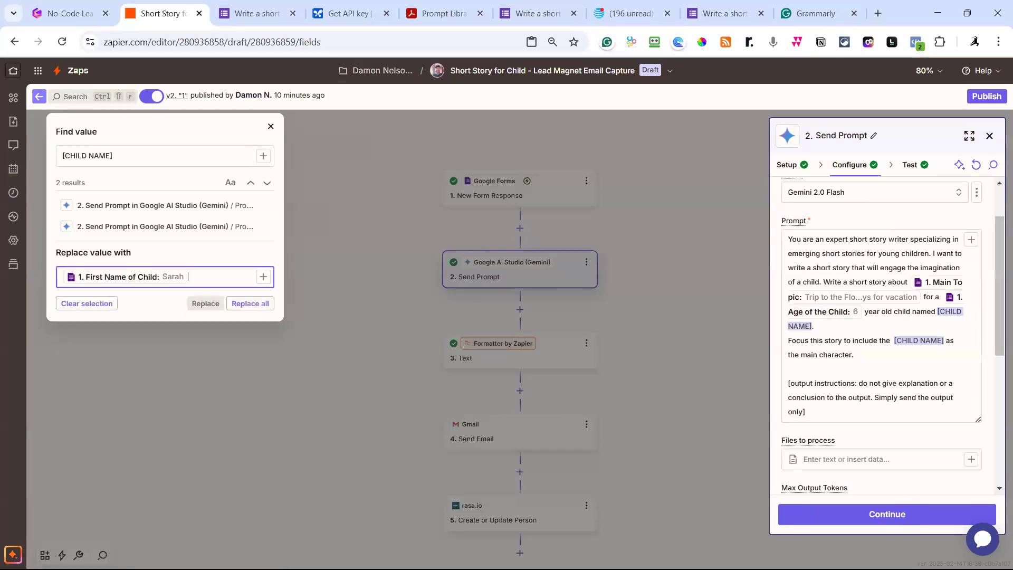
{"action": "left_click", "coordinate": [249, 304]}
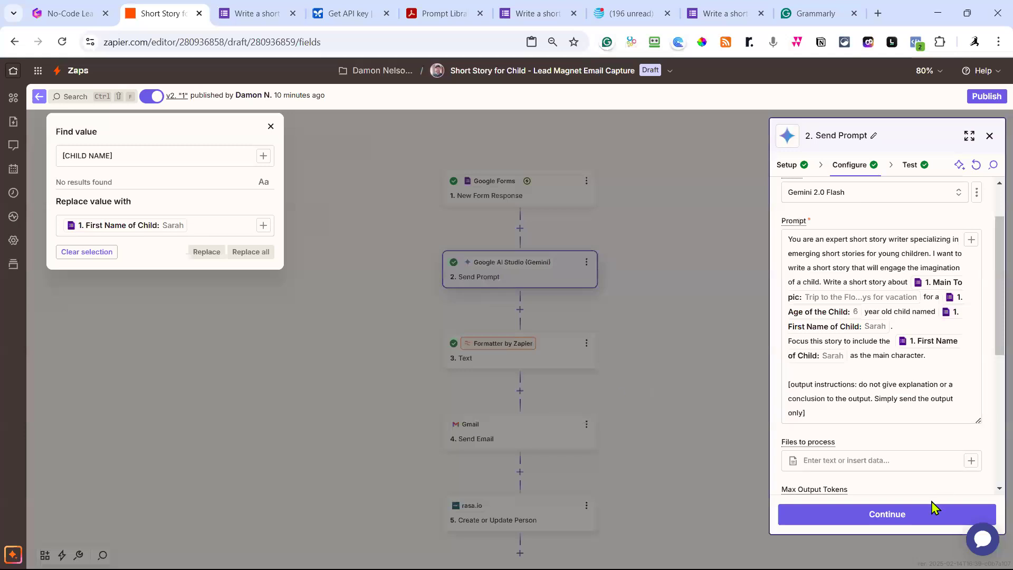
{"action": "left_click", "coordinate": [918, 517]}
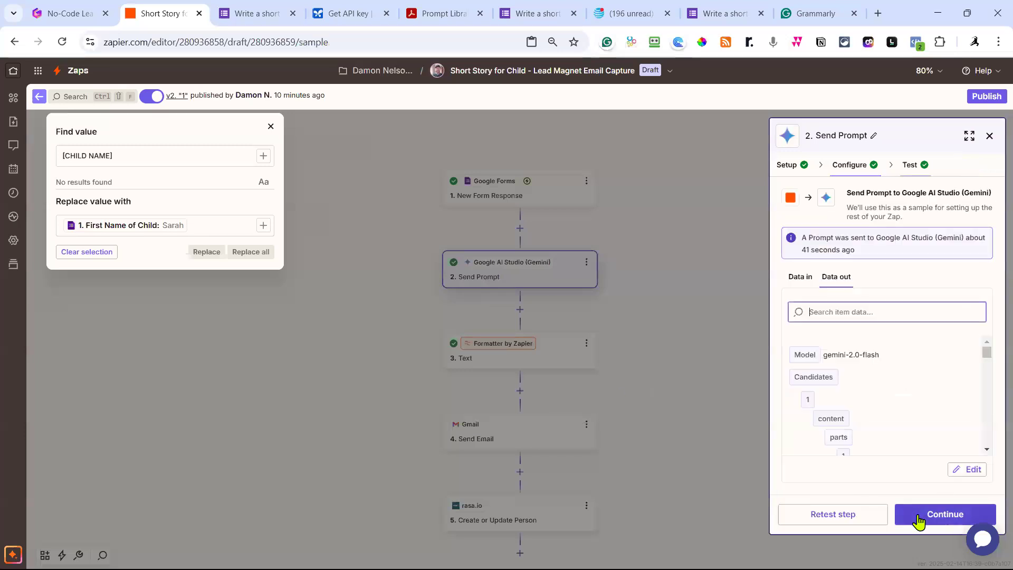
Retest the Gemini step, getting a Florida Keys car-ride story that uses the child's first name.
{"action": "left_click", "coordinate": [831, 520]}
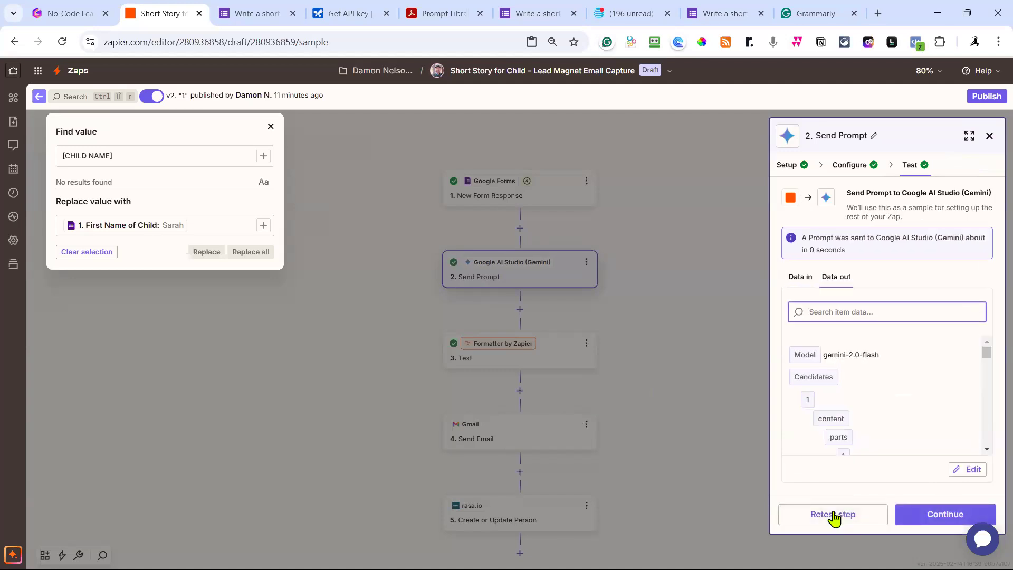
{"action": "scroll", "coordinate": [900, 366], "scroll_direction": "down", "scroll_amount": 1}
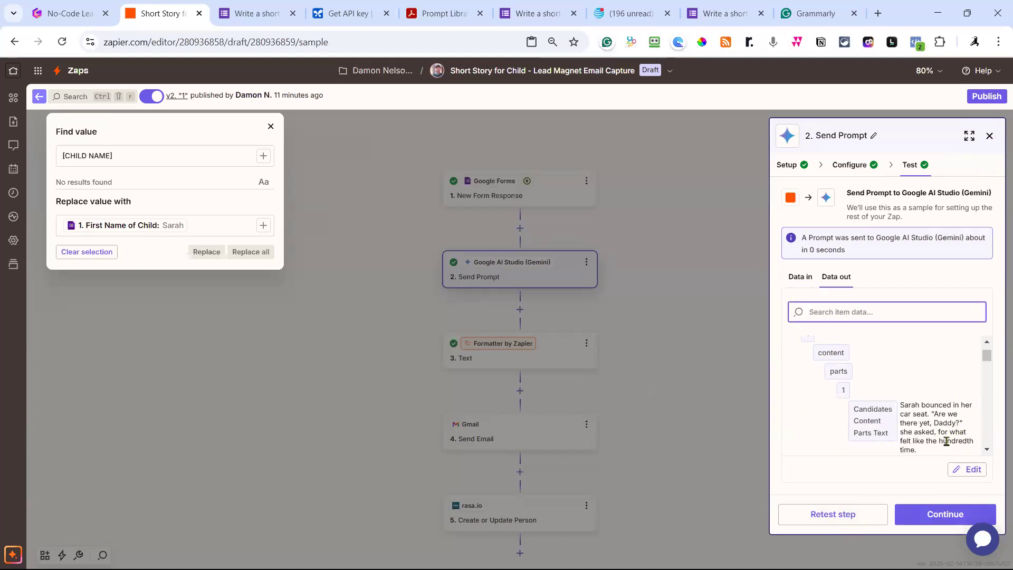
{"action": "scroll", "coordinate": [936, 402], "scroll_direction": "down", "scroll_amount": 1}
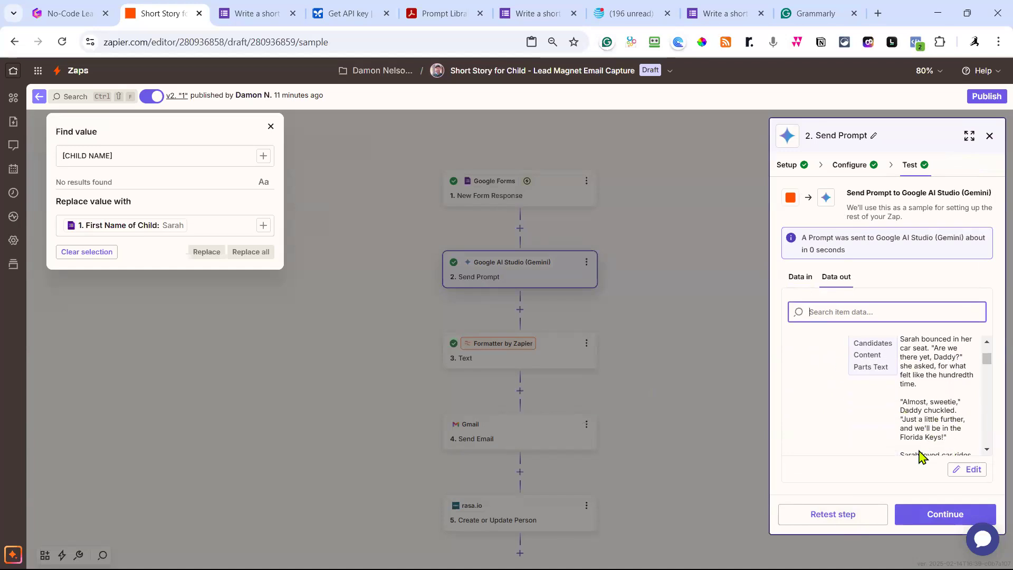
{"action": "left_click", "coordinate": [946, 519]}
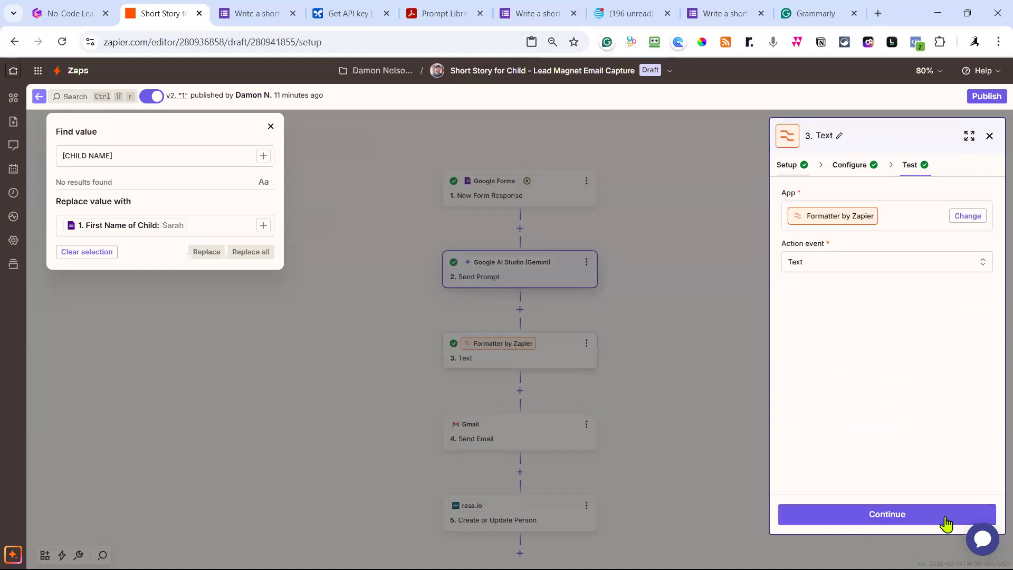
Retest the Text formatter step so it outputs the new Florida Keys story.
{"action": "left_click", "coordinate": [906, 521]}
{"action": "left_click", "coordinate": [905, 521]}
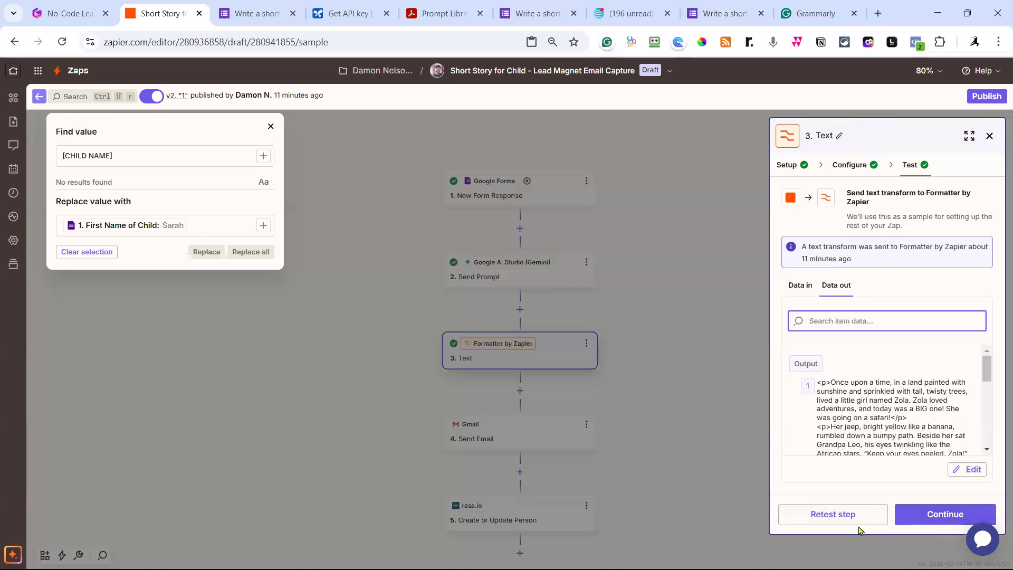
{"action": "left_click", "coordinate": [843, 519]}
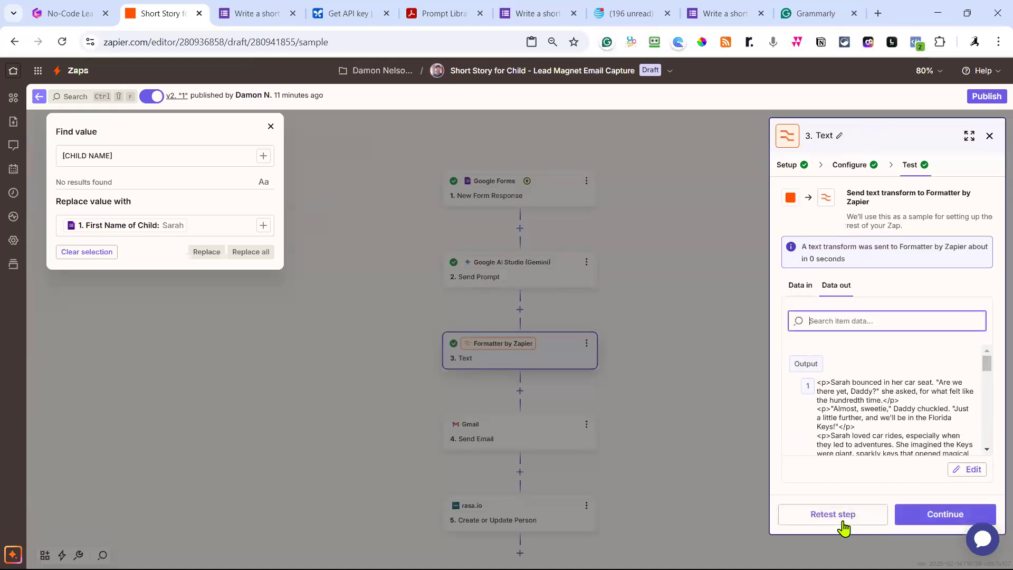
Retest the Gmail Send Email step to send the new story email.
{"action": "left_click", "coordinate": [914, 511]}
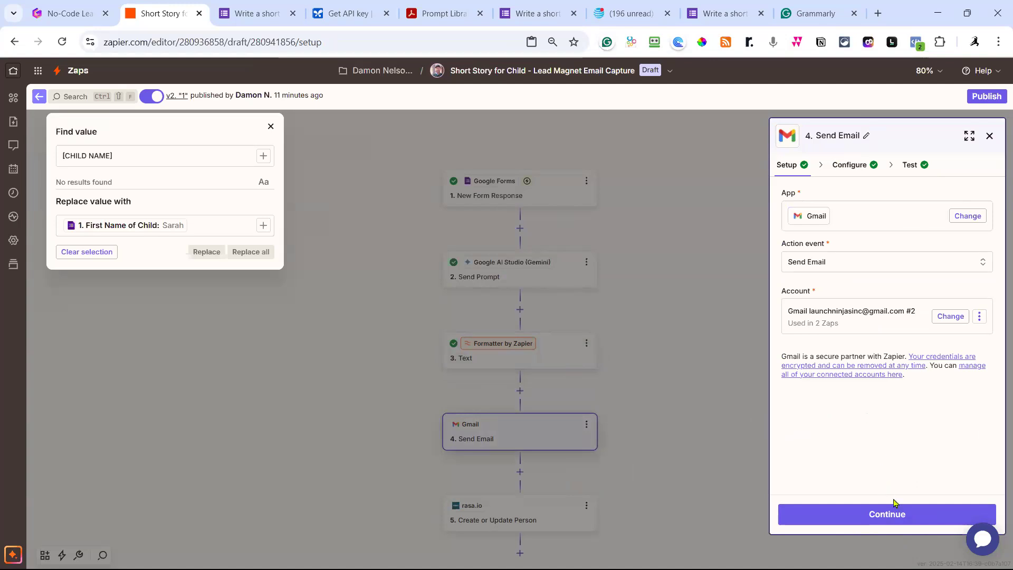
{"action": "left_click", "coordinate": [892, 515]}
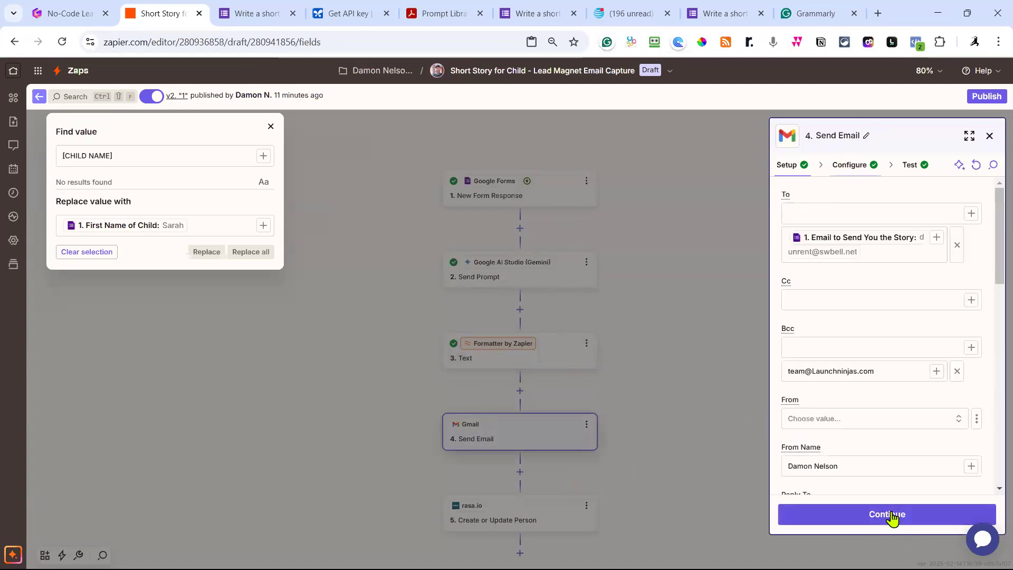
{"action": "left_click", "coordinate": [892, 516]}
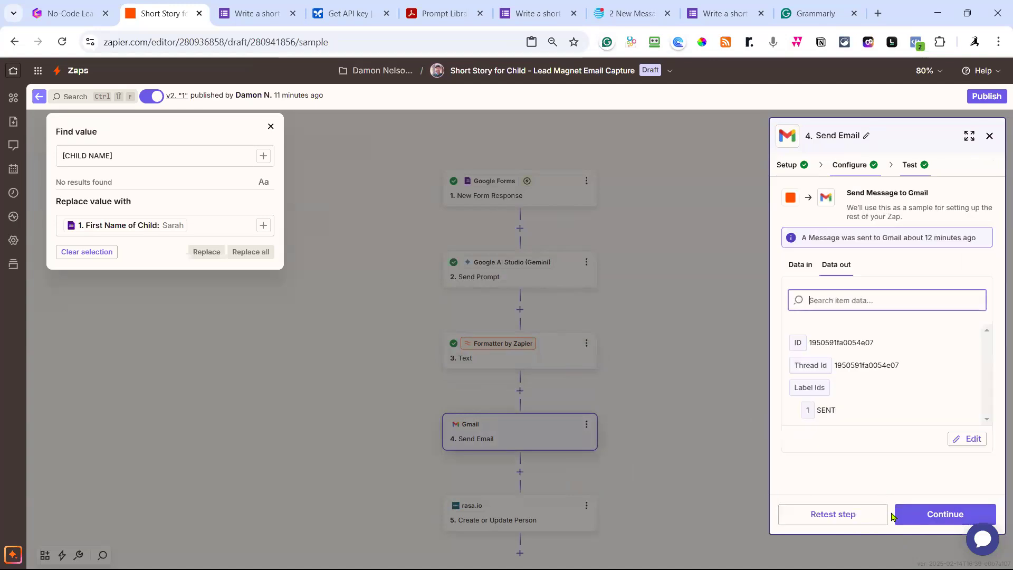
{"action": "left_click", "coordinate": [851, 516]}
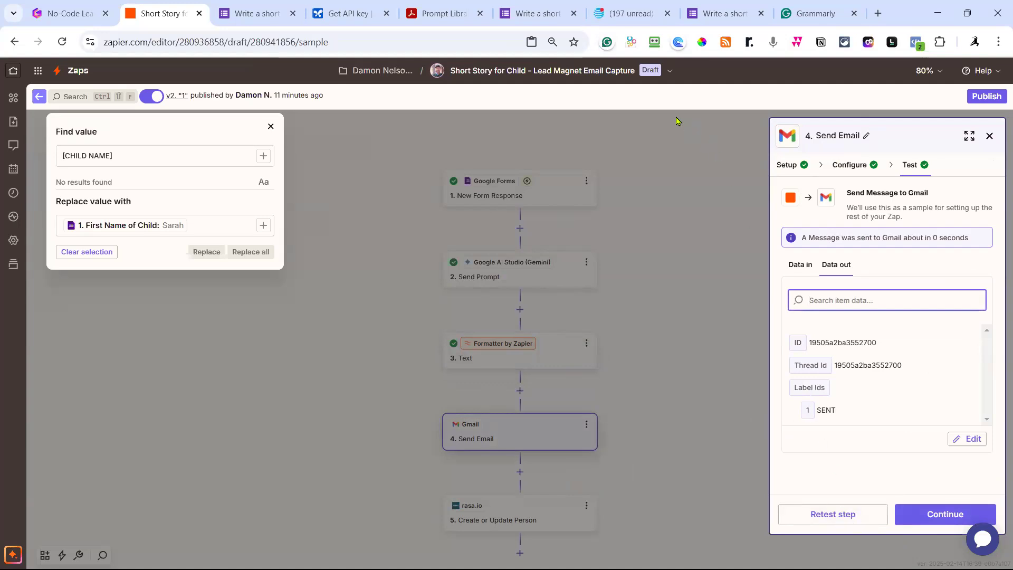
Reload Yahoo Mail and open the newest 12:05 PM short-story email with the Florida Keys story.
{"action": "left_click", "coordinate": [628, 14]}
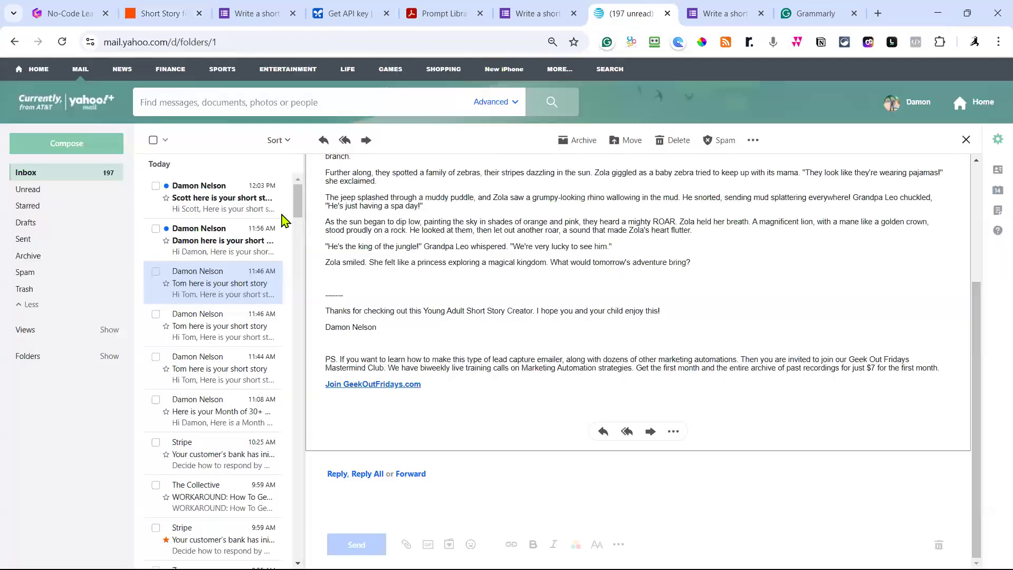
{"action": "left_click", "coordinate": [215, 246]}
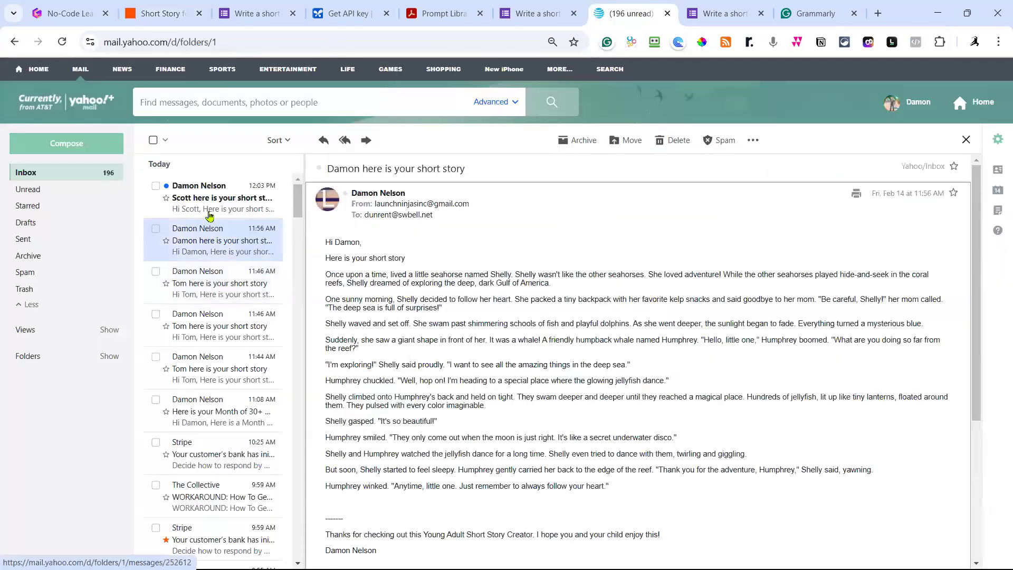
{"action": "left_click", "coordinate": [210, 216]}
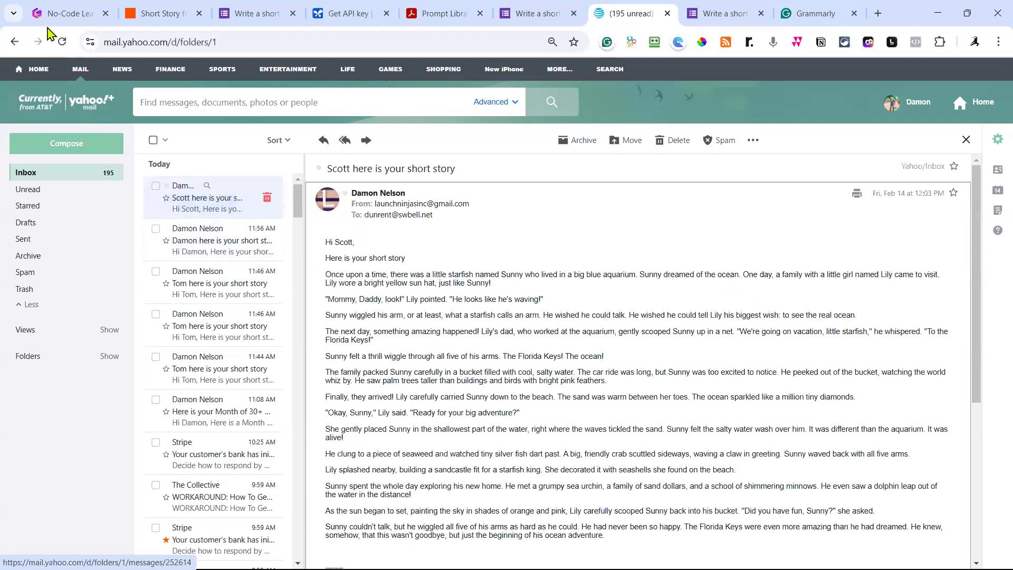
{"action": "left_click", "coordinate": [62, 42]}
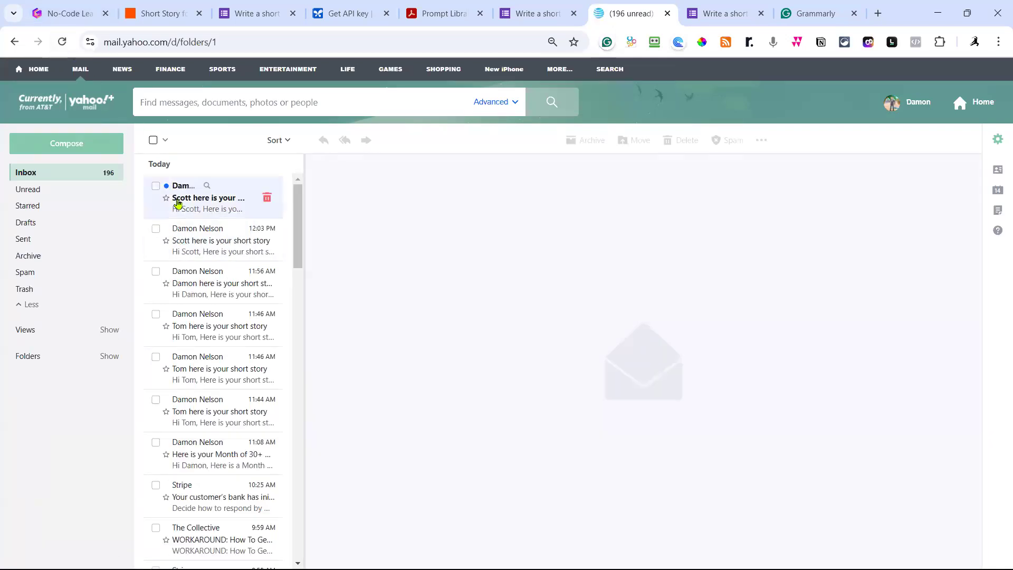
{"action": "left_click", "coordinate": [181, 210]}
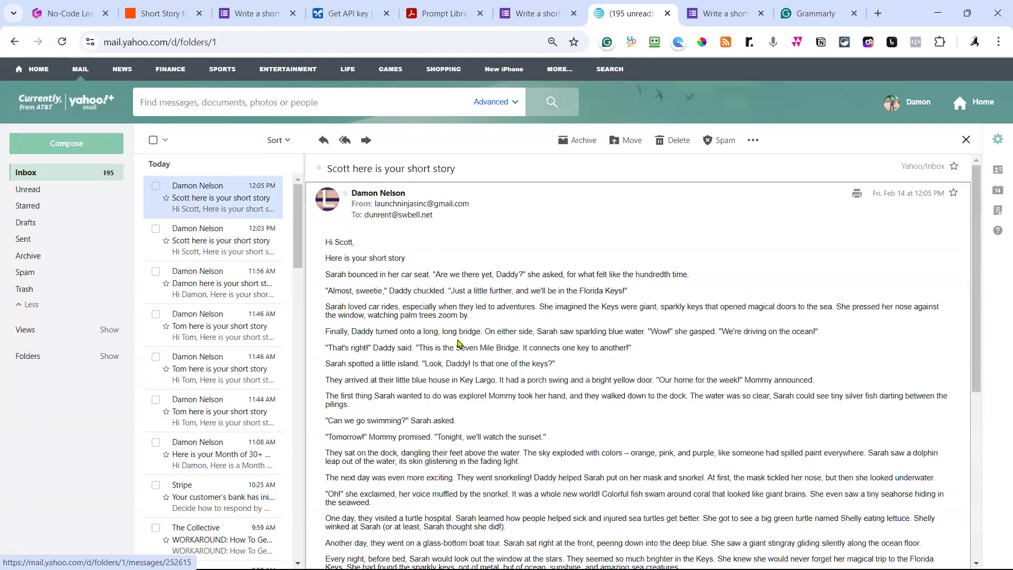
Read the story email through to its PS offer, then go back to the Zapier editor.
{"action": "scroll", "coordinate": [464, 346], "scroll_direction": "down", "scroll_amount": 1}
{"action": "scroll", "coordinate": [464, 346], "scroll_direction": "down", "scroll_amount": 1}
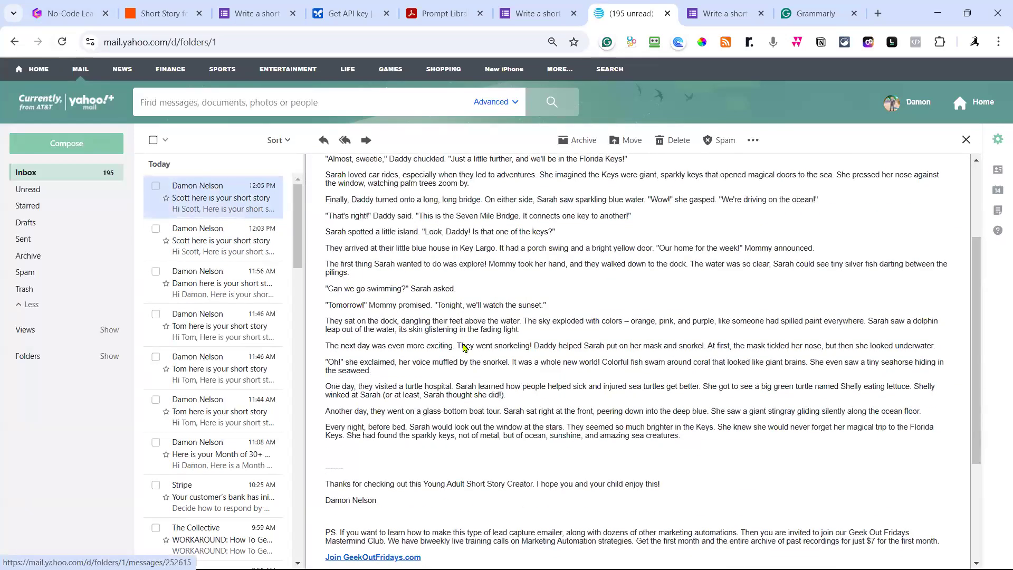
{"action": "scroll", "coordinate": [463, 344], "scroll_direction": "down", "scroll_amount": 2}
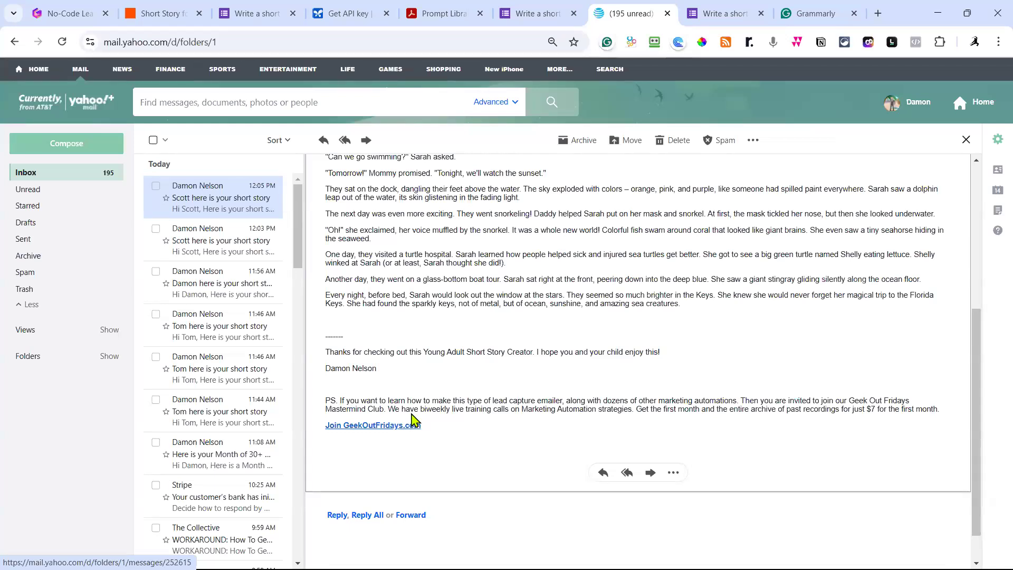
{"action": "scroll", "coordinate": [420, 370], "scroll_direction": "up", "scroll_amount": 2}
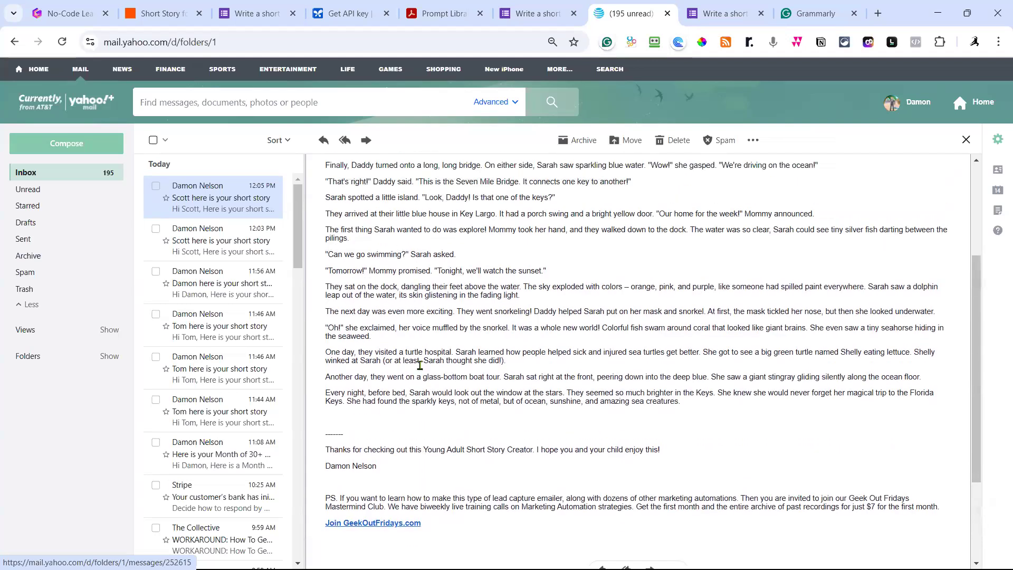
{"action": "scroll", "coordinate": [420, 366], "scroll_direction": "up", "scroll_amount": 2}
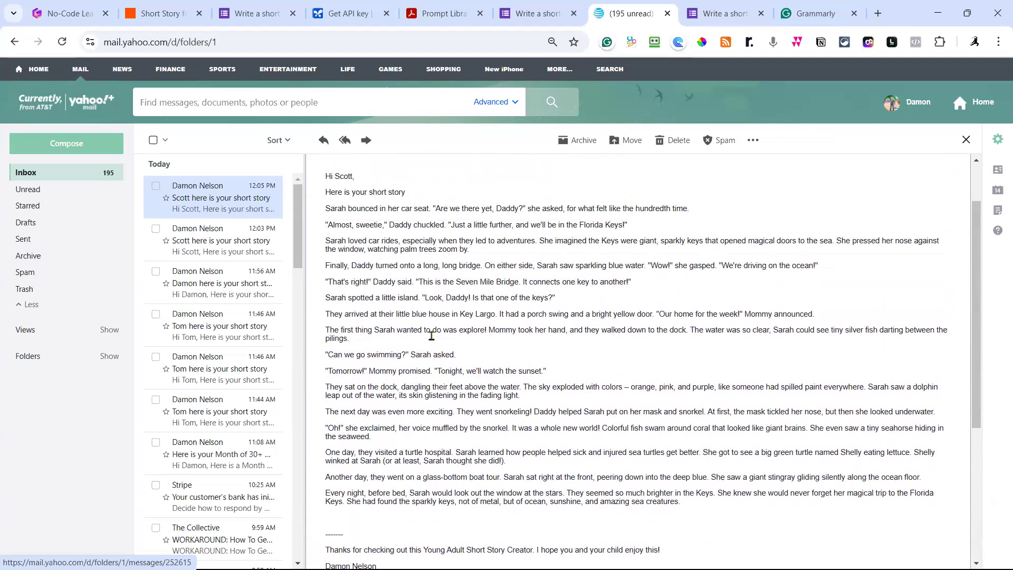
{"action": "scroll", "coordinate": [439, 324], "scroll_direction": "down", "scroll_amount": 1}
{"action": "scroll", "coordinate": [443, 325], "scroll_direction": "down", "scroll_amount": 1}
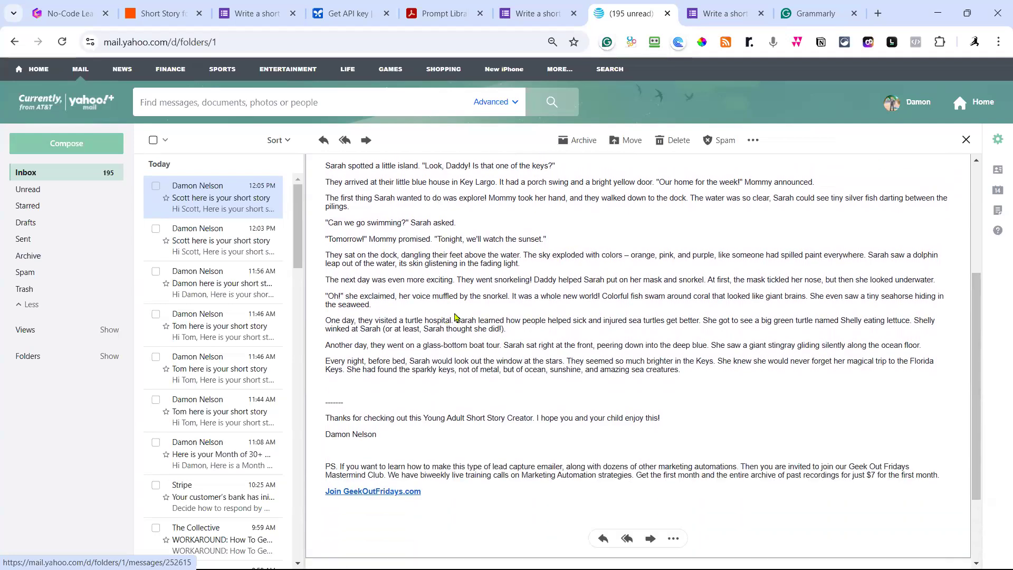
{"action": "scroll", "coordinate": [454, 322], "scroll_direction": "up", "scroll_amount": 1}
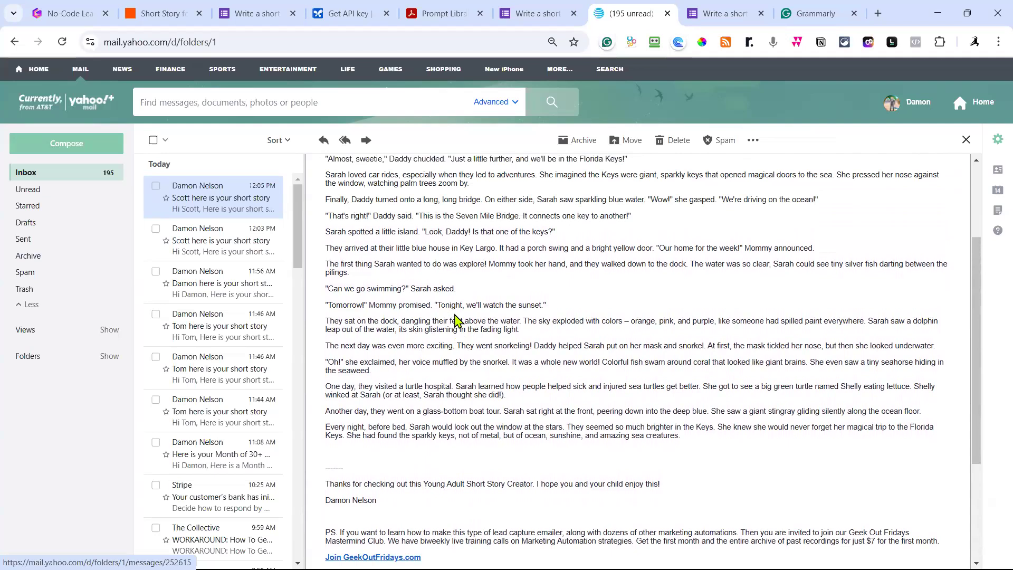
{"action": "scroll", "coordinate": [455, 320], "scroll_direction": "up", "scroll_amount": 1}
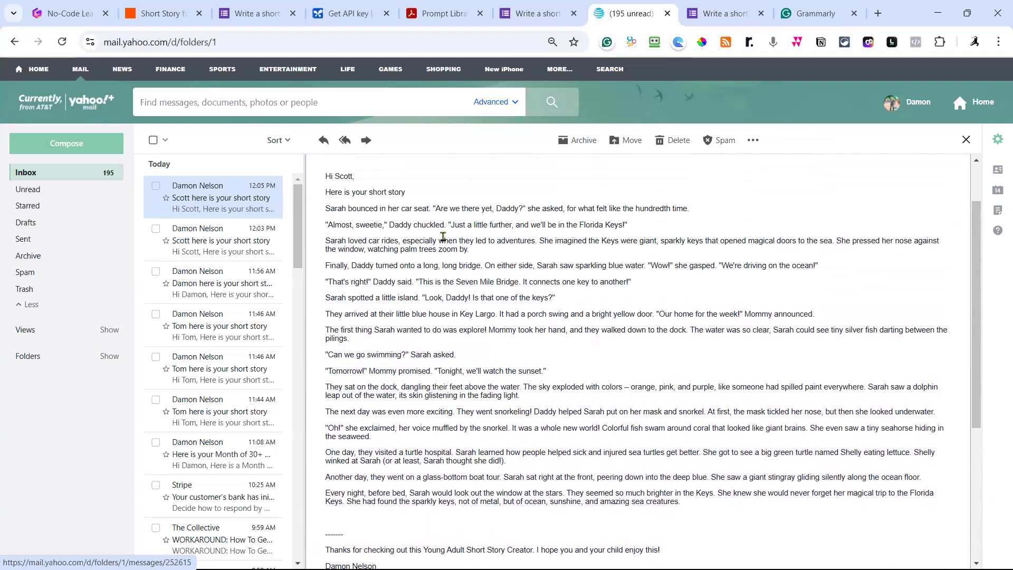
{"action": "scroll", "coordinate": [491, 299], "scroll_direction": "down", "scroll_amount": 3}
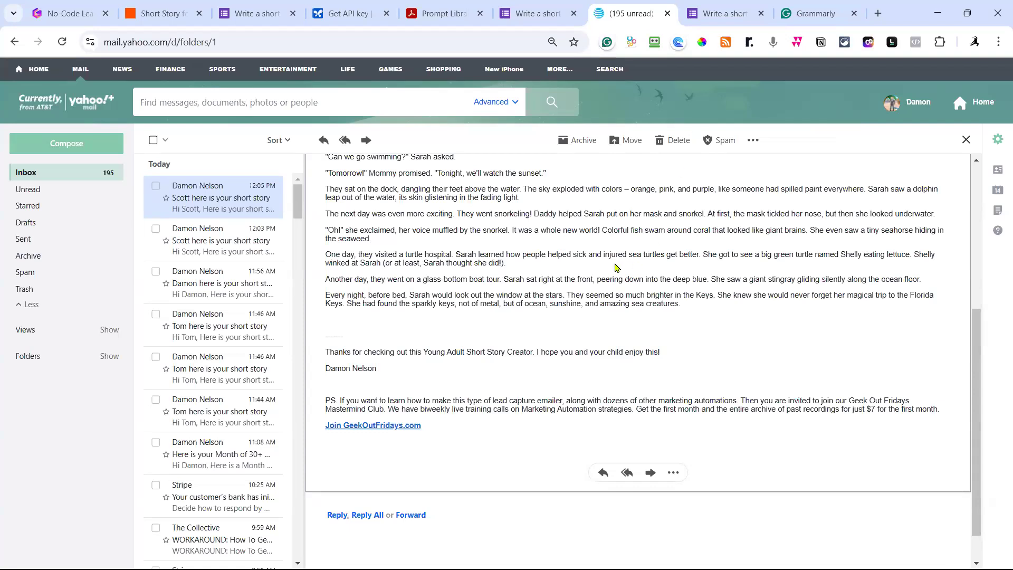
{"action": "scroll", "coordinate": [617, 267], "scroll_direction": "up", "scroll_amount": 6}
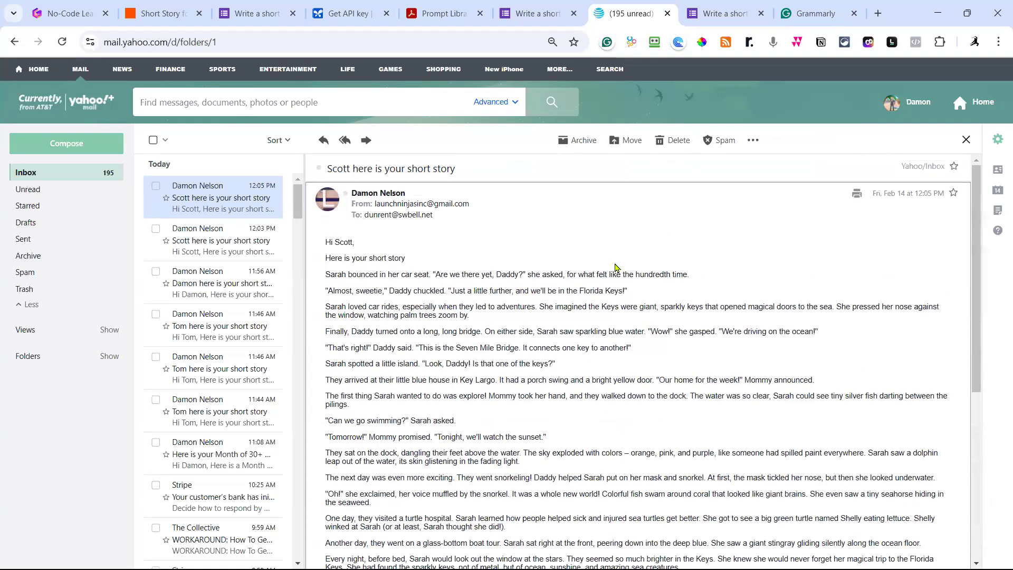
{"action": "left_click", "coordinate": [177, 20]}
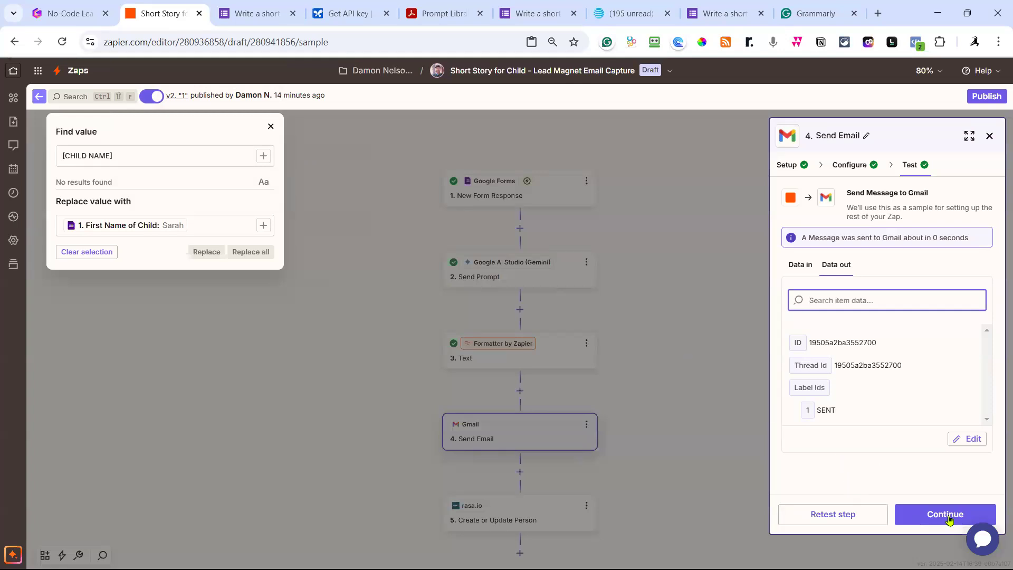
Advance through the rasa.io step's setup to its passing test.
{"action": "left_click", "coordinate": [932, 515]}
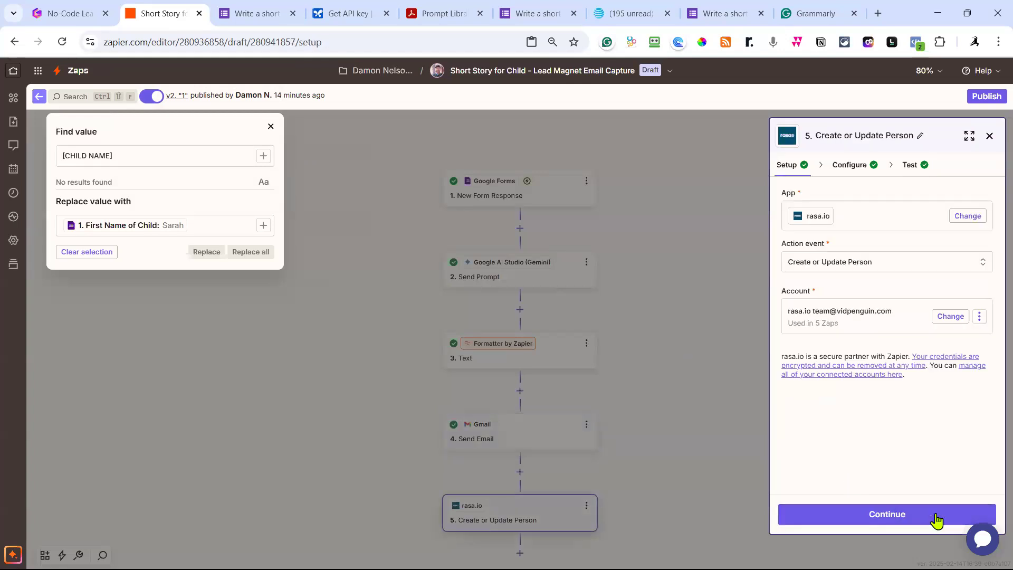
{"action": "left_click", "coordinate": [911, 521]}
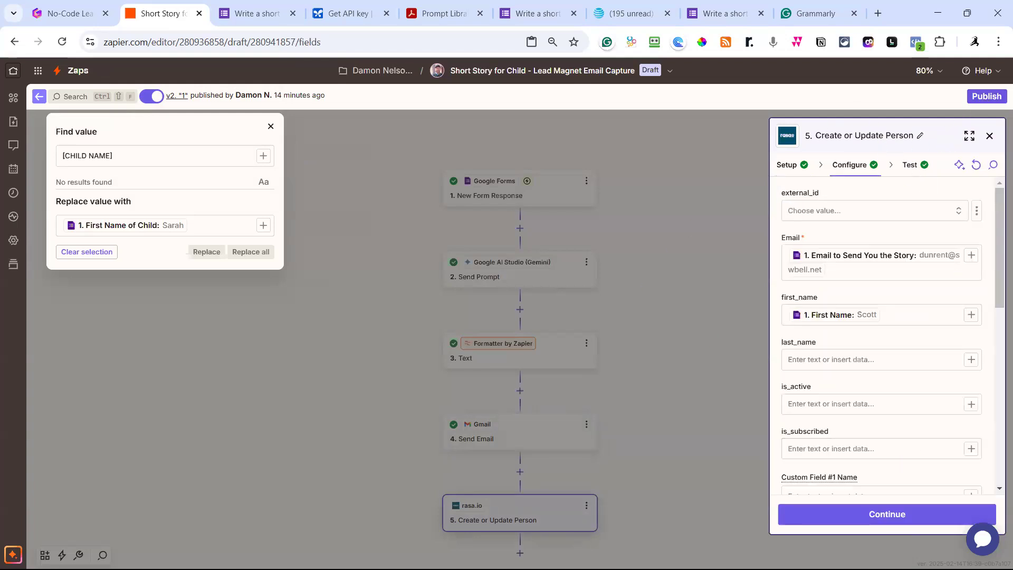
{"action": "left_click", "coordinate": [891, 521]}
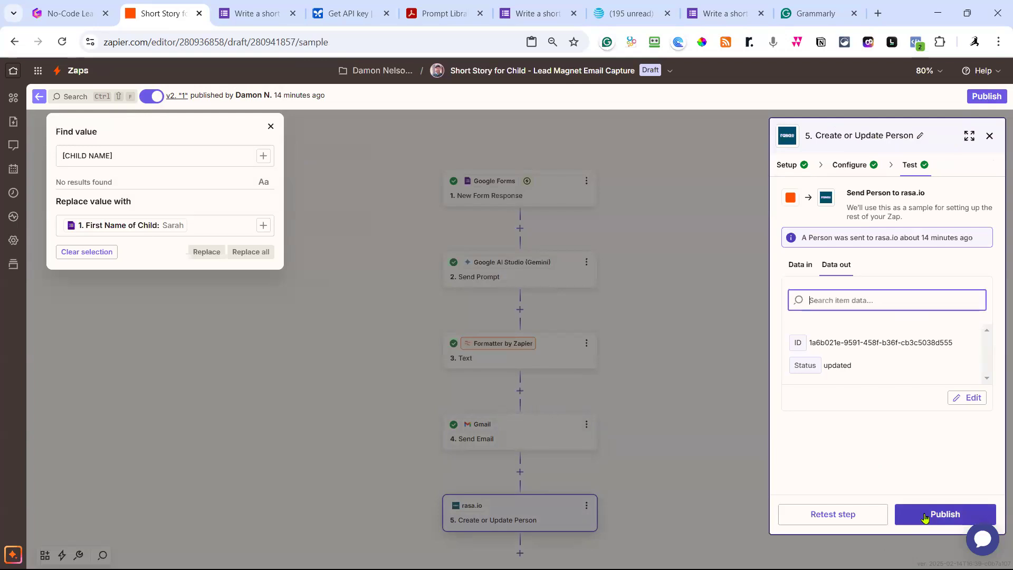
Publish the zap as new version v3, naming the version '1'.
{"action": "left_click", "coordinate": [927, 520]}
{"action": "left_click", "coordinate": [349, 322]}
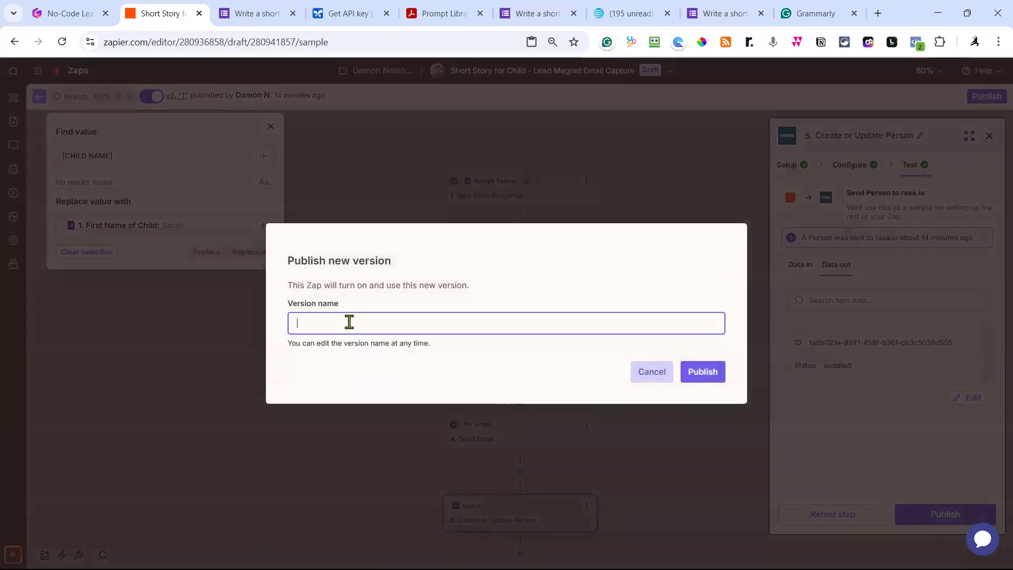
{"action": "type", "text": "1"}
{"action": "left_click", "coordinate": [705, 376]}
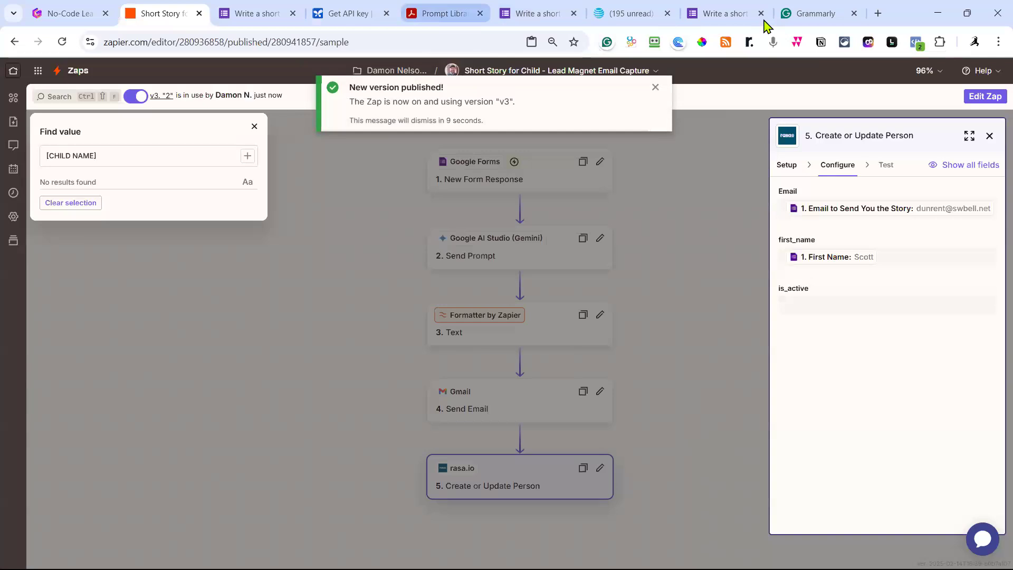
Copy the form's shortened responder link from the editor and open a new blank browser tab.
{"action": "left_click", "coordinate": [741, 16]}
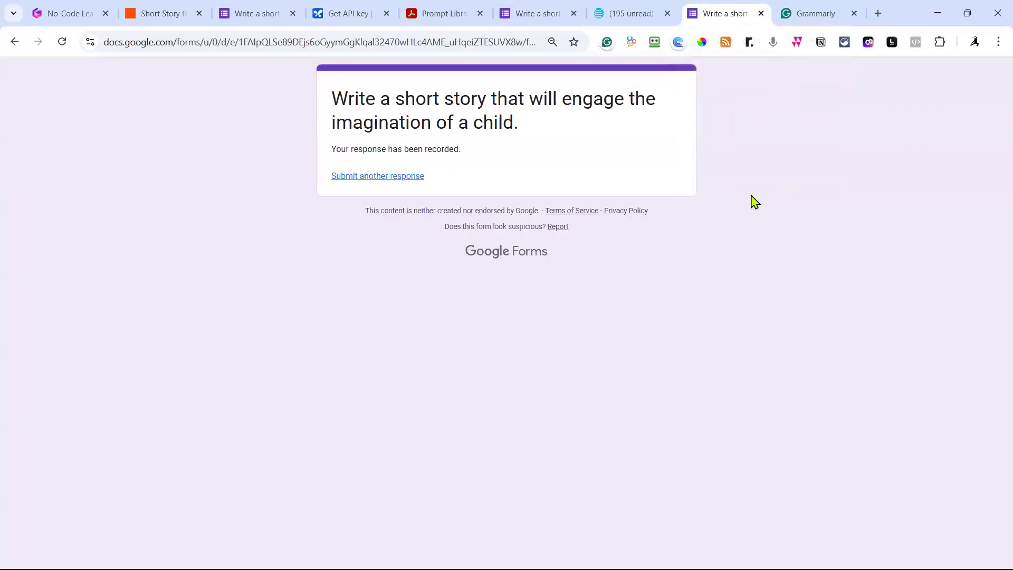
{"action": "left_click", "coordinate": [252, 20]}
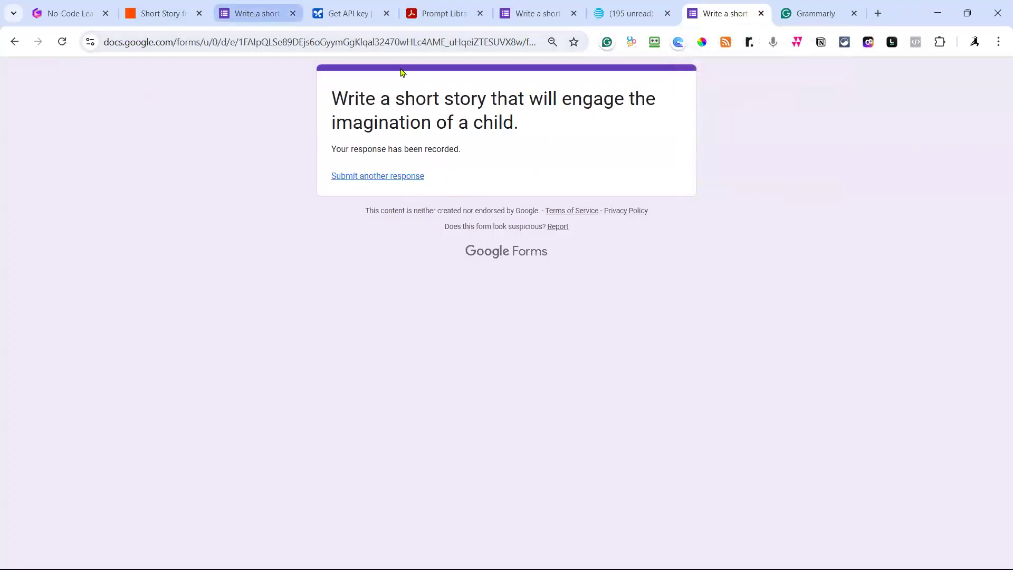
{"action": "left_click", "coordinate": [821, 80]}
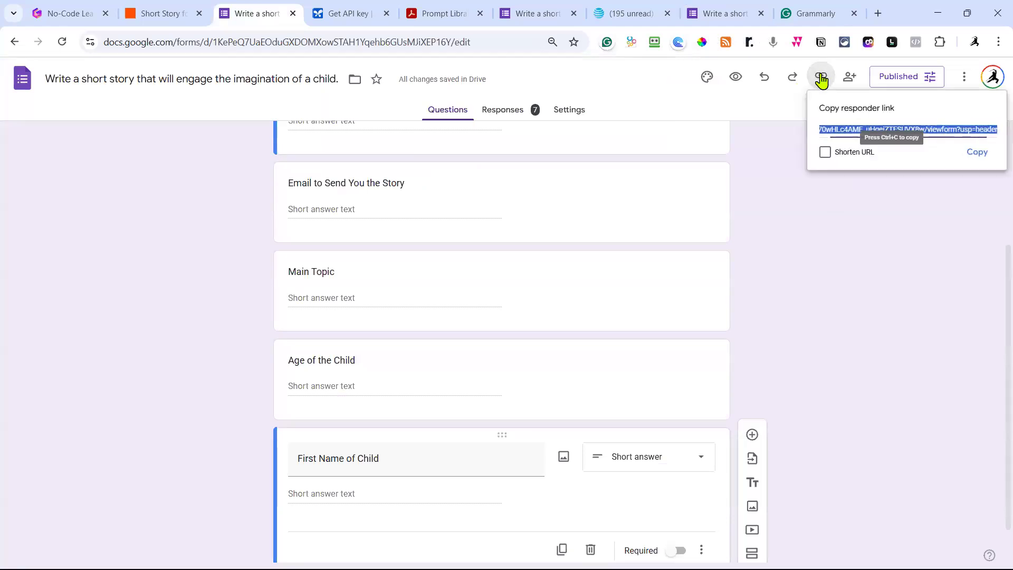
{"action": "left_click", "coordinate": [855, 154]}
{"action": "left_click", "coordinate": [977, 153]}
{"action": "left_click", "coordinate": [877, 14]}
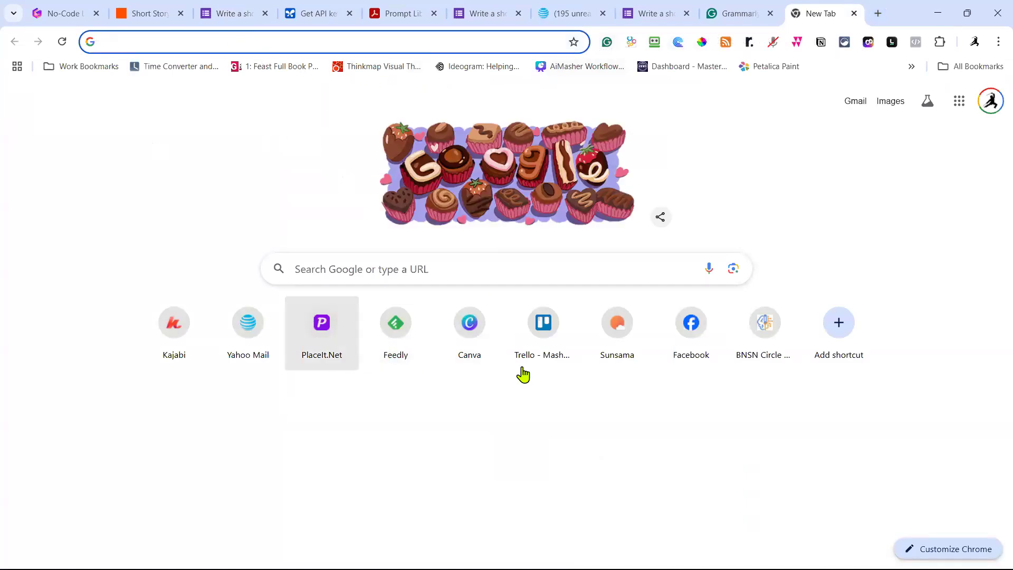
Look over the Facebook home feed, then return to the Ideogram father-and-daughter image generation.
{"action": "left_click", "coordinate": [691, 340]}
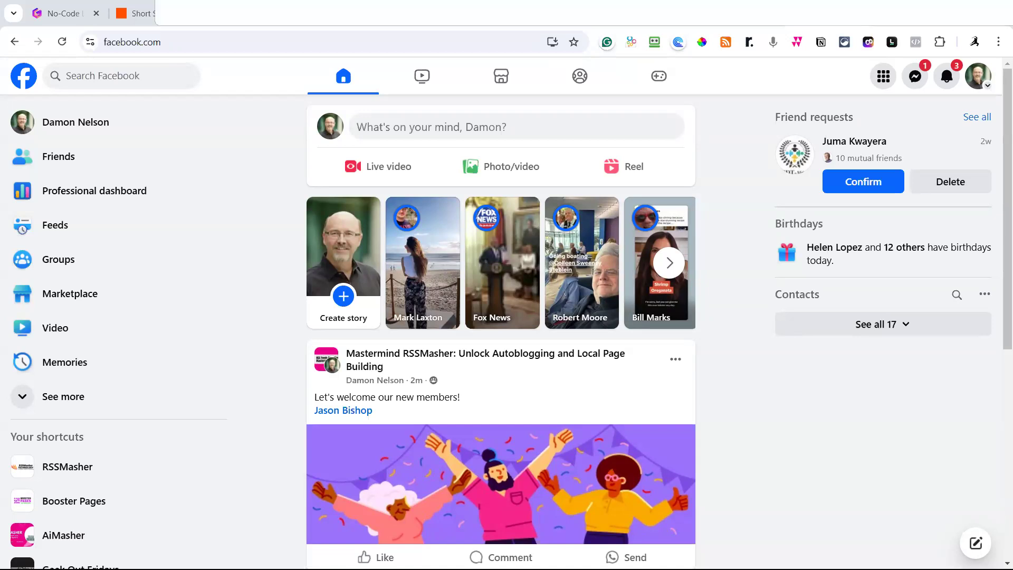
{"action": "left_click", "coordinate": [390, 16]}
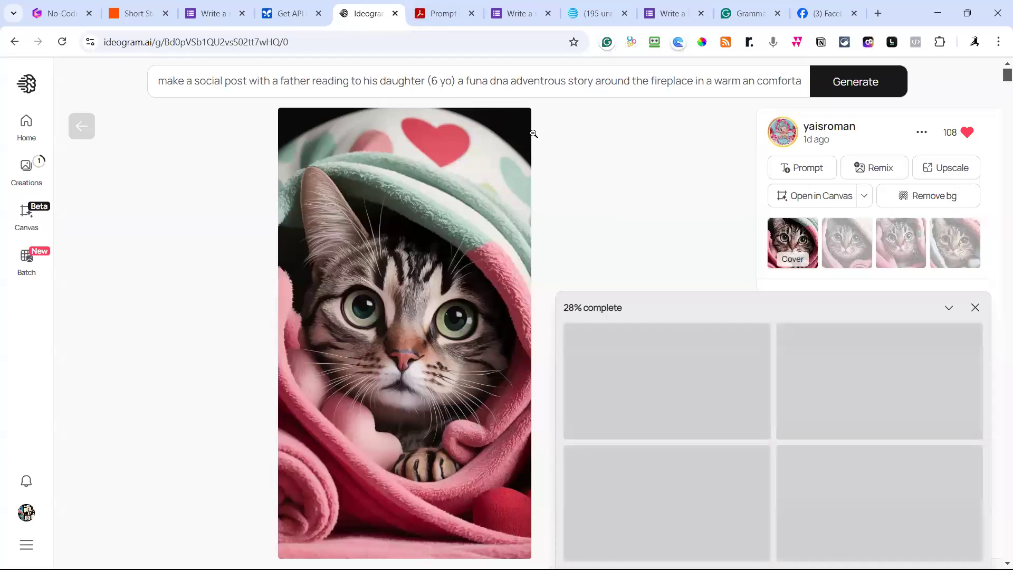
Compare the four fireplace reading variations and settle on the lamp-lit reading scene.
{"action": "left_click", "coordinate": [243, 81]}
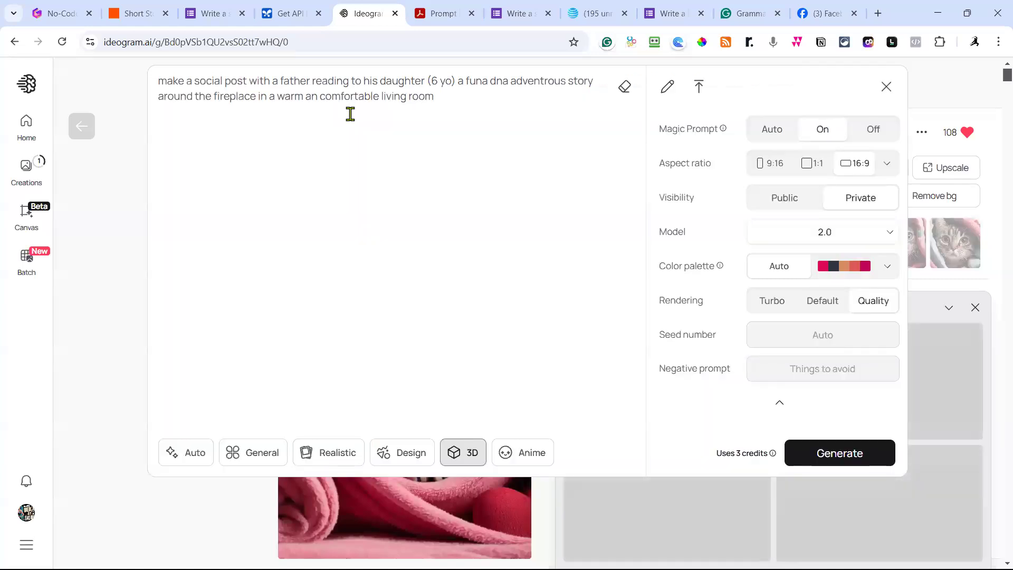
{"action": "left_click", "coordinate": [939, 84]}
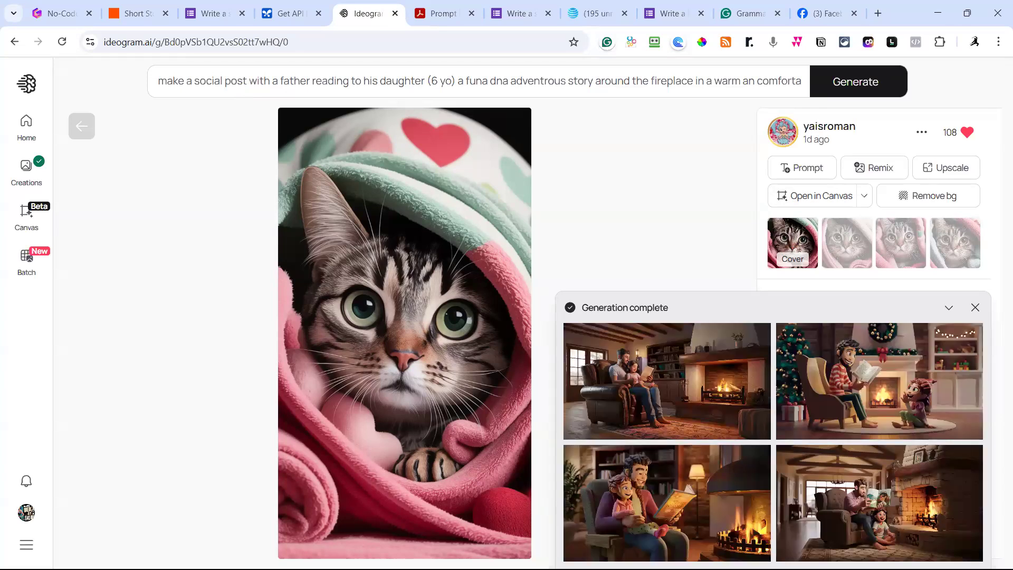
{"action": "left_click", "coordinate": [675, 391]}
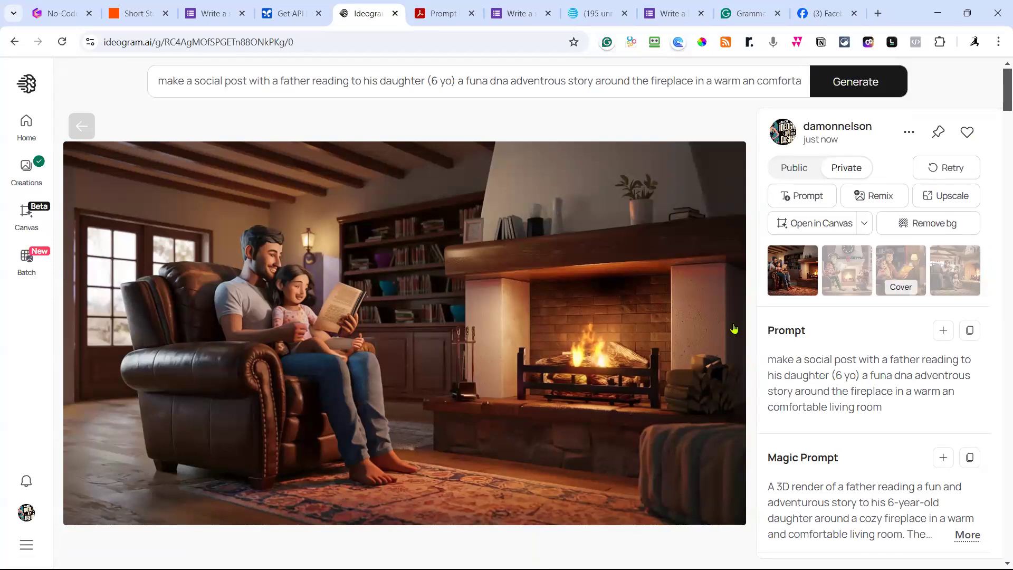
{"action": "left_click", "coordinate": [851, 270]}
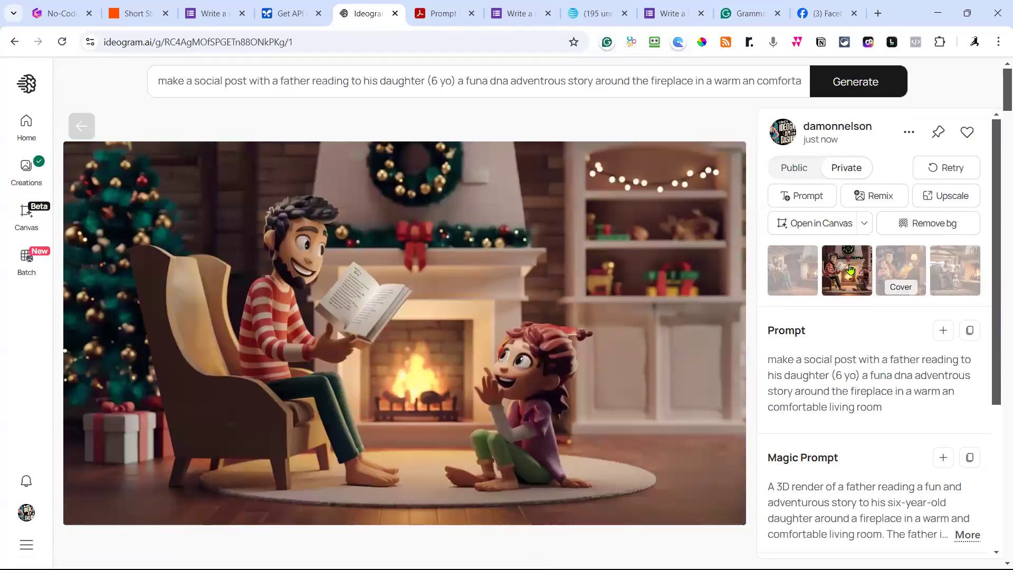
{"action": "left_click", "coordinate": [911, 266]}
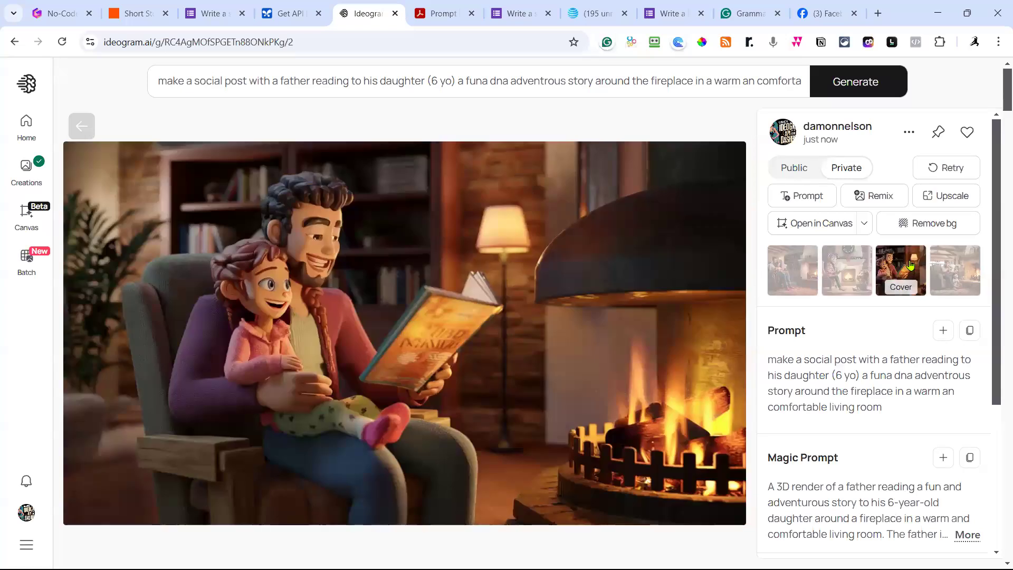
{"action": "left_click", "coordinate": [959, 271]}
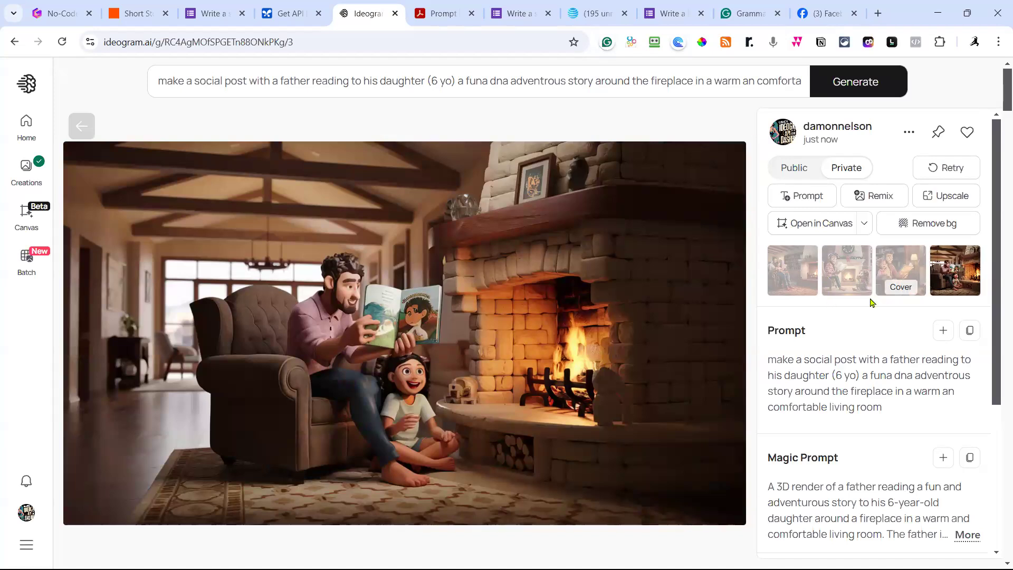
{"action": "left_click", "coordinate": [897, 270]}
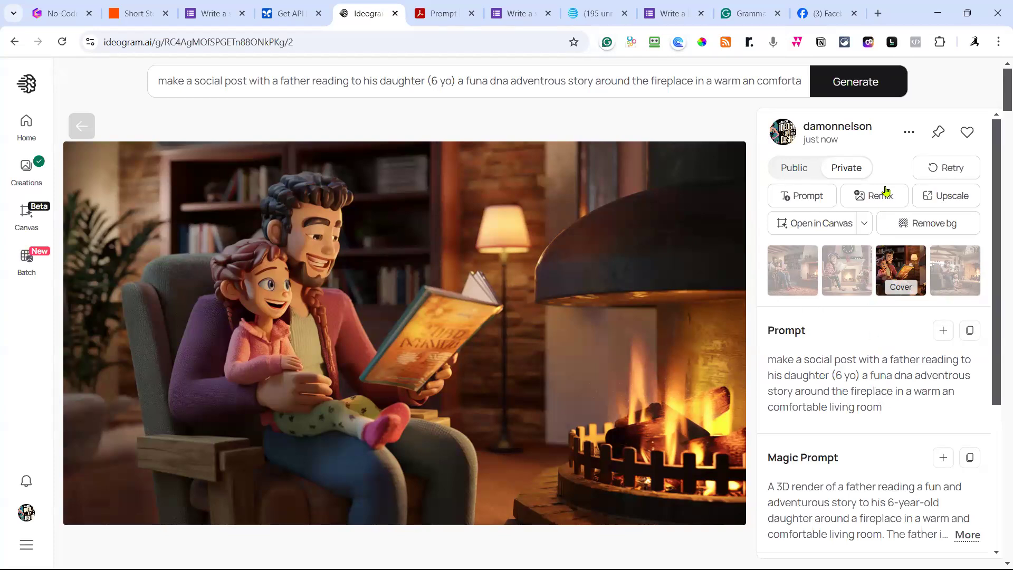
Download the lamp-lit reading image as a 70%-quality JPEG.
{"action": "left_click", "coordinate": [908, 132]}
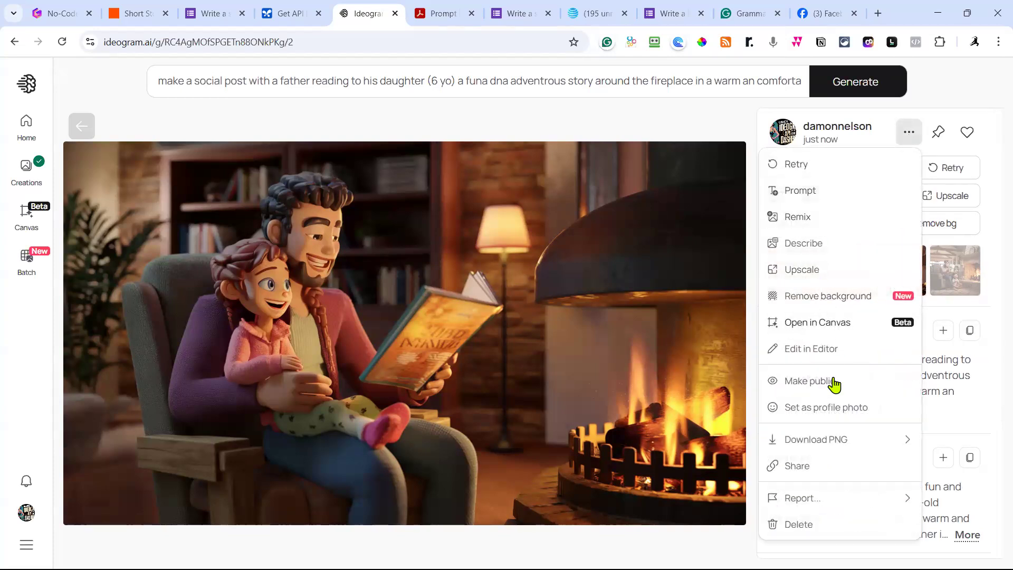
{"action": "mouse_move", "coordinate": [819, 441]}
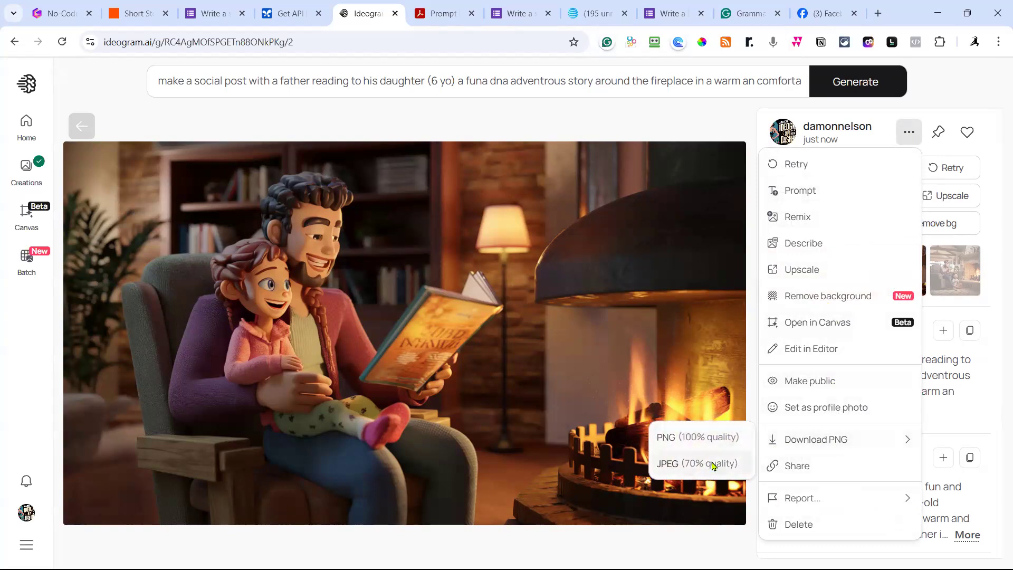
{"action": "left_click", "coordinate": [710, 464]}
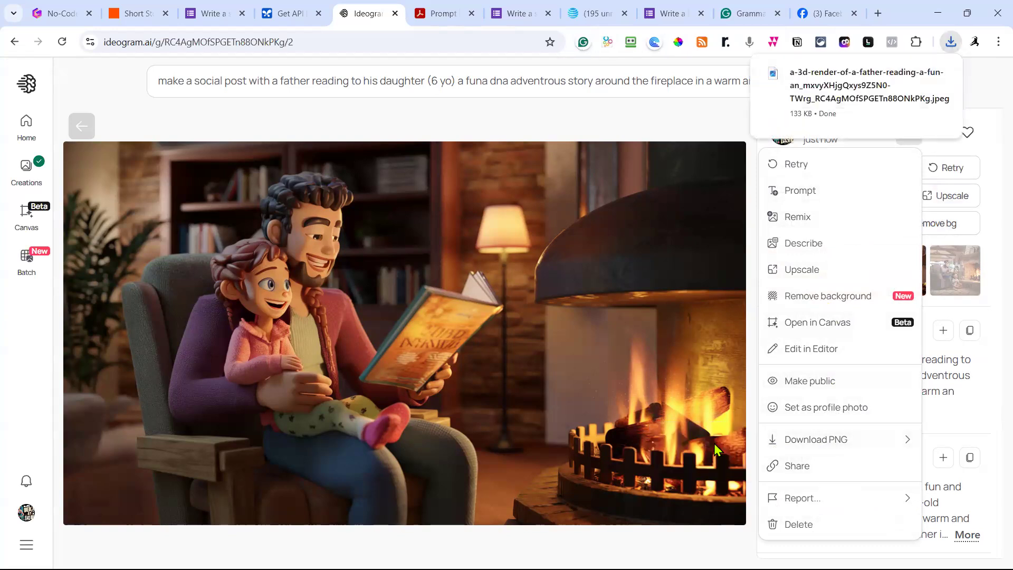
Select the whole image prompt in the prompt editor, then start a new tab with 'chat'.
{"action": "left_click", "coordinate": [585, 85]}
{"action": "left_click", "coordinate": [584, 83]}
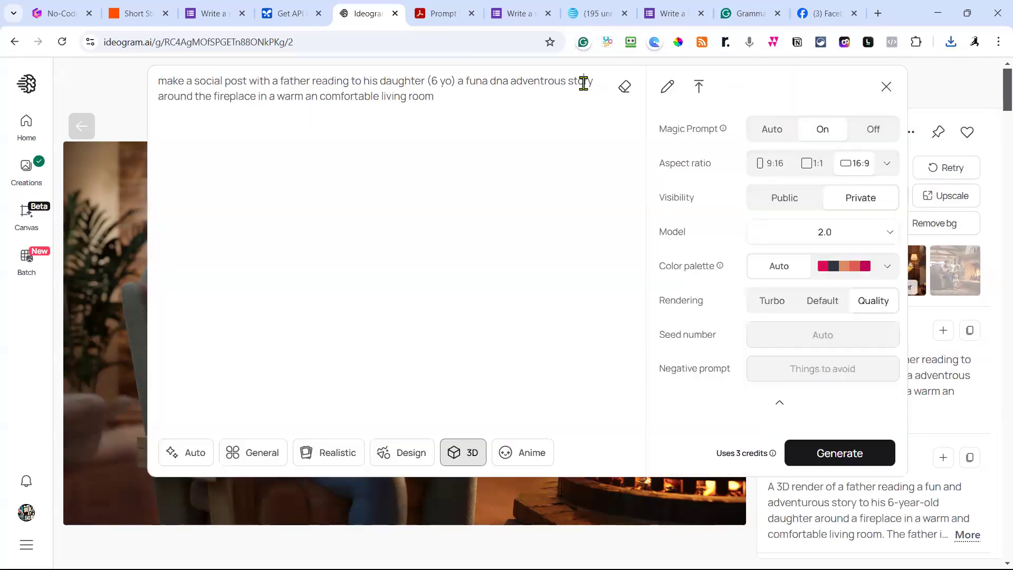
{"action": "key", "text": "ctrl+a"}
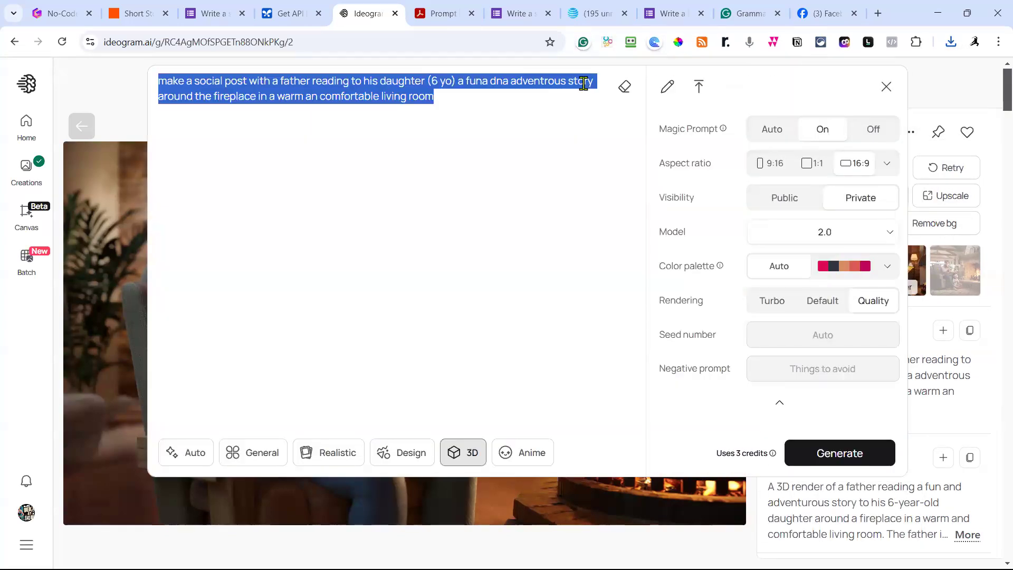
{"action": "left_click", "coordinate": [878, 15]}
{"action": "type", "text": "chat"}
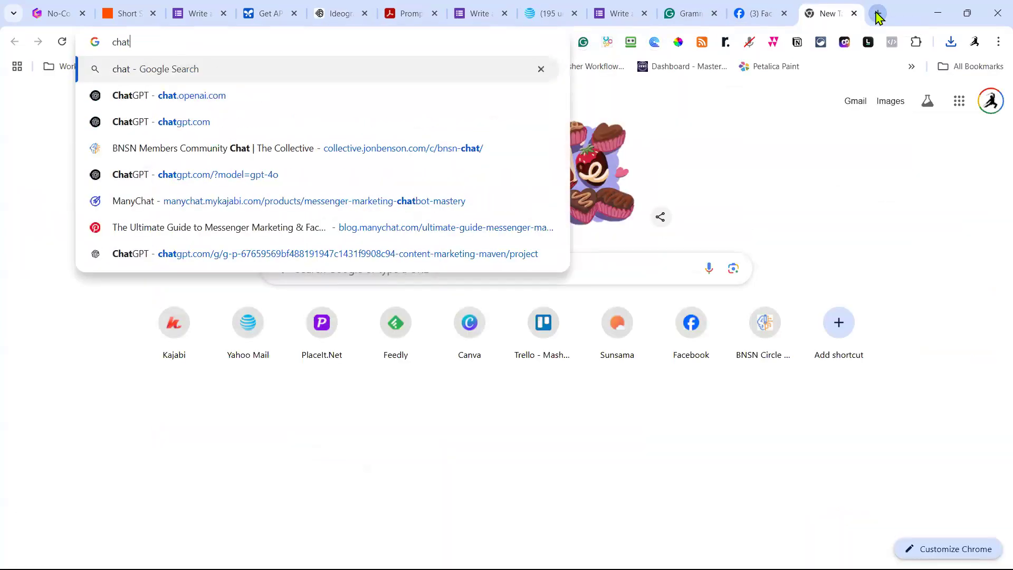
In ChatGPT, ask a social post expert for Facebook to write a post, pasting the image prompt in brackets.
{"action": "left_click", "coordinate": [231, 104]}
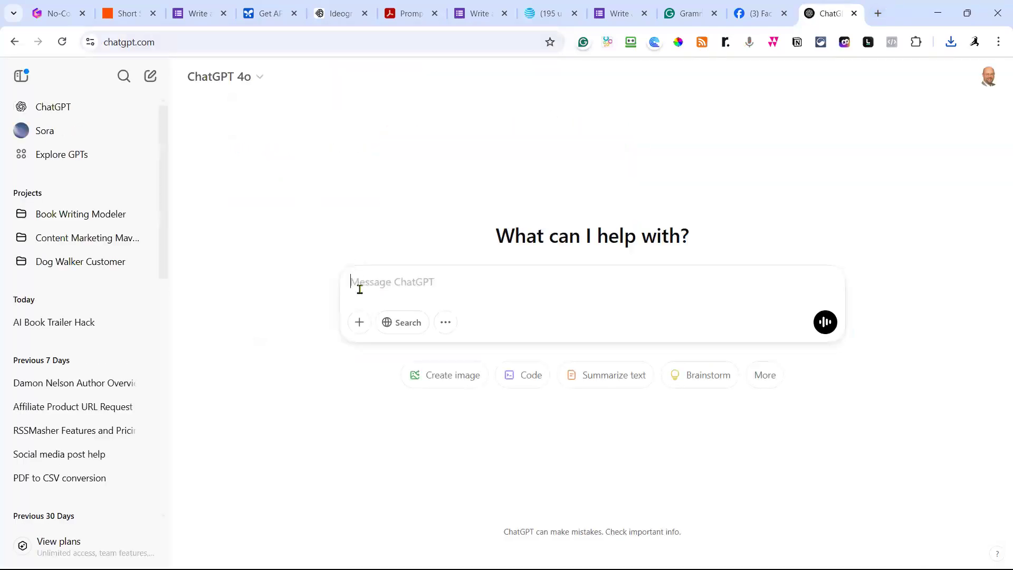
{"action": "type", "text": "act li"}
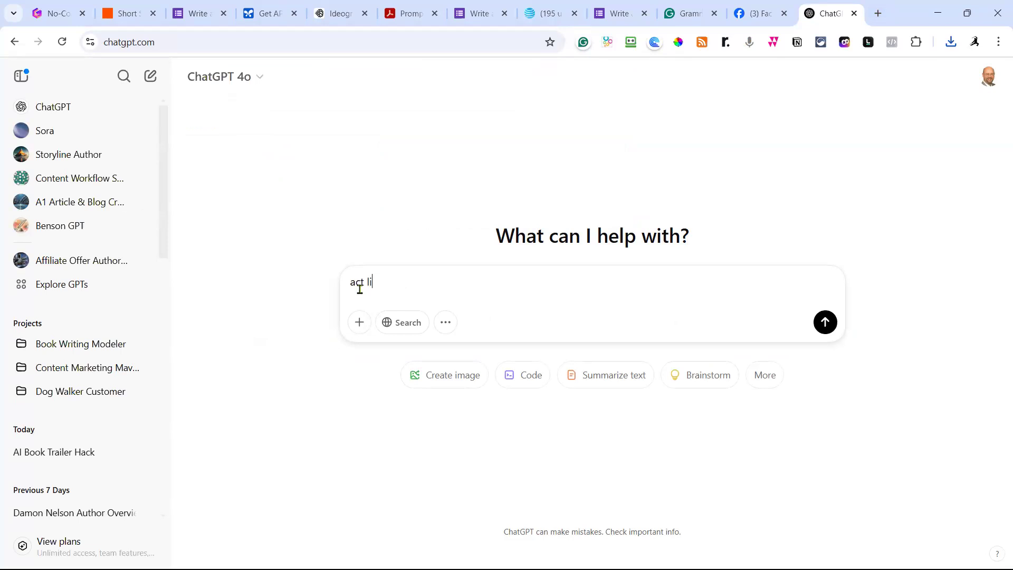
{"action": "type", "text": "ke a social post expert that writer"}
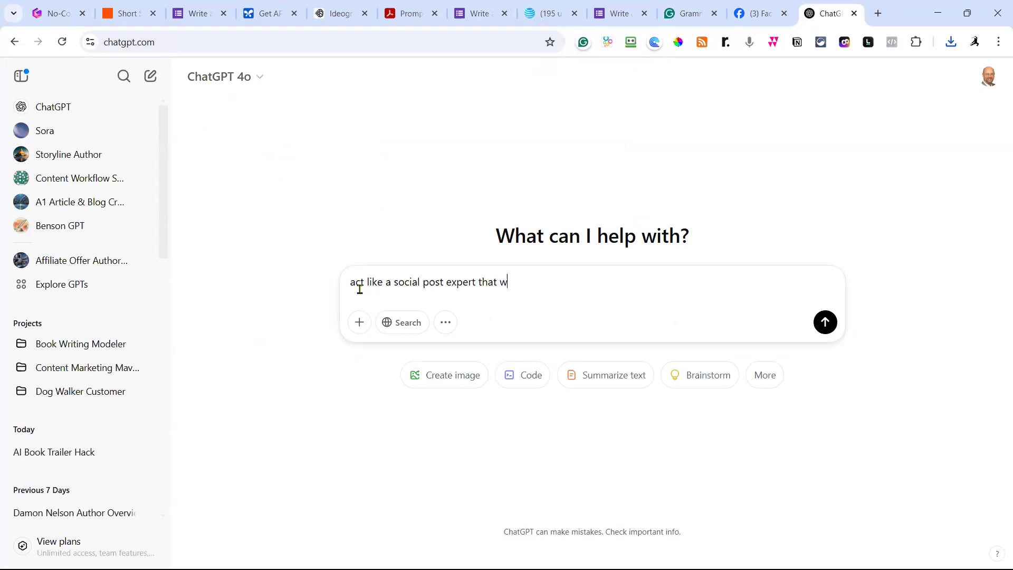
{"action": "key", "text": "BackSpace"}
{"action": "type", "text": "s for facebook."}
{"action": "key", "text": "shift+Return"}
{"action": "type", "text": "write mea desc"}
{"action": "key", "text": "BackSpace"}
{"action": "key", "text": "BackSpace"}
{"action": "key", "text": "BackSpace"}
{"action": "key", "text": "BackSpace"}
{"action": "key", "text": "BackSpace"}
{"action": "key", "text": "BackSpace"}
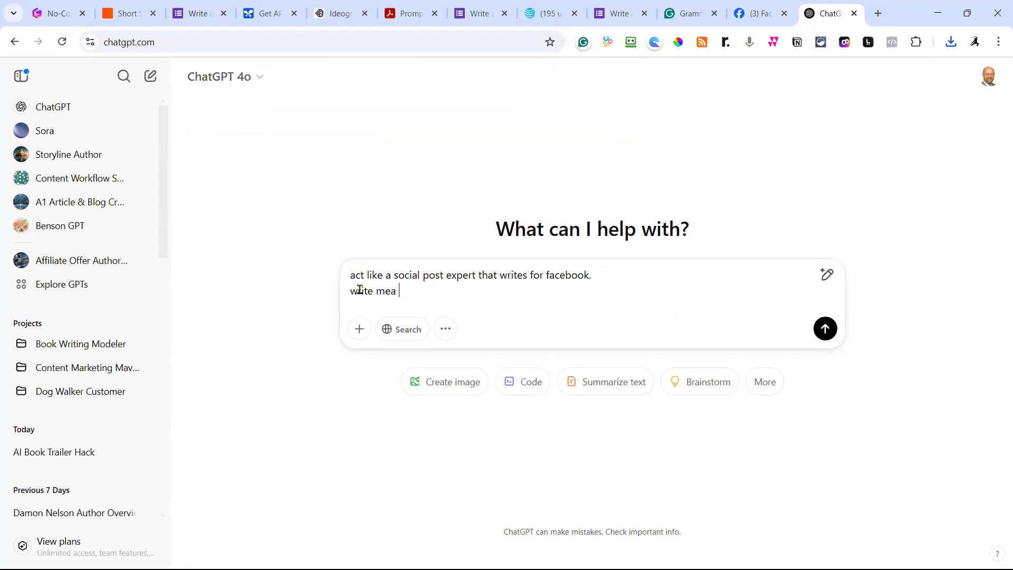
{"action": "type", "text": "a post c"}
{"action": "key", "text": "BackSpace"}
{"action": "type", "text": "for this"}
{"action": "key", "text": "shift+Return"}
{"action": "type", "text": "["}
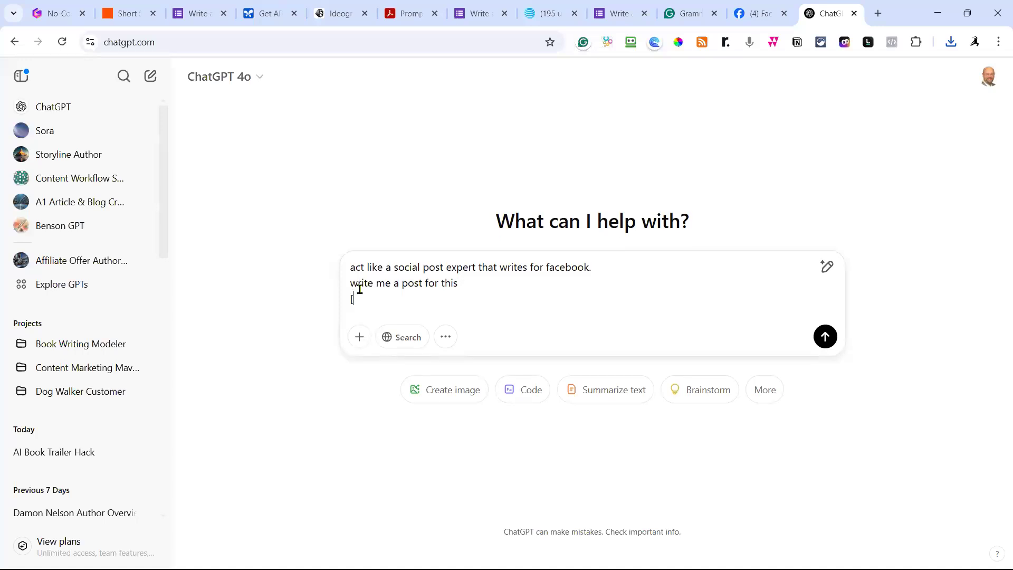
{"action": "key", "text": "ctrl+v"}
{"action": "type", "text": "]"}
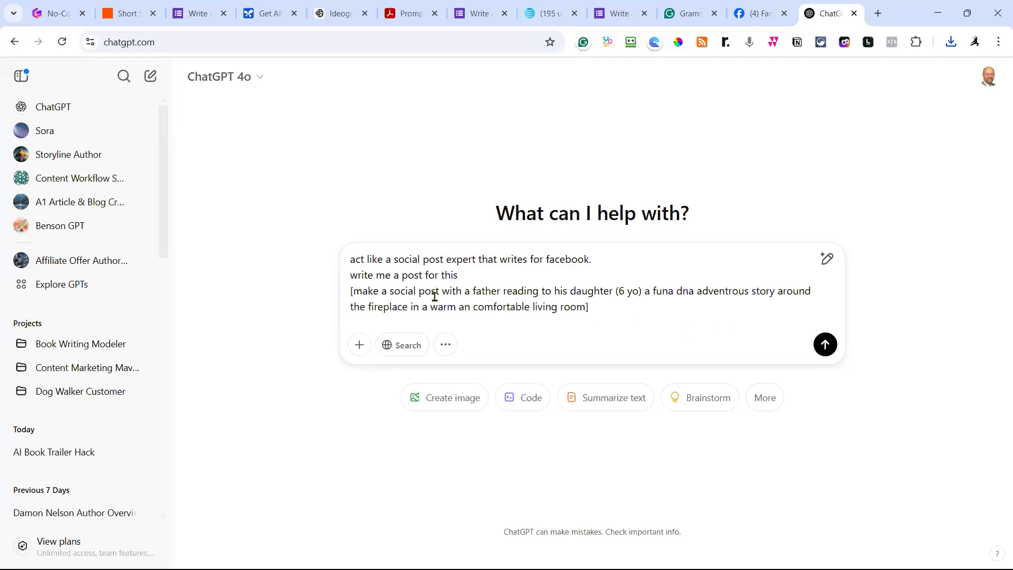
Replace the pasted prompt with 'a free story about a child that you know' and send it.
{"action": "left_click", "coordinate": [354, 291]}
{"action": "type", "text": "want t a"}
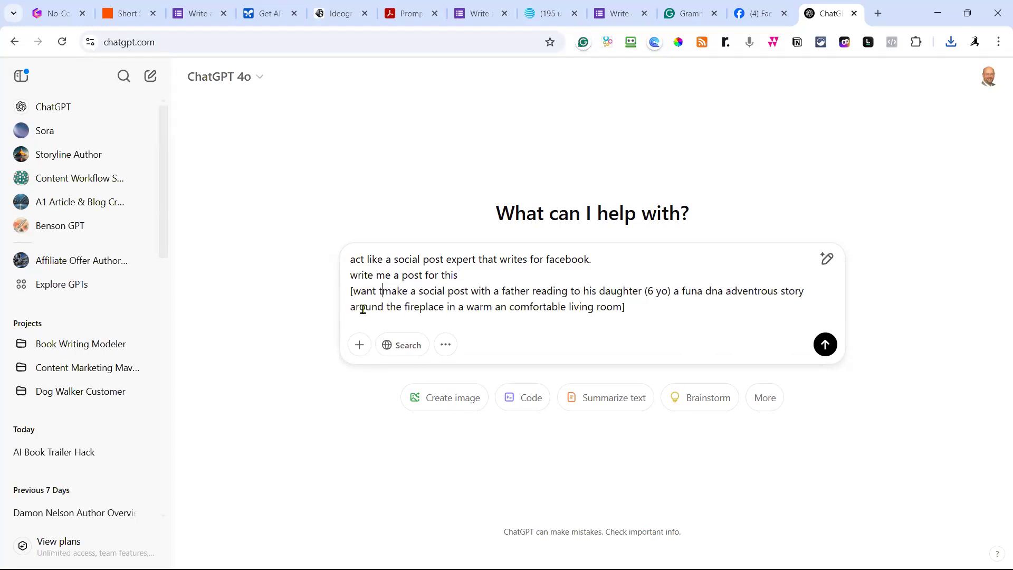
{"action": "key", "text": "BackSpace"}
{"action": "key", "text": "BackSpace"}
{"action": "key", "text": "BackSpace"}
{"action": "type", "text": "a f"}
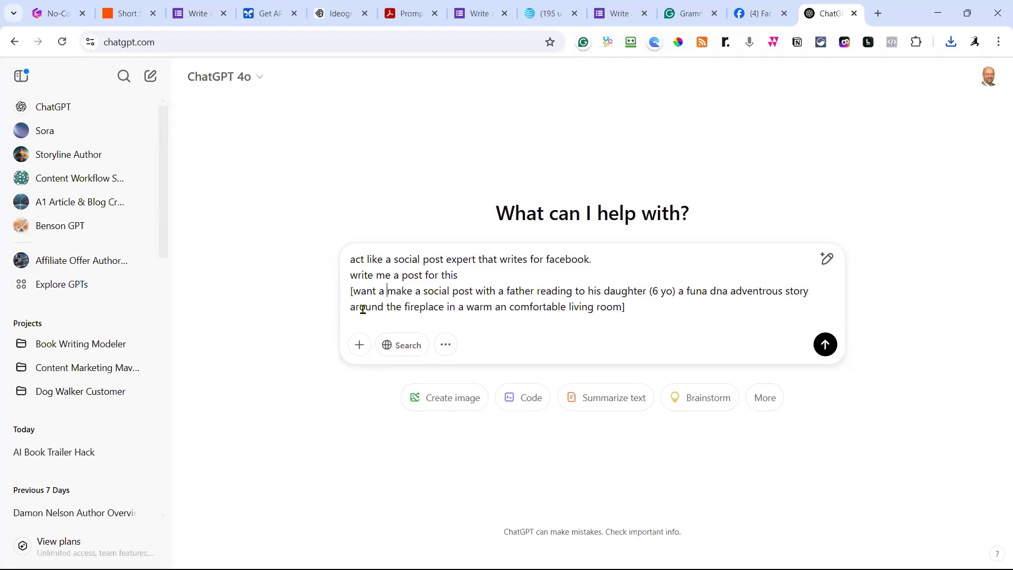
{"action": "type", "text": "ree story "}
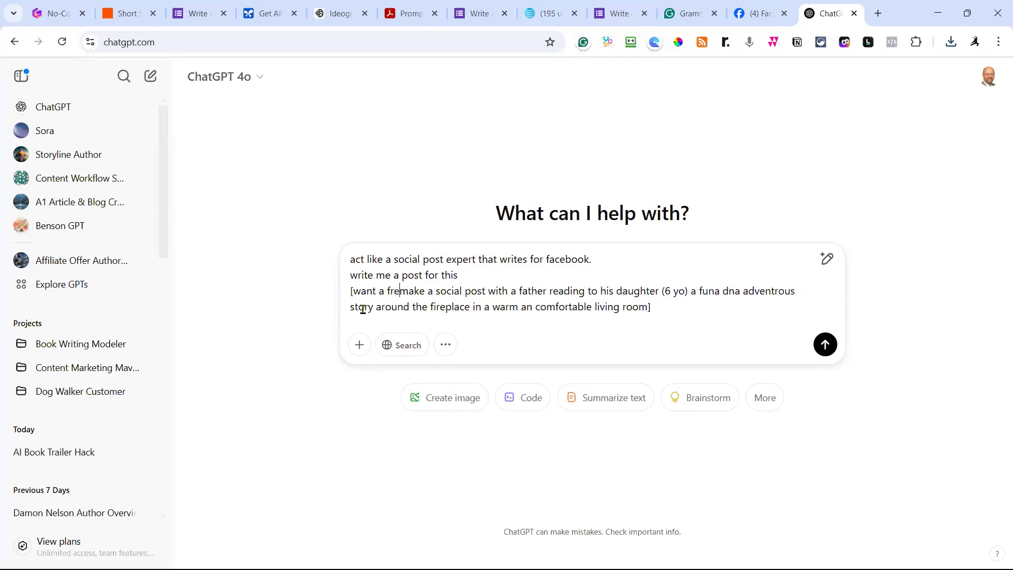
{"action": "type", "text": "about a "}
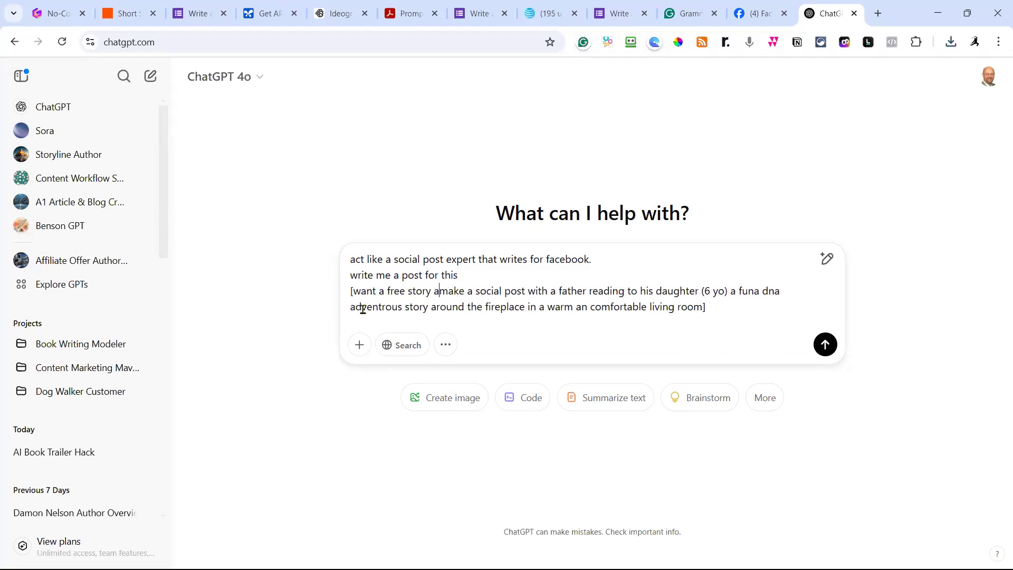
{"action": "type", "text": "child that you know"}
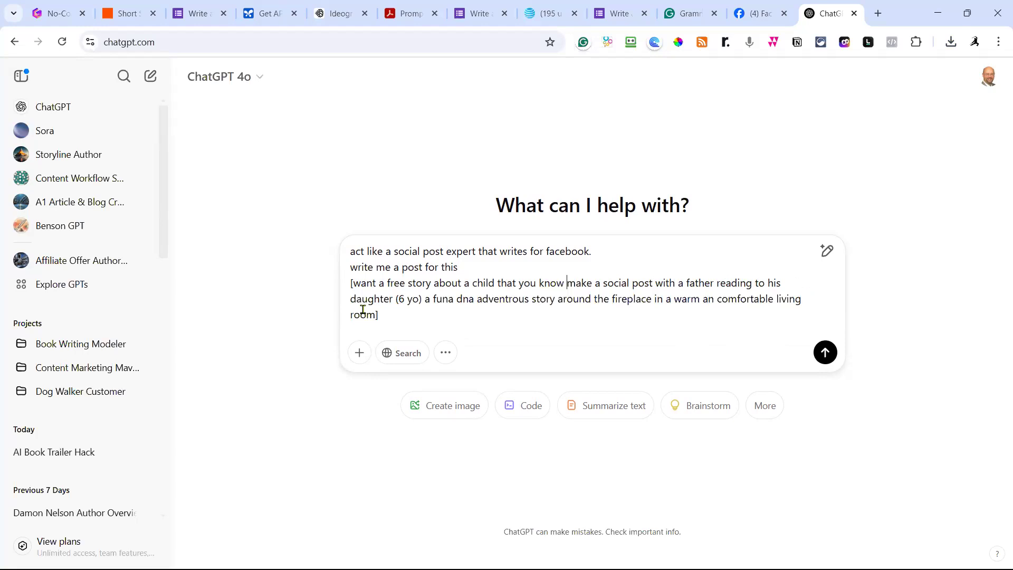
{"action": "key", "text": "ctrl+shift+End"}
{"action": "key", "text": "shift+Left"}
{"action": "key", "text": "BackSpace"}
{"action": "key", "text": "BackSpace"}
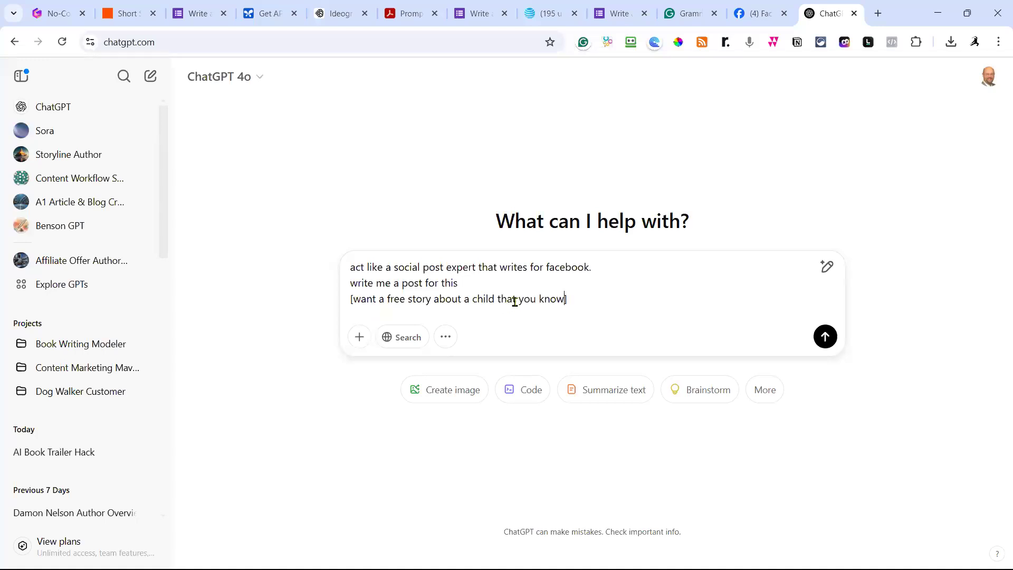
{"action": "left_click", "coordinate": [825, 340]}
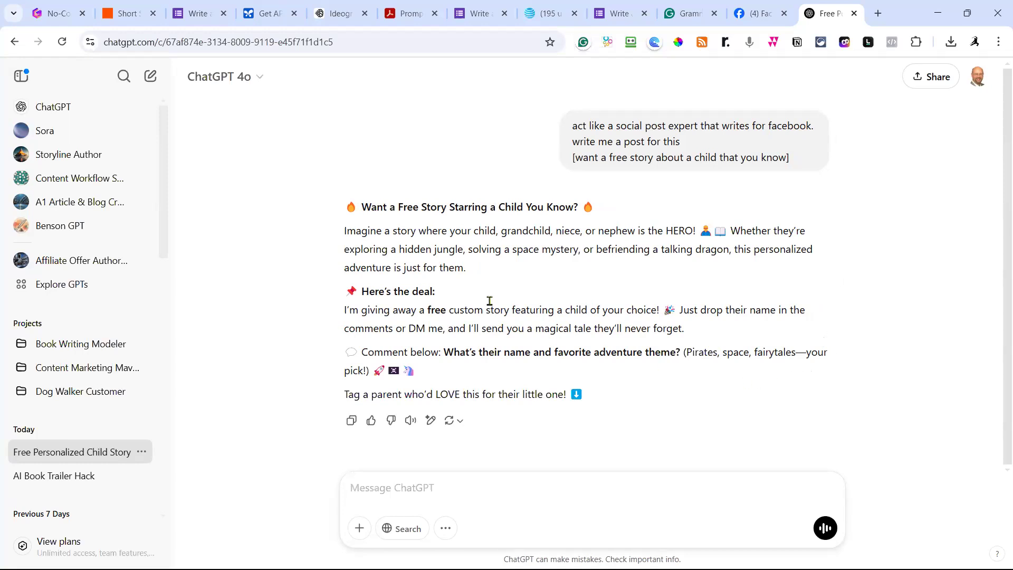
Select the generated Facebook post text and pull the Facebook group tab into its own window.
{"action": "left_click_drag", "start_coordinate": [345, 206], "coordinate": [600, 393]}
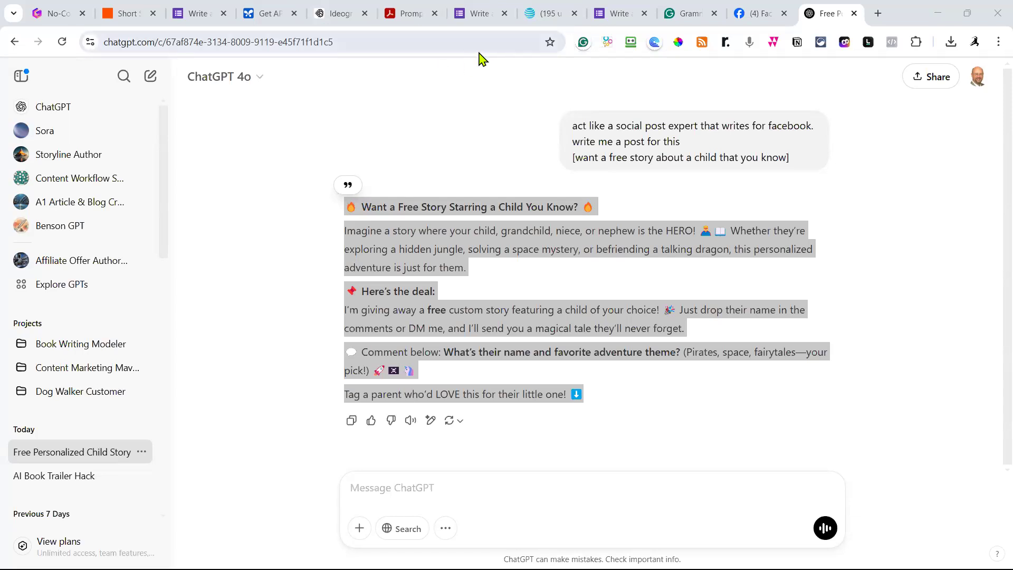
{"action": "left_click_drag", "start_coordinate": [837, 13], "coordinate": [750, 132]}
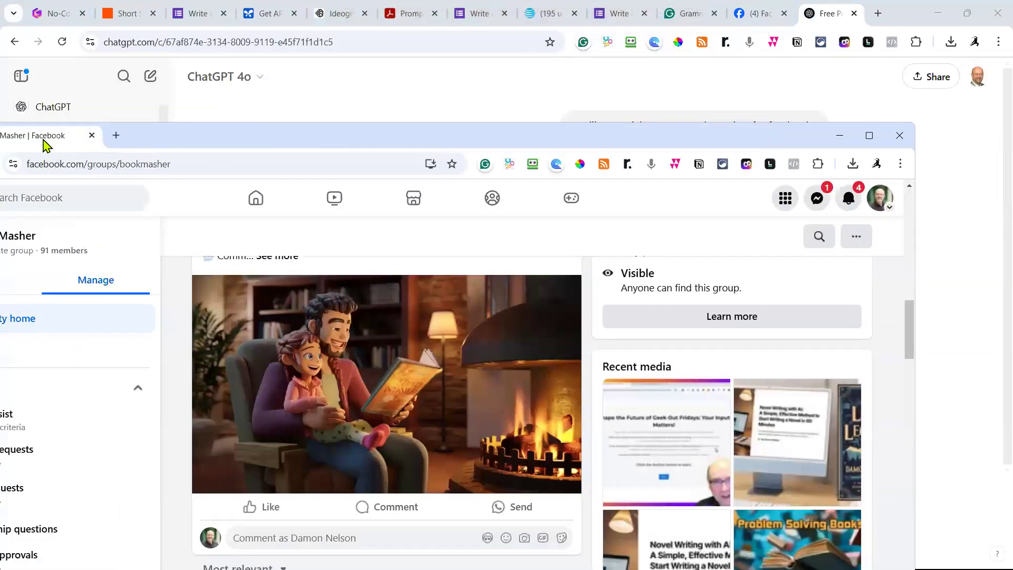
Dock the Facebook group back, check the new free-story post, and open its comment box.
{"action": "left_click_drag", "start_coordinate": [63, 145], "coordinate": [565, 18]}
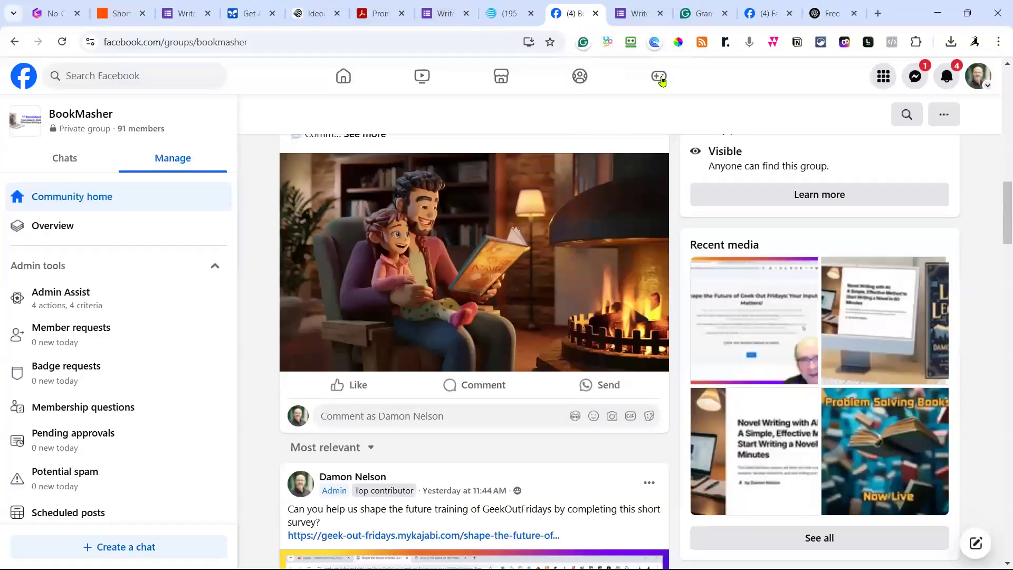
{"action": "left_click", "coordinate": [790, 13]}
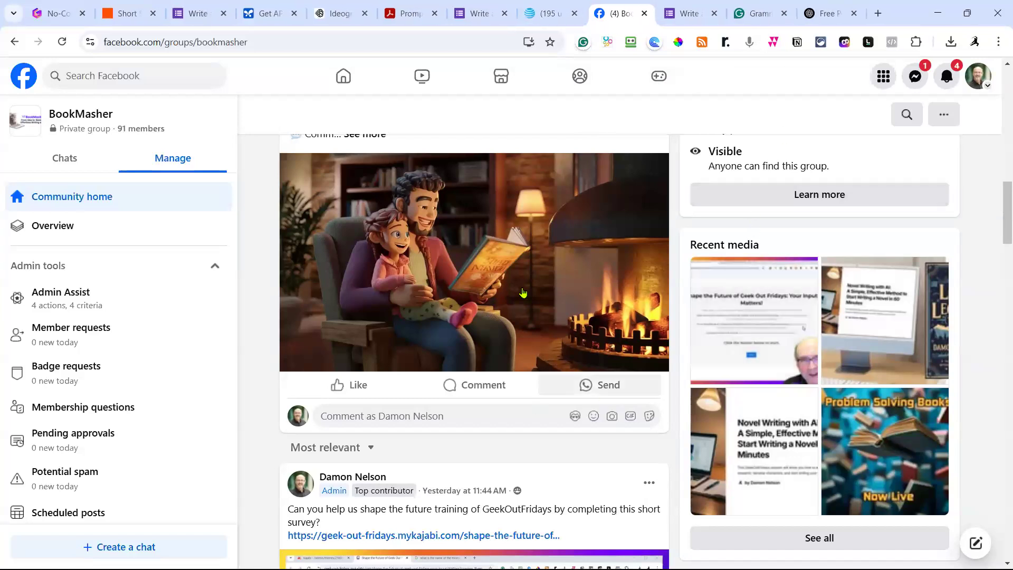
{"action": "scroll", "coordinate": [507, 272], "scroll_direction": "up", "scroll_amount": 3}
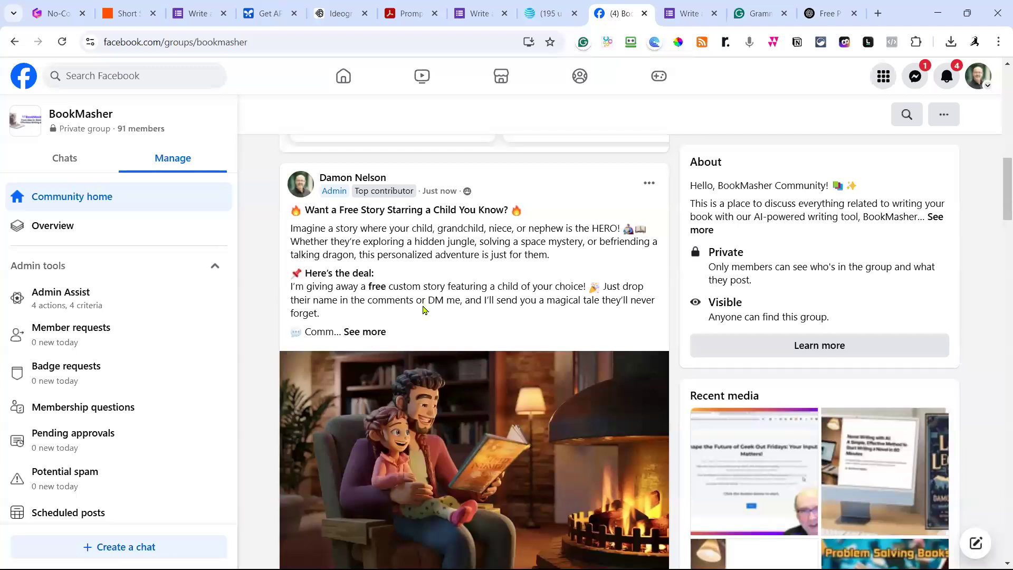
{"action": "scroll", "coordinate": [423, 309], "scroll_direction": "down", "scroll_amount": 1}
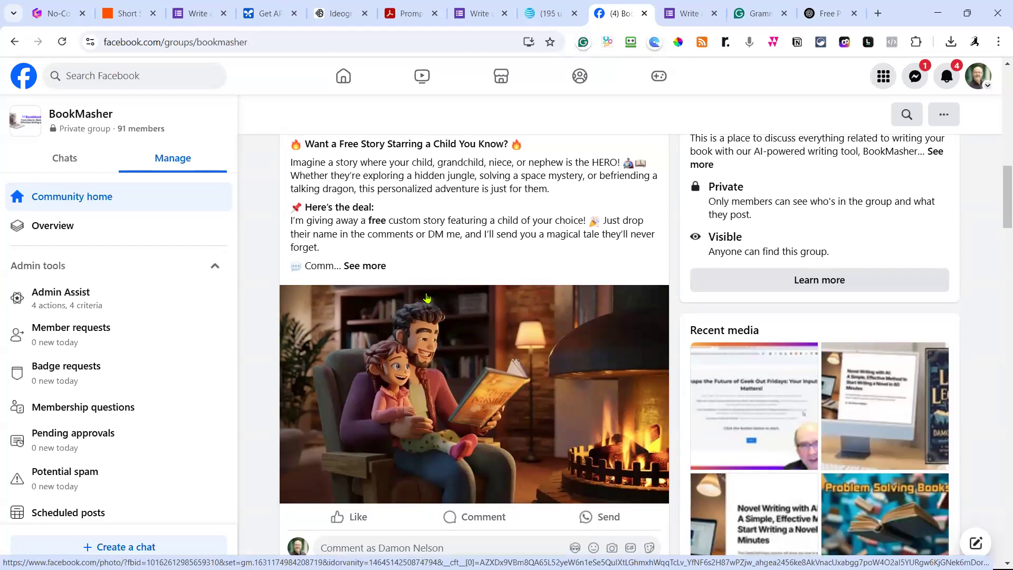
{"action": "scroll", "coordinate": [421, 292], "scroll_direction": "down", "scroll_amount": 5}
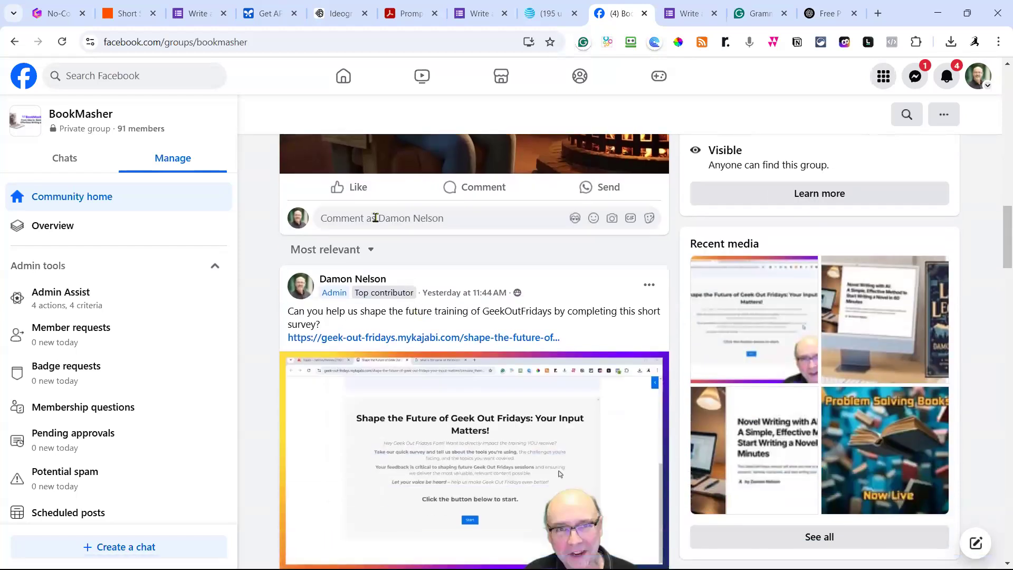
{"action": "left_click", "coordinate": [391, 220]}
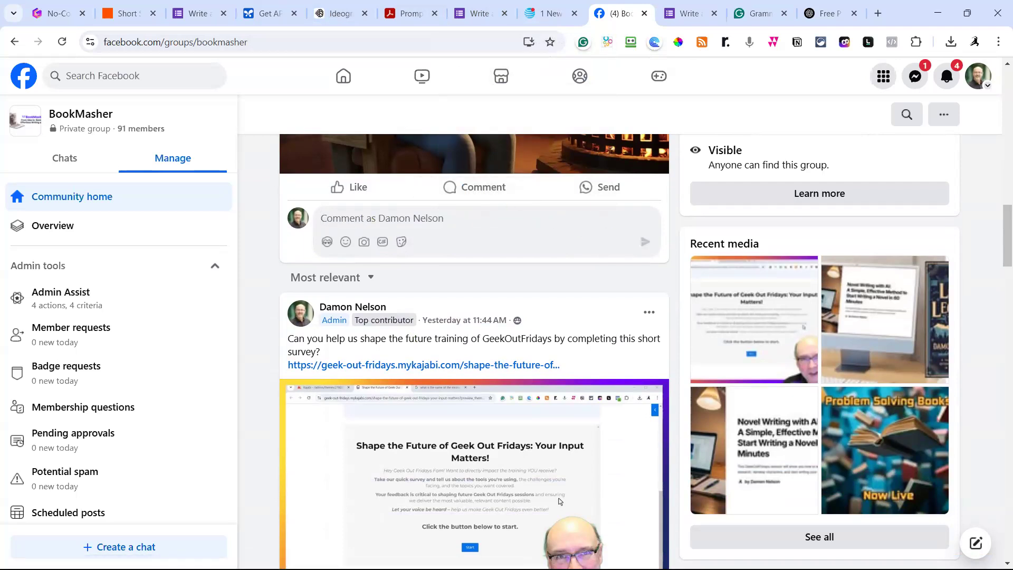
{"action": "left_click", "coordinate": [195, 16]}
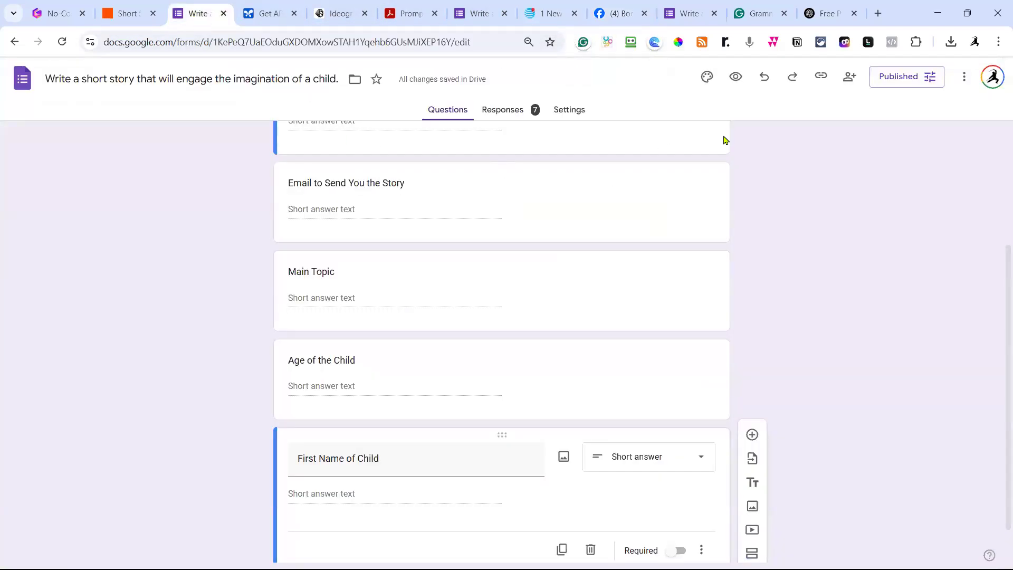
Copy the story form's shortened responder link and return to the BookMasher Facebook group.
{"action": "scroll", "coordinate": [774, 133], "scroll_direction": "up", "scroll_amount": 4}
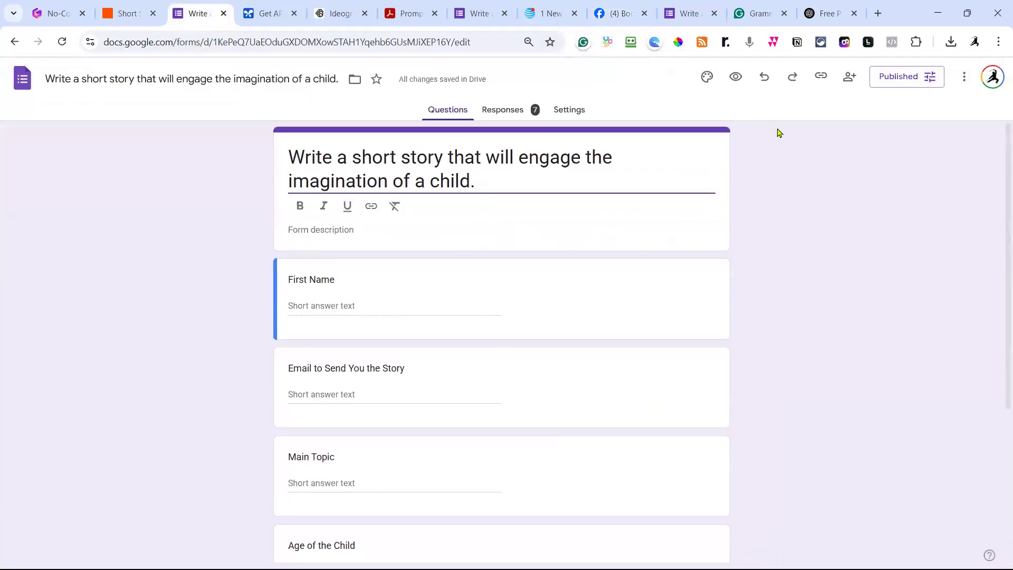
{"action": "left_click", "coordinate": [821, 78]}
{"action": "left_click", "coordinate": [859, 155]}
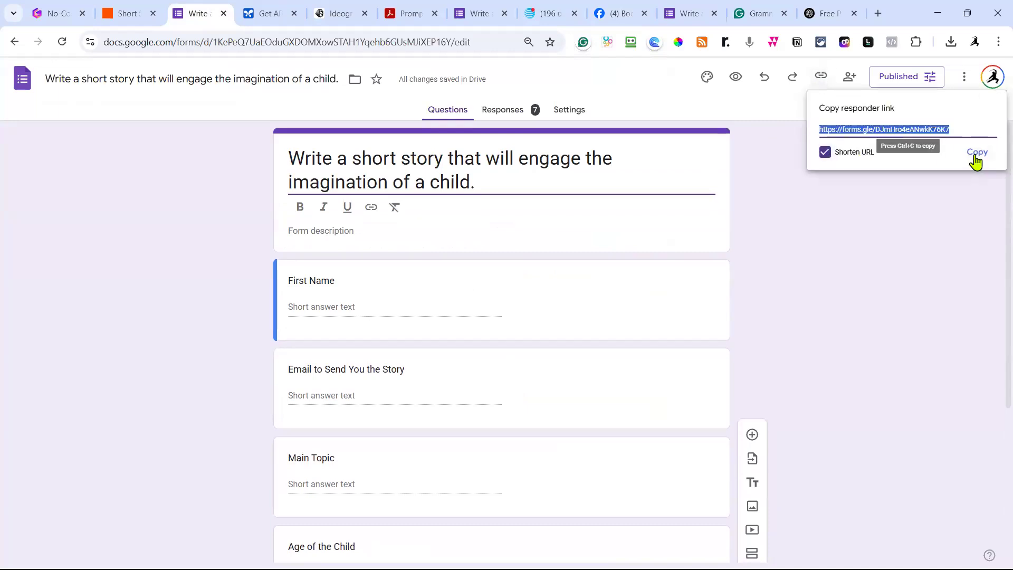
{"action": "left_click", "coordinate": [977, 153]}
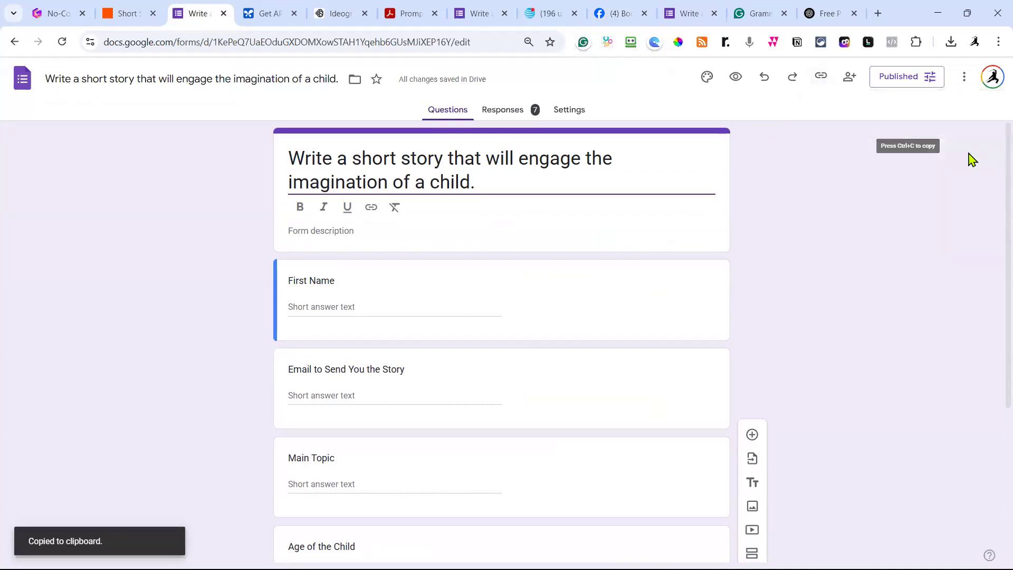
{"action": "left_click", "coordinate": [625, 16]}
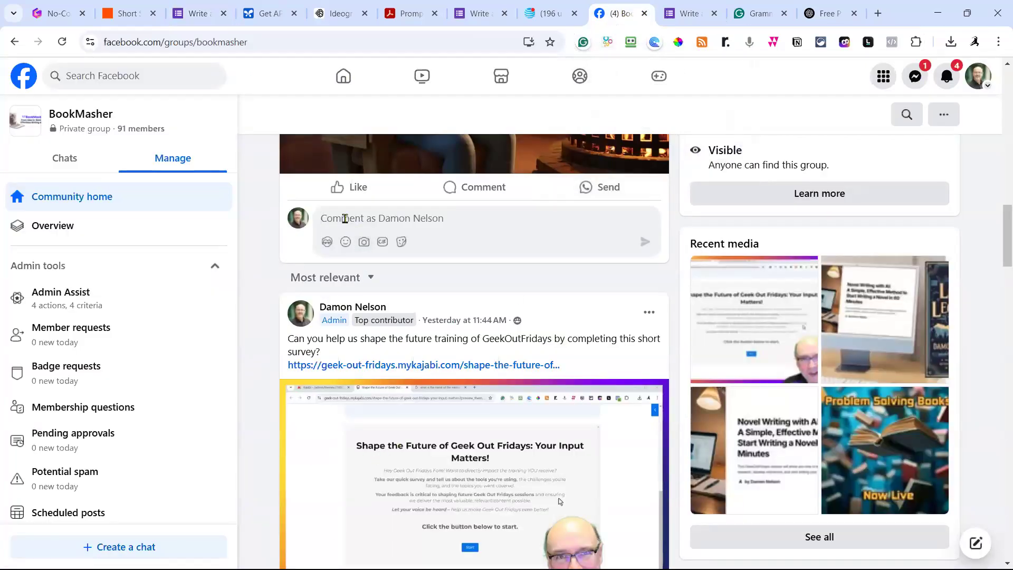
Comment the short form link under the giveaway post.
{"action": "left_click", "coordinate": [344, 218]}
{"action": "key", "text": "ctrl+v"}
{"action": "left_click", "coordinate": [645, 250]}
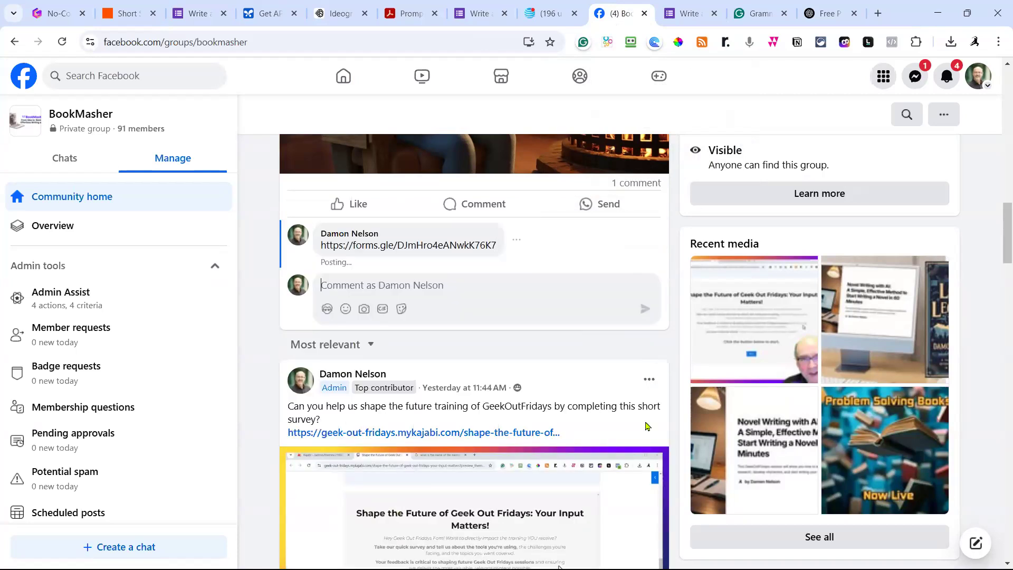
{"action": "scroll", "coordinate": [620, 425], "scroll_direction": "up", "scroll_amount": 8}
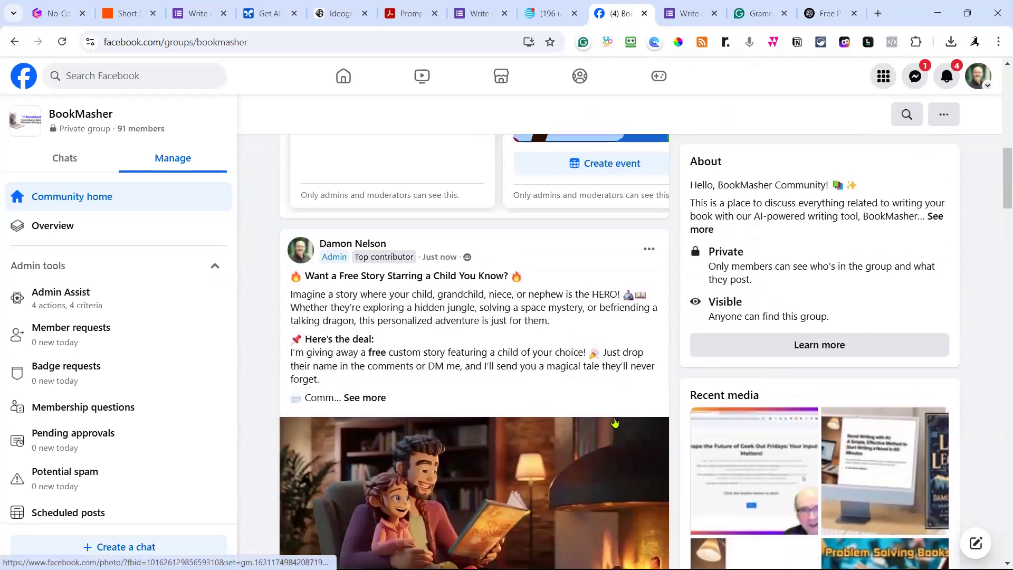
{"action": "scroll", "coordinate": [615, 422], "scroll_direction": "down", "scroll_amount": 1}
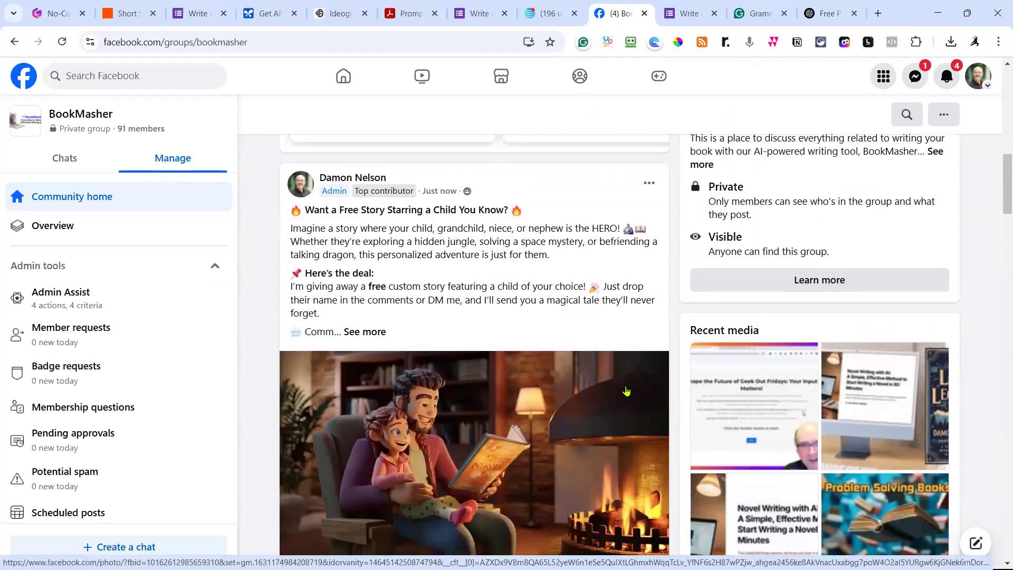
{"action": "scroll", "coordinate": [619, 376], "scroll_direction": "down", "scroll_amount": 3}
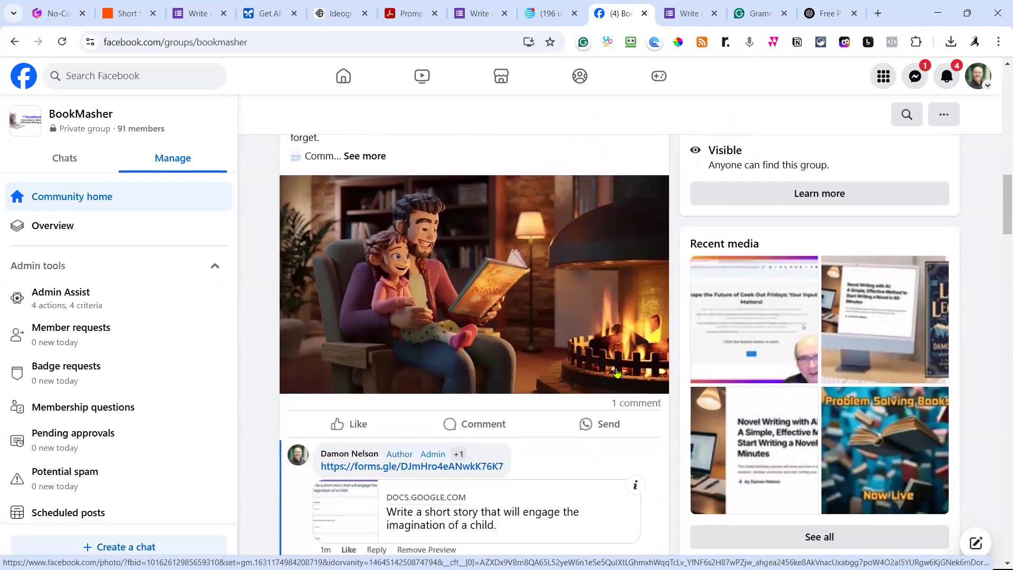
{"action": "scroll", "coordinate": [616, 372], "scroll_direction": "down", "scroll_amount": 1}
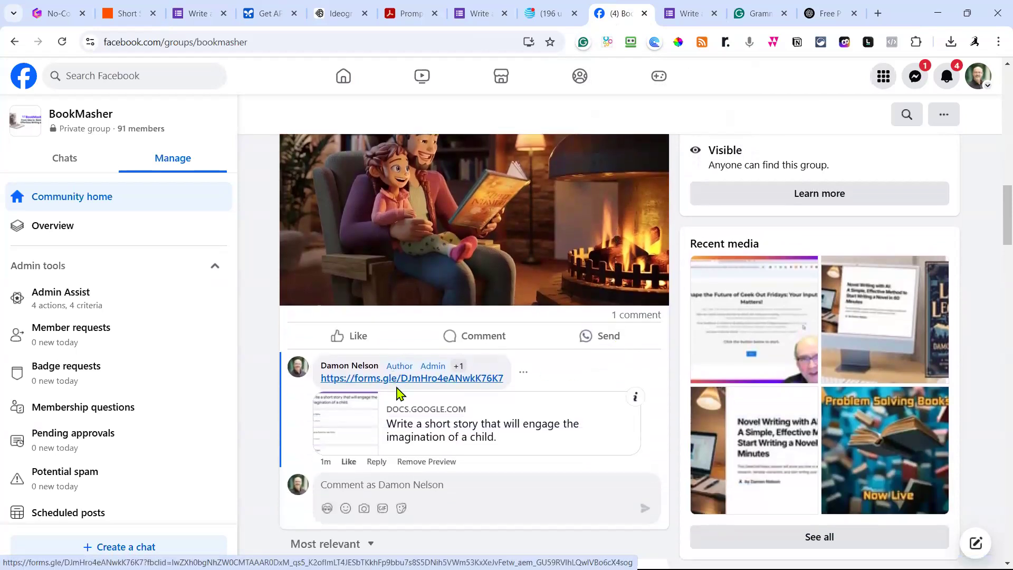
{"action": "scroll", "coordinate": [486, 218], "scroll_direction": "up", "scroll_amount": 3}
{"action": "scroll", "coordinate": [482, 228], "scroll_direction": "down", "scroll_amount": 3}
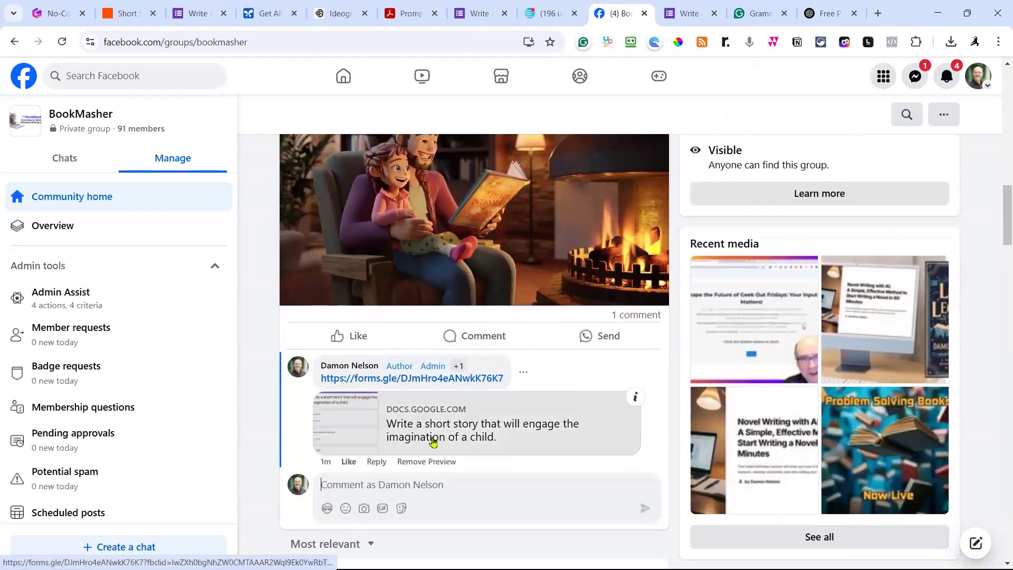
Test the posted forms.gle link opens the story-request form, then close it.
{"action": "left_click", "coordinate": [408, 383]}
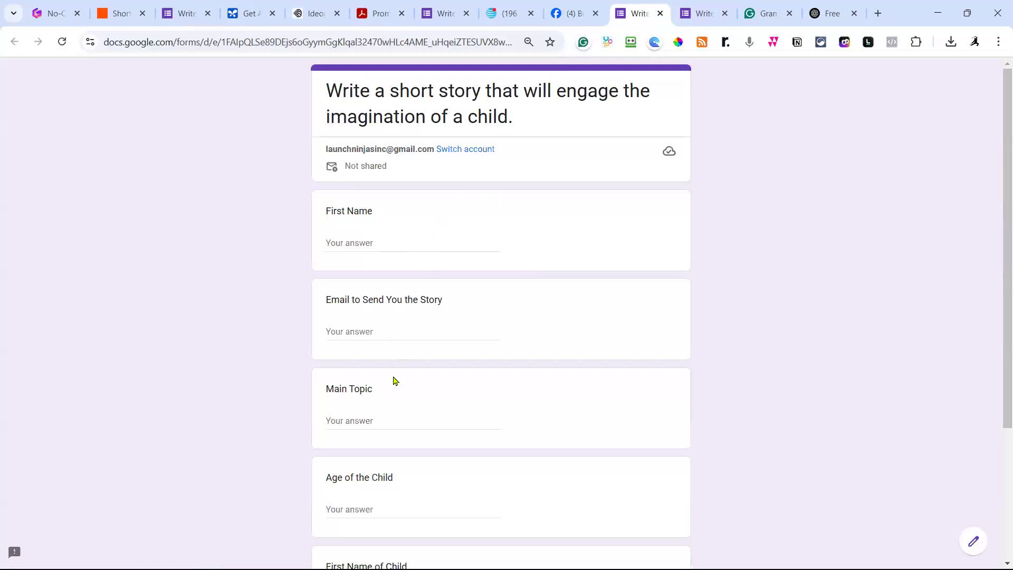
{"action": "scroll", "coordinate": [391, 362], "scroll_direction": "down", "scroll_amount": 3}
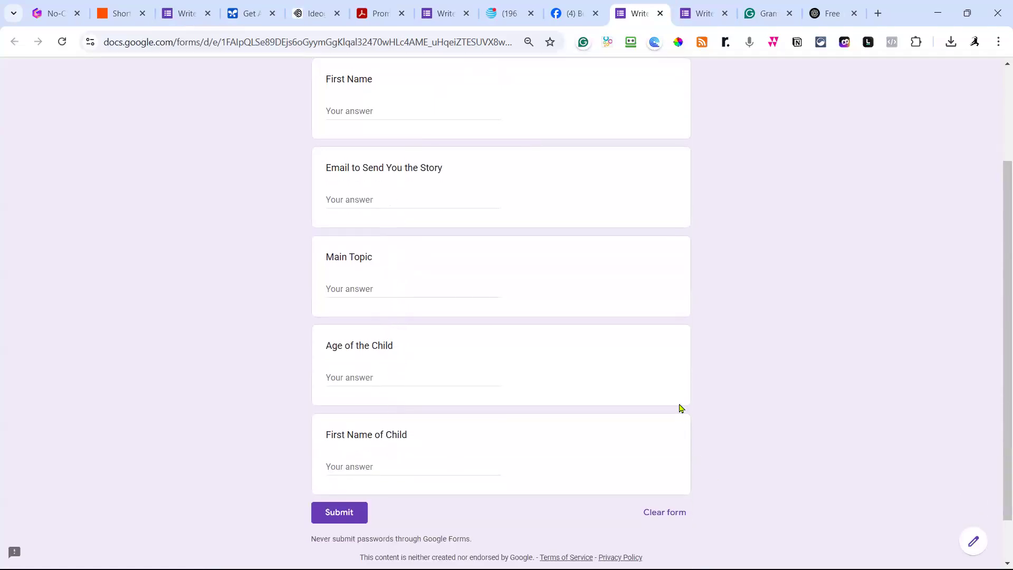
{"action": "scroll", "coordinate": [681, 415], "scroll_direction": "up", "scroll_amount": 3}
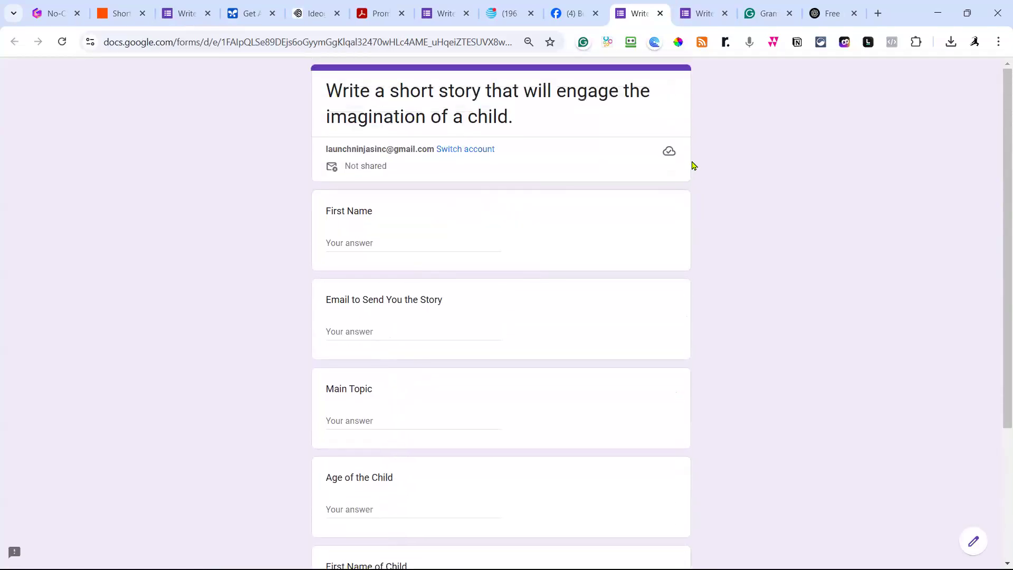
{"action": "left_click", "coordinate": [660, 14]}
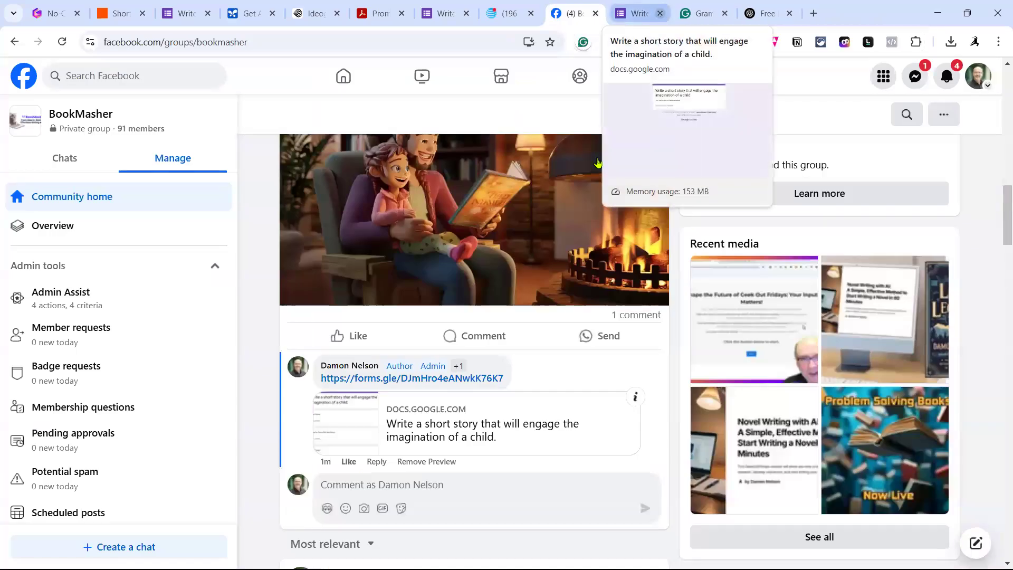
Expand the giveaway post's full text and select it for copying.
{"action": "scroll", "coordinate": [564, 194], "scroll_direction": "up", "scroll_amount": 3}
{"action": "scroll", "coordinate": [564, 195], "scroll_direction": "up", "scroll_amount": 3}
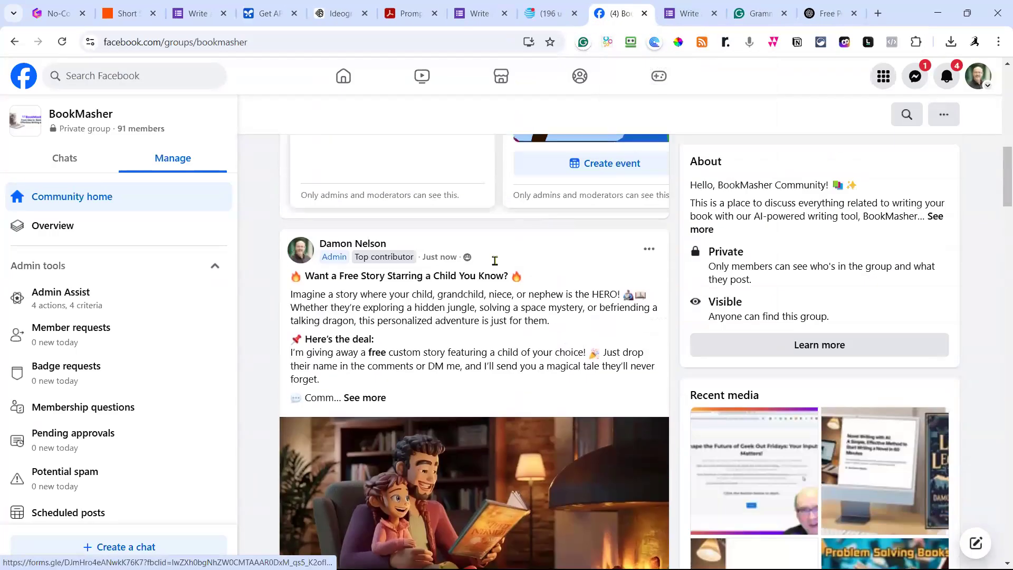
{"action": "left_click", "coordinate": [364, 399]}
{"action": "left_click_drag", "start_coordinate": [527, 434], "coordinate": [283, 282]}
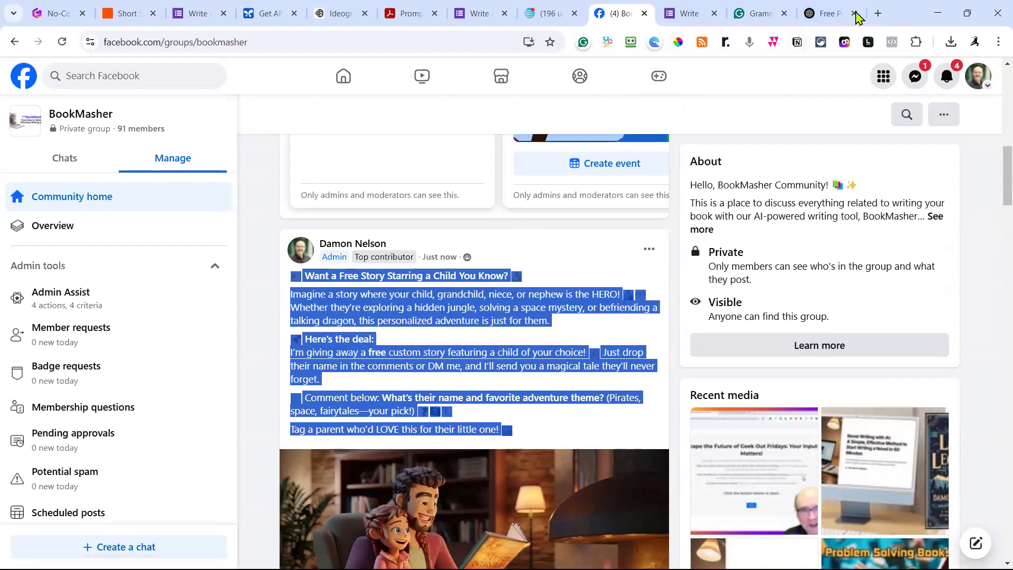
{"action": "left_click", "coordinate": [878, 13]}
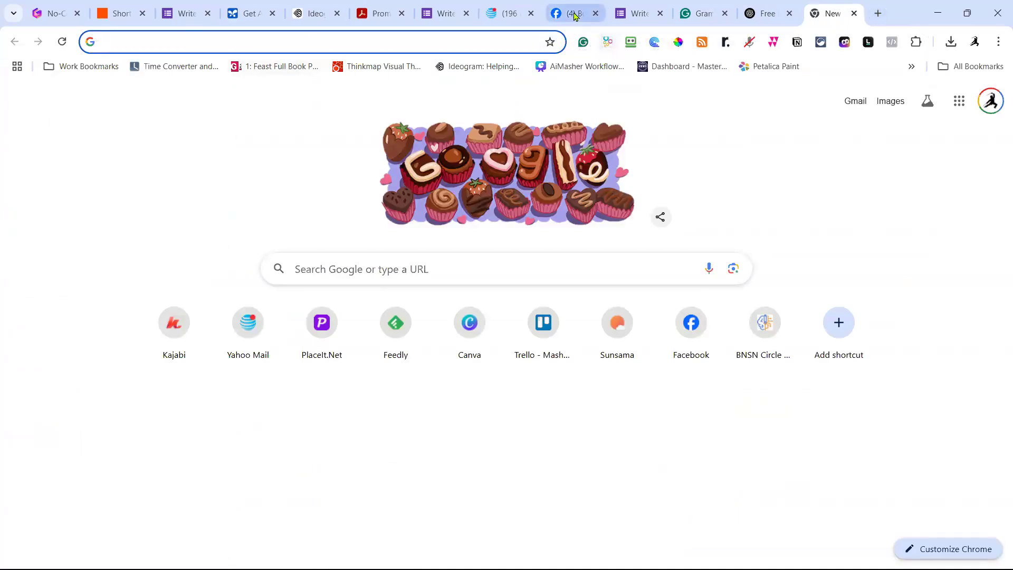
Start a new post on the personal profile and paste in the giveaway text.
{"action": "left_click", "coordinate": [574, 15]}
{"action": "left_click", "coordinate": [343, 76]}
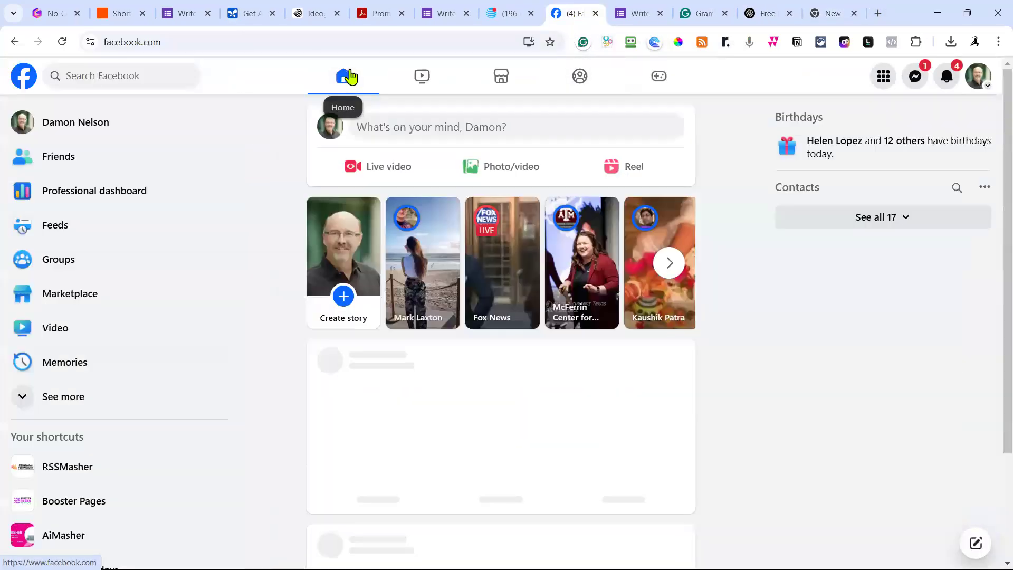
{"action": "left_click", "coordinate": [83, 136]}
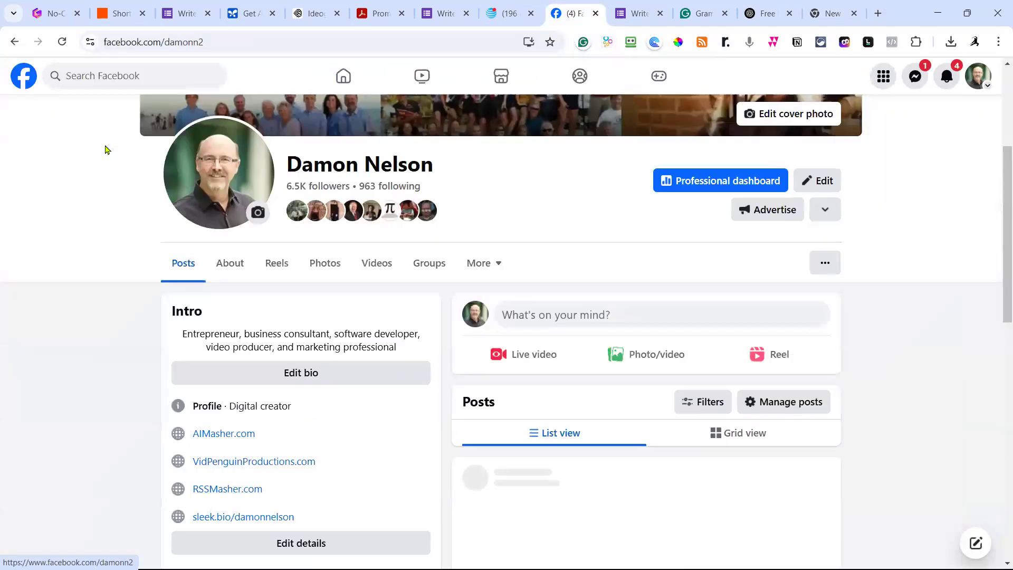
{"action": "scroll", "coordinate": [586, 270], "scroll_direction": "down", "scroll_amount": 1}
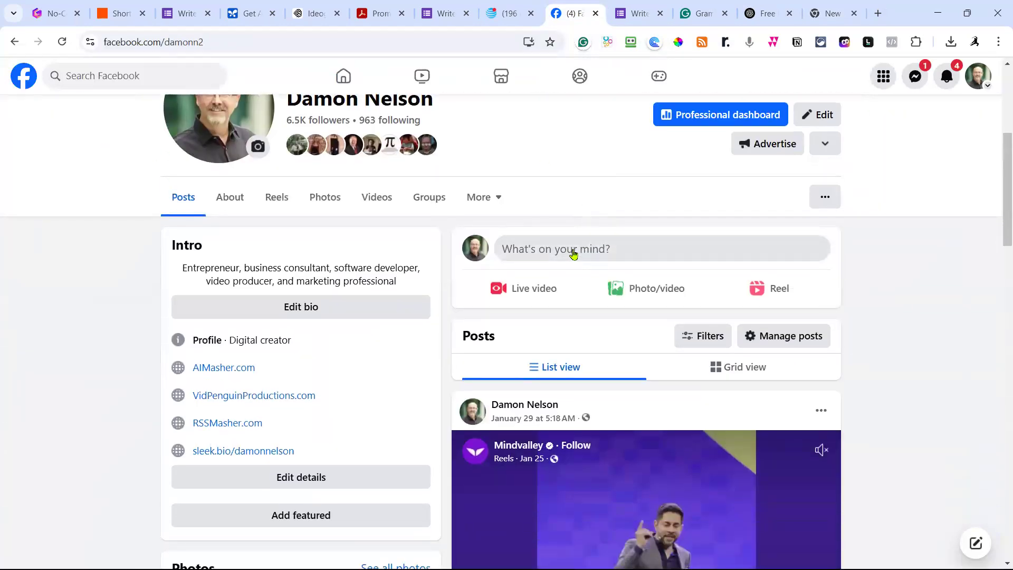
{"action": "left_click", "coordinate": [573, 249]}
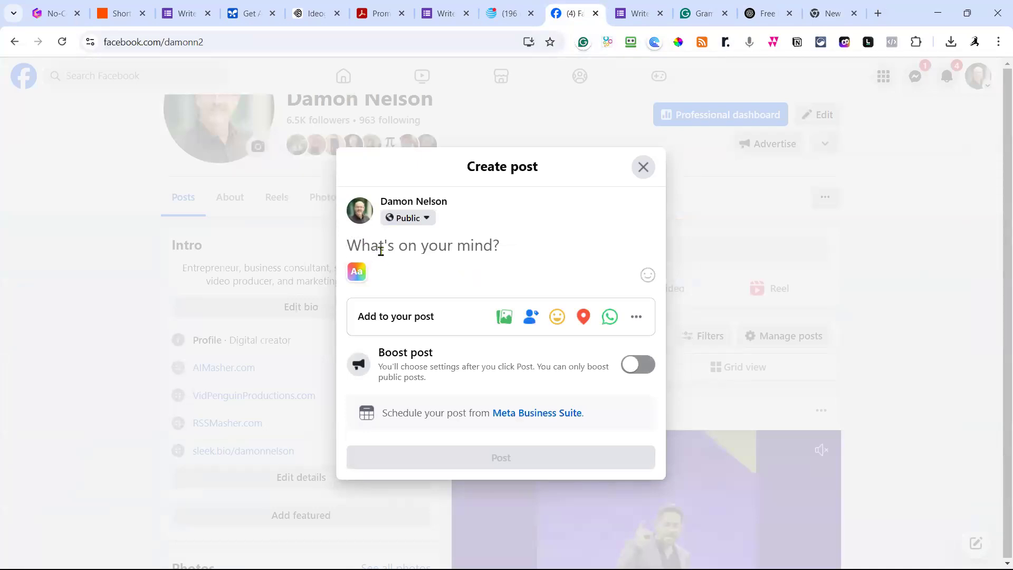
{"action": "key", "text": "ctrl+v"}
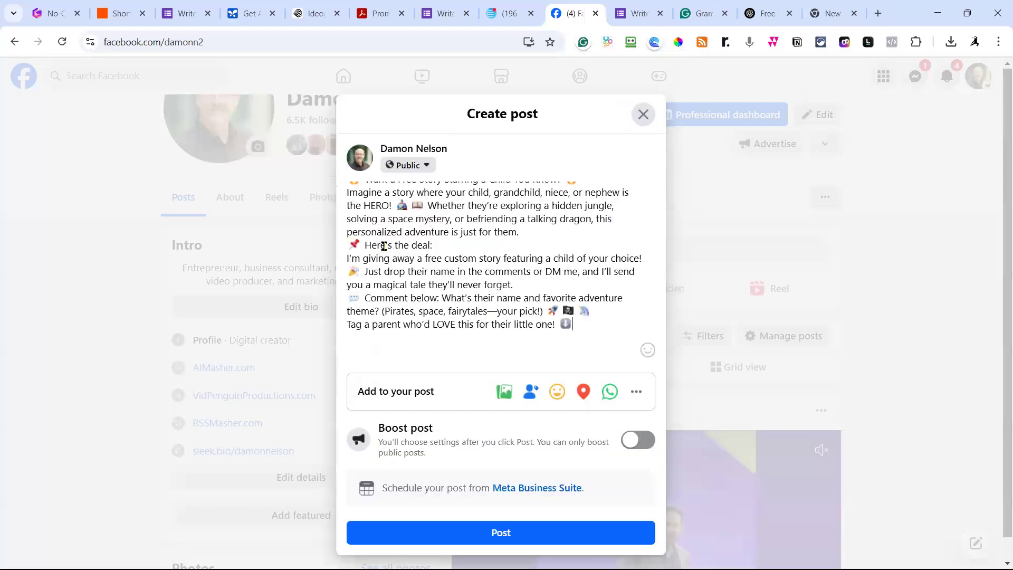
Attach the father-reading-by-the-fire image and publish the profile post.
{"action": "left_click", "coordinate": [503, 395]}
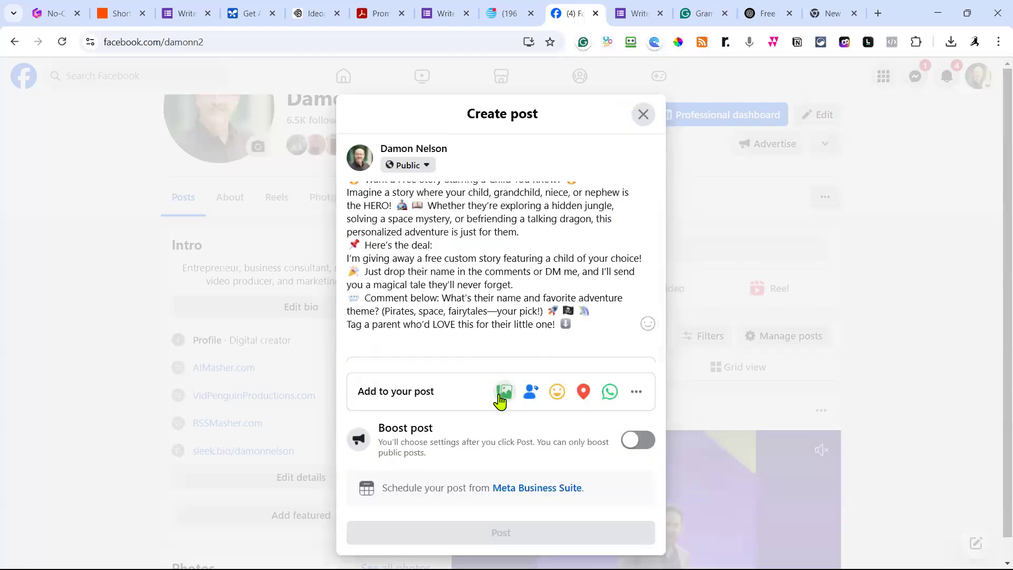
{"action": "left_click", "coordinate": [504, 238]}
{"action": "left_click", "coordinate": [272, 136]}
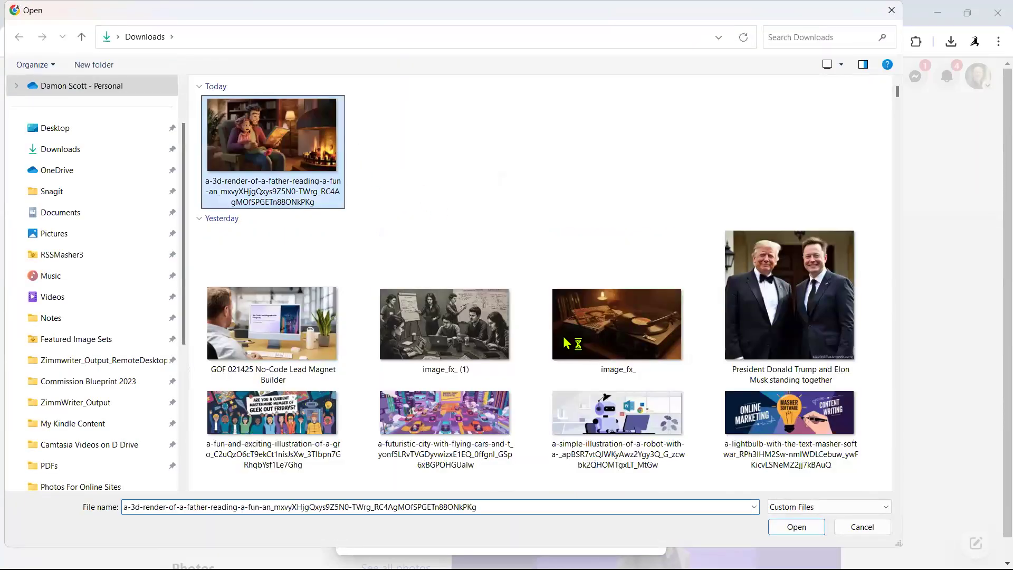
{"action": "left_click", "coordinate": [797, 527]}
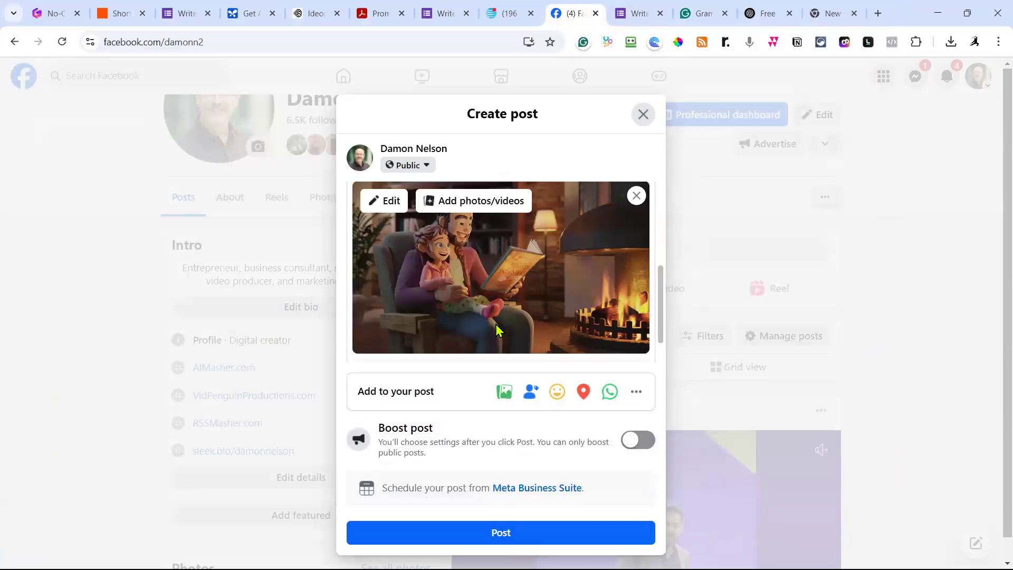
{"action": "scroll", "coordinate": [504, 344], "scroll_direction": "up", "scroll_amount": 5}
{"action": "scroll", "coordinate": [507, 353], "scroll_direction": "down", "scroll_amount": 6}
{"action": "left_click", "coordinate": [501, 532]}
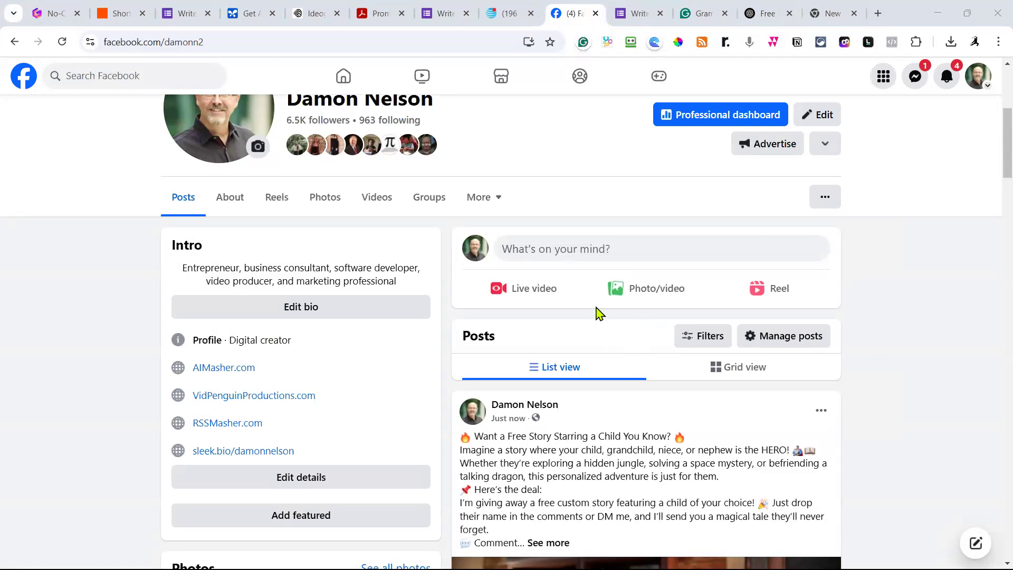
{"action": "scroll", "coordinate": [595, 335], "scroll_direction": "down", "scroll_amount": 8}
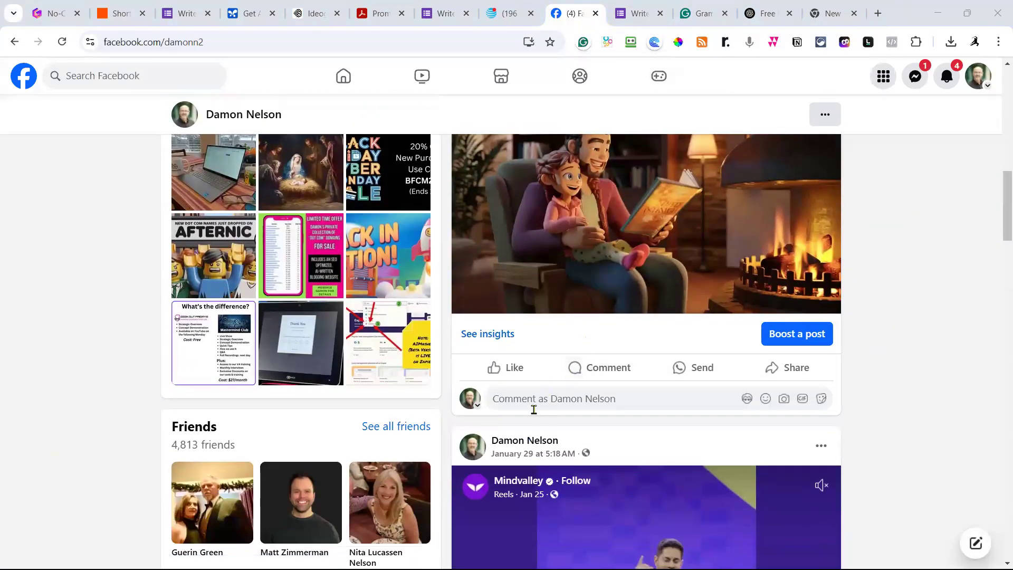
{"action": "left_click", "coordinate": [520, 404]}
{"action": "type", "text": "https://forms.gle/6UGsBnTmyRpKFsoN6"}
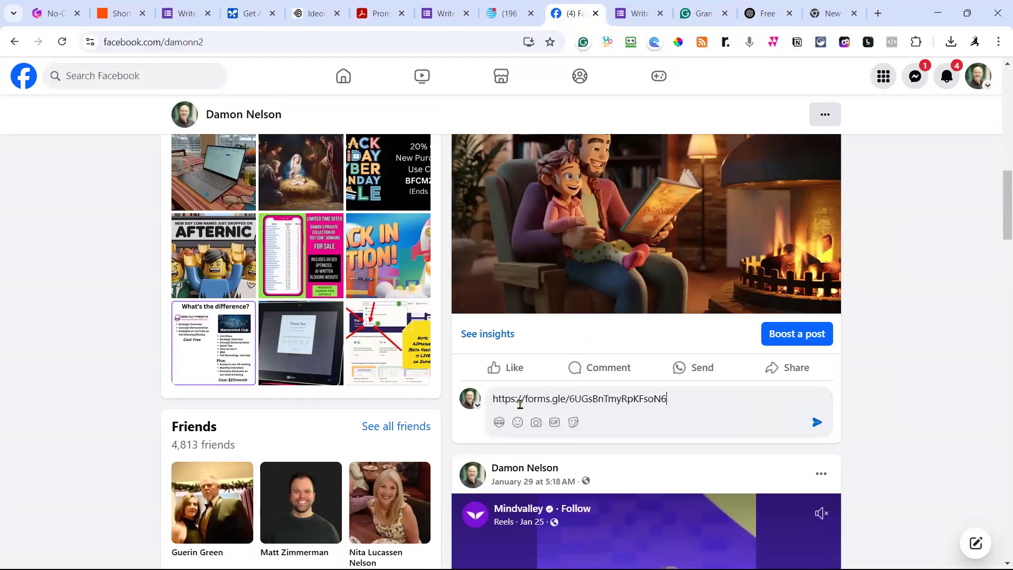
{"action": "key", "text": "Return"}
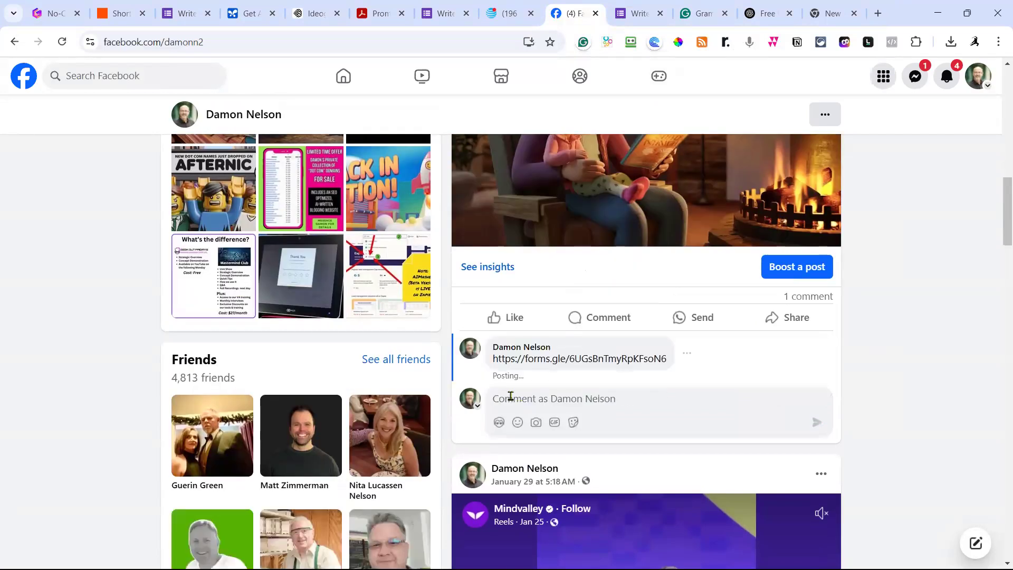
{"action": "scroll", "coordinate": [890, 362], "scroll_direction": "up", "scroll_amount": 8}
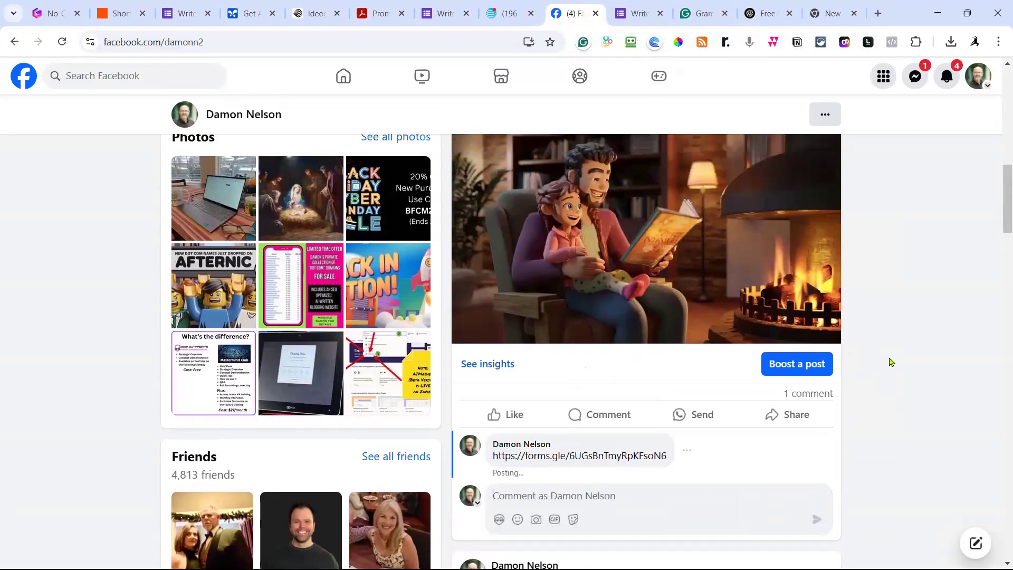
{"action": "scroll", "coordinate": [891, 356], "scroll_direction": "up", "scroll_amount": 4}
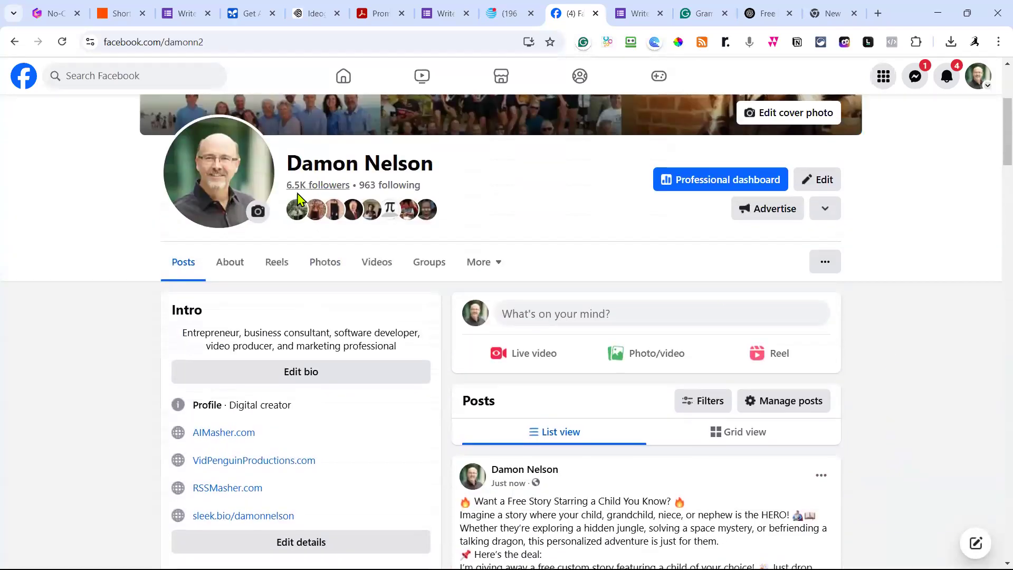
{"action": "scroll", "coordinate": [588, 355], "scroll_direction": "down", "scroll_amount": 6}
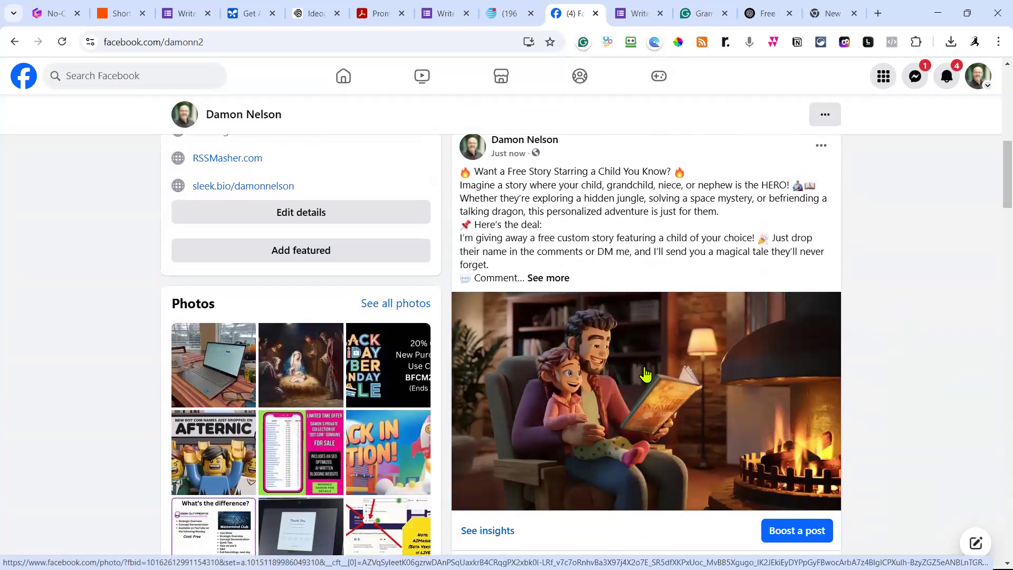
{"action": "scroll", "coordinate": [645, 374], "scroll_direction": "down", "scroll_amount": 1}
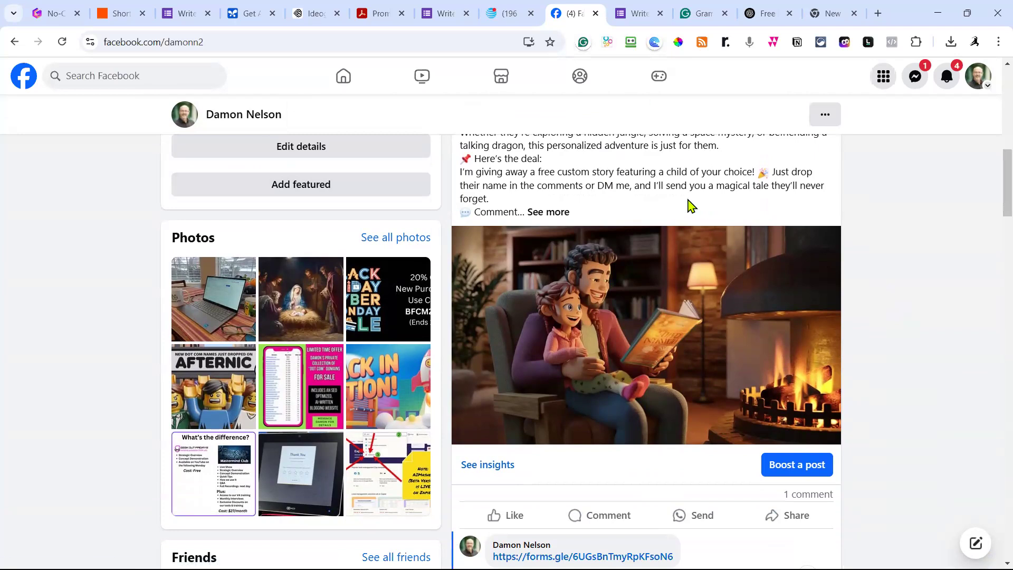
{"action": "scroll", "coordinate": [690, 206], "scroll_direction": "up", "scroll_amount": 4}
{"action": "scroll", "coordinate": [643, 435], "scroll_direction": "up", "scroll_amount": 1}
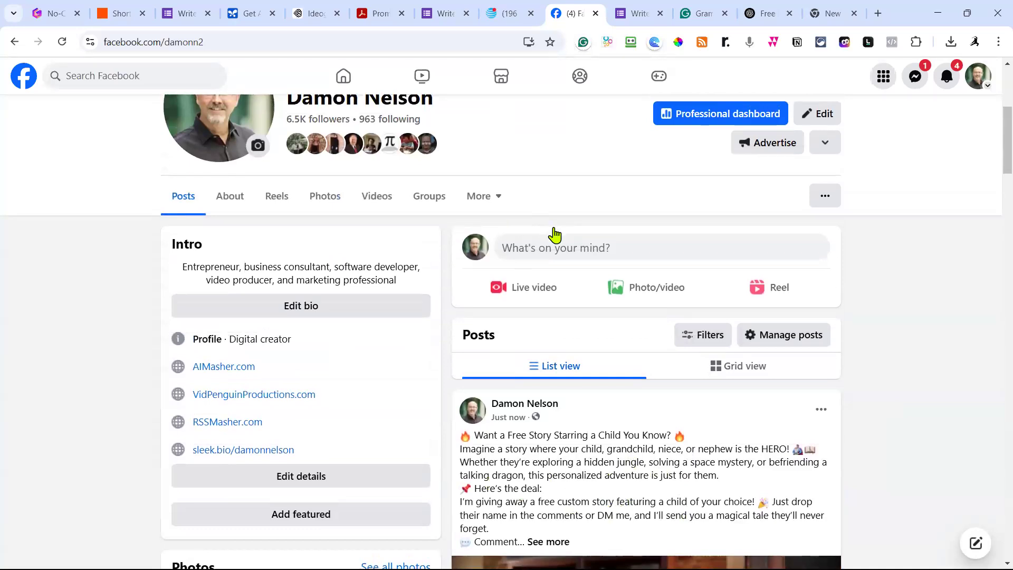
Regenerate the free-story Facebook post reply with o3-mini, then again with o1.
{"action": "left_click", "coordinate": [768, 13]}
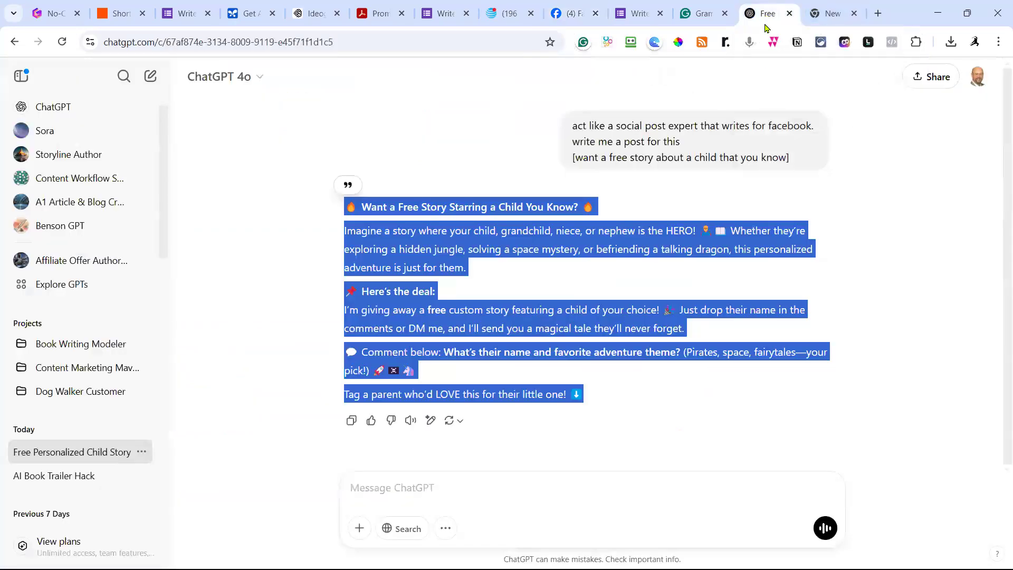
{"action": "left_click", "coordinate": [460, 422]}
{"action": "left_click", "coordinate": [504, 243]}
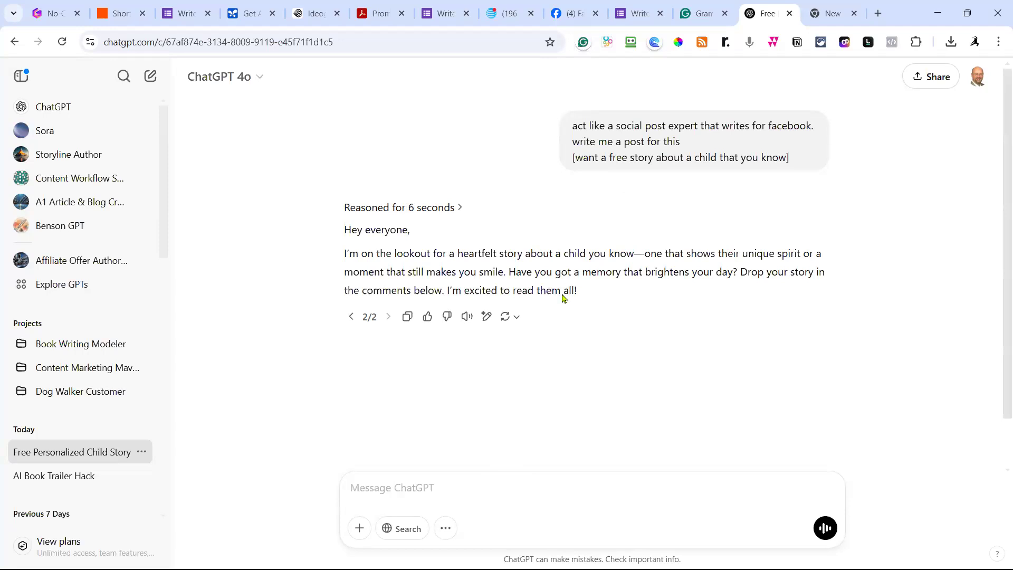
{"action": "left_click", "coordinate": [536, 320]}
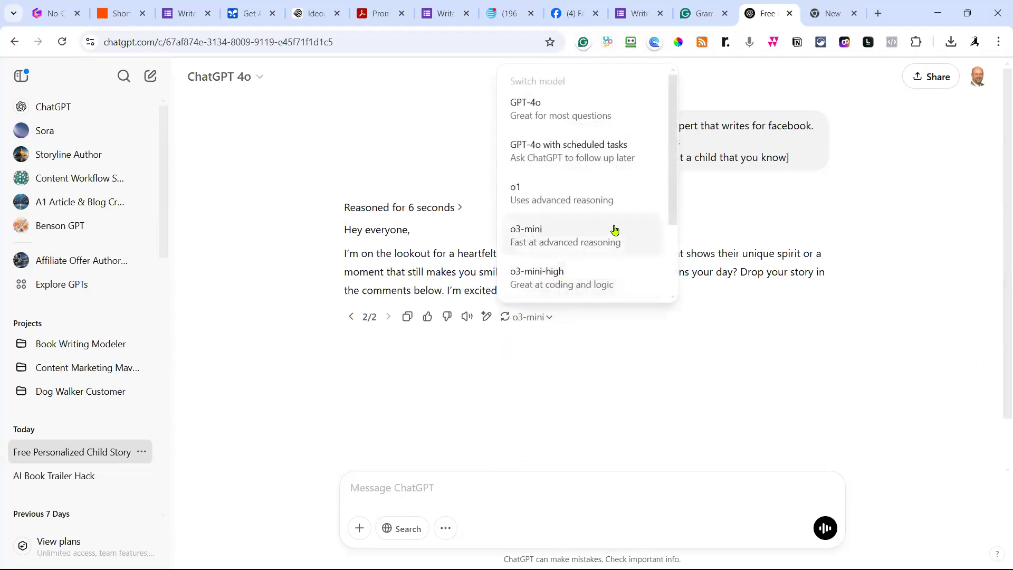
{"action": "left_click", "coordinate": [581, 206]}
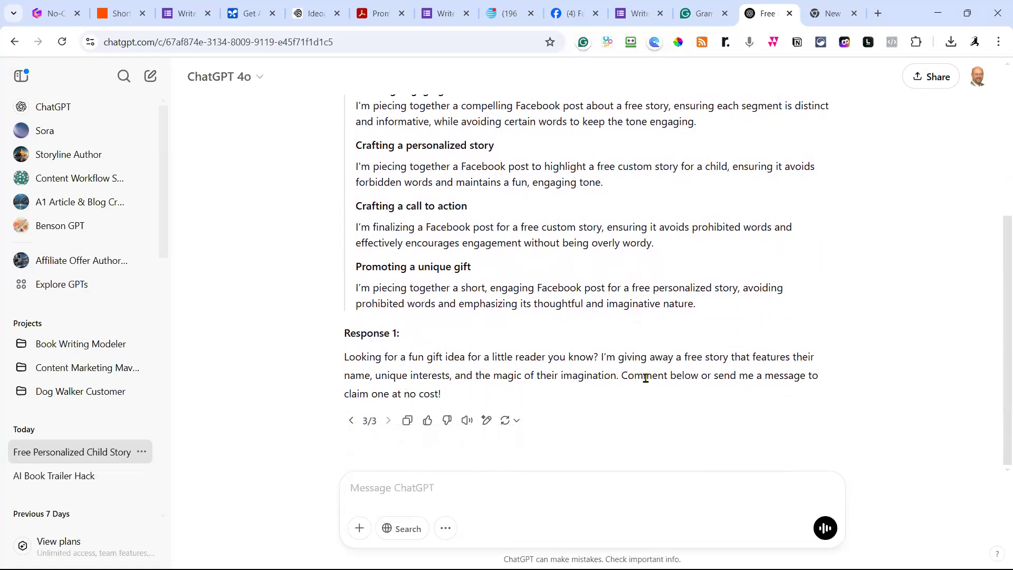
{"action": "scroll", "coordinate": [647, 375], "scroll_direction": "up", "scroll_amount": 5}
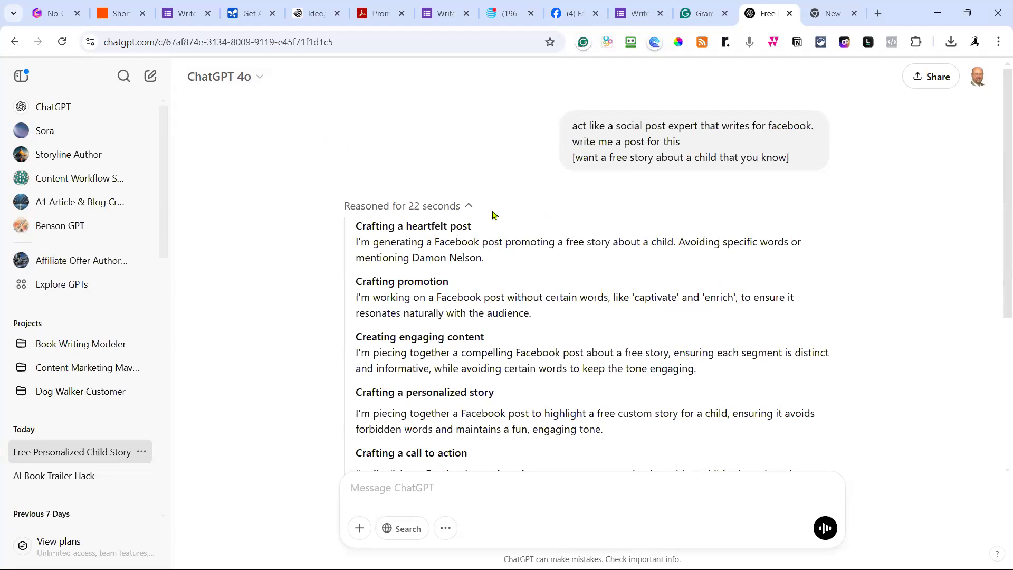
Open Zap History and review the Short Story for Child lead-magnet runs, all marked Success.
{"action": "left_click", "coordinate": [121, 16]}
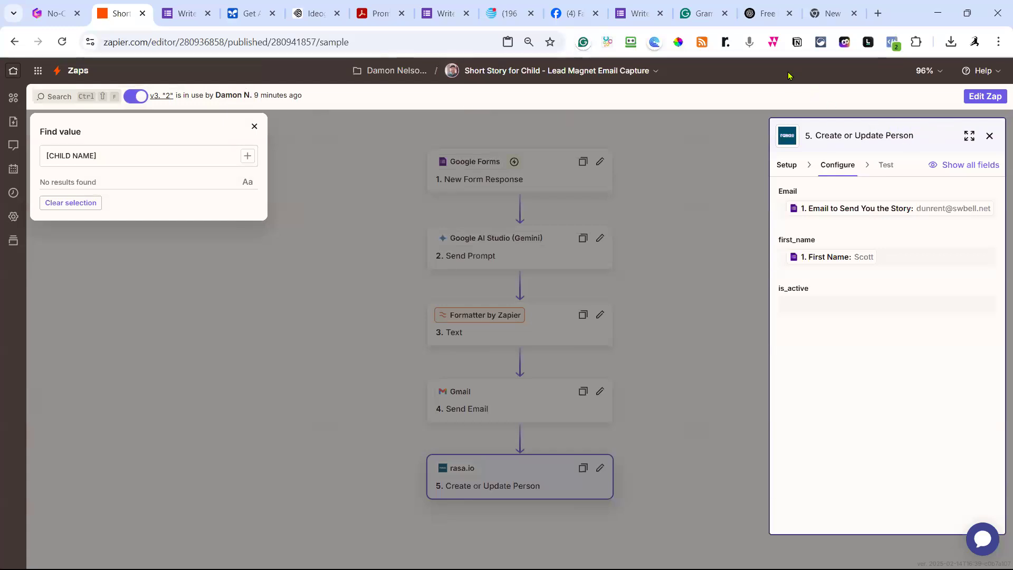
{"action": "left_click", "coordinate": [15, 73]}
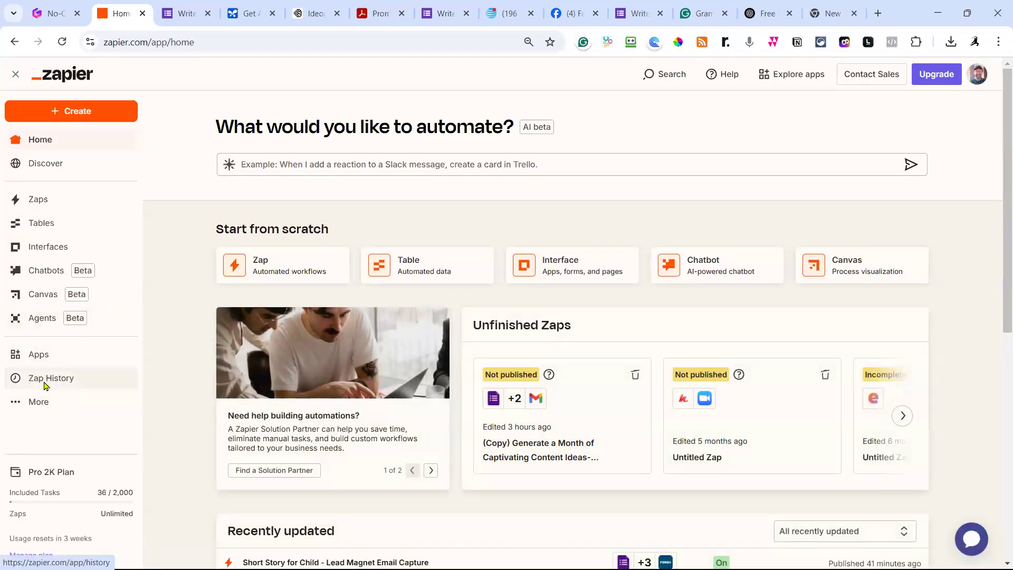
{"action": "left_click", "coordinate": [45, 383]}
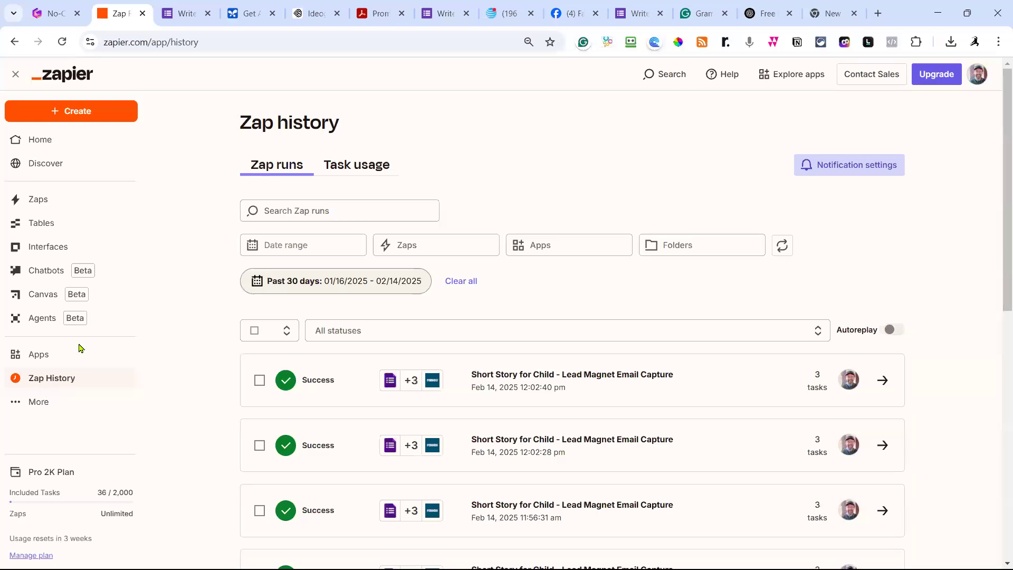
{"action": "scroll", "coordinate": [368, 269], "scroll_direction": "down", "scroll_amount": 2}
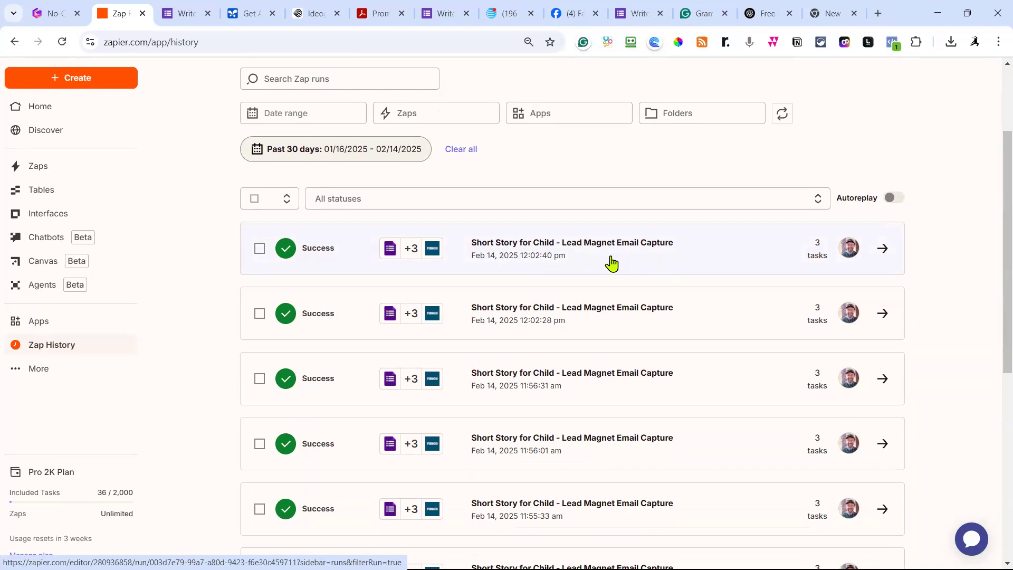
{"action": "scroll", "coordinate": [612, 264], "scroll_direction": "down", "scroll_amount": 1}
{"action": "scroll", "coordinate": [616, 229], "scroll_direction": "up", "scroll_amount": 1}
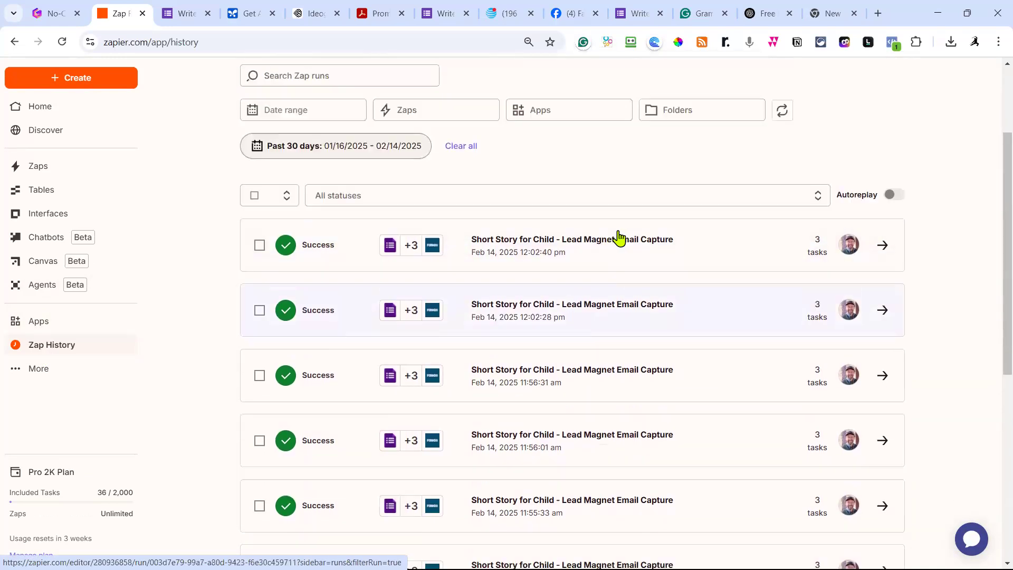
{"action": "scroll", "coordinate": [631, 351], "scroll_direction": "down", "scroll_amount": 1}
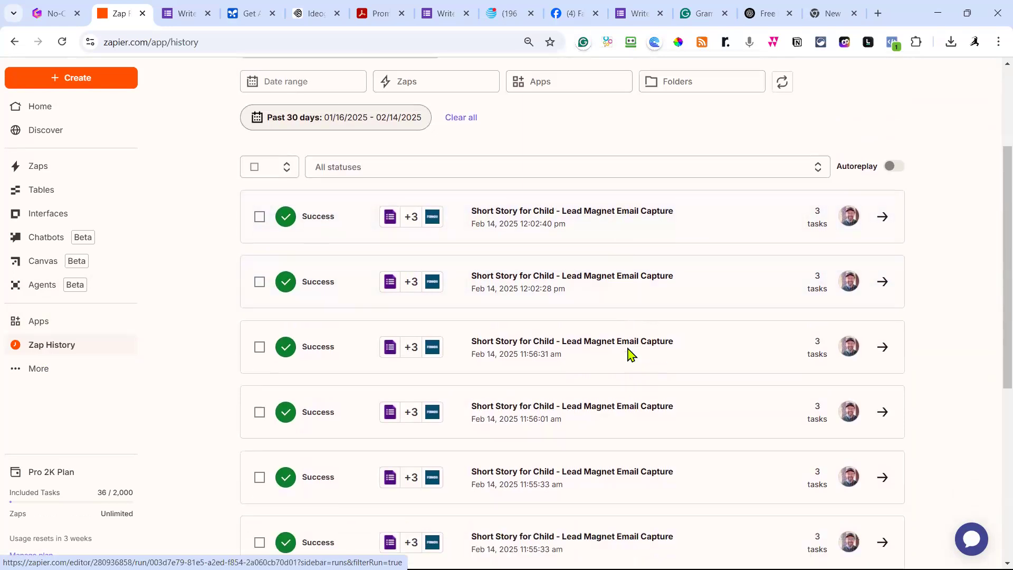
{"action": "scroll", "coordinate": [633, 341], "scroll_direction": "up", "scroll_amount": 1}
{"action": "scroll", "coordinate": [633, 337], "scroll_direction": "down", "scroll_amount": 3}
{"action": "scroll", "coordinate": [634, 338], "scroll_direction": "down", "scroll_amount": 3}
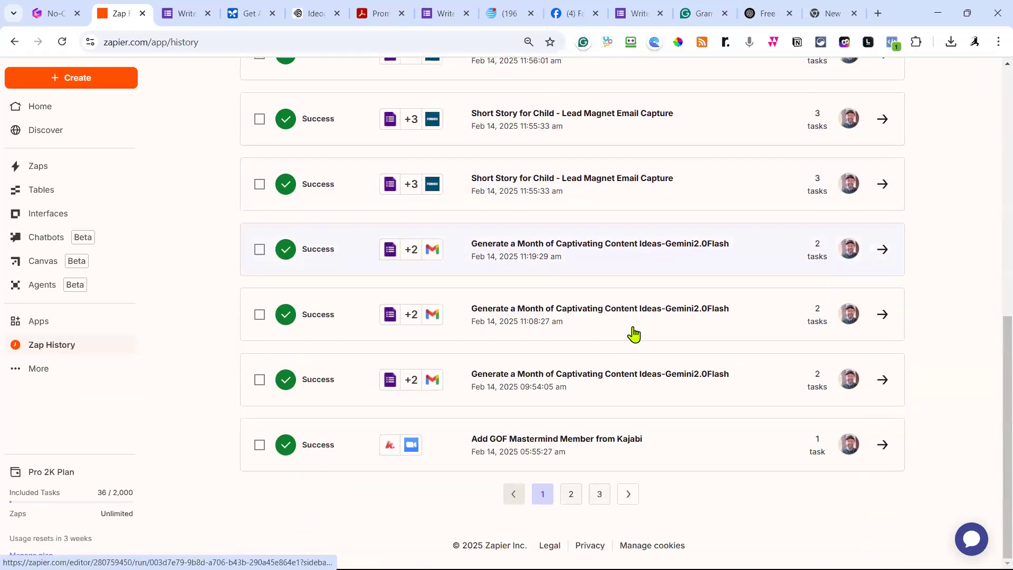
{"action": "scroll", "coordinate": [634, 333], "scroll_direction": "up", "scroll_amount": 7}
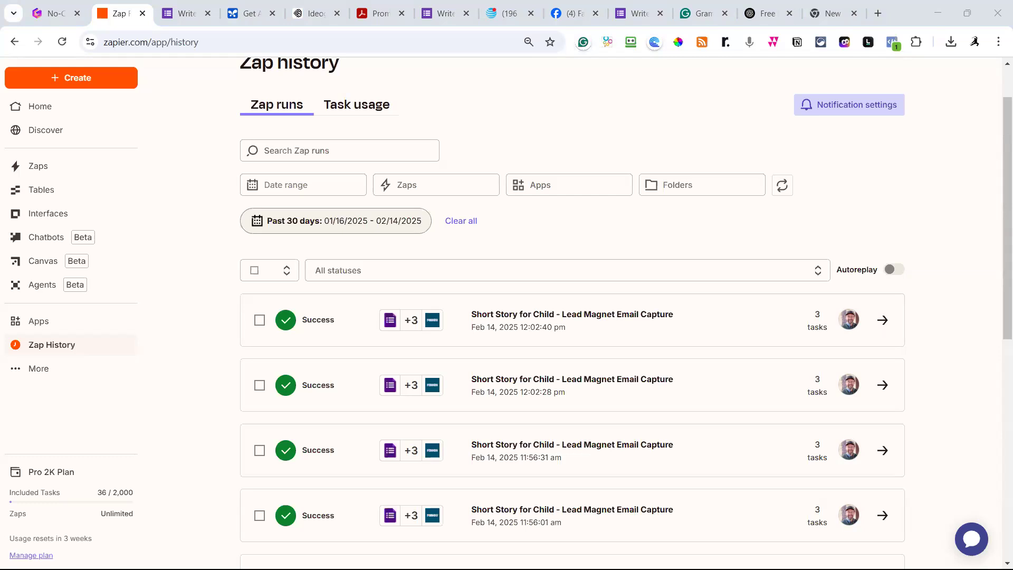
Open another creator's Facebook profile from recent searches and scroll to the AI Prompt Library post.
{"action": "left_click", "coordinate": [568, 16]}
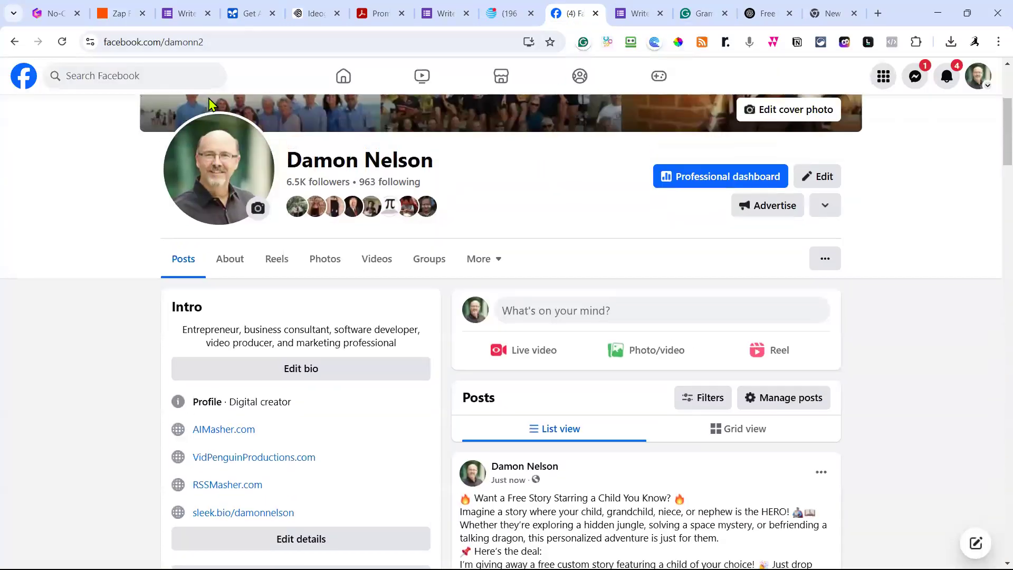
{"action": "scroll", "coordinate": [208, 103], "scroll_direction": "up", "scroll_amount": 4}
{"action": "left_click", "coordinate": [155, 75]}
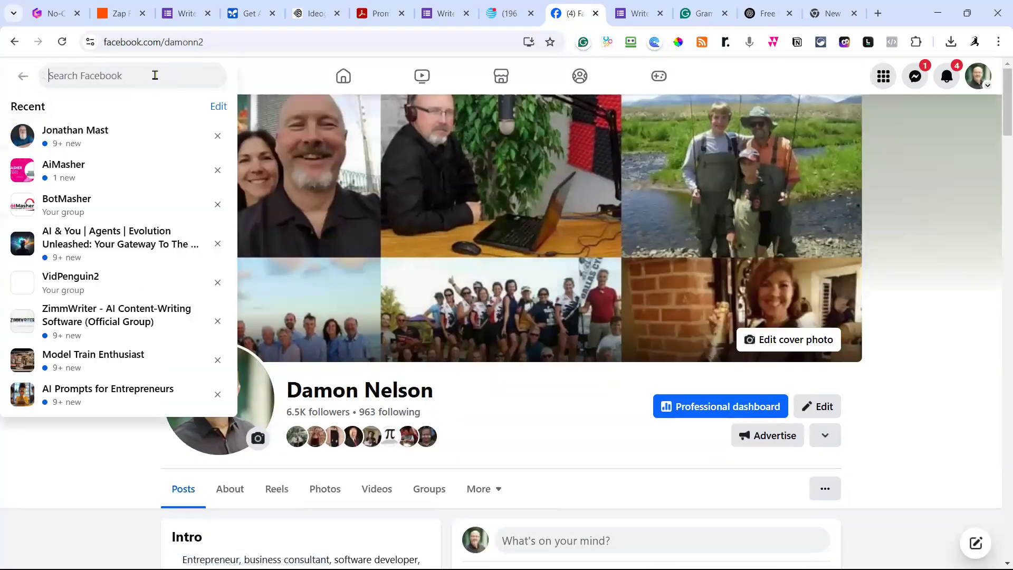
{"action": "left_click", "coordinate": [87, 139]}
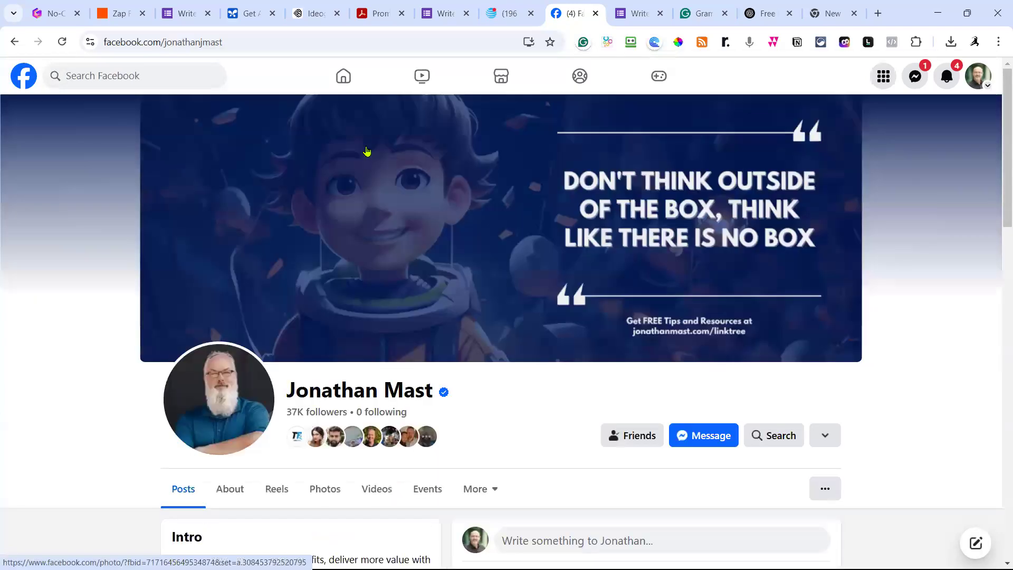
{"action": "scroll", "coordinate": [475, 190], "scroll_direction": "down", "scroll_amount": 3}
{"action": "scroll", "coordinate": [502, 197], "scroll_direction": "down", "scroll_amount": 7}
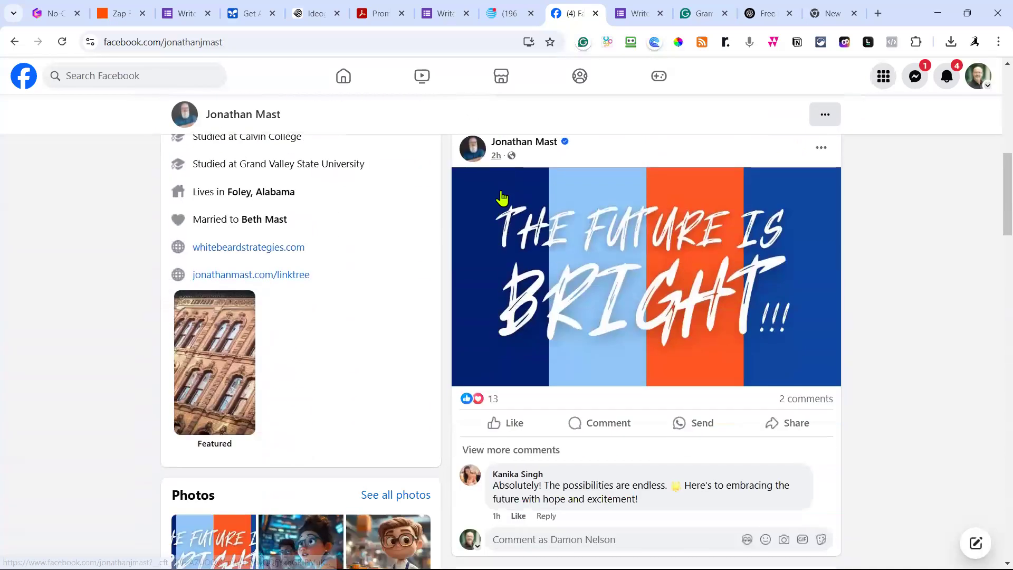
{"action": "scroll", "coordinate": [516, 200], "scroll_direction": "down", "scroll_amount": 7}
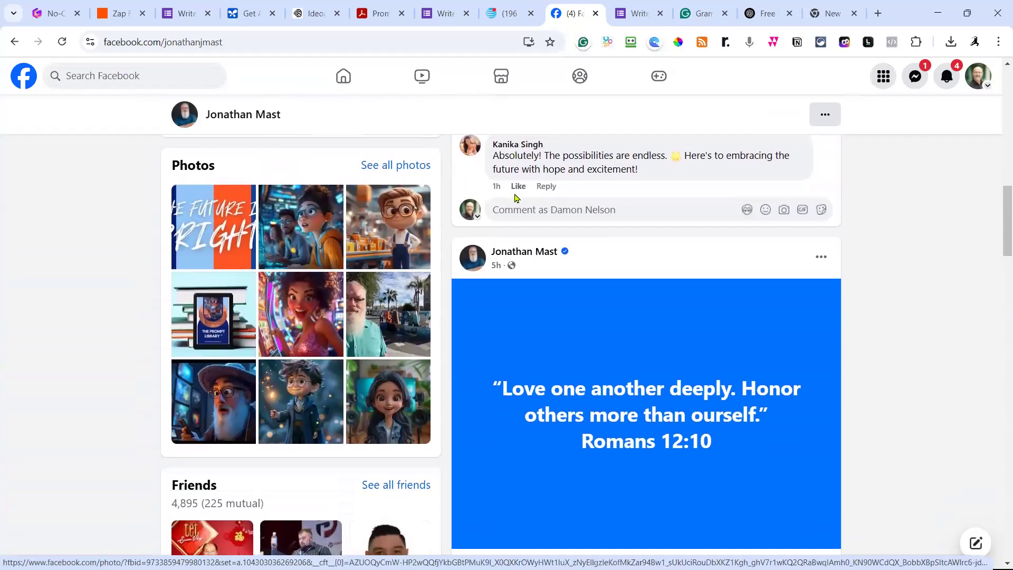
{"action": "scroll", "coordinate": [516, 198], "scroll_direction": "down", "scroll_amount": 7}
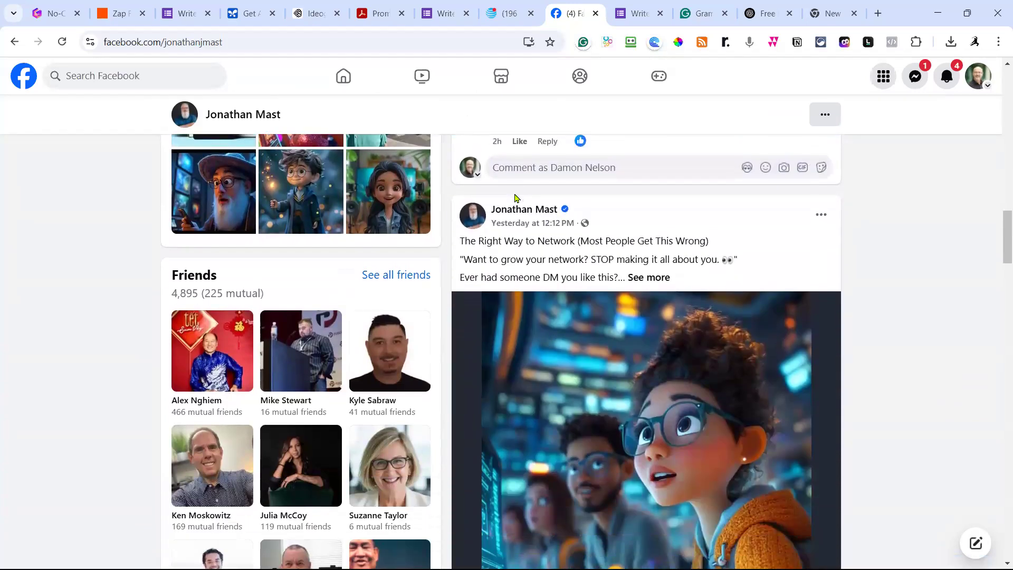
{"action": "scroll", "coordinate": [516, 199], "scroll_direction": "down", "scroll_amount": 7}
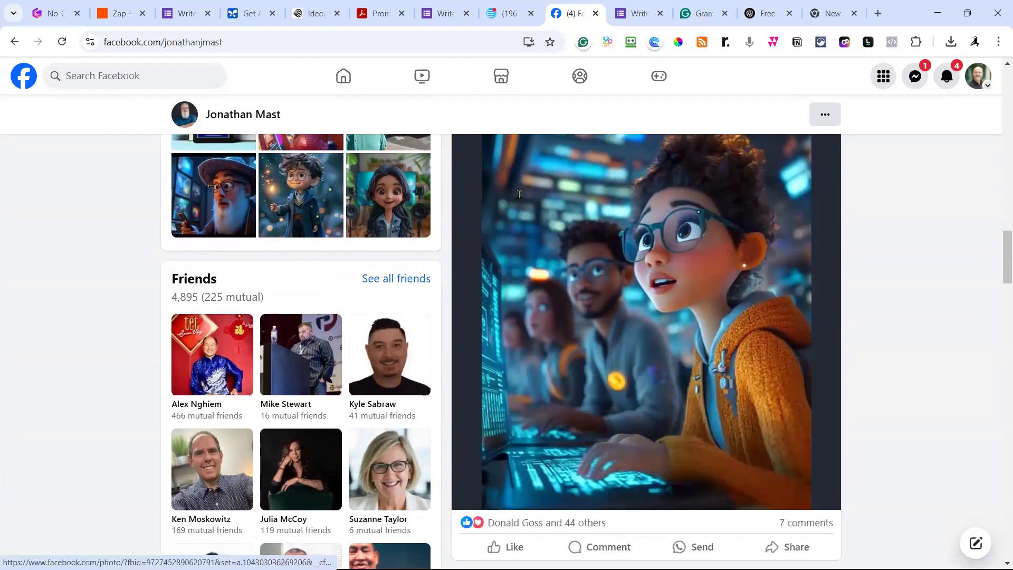
{"action": "scroll", "coordinate": [532, 205], "scroll_direction": "down", "scroll_amount": 10}
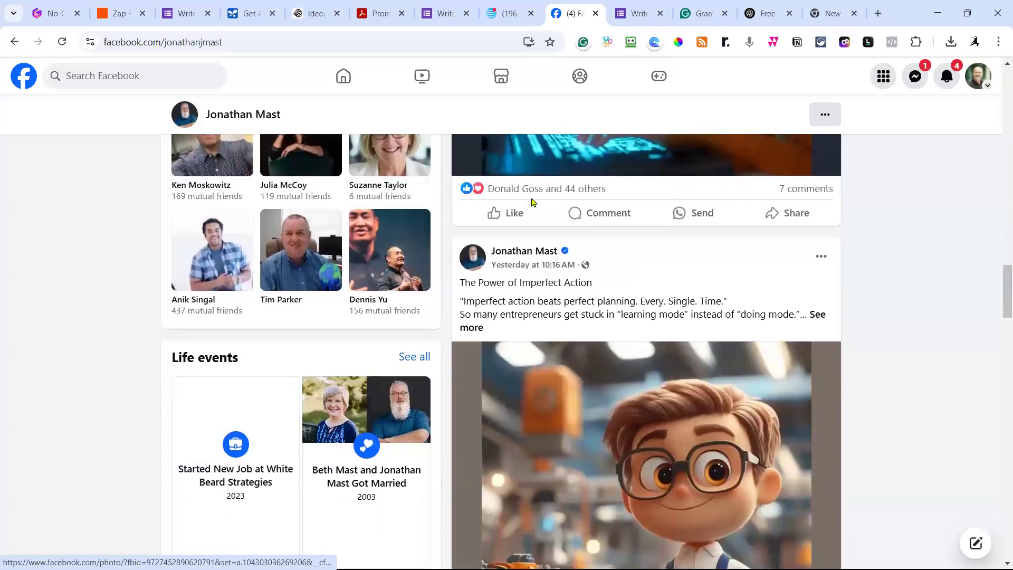
{"action": "scroll", "coordinate": [538, 205], "scroll_direction": "down", "scroll_amount": 2}
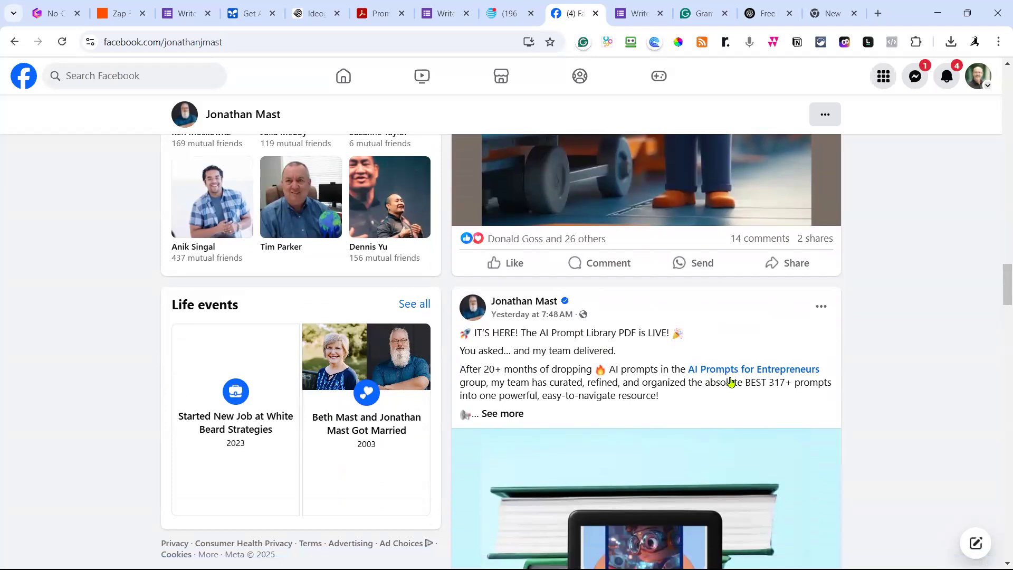
Expand the post, open its comments and follow the shared AI Prompt Library link.
{"action": "mouse_move", "coordinate": [731, 373]}
{"action": "scroll", "coordinate": [672, 401], "scroll_direction": "down", "scroll_amount": 2}
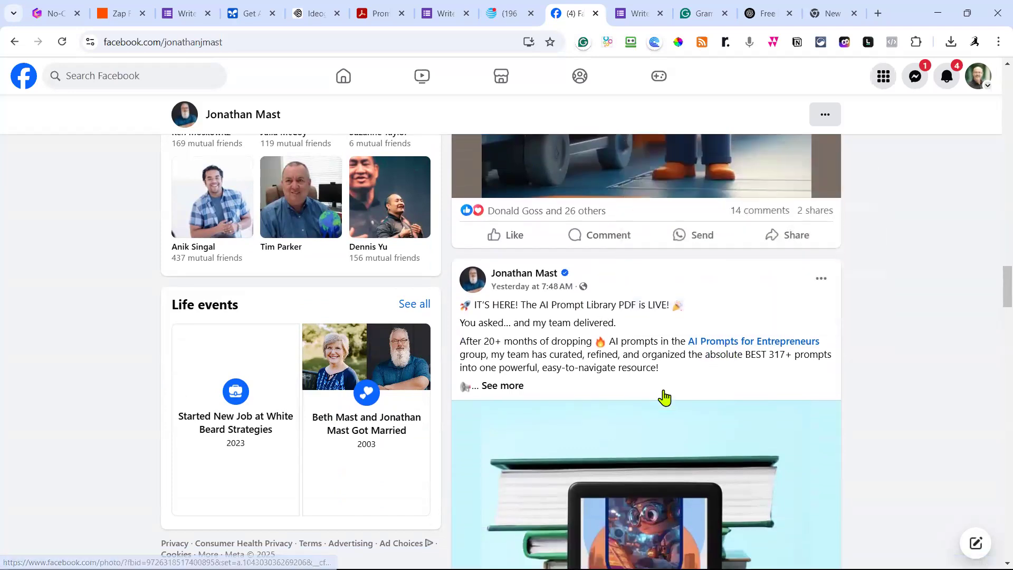
{"action": "left_click", "coordinate": [515, 346]}
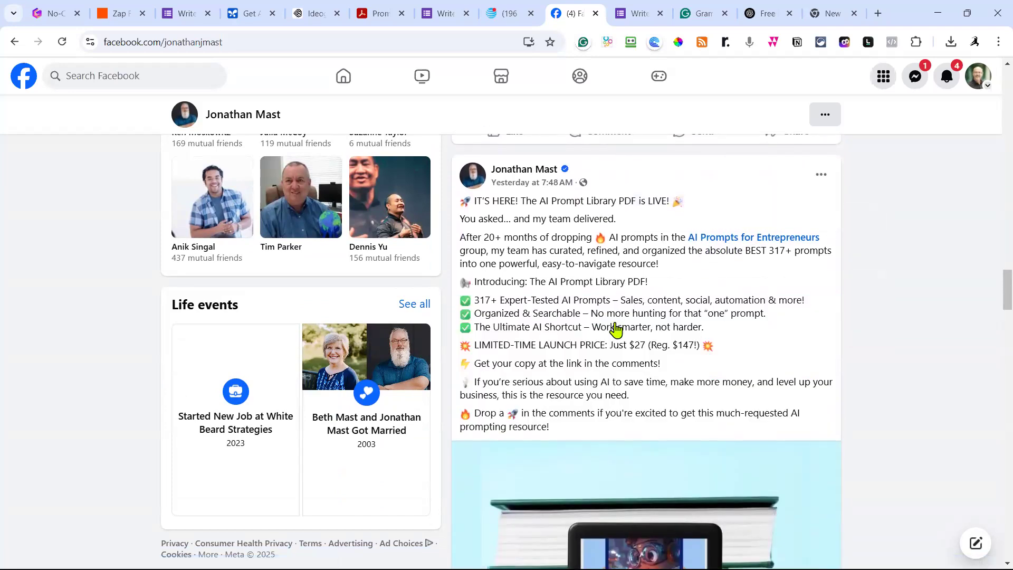
{"action": "scroll", "coordinate": [612, 326], "scroll_direction": "down", "scroll_amount": 6}
{"action": "left_click", "coordinate": [742, 455]}
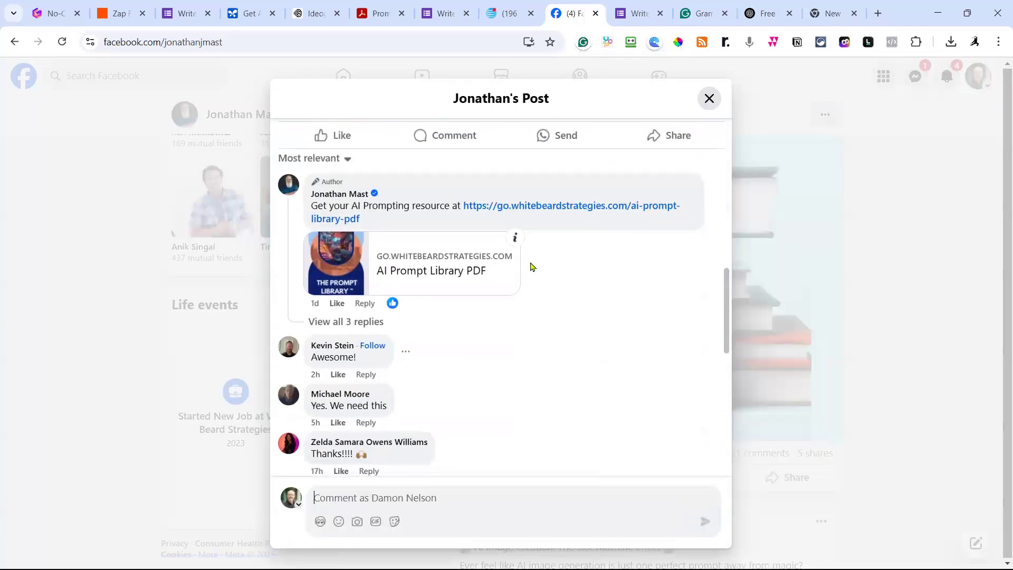
{"action": "left_click", "coordinate": [538, 206]}
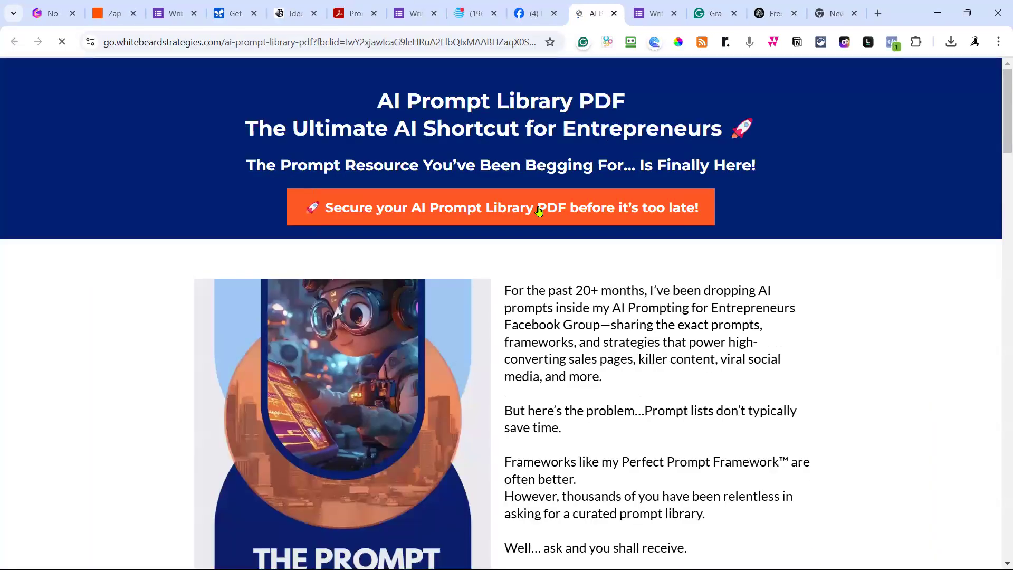
{"action": "left_click", "coordinate": [176, 41]}
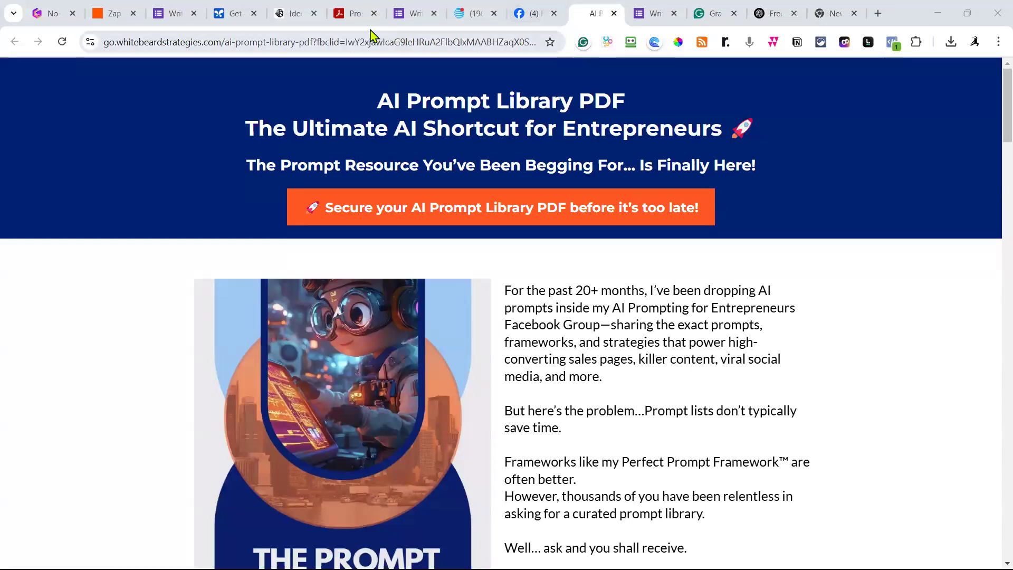
Browse the White Beard Strategies prompt library PDF from prompt 36 to 61, then return to its cover.
{"action": "left_click", "coordinate": [358, 14]}
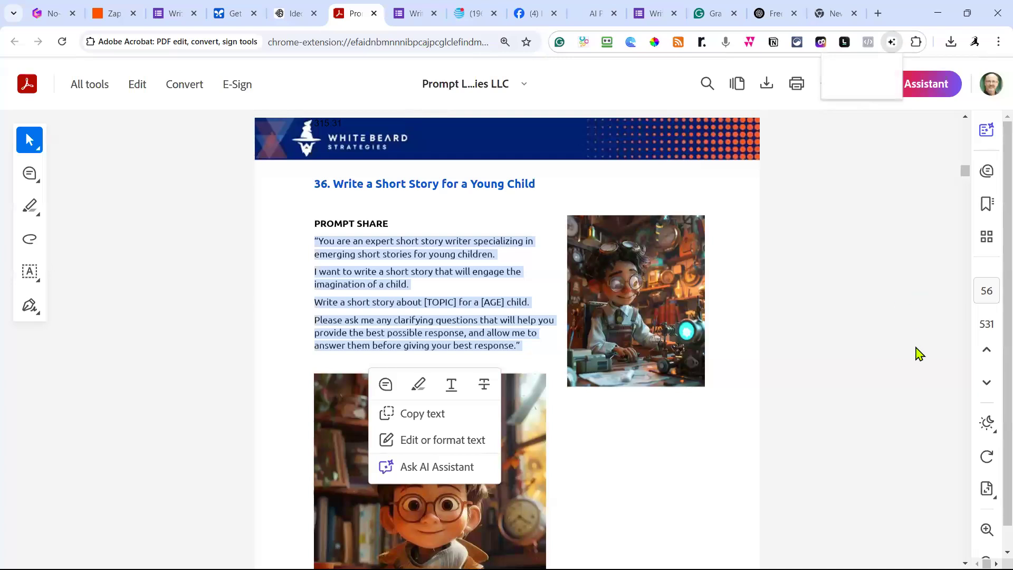
{"action": "scroll", "coordinate": [915, 329], "scroll_direction": "down", "scroll_amount": 15}
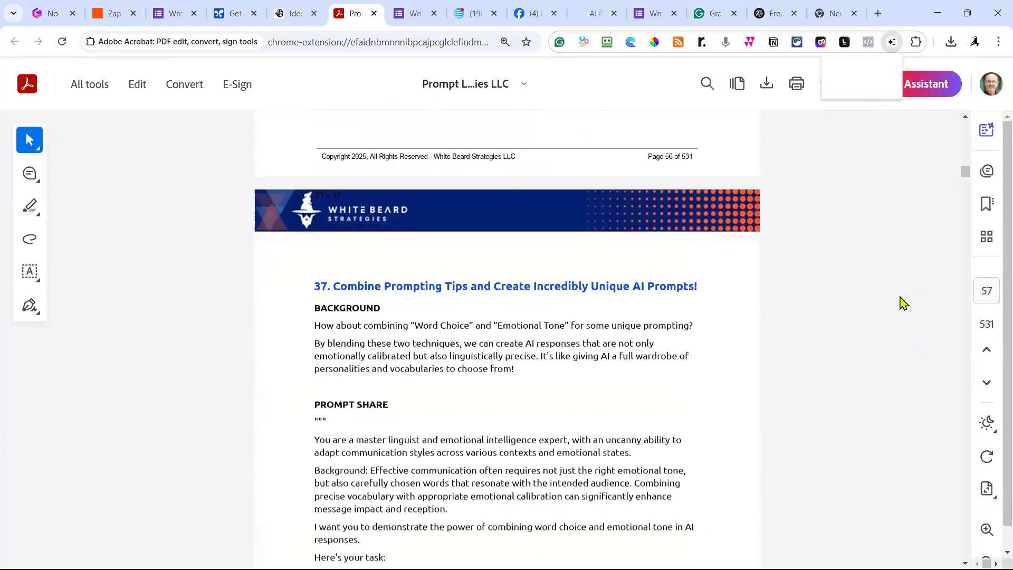
{"action": "scroll", "coordinate": [929, 285], "scroll_direction": "down", "scroll_amount": 2}
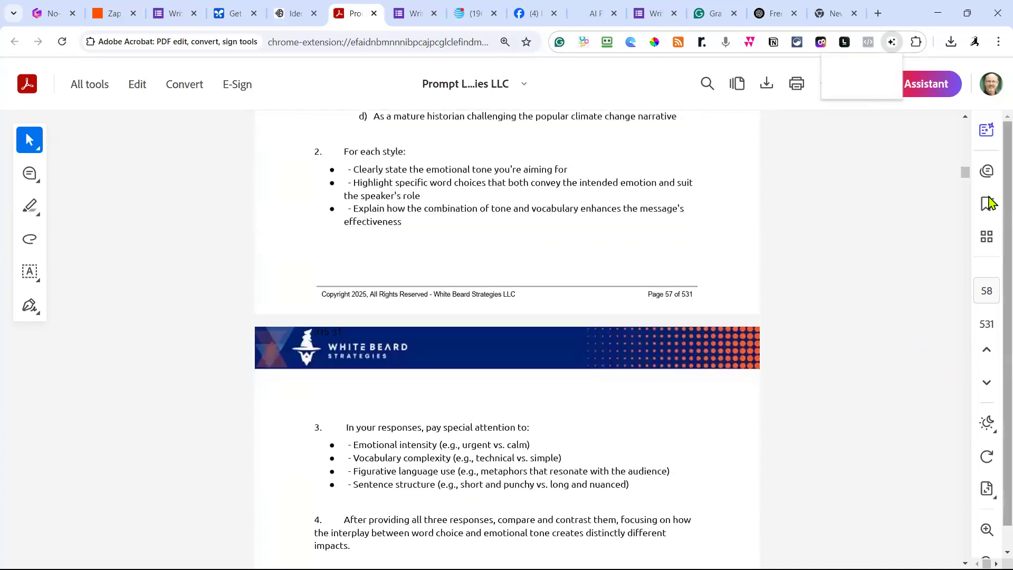
{"action": "scroll", "coordinate": [860, 267], "scroll_direction": "down", "scroll_amount": 15}
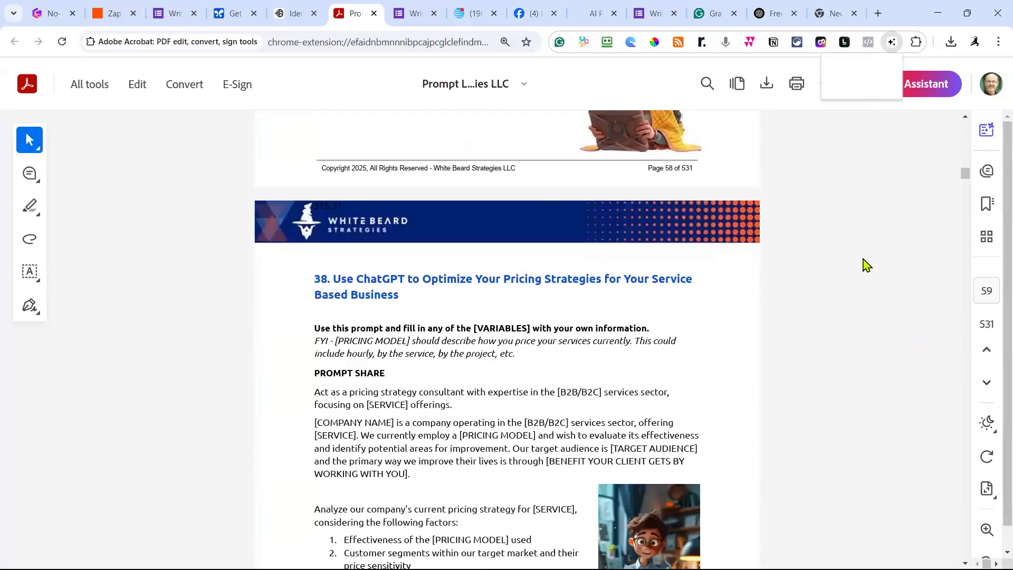
{"action": "scroll", "coordinate": [866, 259], "scroll_direction": "down", "scroll_amount": 20}
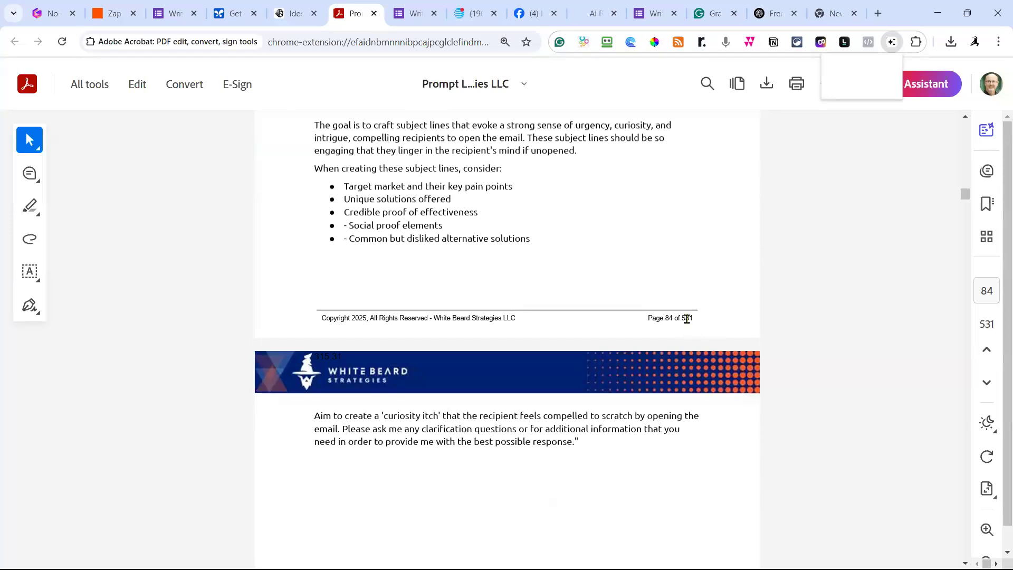
{"action": "scroll", "coordinate": [696, 320], "scroll_direction": "up", "scroll_amount": 10}
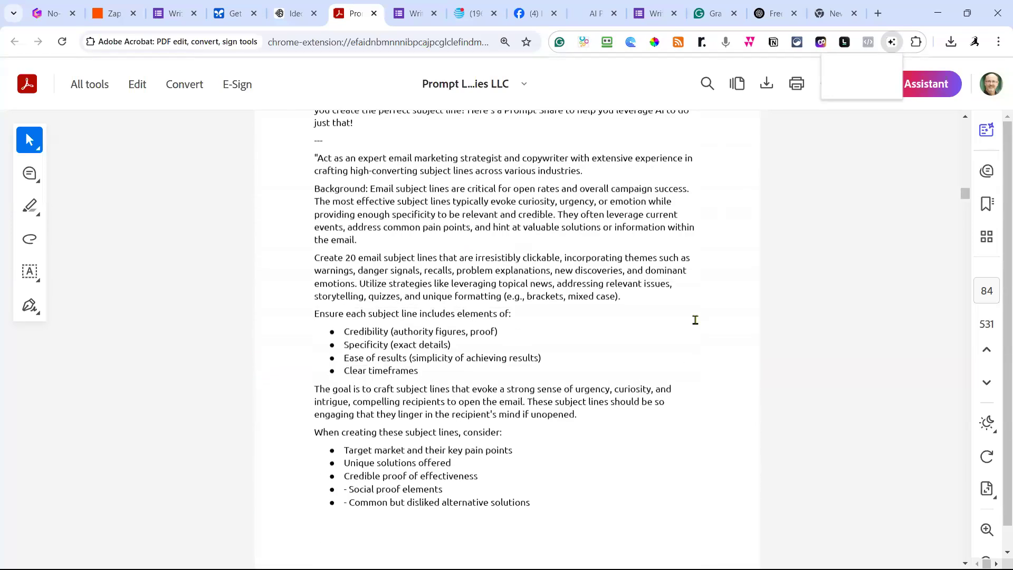
{"action": "scroll", "coordinate": [696, 319], "scroll_direction": "down", "scroll_amount": 15}
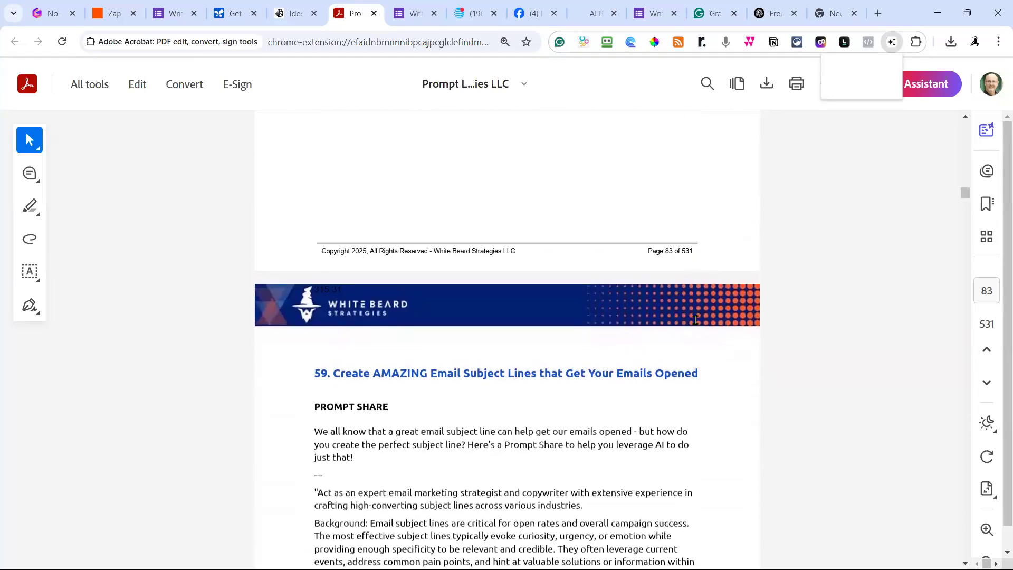
{"action": "scroll", "coordinate": [695, 321], "scroll_direction": "down", "scroll_amount": 10}
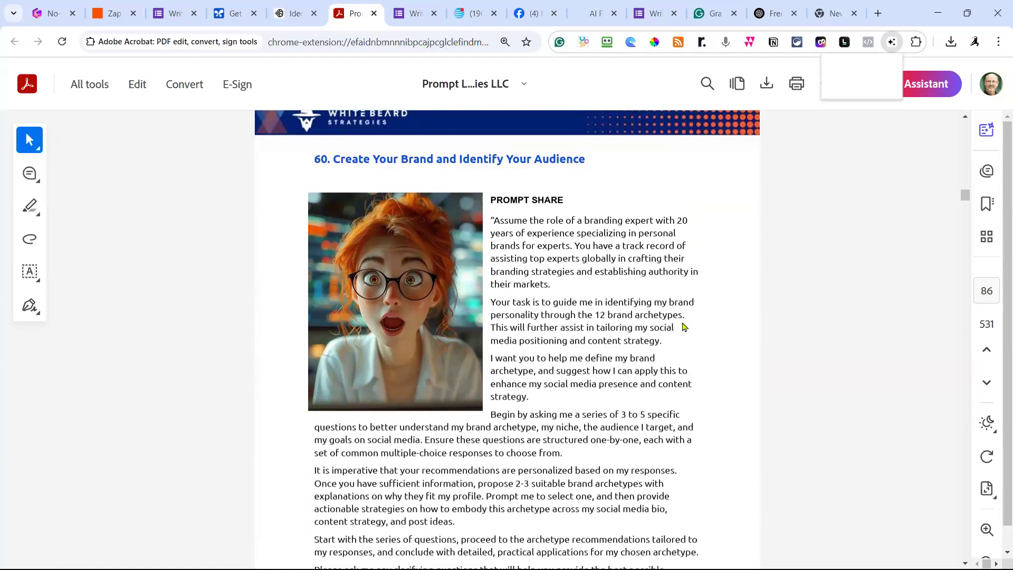
{"action": "scroll", "coordinate": [684, 328], "scroll_direction": "down", "scroll_amount": 10}
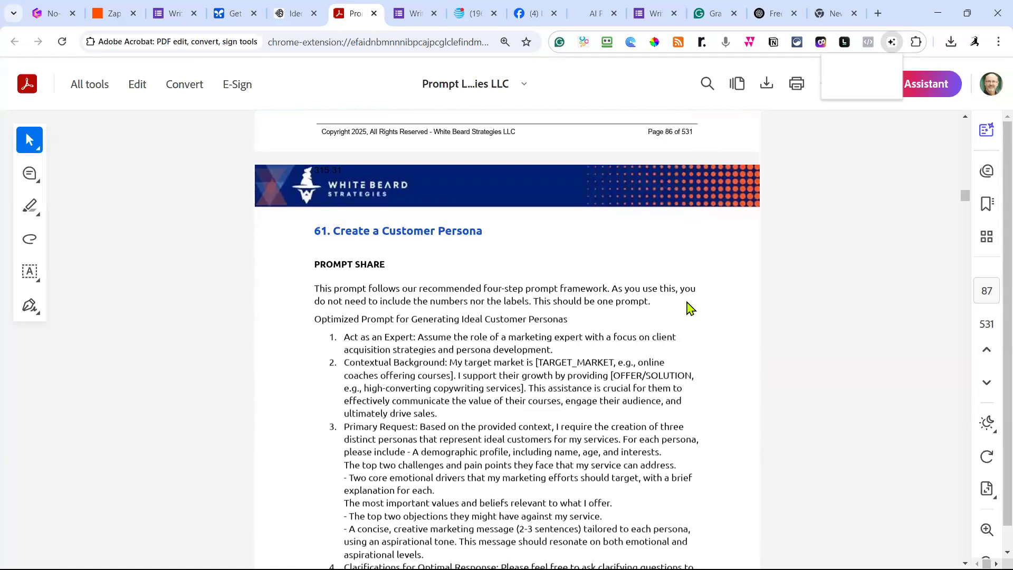
{"action": "scroll", "coordinate": [422, 349], "scroll_direction": "up", "scroll_amount": 2}
{"action": "scroll", "coordinate": [425, 352], "scroll_direction": "down", "scroll_amount": 3}
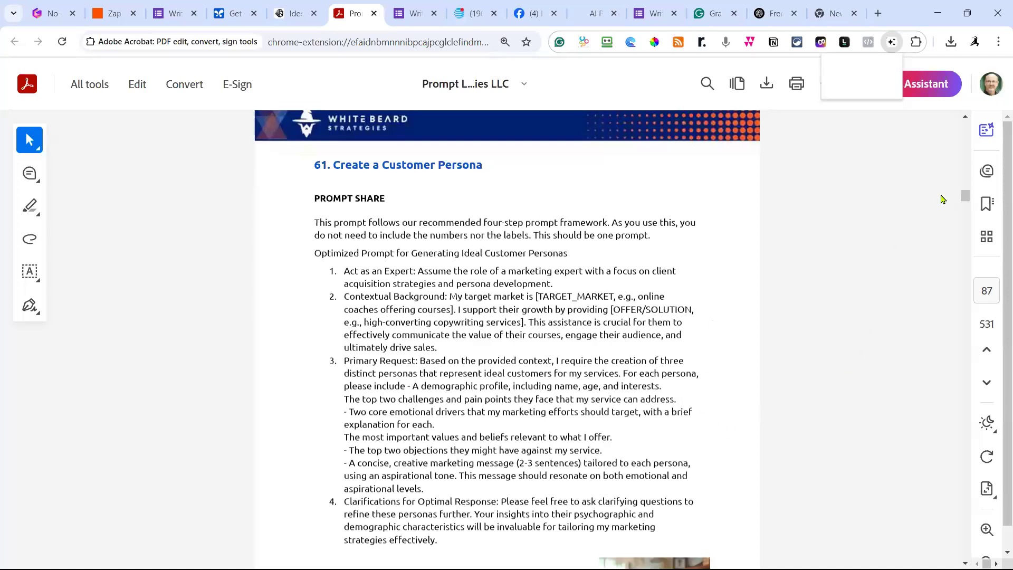
{"action": "left_click_drag", "start_coordinate": [965, 196], "coordinate": [969, 123]}
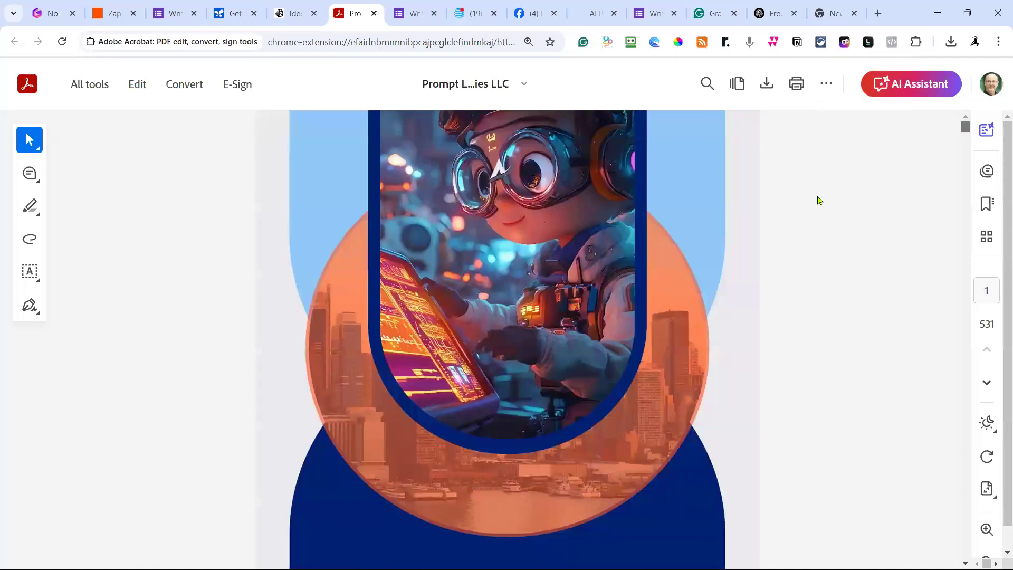
Scroll the PDF's table of contents and jump to prompt 30, Uncover Business Ideas.
{"action": "scroll", "coordinate": [779, 240], "scroll_direction": "down", "scroll_amount": 7}
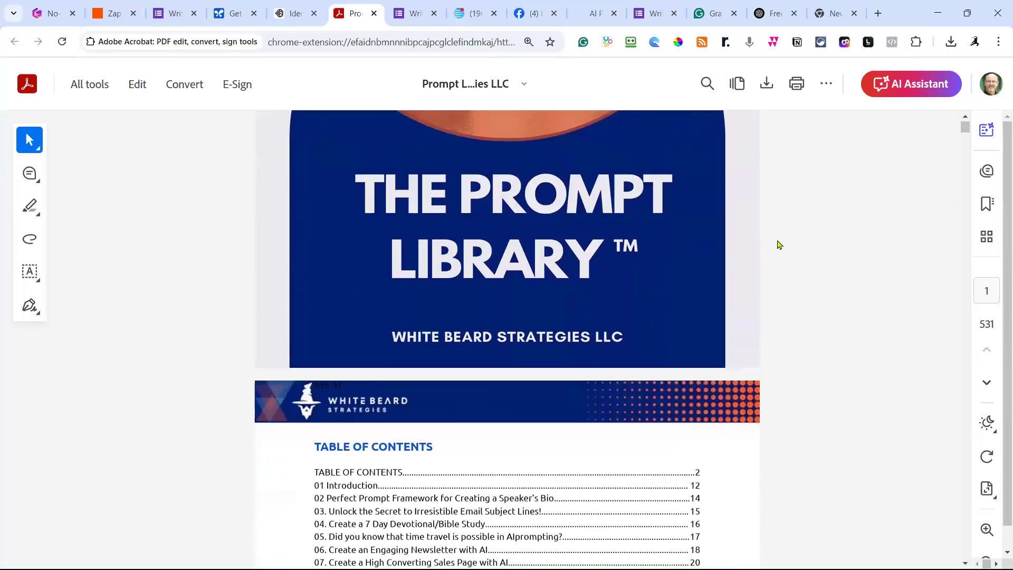
{"action": "scroll", "coordinate": [779, 244], "scroll_direction": "down", "scroll_amount": 5}
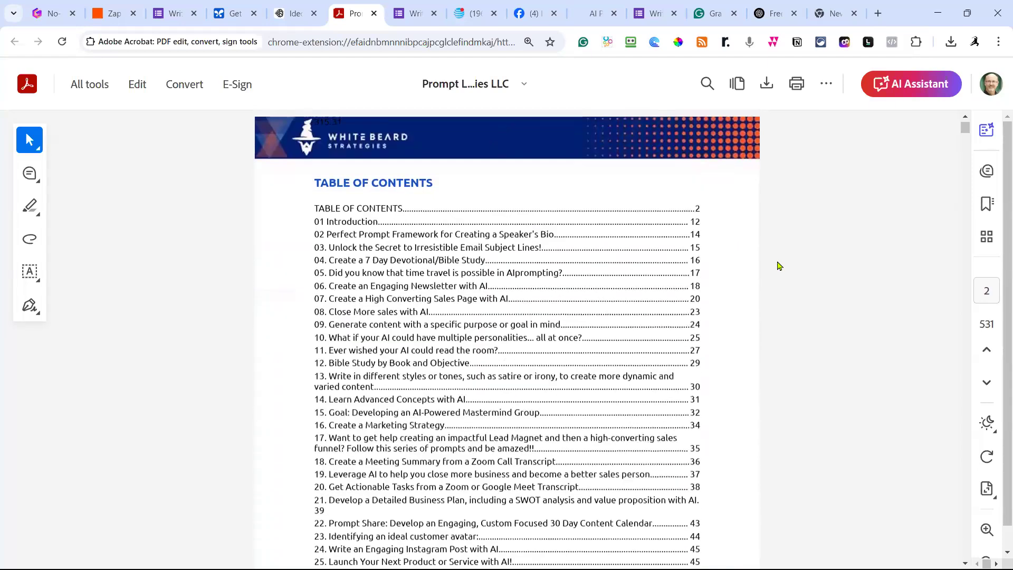
{"action": "scroll", "coordinate": [780, 265], "scroll_direction": "down", "scroll_amount": 1}
{"action": "scroll", "coordinate": [780, 269], "scroll_direction": "down", "scroll_amount": 5}
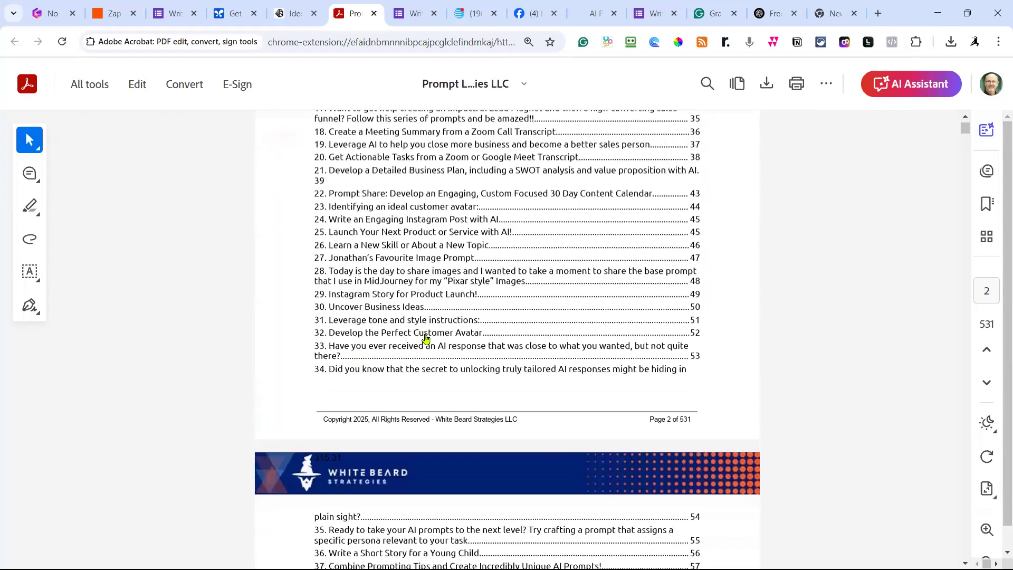
{"action": "scroll", "coordinate": [495, 326], "scroll_direction": "down", "scroll_amount": 5}
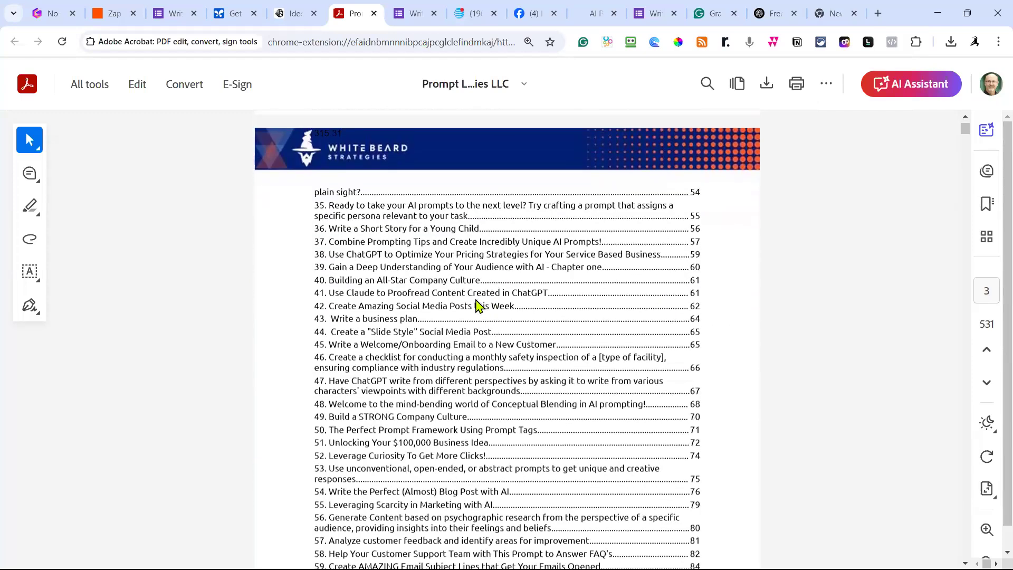
{"action": "scroll", "coordinate": [414, 308], "scroll_direction": "up", "scroll_amount": 3}
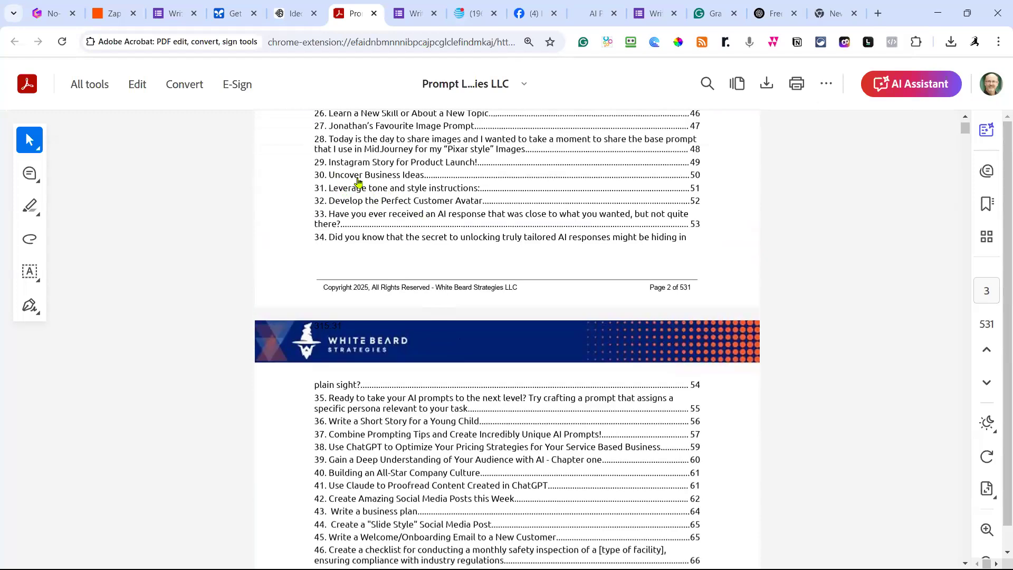
{"action": "left_click", "coordinate": [419, 178]}
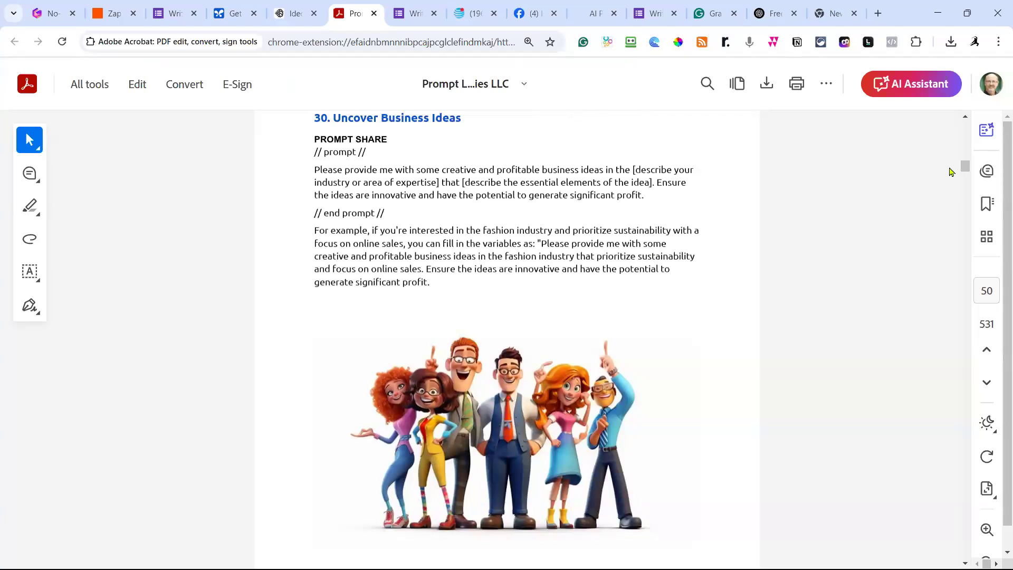
Go back to the contents and jump to prompt 88, Create a Compelling Sales Pitch.
{"action": "left_click_drag", "start_coordinate": [966, 166], "coordinate": [967, 125]}
{"action": "scroll", "coordinate": [756, 299], "scroll_direction": "down", "scroll_amount": 13}
{"action": "scroll", "coordinate": [755, 299], "scroll_direction": "down", "scroll_amount": 10}
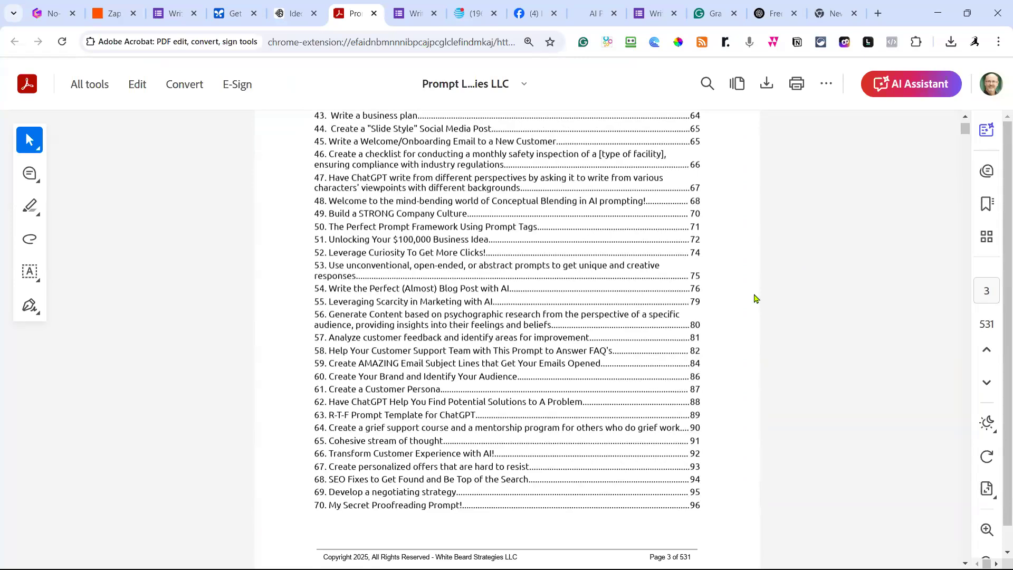
{"action": "scroll", "coordinate": [755, 299], "scroll_direction": "down", "scroll_amount": 1}
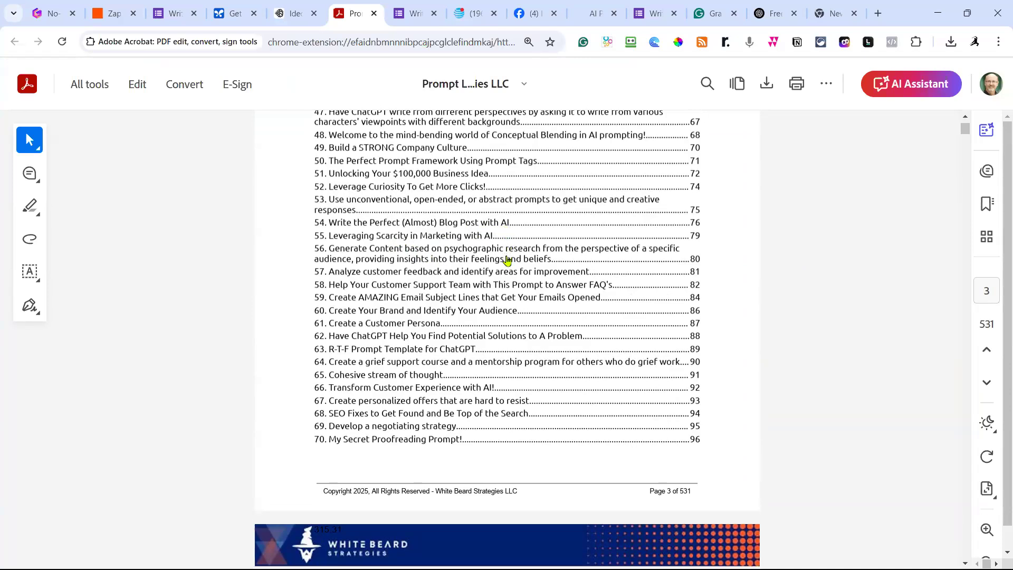
{"action": "scroll", "coordinate": [504, 323], "scroll_direction": "down", "scroll_amount": 4}
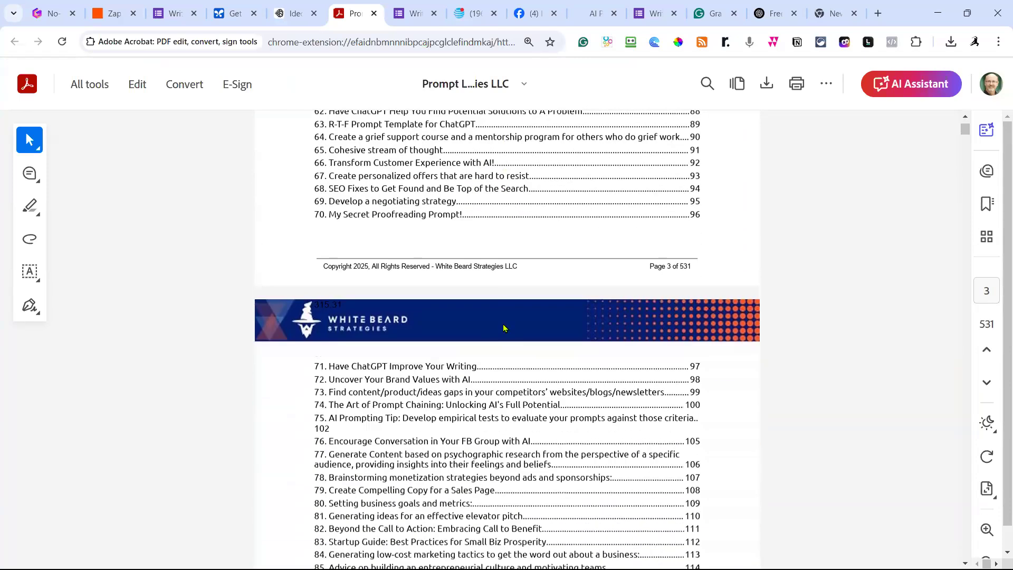
{"action": "scroll", "coordinate": [516, 369], "scroll_direction": "down", "scroll_amount": 3}
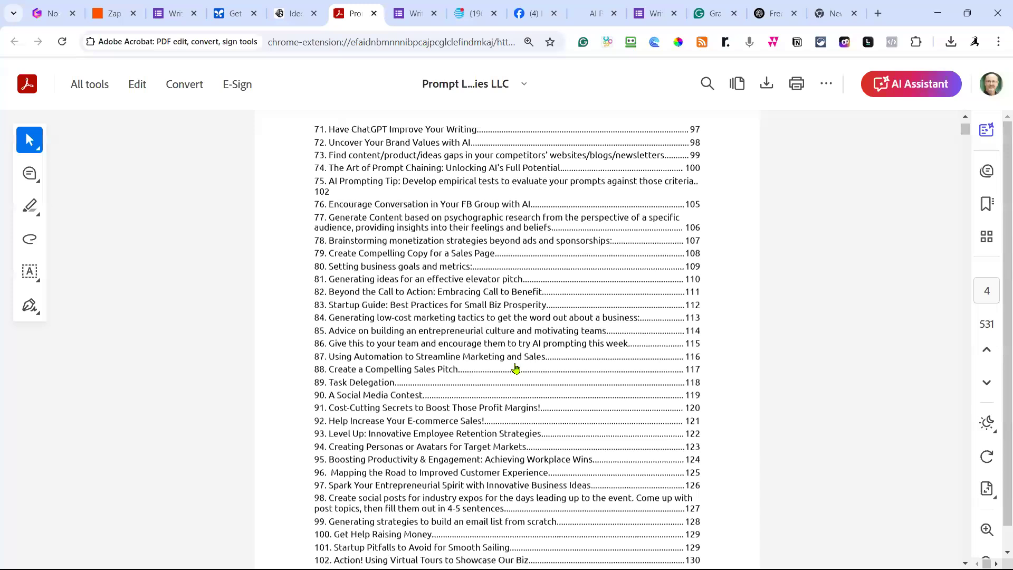
{"action": "scroll", "coordinate": [515, 369], "scroll_direction": "down", "scroll_amount": 1}
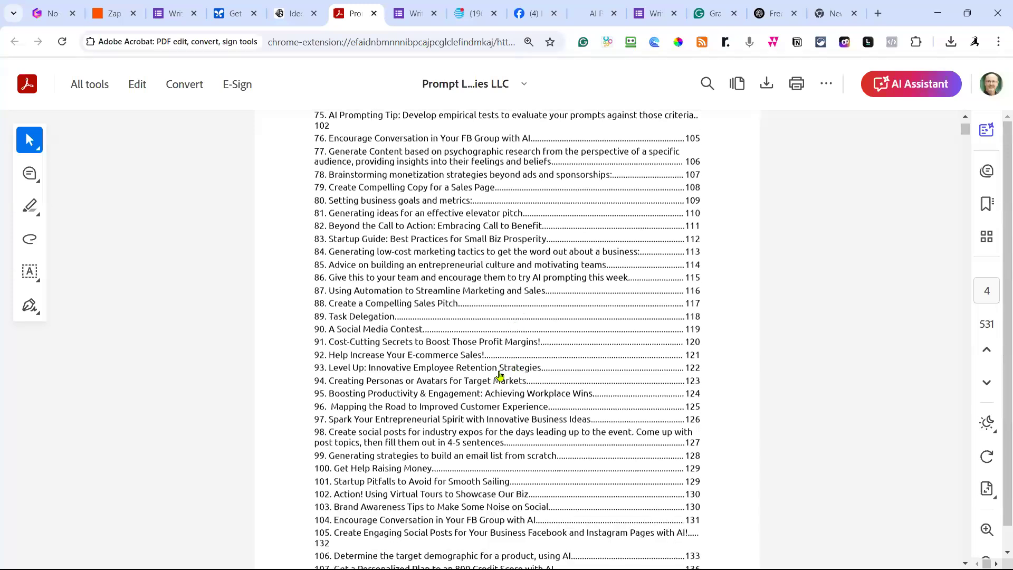
{"action": "scroll", "coordinate": [422, 408], "scroll_direction": "down", "scroll_amount": 2}
{"action": "scroll", "coordinate": [423, 408], "scroll_direction": "down", "scroll_amount": 1}
{"action": "scroll", "coordinate": [425, 357], "scroll_direction": "up", "scroll_amount": 1}
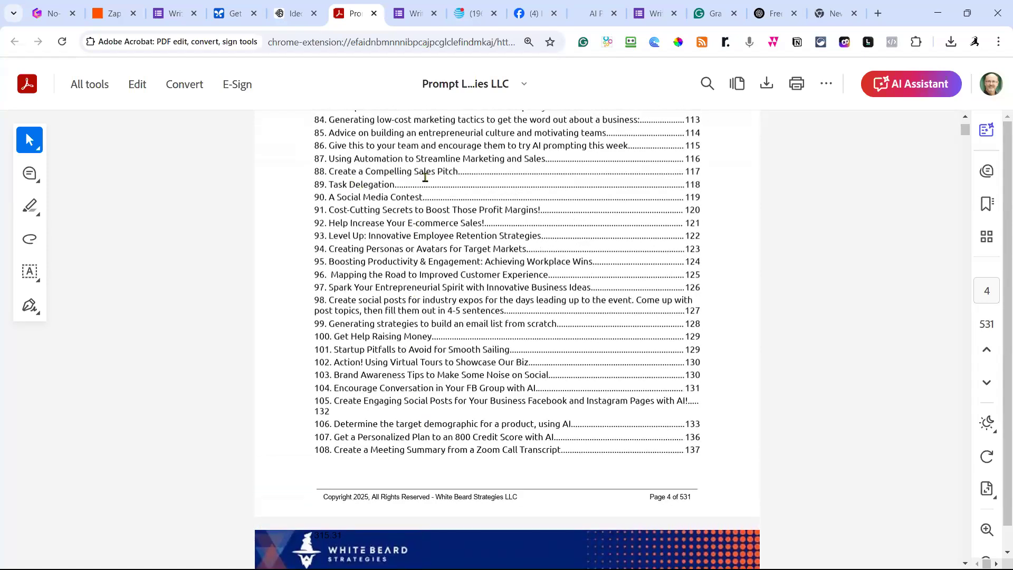
{"action": "left_click", "coordinate": [441, 171]}
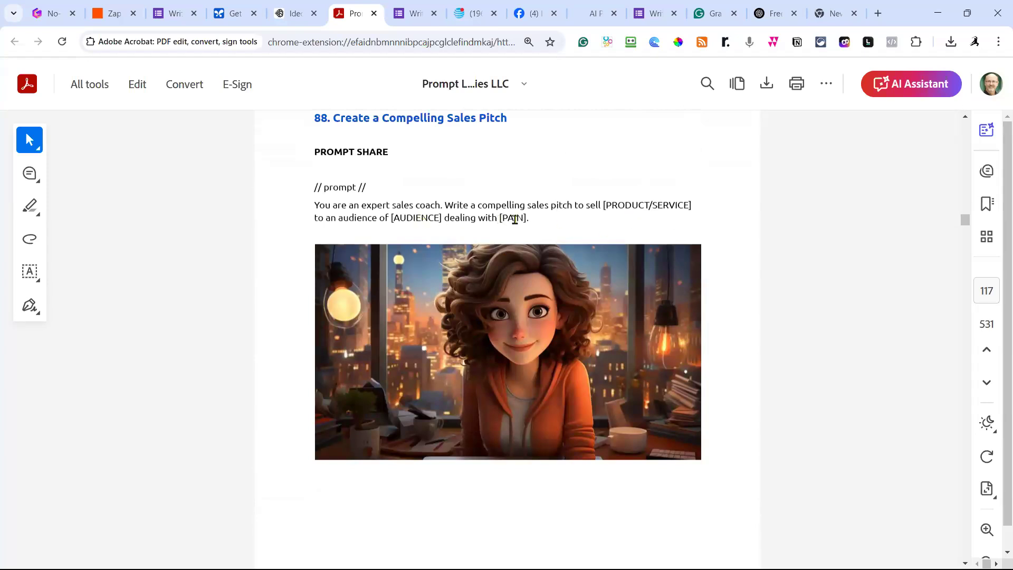
Return the PDF to its top and switch to the Gamma deck 'No-Code Lead Magnets with Google AI'.
{"action": "scroll", "coordinate": [515, 220], "scroll_direction": "down", "scroll_amount": 10}
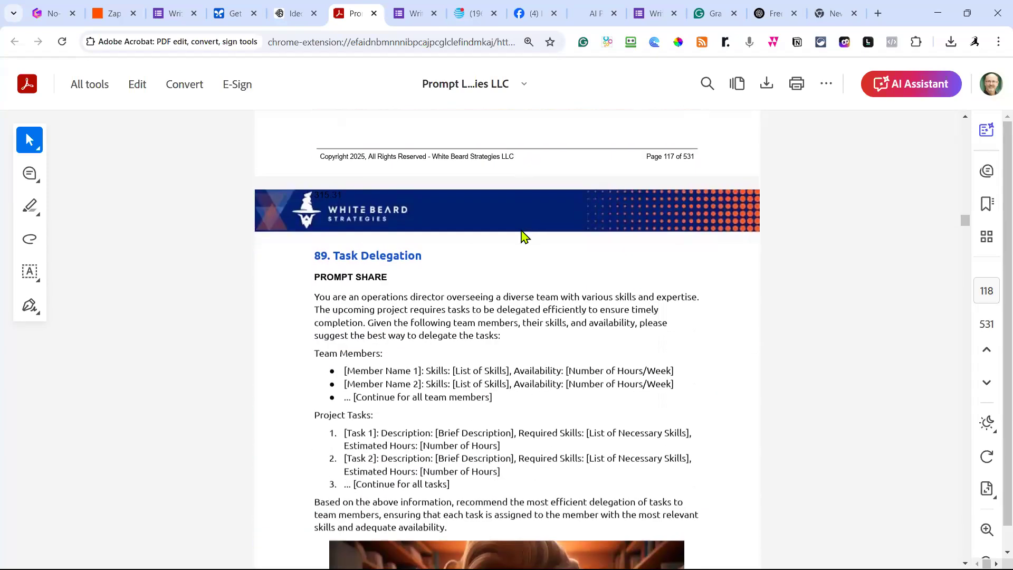
{"action": "scroll", "coordinate": [524, 237], "scroll_direction": "down", "scroll_amount": 14}
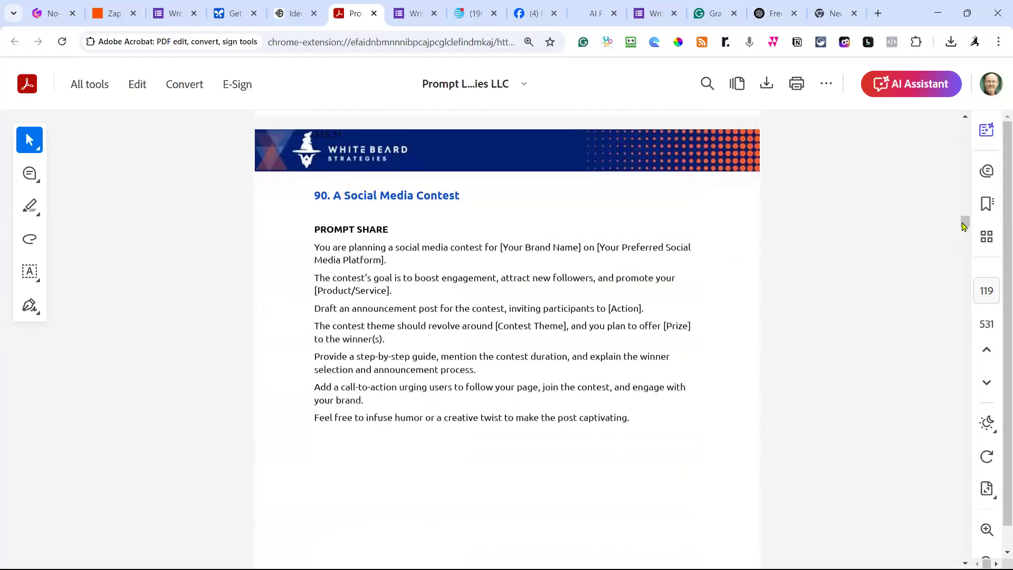
{"action": "left_click_drag", "start_coordinate": [965, 222], "coordinate": [966, 126]}
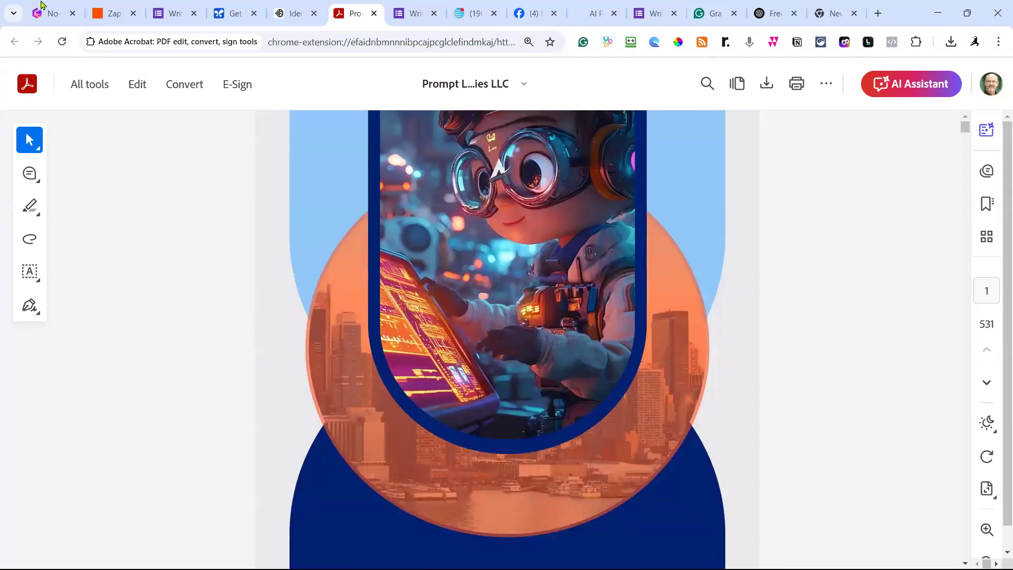
{"action": "left_click", "coordinate": [47, 16]}
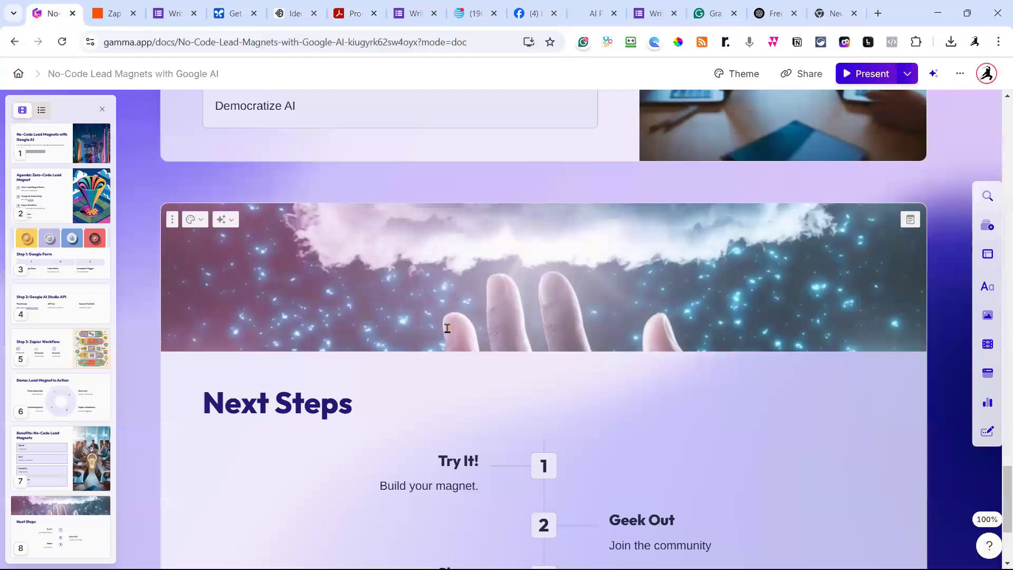
{"action": "scroll", "coordinate": [446, 334], "scroll_direction": "down", "scroll_amount": 1}
{"action": "scroll", "coordinate": [446, 333], "scroll_direction": "up", "scroll_amount": 2}
{"action": "scroll", "coordinate": [447, 333], "scroll_direction": "up", "scroll_amount": 12}
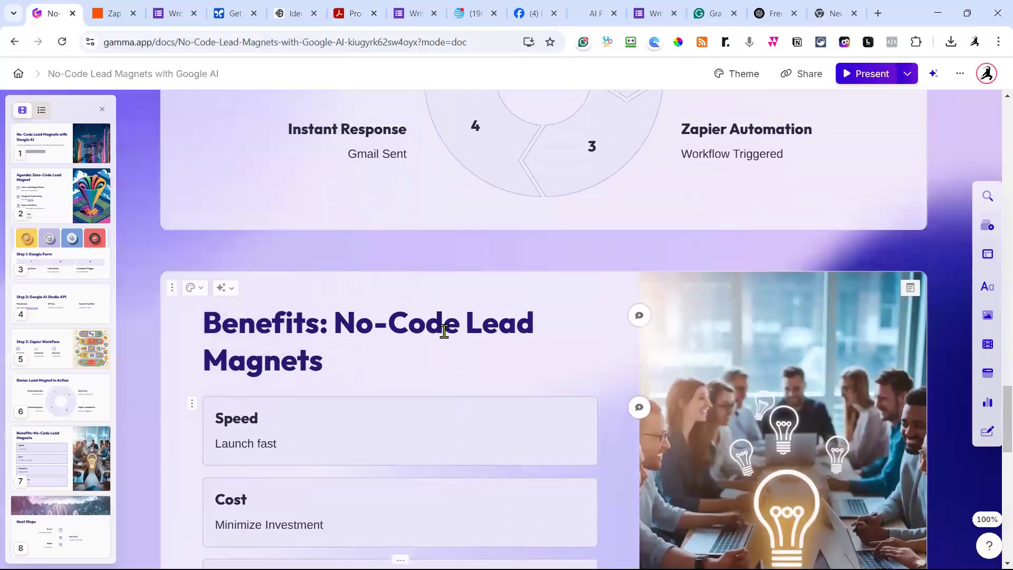
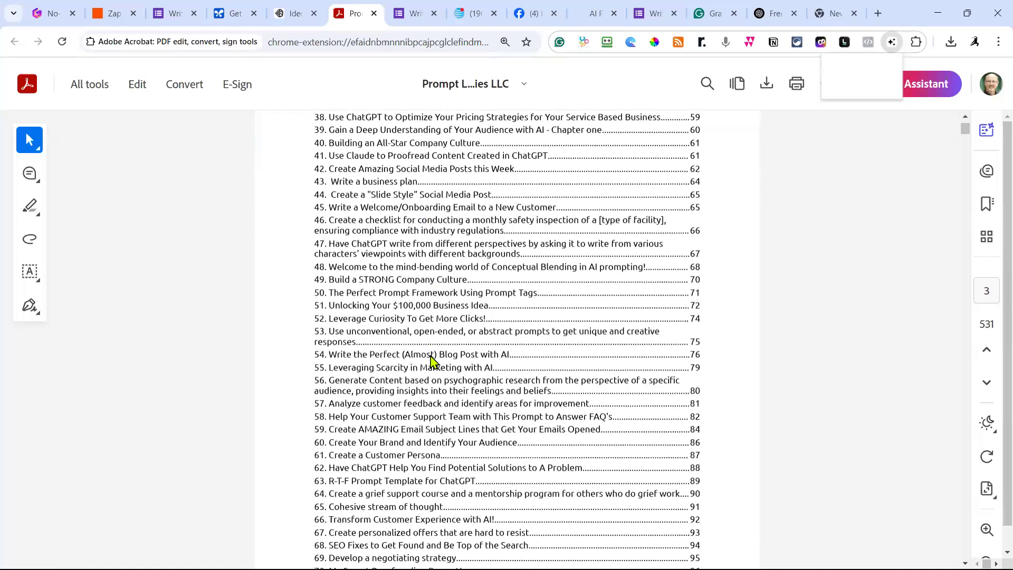
{"action": "scroll", "coordinate": [431, 362], "scroll_direction": "down", "scroll_amount": 3}
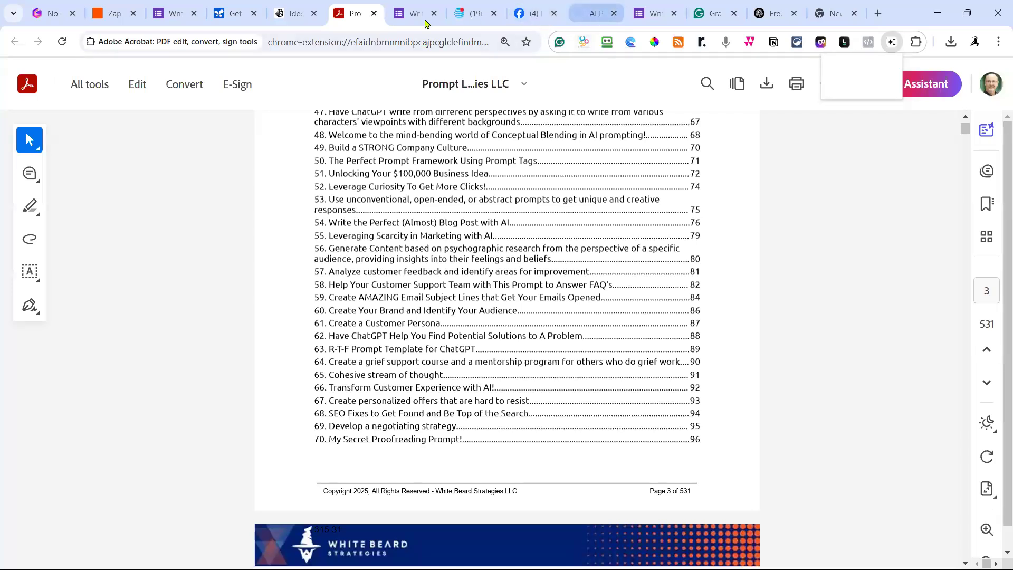
In a new AI Studio prompt, ask Gemini to predict the NCAA men's March Madness Final Four.
{"action": "left_click", "coordinate": [227, 14]}
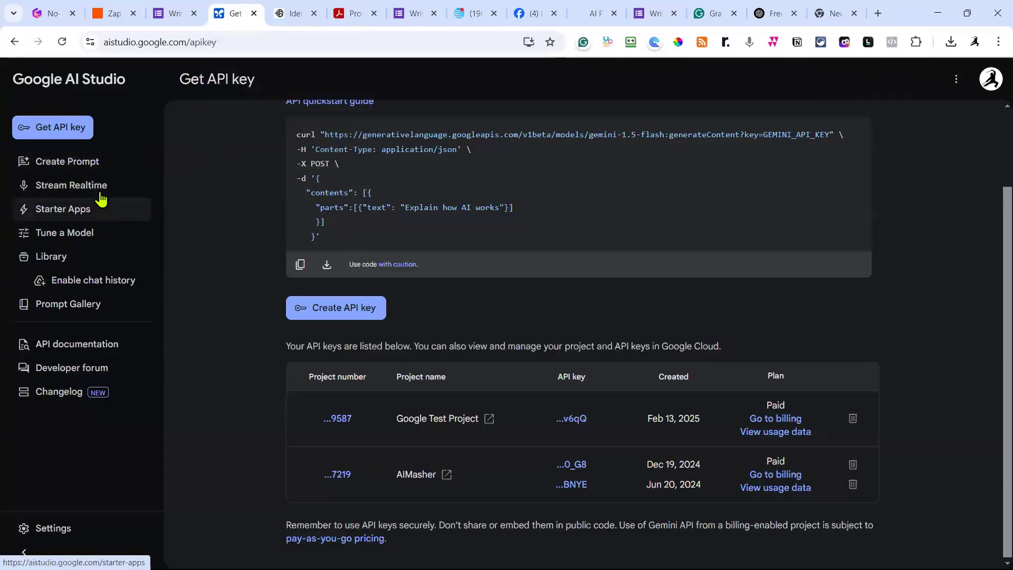
{"action": "left_click", "coordinate": [78, 165]}
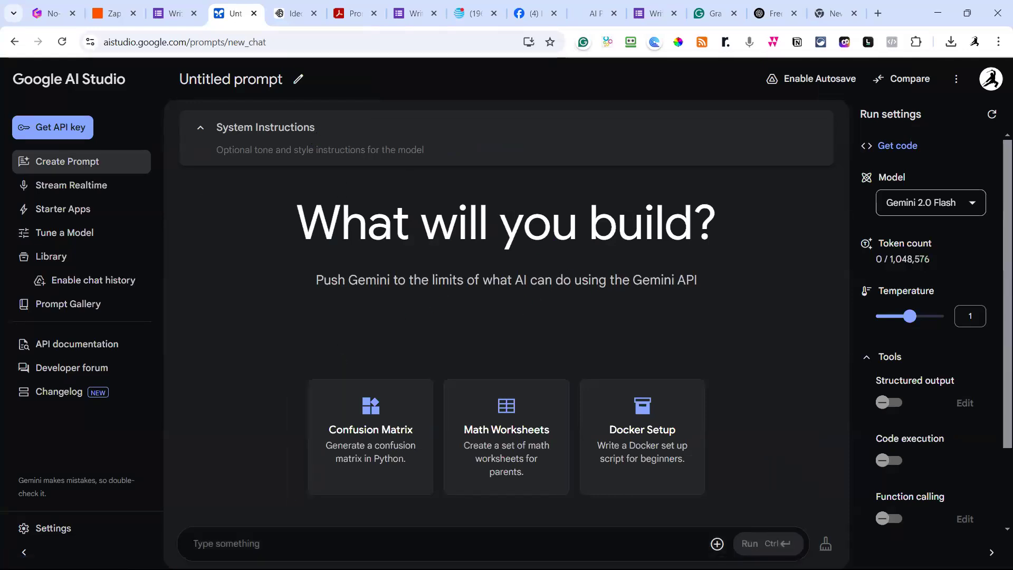
{"action": "type", "text": "c"}
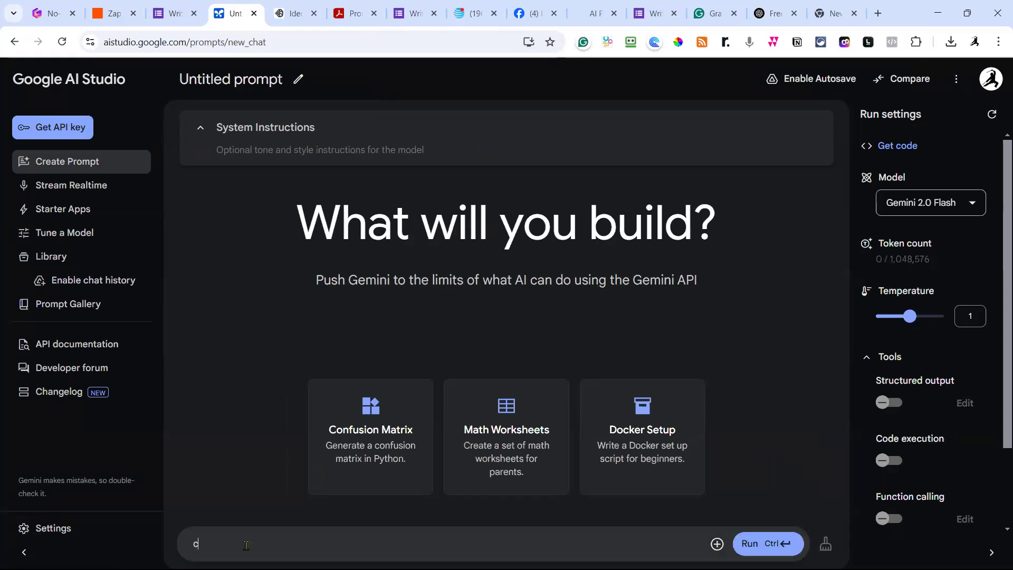
{"action": "type", "text": "na you preduc"}
{"action": "key", "text": "BackSpace"}
{"action": "key", "text": "BackSpace"}
{"action": "type", "text": "ict the final"}
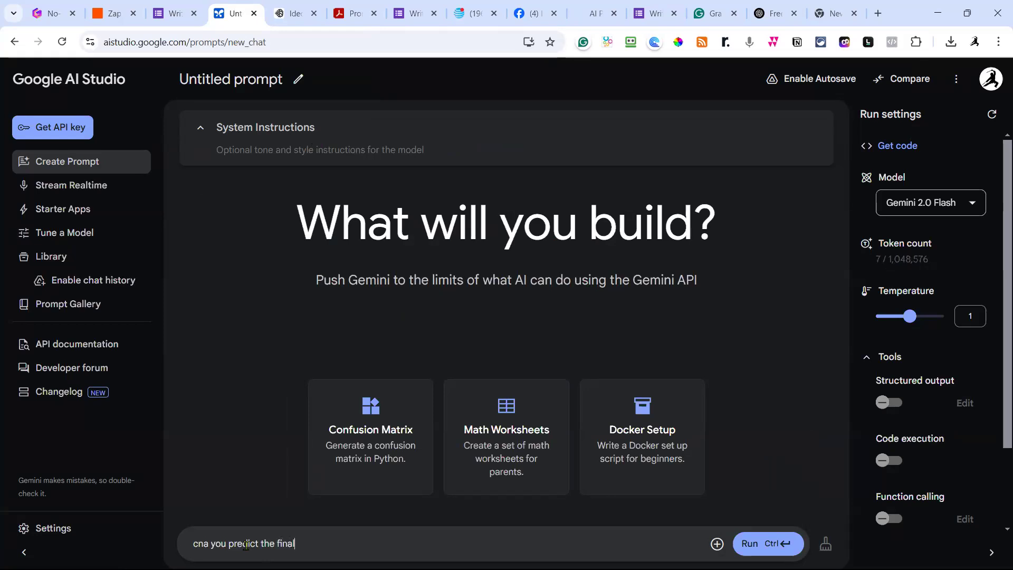
{"action": "type", "text": " four in the NCAA Mens"}
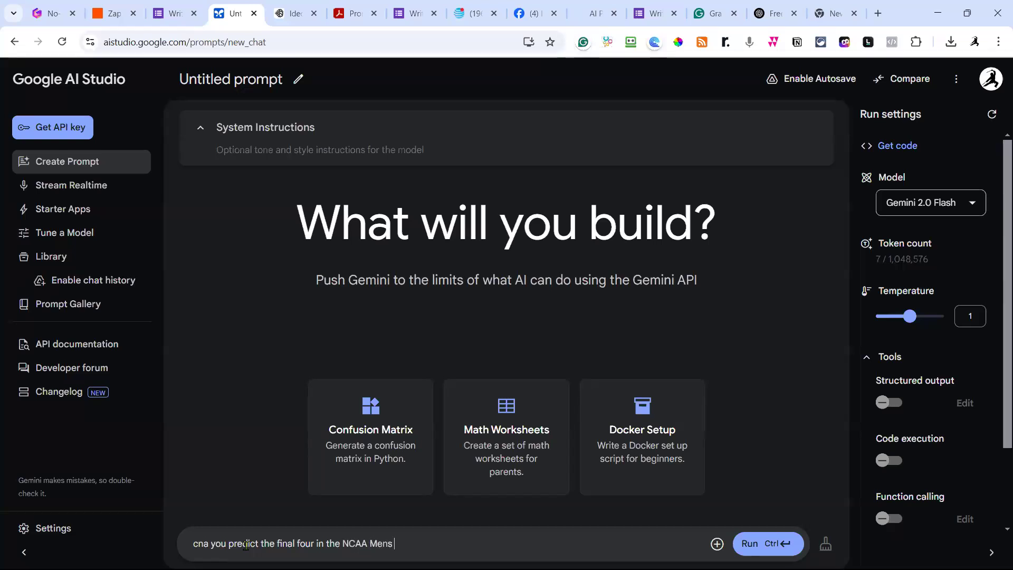
{"action": "type", "text": " Championship for March Madness"}
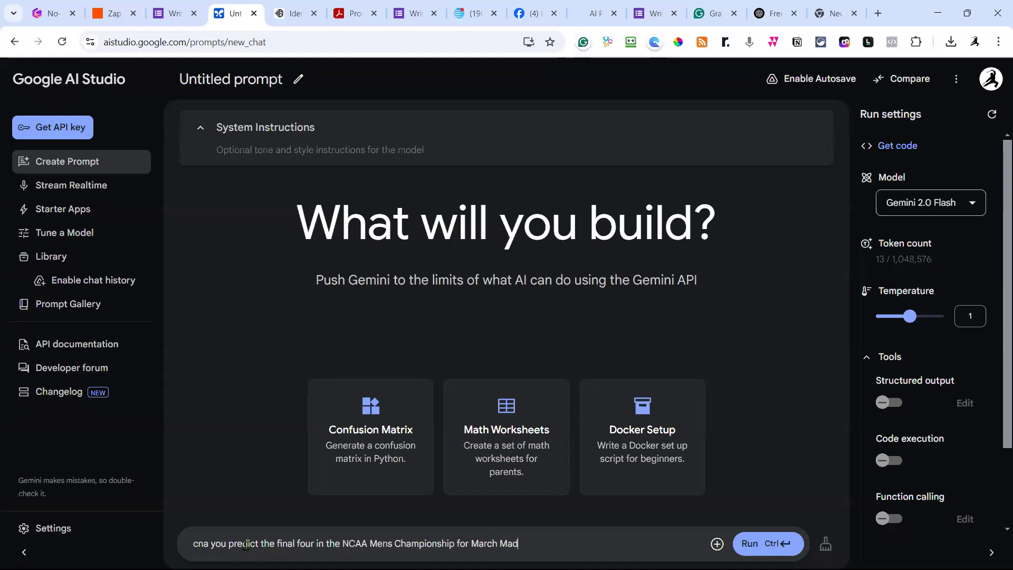
{"action": "key", "text": "Return"}
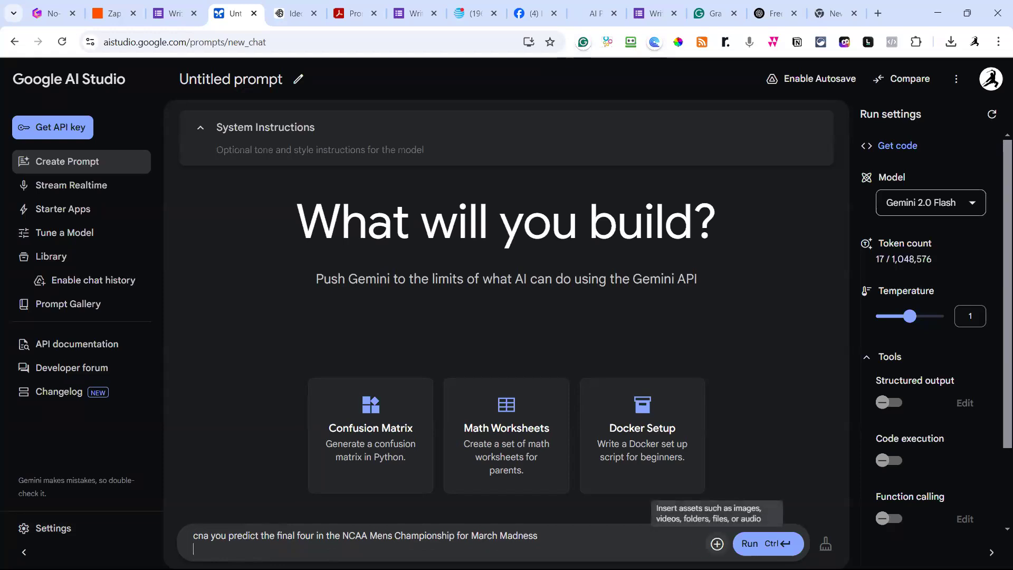
{"action": "left_click", "coordinate": [744, 549]}
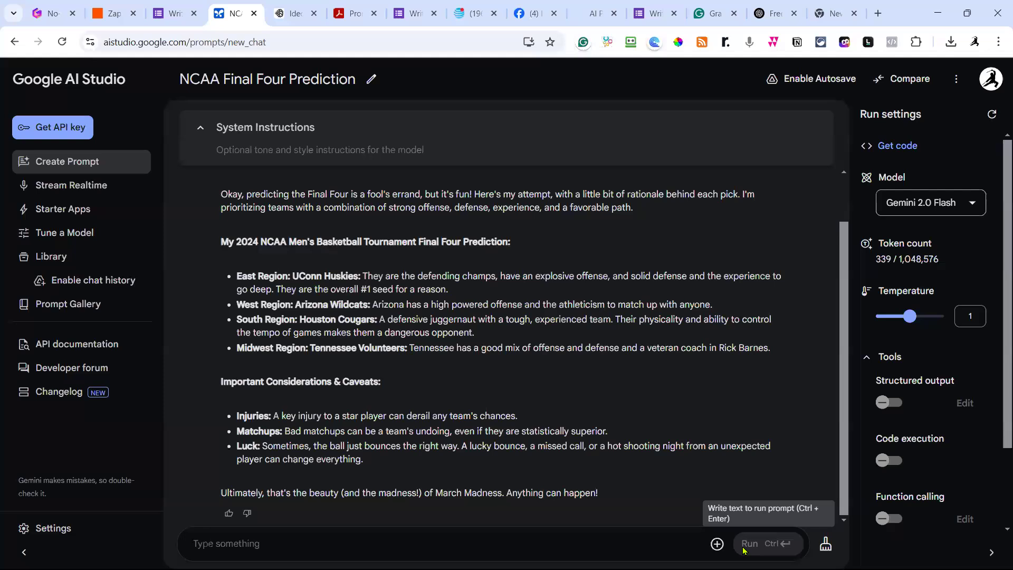
Edit the asked question so it reads 'this years 2025' Final Four.
{"action": "scroll", "coordinate": [394, 358], "scroll_direction": "up", "scroll_amount": 1}
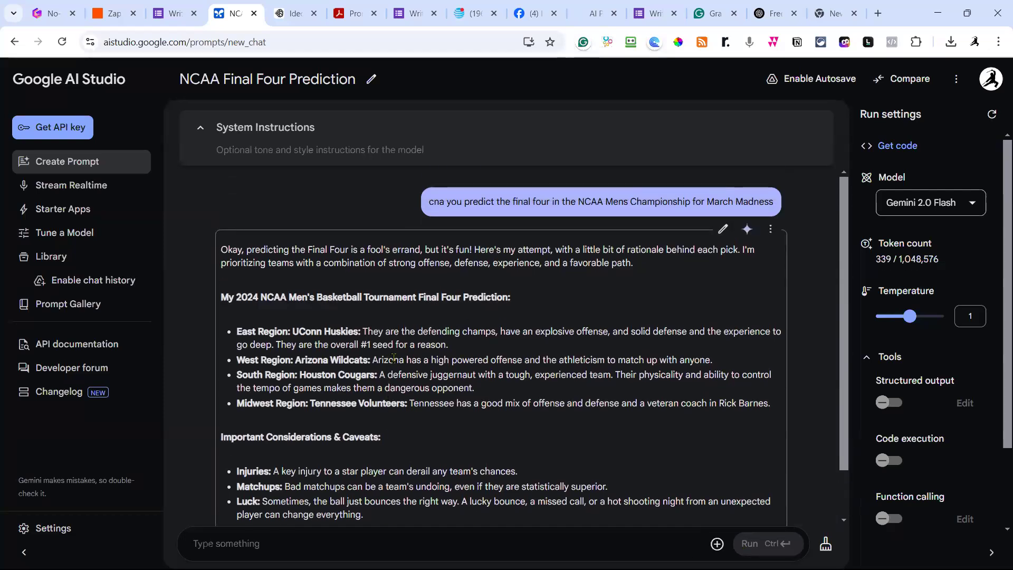
{"action": "left_click", "coordinate": [724, 230]}
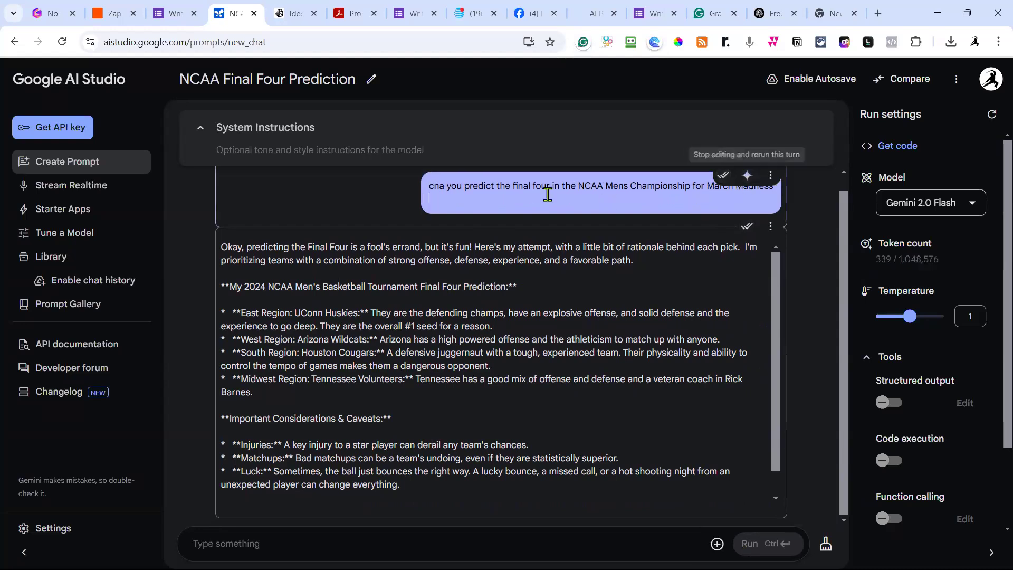
{"action": "left_click", "coordinate": [578, 186]}
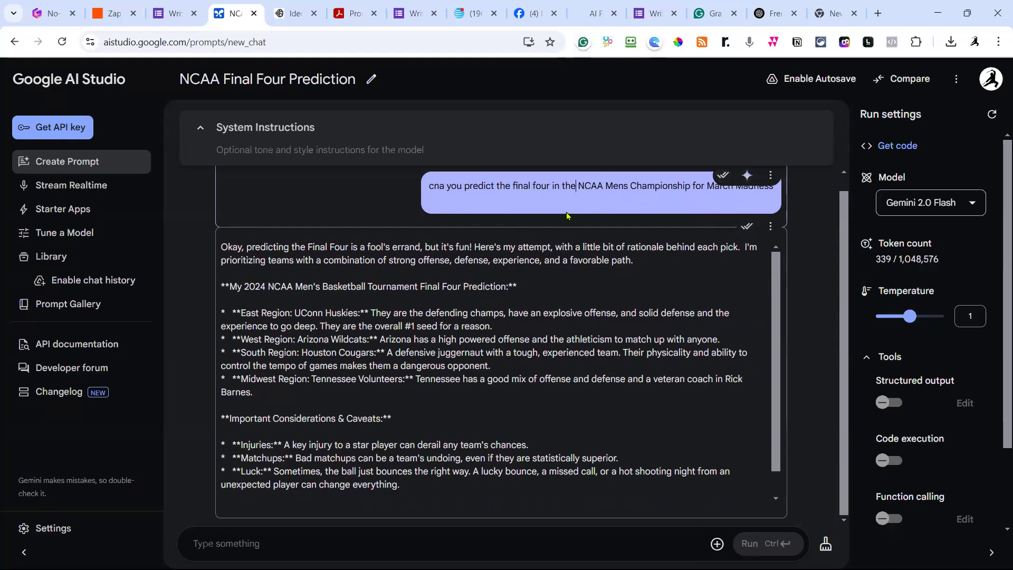
{"action": "key", "text": "BackSpace"}
{"action": "type", "text": "is years"}
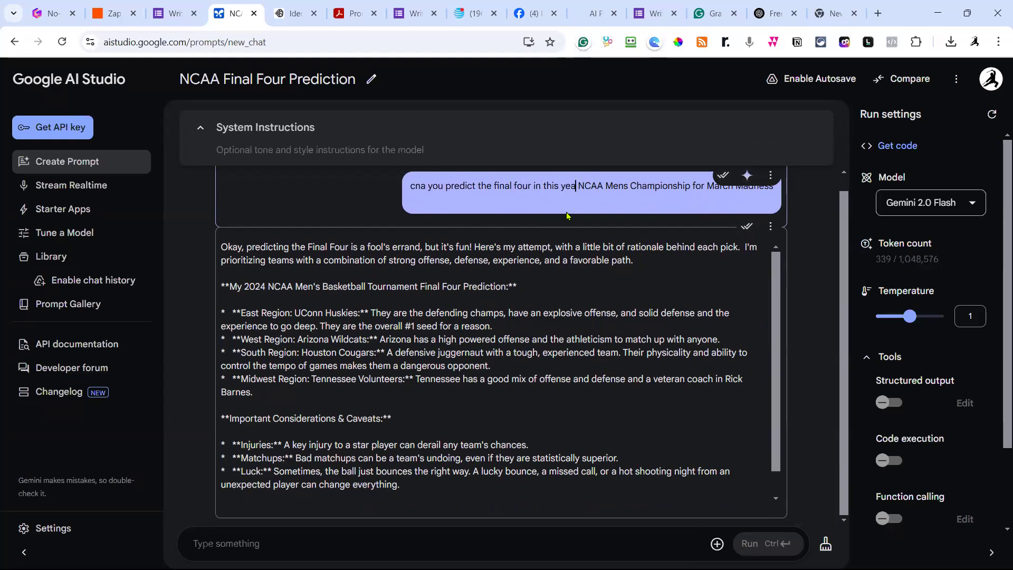
{"action": "type", "text": " 2025"}
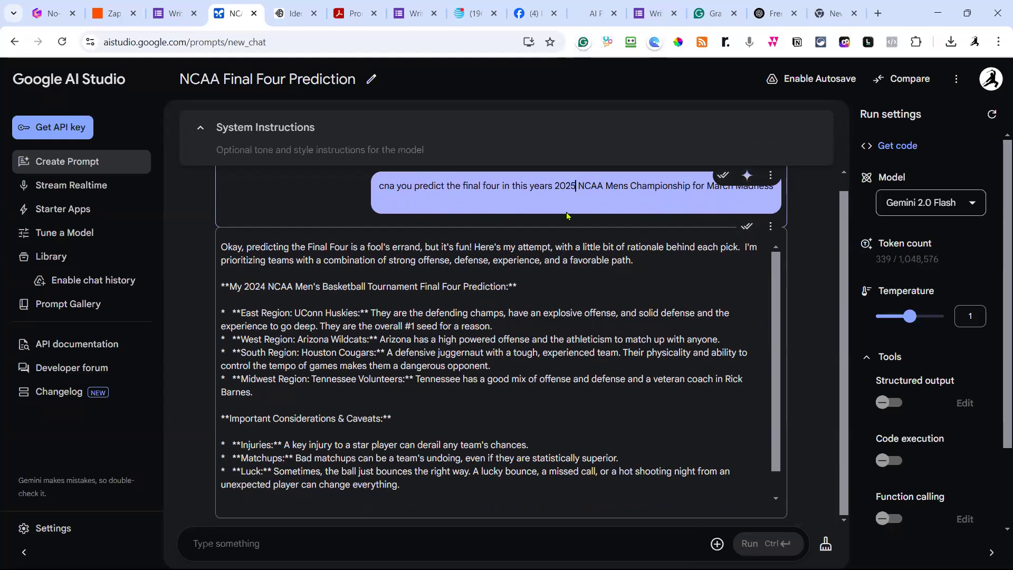
{"action": "key", "text": "Return"}
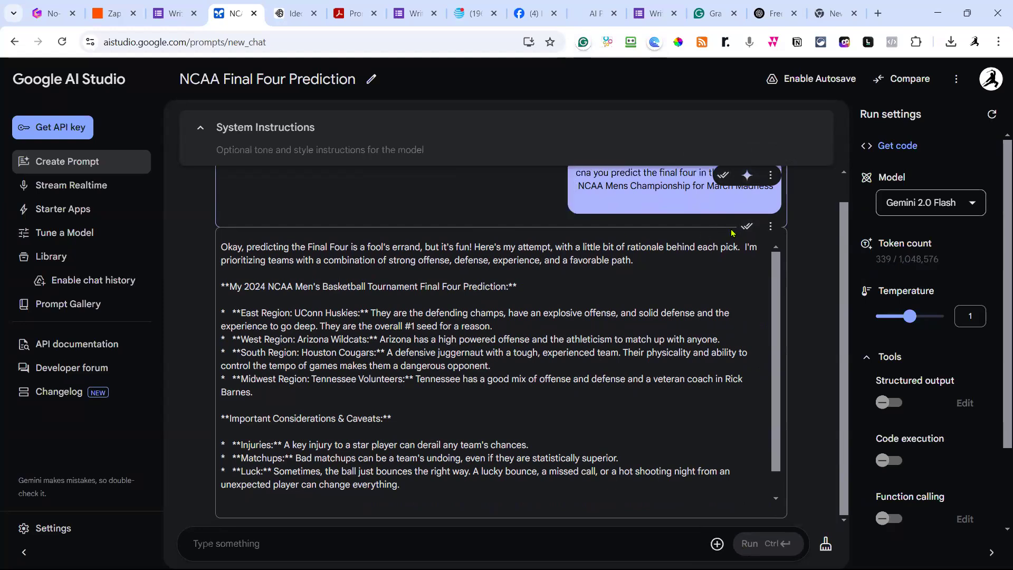
{"action": "scroll", "coordinate": [733, 220], "scroll_direction": "up", "scroll_amount": 1}
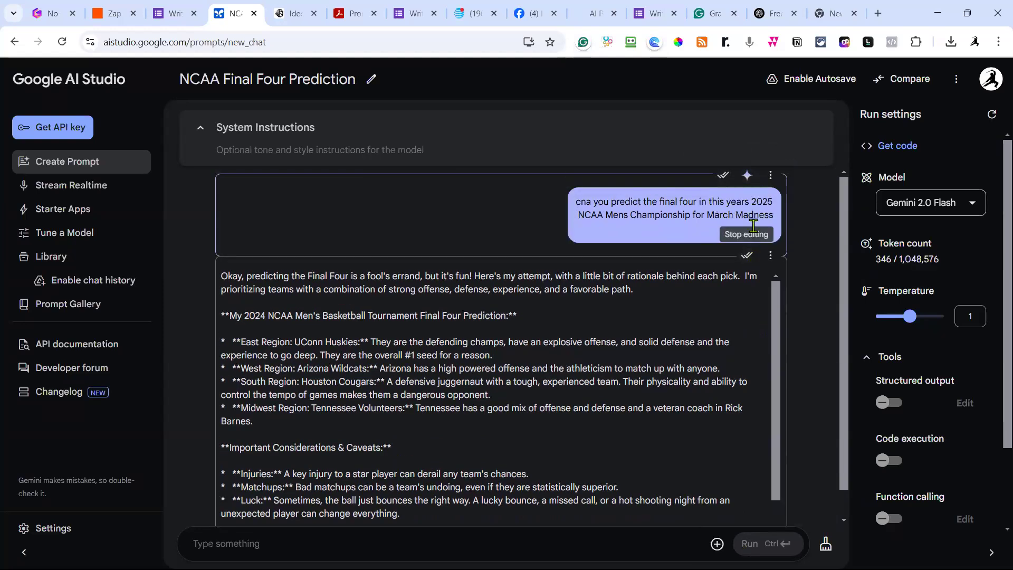
{"action": "left_click", "coordinate": [725, 177]}
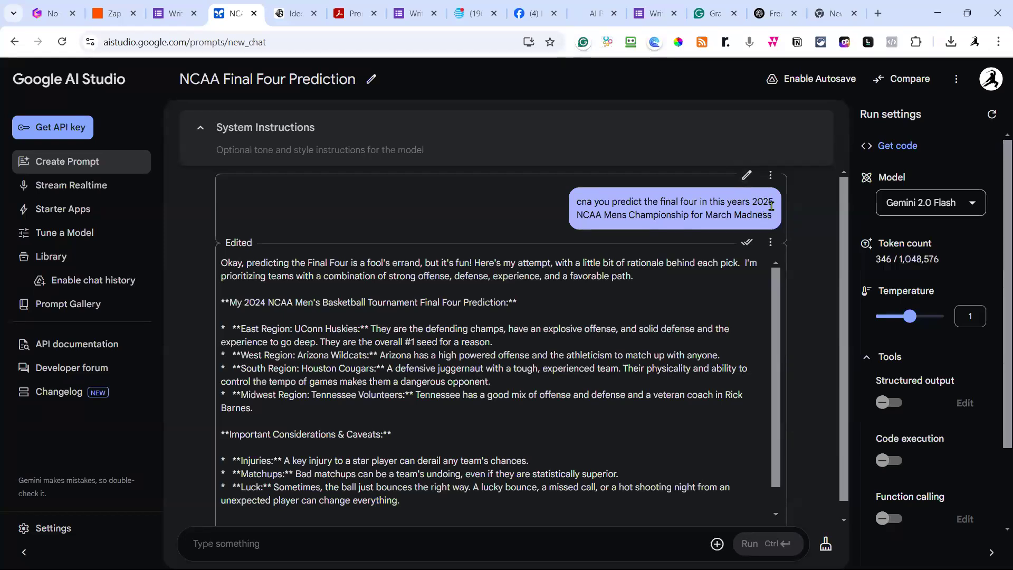
Copy the revised 2025 question into the prompt box as one line and select it.
{"action": "left_click_drag", "start_coordinate": [774, 217], "coordinate": [573, 206]}
{"action": "key", "text": "ctrl+c"}
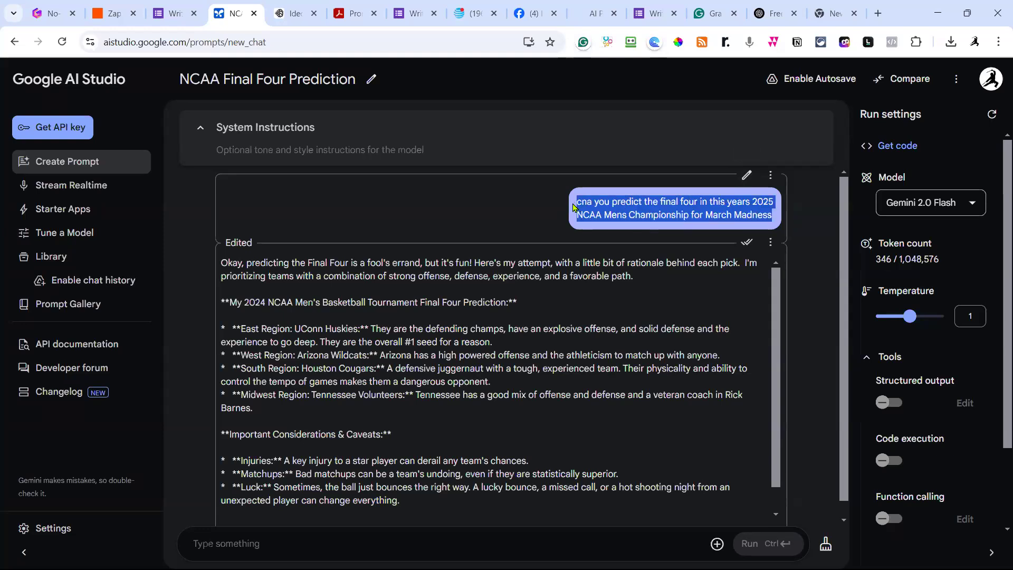
{"action": "left_click", "coordinate": [210, 543]}
{"action": "key", "text": "ctrl+v"}
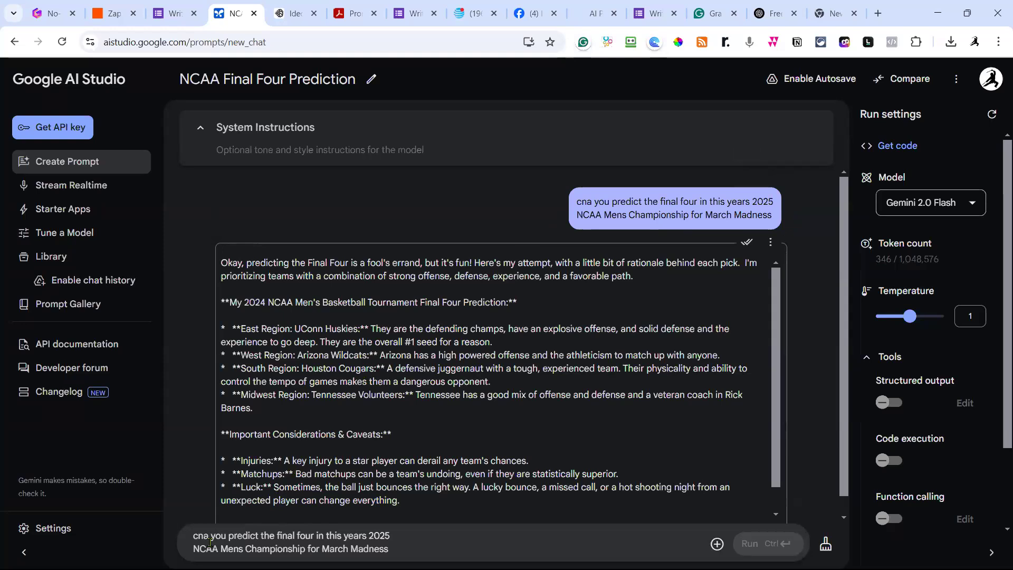
{"action": "key", "text": "Return"}
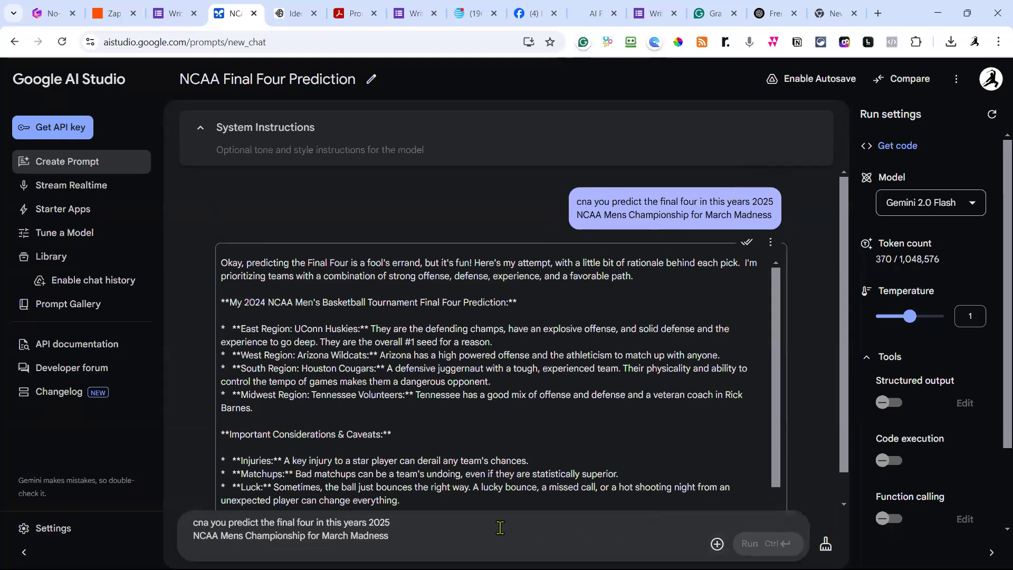
{"action": "key", "text": "Delete"}
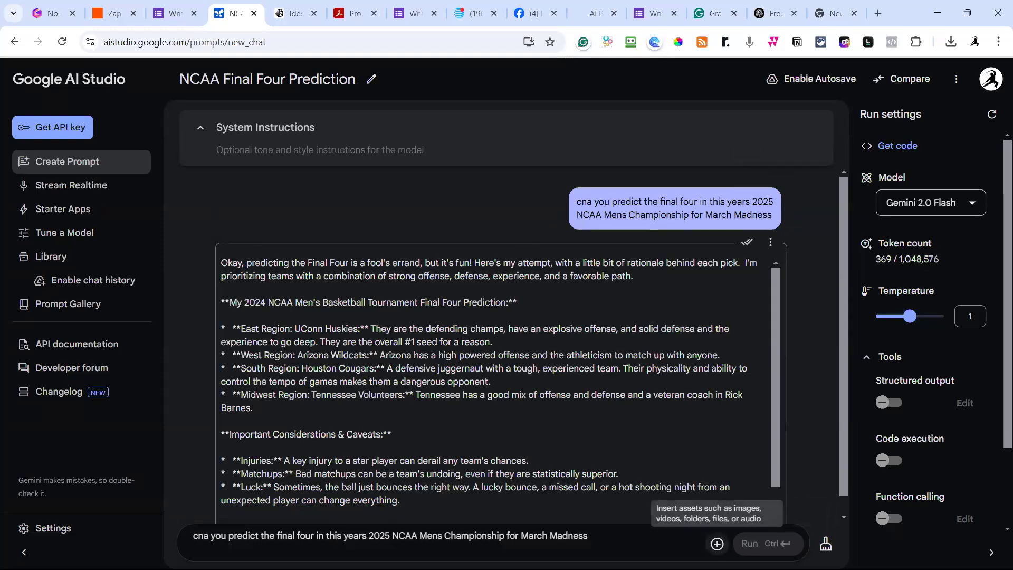
{"action": "left_click_drag", "start_coordinate": [604, 537], "coordinate": [156, 519]}
{"action": "key", "text": "ctrl+c"}
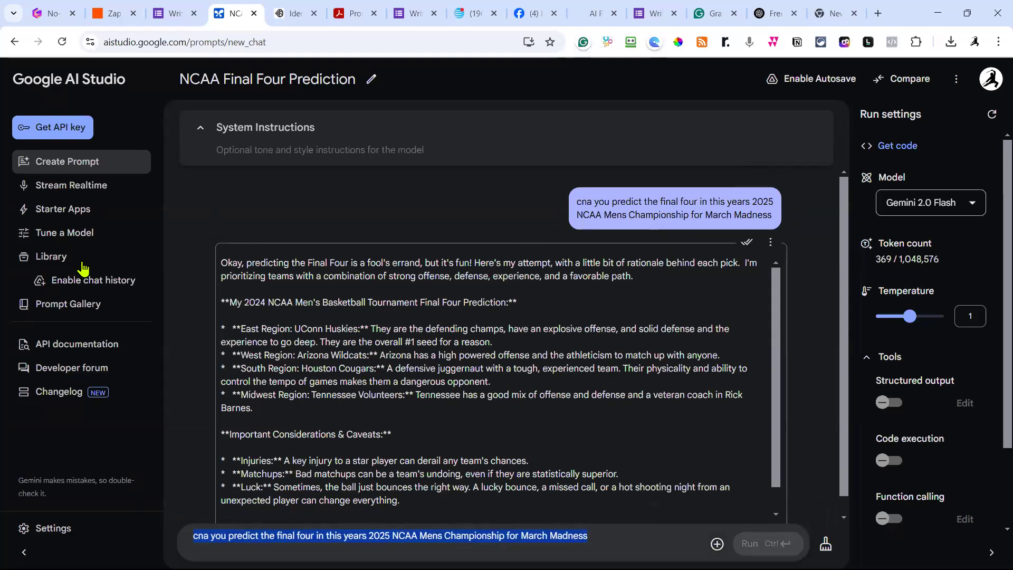
Paste the 2025 Final Four question into a fresh prompt and run it.
{"action": "left_click", "coordinate": [78, 166]}
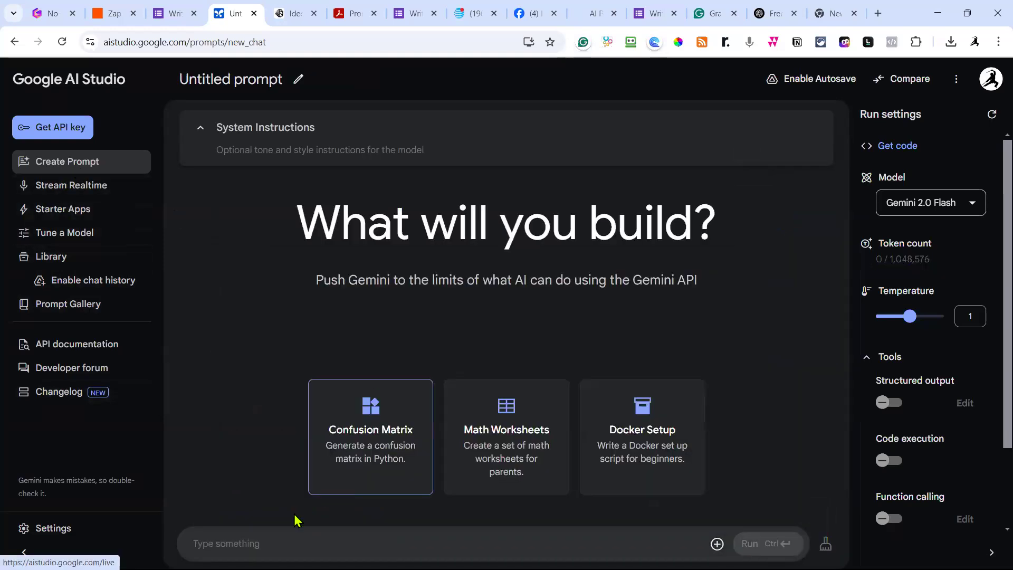
{"action": "key", "text": "ctrl+v"}
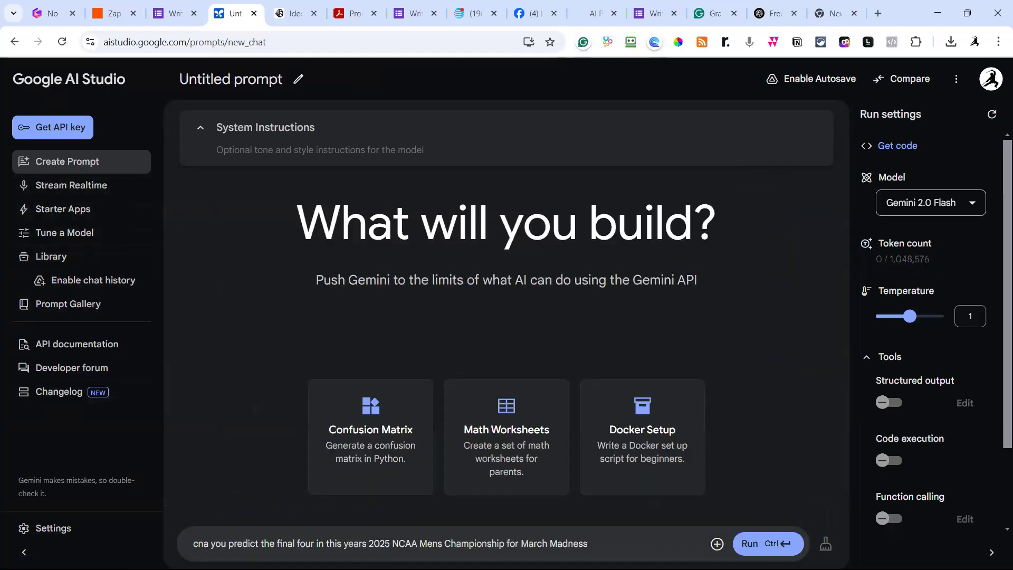
{"action": "left_click", "coordinate": [755, 544]}
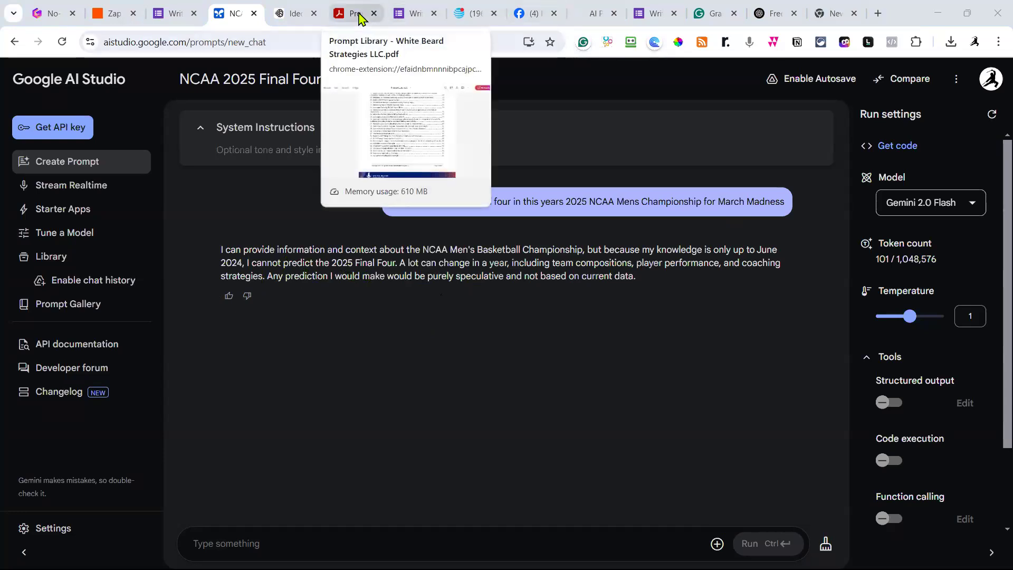
Search the Prompt Library PDF for 'travel', finding 10 matches starting on page 17.
{"action": "left_click", "coordinate": [359, 18]}
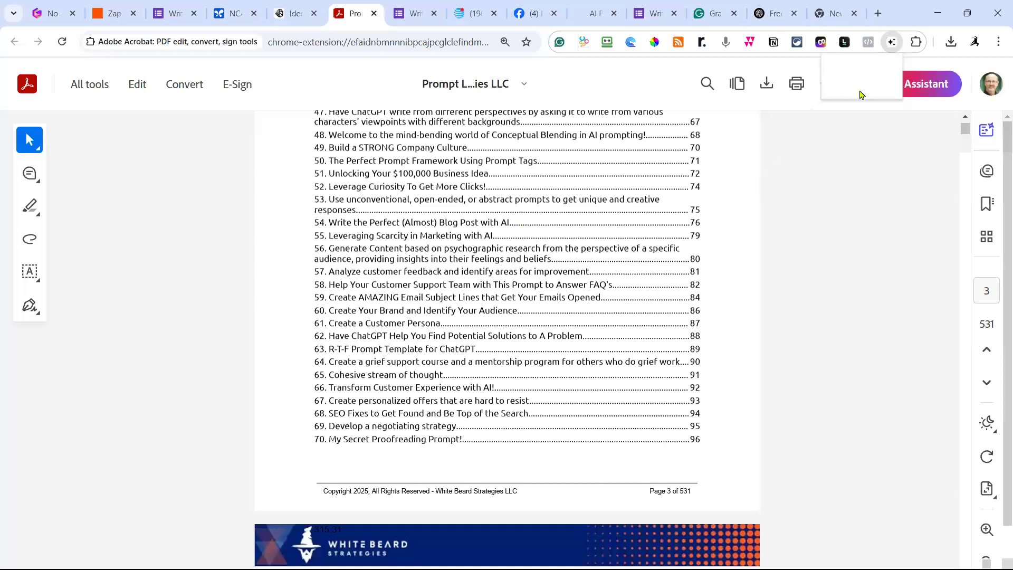
{"action": "key", "text": "ctrl+f"}
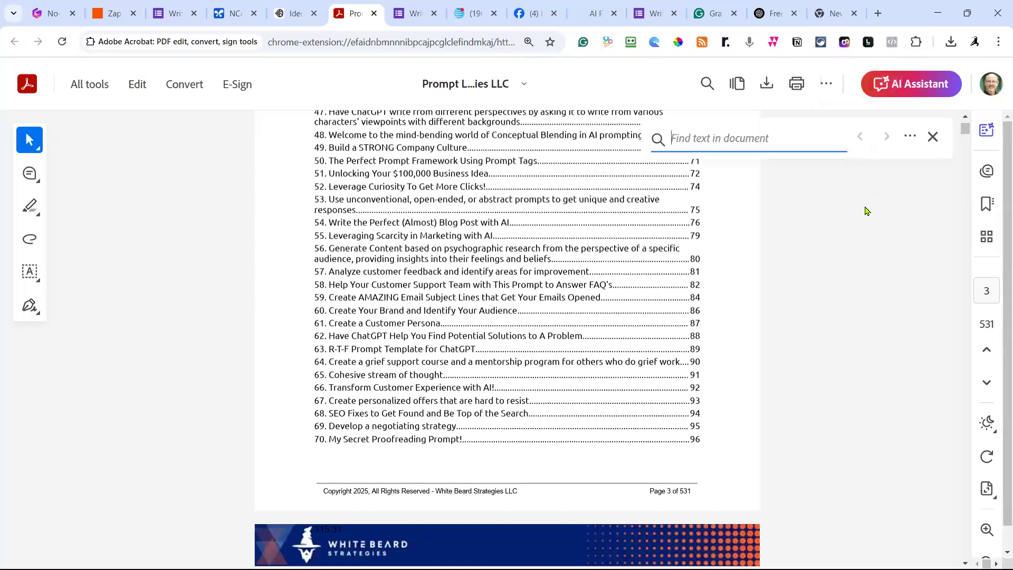
{"action": "type", "text": "travel"}
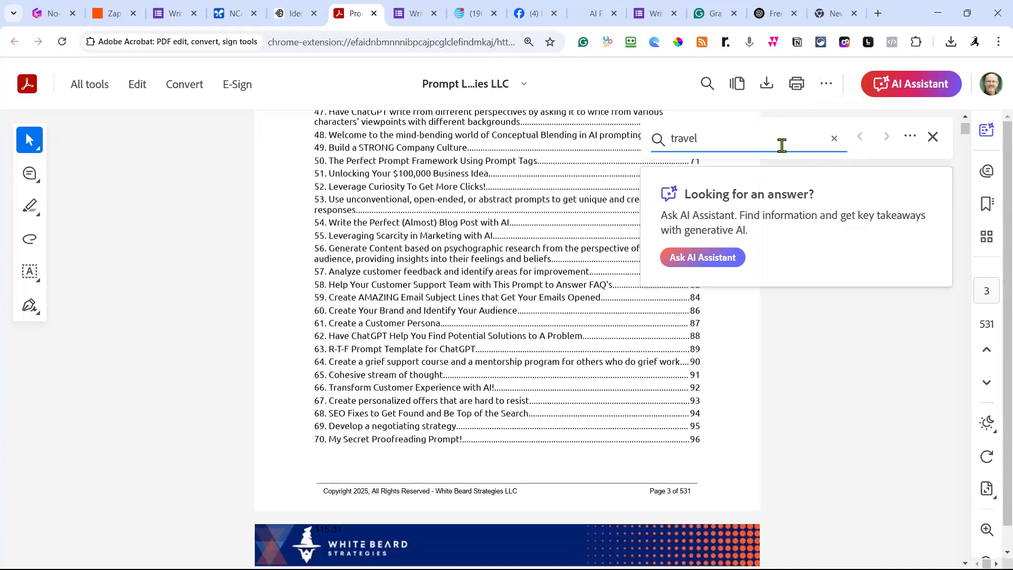
{"action": "left_click", "coordinate": [826, 326]}
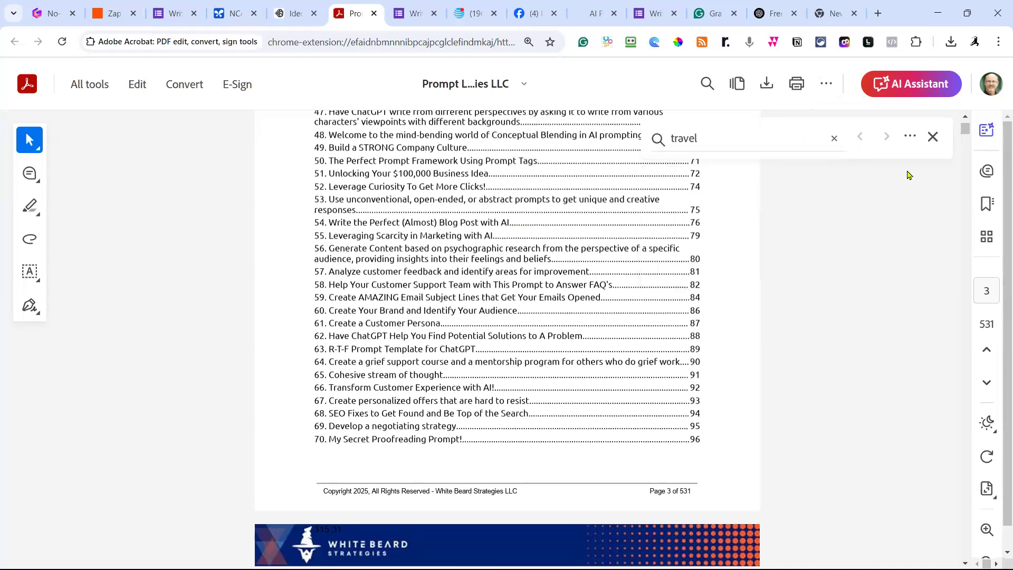
{"action": "left_click", "coordinate": [933, 138]}
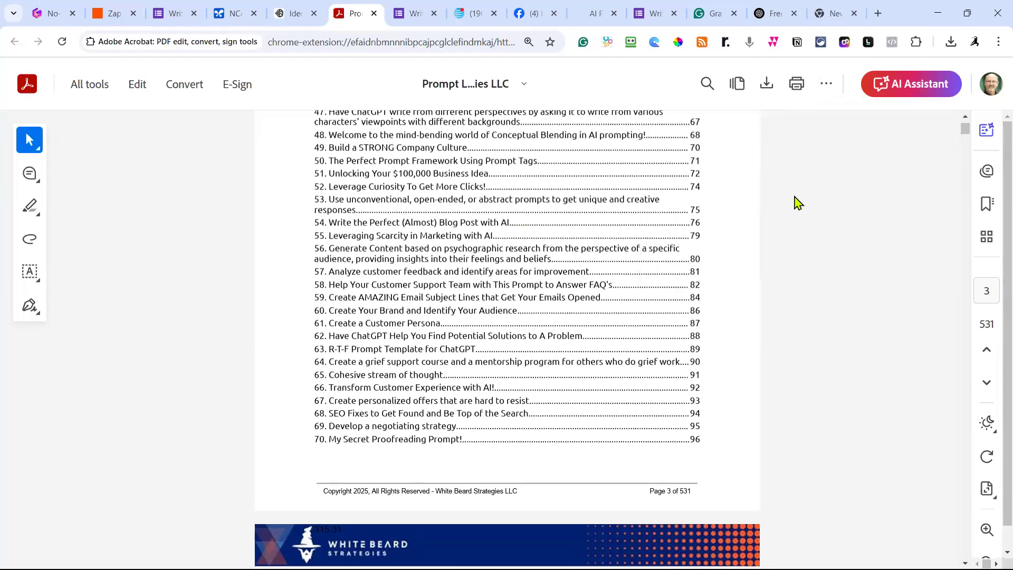
{"action": "key", "text": "ctrl+f"}
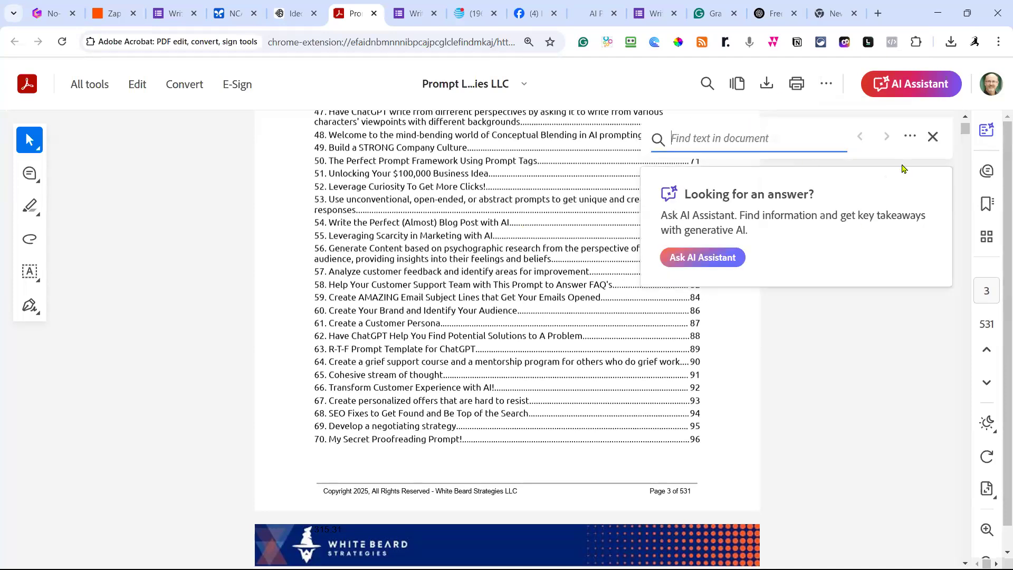
{"action": "left_click", "coordinate": [932, 137]}
{"action": "left_click", "coordinate": [708, 85]}
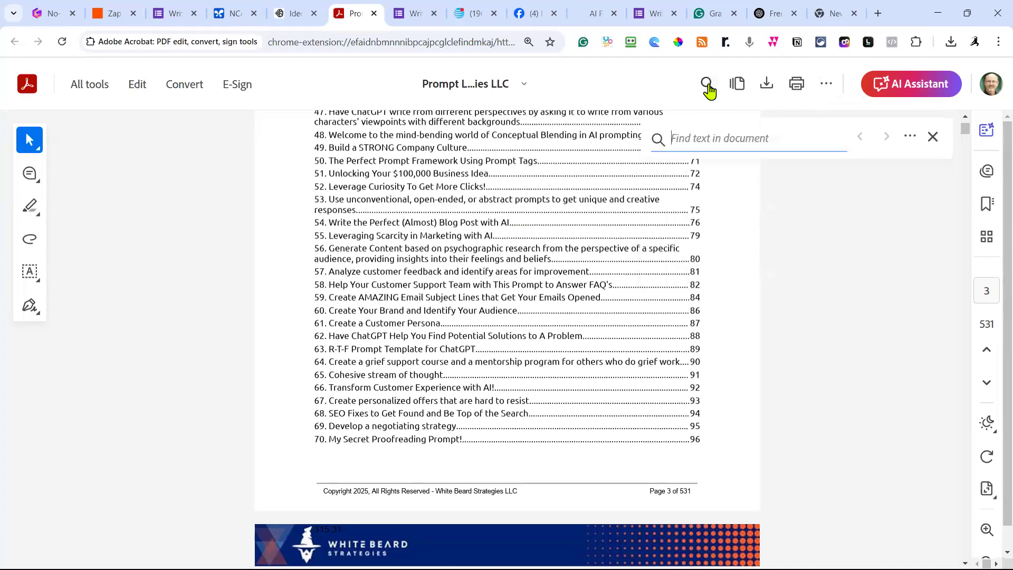
{"action": "type", "text": "travel"}
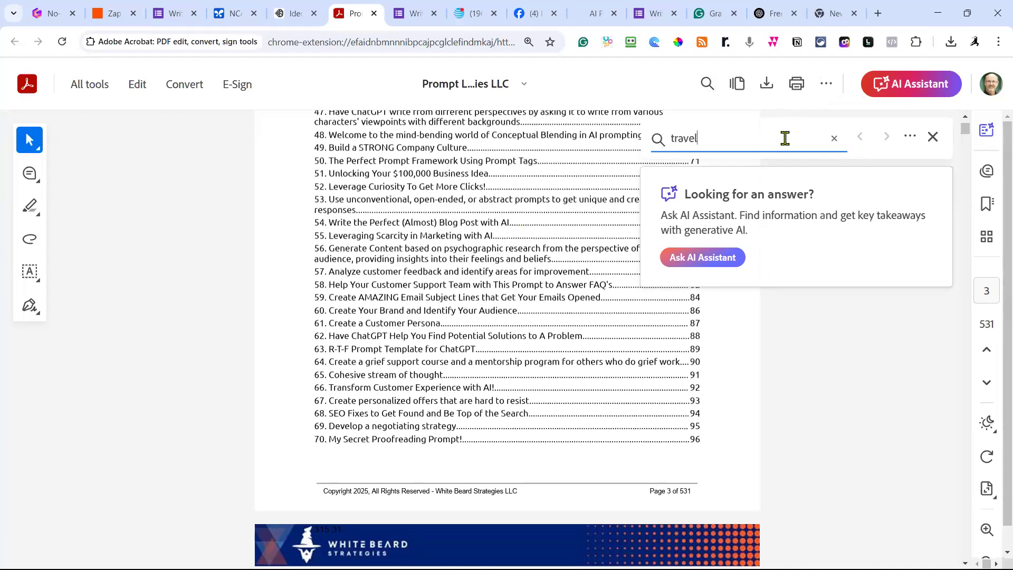
{"action": "key", "text": "Return"}
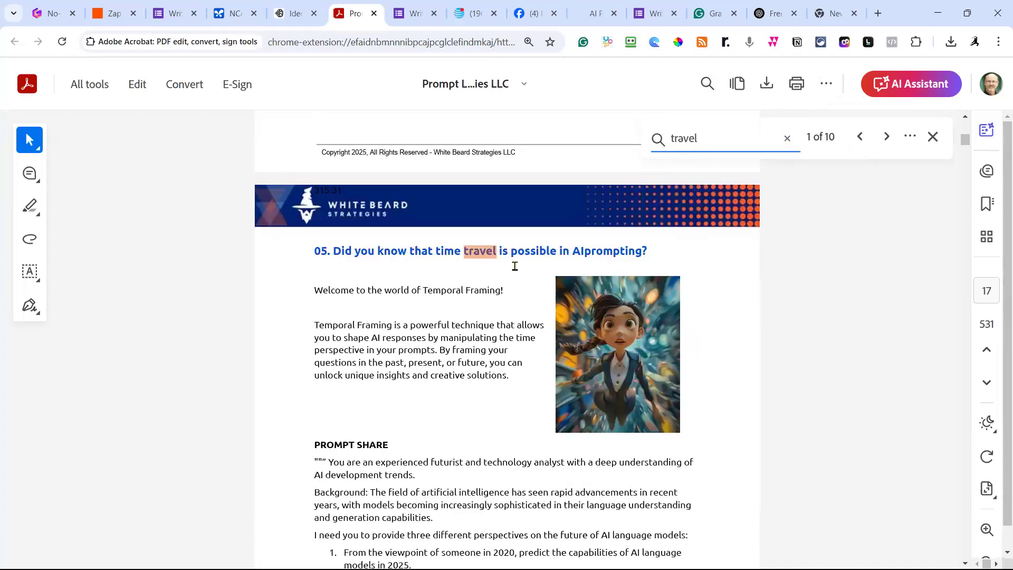
Step through the 'travel' hits up to match 10 of 10, the contents entry 05 on page 2.
{"action": "left_click", "coordinate": [886, 138]}
{"action": "left_click", "coordinate": [886, 138]}
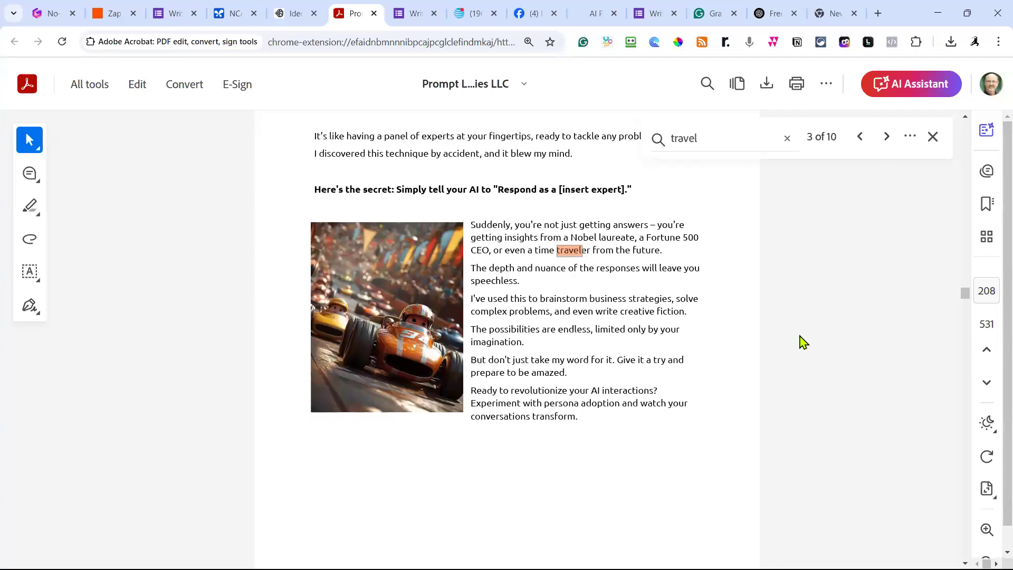
{"action": "scroll", "coordinate": [801, 342], "scroll_direction": "up", "scroll_amount": 3}
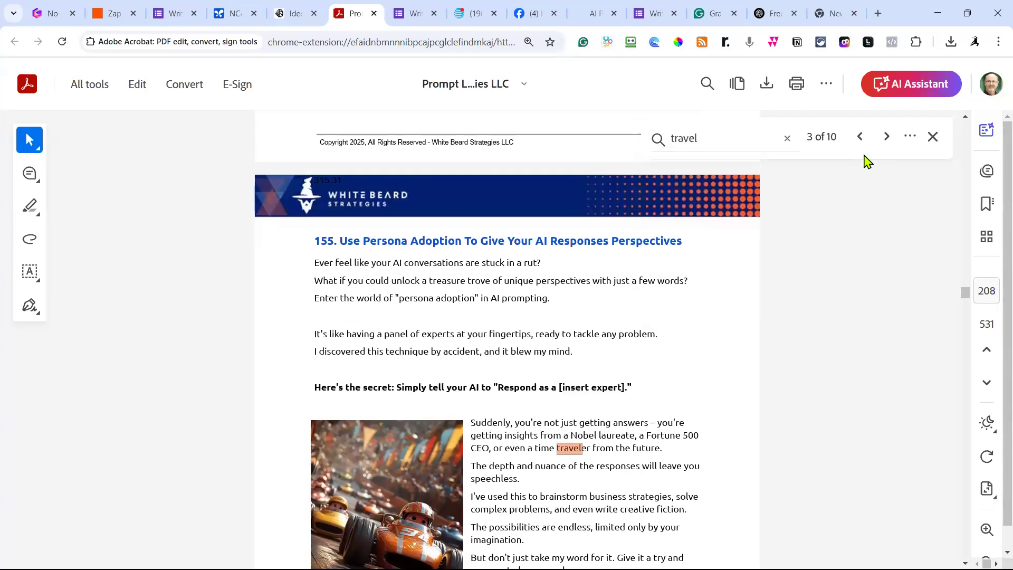
{"action": "left_click", "coordinate": [887, 138]}
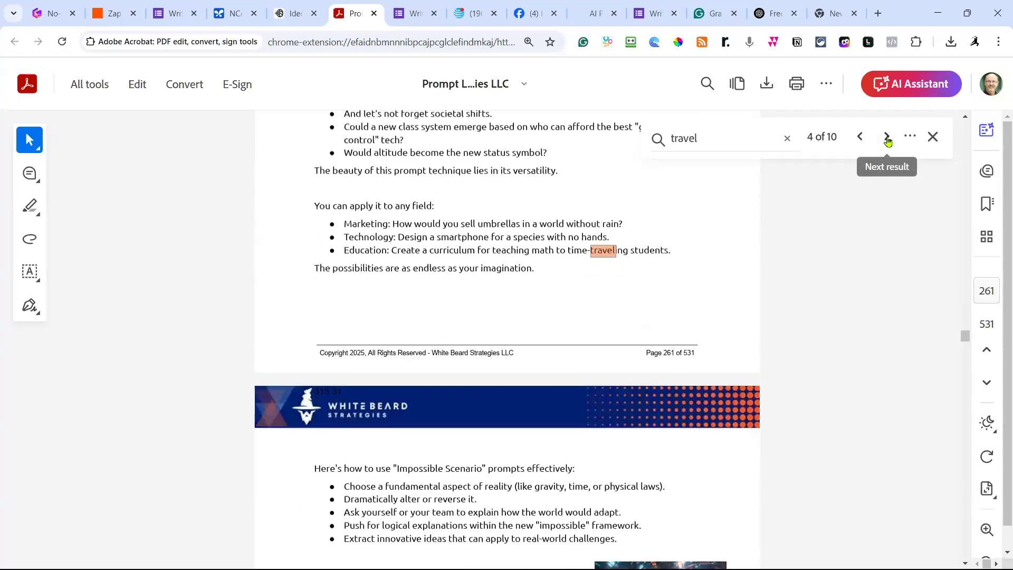
{"action": "scroll", "coordinate": [825, 293], "scroll_direction": "up", "scroll_amount": 3}
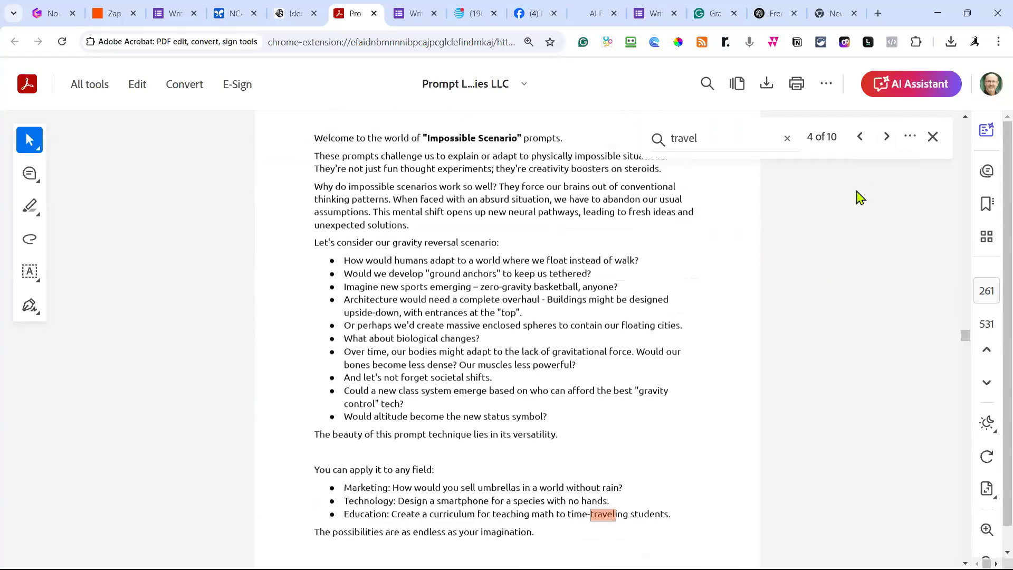
{"action": "scroll", "coordinate": [918, 307], "scroll_direction": "up", "scroll_amount": 3}
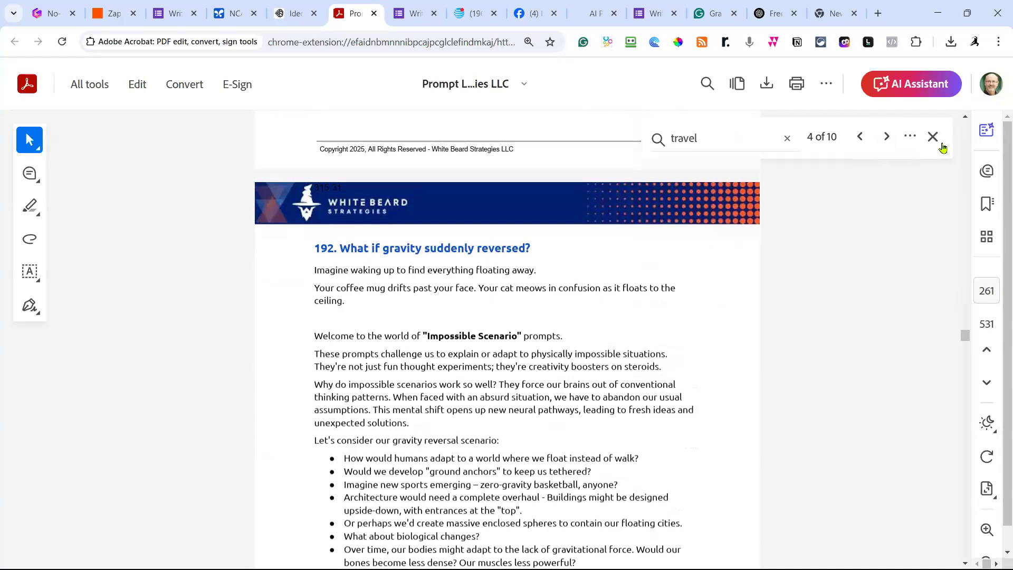
{"action": "left_click", "coordinate": [887, 138]}
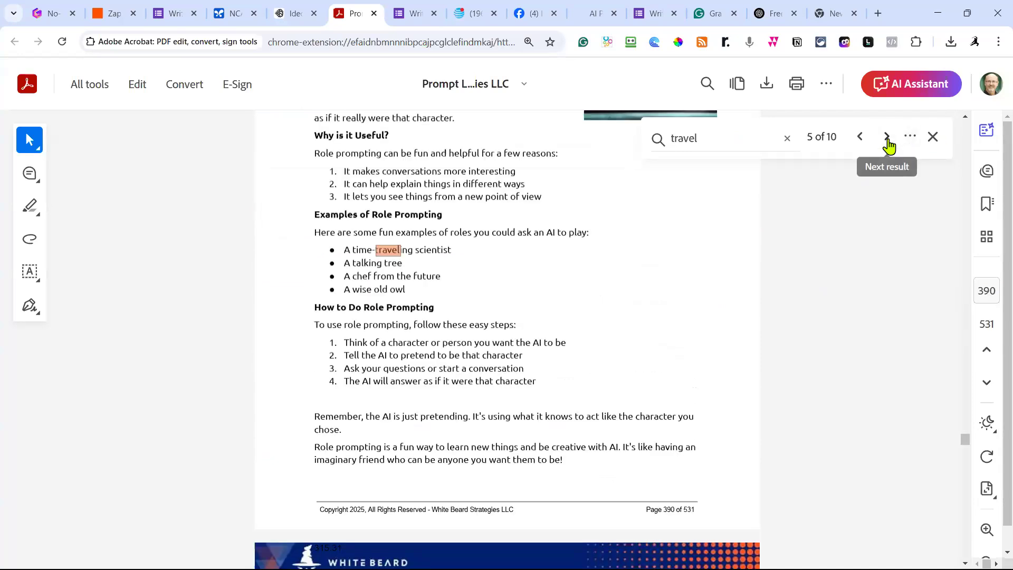
{"action": "left_click", "coordinate": [888, 139]}
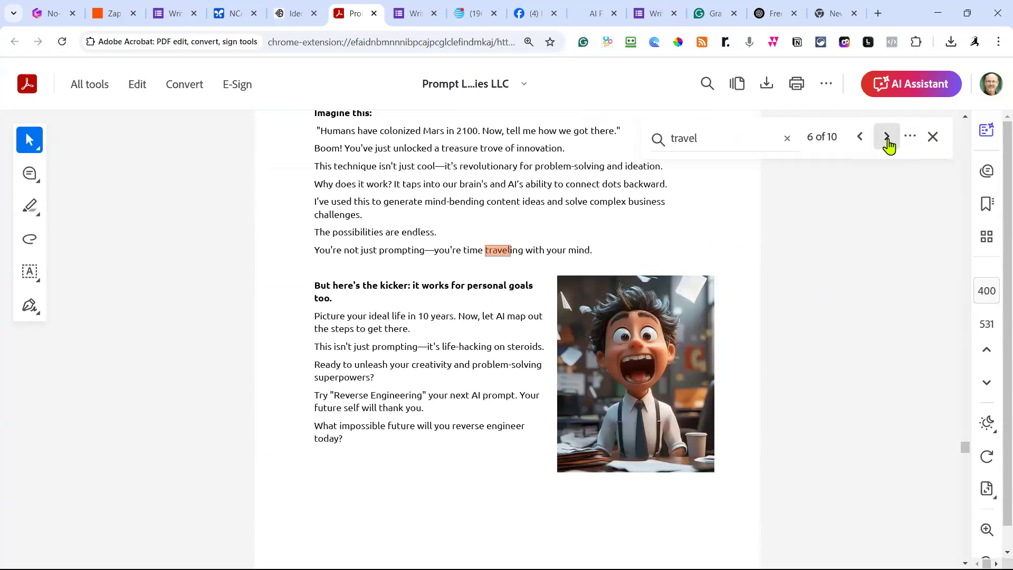
{"action": "left_click", "coordinate": [887, 138]}
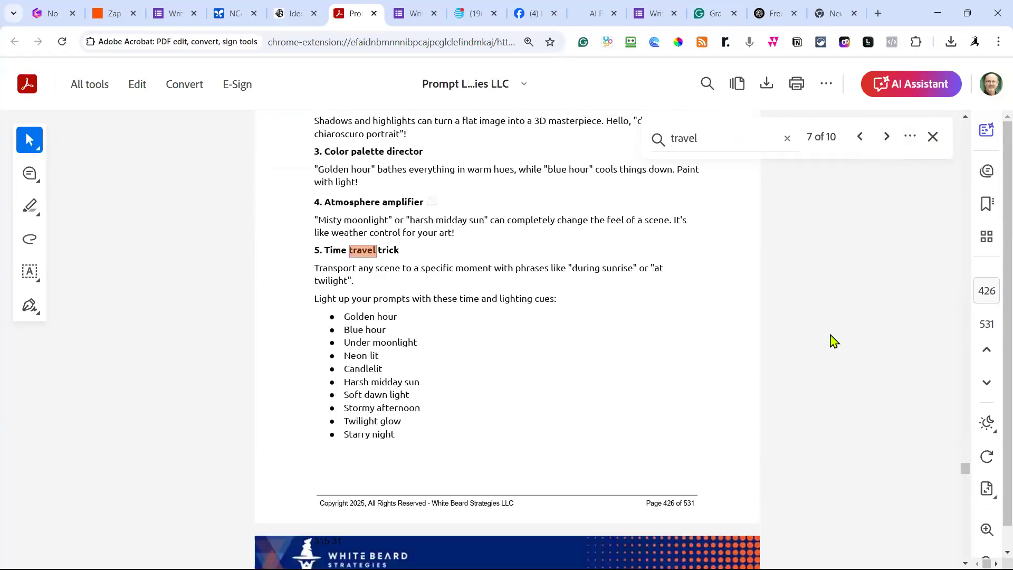
{"action": "scroll", "coordinate": [823, 338], "scroll_direction": "up", "scroll_amount": 5}
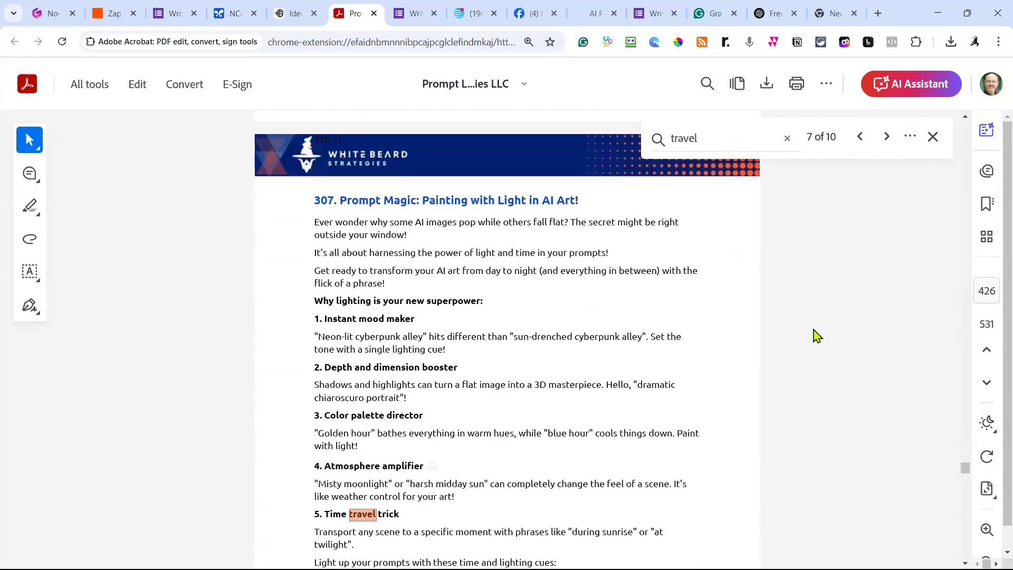
{"action": "left_click", "coordinate": [887, 138]}
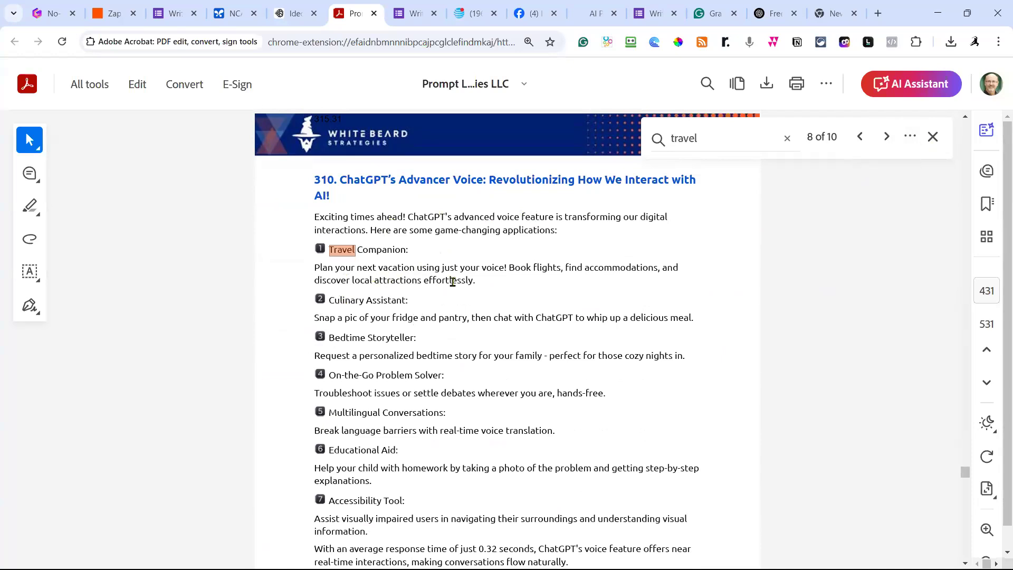
{"action": "left_click", "coordinate": [888, 138]}
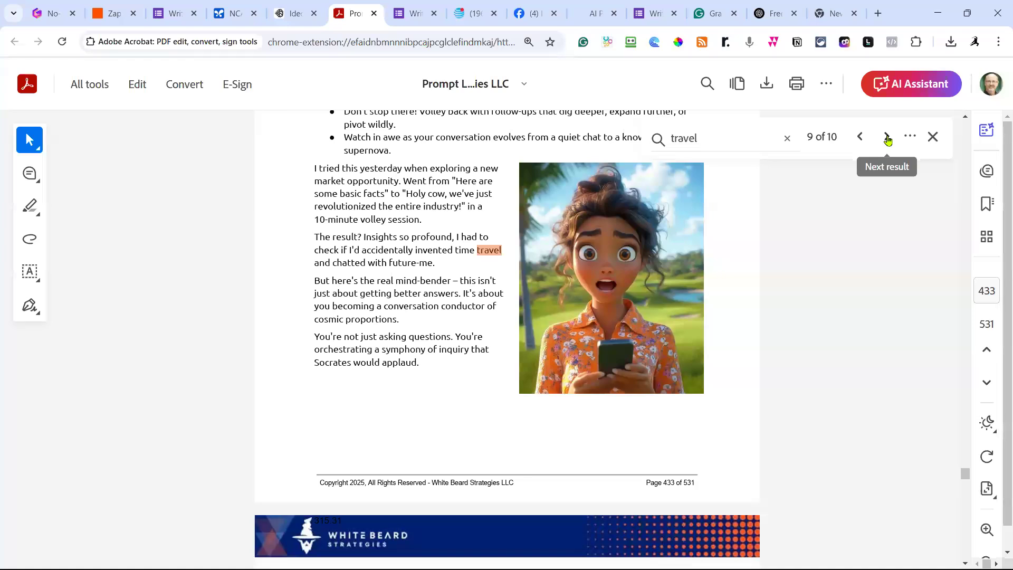
{"action": "scroll", "coordinate": [848, 336], "scroll_direction": "up", "scroll_amount": 2}
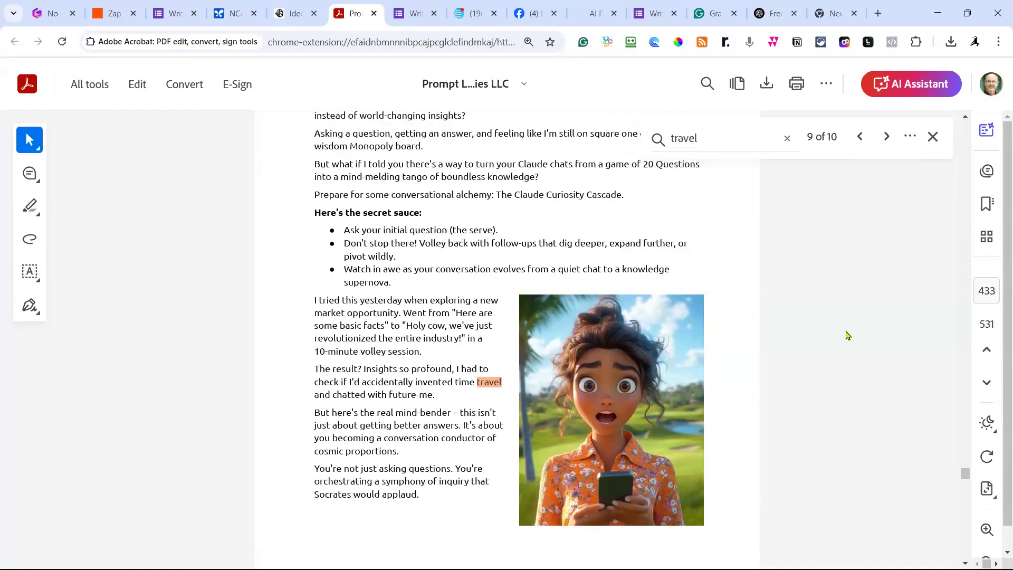
{"action": "scroll", "coordinate": [848, 336], "scroll_direction": "up", "scroll_amount": 3}
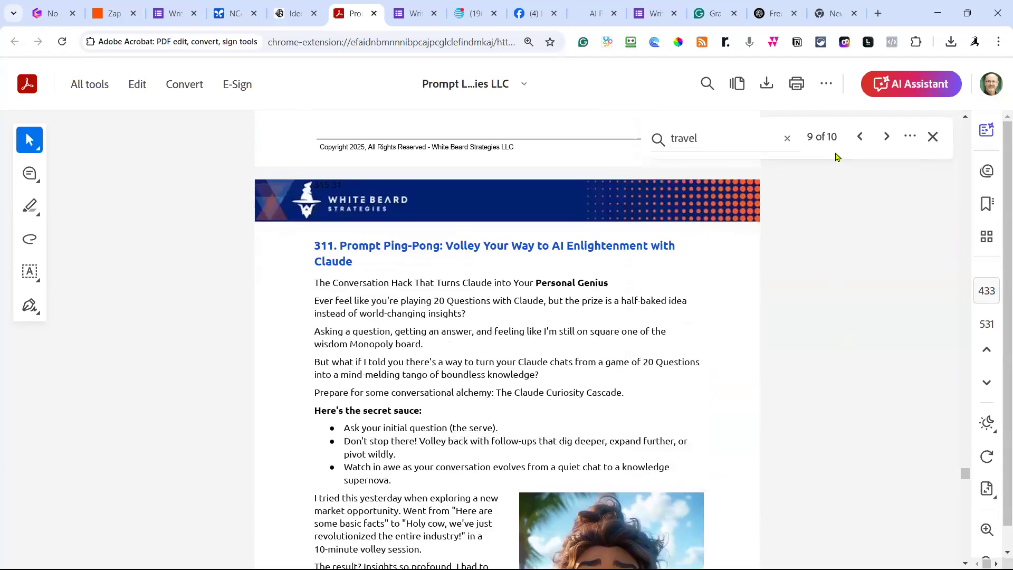
{"action": "left_click", "coordinate": [886, 138]}
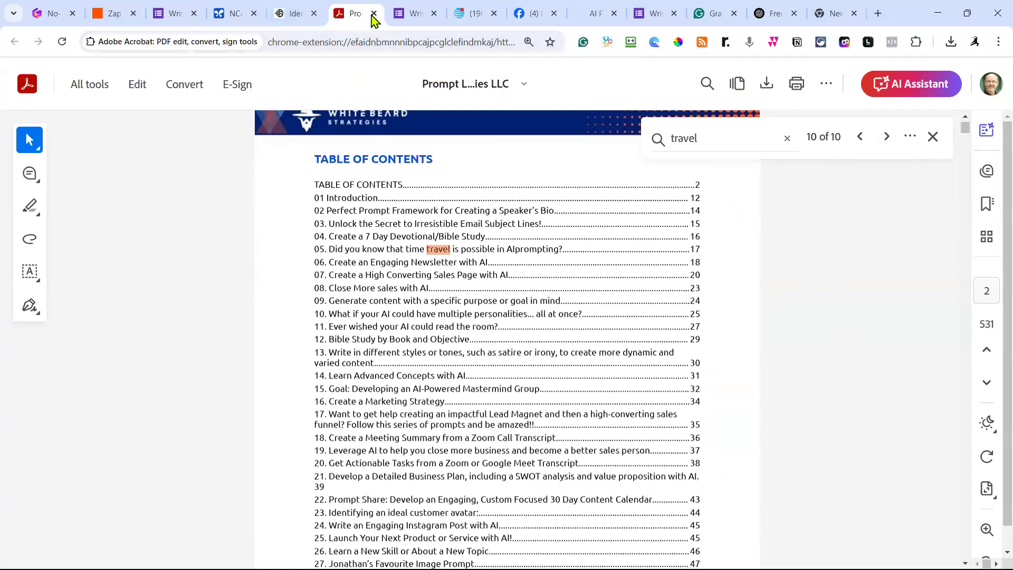
Write a new prompt casting Gemini as a world-travelled expert blogger, asking for a prompt taking a [country].
{"action": "left_click", "coordinate": [235, 13]}
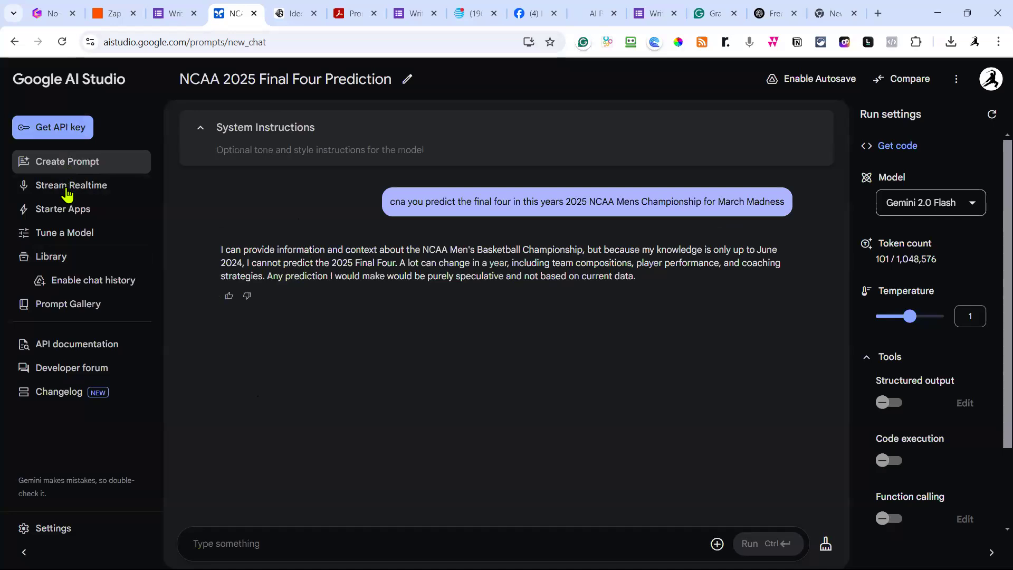
{"action": "left_click", "coordinate": [74, 164]}
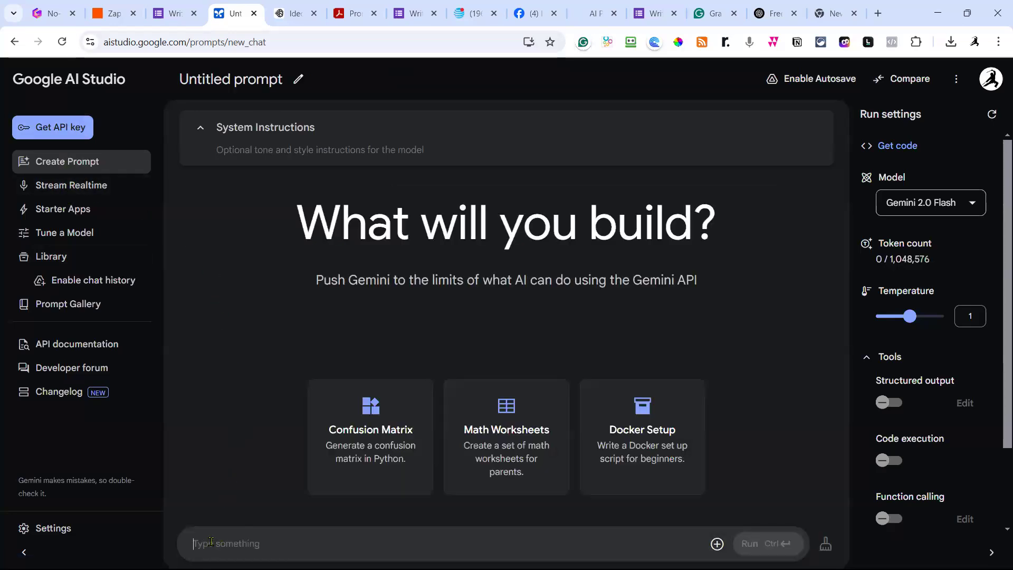
{"action": "type", "text": "You are an "}
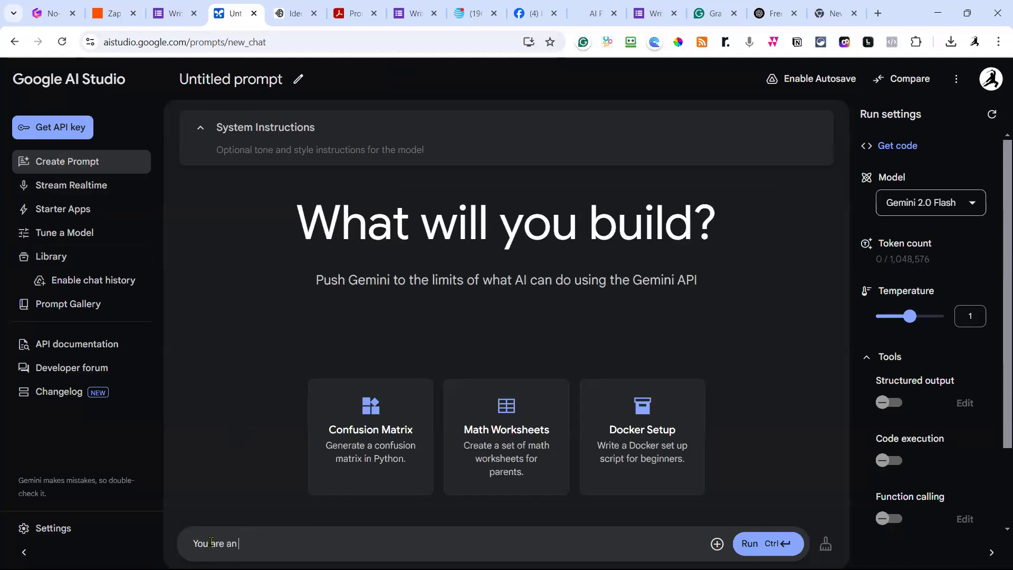
{"action": "type", "text": "expert travel blogger that"}
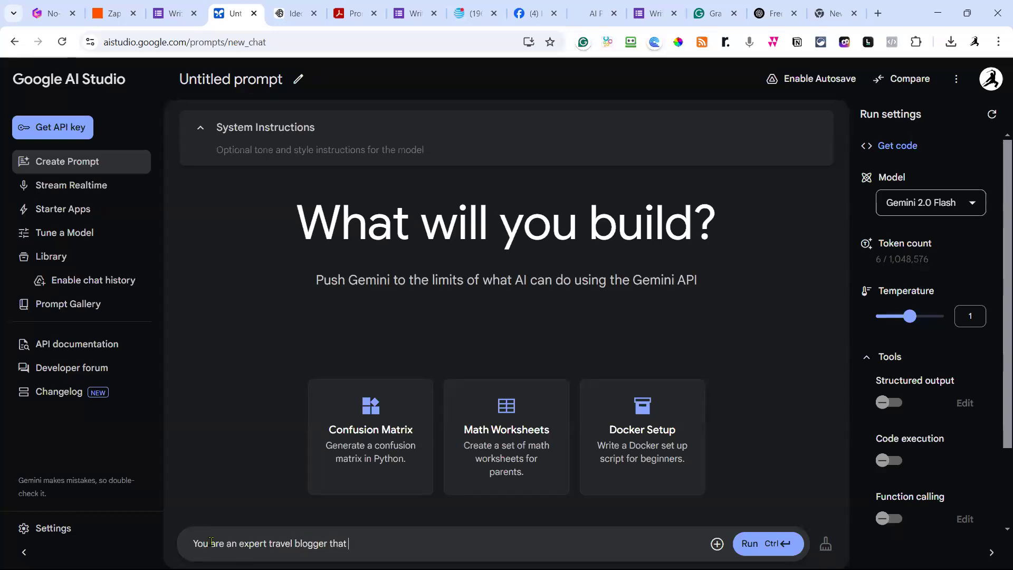
{"action": "type", "text": " has visited all over the world, and found t"}
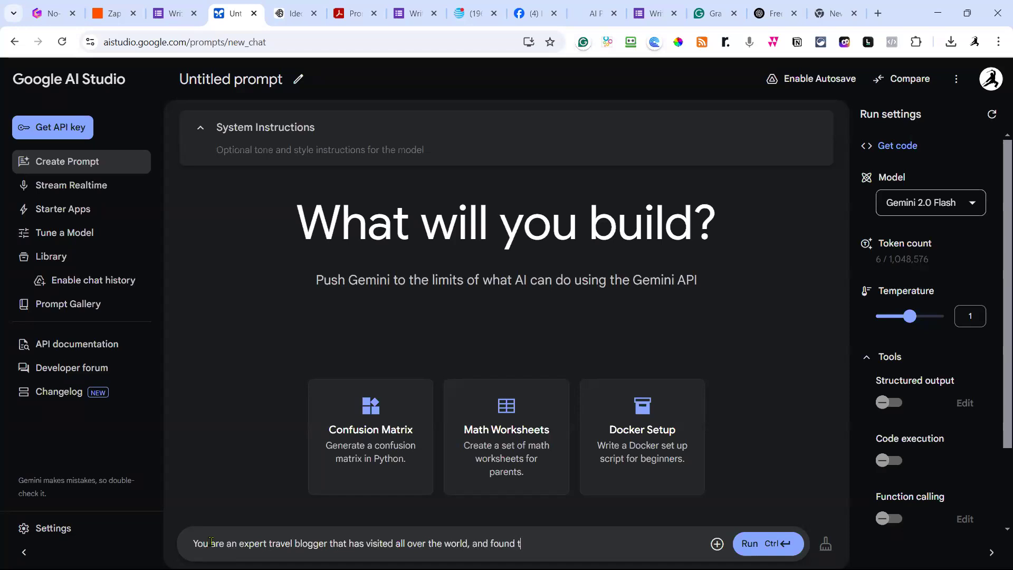
{"action": "type", "text": "he best spots to visit that"}
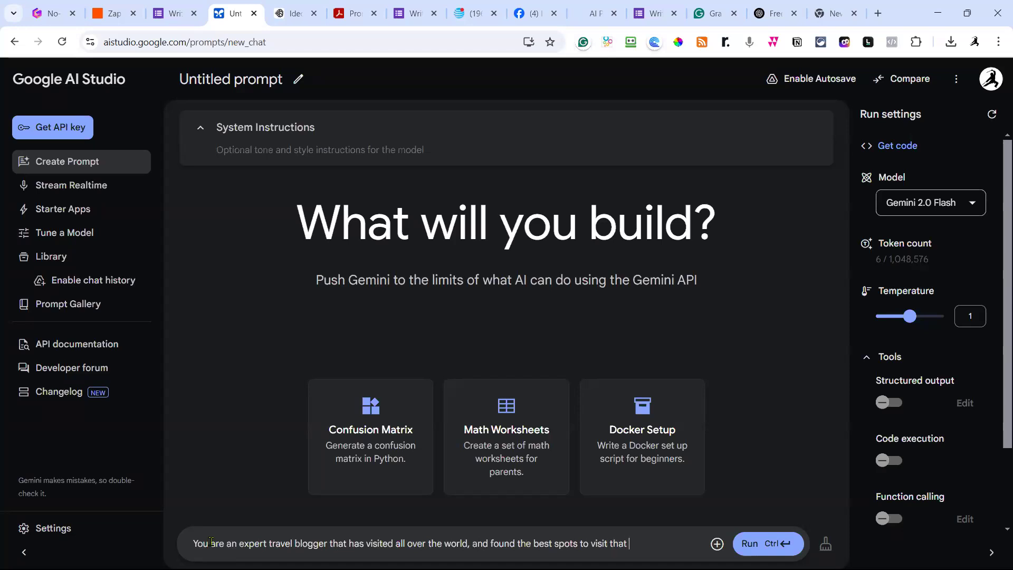
{"action": "type", "text": " are off the main touris"}
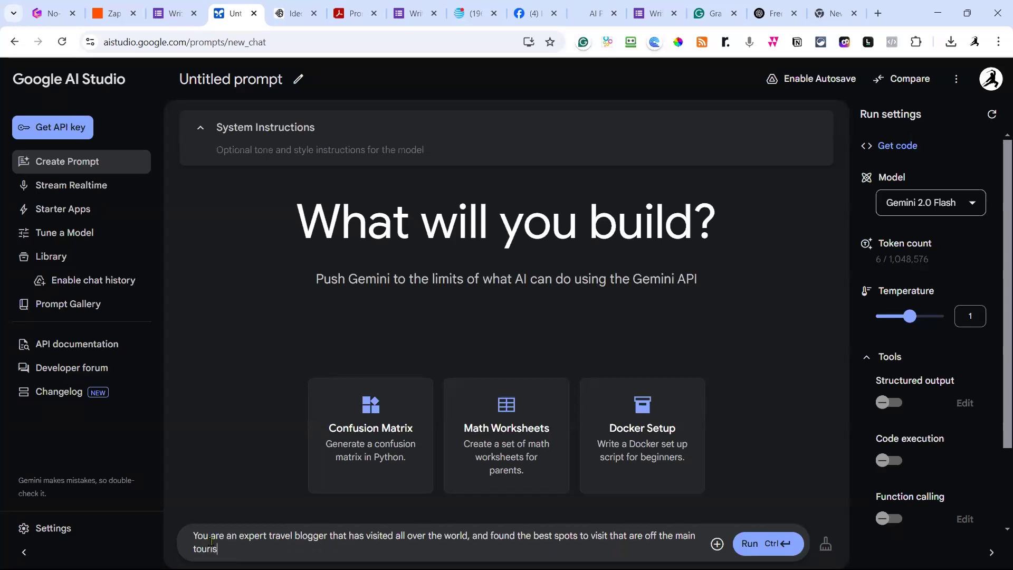
{"action": "type", "text": "t destinations"}
{"action": "type", "text": ". Wre"}
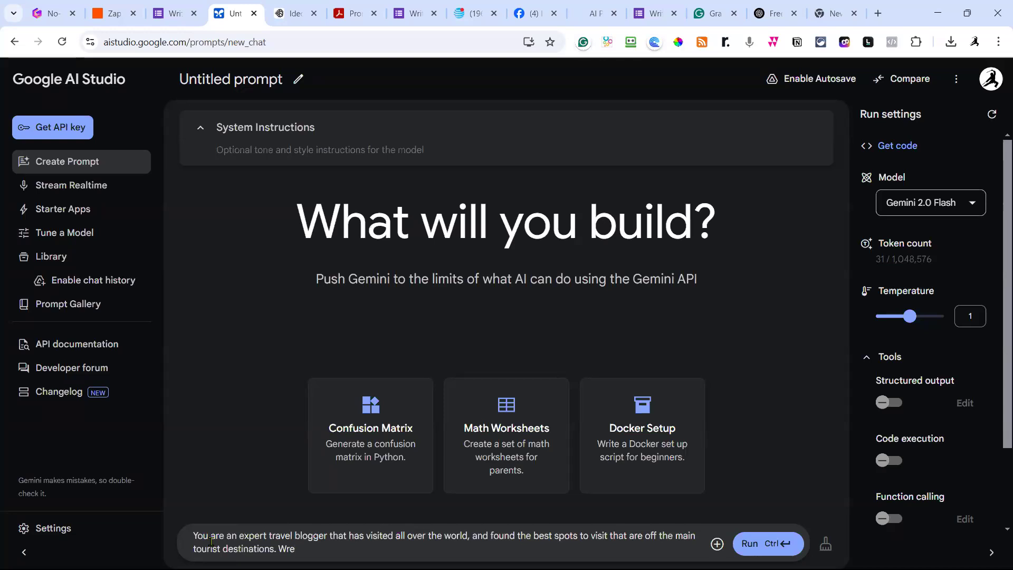
{"action": "type", "text": "ite me a prompt to use that"}
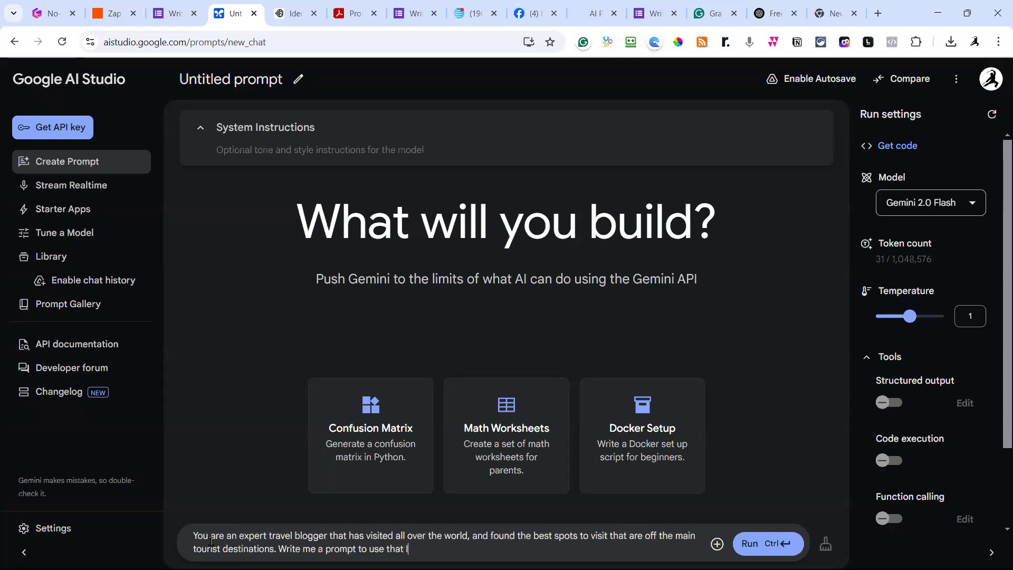
{"action": "type", "text": " I give you [country"}
Fix the placeholder to [COUNTRY] and request a detailed travel itinerary in return.
{"action": "key", "text": "BackSpace"}
{"action": "key", "text": "BackSpace"}
{"action": "key", "text": "BackSpace"}
{"action": "key", "text": "BackSpace"}
{"action": "key", "text": "BackSpace"}
{"action": "key", "text": "BackSpace"}
{"action": "key", "text": "BackSpace"}
{"action": "type", "text": "COUT"}
{"action": "key", "text": "BackSpace"}
{"action": "type", "text": "NTRY]"}
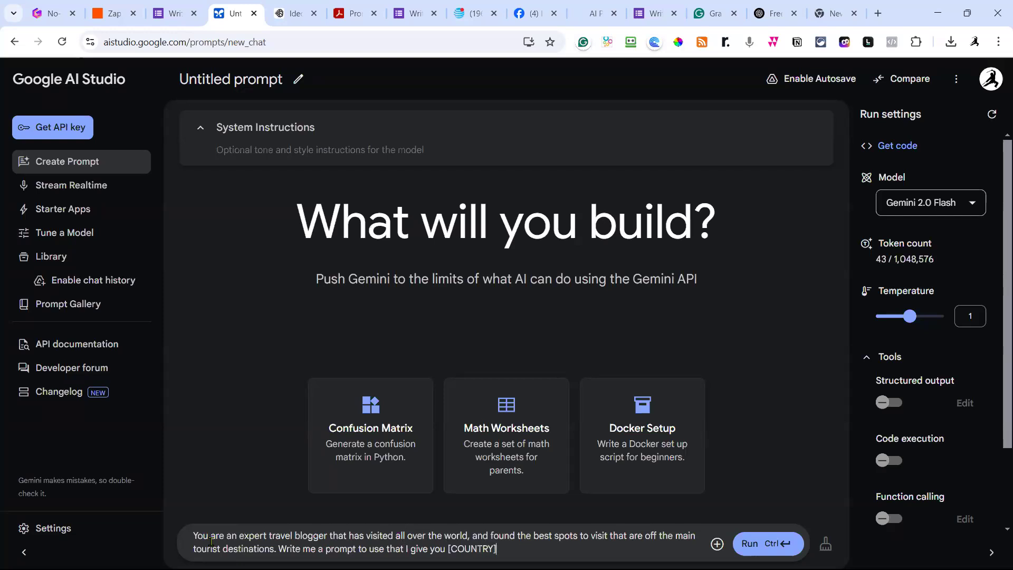
{"action": "type", "text": ". And you ret"}
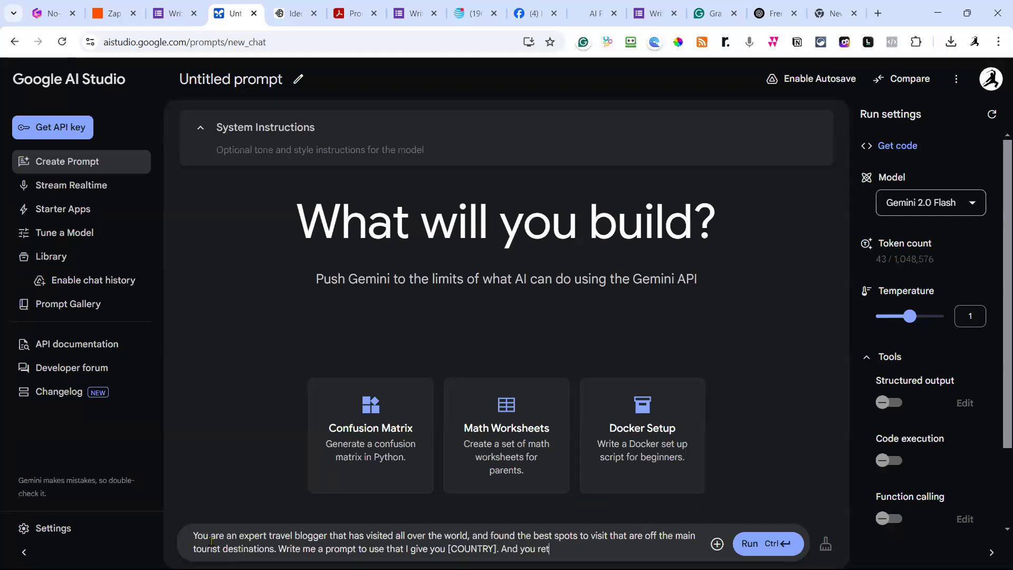
{"action": "type", "text": "urn a detailed travel iten"}
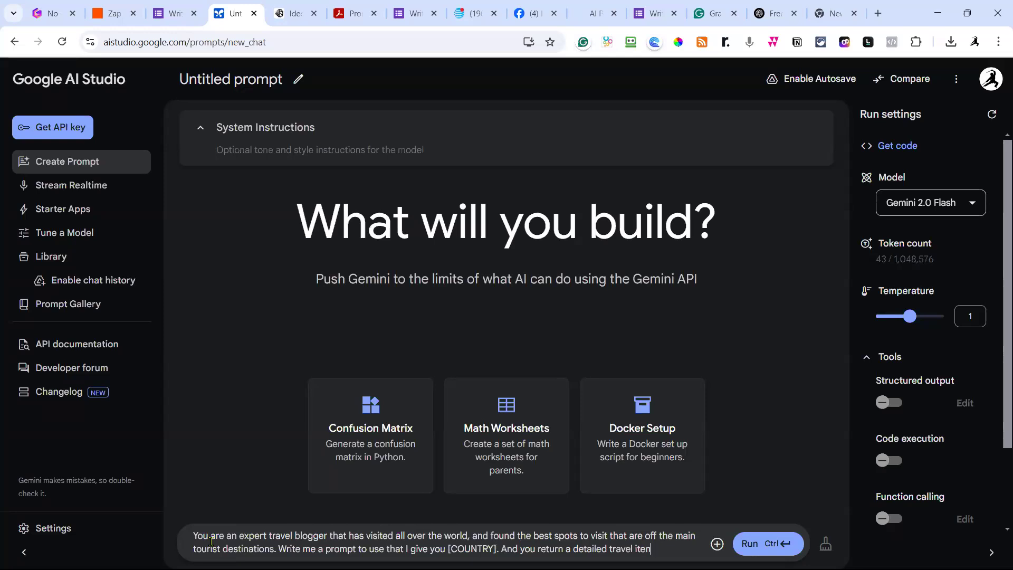
{"action": "type", "text": "iary"}
{"action": "type", "text": "for a"}
Add 'and my [AGE]' right after the [COUNTRY] placeholder.
{"action": "left_click", "coordinate": [496, 549]}
{"action": "type", "text": "and my a"}
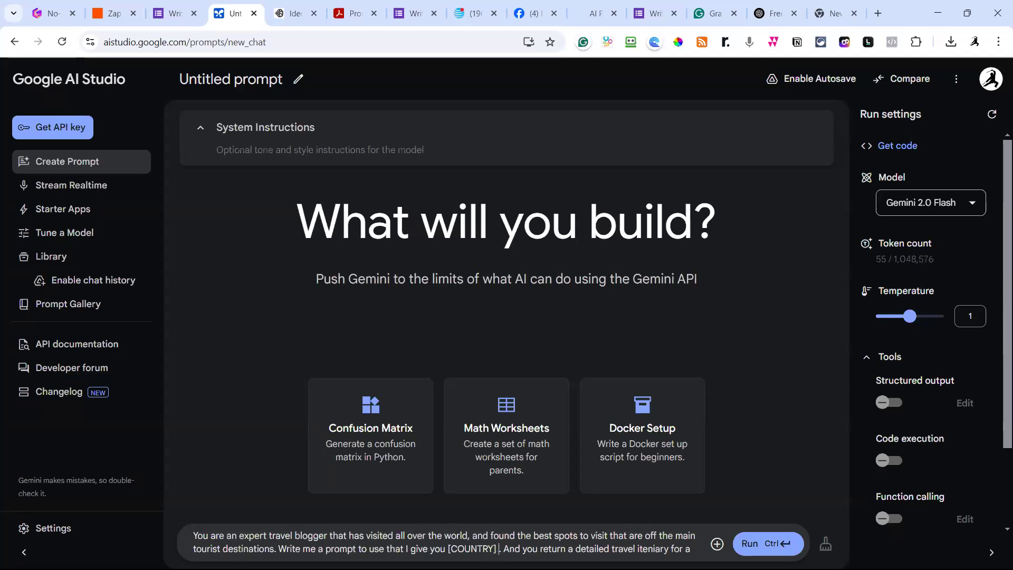
{"action": "key", "text": "BackSpace"}
{"action": "type", "text": "[age"}
{"action": "key", "text": "BackSpace"}
{"action": "key", "text": "BackSpace"}
{"action": "key", "text": "BackSpace"}
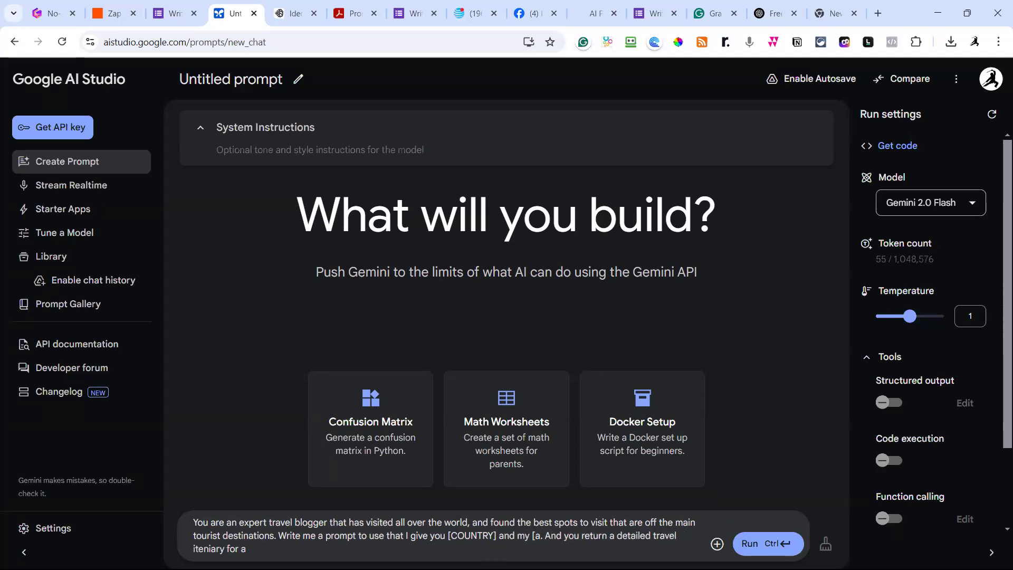
{"action": "type", "text": "AGE]"}
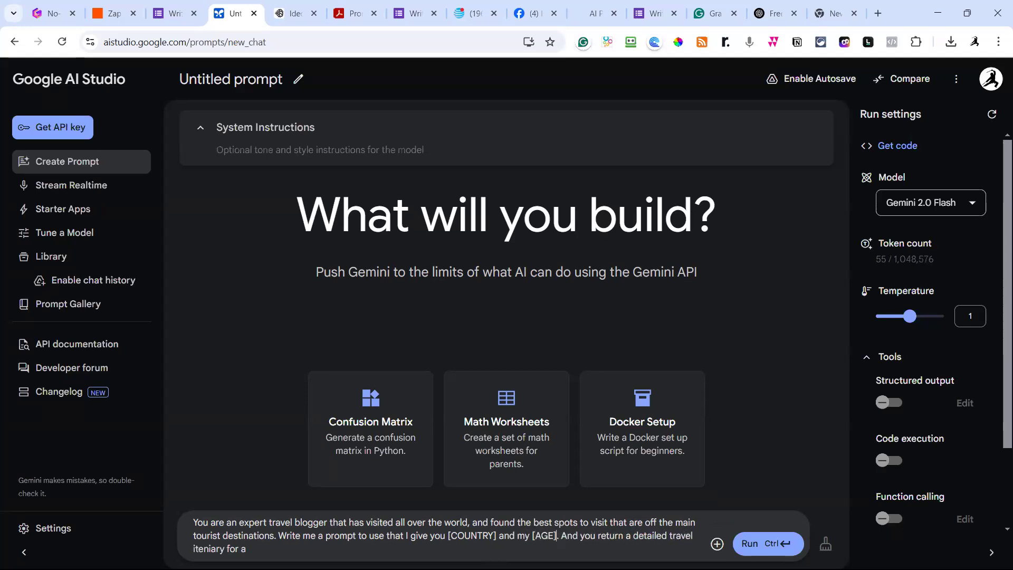
End the itinerary request with 'for ma age group.'.
{"action": "left_click", "coordinate": [258, 549]}
{"action": "type", "text": "MY AG"}
{"action": "key", "text": "BackSpace"}
{"action": "key", "text": "BackSpace"}
{"action": "key", "text": "BackSpace"}
{"action": "key", "text": "BackSpace"}
{"action": "key", "text": "BackSpace"}
{"action": "type", "text": "ma age group"}
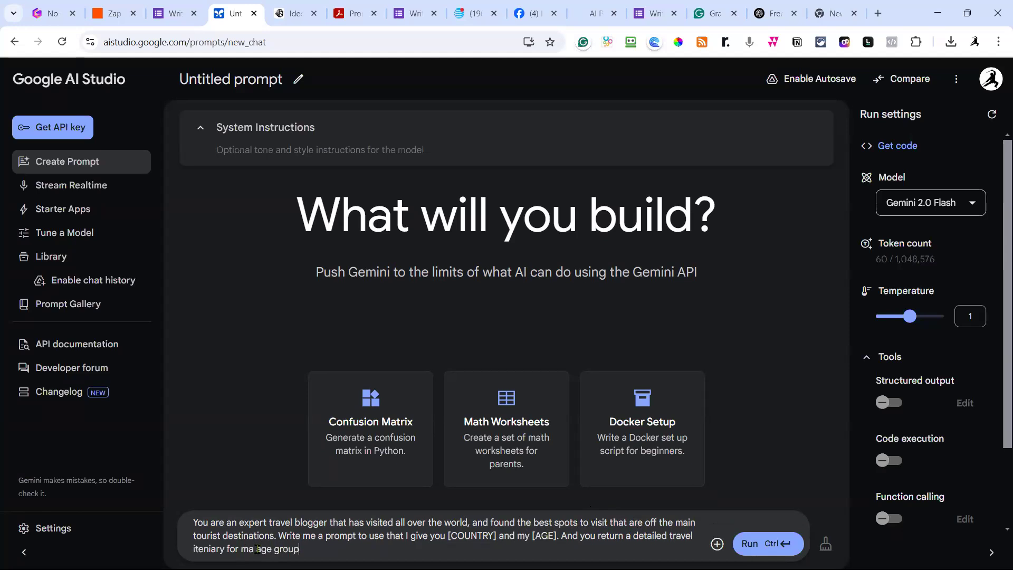
{"action": "type", "text": "."}
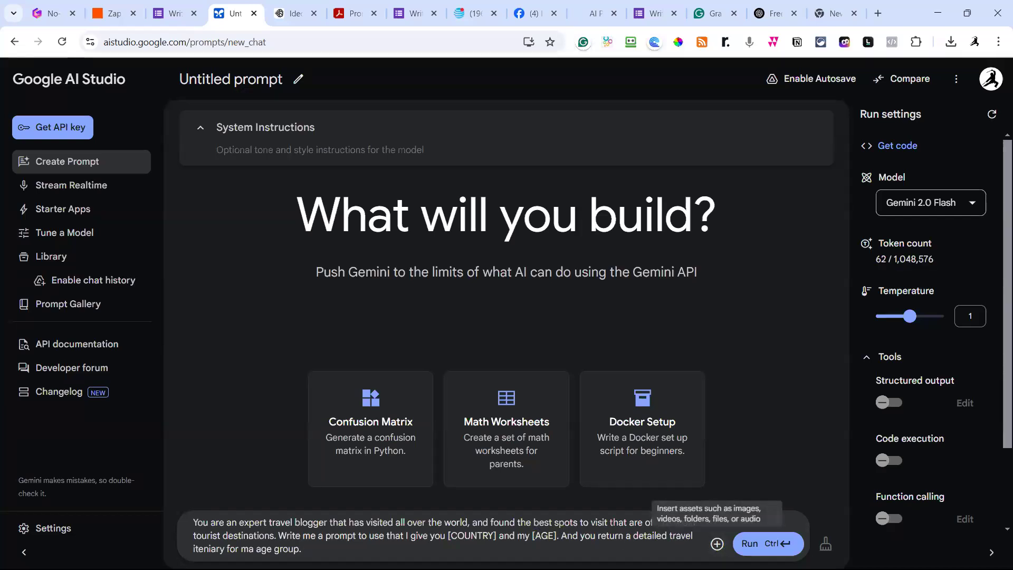
Run the prompt and review Gemini's fill-in itinerary template with [COUNTRY] and [AGE] blanks.
{"action": "left_click", "coordinate": [751, 544]}
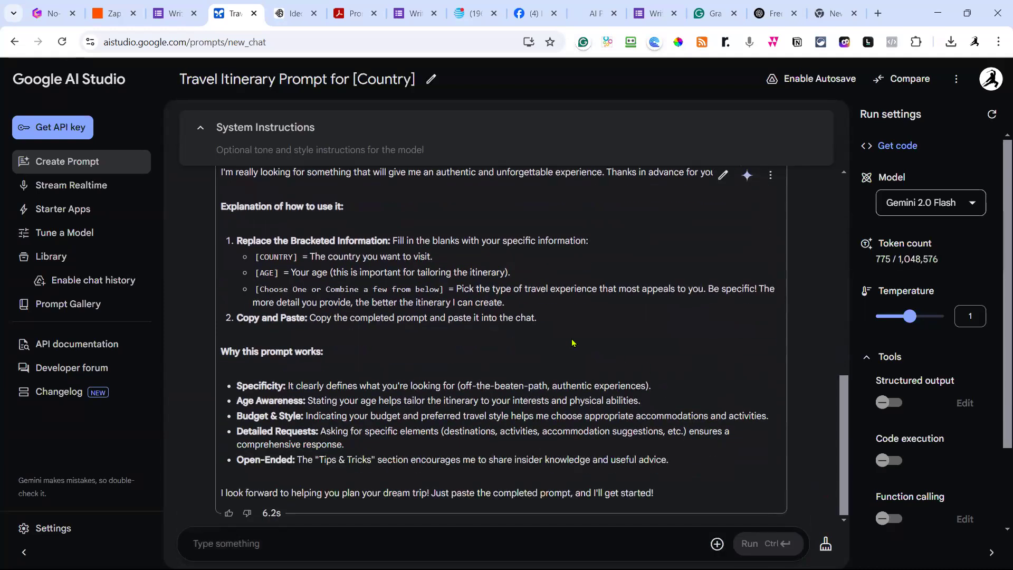
{"action": "scroll", "coordinate": [573, 343], "scroll_direction": "up", "scroll_amount": 3}
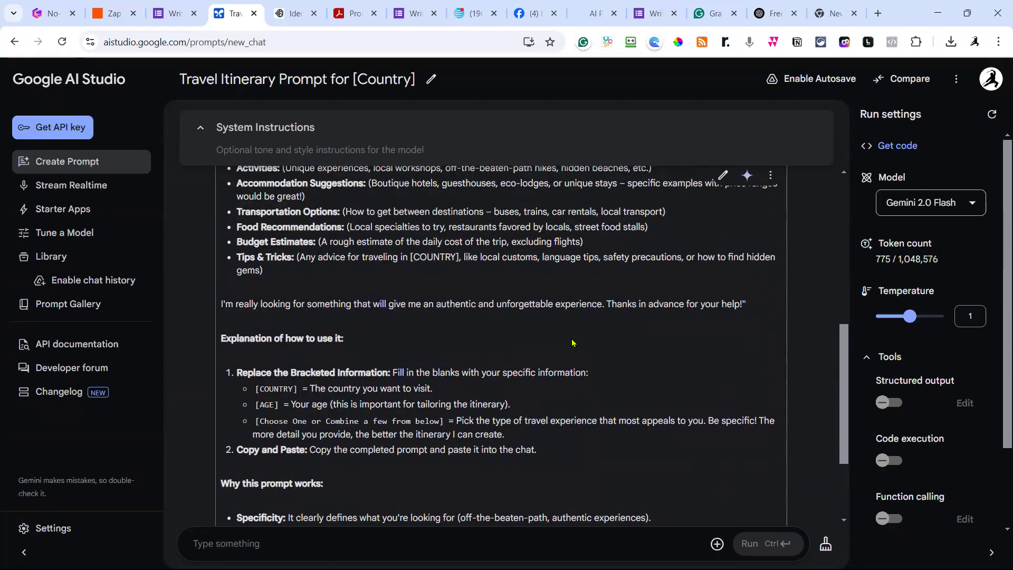
{"action": "scroll", "coordinate": [573, 343], "scroll_direction": "up", "scroll_amount": 7}
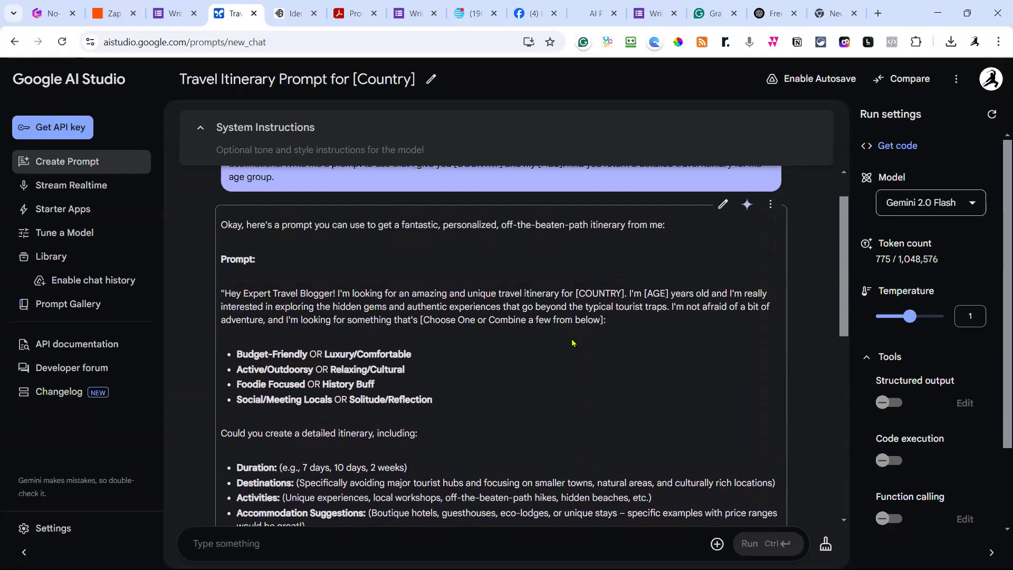
{"action": "scroll", "coordinate": [573, 343], "scroll_direction": "down", "scroll_amount": 4}
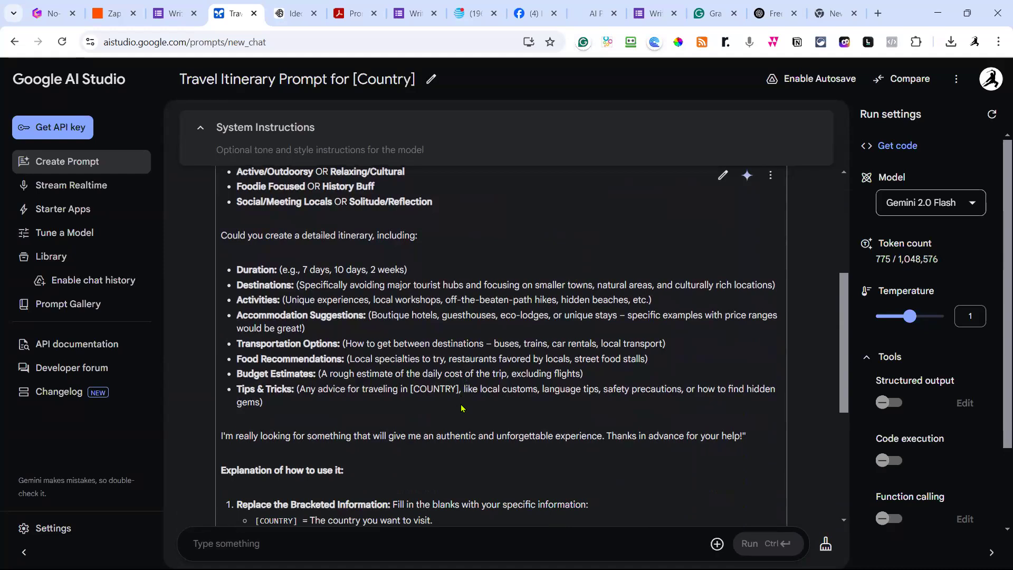
{"action": "scroll", "coordinate": [461, 408], "scroll_direction": "down", "scroll_amount": 1}
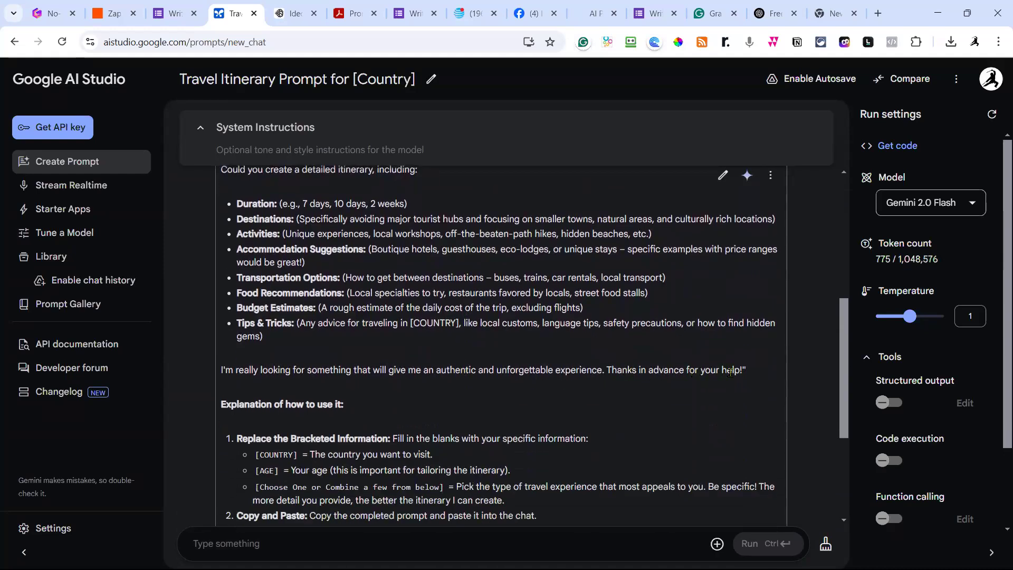
{"action": "scroll", "coordinate": [683, 400], "scroll_direction": "down", "scroll_amount": 1}
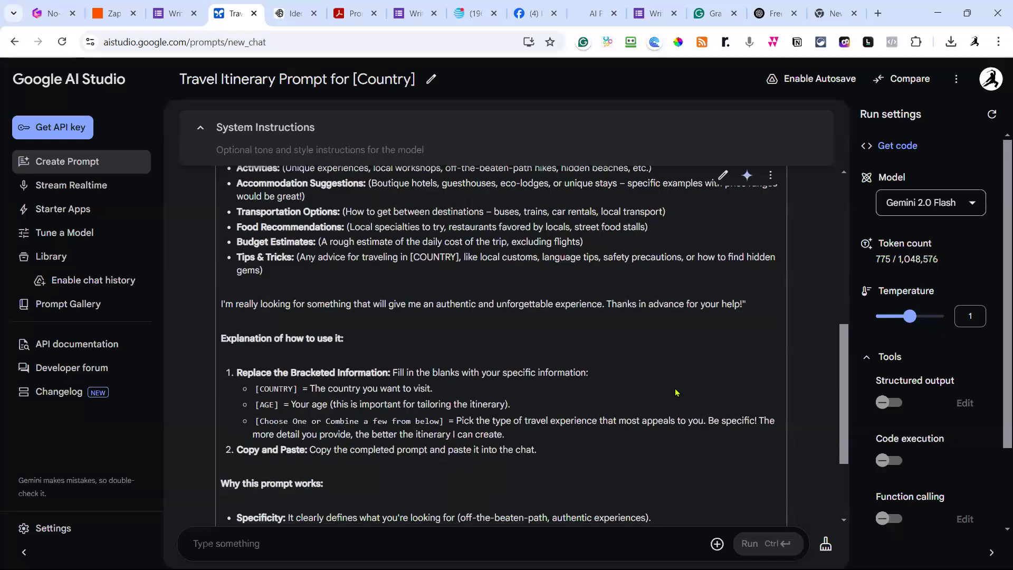
{"action": "scroll", "coordinate": [677, 392], "scroll_direction": "up", "scroll_amount": 4}
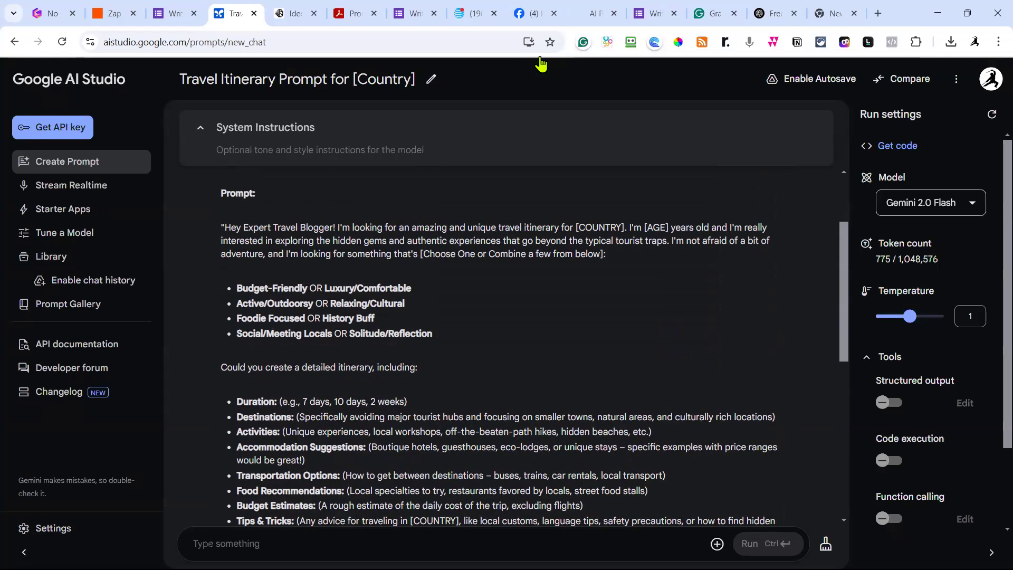
Create a new blank form from the Google Forms home page.
{"action": "left_click", "coordinate": [178, 14]}
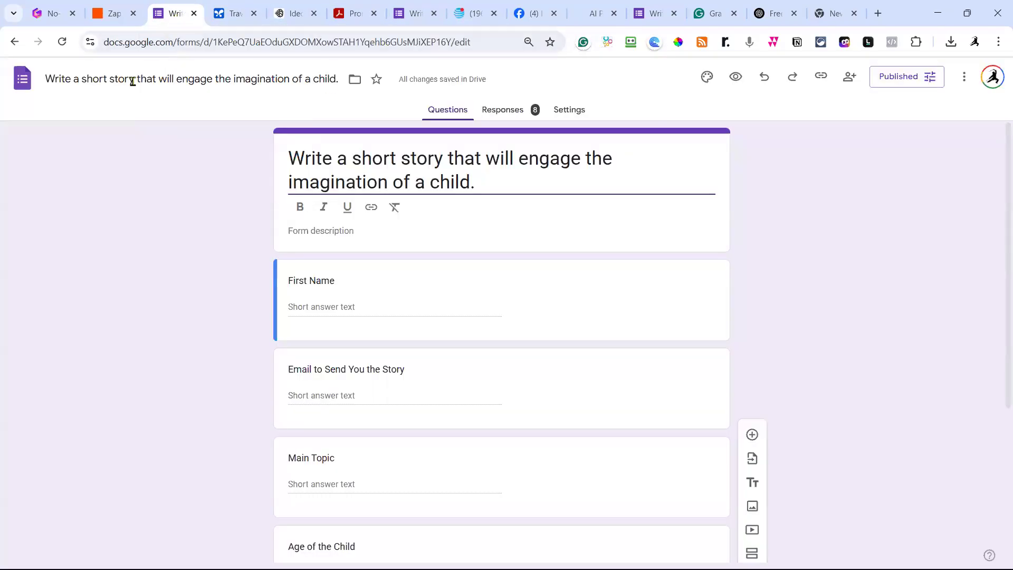
{"action": "left_click", "coordinate": [24, 80]}
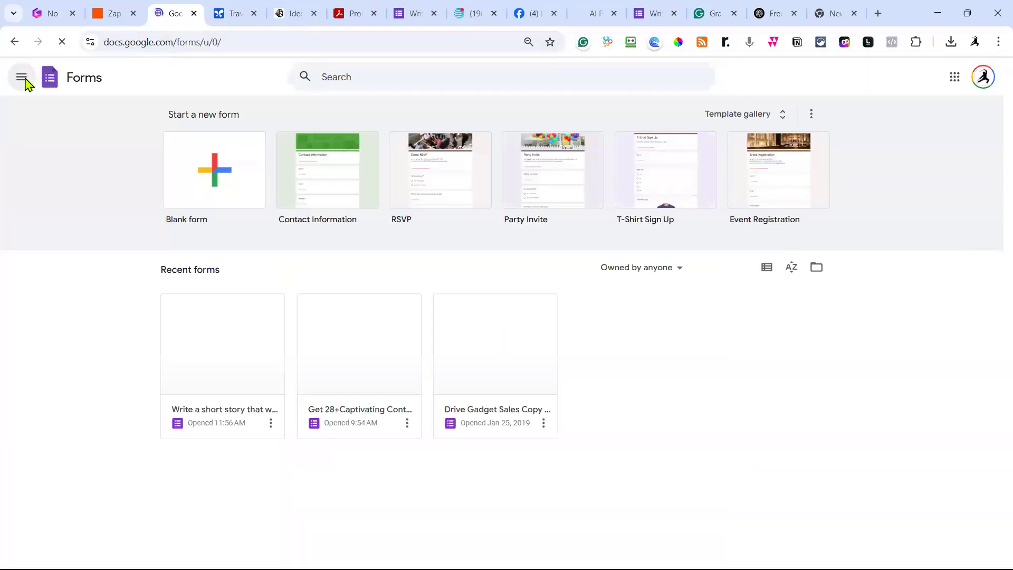
{"action": "left_click", "coordinate": [229, 178]}
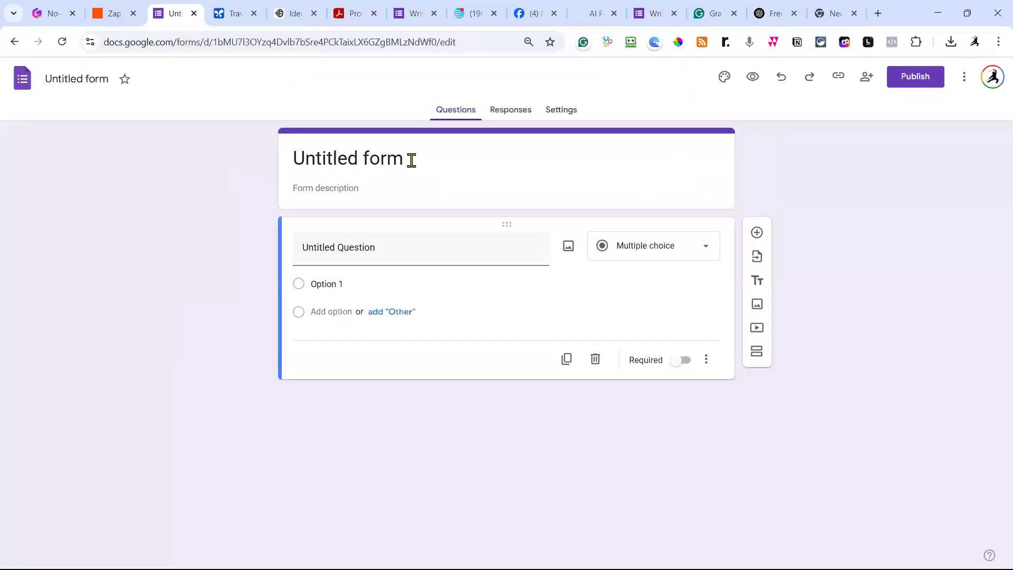
Title the form 'The Perfect Travel Itinerary to Less-Traveled Destinations'.
{"action": "left_click_drag", "start_coordinate": [412, 160], "coordinate": [272, 137]}
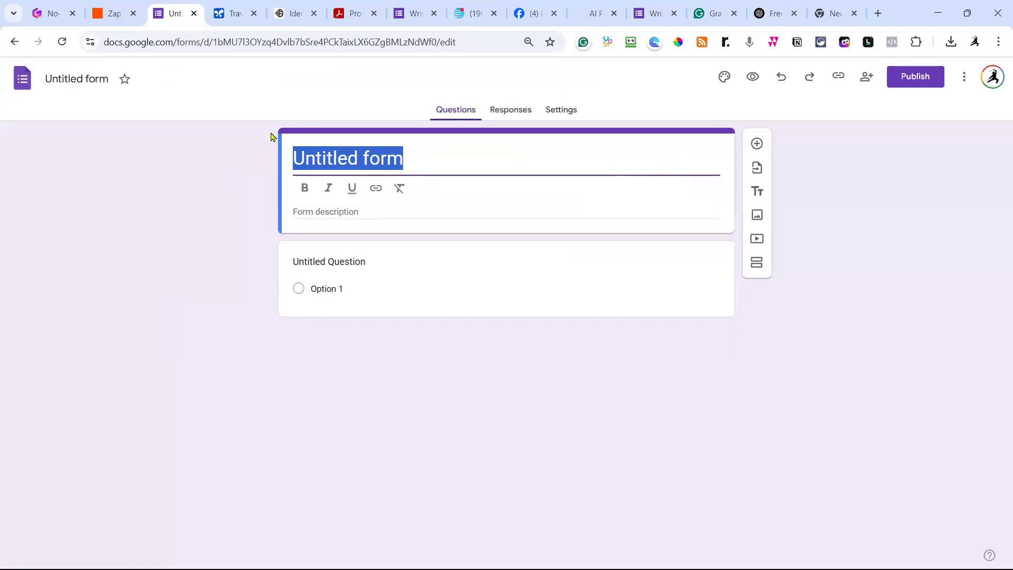
{"action": "type", "text": "The Perfe"}
{"action": "type", "text": "ct Travel"}
{"action": "type", "text": " Ite"}
{"action": "type", "text": "n"}
{"action": "key", "text": "BackSpace"}
{"action": "key", "text": "BackSpace"}
{"action": "type", "text": "in"}
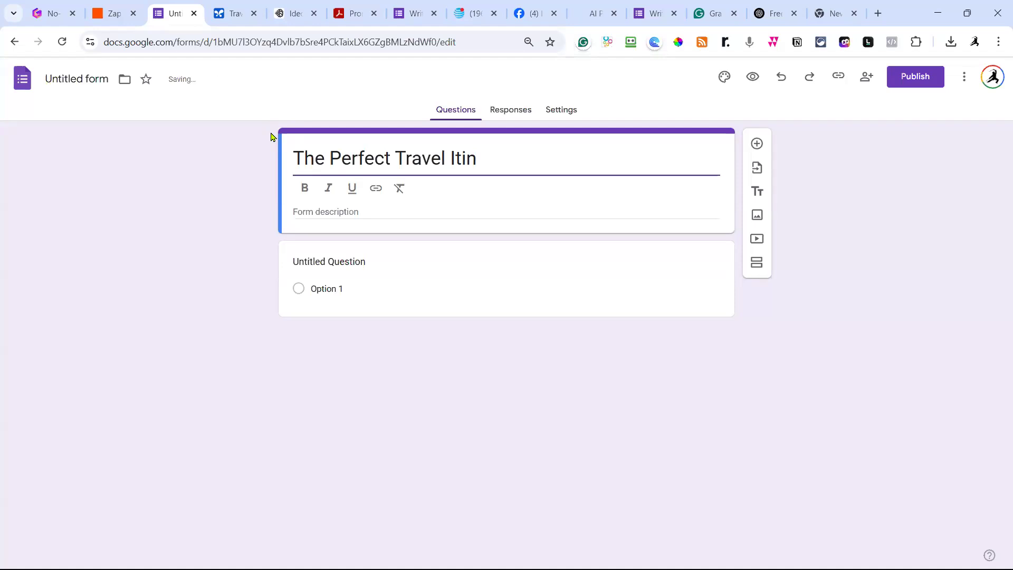
{"action": "type", "text": "erary for"}
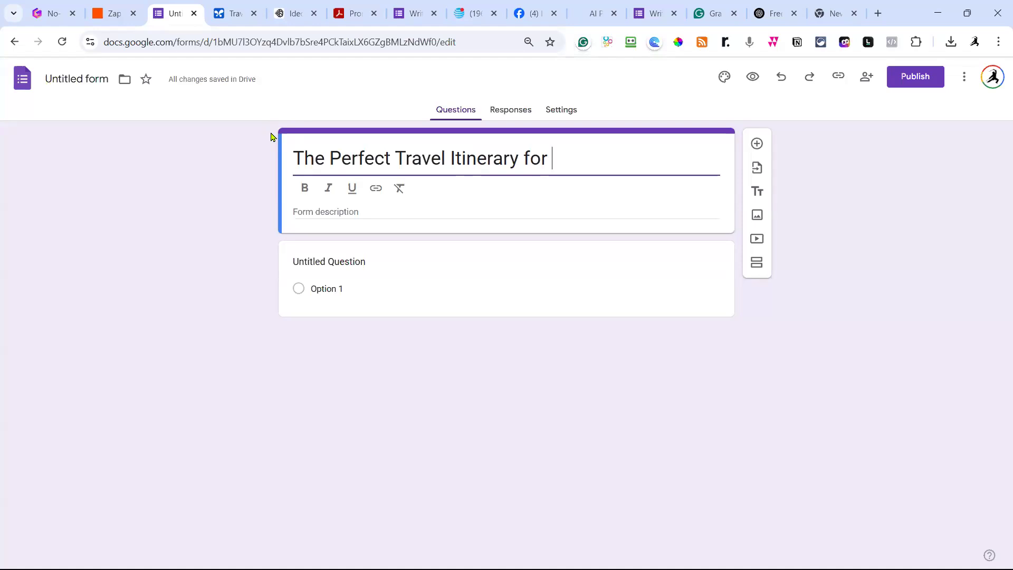
{"action": "key", "text": "BackSpace"}
{"action": "key", "text": "BackSpace"}
{"action": "type", "text": "to D"}
{"action": "key", "text": "BackSpace"}
{"action": "type", "text": "Un"}
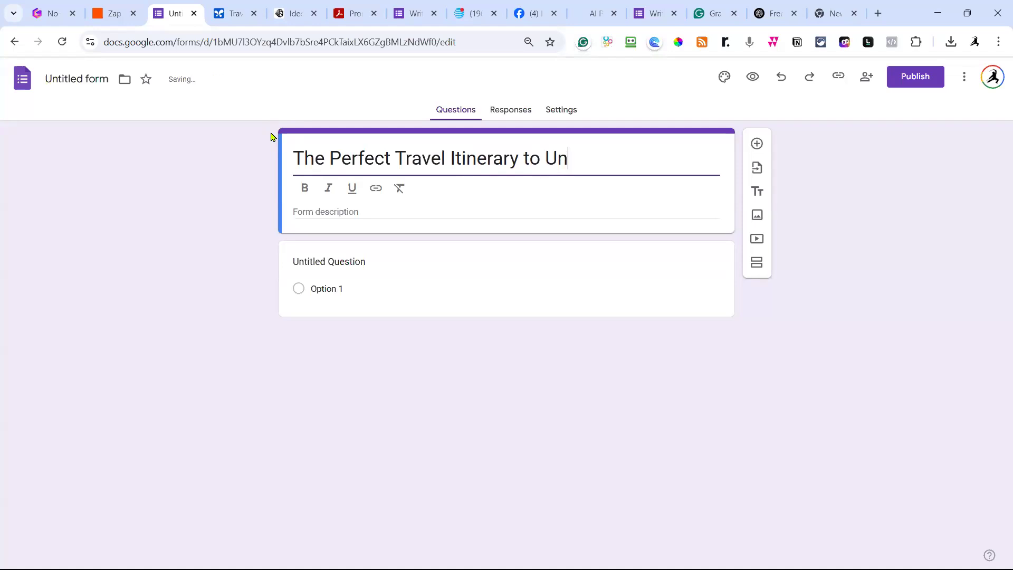
{"action": "type", "text": "discovere"}
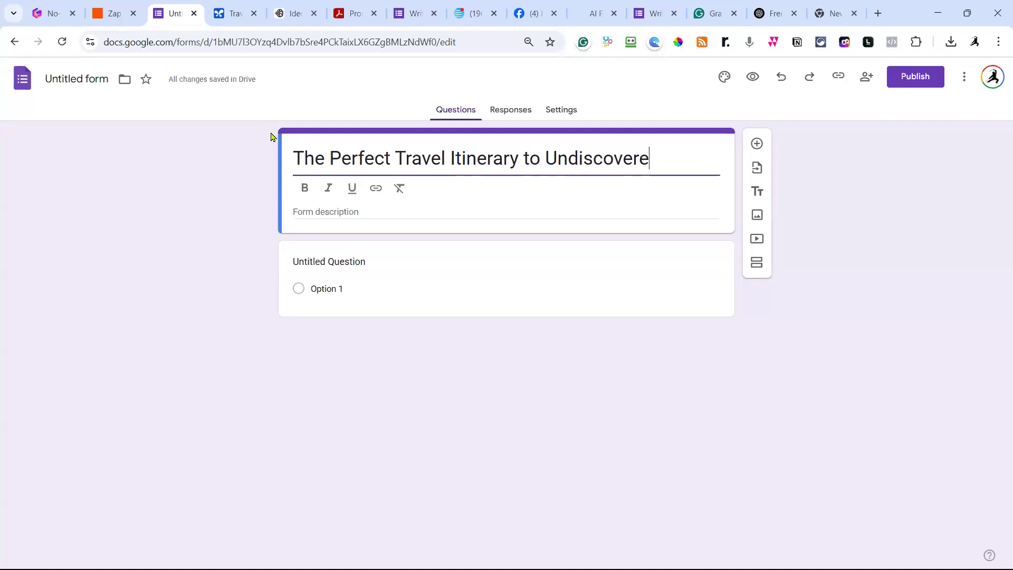
{"action": "type", "text": "d Destinations"}
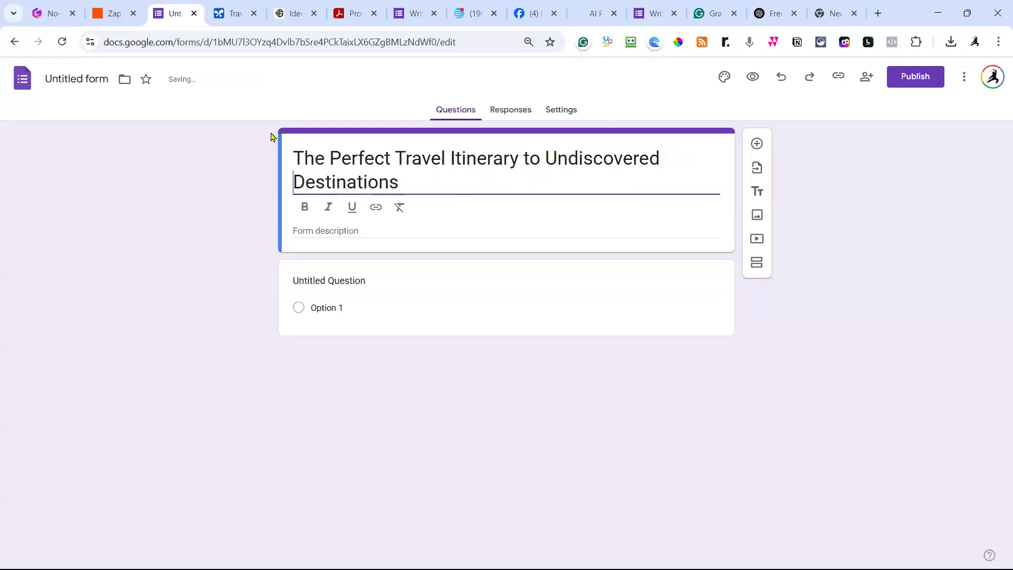
{"action": "key", "text": "ctrl+Left"}
{"action": "key", "text": "ctrl+shift+Left"}
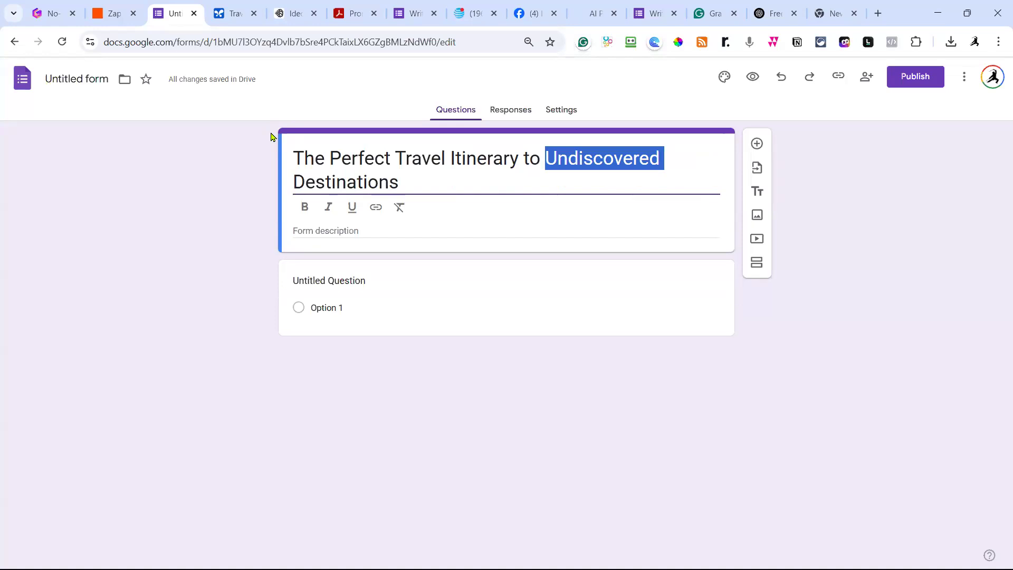
{"action": "key", "text": "BackSpace"}
{"action": "type", "text": "less"}
{"action": "key", "text": "BackSpace"}
{"action": "key", "text": "BackSpace"}
{"action": "key", "text": "BackSpace"}
{"action": "key", "text": "BackSpace"}
{"action": "key", "text": "BackSpace"}
{"action": "type", "text": "Less"}
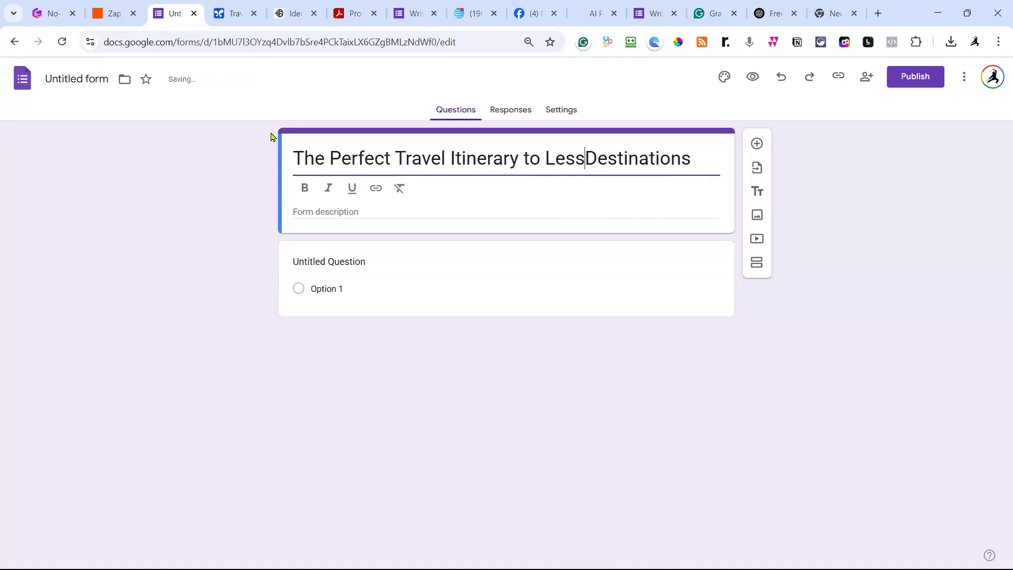
{"action": "type", "text": "-Traveled"}
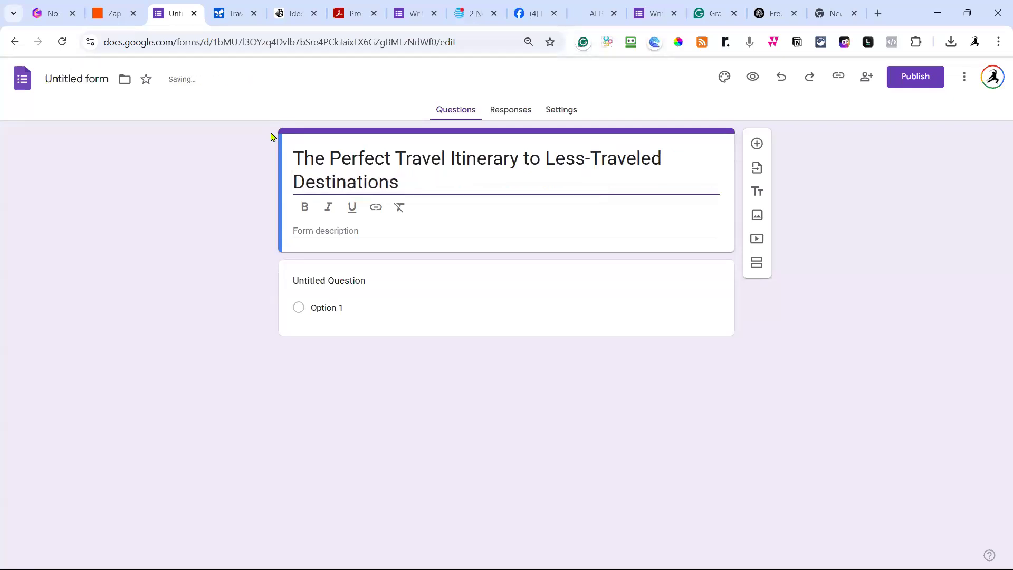
Name the form file after its title and add a question below the header.
{"action": "left_click_drag", "start_coordinate": [409, 188], "coordinate": [294, 158]}
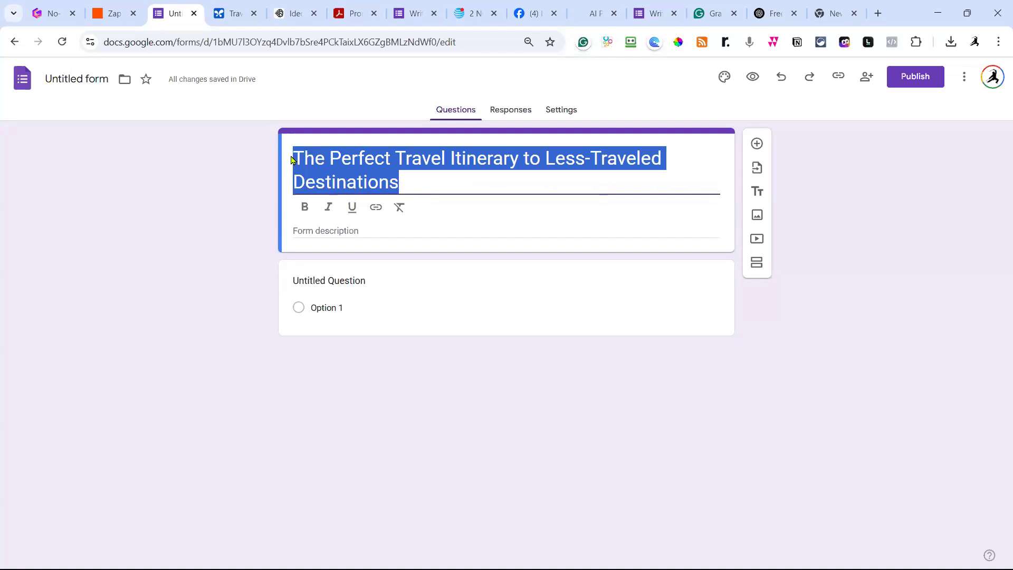
{"action": "left_click", "coordinate": [83, 79]}
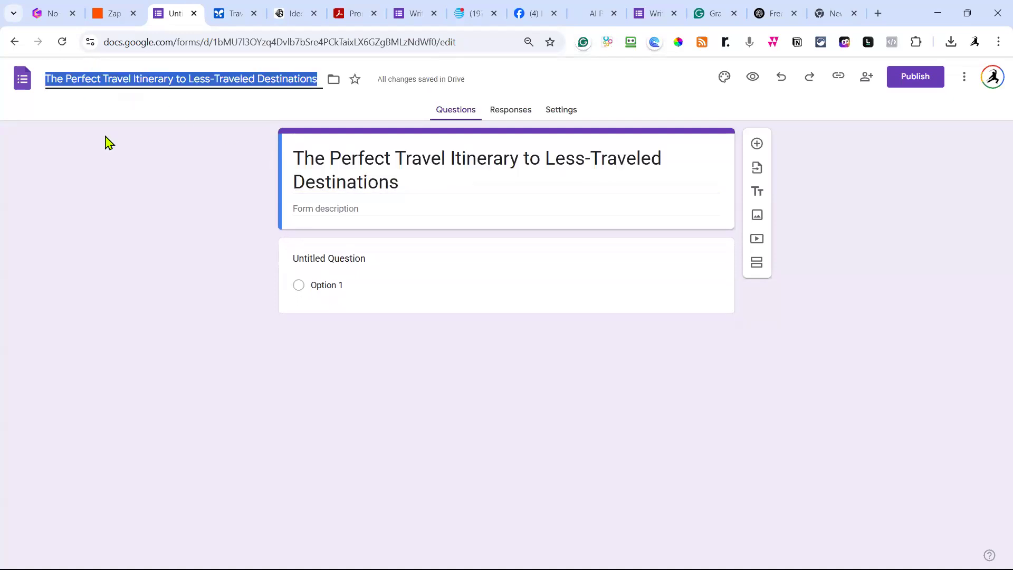
{"action": "left_click", "coordinate": [757, 145]}
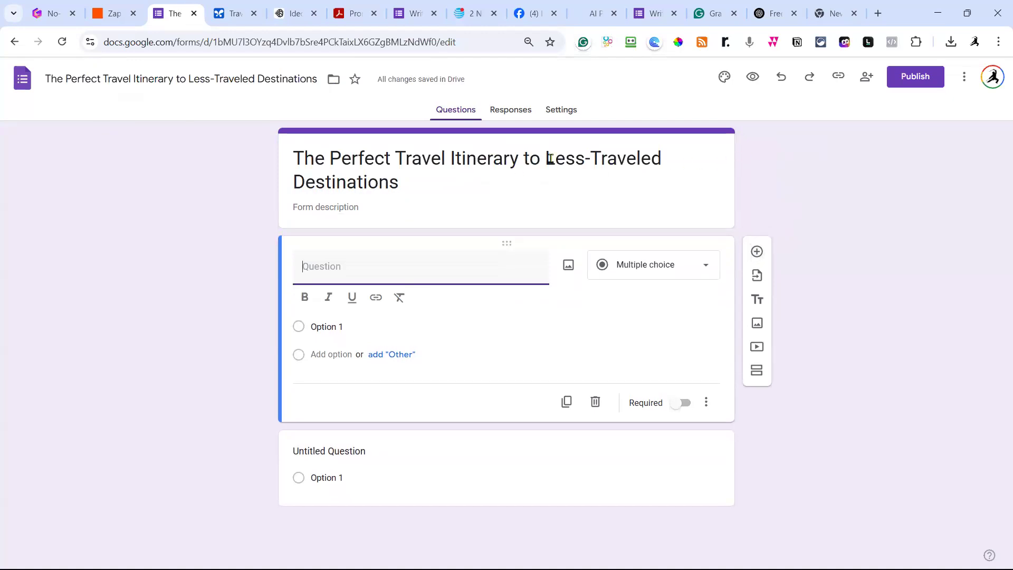
Replace 'Less-Traveled' with 'Off the Beaten Path' and paste the full title as the file name.
{"action": "left_click_drag", "start_coordinate": [546, 157], "coordinate": [660, 157]}
{"action": "key", "text": "BackSpace"}
{"action": "key", "text": "BackSpace"}
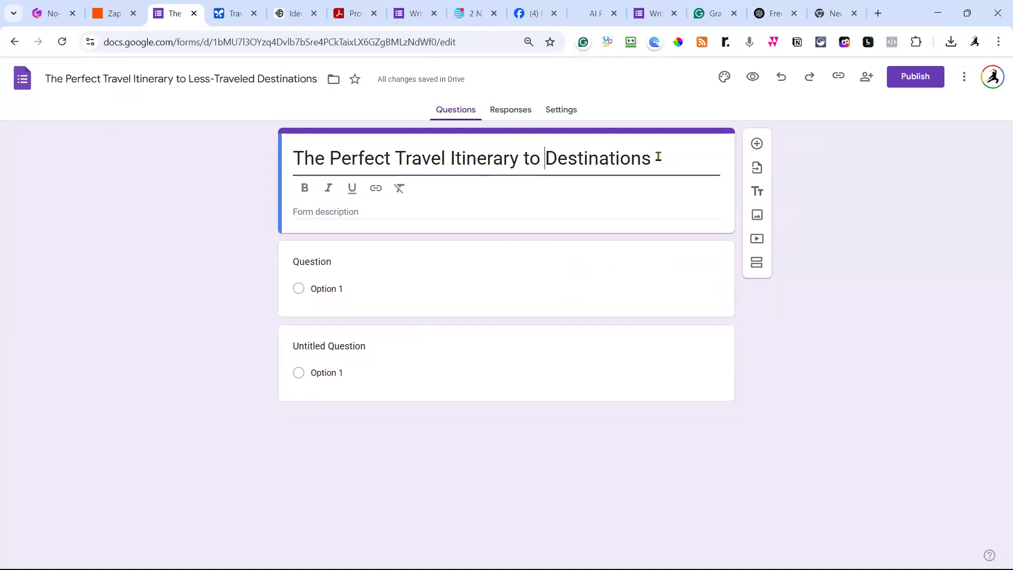
{"action": "left_click", "coordinate": [659, 157]}
{"action": "type", "text": "Off "}
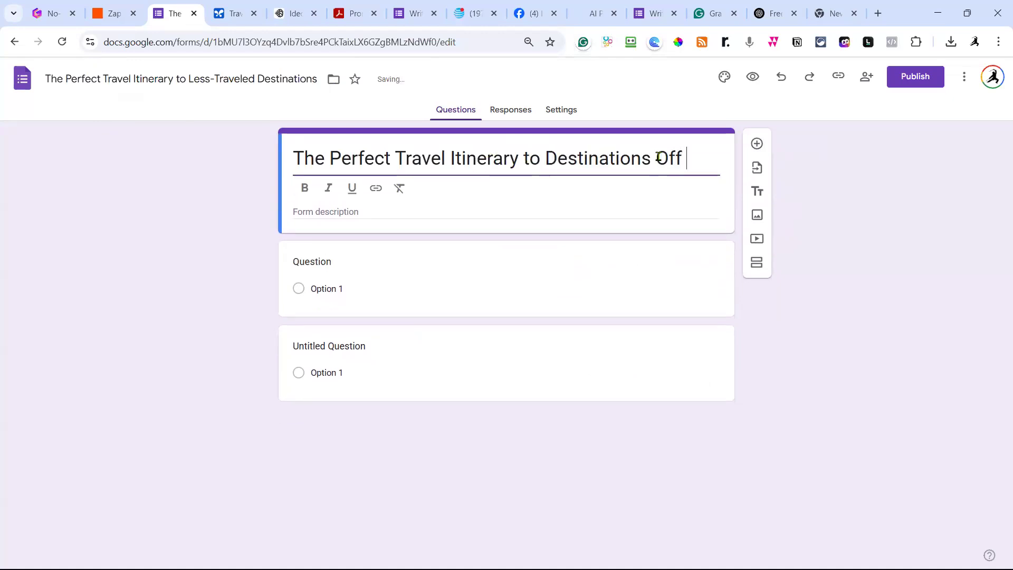
{"action": "type", "text": "the Bea"}
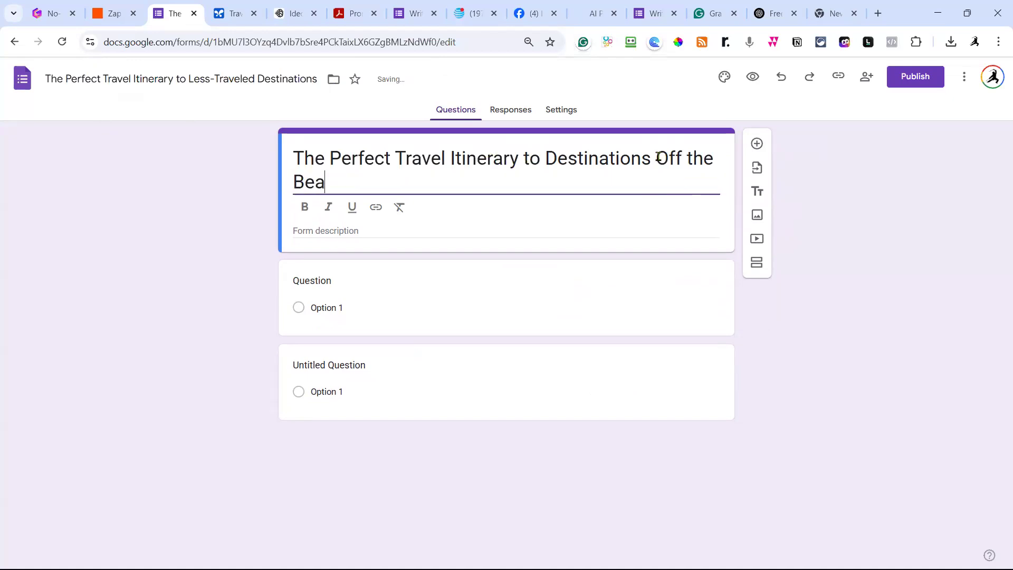
{"action": "type", "text": "ten Path"}
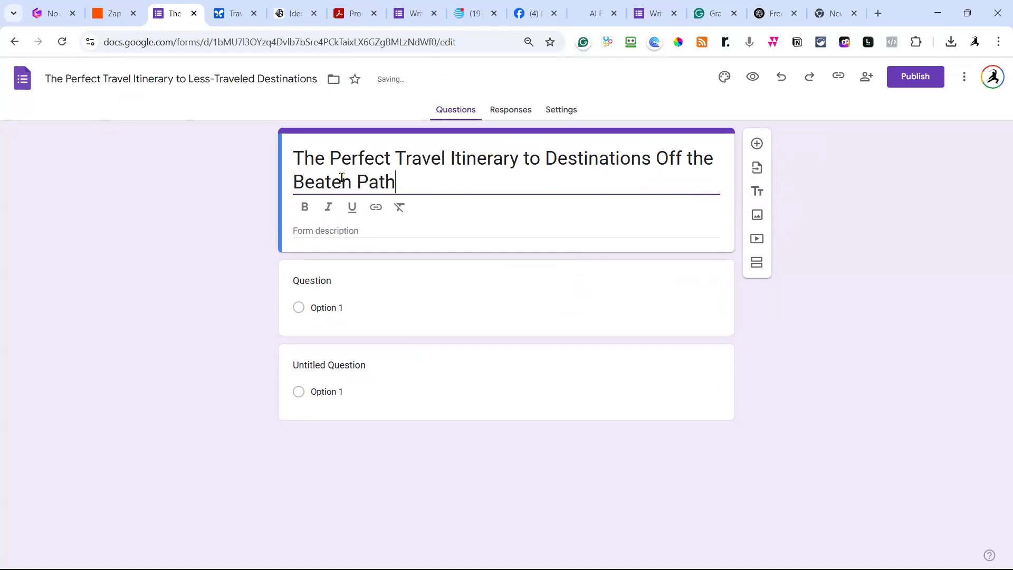
{"action": "left_click_drag", "start_coordinate": [422, 183], "coordinate": [288, 168]}
{"action": "key", "text": "ctrl+c"}
{"action": "left_click", "coordinate": [267, 78]}
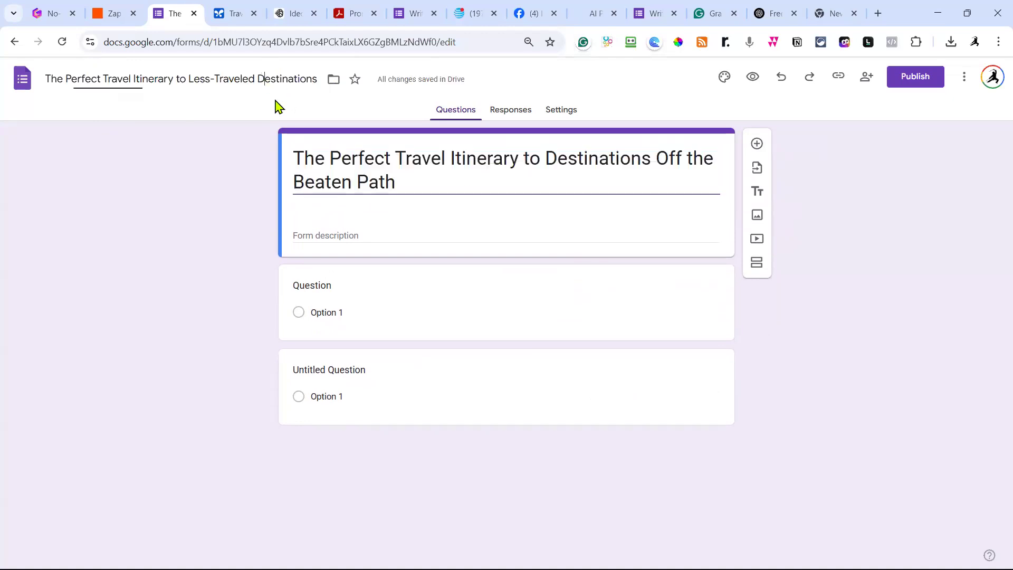
{"action": "key", "text": "ctrl+a"}
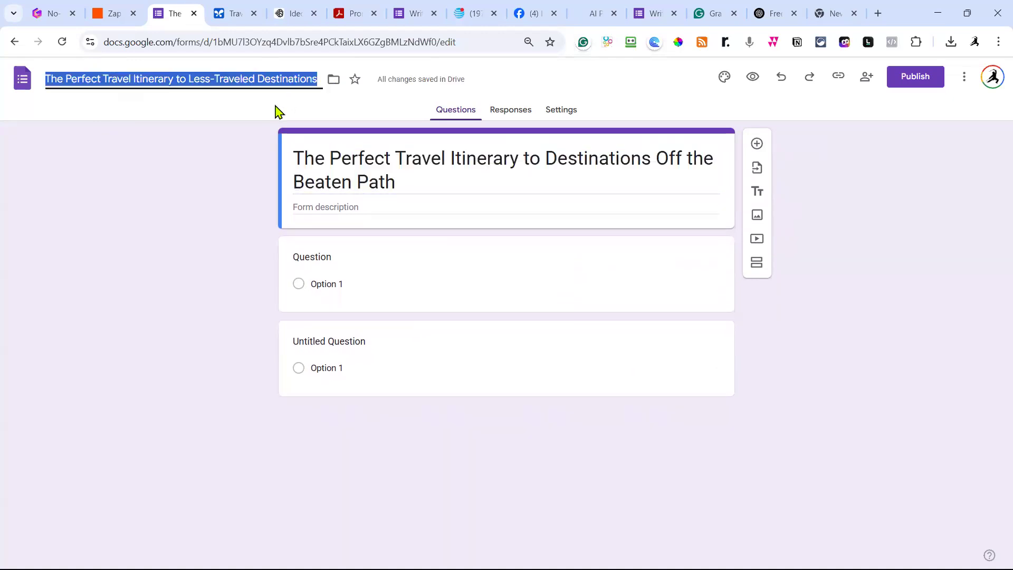
{"action": "key", "text": "ctrl+v"}
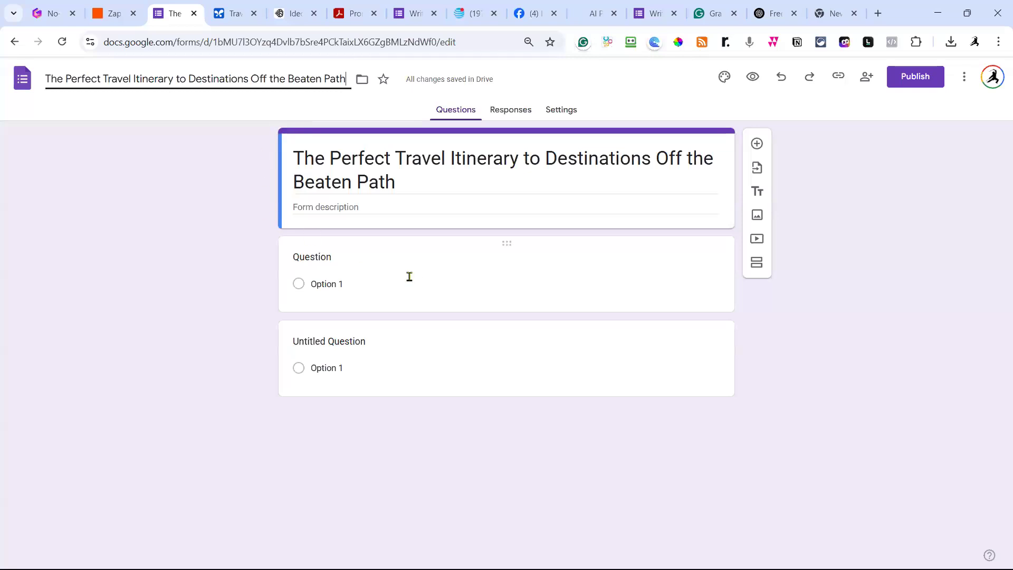
Title the first two questions 'First Name' and 'Email to send this travel plan'.
{"action": "left_click", "coordinate": [442, 270]}
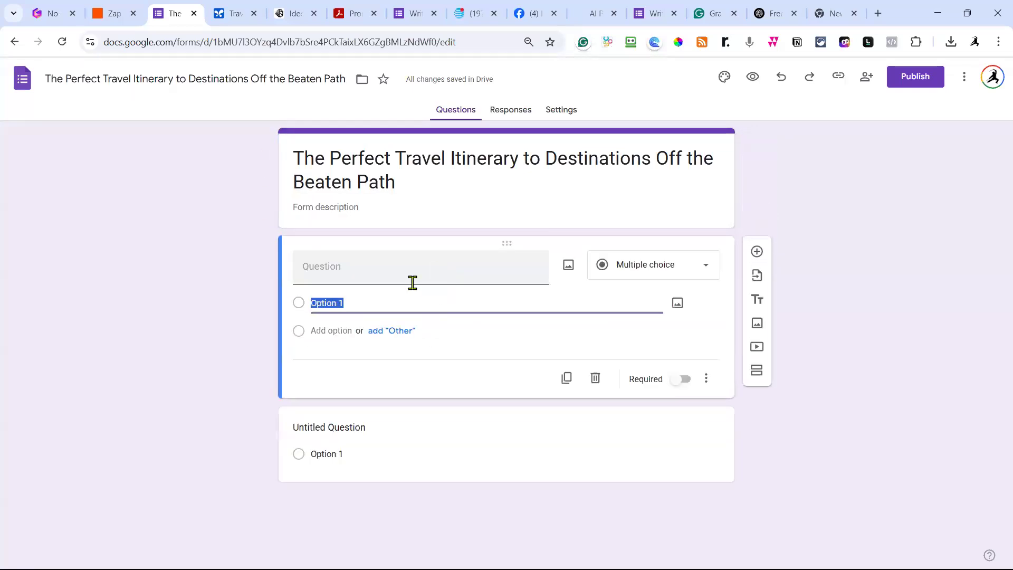
{"action": "left_click", "coordinate": [378, 273]}
{"action": "type", "text": "F"}
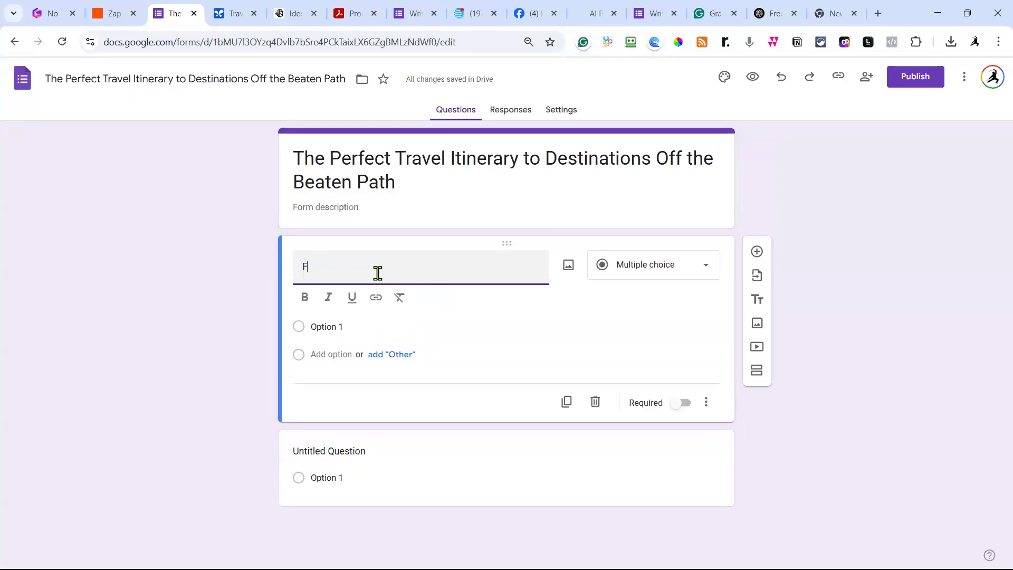
{"action": "type", "text": "irst Name"}
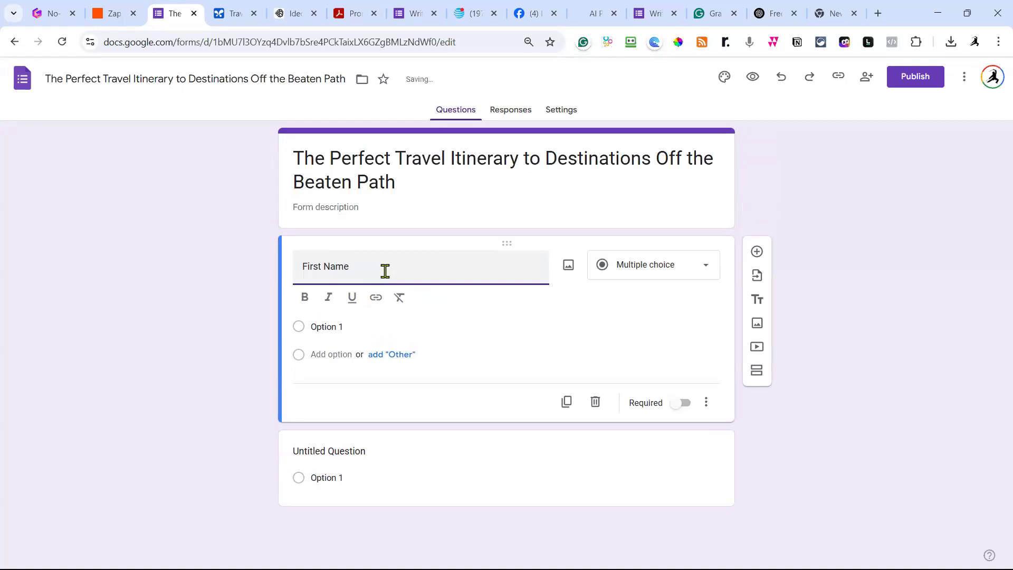
{"action": "left_click", "coordinate": [386, 456]}
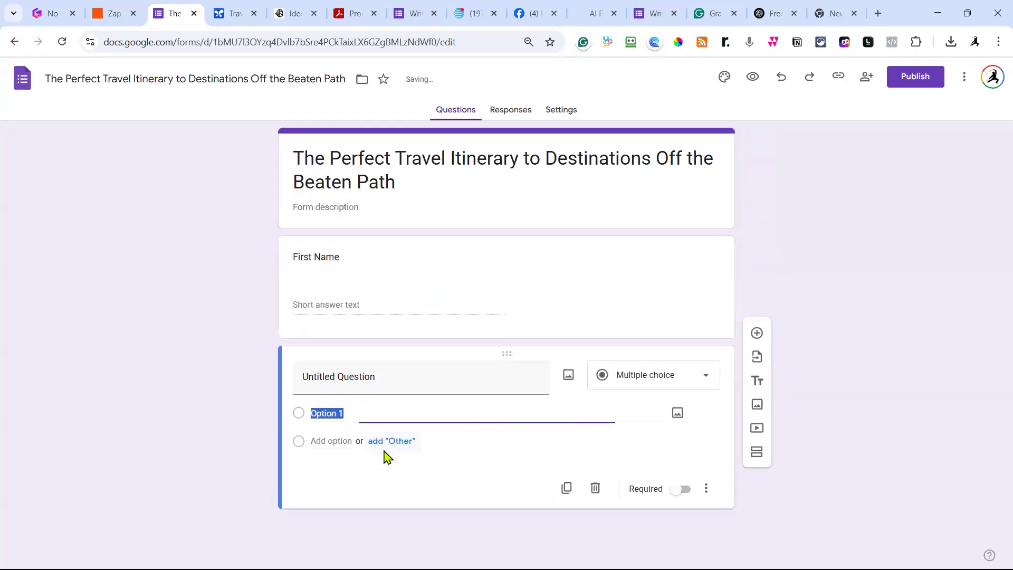
{"action": "left_click", "coordinate": [400, 355]}
{"action": "type", "text": "Prefer"}
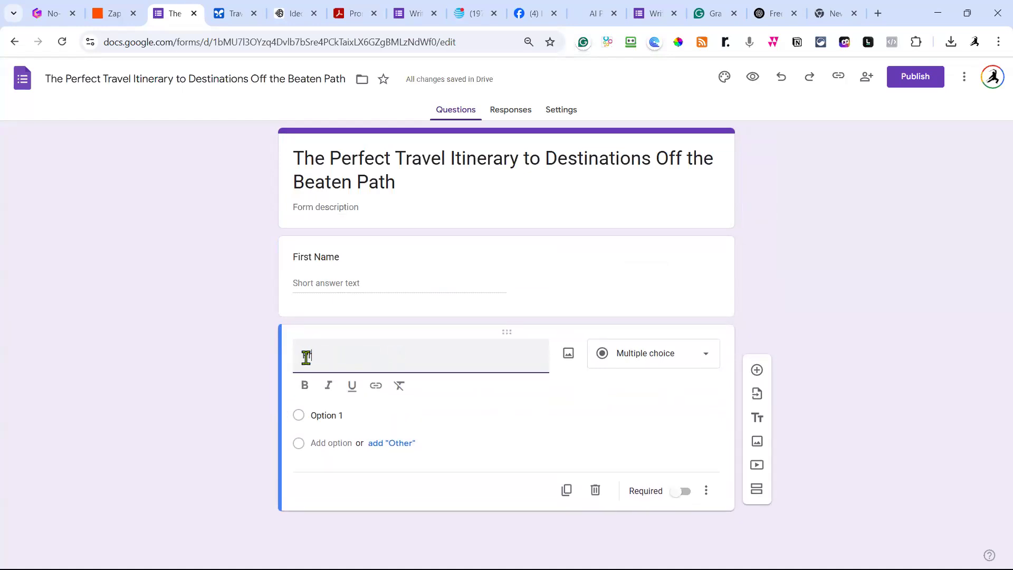
{"action": "key", "text": "BackSpace"}
{"action": "key", "text": "BackSpace"}
{"action": "key", "text": "BackSpace"}
{"action": "key", "text": "BackSpace"}
{"action": "type", "text": "Email to send this tra"}
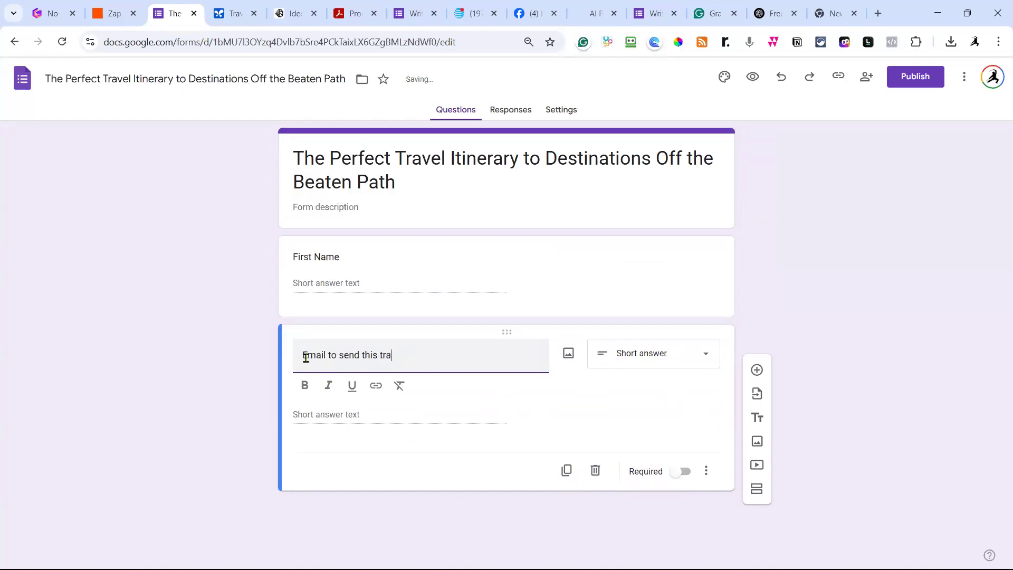
{"action": "type", "text": "vel pal"}
{"action": "type", "text": "la"}
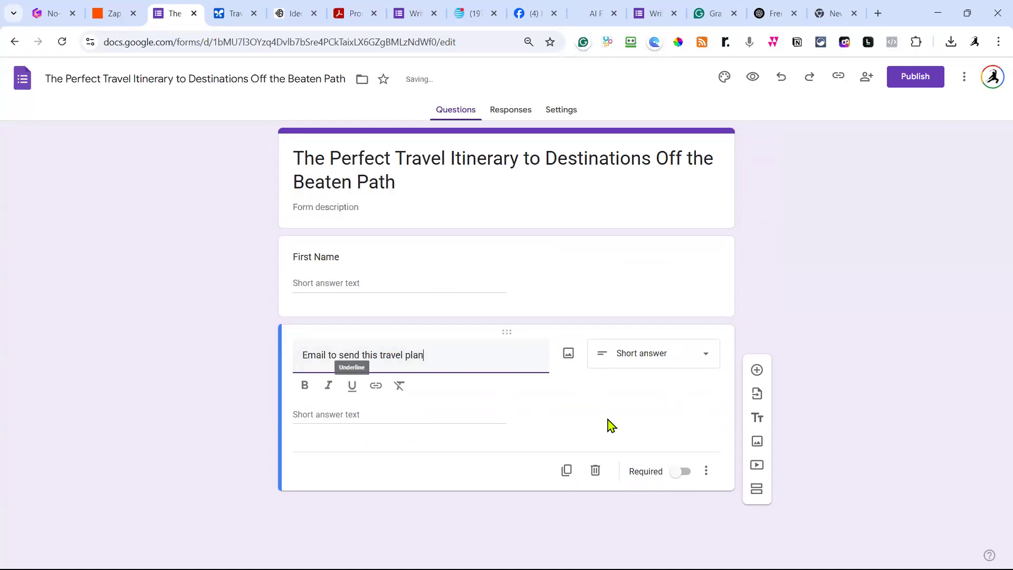
Add 'Which Country Do You Want to Visit' and 'How Old Are You?' questions, age as Short answer.
{"action": "left_click", "coordinate": [757, 370]}
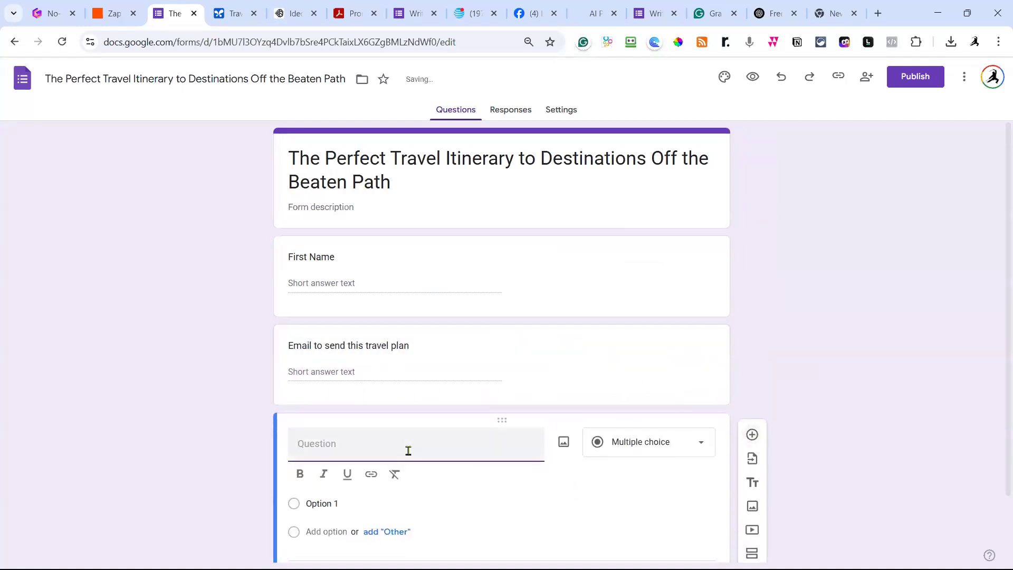
{"action": "type", "text": "Which Country Do You Want t"}
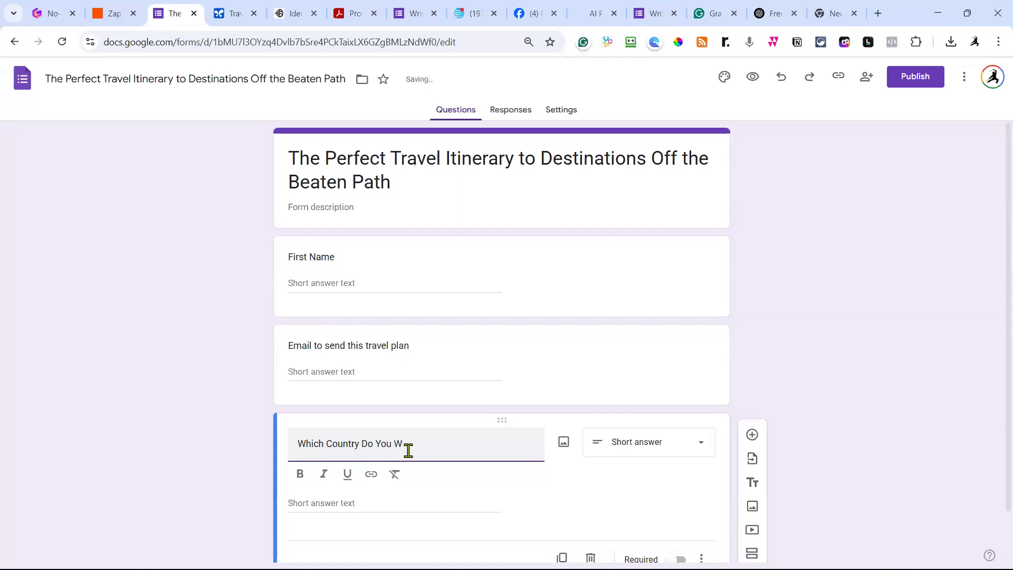
{"action": "type", "text": "o Visit"}
{"action": "left_click", "coordinate": [753, 435]}
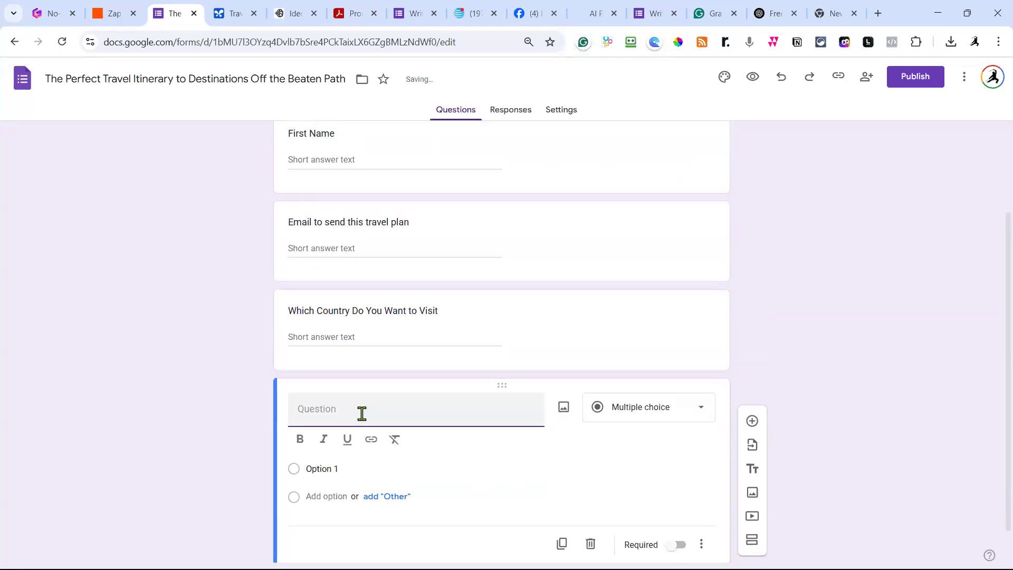
{"action": "type", "text": "How "}
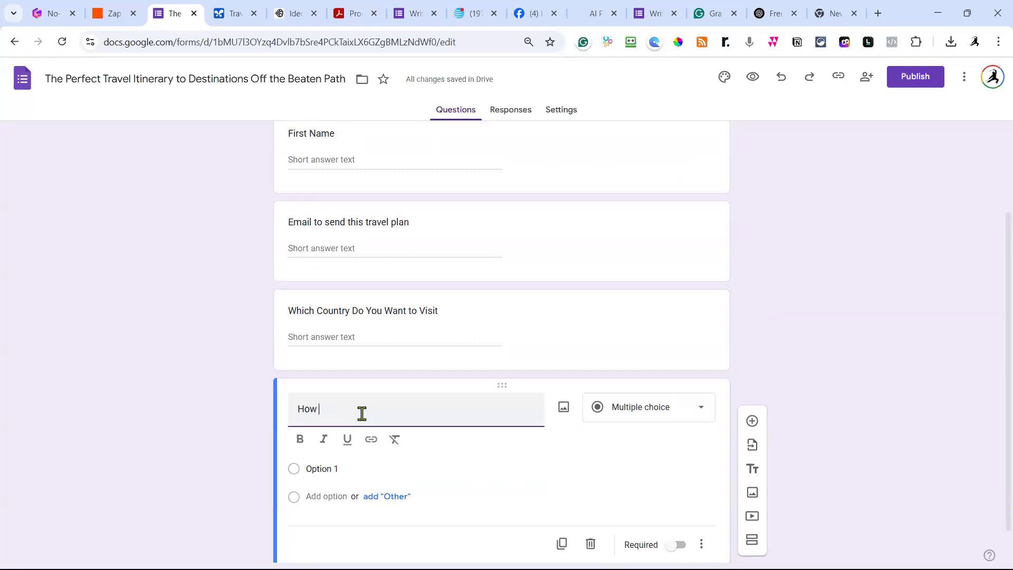
{"action": "type", "text": "Old Are you?"}
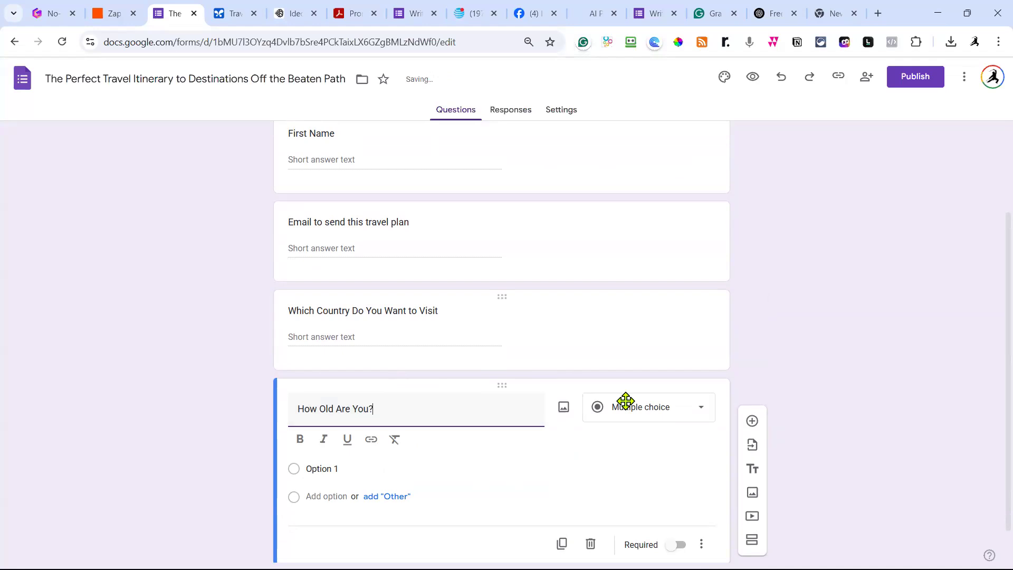
{"action": "left_click", "coordinate": [660, 418]}
{"action": "left_click", "coordinate": [657, 186]}
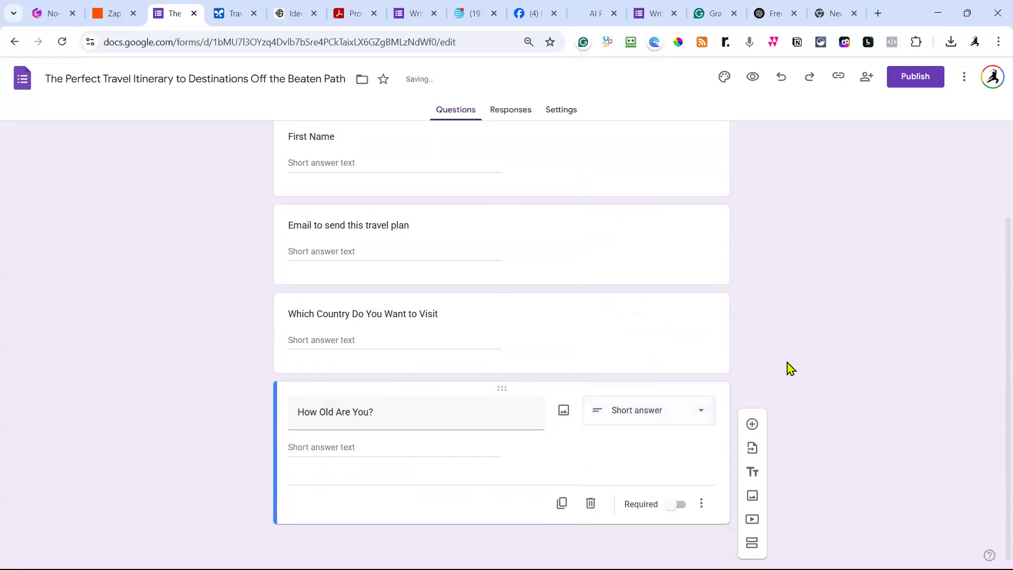
{"action": "scroll", "coordinate": [398, 340], "scroll_direction": "up", "scroll_amount": 3}
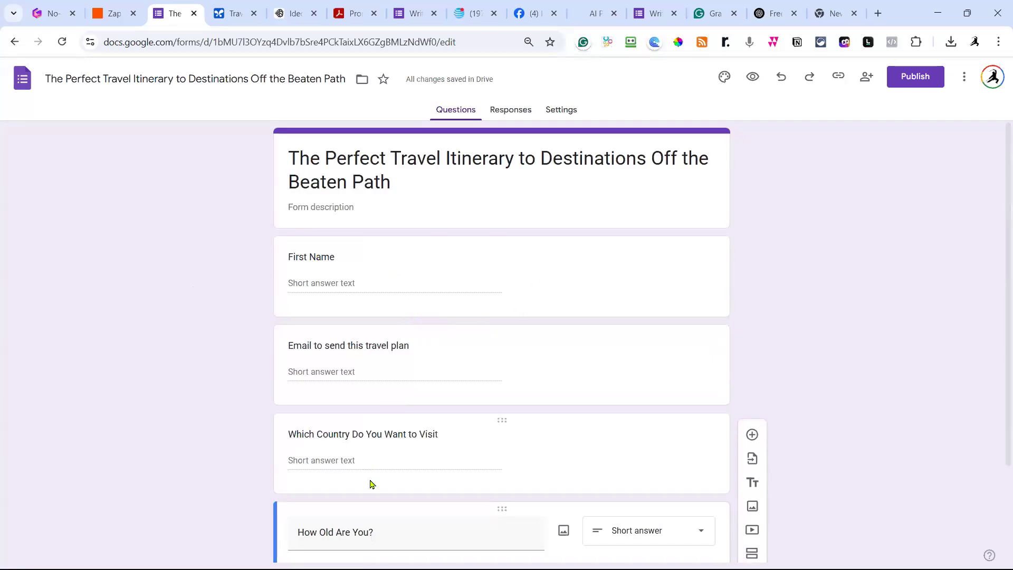
{"action": "scroll", "coordinate": [446, 478], "scroll_direction": "down", "scroll_amount": 2}
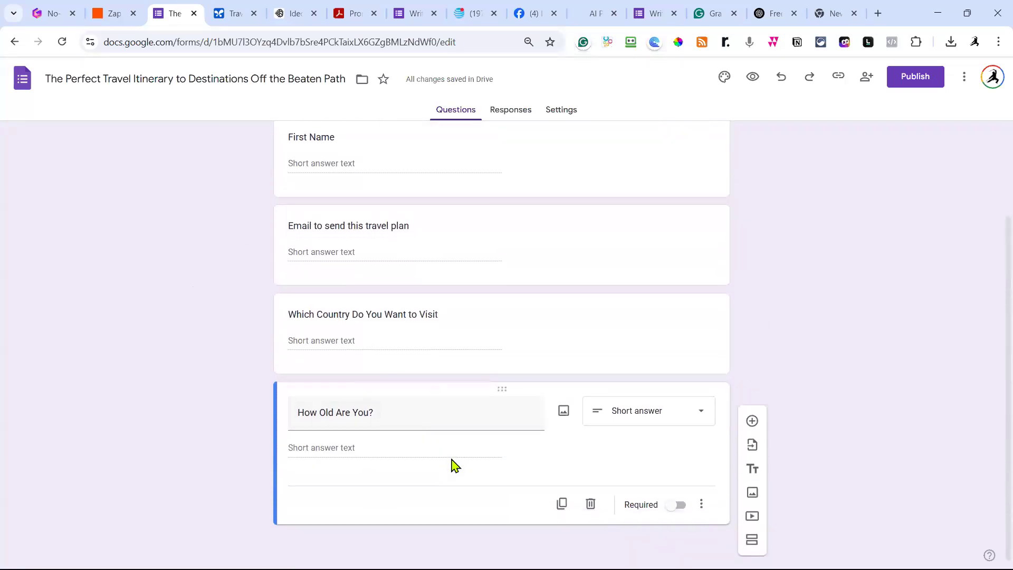
{"action": "scroll", "coordinate": [607, 390], "scroll_direction": "up", "scroll_amount": 2}
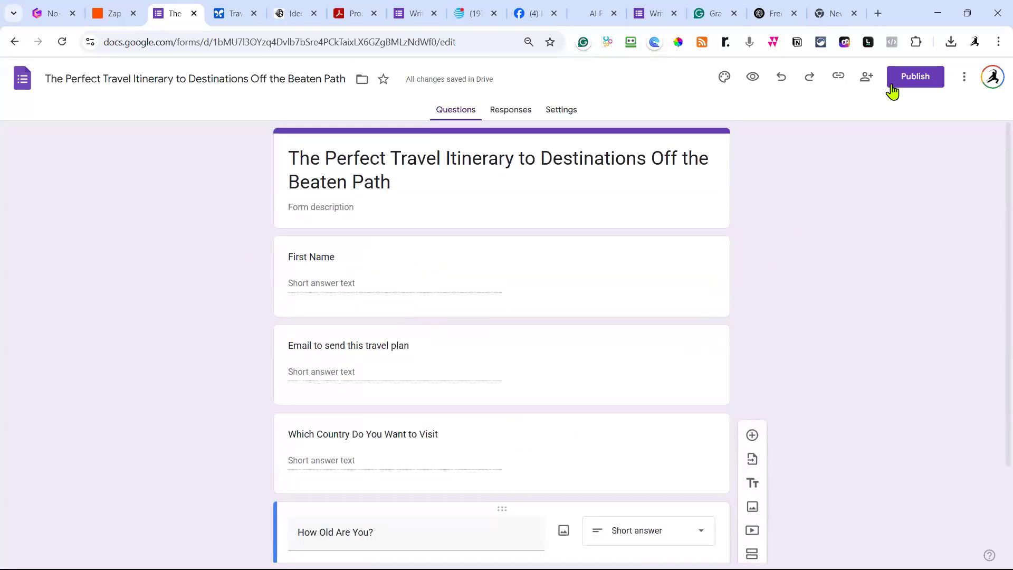
Publish the travel itinerary form to responders, then return to Zapier.
{"action": "left_click", "coordinate": [915, 82]}
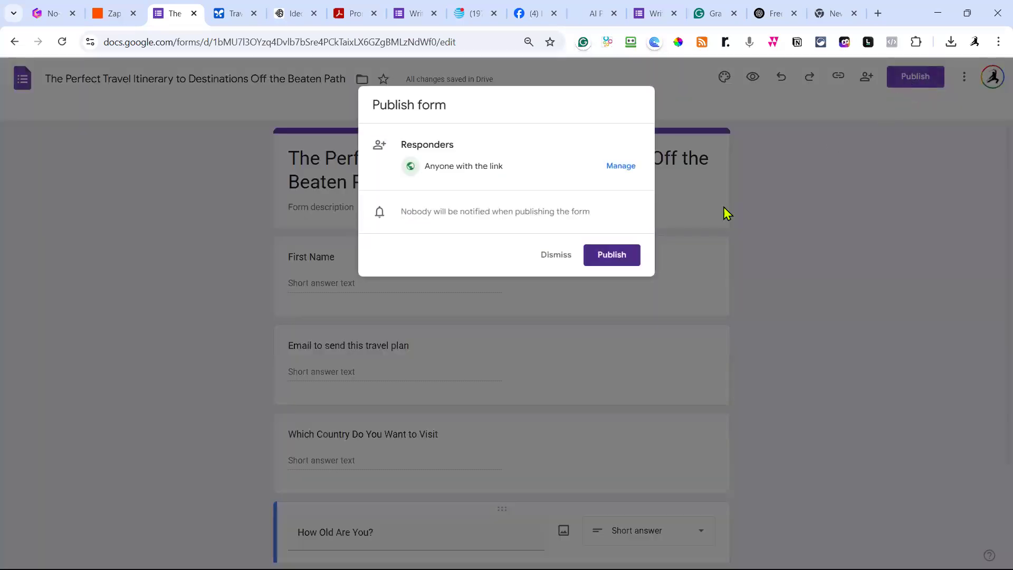
{"action": "left_click", "coordinate": [610, 260]}
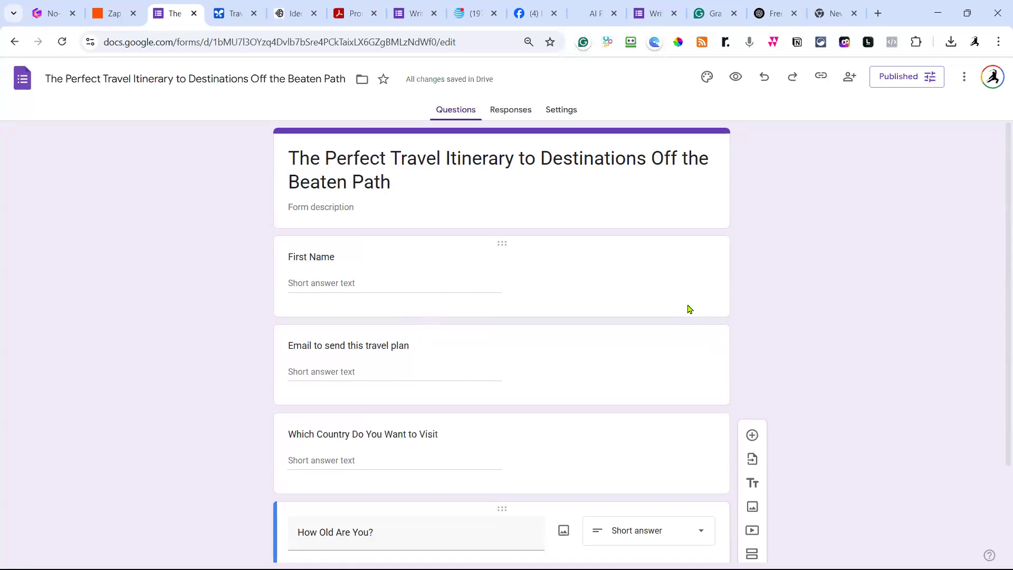
{"action": "left_click", "coordinate": [113, 14]}
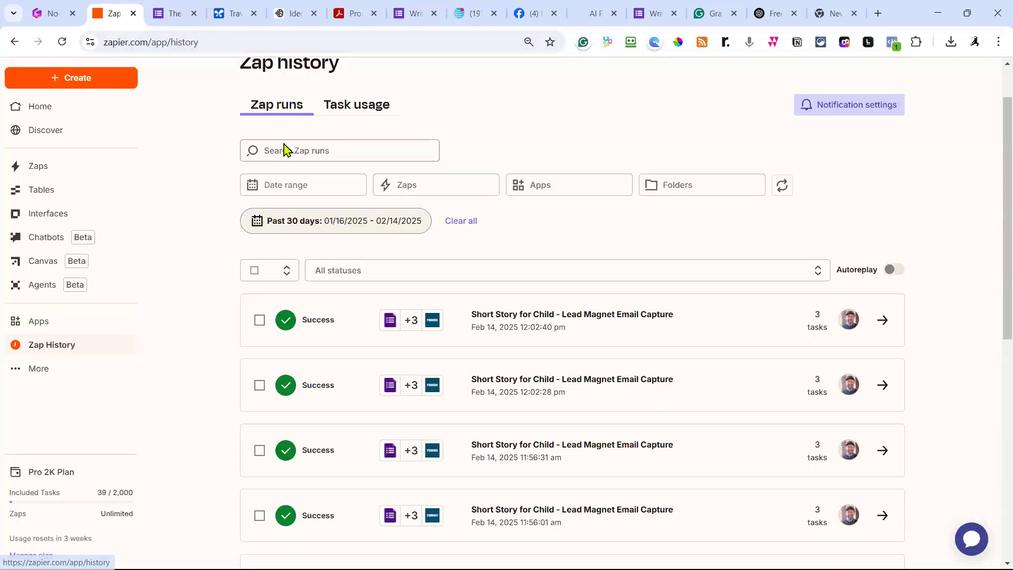
Create a new Zap draft and send Copilot the request 'Google form'.
{"action": "scroll", "coordinate": [296, 150], "scroll_direction": "up", "scroll_amount": 1}
{"action": "left_click", "coordinate": [96, 120]}
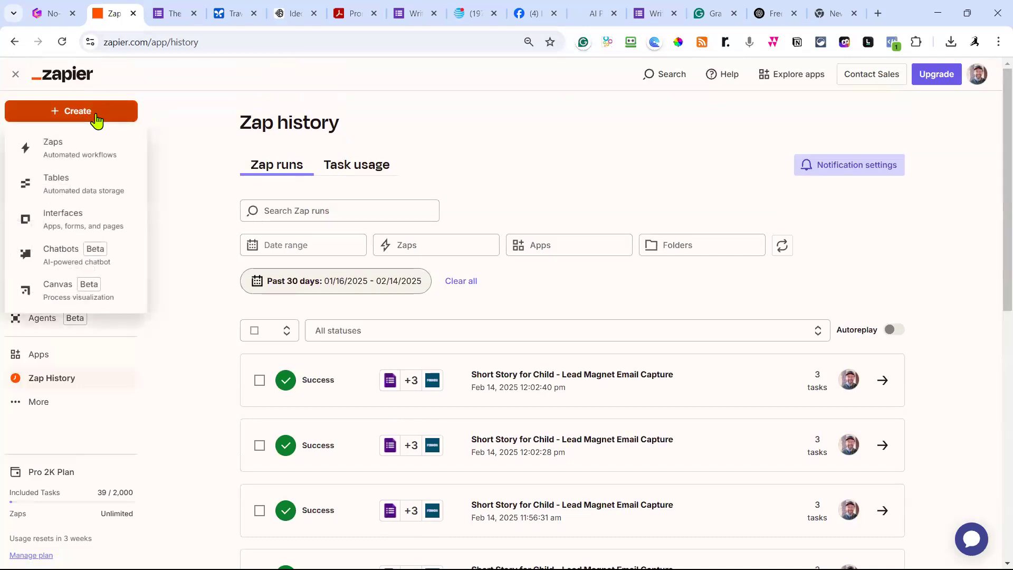
{"action": "left_click", "coordinate": [67, 157]}
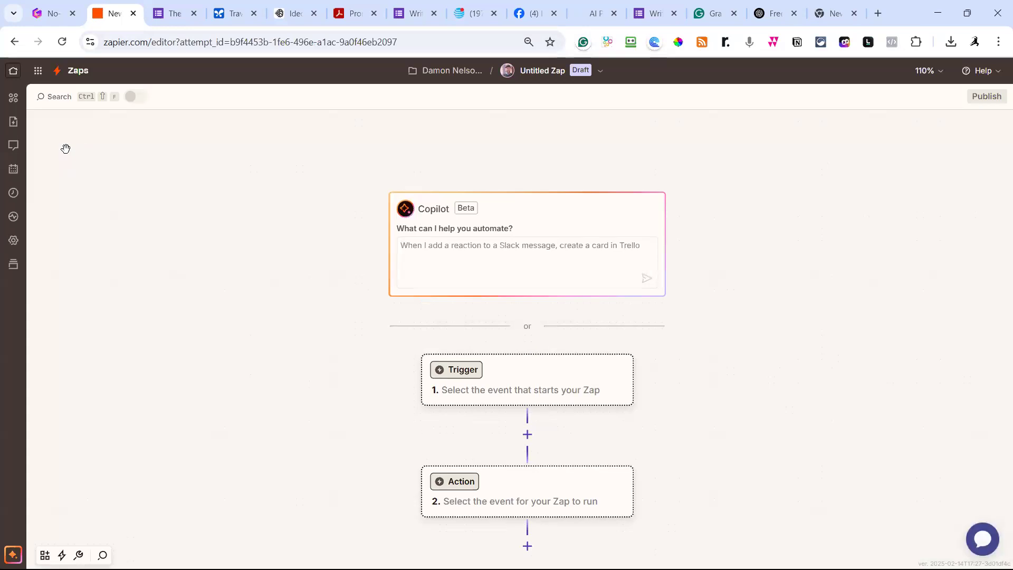
{"action": "left_click", "coordinate": [464, 256]}
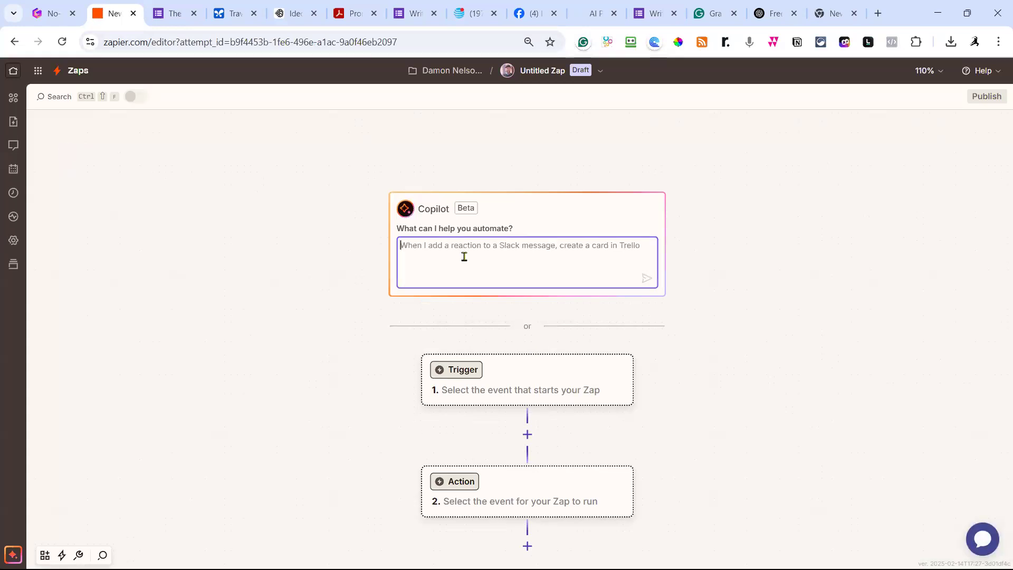
{"action": "type", "text": "Google form"}
{"action": "key", "text": "Return"}
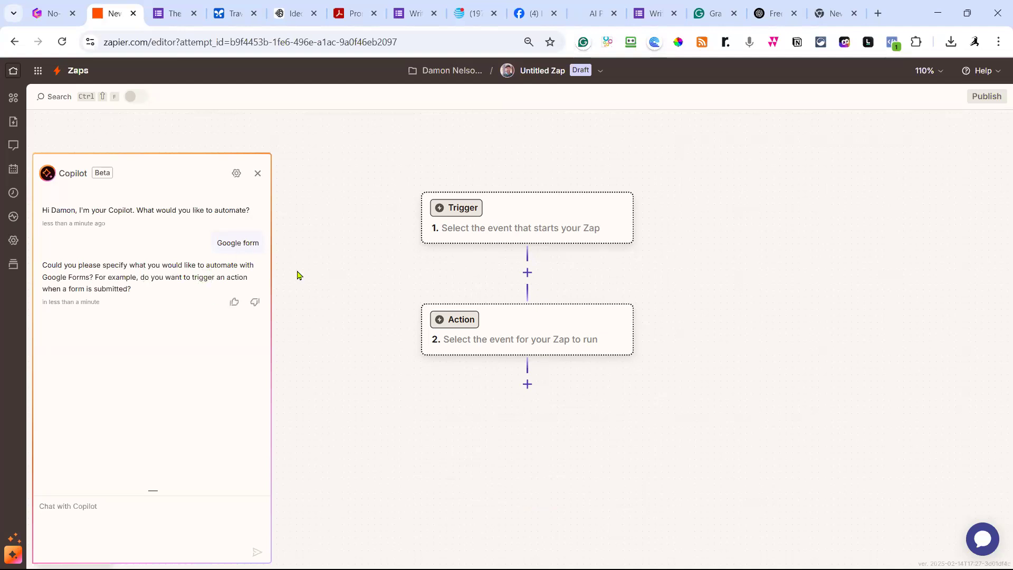
Set the Zap trigger to Google Forms with the New Form Response event.
{"action": "left_click", "coordinate": [469, 199]}
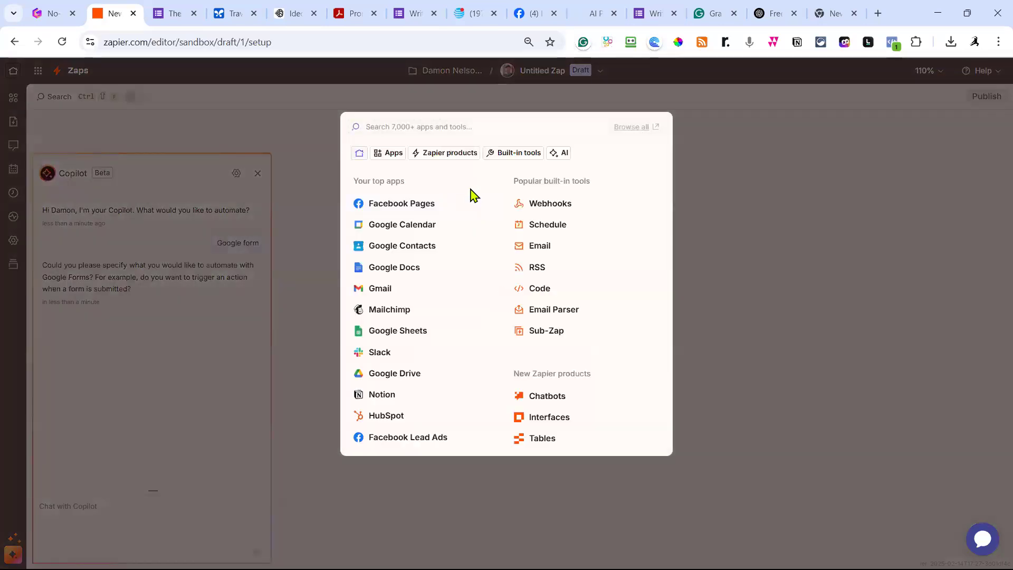
{"action": "type", "text": "go"}
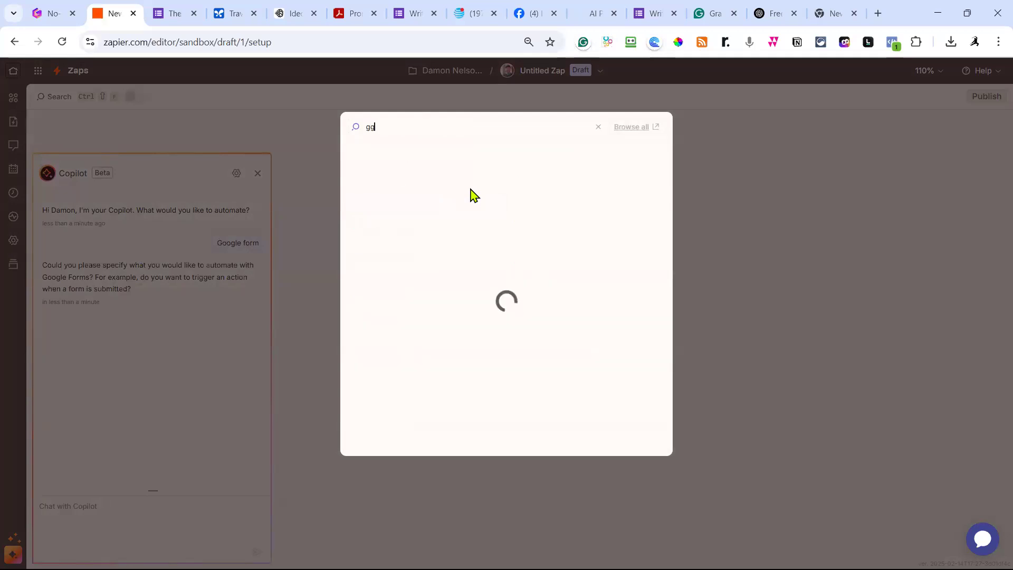
{"action": "type", "text": "ogle form"}
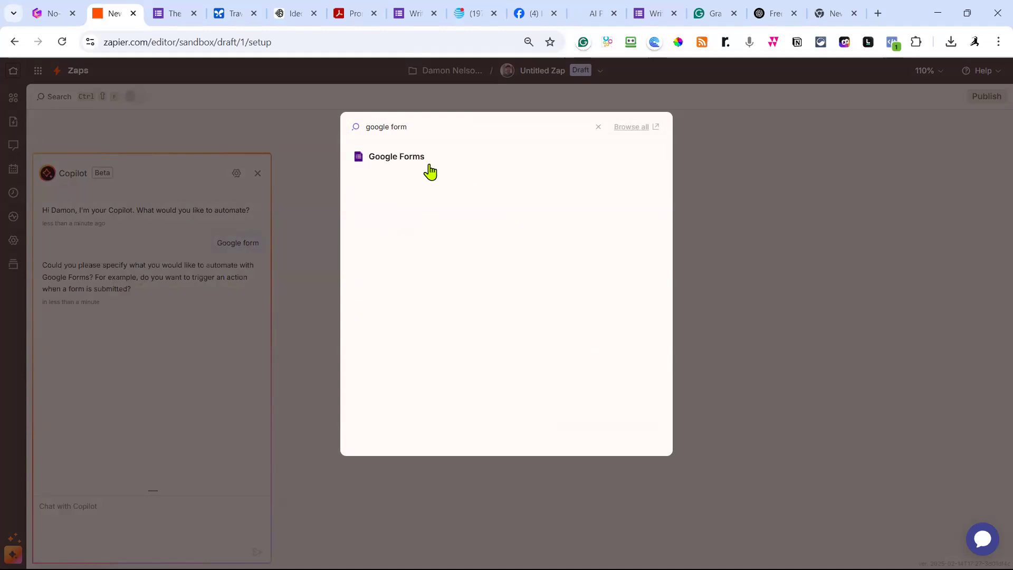
{"action": "left_click", "coordinate": [419, 157]}
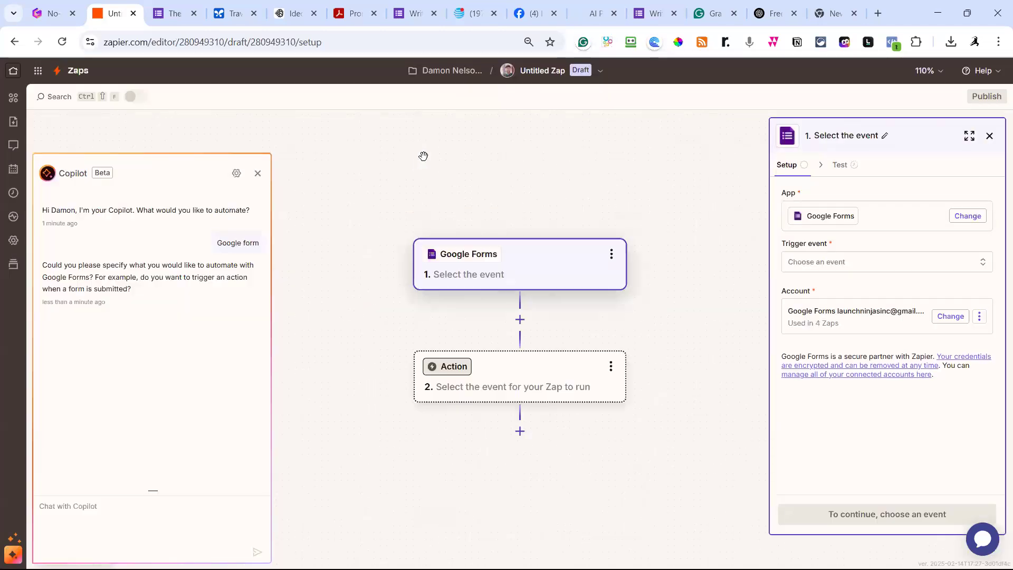
{"action": "left_click", "coordinate": [862, 271]}
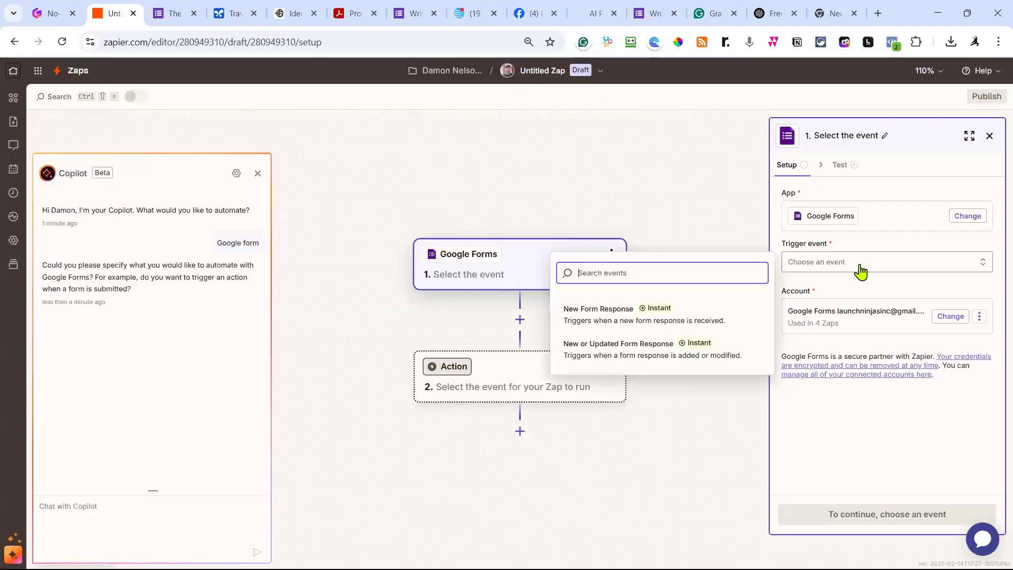
{"action": "left_click", "coordinate": [602, 312]}
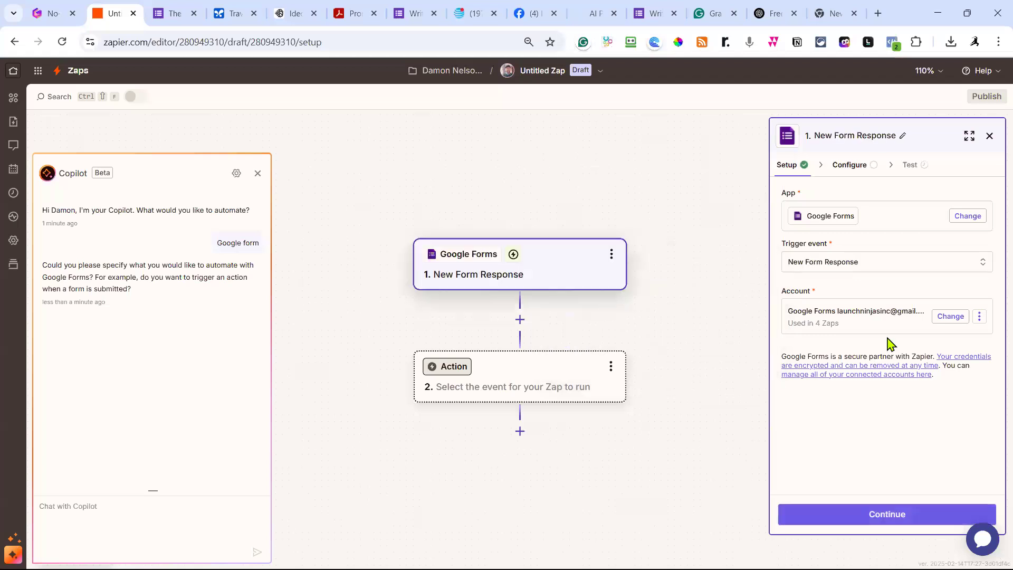
{"action": "left_click", "coordinate": [915, 519]}
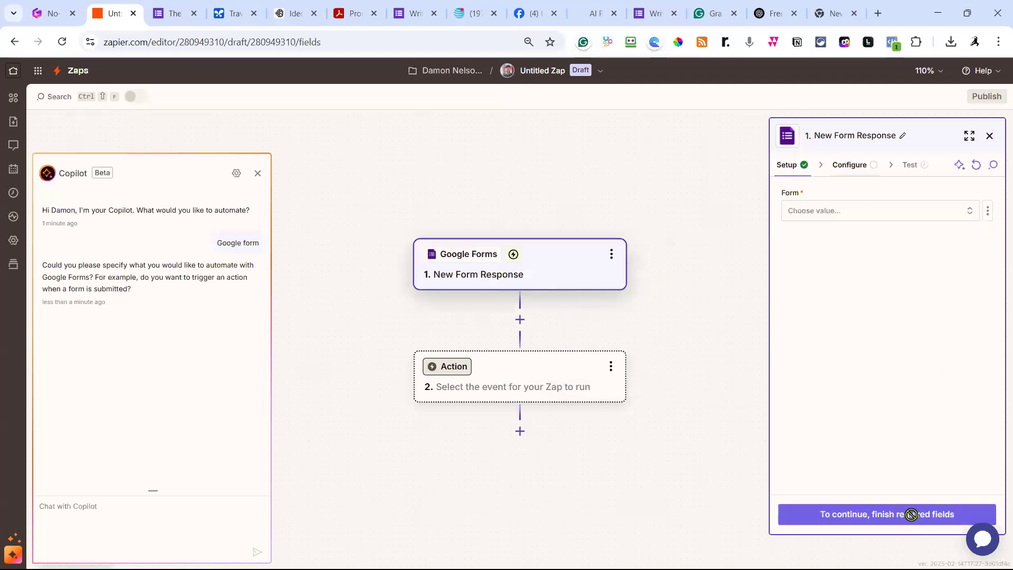
Choose the Perfect Travel Itinerary form as the trigger's form and continue to testing.
{"action": "left_click", "coordinate": [863, 212]}
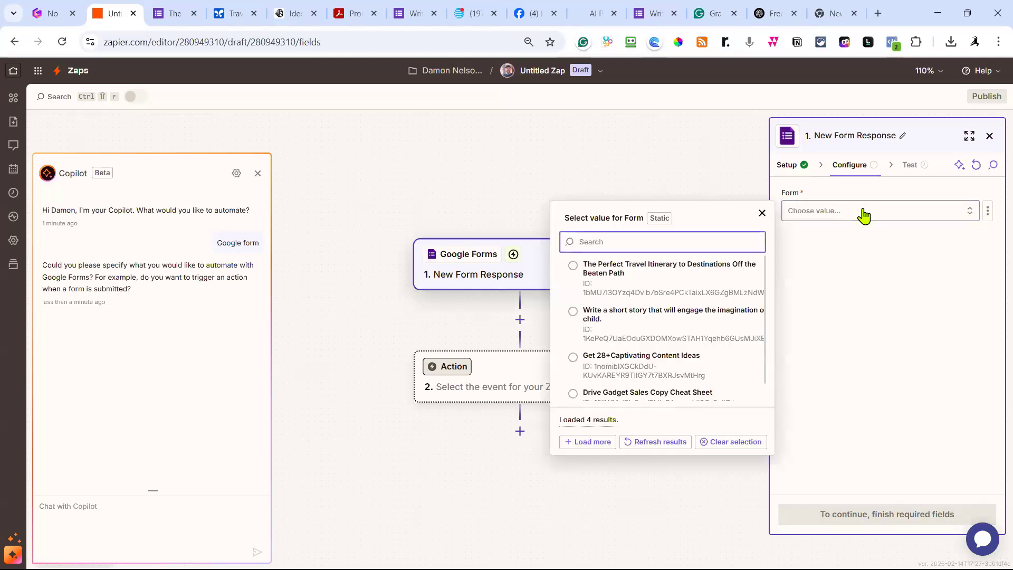
{"action": "left_click", "coordinate": [689, 272]}
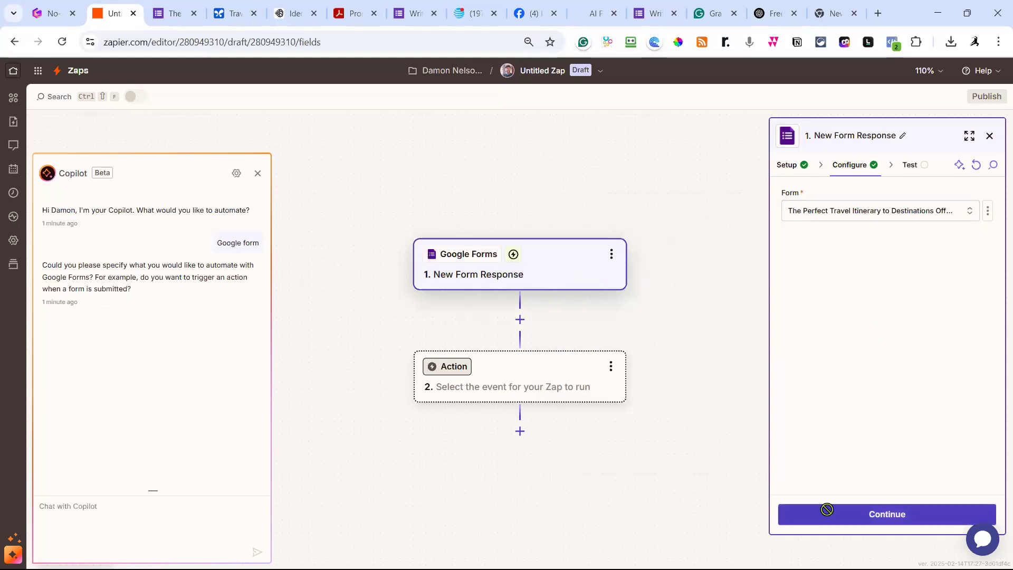
{"action": "left_click", "coordinate": [827, 509]}
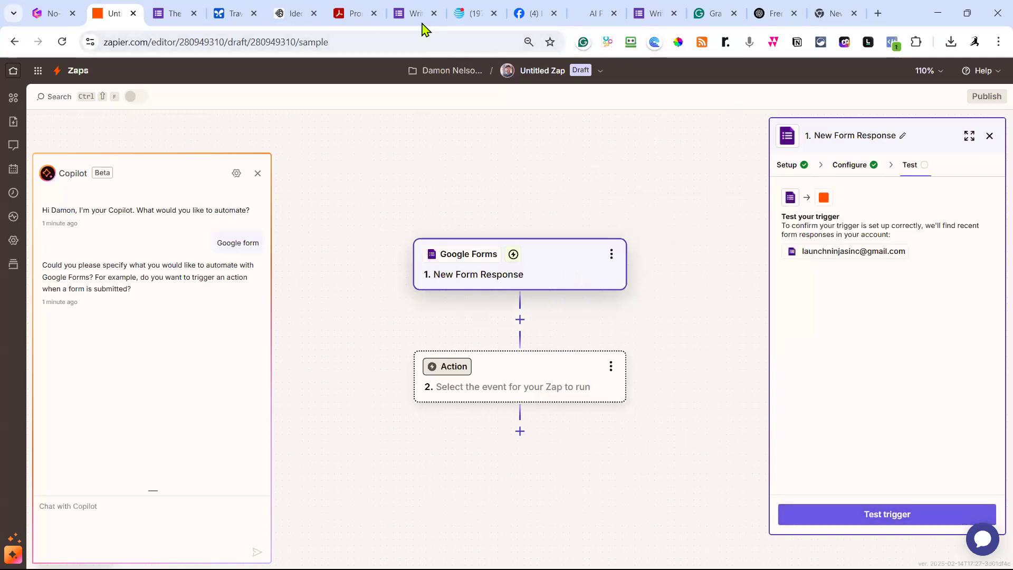
{"action": "left_click", "coordinate": [174, 14]}
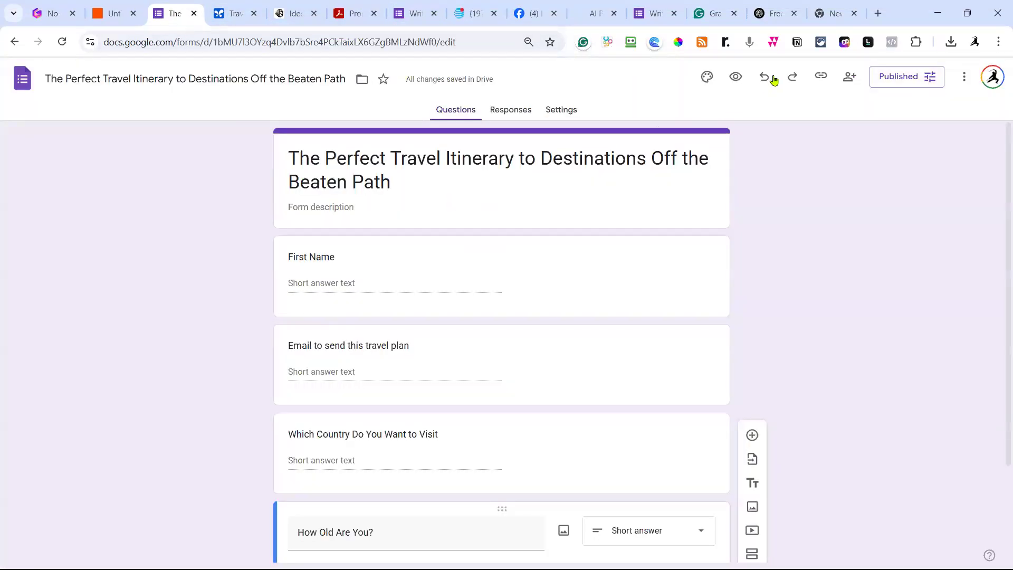
Copy the travel form's responder link as a shortened forms.gle URL.
{"action": "left_click", "coordinate": [820, 76]}
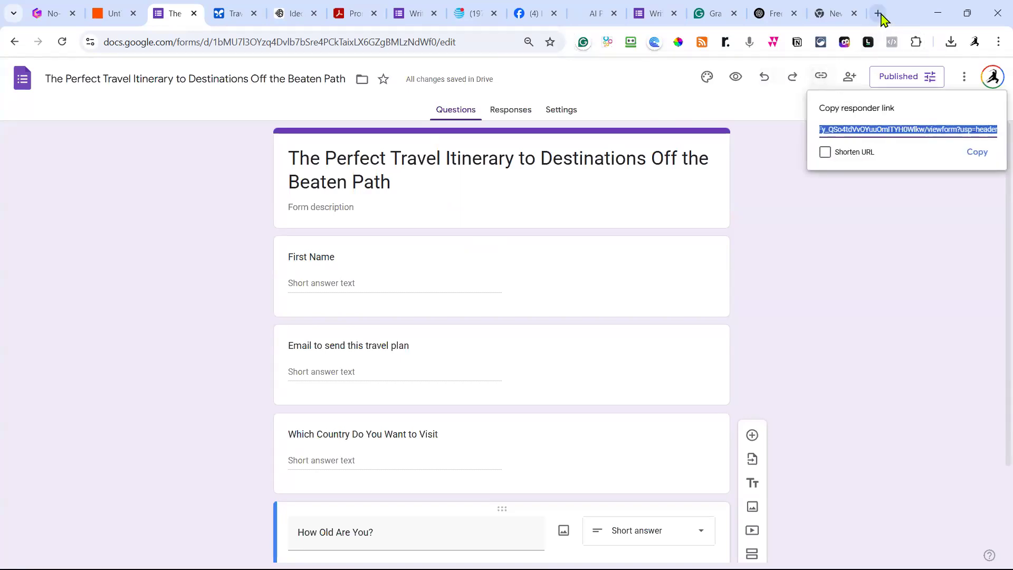
{"action": "left_click", "coordinate": [861, 154]}
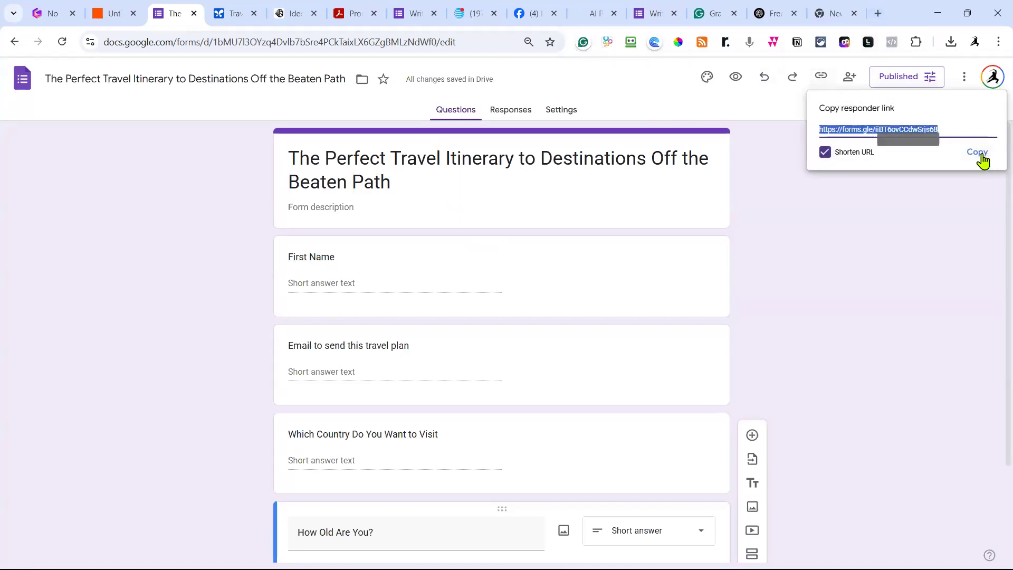
{"action": "left_click", "coordinate": [977, 153]}
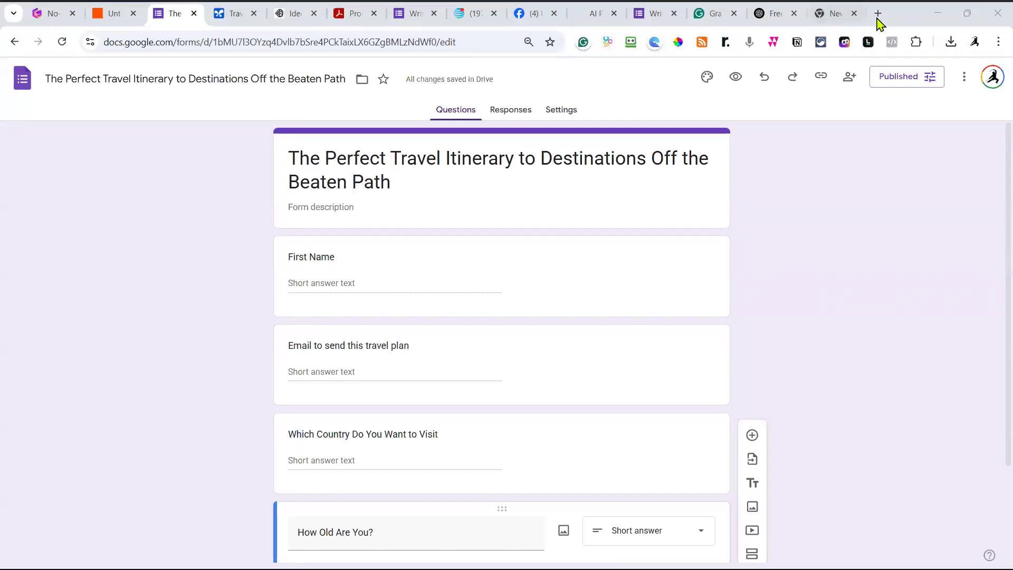
Open the form from the copied link in a new tab and enter a first name and email.
{"action": "left_click", "coordinate": [832, 19]}
{"action": "key", "text": "ctrl+v"}
{"action": "key", "text": "Return"}
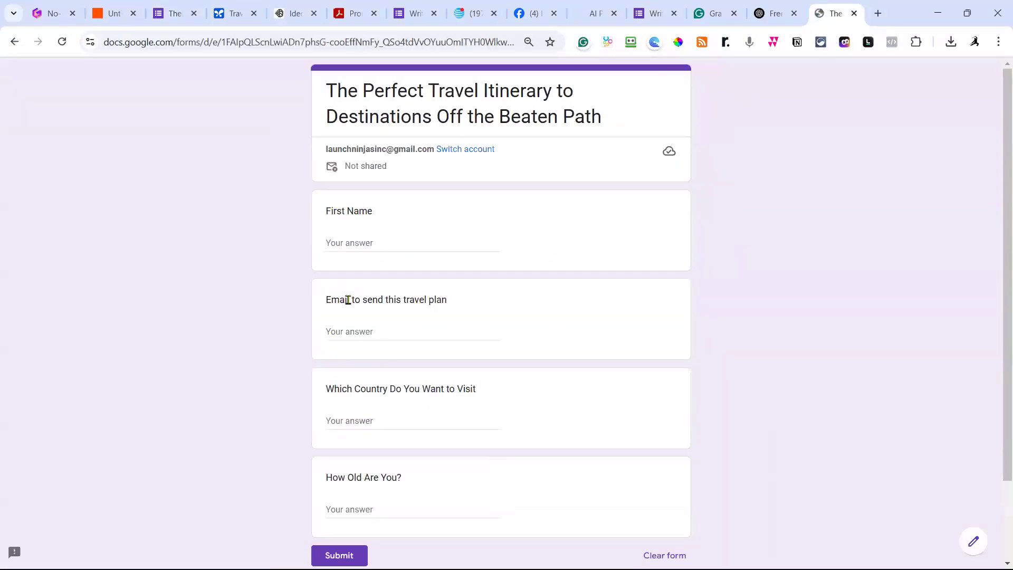
{"action": "left_click", "coordinate": [374, 242]}
{"action": "type", "text": "Richard"}
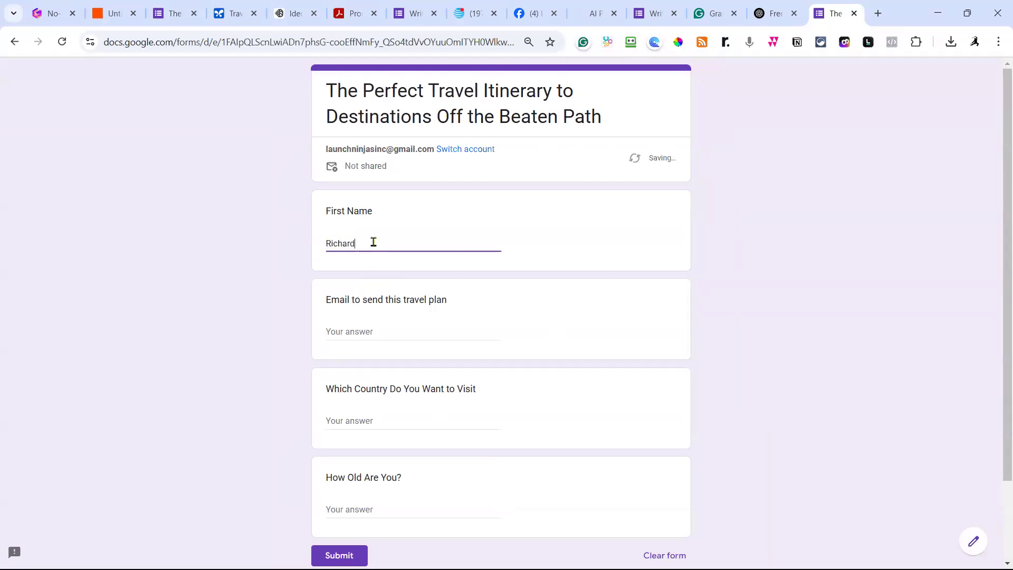
{"action": "left_click", "coordinate": [372, 335]}
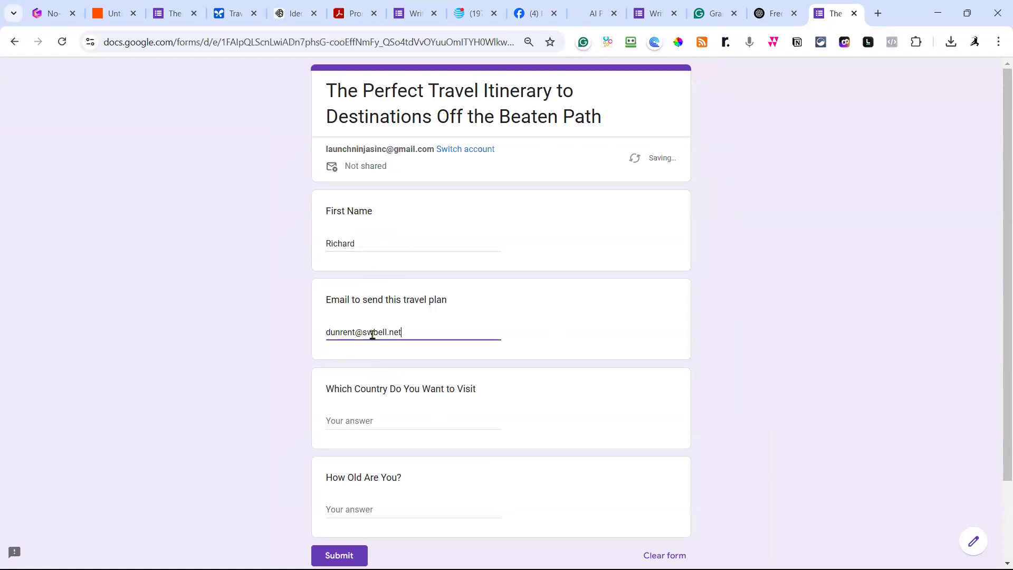
Answer France for the country and 61 for the age, then submit the response.
{"action": "left_click", "coordinate": [351, 420]}
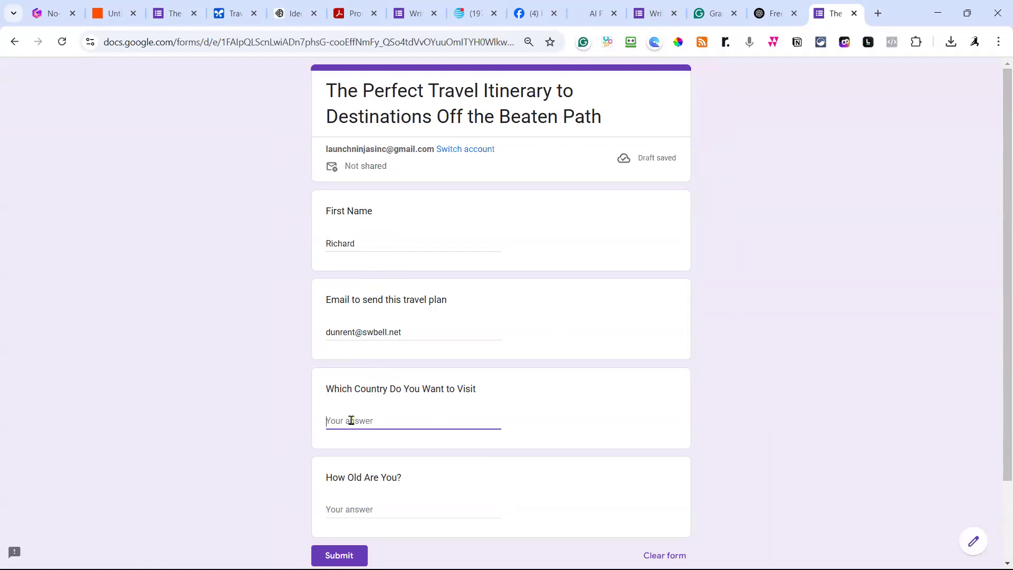
{"action": "type", "text": "France"}
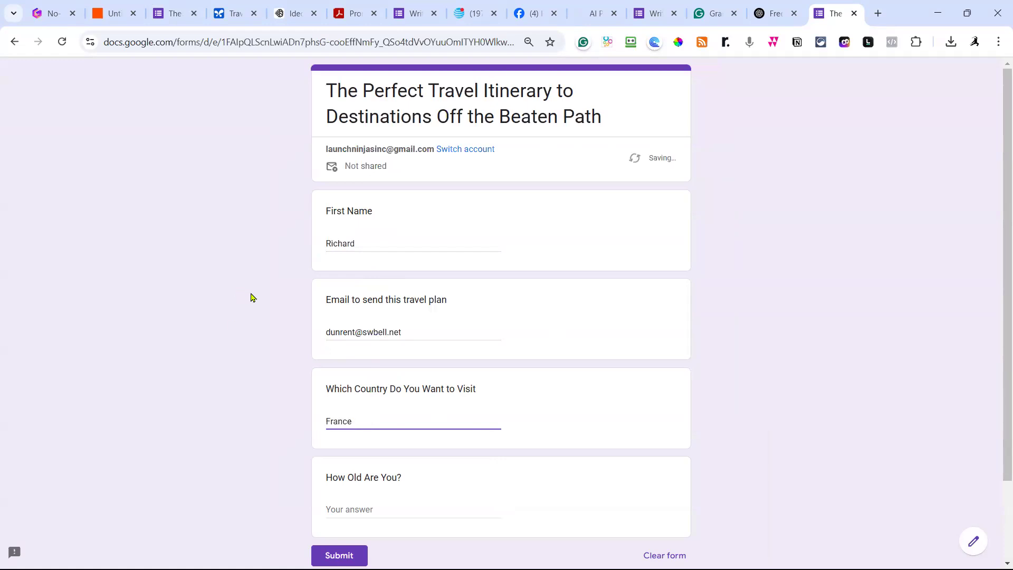
{"action": "scroll", "coordinate": [304, 402], "scroll_direction": "down", "scroll_amount": 2}
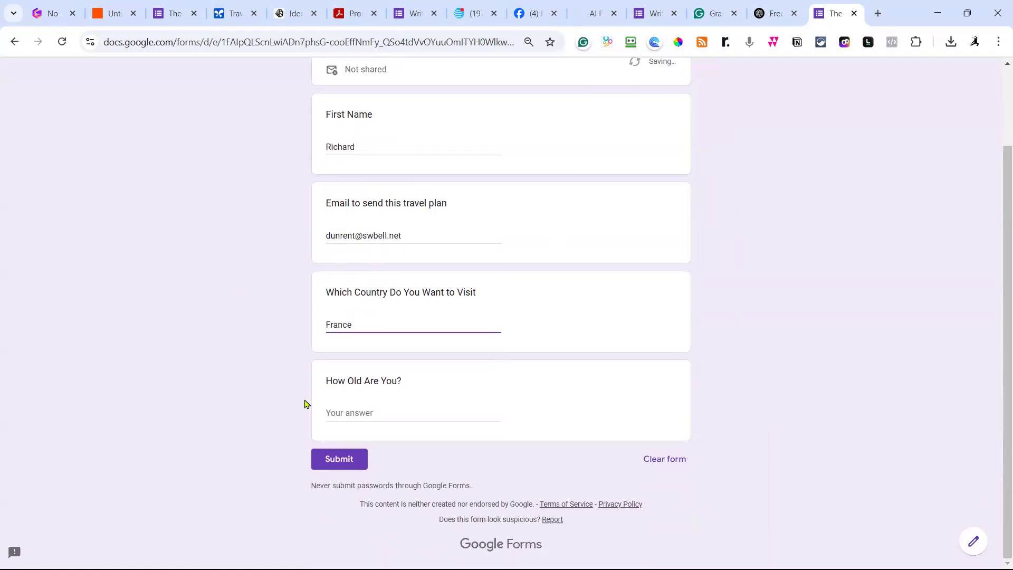
{"action": "left_click", "coordinate": [334, 412]}
{"action": "type", "text": "61"}
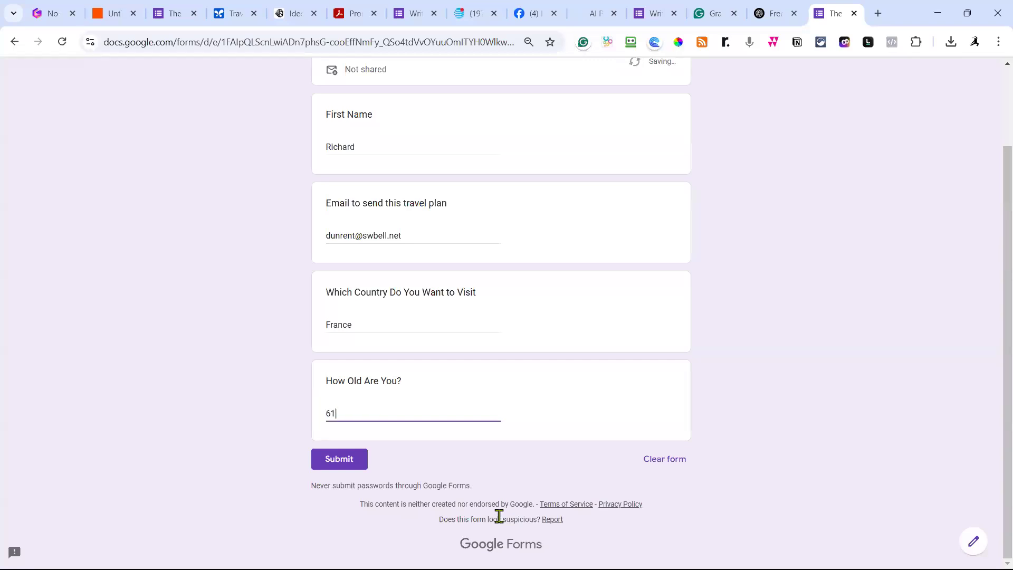
{"action": "left_click", "coordinate": [331, 462]}
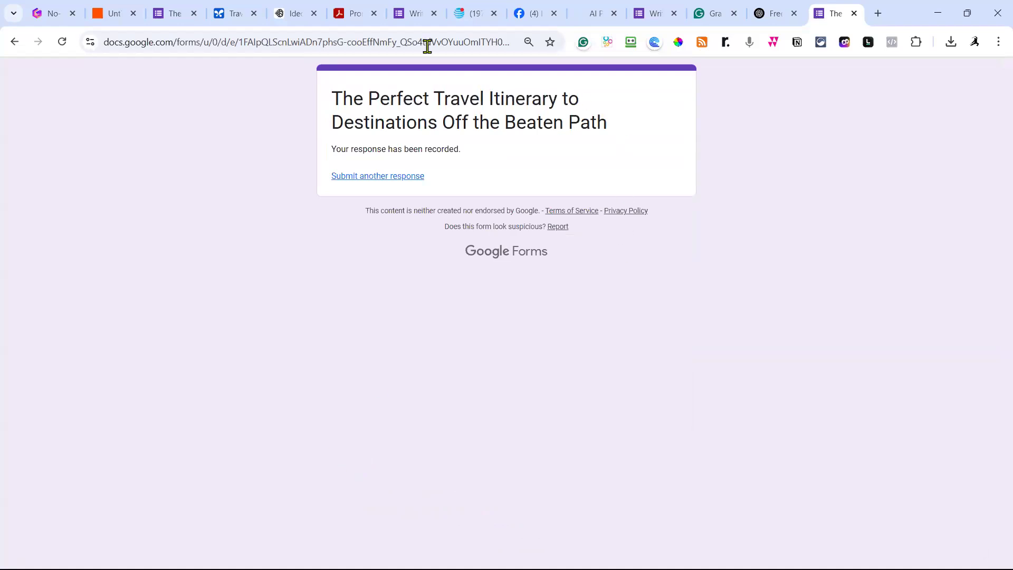
{"action": "left_click", "coordinate": [112, 16]}
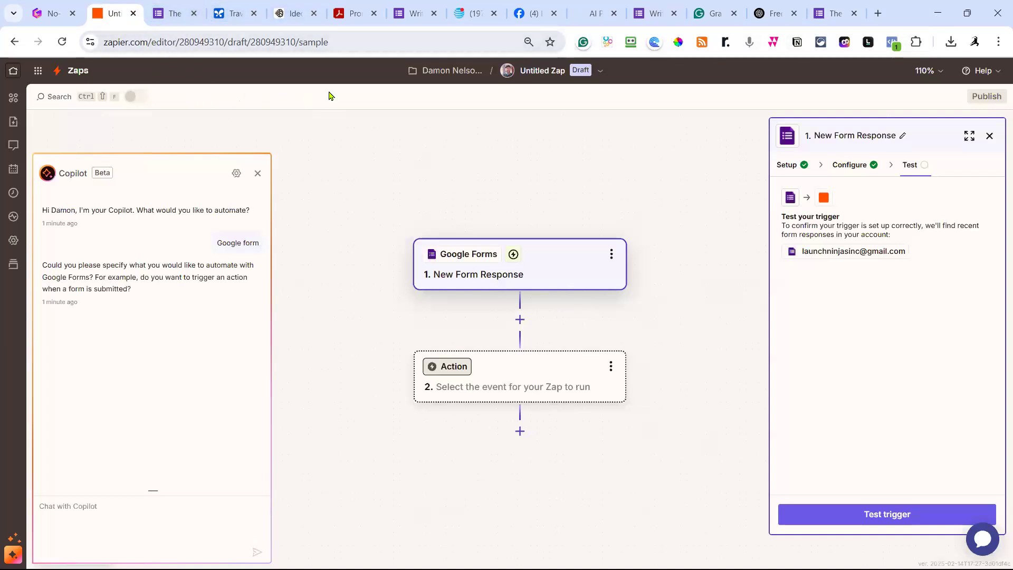
Rename the Untitled Zap to 'Travel Itinerary Lead Email Capture'.
{"action": "left_click", "coordinate": [556, 70]}
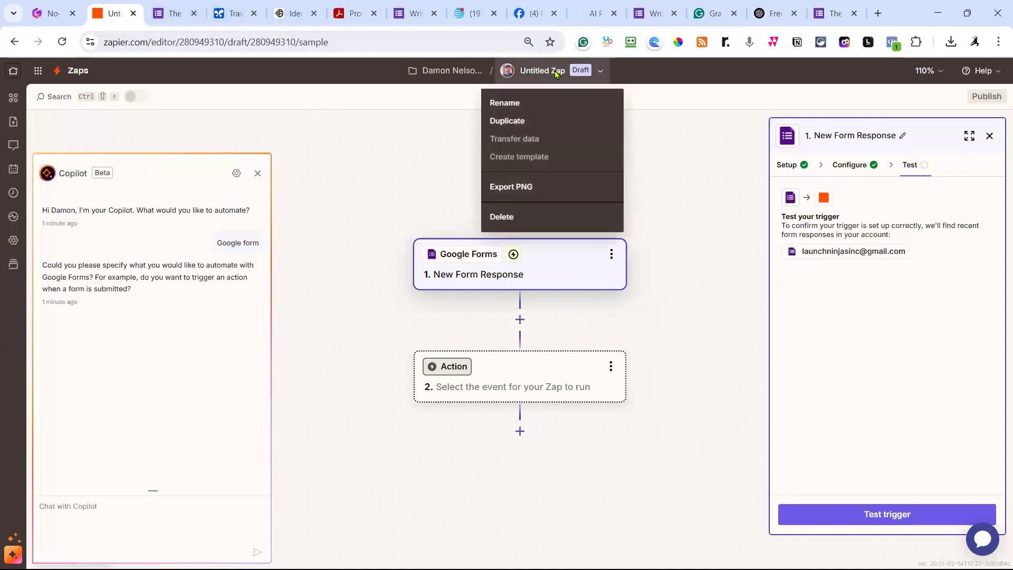
{"action": "left_click", "coordinate": [502, 104]}
{"action": "type", "text": "Tr"}
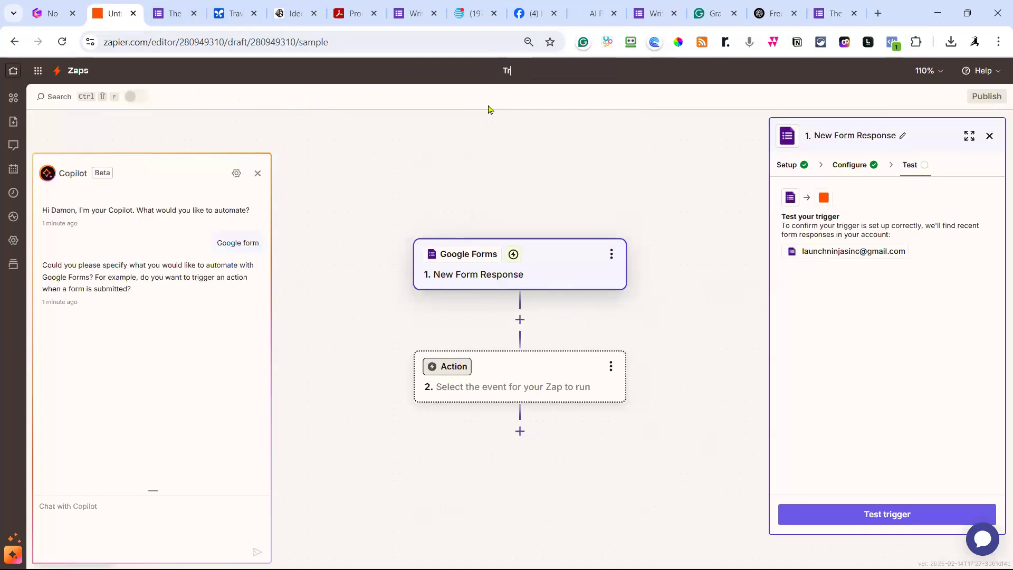
{"action": "type", "text": "avel Itinerary Lead Email Capture"}
{"action": "left_click", "coordinate": [581, 145]}
Add a Google AI Studio (Gemini) Send Prompt action using the connected Gemini account.
{"action": "left_click", "coordinate": [553, 387]}
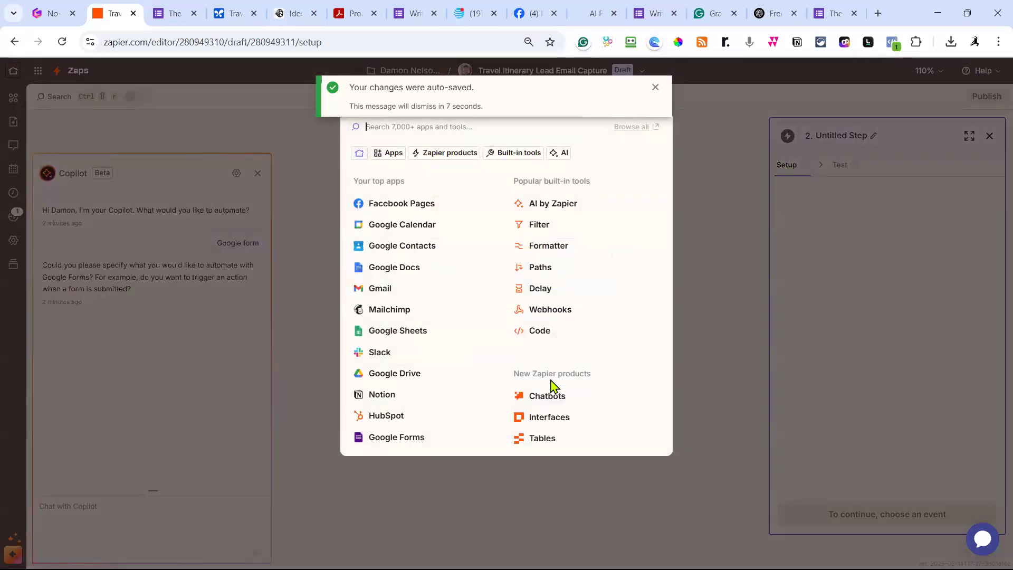
{"action": "type", "text": "gemini"}
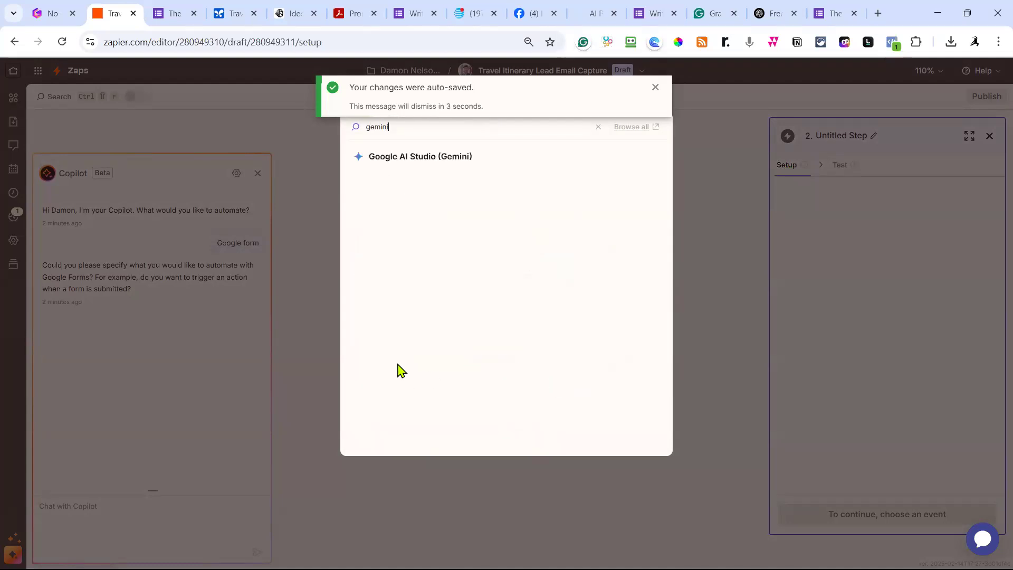
{"action": "left_click", "coordinate": [410, 158]}
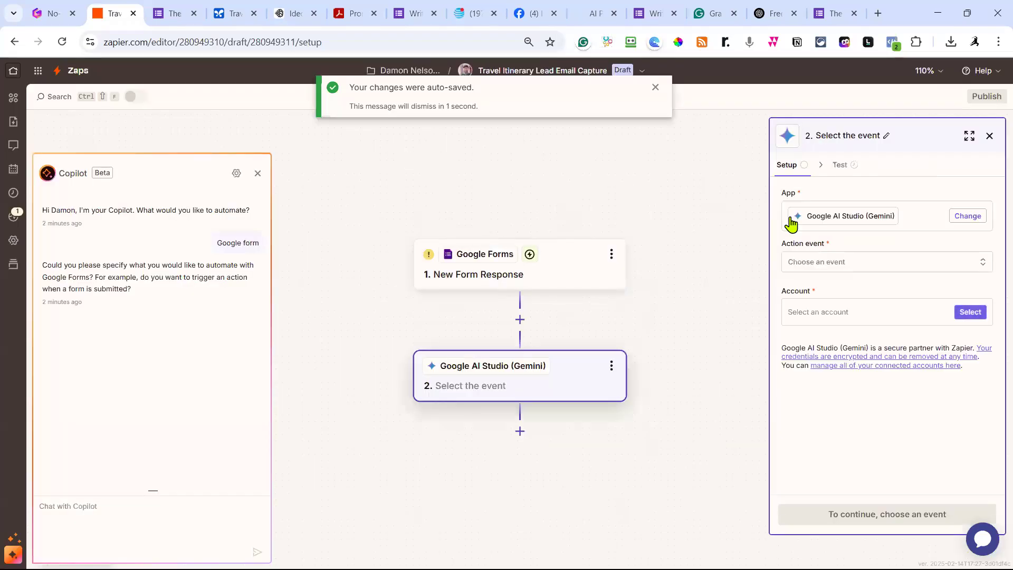
{"action": "left_click", "coordinate": [865, 266]}
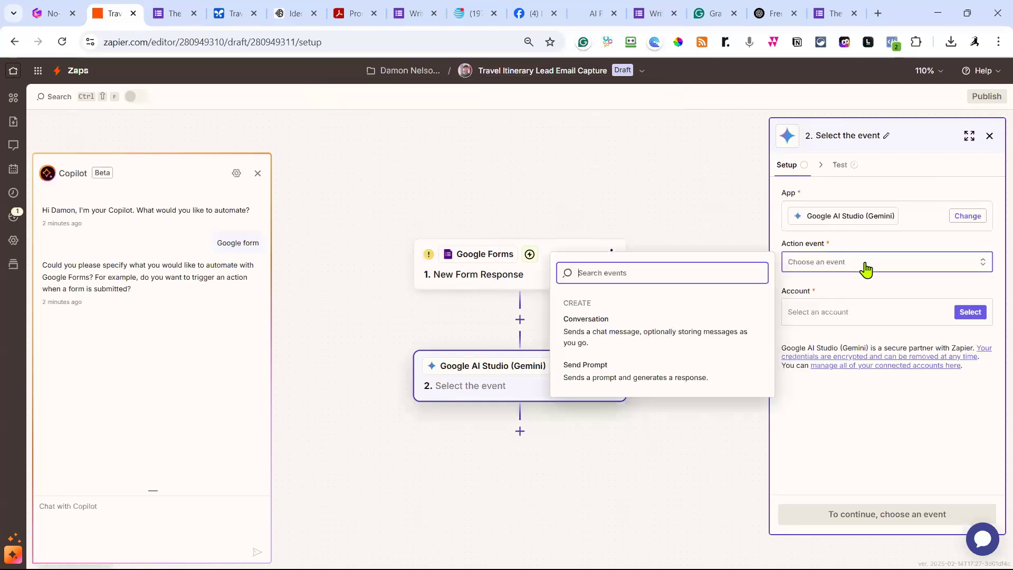
{"action": "left_click", "coordinate": [606, 373]}
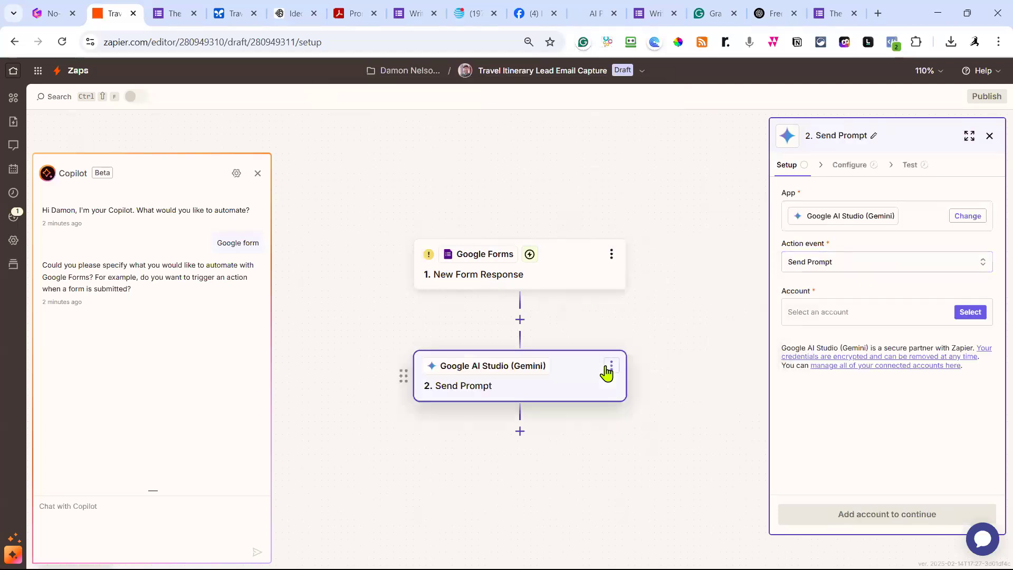
{"action": "left_click", "coordinate": [901, 319]}
{"action": "left_click", "coordinate": [760, 349]}
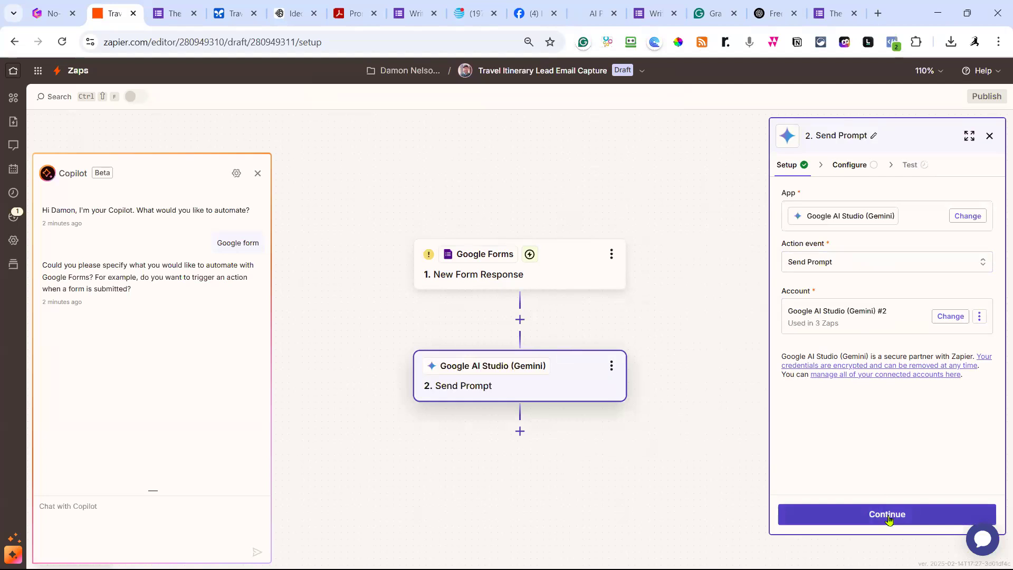
{"action": "left_click", "coordinate": [890, 518]}
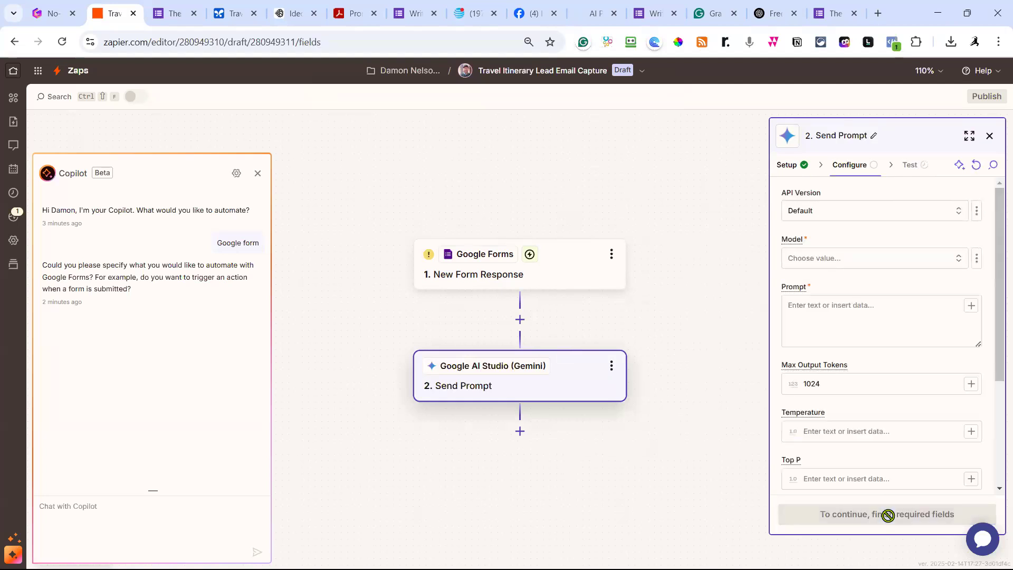
Select Gemini 2.0 Flash as the model for the prompt.
{"action": "left_click", "coordinate": [838, 260]}
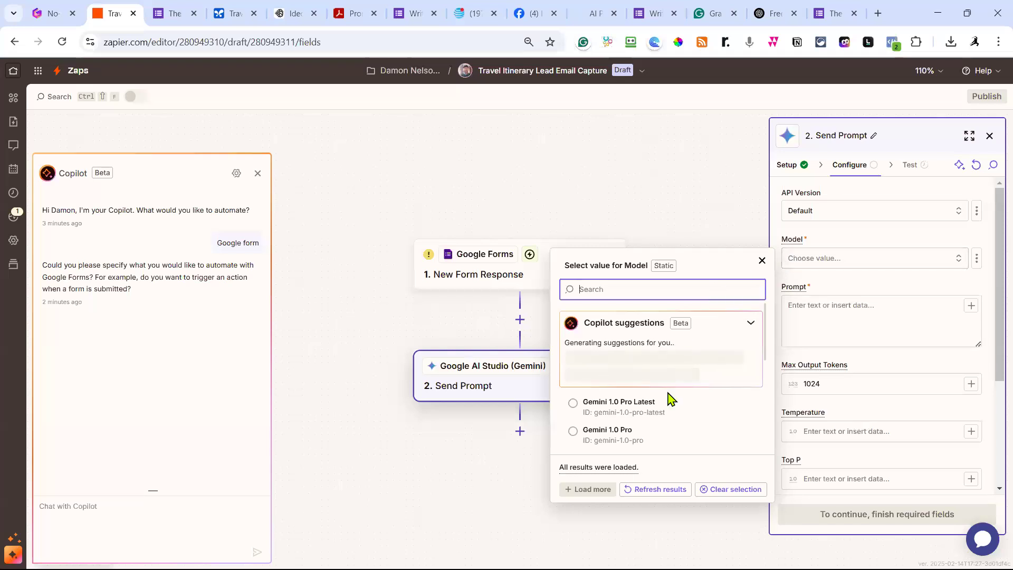
{"action": "scroll", "coordinate": [668, 399], "scroll_direction": "down", "scroll_amount": 6}
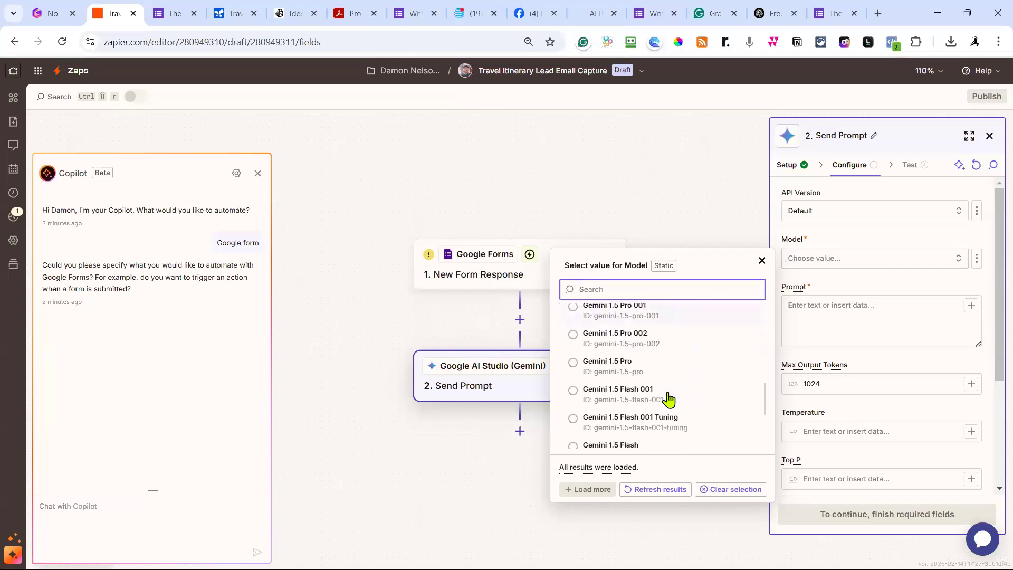
{"action": "scroll", "coordinate": [669, 399], "scroll_direction": "down", "scroll_amount": 5}
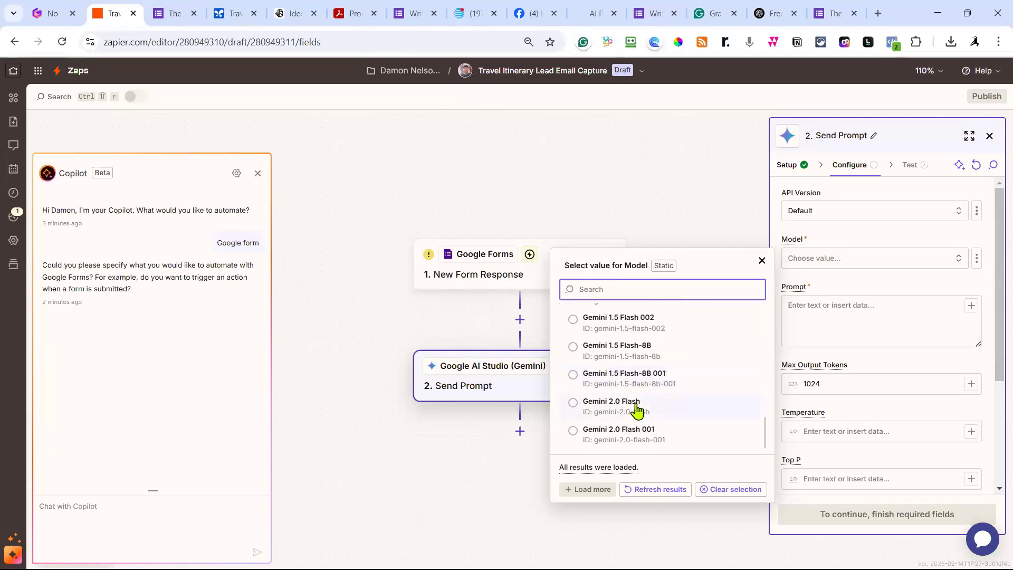
{"action": "key", "text": "Escape"}
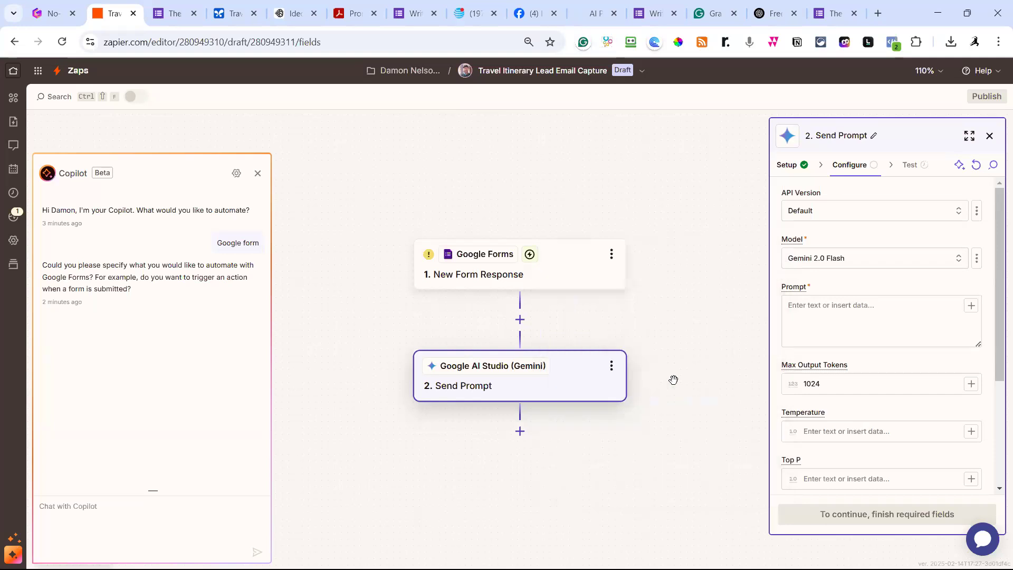
{"action": "left_click", "coordinate": [866, 326]}
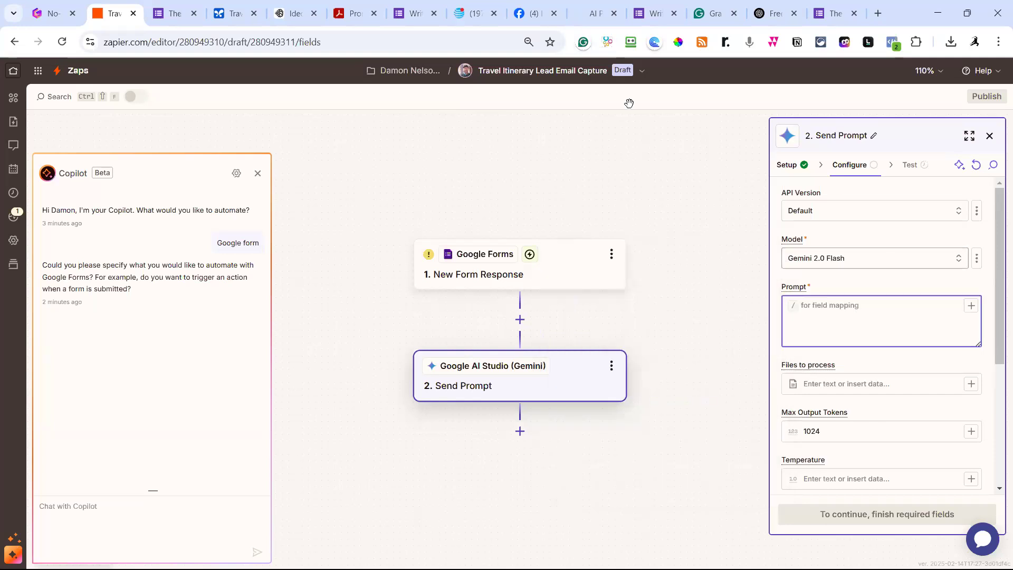
Select and copy the AI Studio travel prompt from 'Hey Expert Travel Blogger!' to its closing thanks.
{"action": "left_click", "coordinate": [224, 19]}
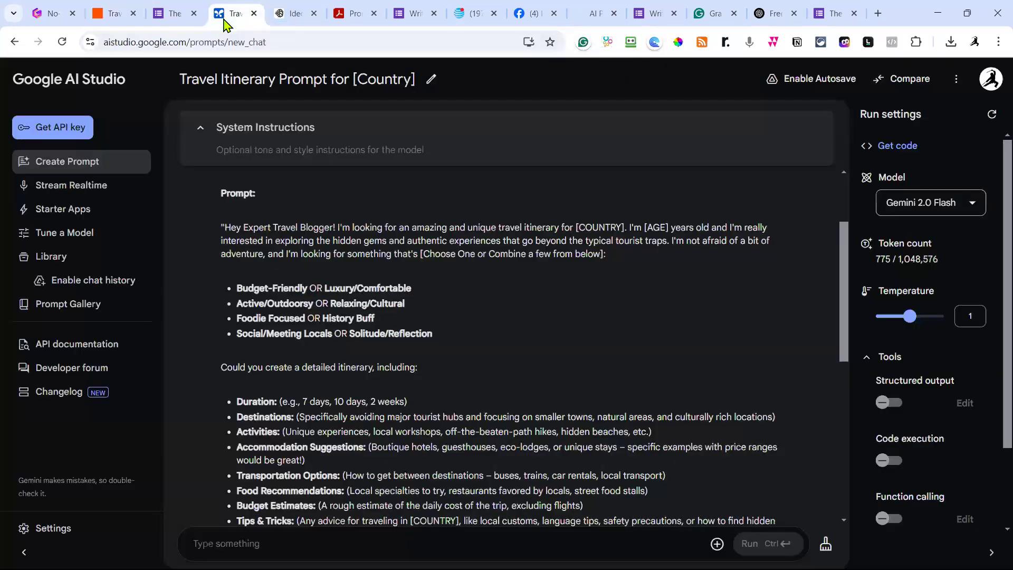
{"action": "scroll", "coordinate": [310, 293], "scroll_direction": "up", "scroll_amount": 1}
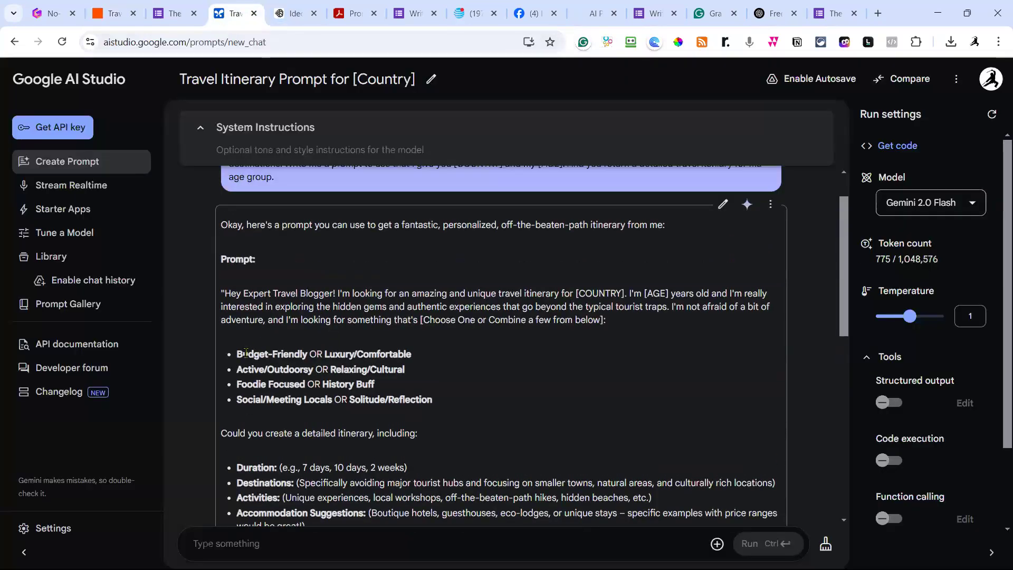
{"action": "left_click_drag", "start_coordinate": [226, 295], "coordinate": [744, 387]}
{"action": "scroll", "coordinate": [406, 314], "scroll_direction": "down", "scroll_amount": 1}
{"action": "scroll", "coordinate": [418, 319], "scroll_direction": "down", "scroll_amount": 3}
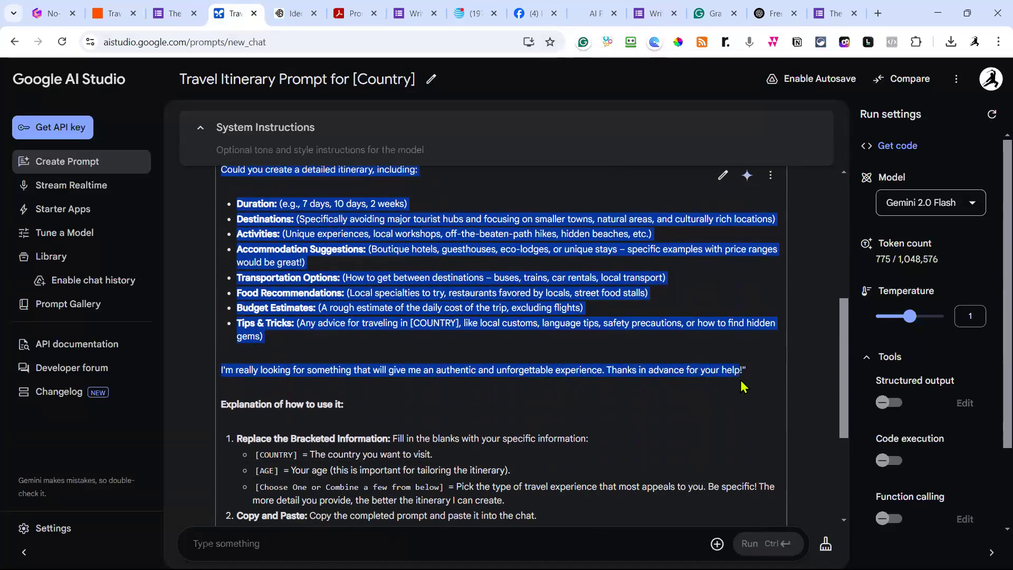
{"action": "left_click", "coordinate": [116, 16]}
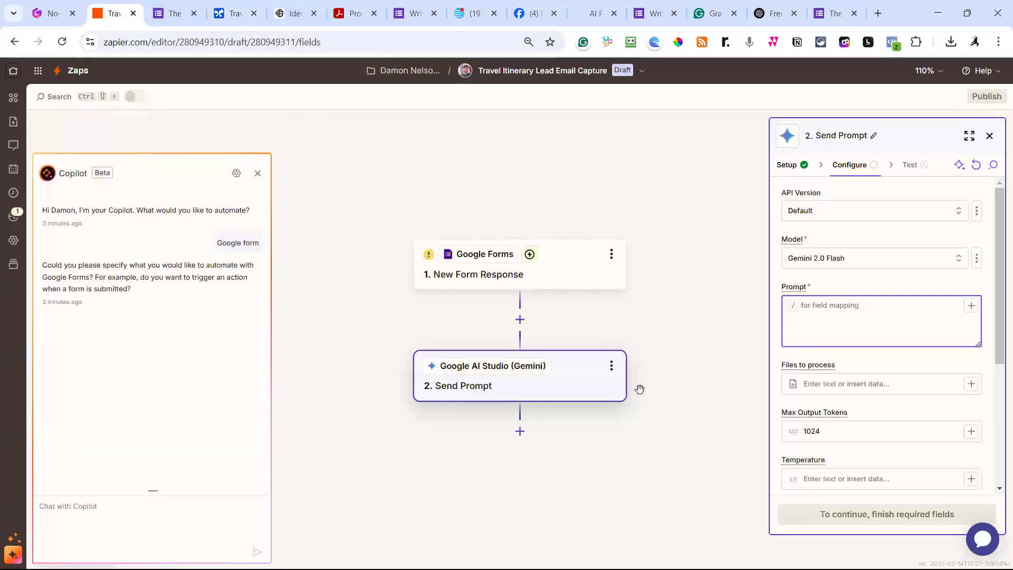
Paste the travel-blogger itinerary request into the Send Prompt step's empty Prompt field.
{"action": "left_click", "coordinate": [838, 271]}
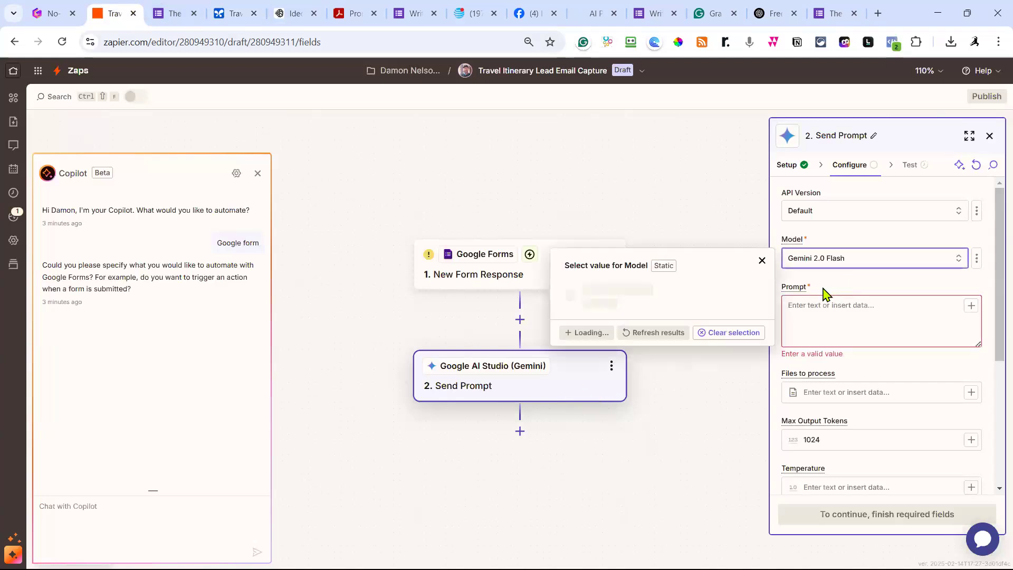
{"action": "left_click", "coordinate": [832, 310]}
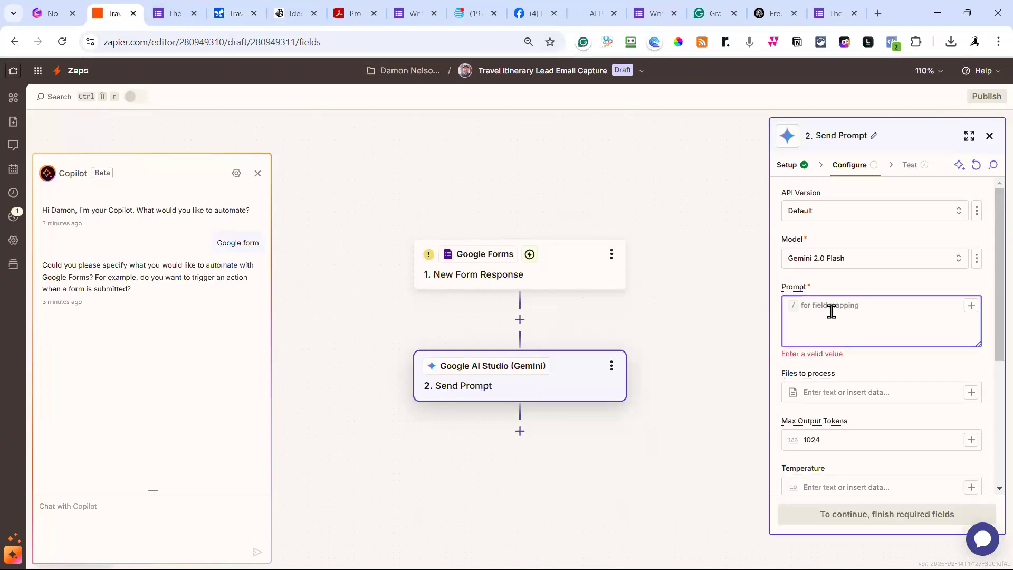
{"action": "key", "text": "ctrl+v"}
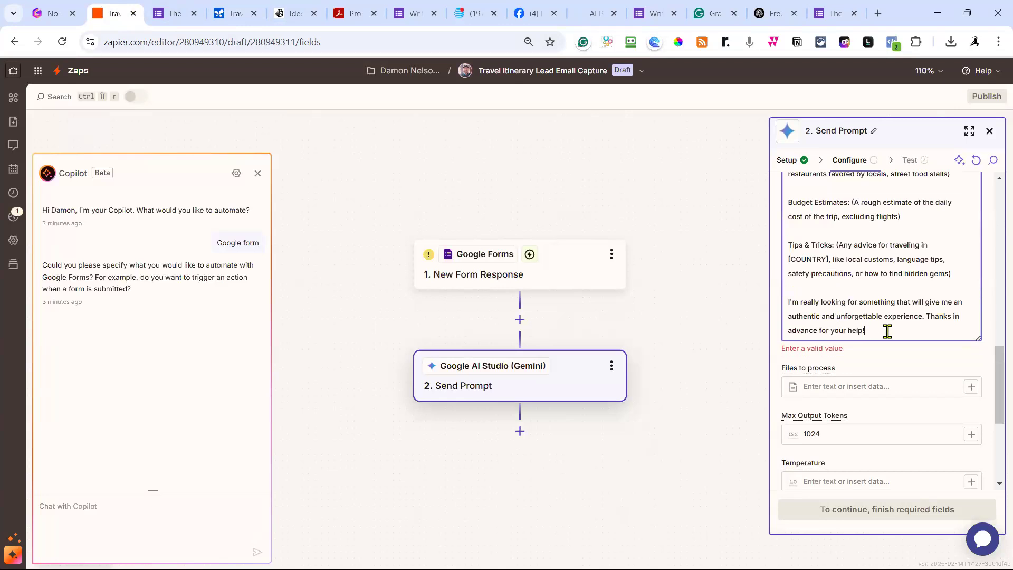
{"action": "scroll", "coordinate": [888, 331], "scroll_direction": "up", "scroll_amount": 4}
{"action": "scroll", "coordinate": [888, 331], "scroll_direction": "up", "scroll_amount": 5}
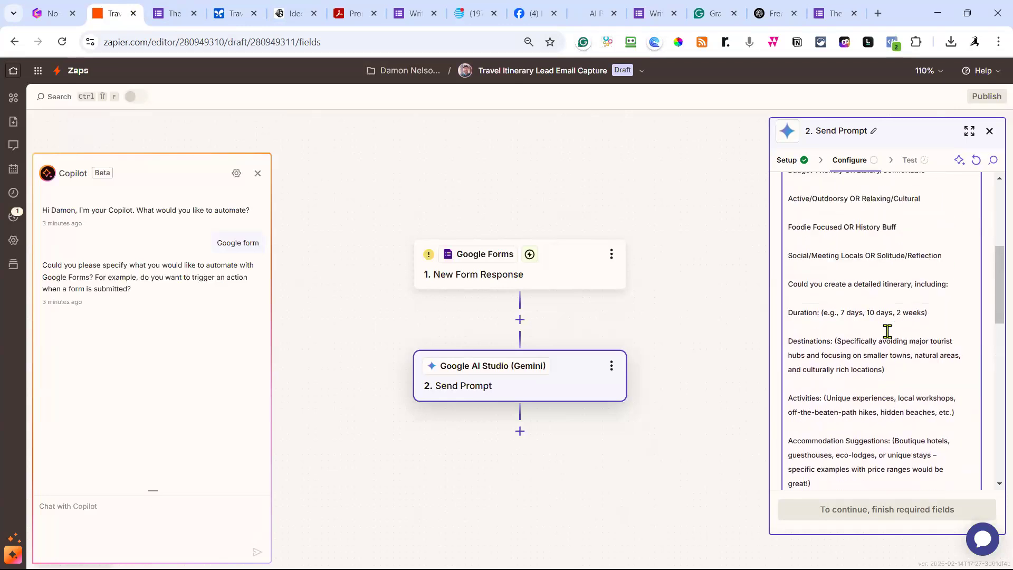
{"action": "scroll", "coordinate": [887, 331], "scroll_direction": "up", "scroll_amount": 4}
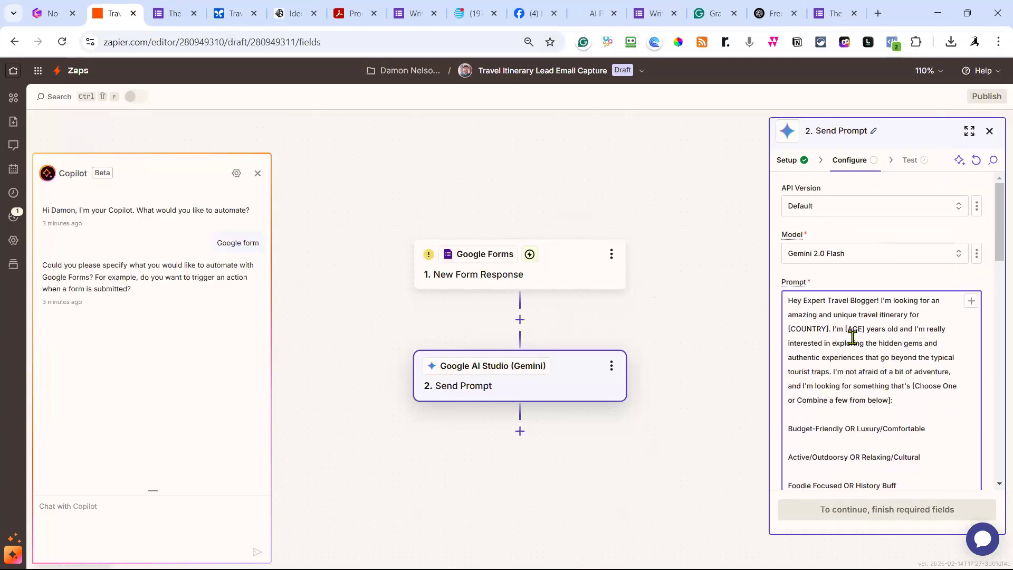
{"action": "scroll", "coordinate": [873, 353], "scroll_direction": "down", "scroll_amount": 10}
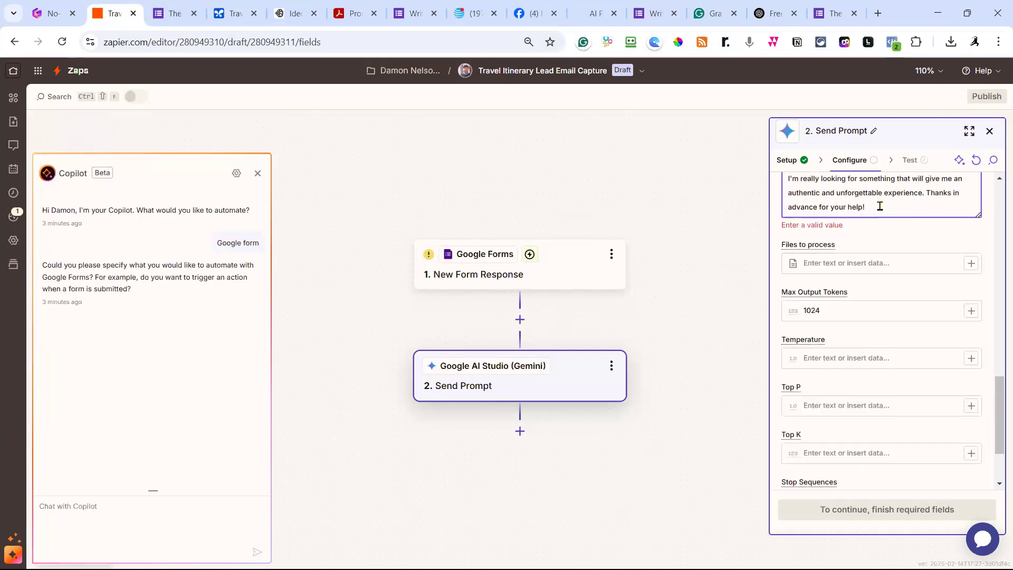
Add the Output instructions paragraph below the prompt, then select [COUNTRY] for find-and-replace.
{"action": "key", "text": "Return"}
{"action": "key", "text": "Return"}
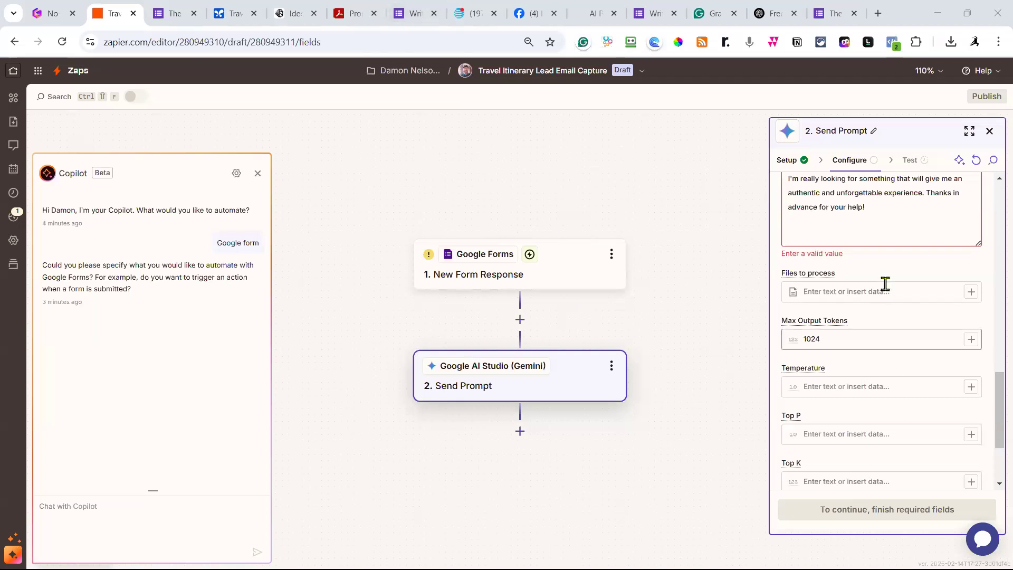
{"action": "left_click", "coordinate": [822, 233]}
{"action": "type", "text": "Output instructions: Do not give explanation or a conclusion to the output. Simply send the output only."}
{"action": "scroll", "coordinate": [922, 256], "scroll_direction": "up", "scroll_amount": 10}
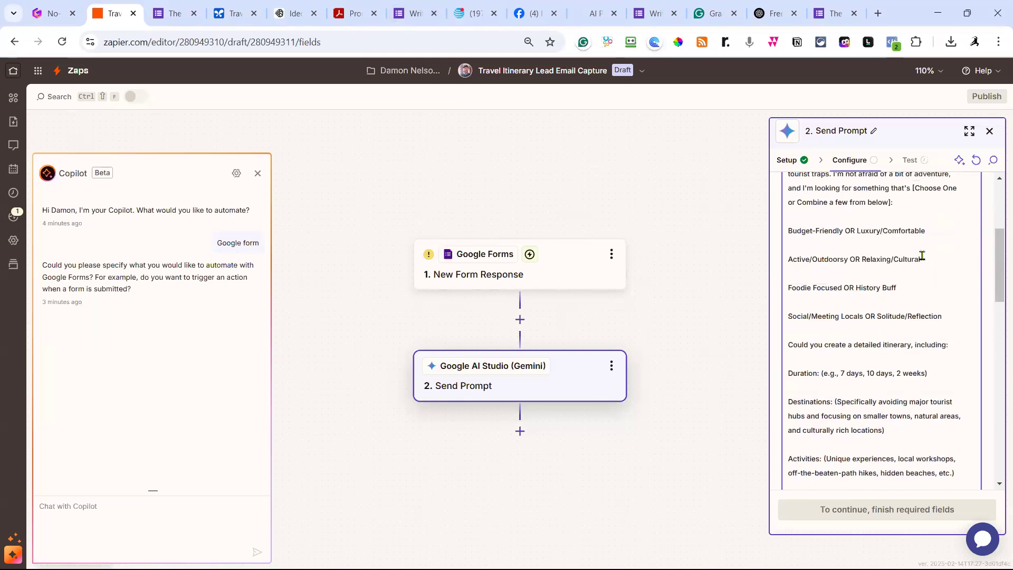
{"action": "scroll", "coordinate": [922, 256], "scroll_direction": "up", "scroll_amount": 4}
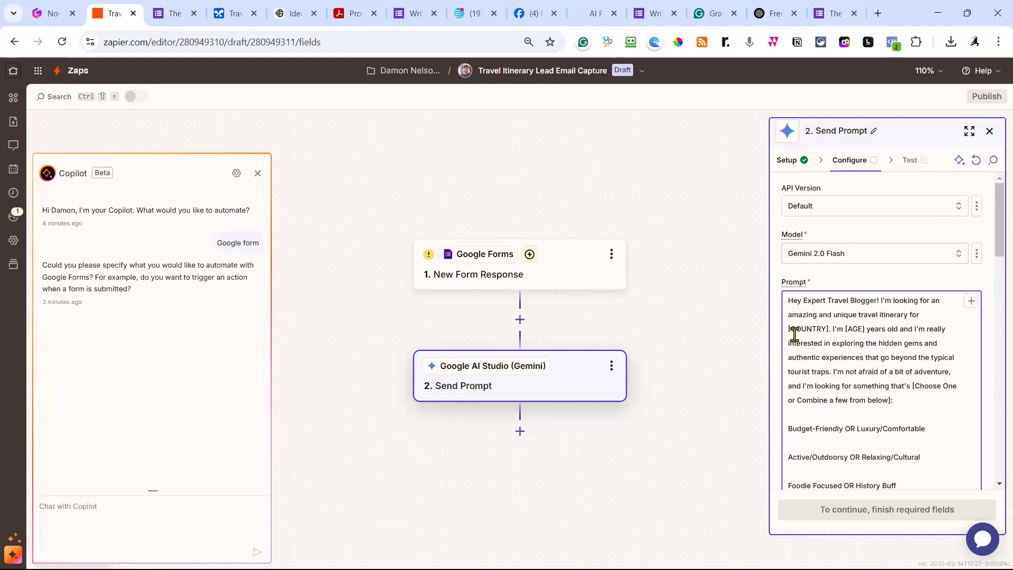
{"action": "left_click_drag", "start_coordinate": [788, 330], "coordinate": [829, 330]}
{"action": "left_click", "coordinate": [788, 307]}
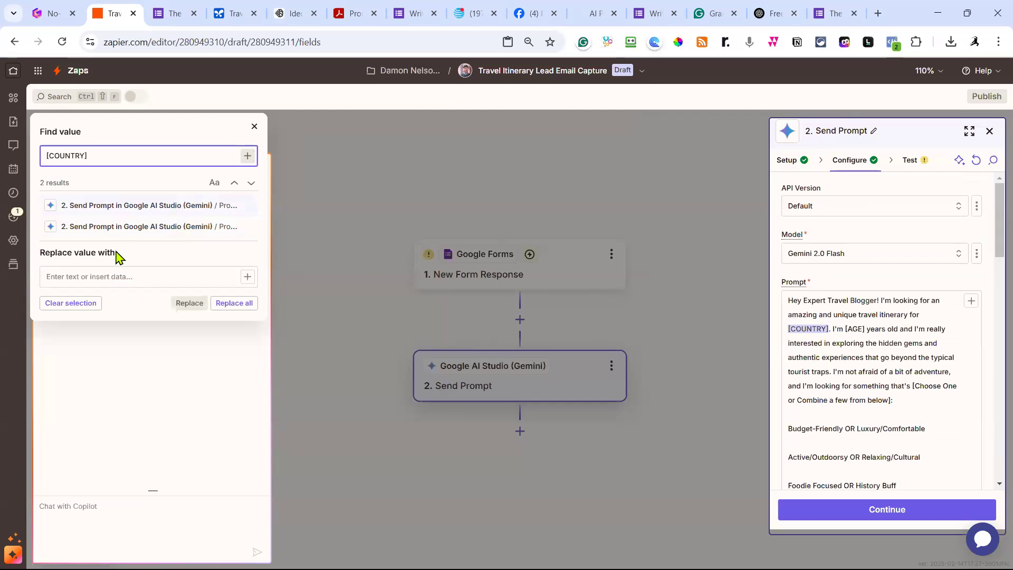
With no form data available for replacement, test the Google Forms trigger and continue with Form Response A.
{"action": "left_click", "coordinate": [152, 279]}
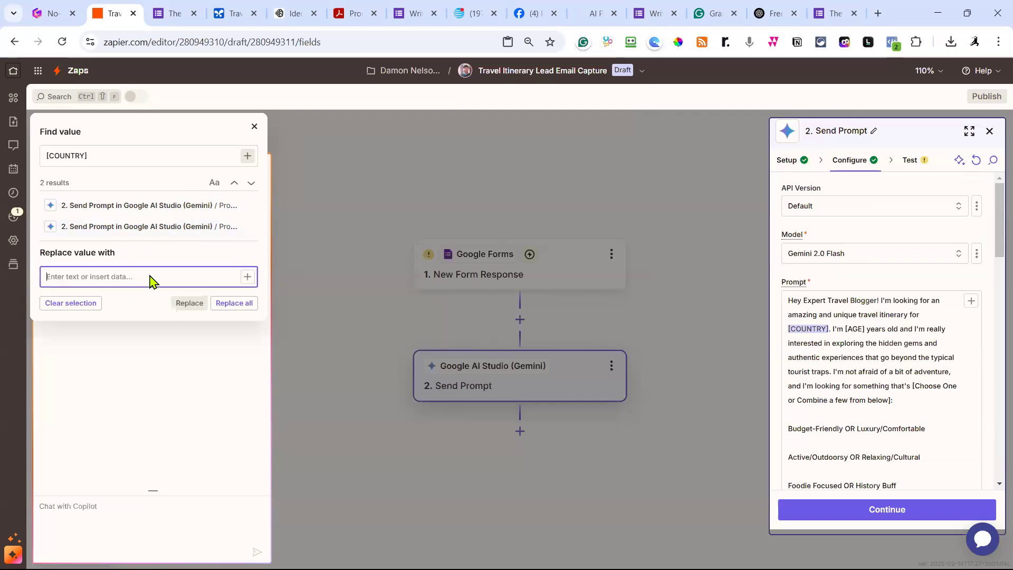
{"action": "left_click", "coordinate": [248, 278]}
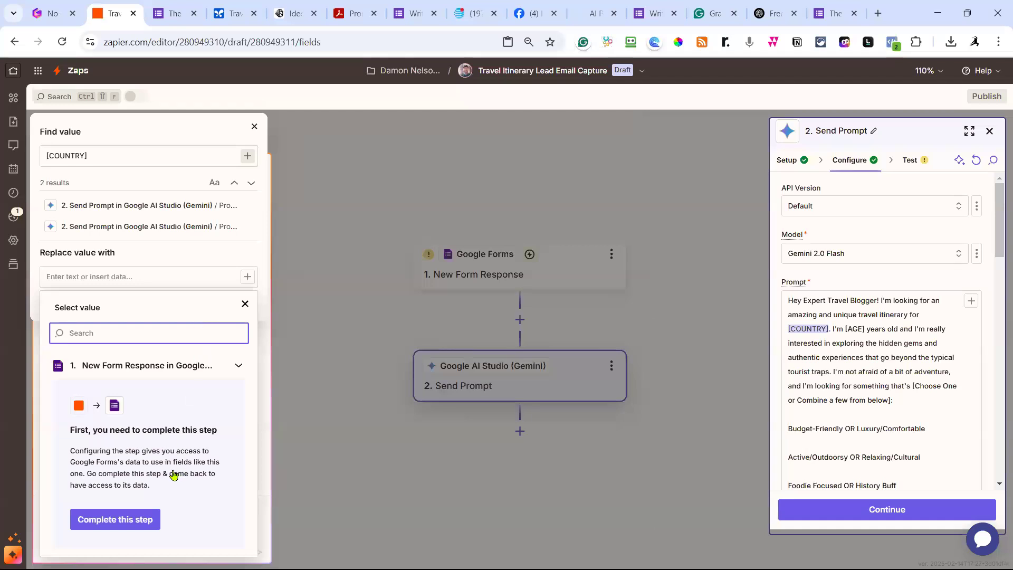
{"action": "left_click", "coordinate": [143, 520]}
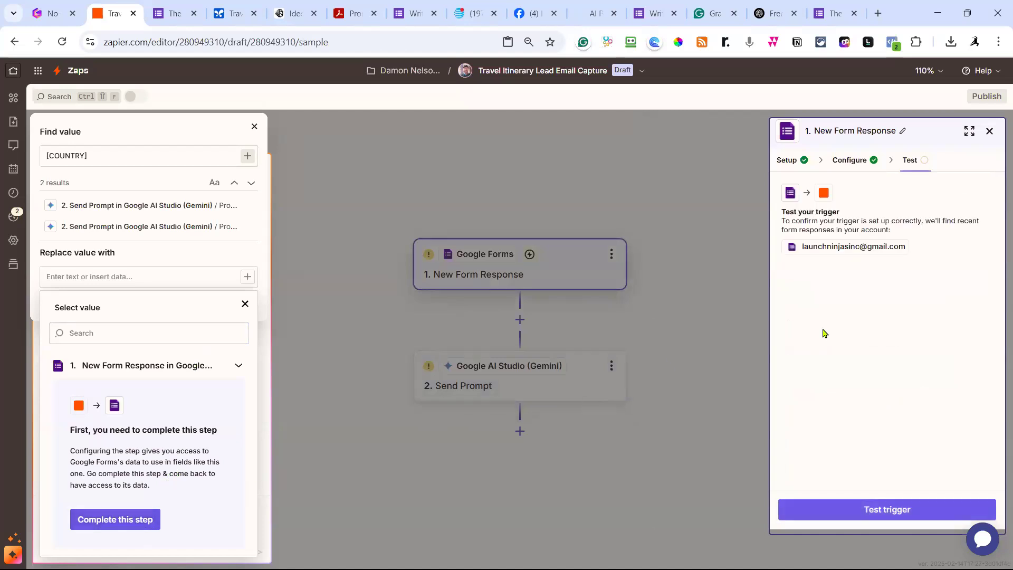
{"action": "left_click", "coordinate": [884, 510]}
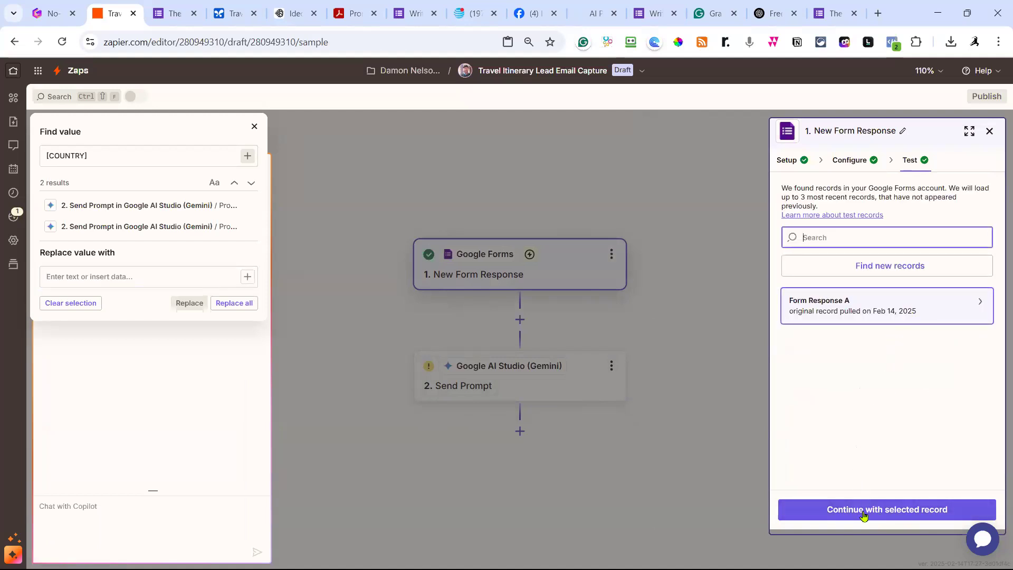
{"action": "left_click", "coordinate": [863, 515]}
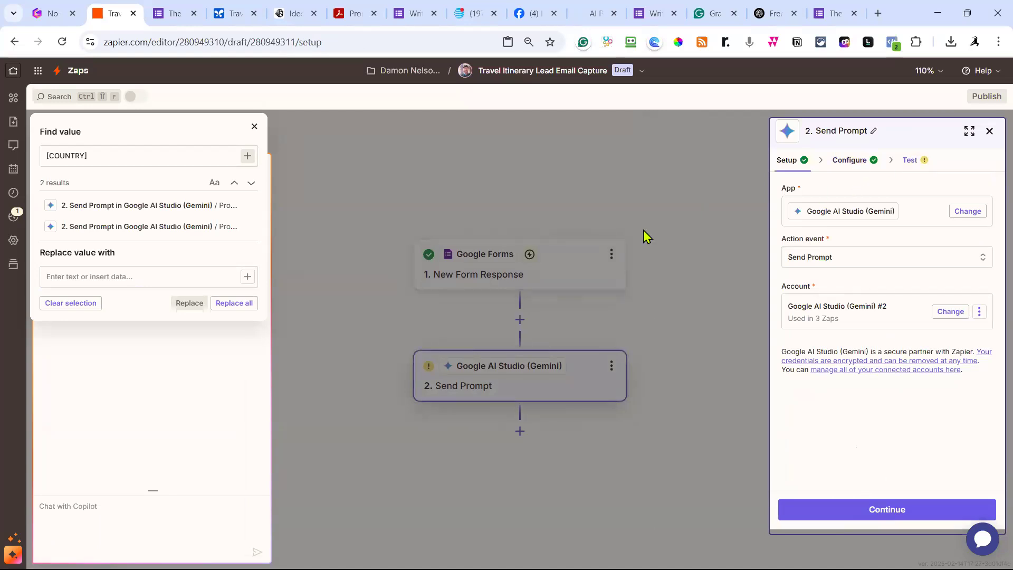
Fetch newer form responses and pick Form Response B (France, age 61) as the trigger's test record.
{"action": "left_click", "coordinate": [565, 265]}
{"action": "left_click", "coordinate": [913, 164]}
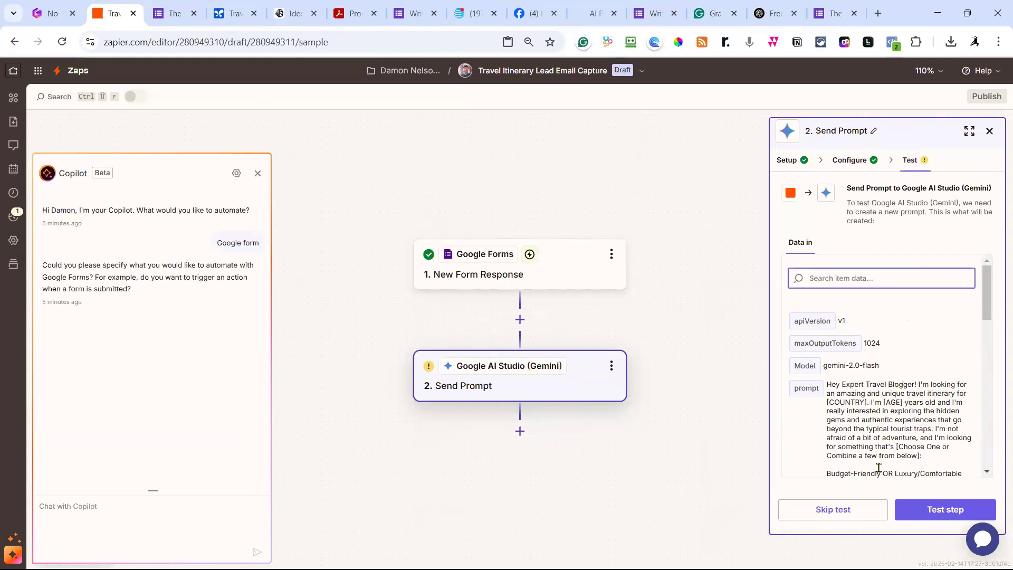
{"action": "left_click", "coordinate": [570, 283]}
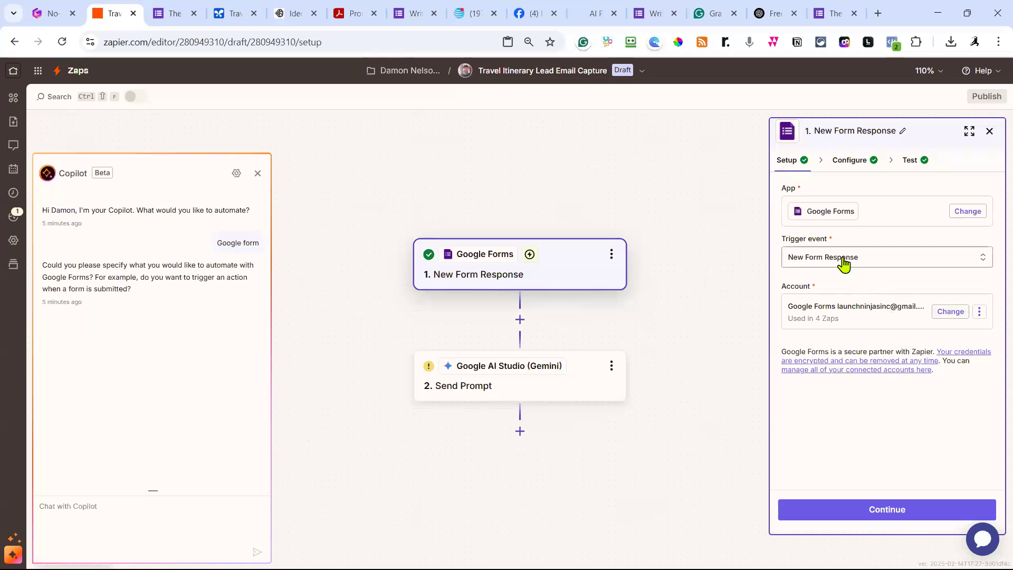
{"action": "left_click", "coordinate": [910, 161]}
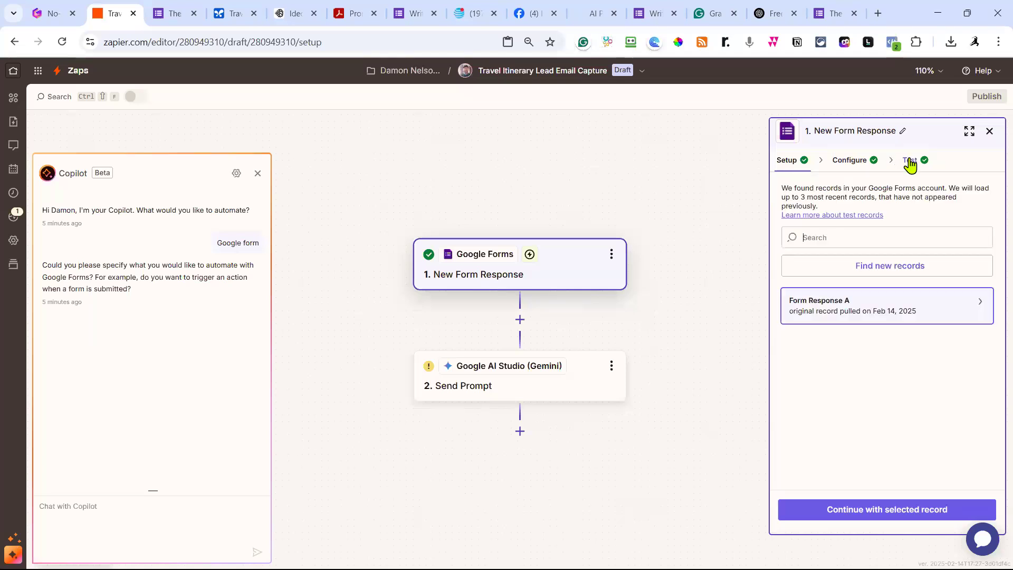
{"action": "left_click", "coordinate": [863, 270]}
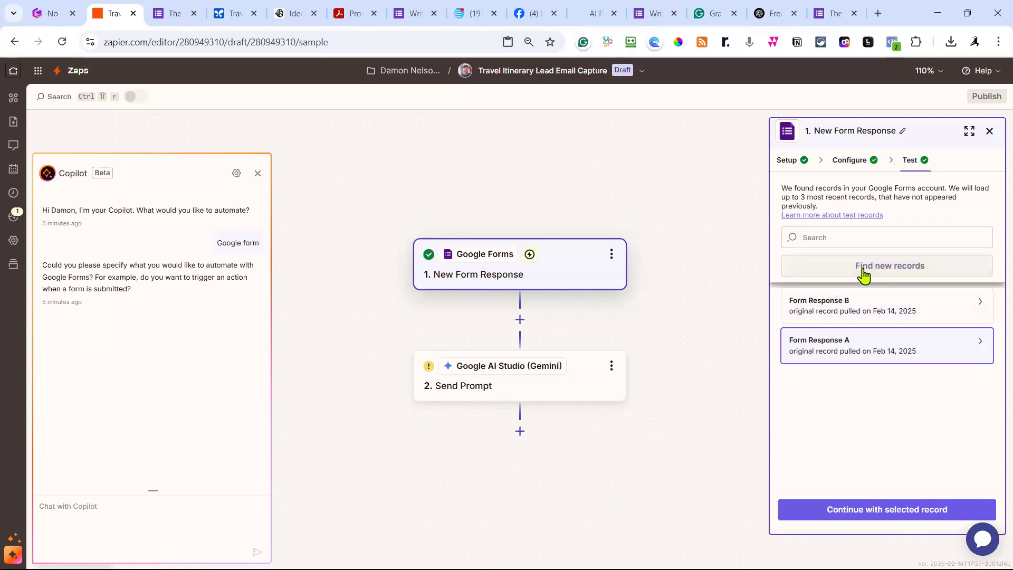
{"action": "left_click", "coordinate": [956, 318]}
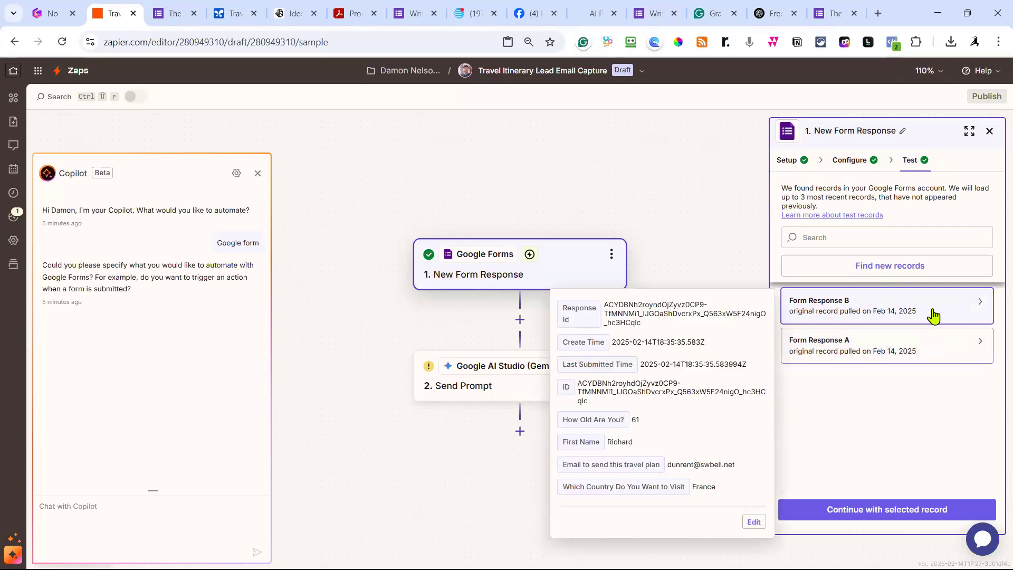
{"action": "left_click", "coordinate": [944, 355]}
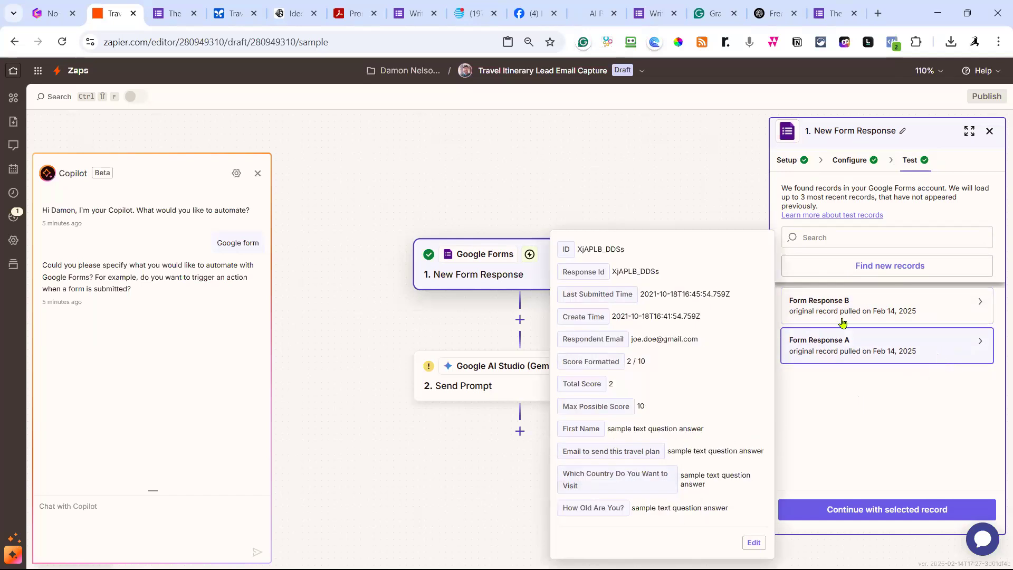
{"action": "left_click", "coordinate": [944, 311]}
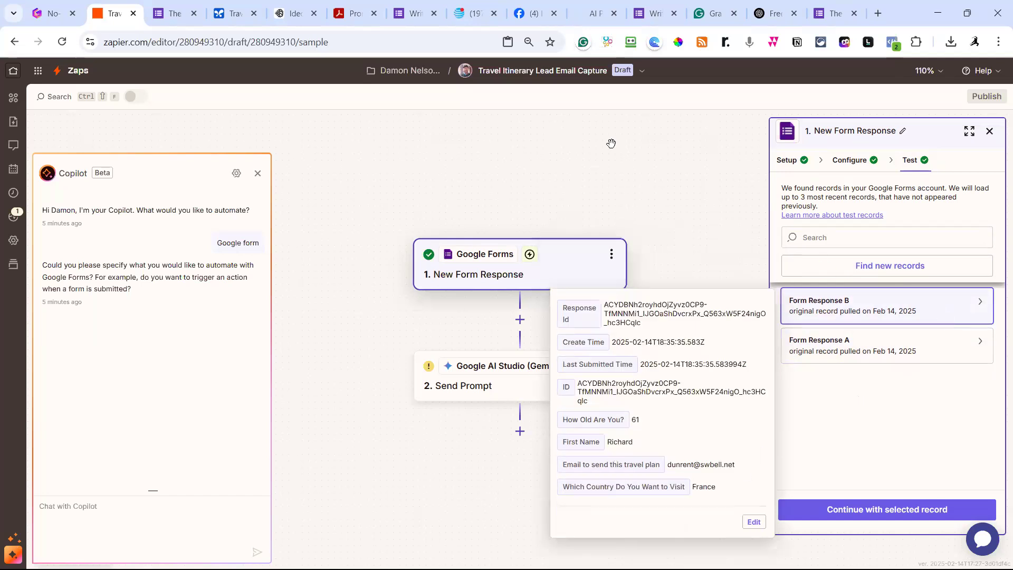
{"action": "left_click", "coordinate": [856, 512]}
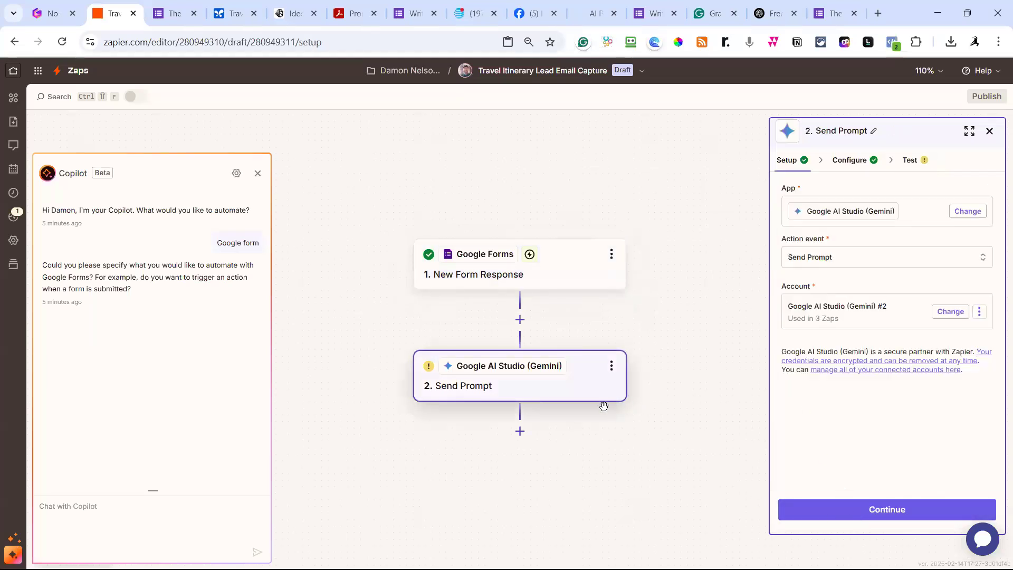
Replace both [COUNTRY] placeholders with the form's 'Which Country Do You Want to Visit' answer.
{"action": "left_click", "coordinate": [852, 161]}
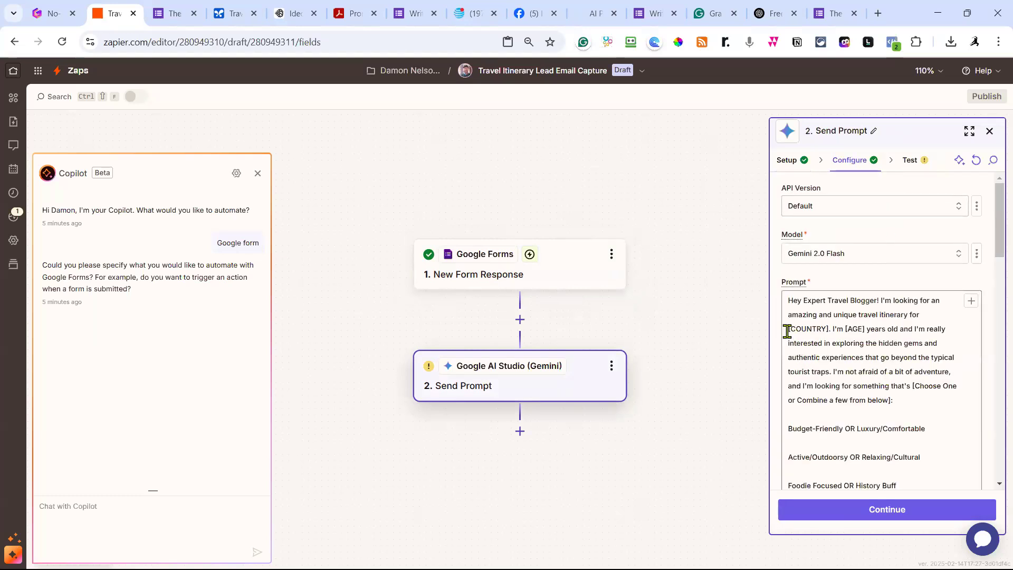
{"action": "left_click_drag", "start_coordinate": [787, 329], "coordinate": [831, 330]}
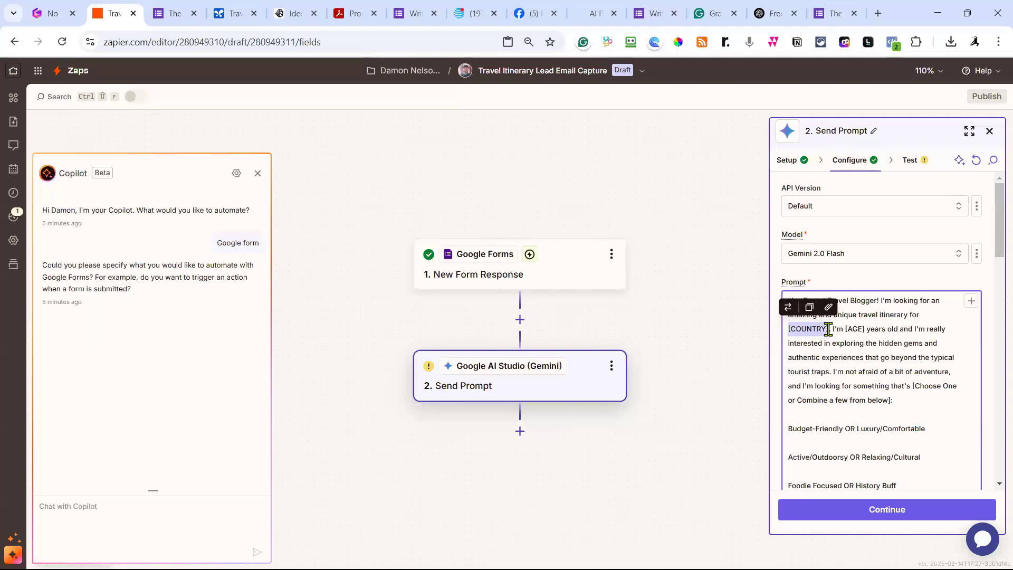
{"action": "left_click", "coordinate": [788, 307]}
{"action": "left_click", "coordinate": [247, 276]}
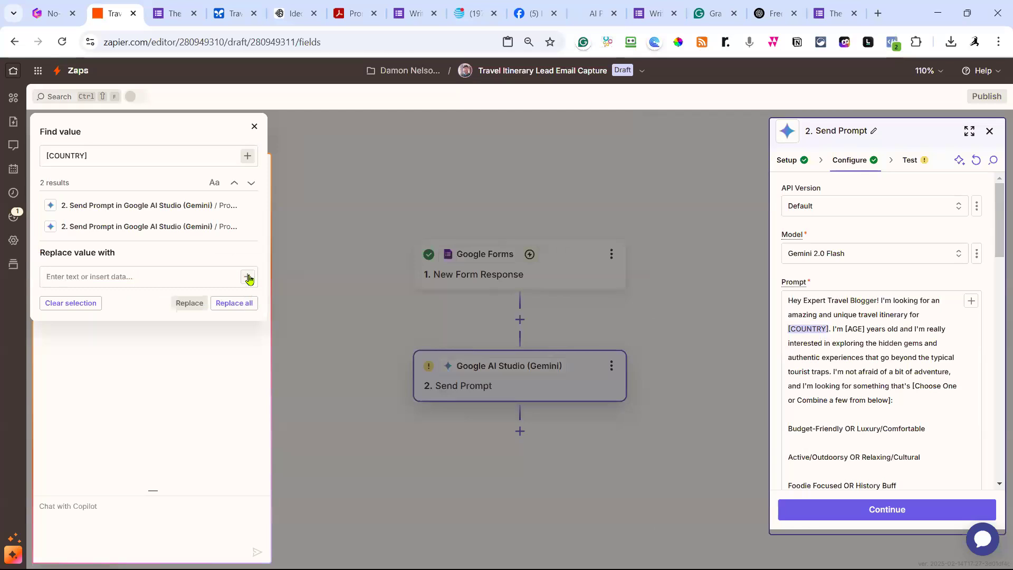
{"action": "scroll", "coordinate": [165, 452], "scroll_direction": "down", "scroll_amount": 1}
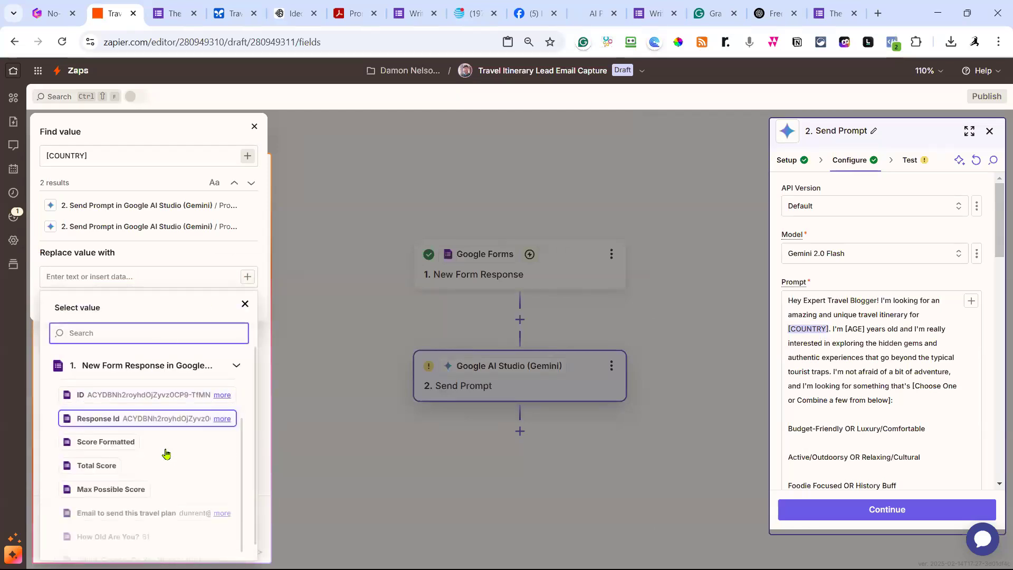
{"action": "scroll", "coordinate": [166, 453], "scroll_direction": "down", "scroll_amount": 1}
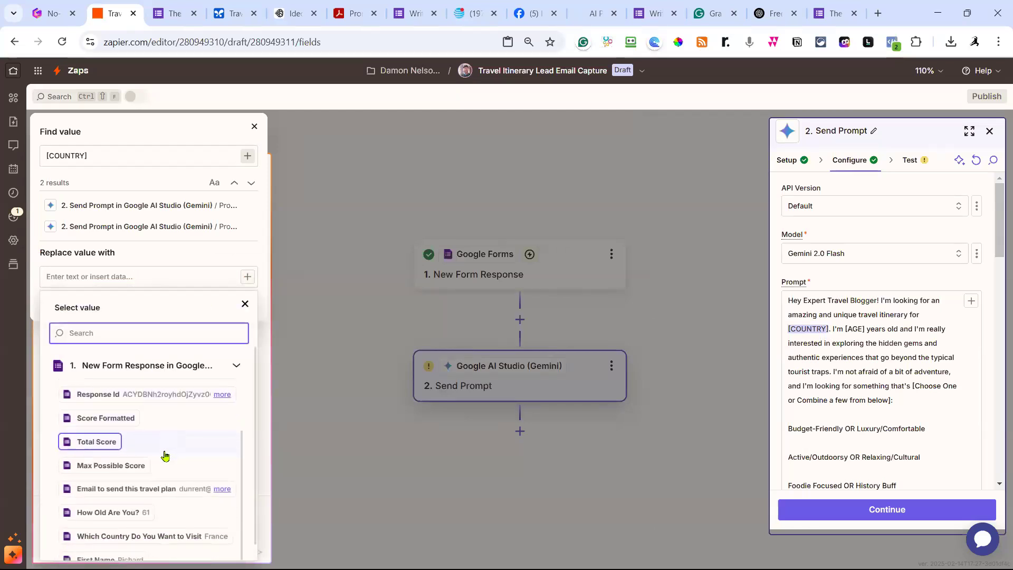
{"action": "left_click", "coordinate": [149, 536]}
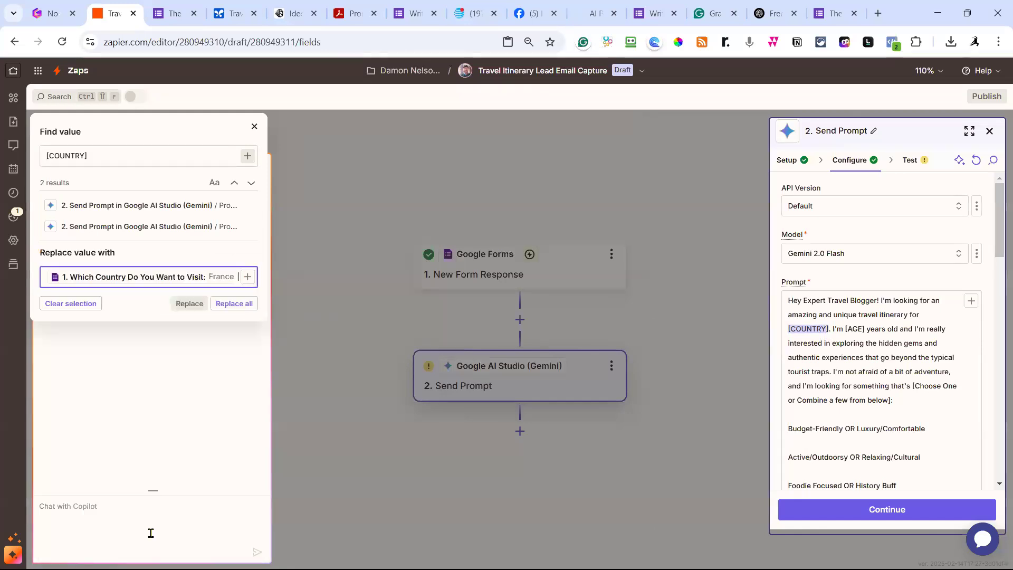
{"action": "left_click", "coordinate": [235, 304]}
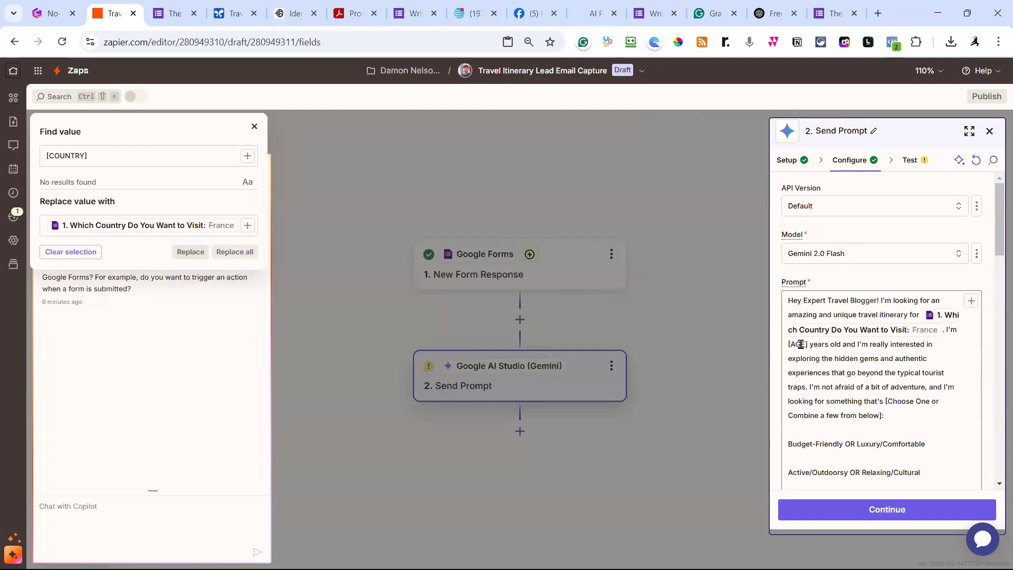
{"action": "left_click_drag", "start_coordinate": [809, 344], "coordinate": [788, 344]}
{"action": "key", "text": "ctrl+c"}
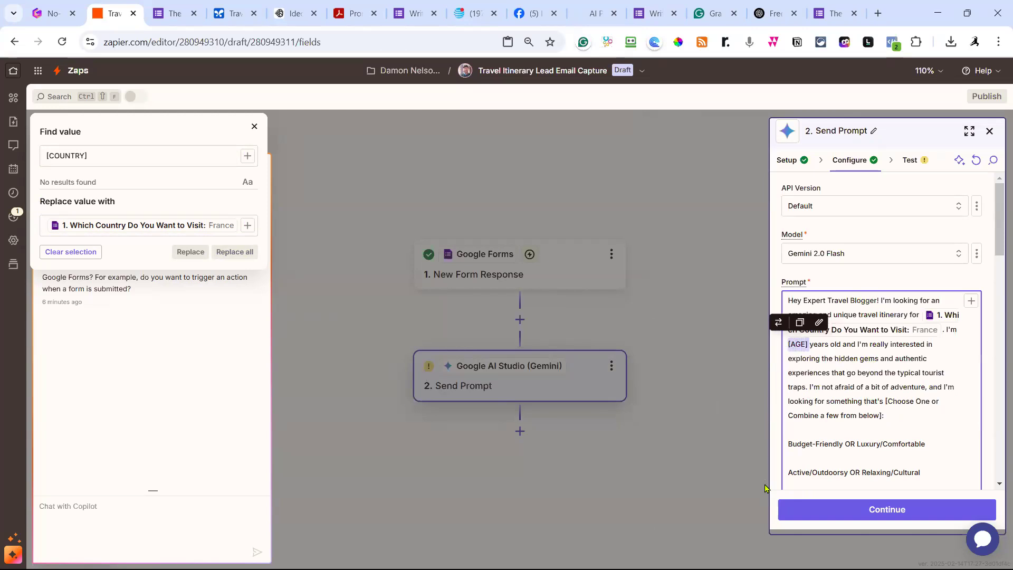
Switch find-and-replace to [AGE] and replace it with the form's 'How Old Are You?' answer.
{"action": "left_click", "coordinate": [122, 156]}
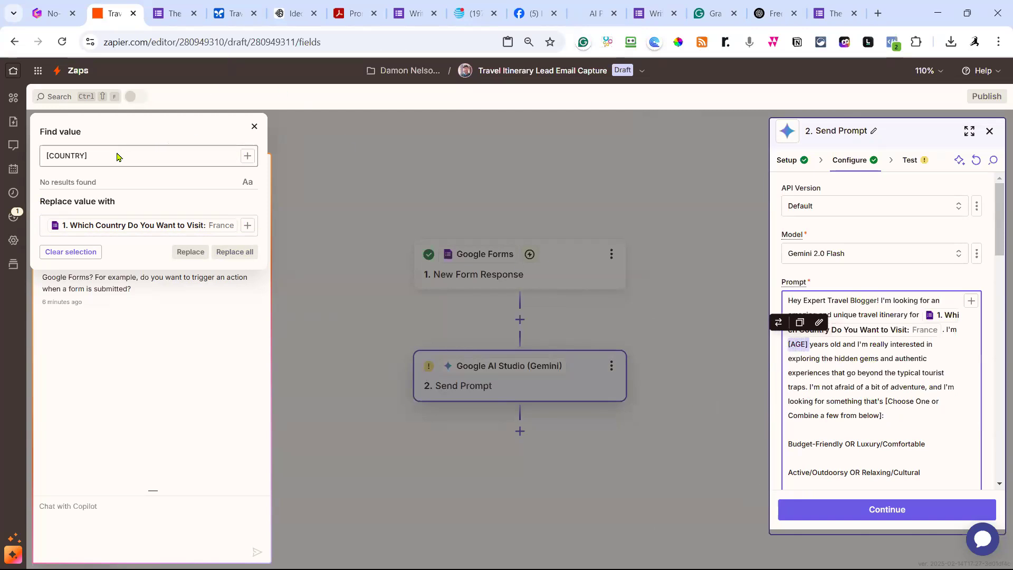
{"action": "key", "text": "ctrl+a"}
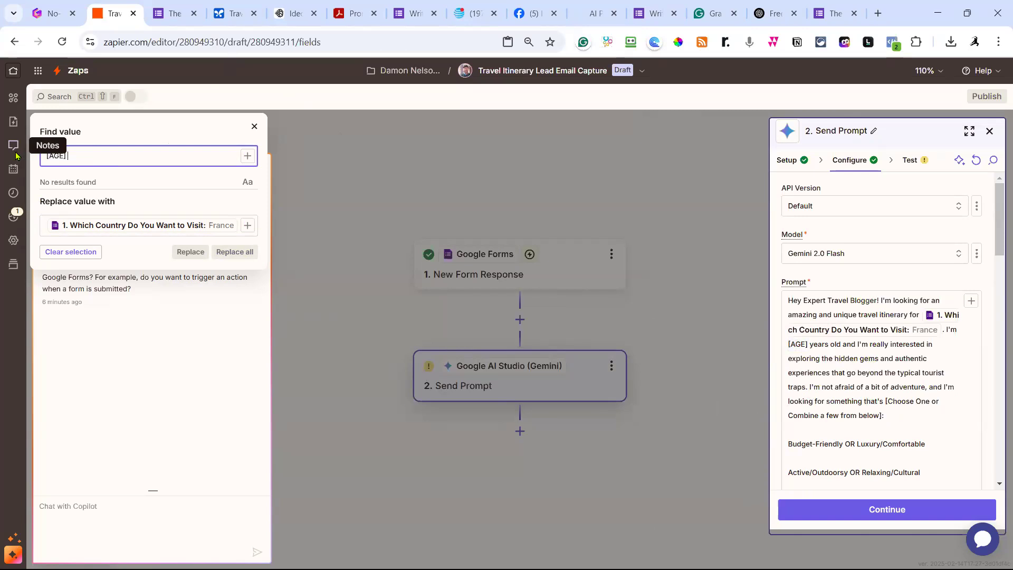
{"action": "key", "text": "ctrl+v"}
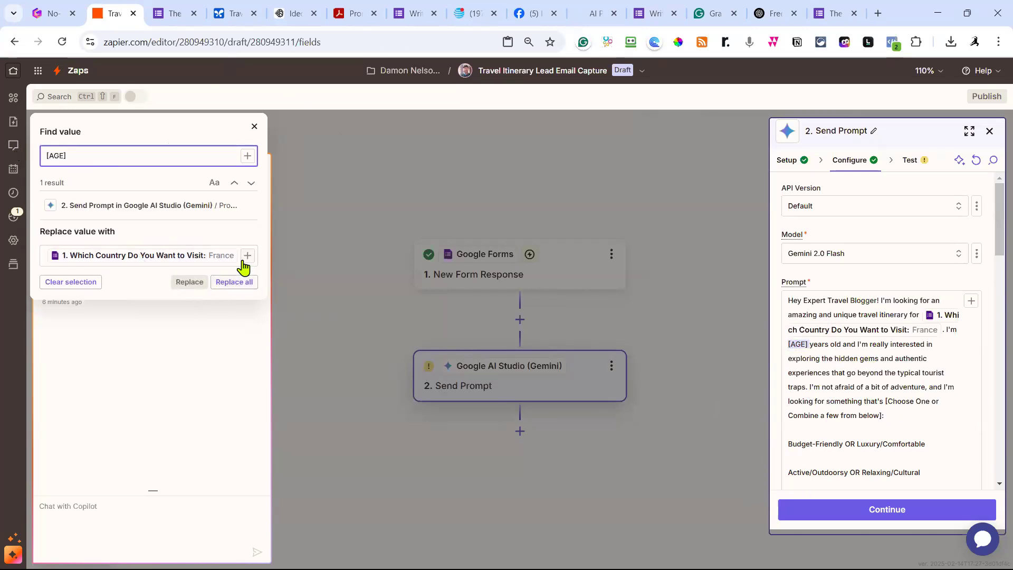
{"action": "left_click", "coordinate": [236, 261]}
{"action": "key", "text": "BackSpace"}
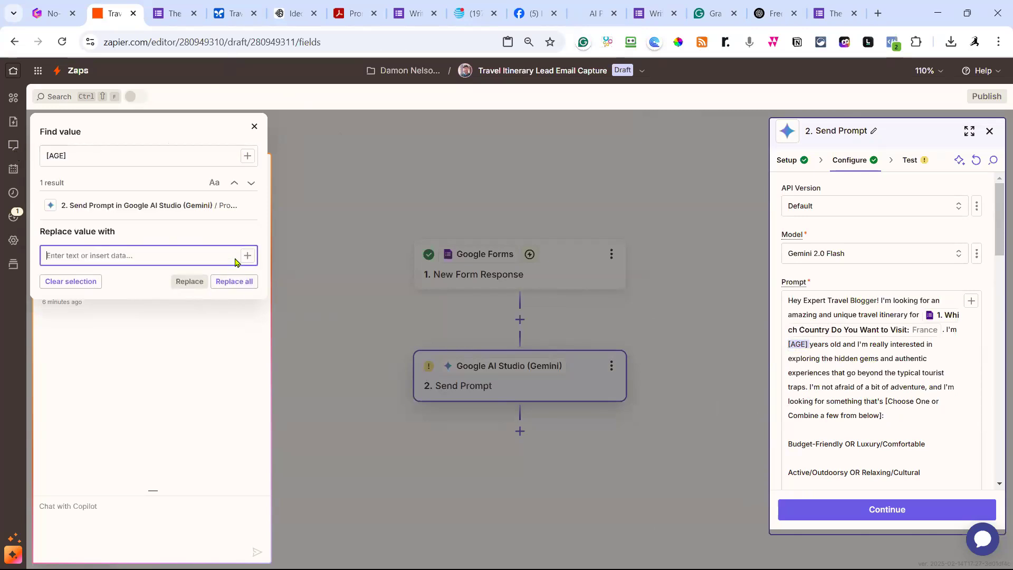
{"action": "left_click", "coordinate": [247, 256]}
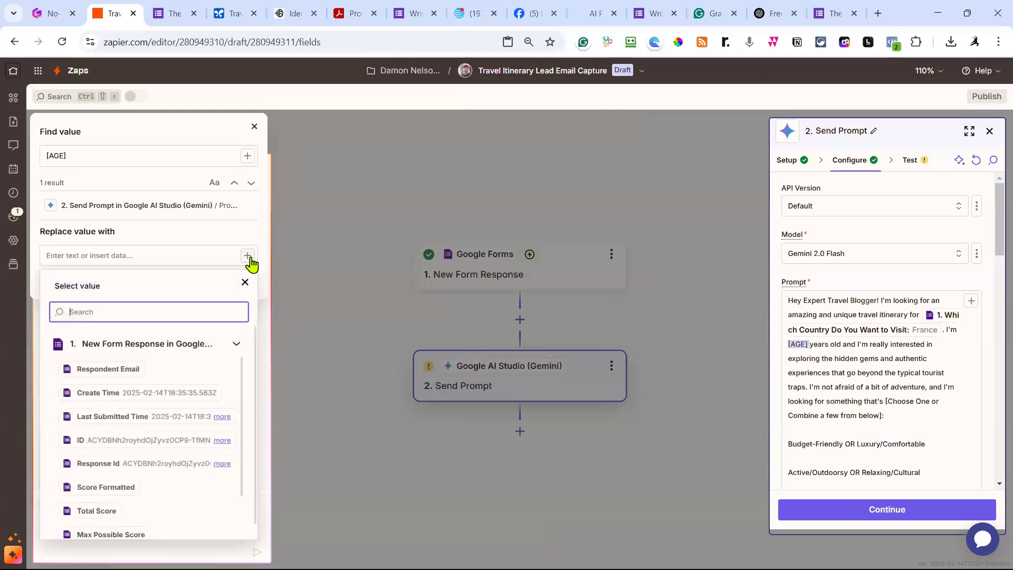
{"action": "scroll", "coordinate": [177, 370], "scroll_direction": "down", "scroll_amount": 1}
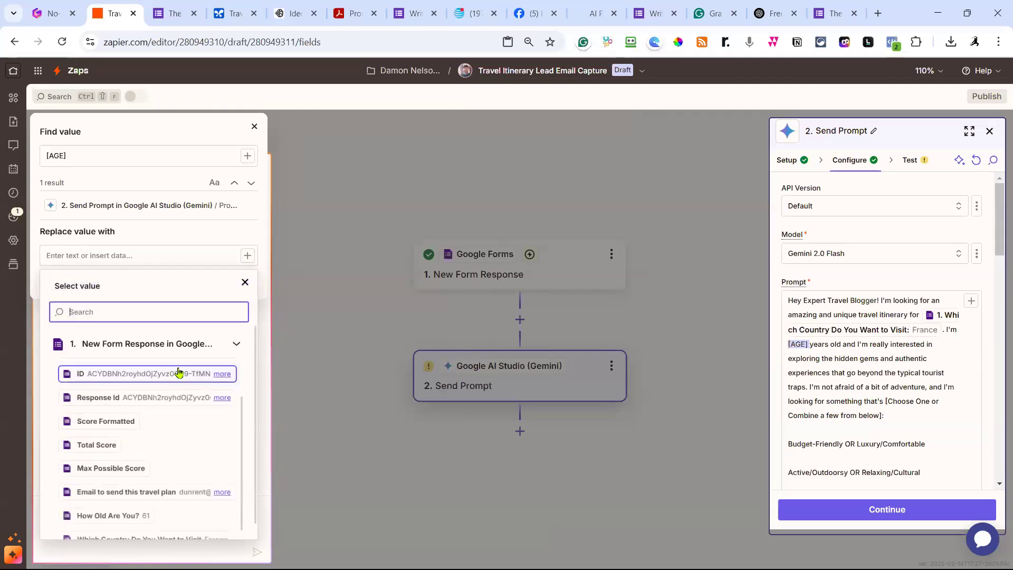
{"action": "scroll", "coordinate": [179, 373], "scroll_direction": "down", "scroll_amount": 1}
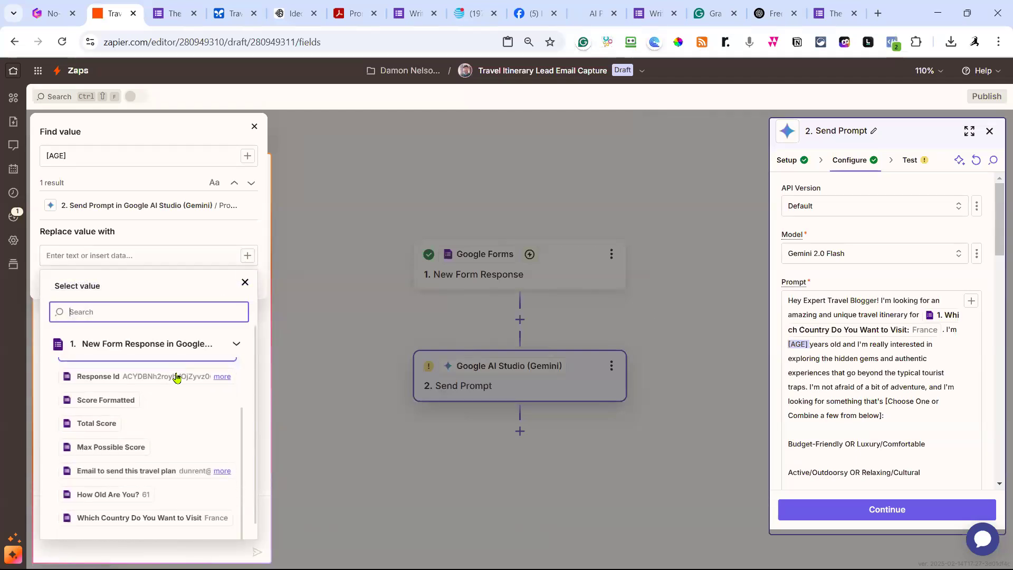
{"action": "left_click", "coordinate": [118, 491]}
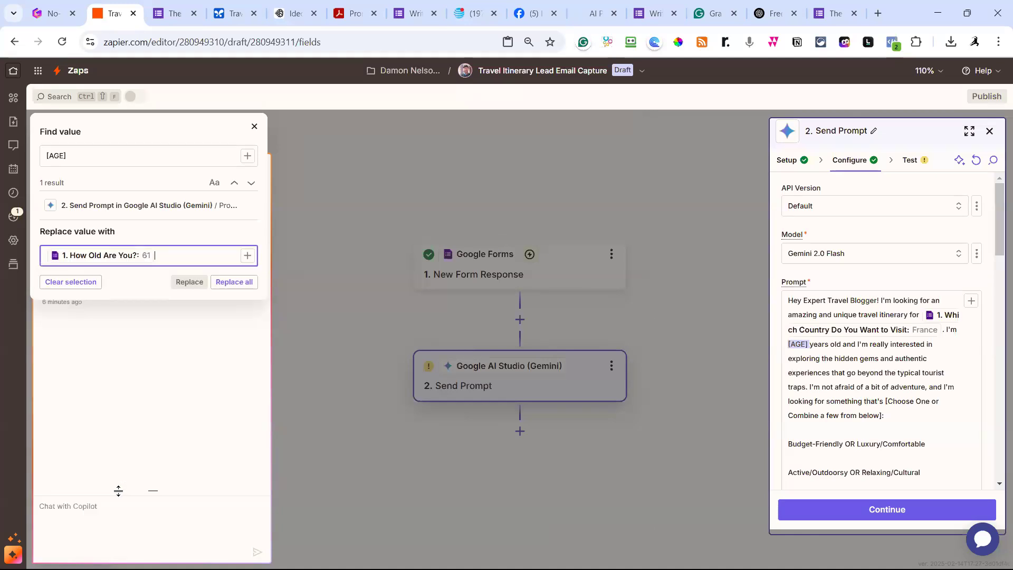
{"action": "left_click", "coordinate": [242, 282]}
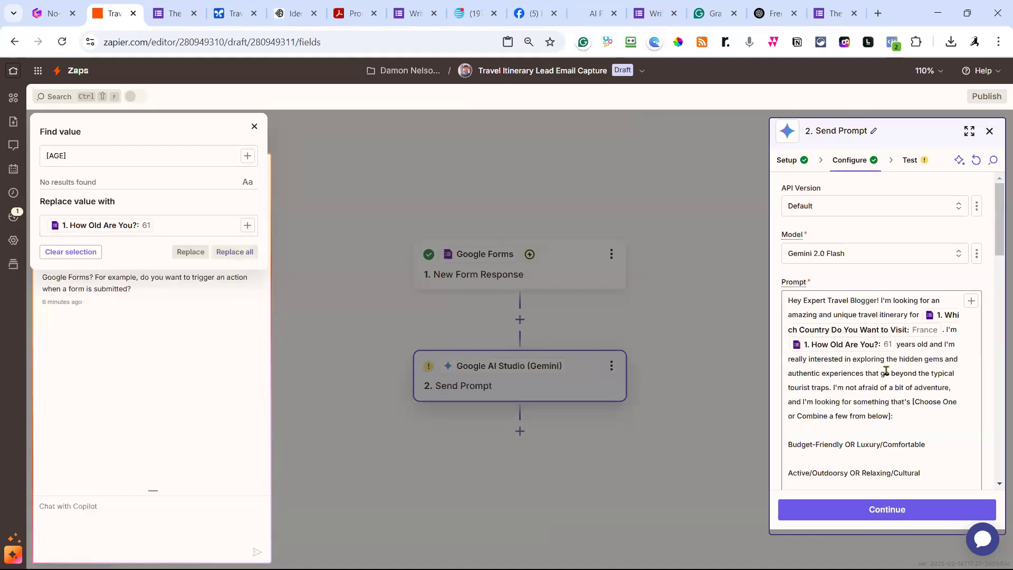
Change the Gemini step's Max Output Tokens from 1024 to 3000.
{"action": "scroll", "coordinate": [887, 370], "scroll_direction": "down", "scroll_amount": 3}
{"action": "scroll", "coordinate": [952, 317], "scroll_direction": "down", "scroll_amount": 4}
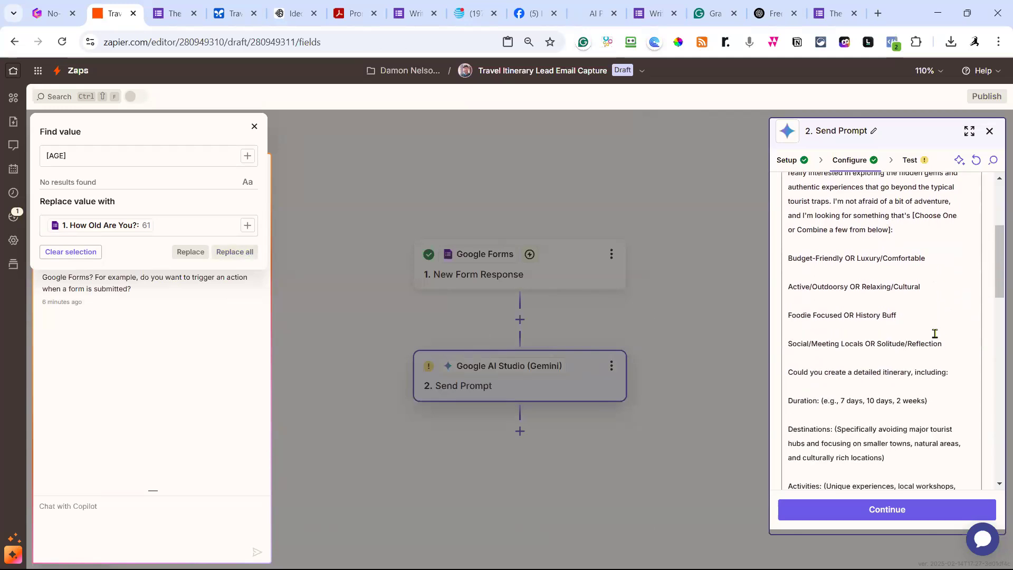
{"action": "scroll", "coordinate": [935, 334], "scroll_direction": "down", "scroll_amount": 5}
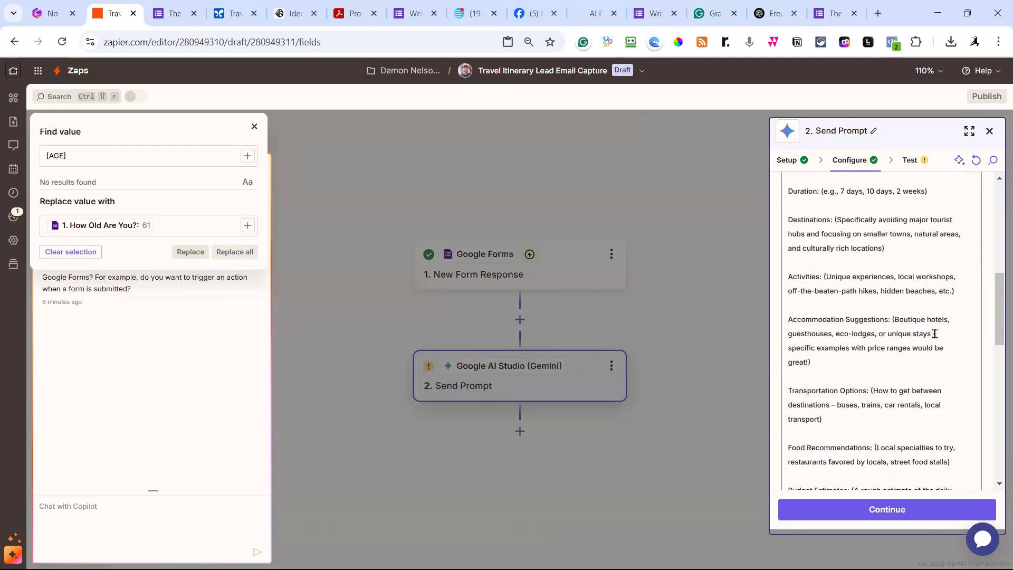
{"action": "scroll", "coordinate": [936, 338], "scroll_direction": "down", "scroll_amount": 5}
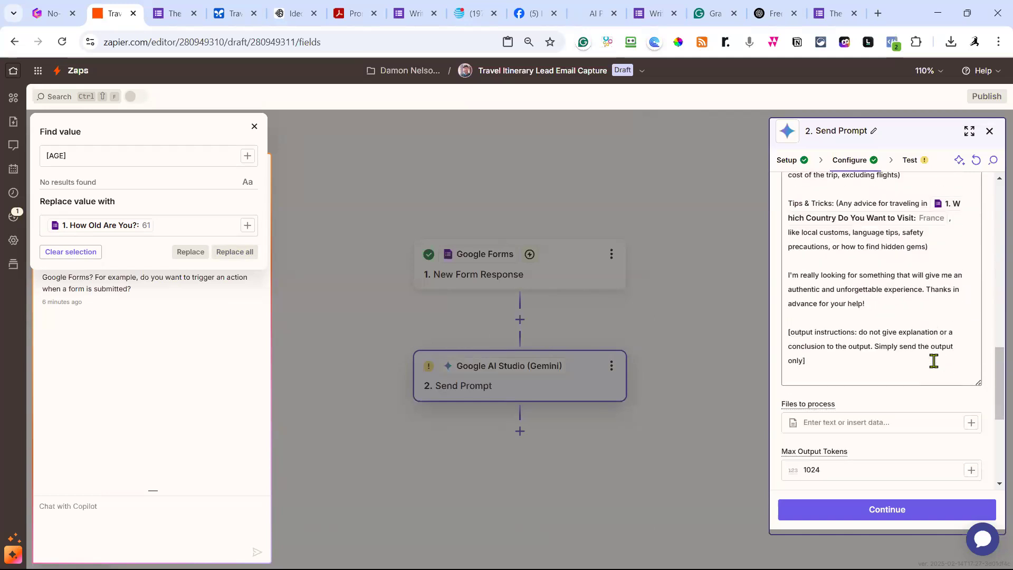
{"action": "scroll", "coordinate": [933, 360], "scroll_direction": "down", "scroll_amount": 2}
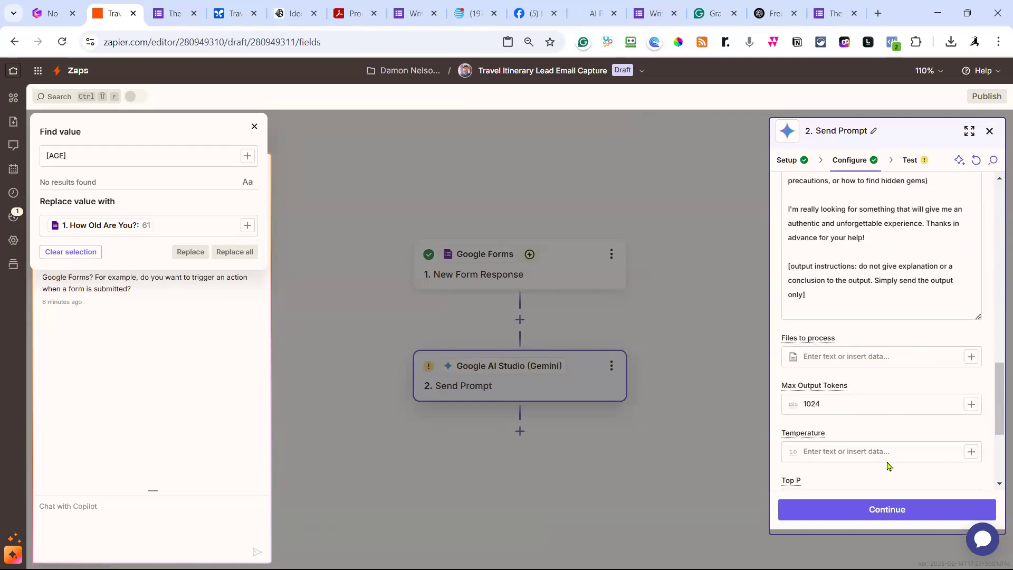
{"action": "double_click", "coordinate": [811, 405]}
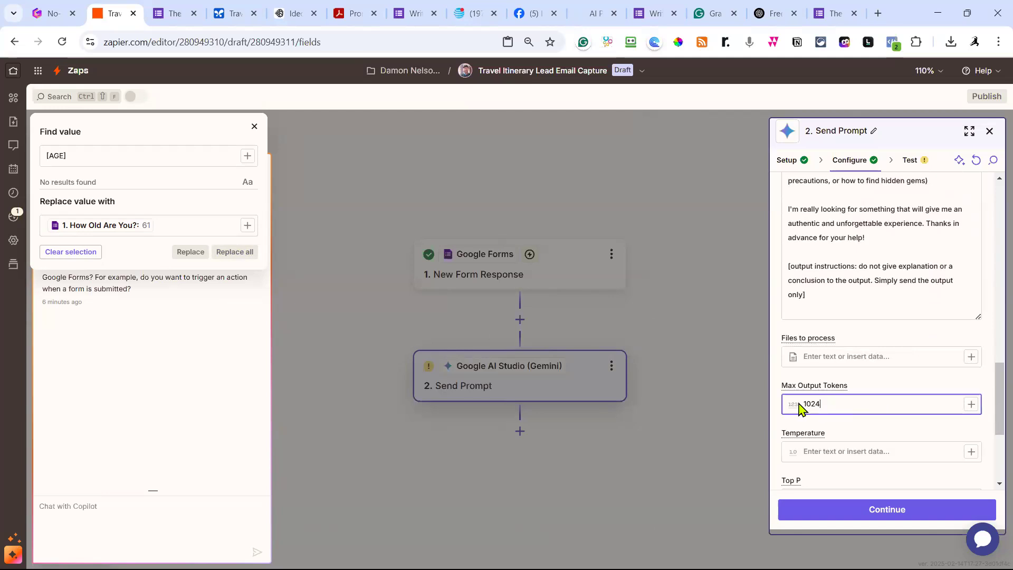
{"action": "type", "text": "30"}
Move to the Send Prompt test view and review the France, age 61 prompt data.
{"action": "left_click", "coordinate": [896, 510]}
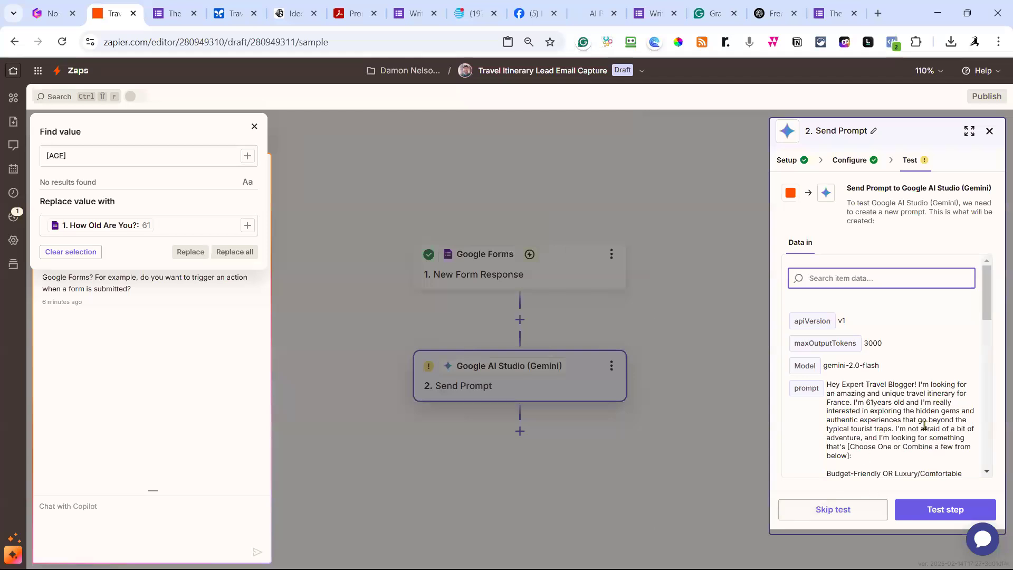
{"action": "scroll", "coordinate": [929, 421], "scroll_direction": "down", "scroll_amount": 1}
{"action": "scroll", "coordinate": [943, 403], "scroll_direction": "up", "scroll_amount": 1}
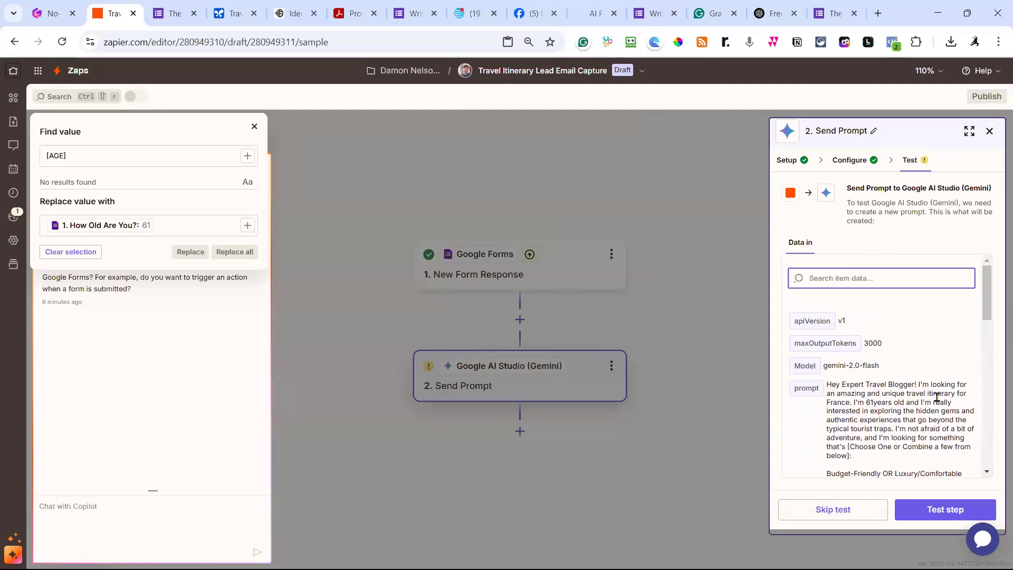
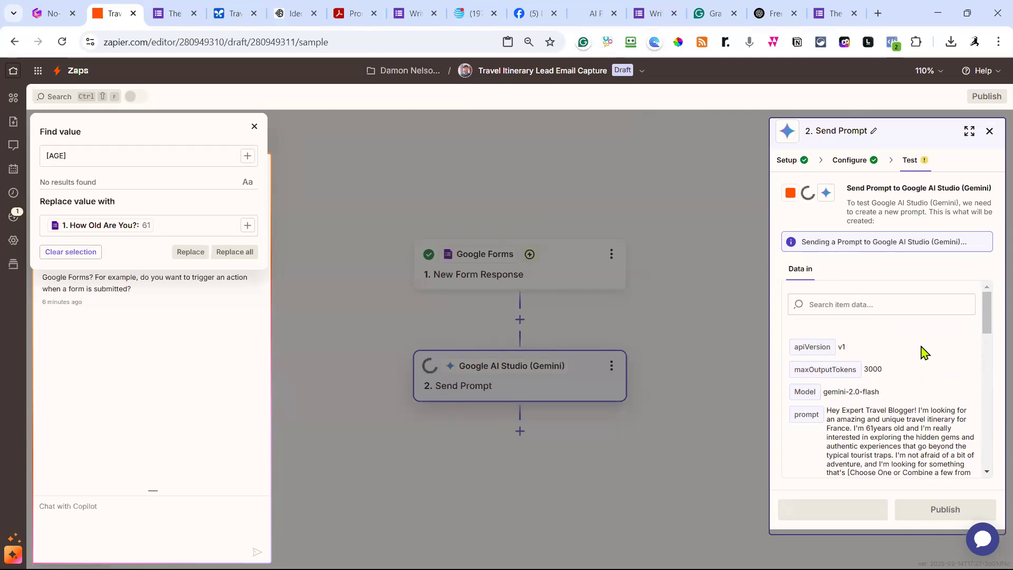
Review the Gemini step's 10-day France itinerary output and close the find-and-replace box.
{"action": "scroll", "coordinate": [921, 346], "scroll_direction": "down", "scroll_amount": 1}
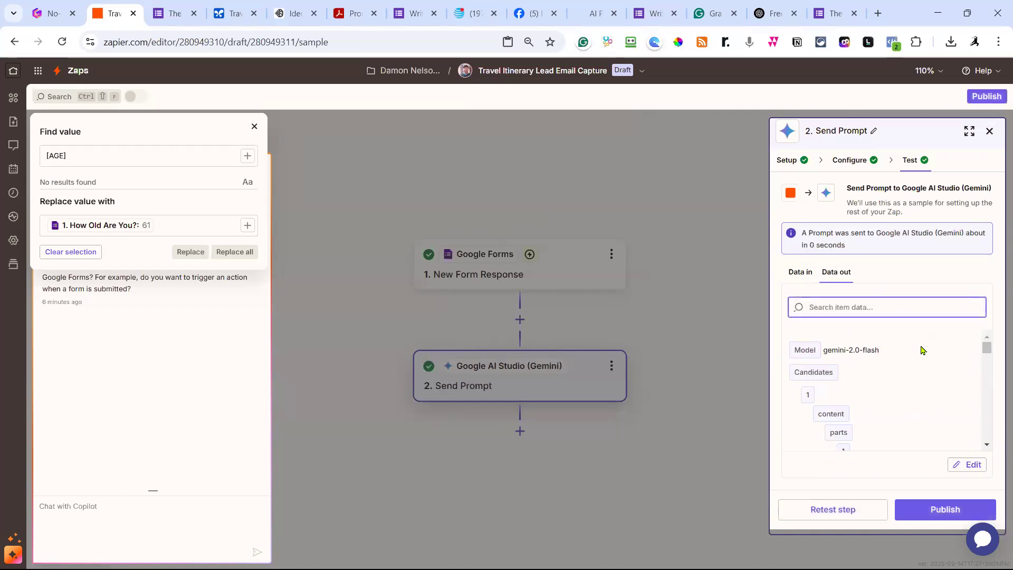
{"action": "scroll", "coordinate": [923, 350], "scroll_direction": "down", "scroll_amount": 5}
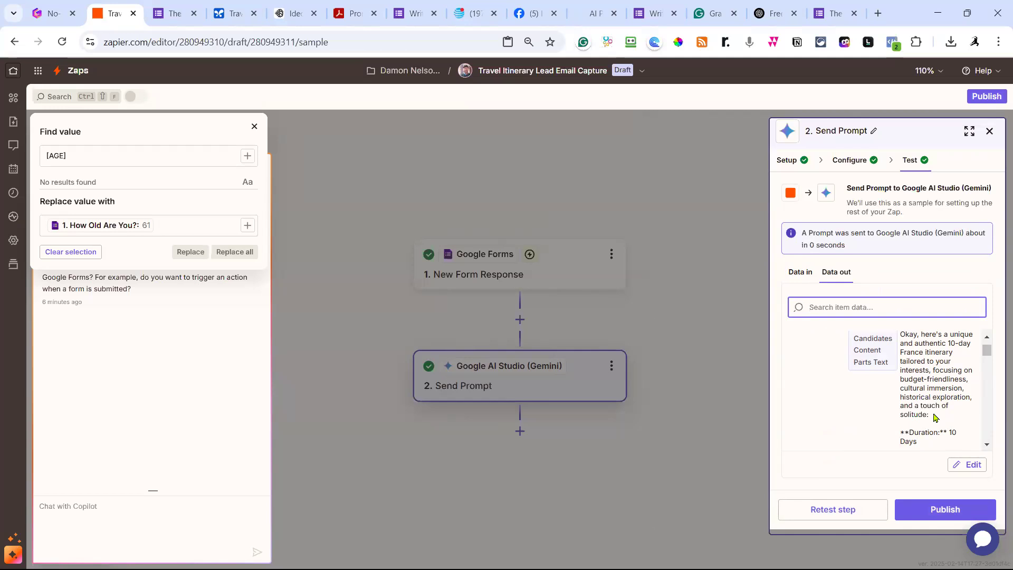
{"action": "scroll", "coordinate": [941, 410], "scroll_direction": "up", "scroll_amount": 1}
{"action": "scroll", "coordinate": [943, 410], "scroll_direction": "down", "scroll_amount": 1}
{"action": "scroll", "coordinate": [932, 408], "scroll_direction": "down", "scroll_amount": 1}
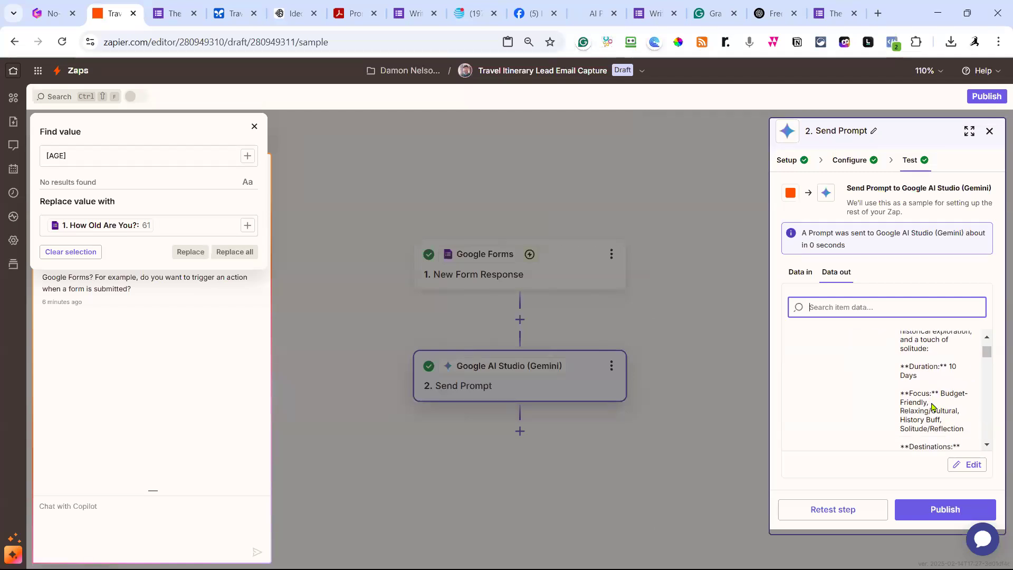
{"action": "scroll", "coordinate": [932, 406], "scroll_direction": "down", "scroll_amount": 4}
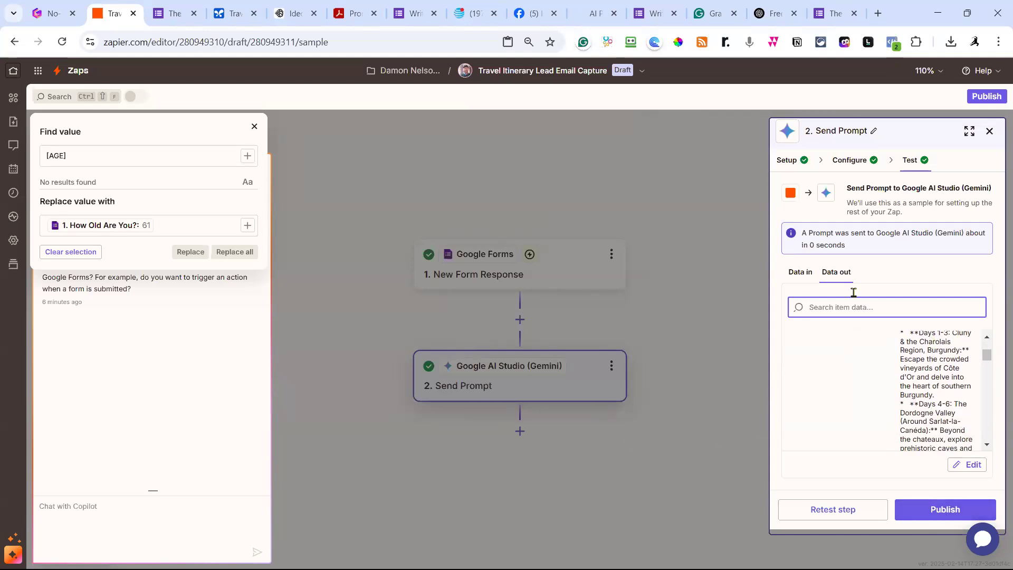
{"action": "left_click", "coordinate": [592, 431]}
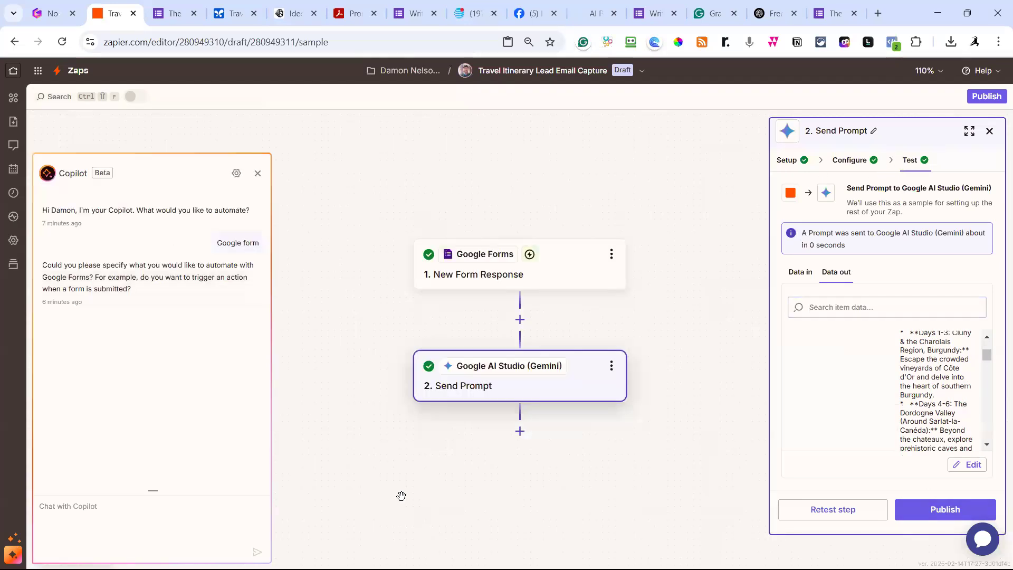
Add a third step using Formatter by Zapier with the Text action event.
{"action": "left_click", "coordinate": [520, 432]}
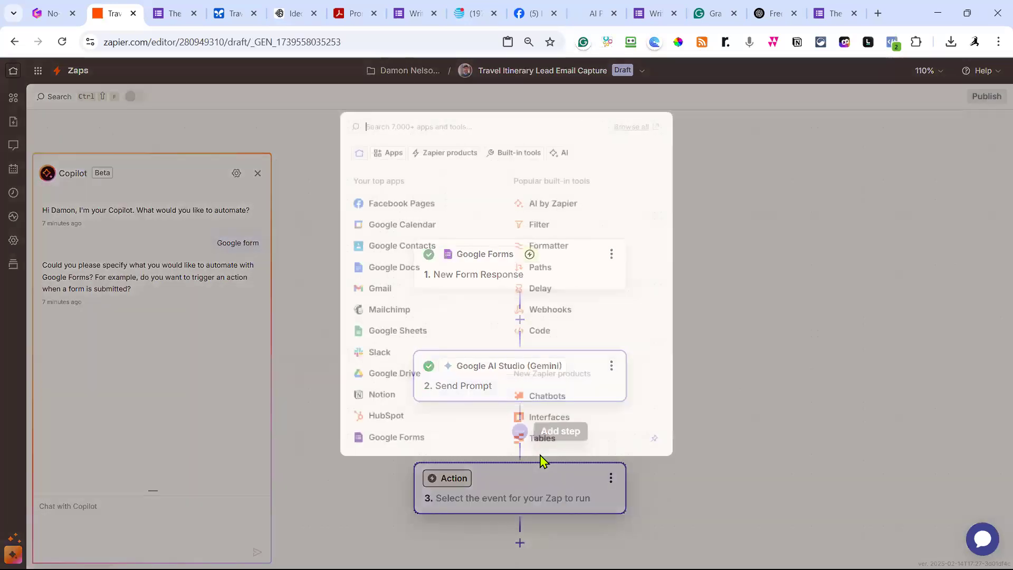
{"action": "left_click", "coordinate": [389, 125]}
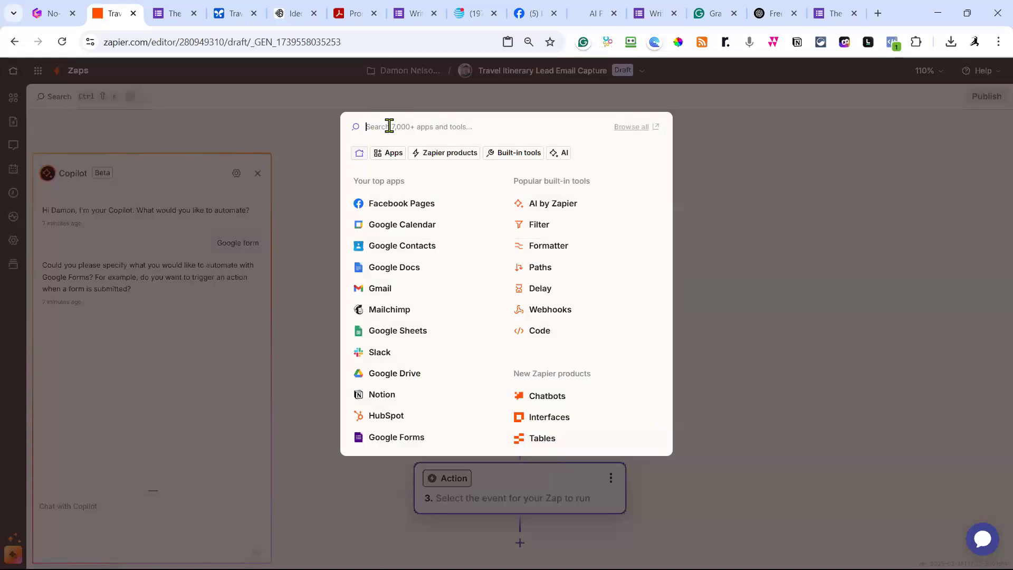
{"action": "left_click", "coordinate": [569, 247]}
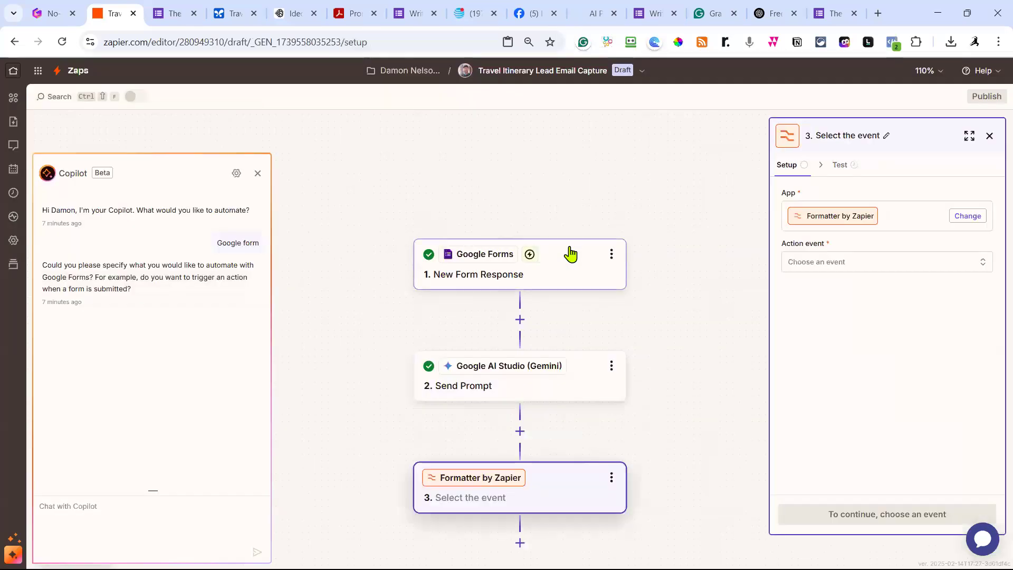
{"action": "left_click", "coordinate": [818, 266]}
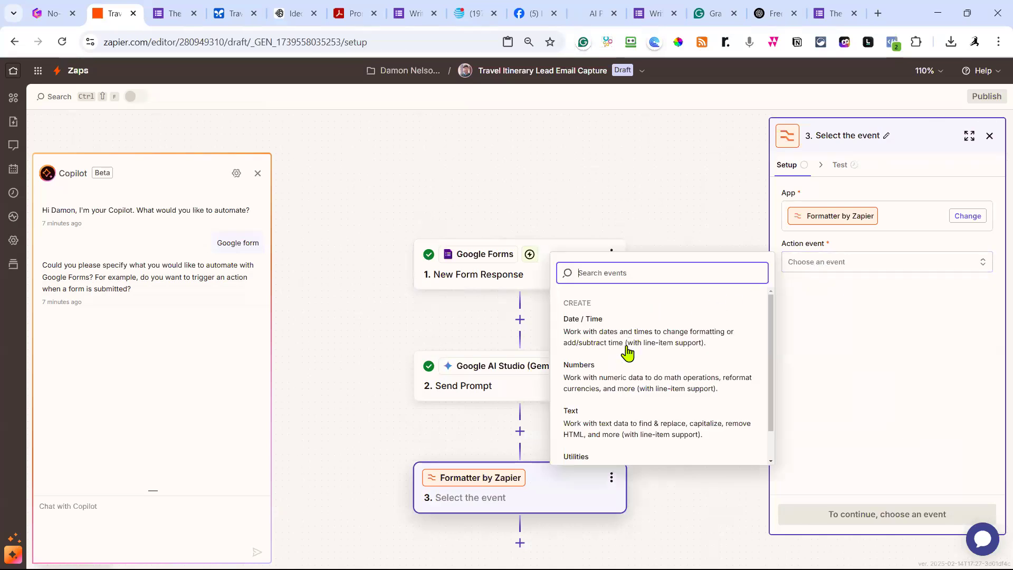
{"action": "left_click", "coordinate": [627, 417]}
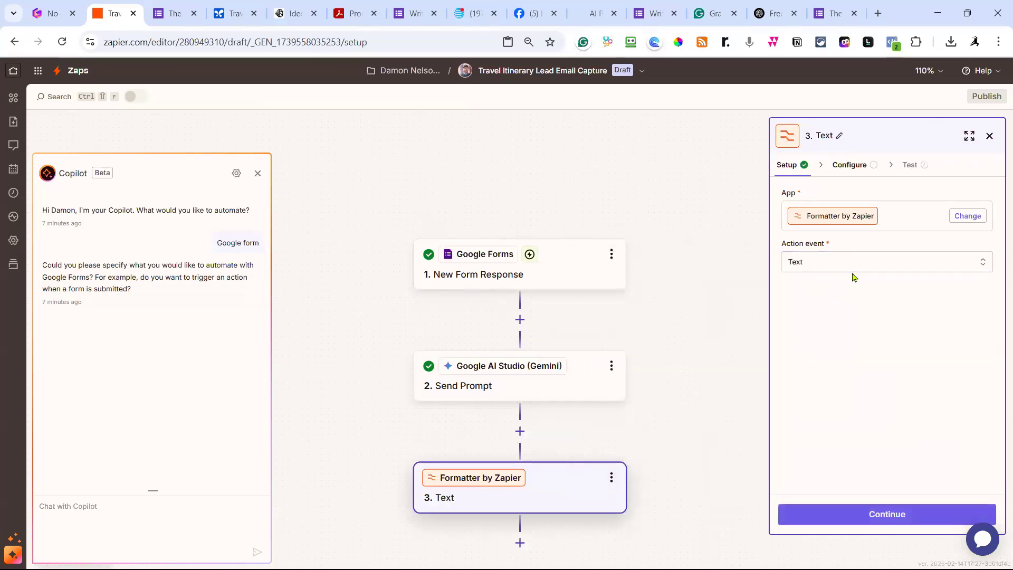
{"action": "left_click", "coordinate": [887, 513]}
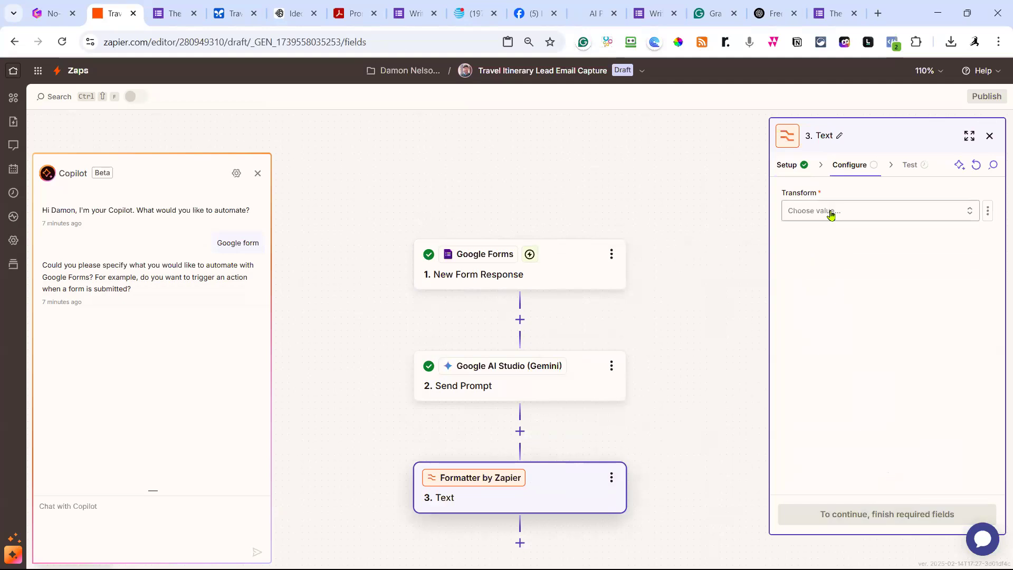
Choose the Convert Markdown to HTML transform and test the step.
{"action": "left_click", "coordinate": [832, 214]}
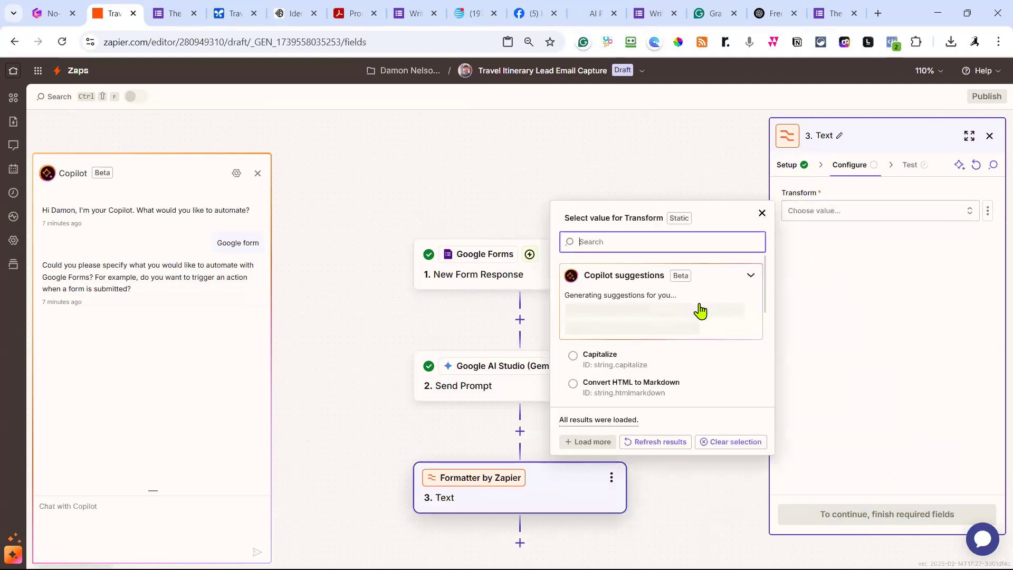
{"action": "left_click", "coordinate": [648, 348]}
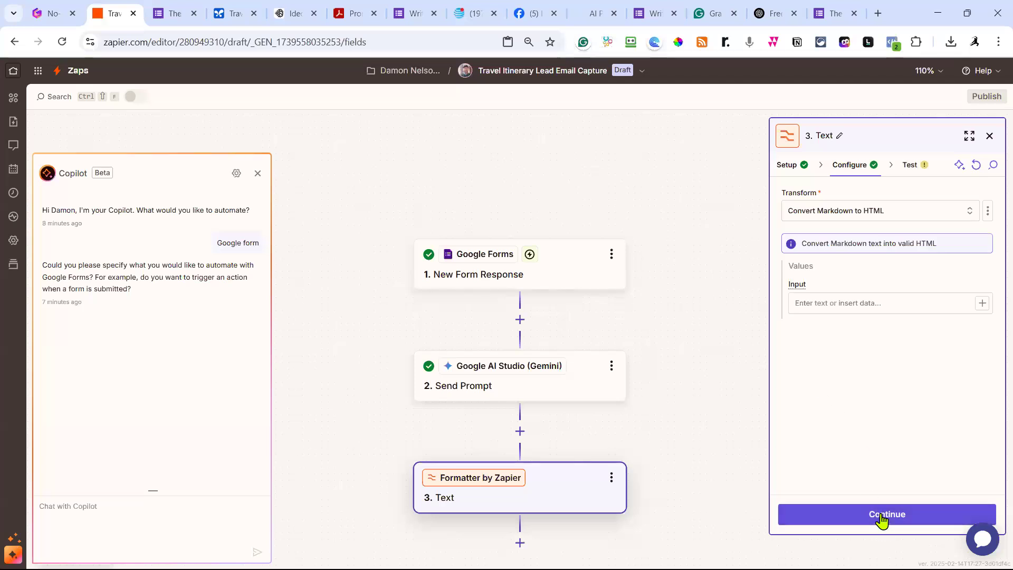
{"action": "left_click", "coordinate": [881, 515]}
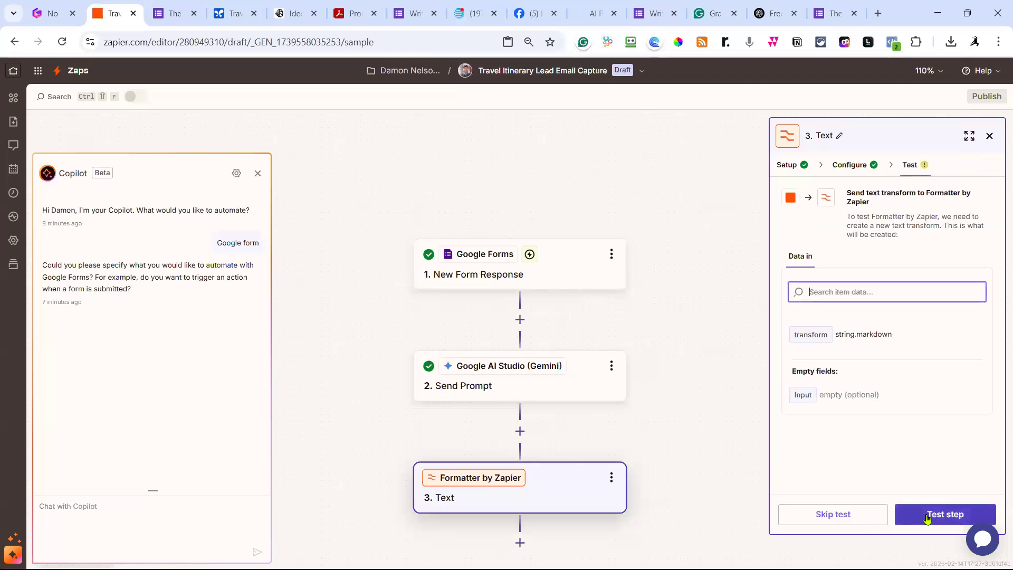
{"action": "left_click", "coordinate": [929, 518]}
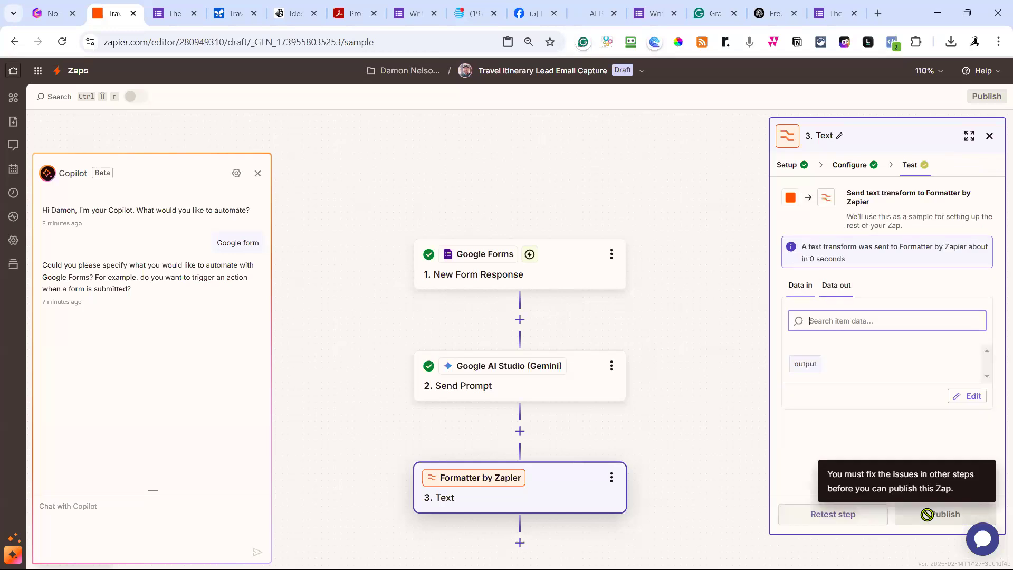
Map the Gemini Send Prompt's Candidates Content Parts Text into the Formatter's Input field.
{"action": "left_click", "coordinate": [857, 164]}
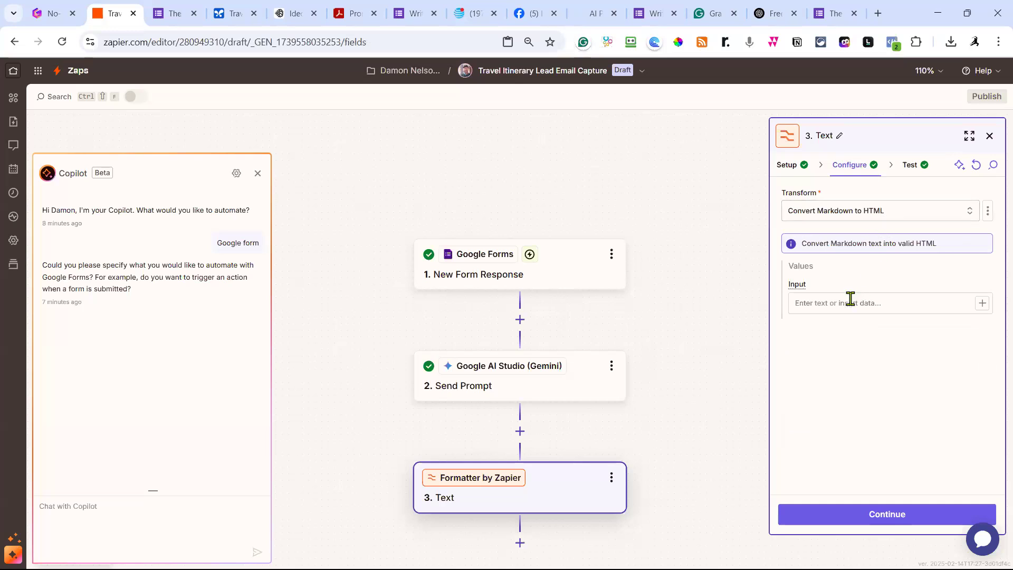
{"action": "left_click", "coordinate": [840, 305]}
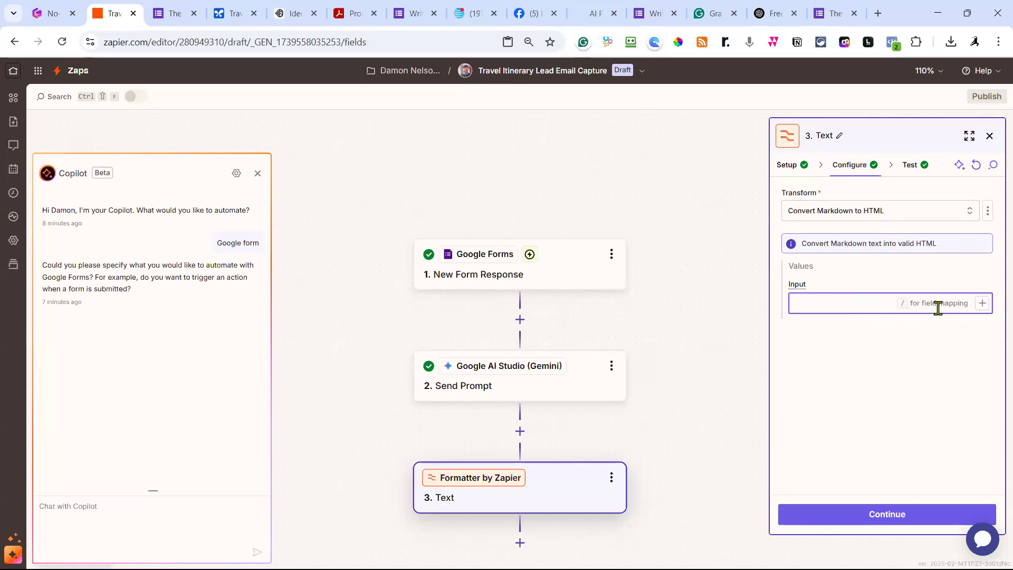
{"action": "left_click", "coordinate": [982, 306]}
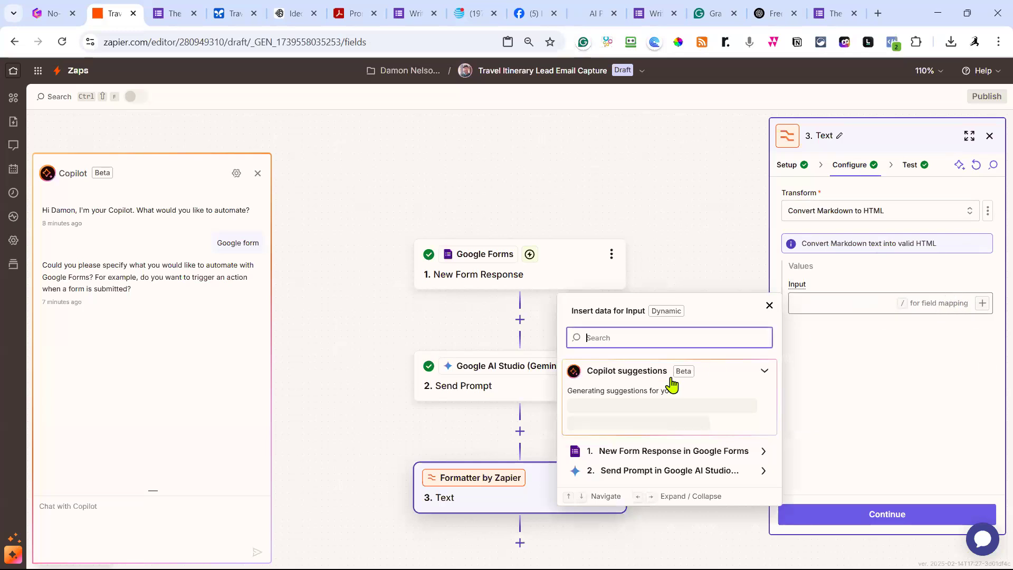
{"action": "left_click", "coordinate": [733, 474]}
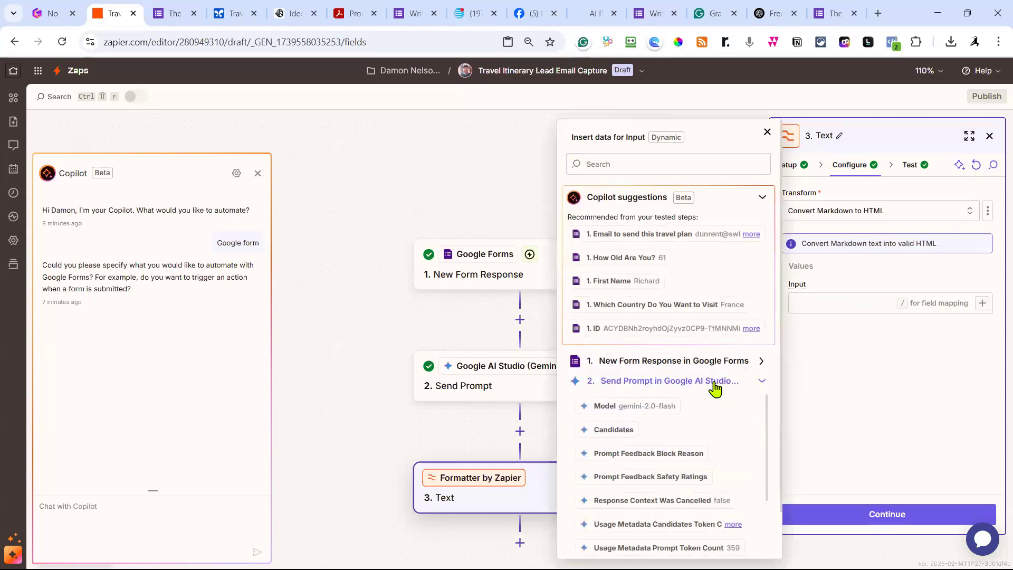
{"action": "scroll", "coordinate": [685, 385], "scroll_direction": "down", "scroll_amount": 3}
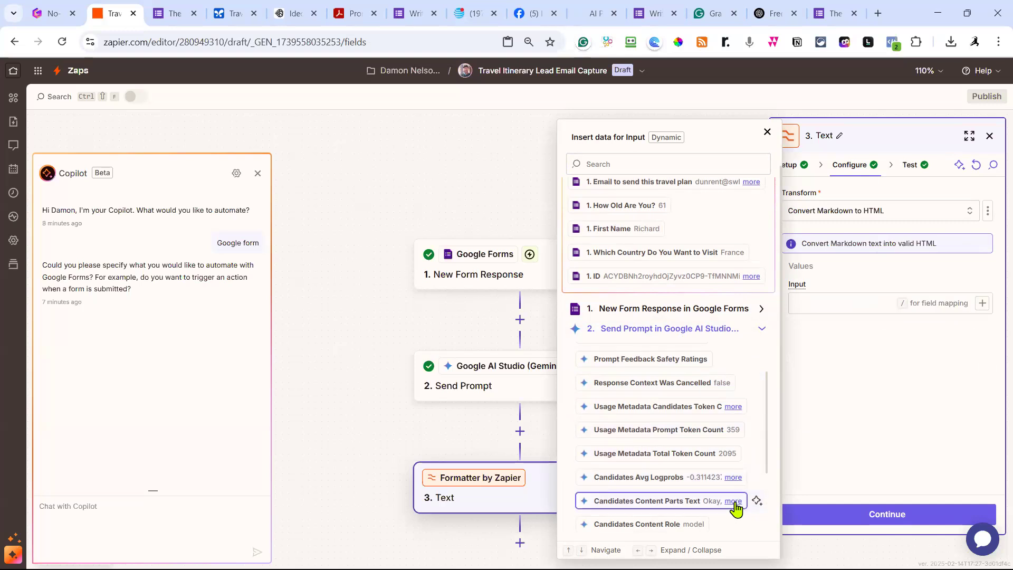
{"action": "left_click", "coordinate": [734, 501]}
{"action": "scroll", "coordinate": [682, 483], "scroll_direction": "down", "scroll_amount": 1}
{"action": "scroll", "coordinate": [685, 479], "scroll_direction": "down", "scroll_amount": 1}
{"action": "left_click", "coordinate": [688, 475]}
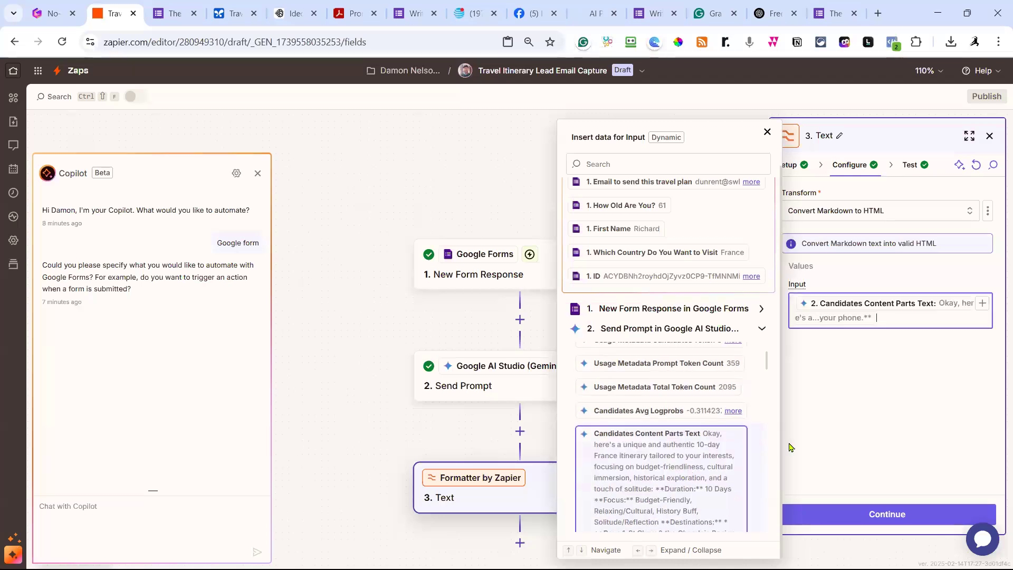
{"action": "left_click", "coordinate": [899, 418]}
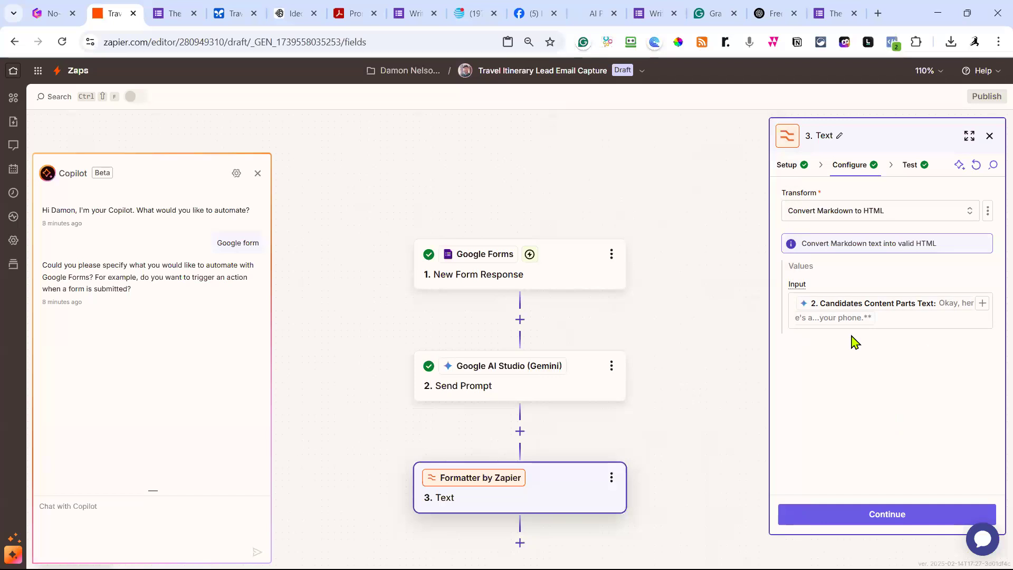
{"action": "left_click", "coordinate": [894, 513]}
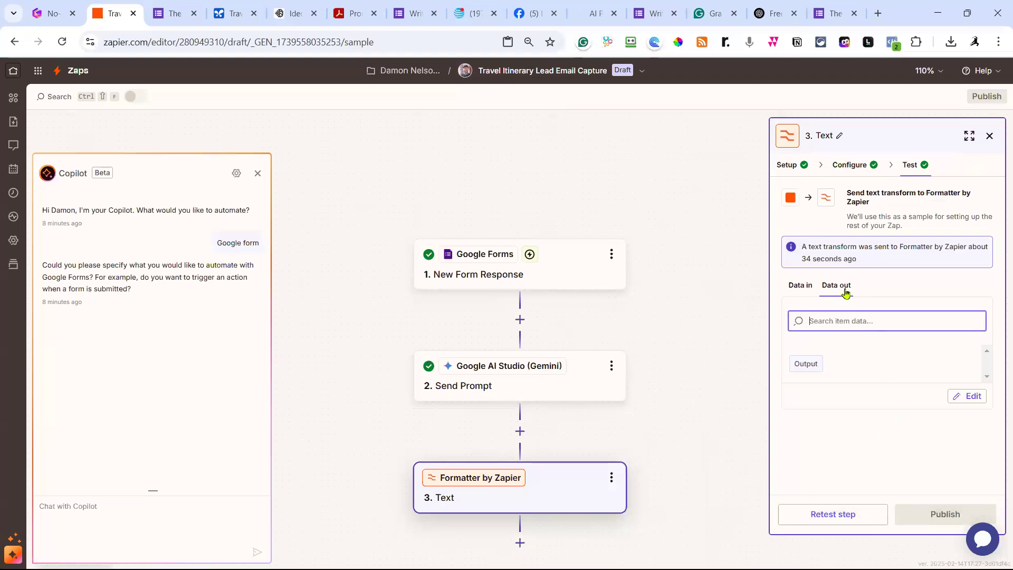
Retest the Formatter step and review the itinerary output as HTML tags.
{"action": "left_click", "coordinate": [837, 532]}
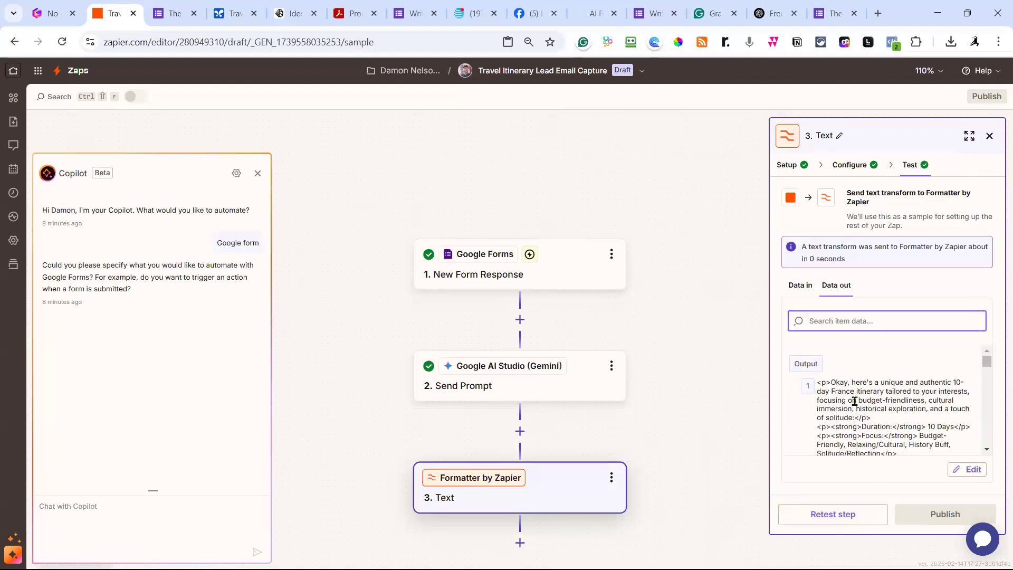
{"action": "scroll", "coordinate": [859, 406], "scroll_direction": "down", "scroll_amount": 10}
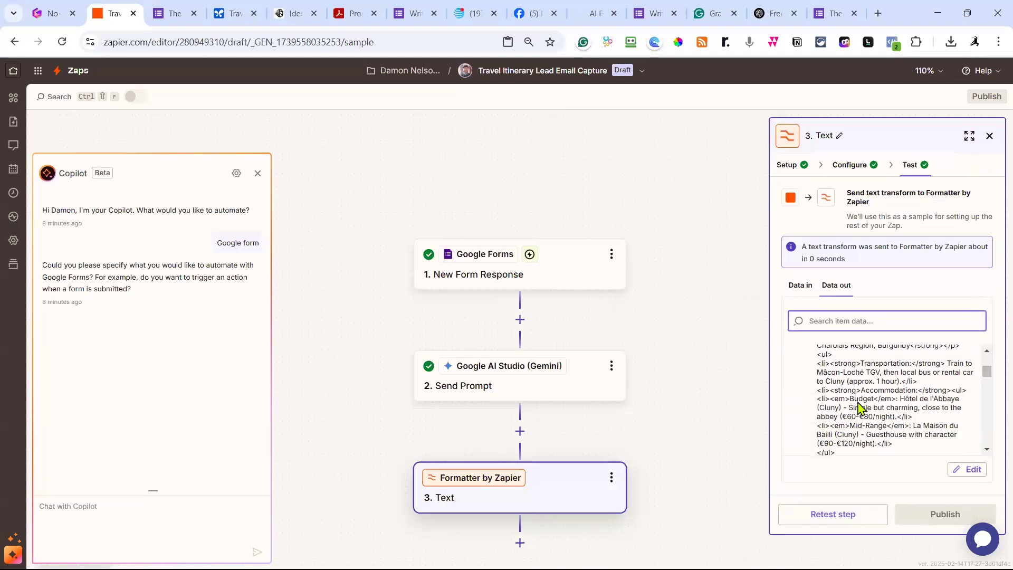
{"action": "scroll", "coordinate": [859, 403], "scroll_direction": "down", "scroll_amount": 10}
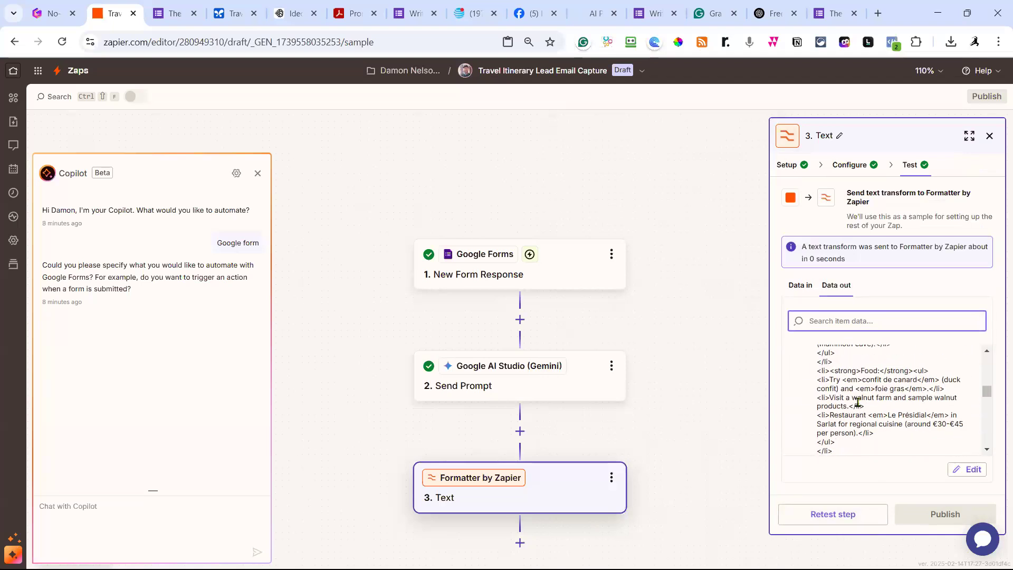
{"action": "scroll", "coordinate": [859, 403], "scroll_direction": "down", "scroll_amount": 10}
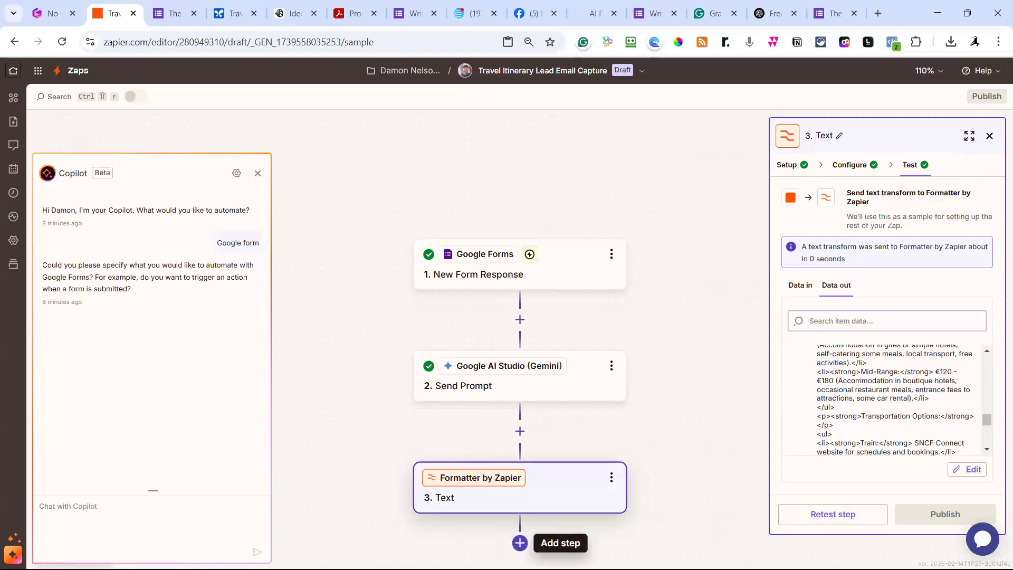
Add a fourth step using Gmail with the Send Email action event.
{"action": "left_click", "coordinate": [520, 543]}
{"action": "type", "text": "gmail"}
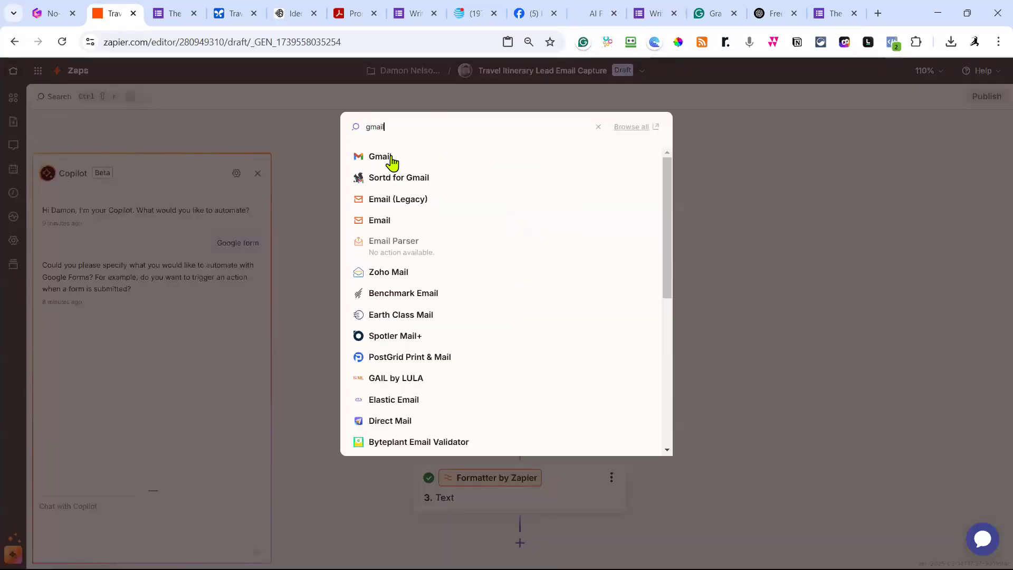
{"action": "left_click", "coordinate": [388, 154]}
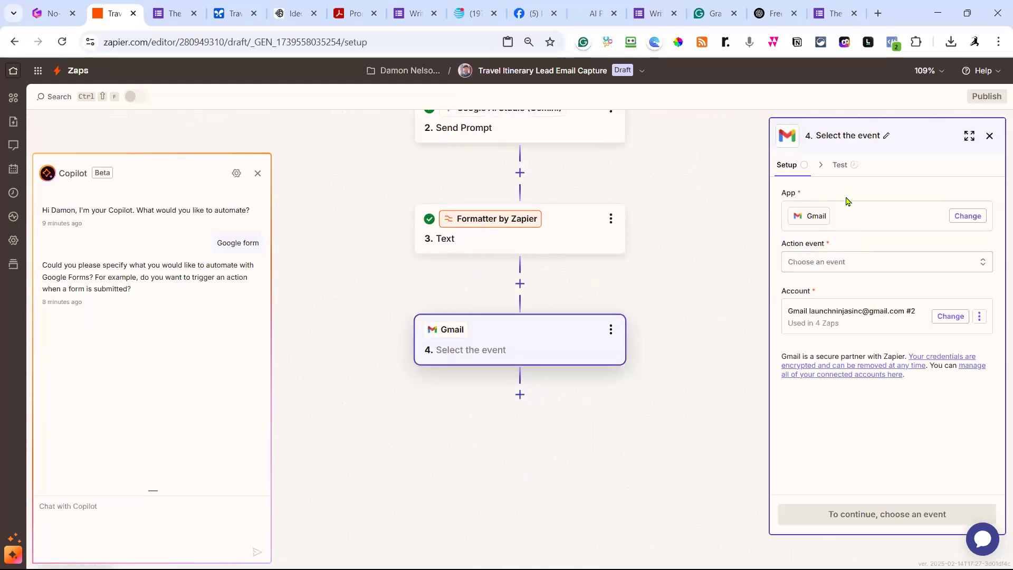
{"action": "left_click", "coordinate": [850, 266]}
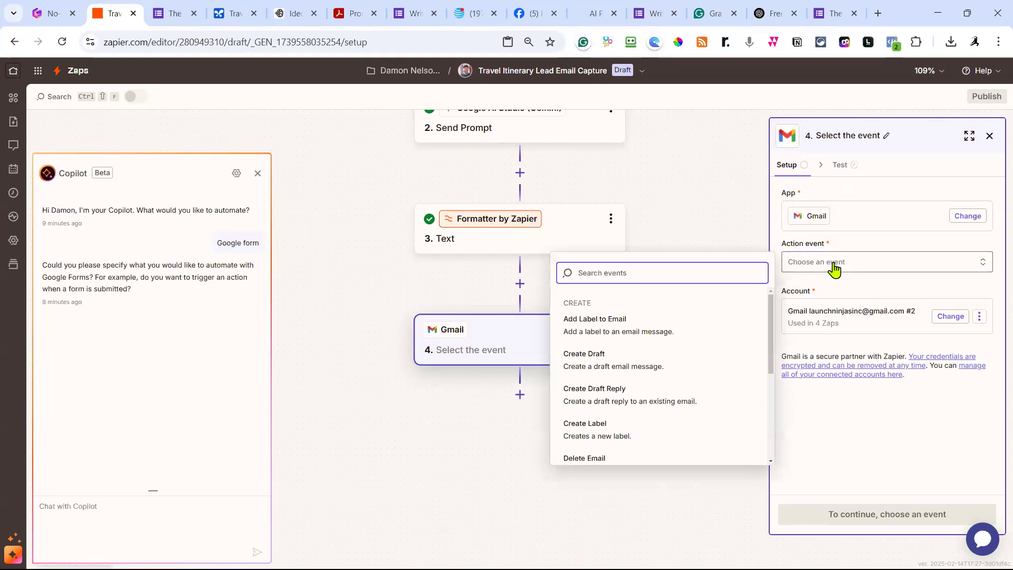
{"action": "scroll", "coordinate": [665, 324], "scroll_direction": "down", "scroll_amount": 1}
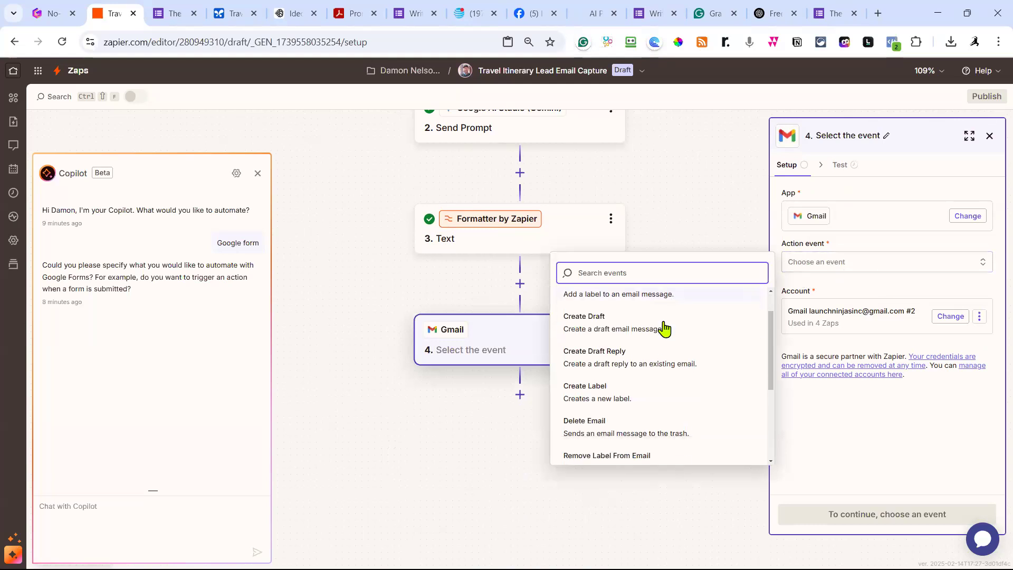
{"action": "scroll", "coordinate": [665, 328], "scroll_direction": "down", "scroll_amount": 1}
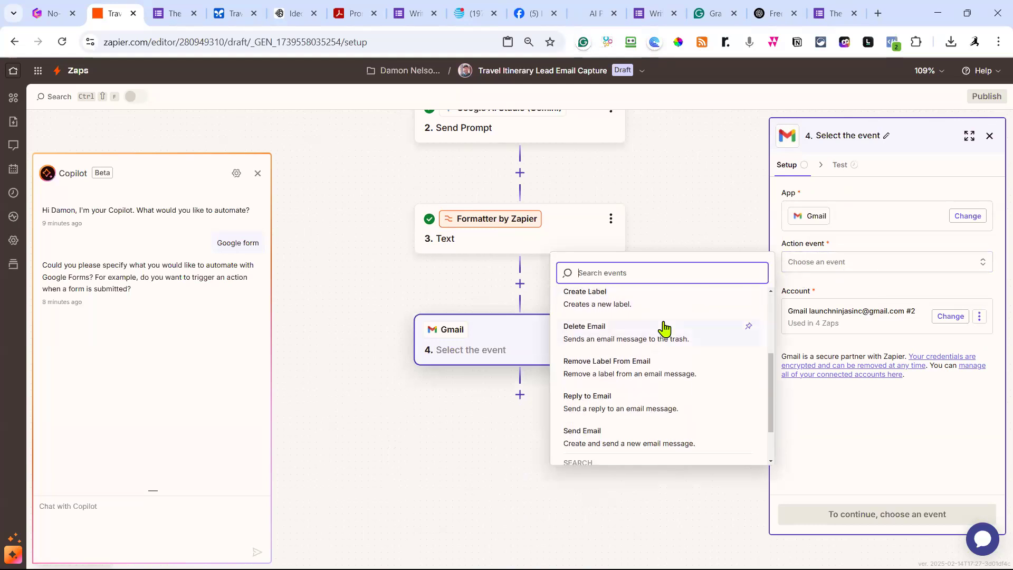
{"action": "scroll", "coordinate": [628, 375], "scroll_direction": "down", "scroll_amount": 1}
{"action": "left_click", "coordinate": [625, 383]}
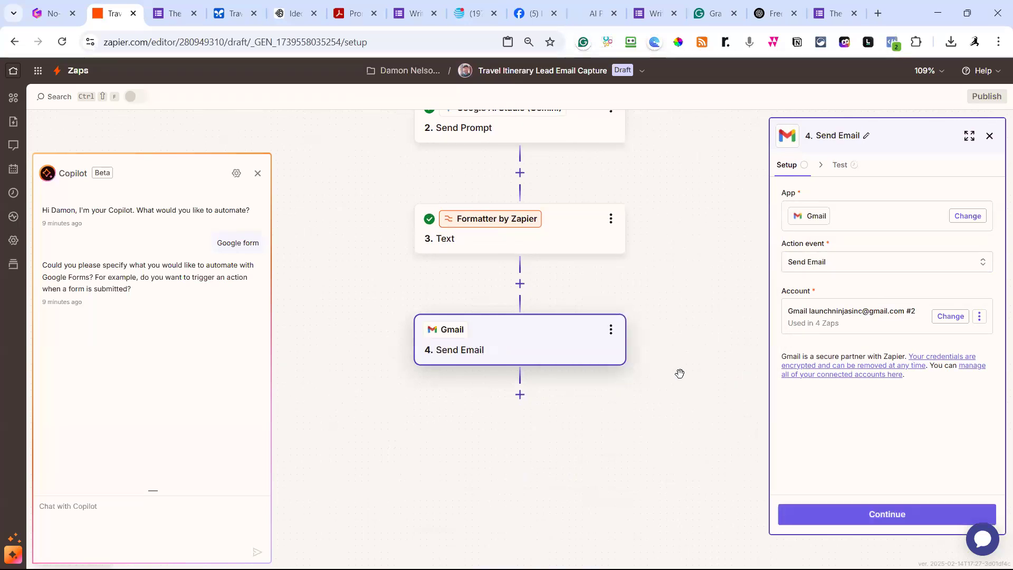
{"action": "left_click", "coordinate": [896, 513]}
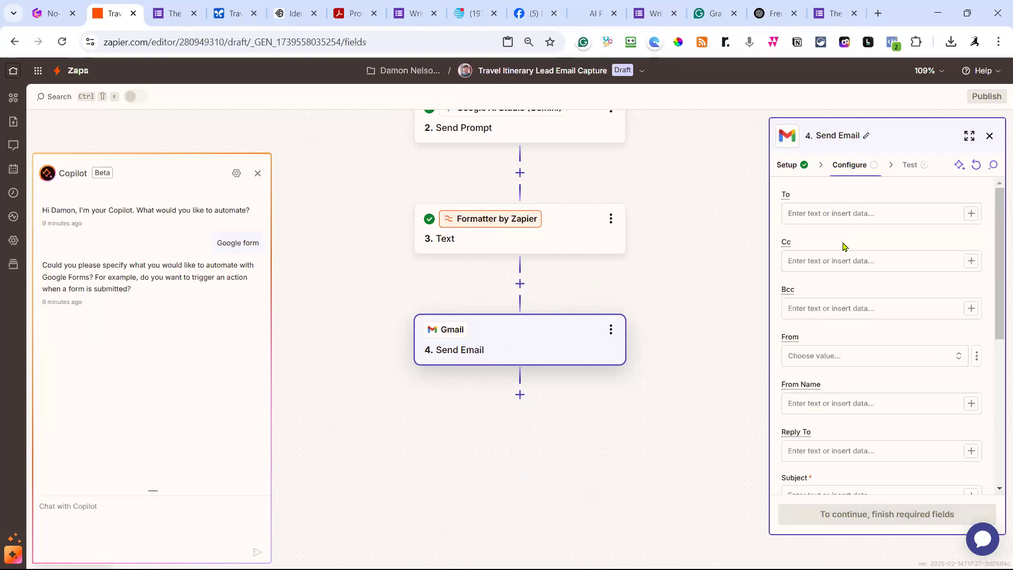
Set To to the form's 'Email to send this travel plan' answer, leaving Bcc empty.
{"action": "left_click", "coordinate": [866, 215]}
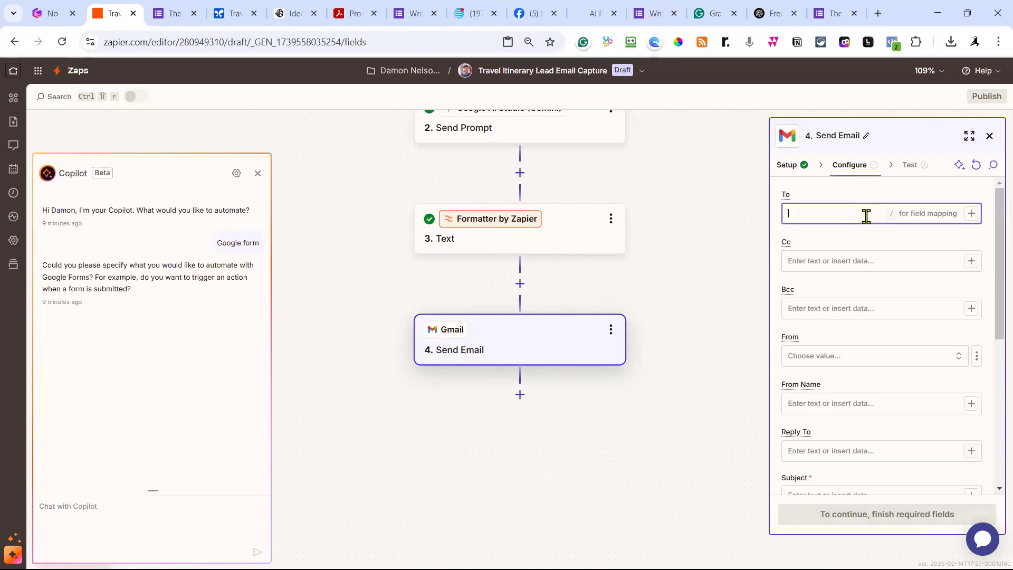
{"action": "left_click", "coordinate": [971, 213]}
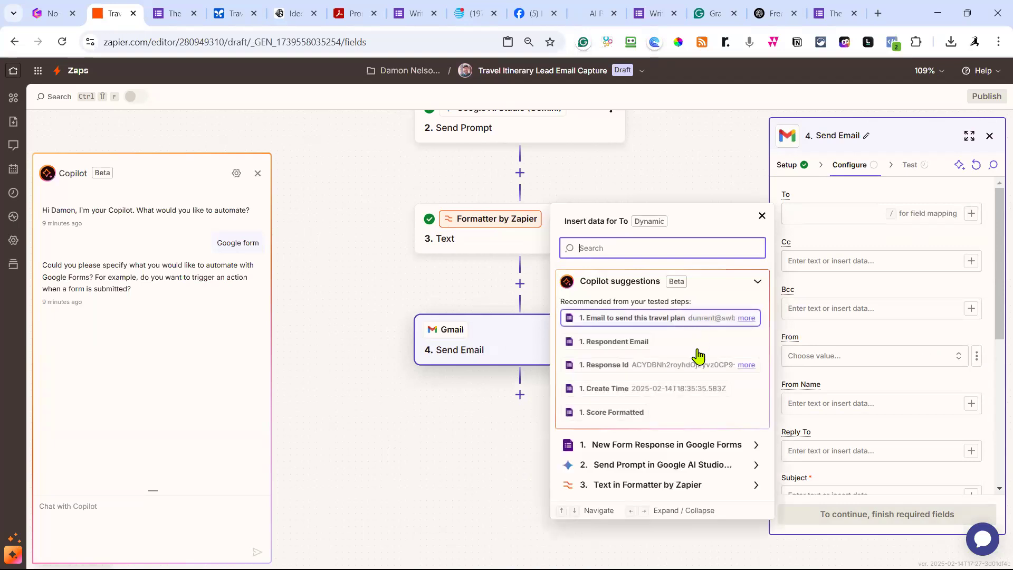
{"action": "left_click", "coordinate": [657, 319]}
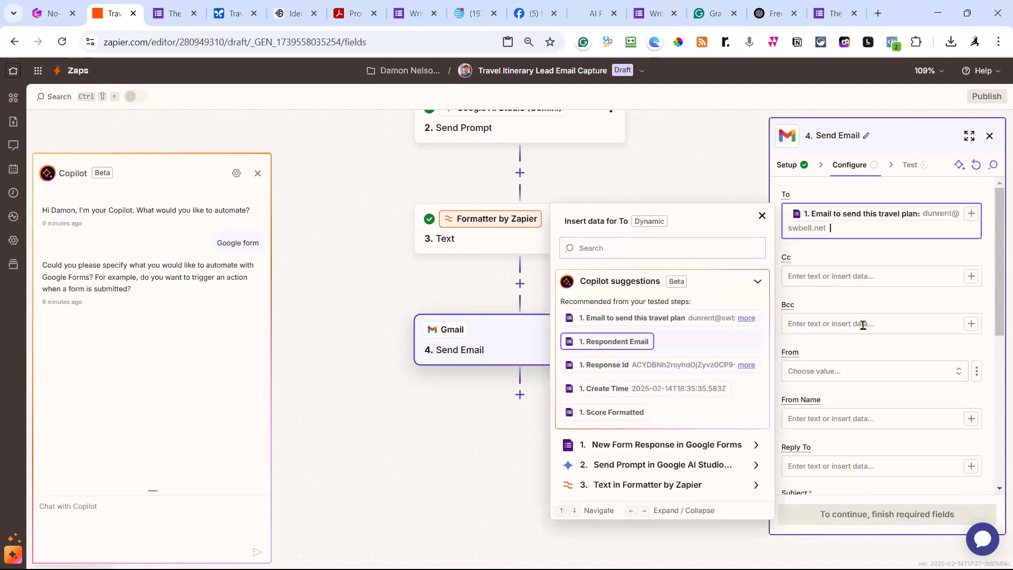
{"action": "left_click", "coordinate": [819, 325]}
{"action": "type", "text": "damon@"}
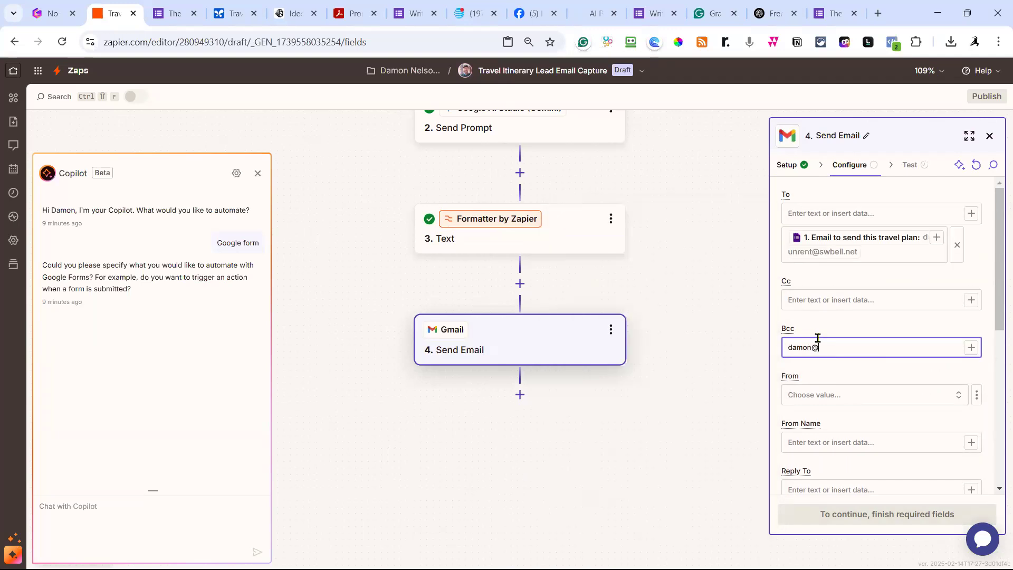
{"action": "key", "text": "BackSpace"}
{"action": "key", "text": "BackSpace"}
{"action": "key", "text": "BackSpace"}
{"action": "key", "text": "BackSpace"}
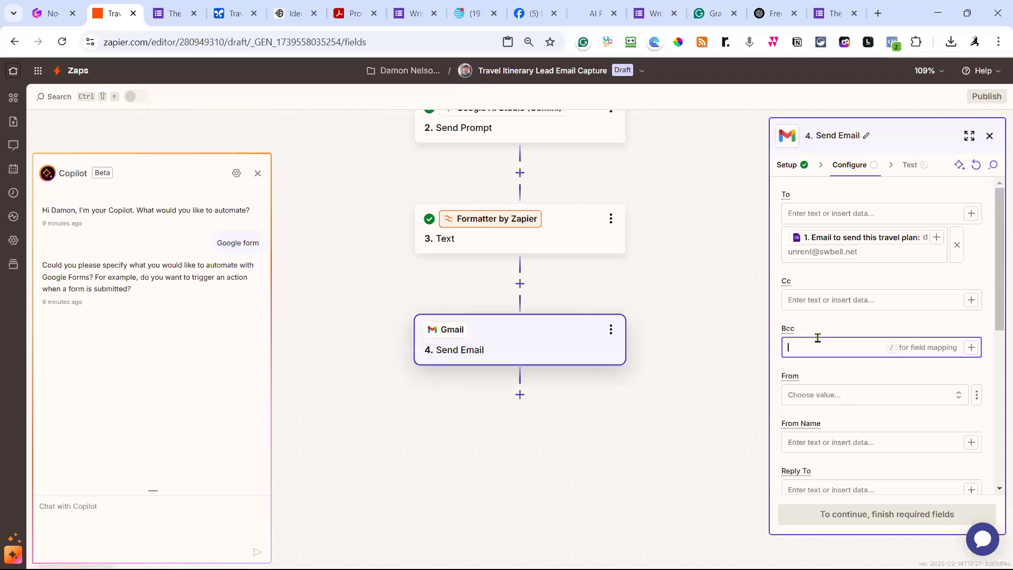
{"action": "left_click", "coordinate": [826, 328]}
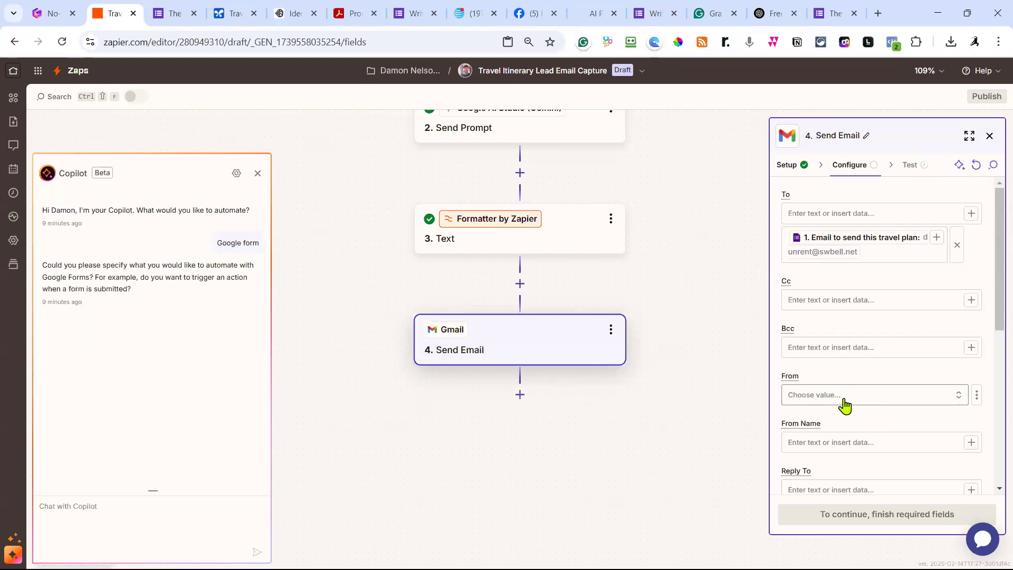
Enter the sender's display name in the From Name field.
{"action": "scroll", "coordinate": [845, 398], "scroll_direction": "down", "scroll_amount": 1}
{"action": "left_click", "coordinate": [843, 378]}
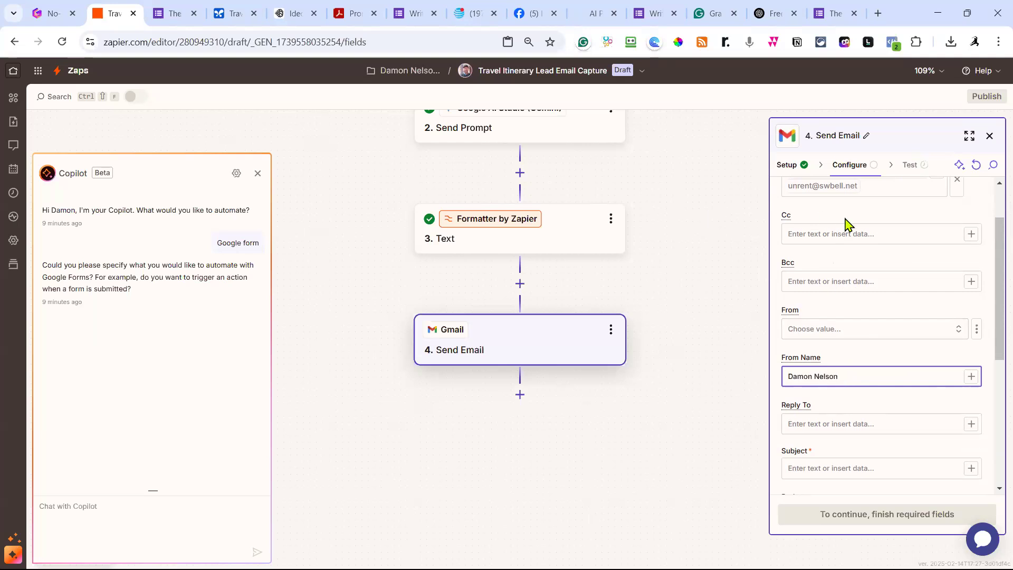
{"action": "scroll", "coordinate": [892, 311], "scroll_direction": "down", "scroll_amount": 1}
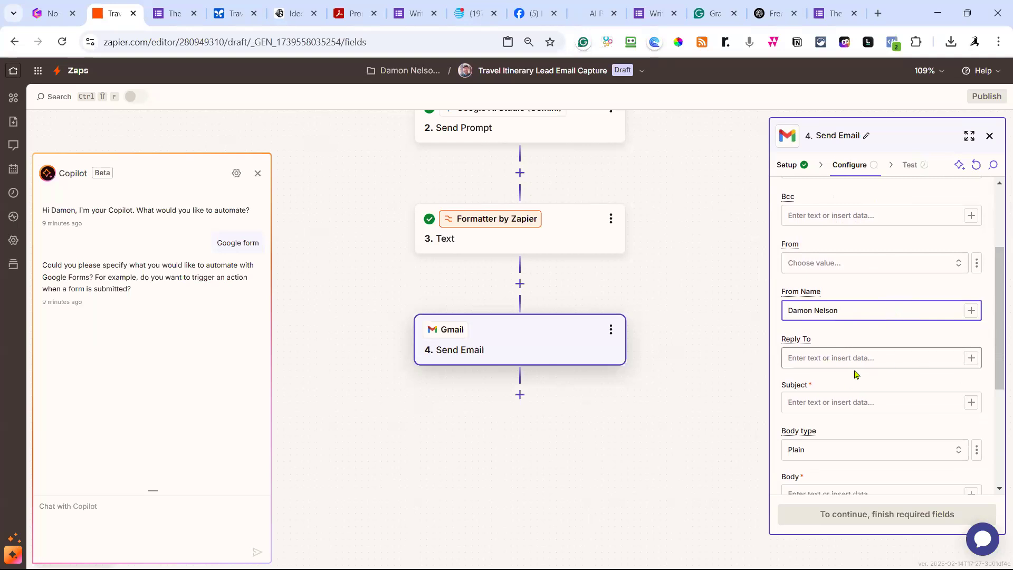
{"action": "left_click", "coordinate": [833, 402]}
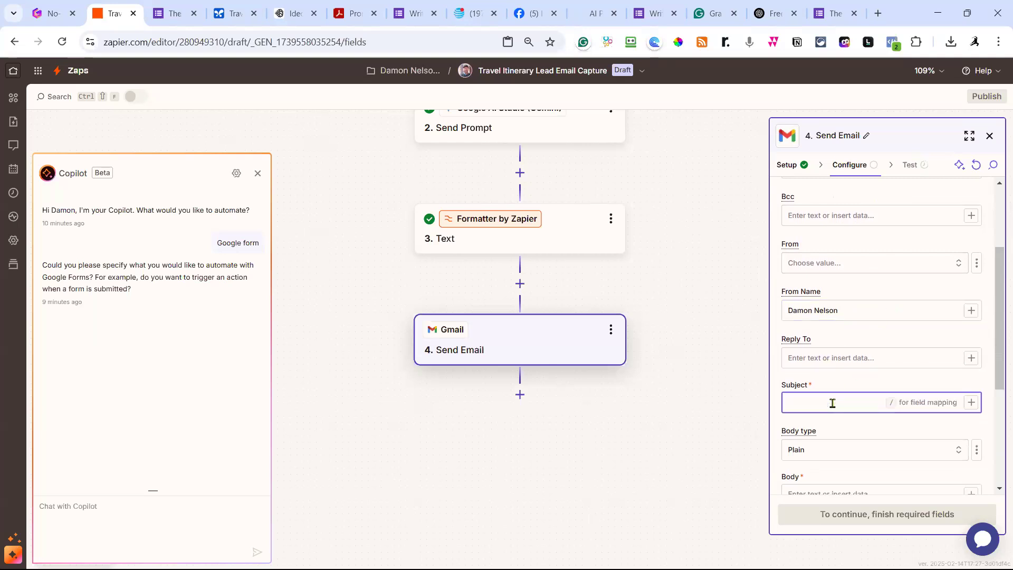
Set the Subject to First Name, 'here is your travel itinerary for', then the chosen country.
{"action": "left_click", "coordinate": [970, 406]}
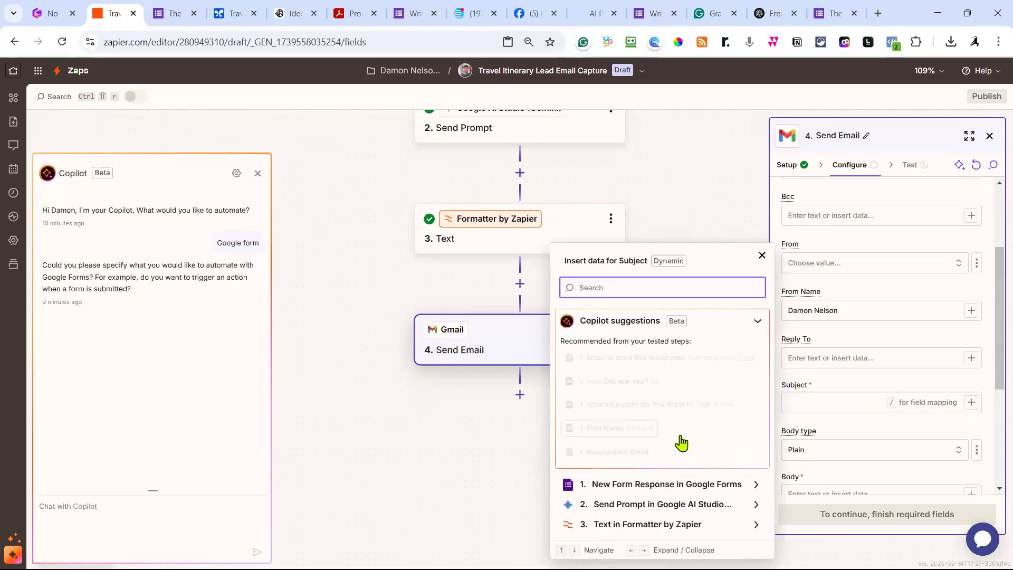
{"action": "left_click", "coordinate": [641, 431]}
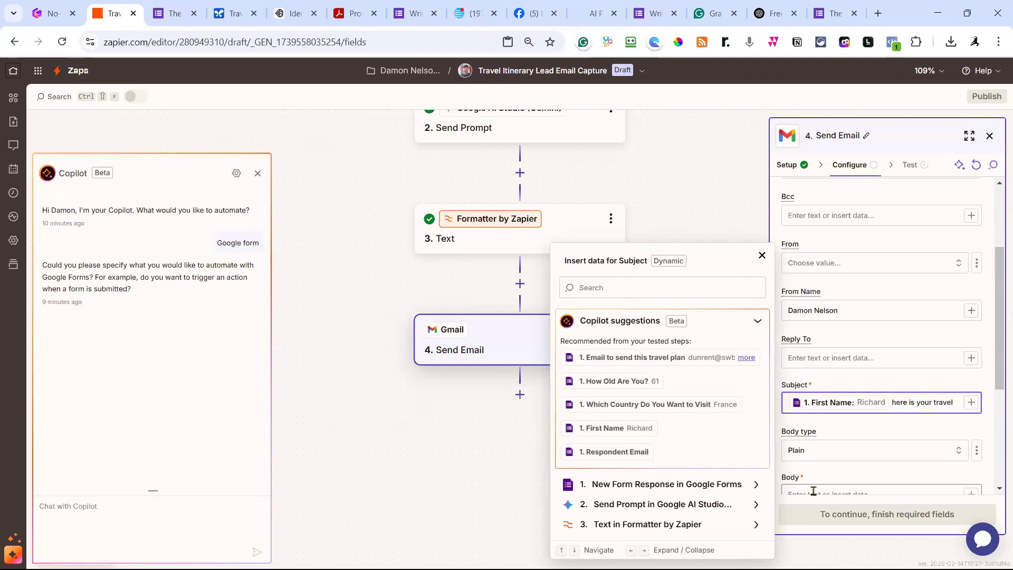
{"action": "type", "text": "here is your travel itin"}
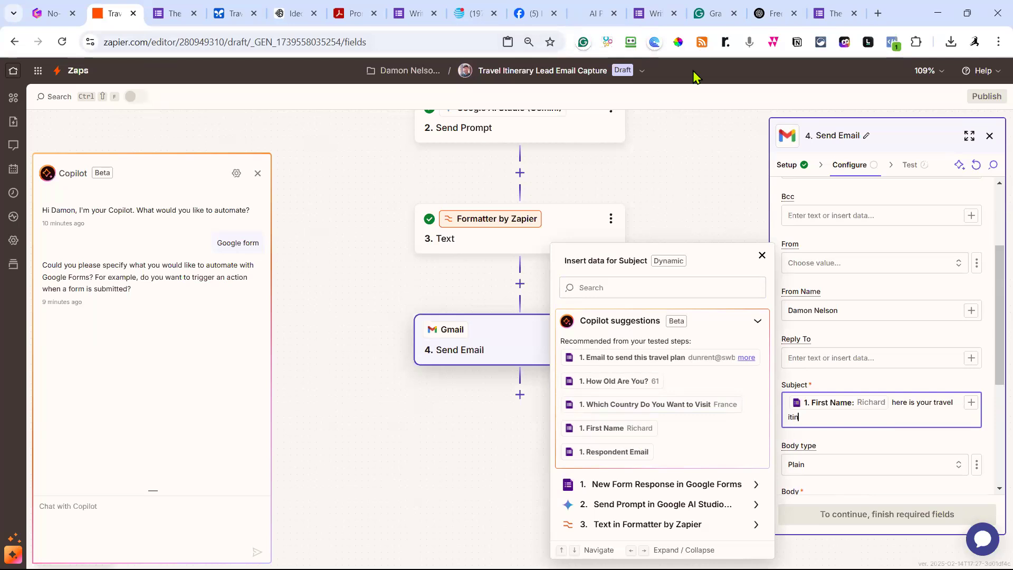
{"action": "type", "text": "rary for"}
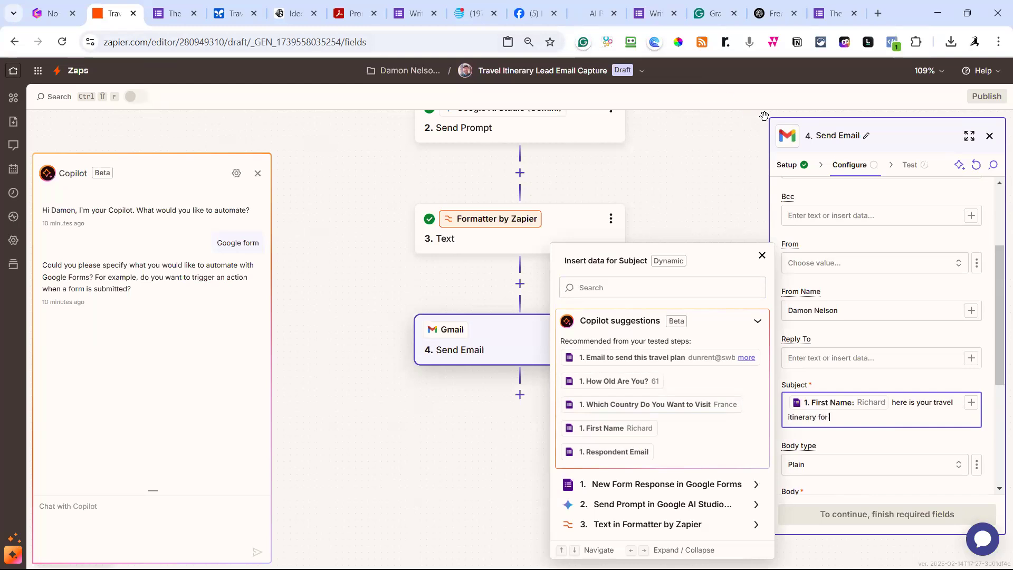
{"action": "left_click", "coordinate": [974, 404]}
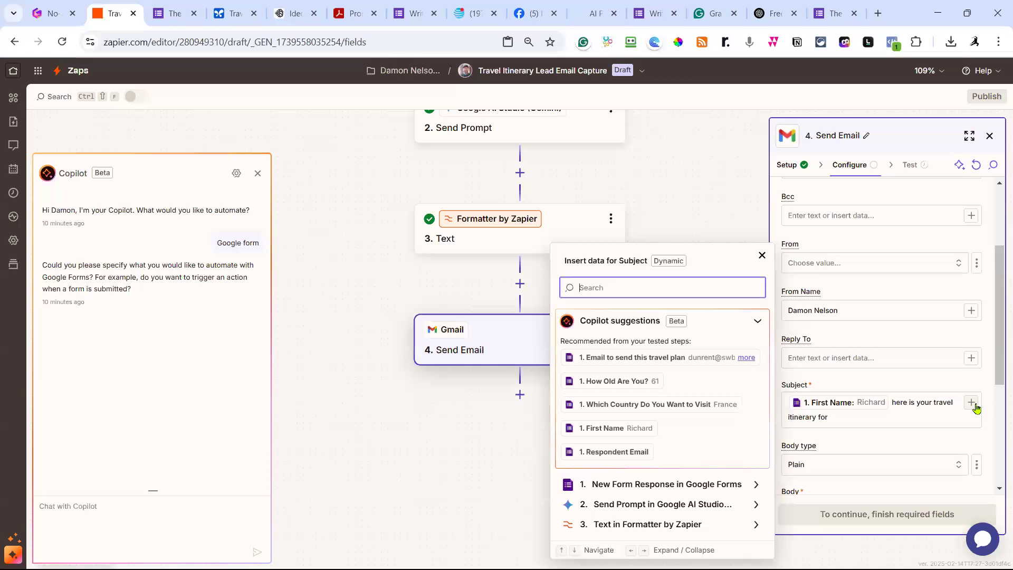
{"action": "left_click", "coordinate": [689, 408]}
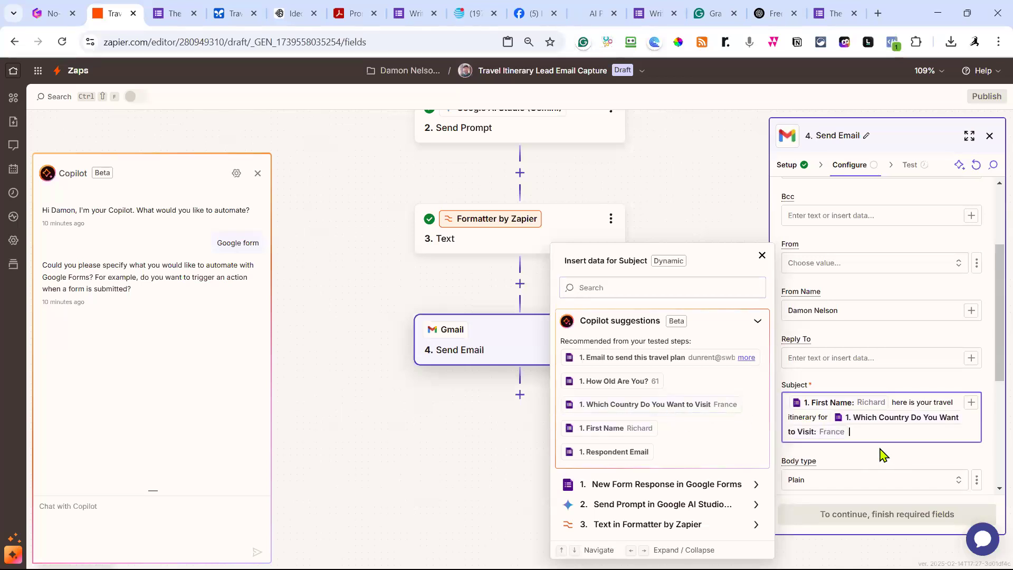
{"action": "scroll", "coordinate": [895, 453], "scroll_direction": "down", "scroll_amount": 3}
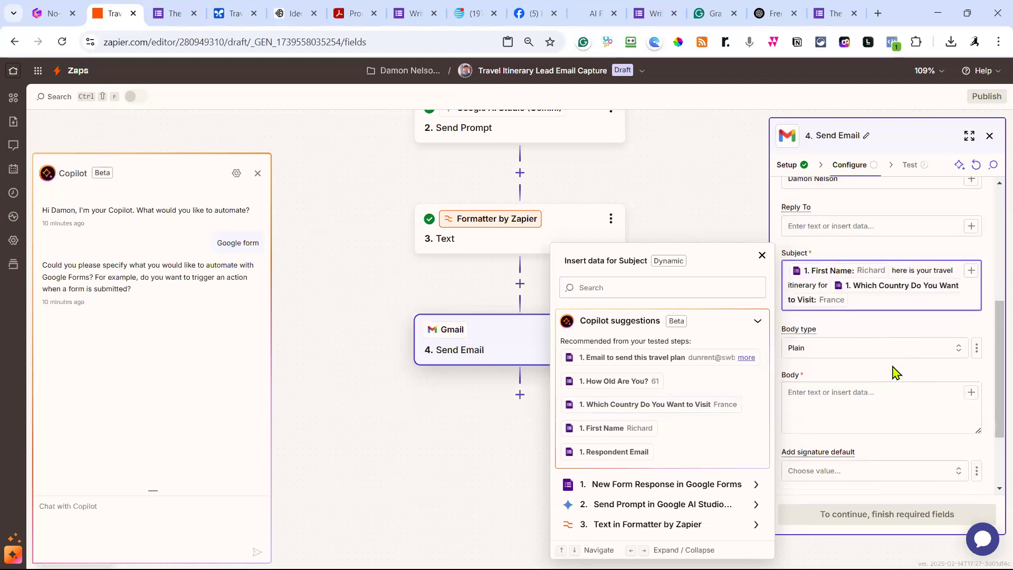
{"action": "left_click", "coordinate": [953, 348]}
Set Body type to Html and write a '<p> Hi' greeting paragraph with the First Name field.
{"action": "left_click", "coordinate": [622, 417]}
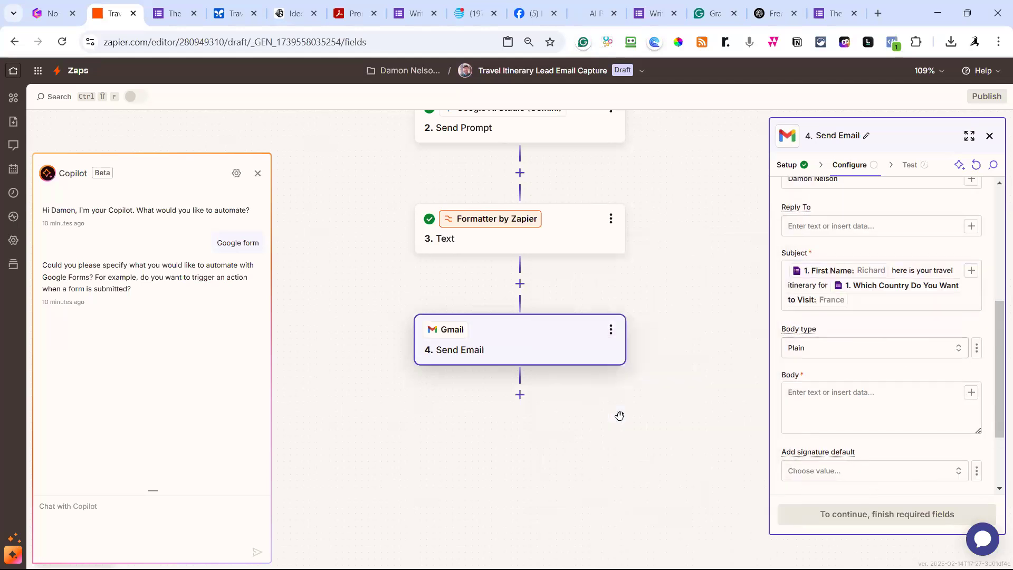
{"action": "left_click", "coordinate": [823, 404]}
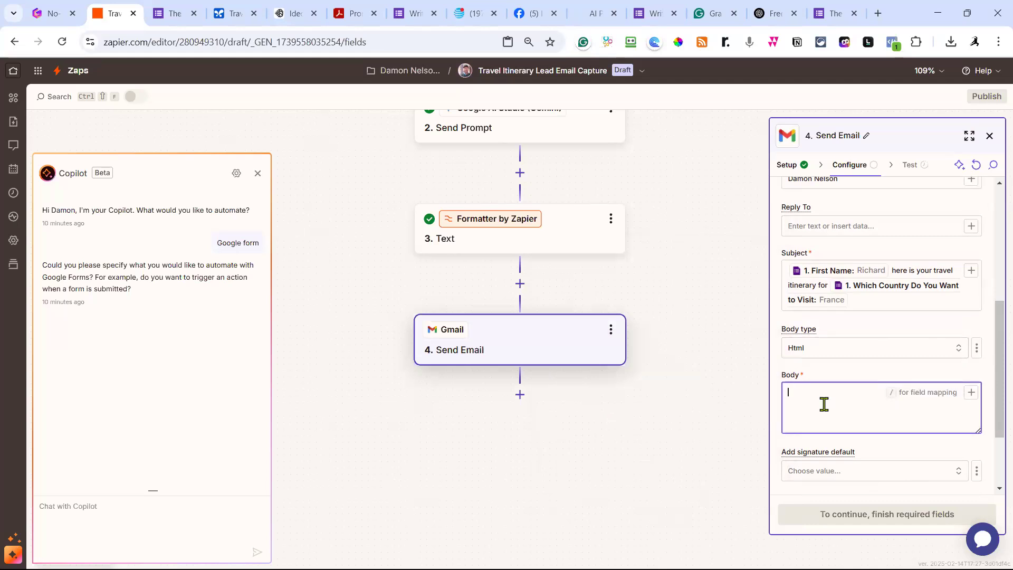
{"action": "type", "text": "<p> Hi"}
{"action": "left_click", "coordinate": [972, 394]}
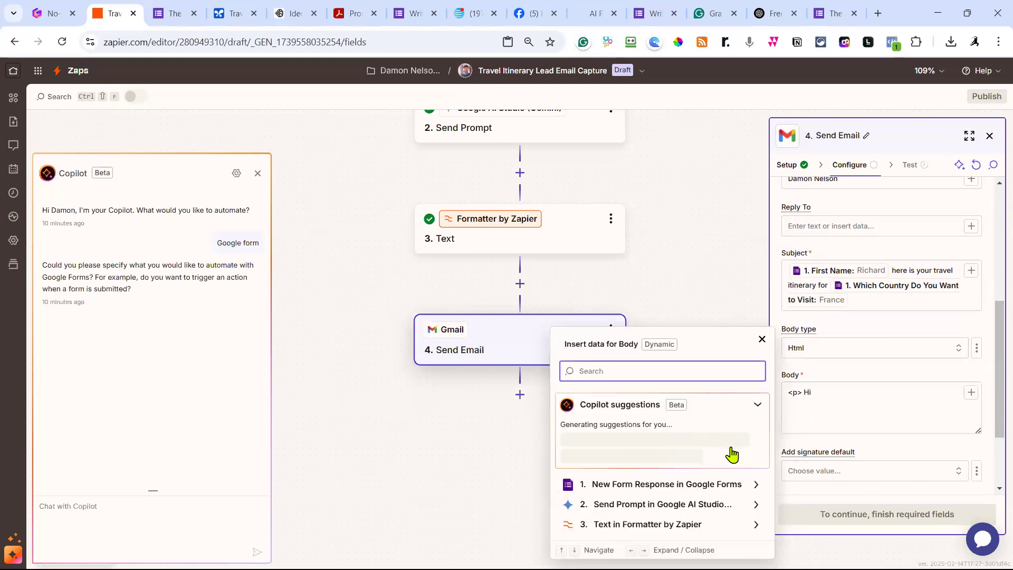
{"action": "left_click", "coordinate": [641, 382]}
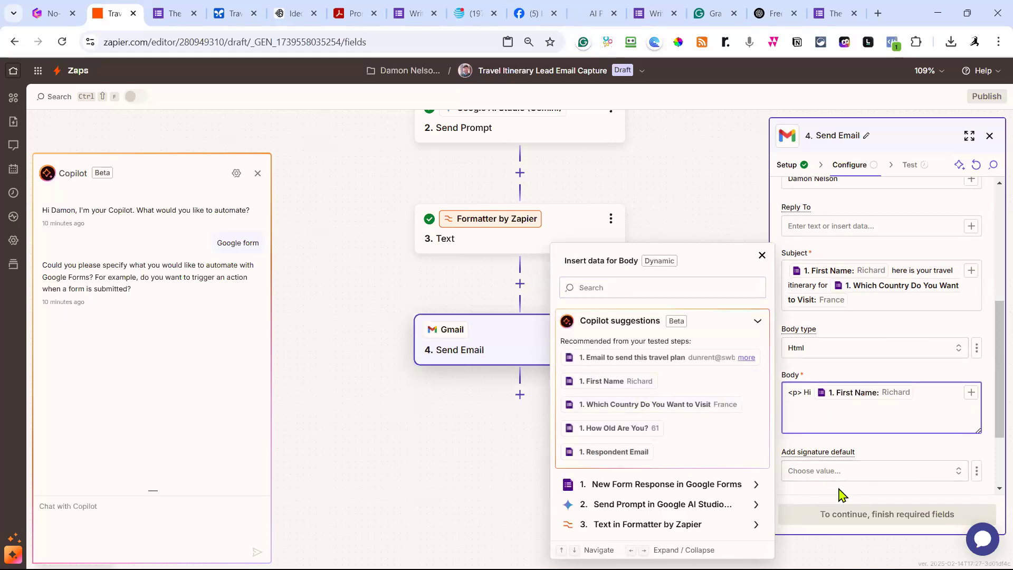
{"action": "type", "text": "</p>"}
{"action": "key", "text": "Return"}
Add the itinerary paragraph with the Formatter Output and paste the GeekOutFridays.com club invitation HTML.
{"action": "type", "text": "<p>Here os your travel itinerary</"}
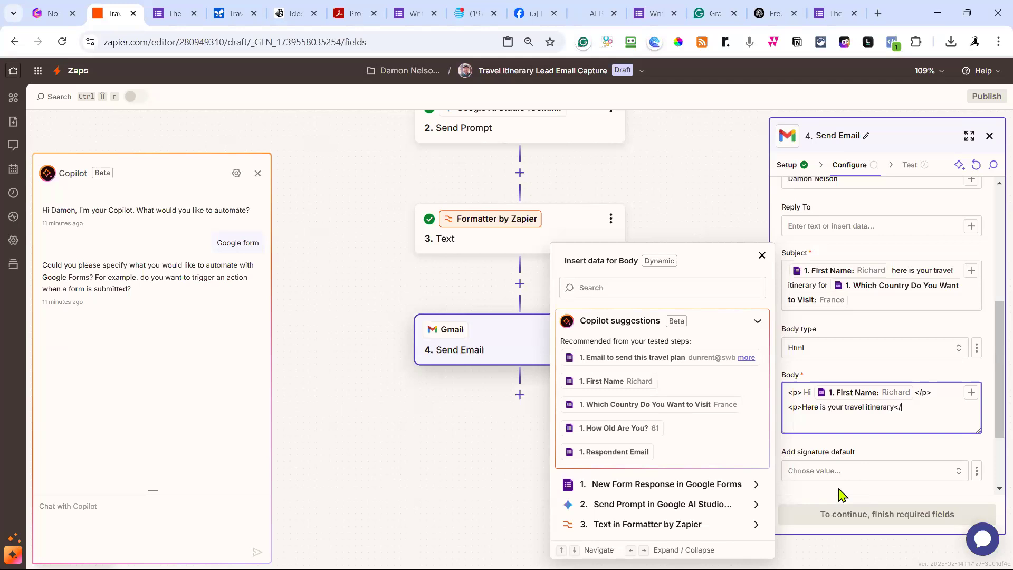
{"action": "type", "text": ">"}
{"action": "left_click", "coordinate": [971, 393]}
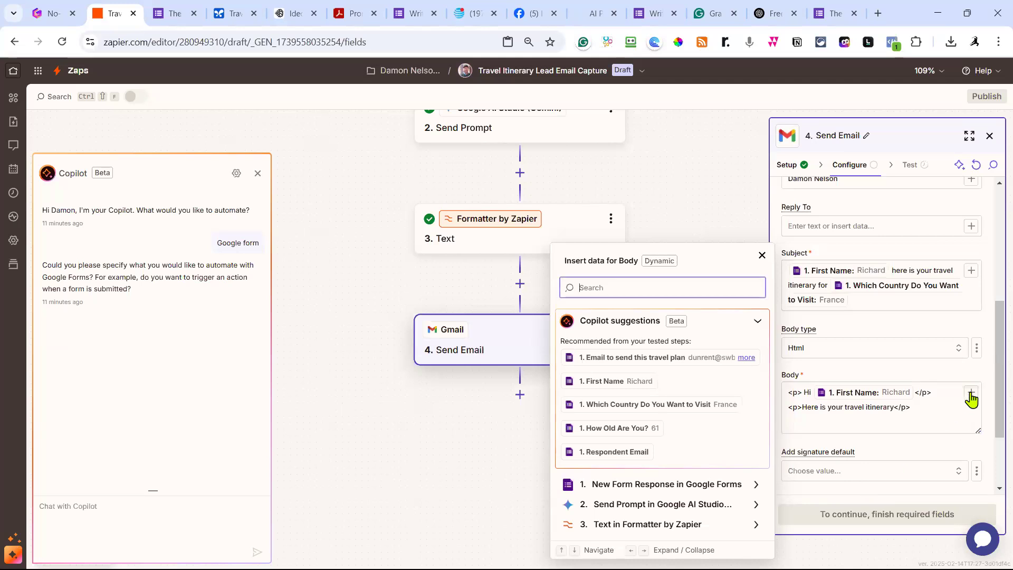
{"action": "left_click", "coordinate": [683, 526]}
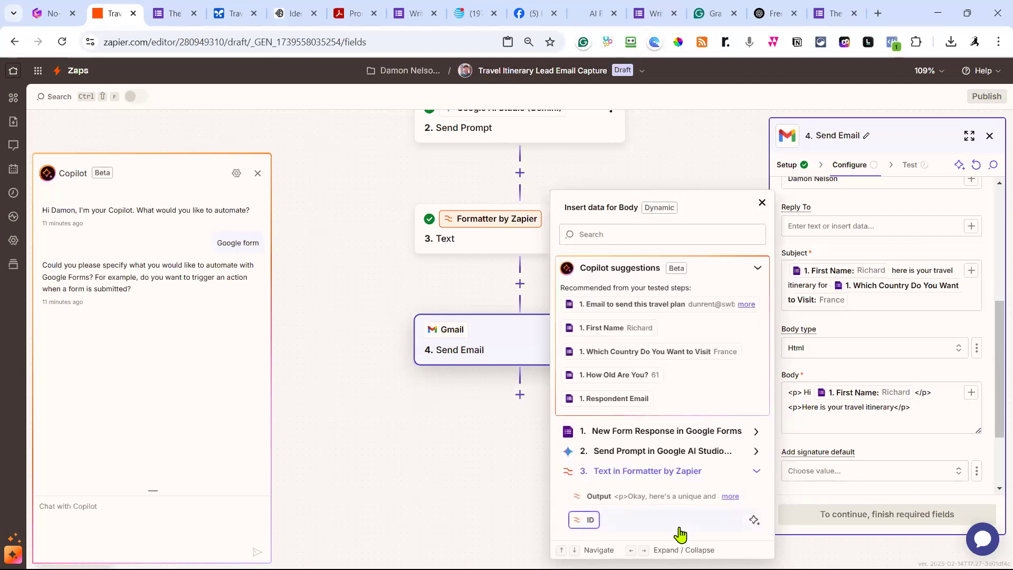
{"action": "left_click", "coordinate": [660, 499]}
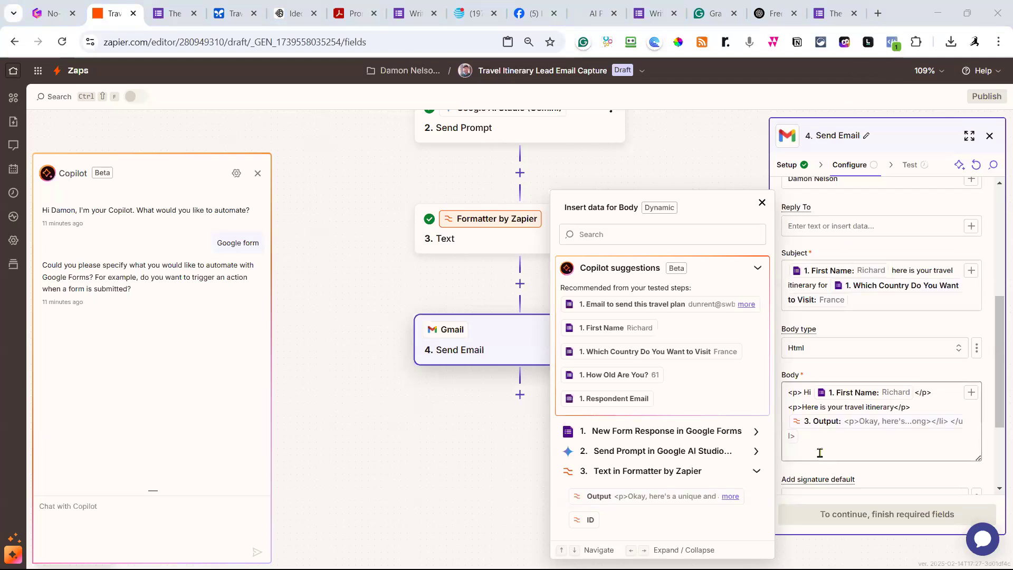
{"action": "left_click", "coordinate": [802, 450]}
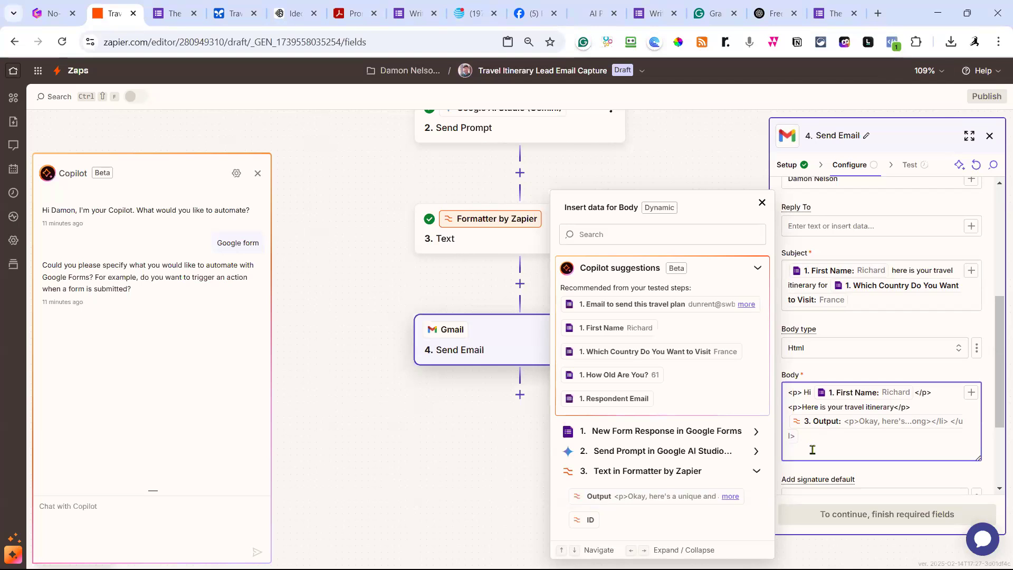
{"action": "key", "text": "ctrl+v"}
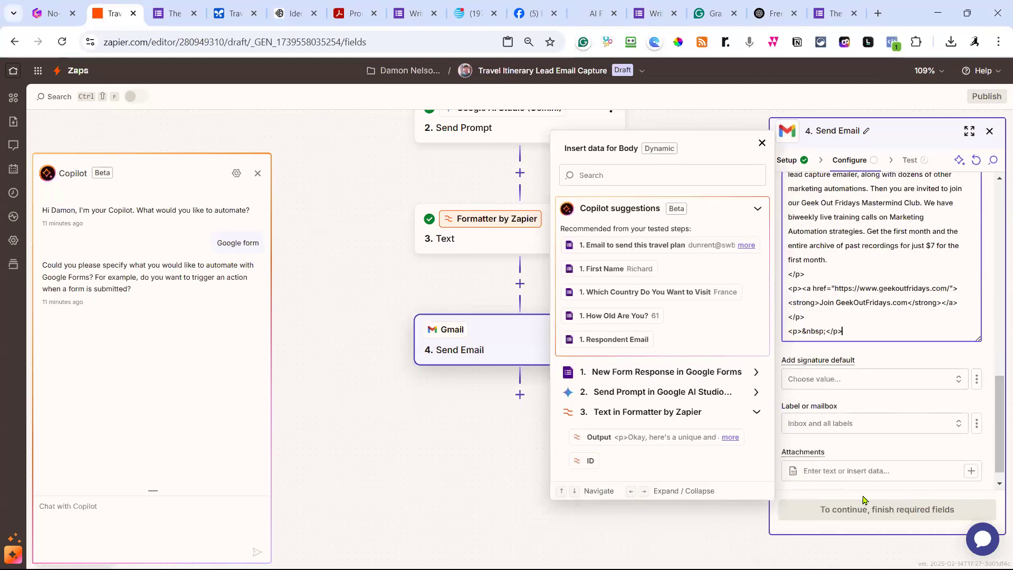
{"action": "left_click", "coordinate": [893, 358]}
Send a test email from the Gmail step and switch to the Yahoo Mail inbox.
{"action": "left_click", "coordinate": [901, 506]}
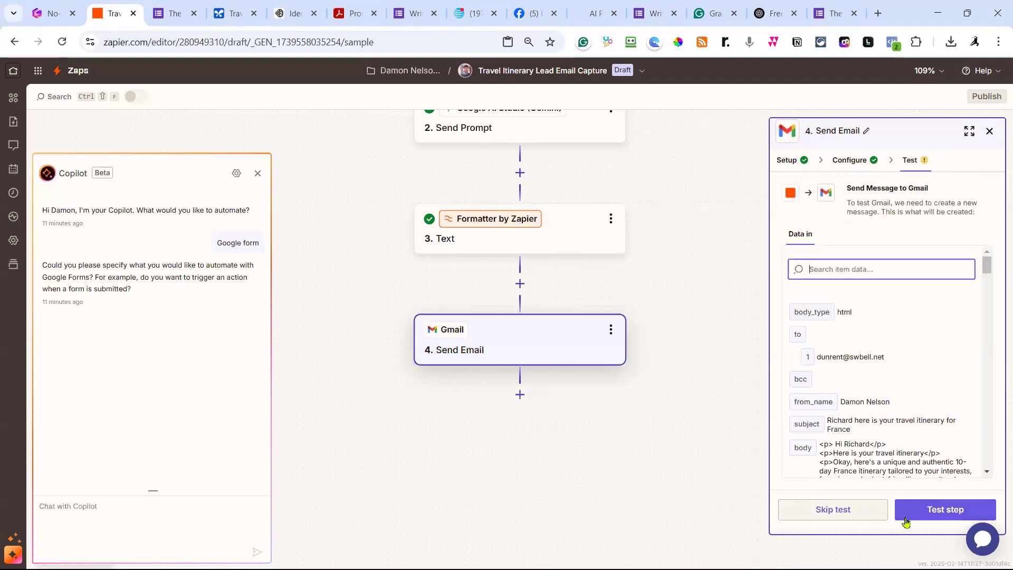
{"action": "left_click", "coordinate": [942, 510]}
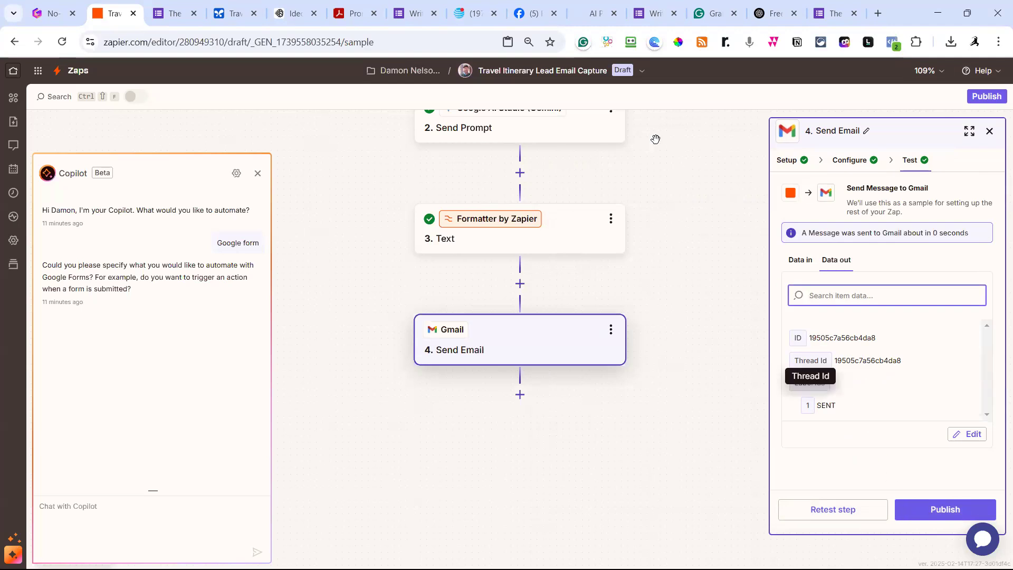
{"action": "left_click", "coordinate": [475, 13]}
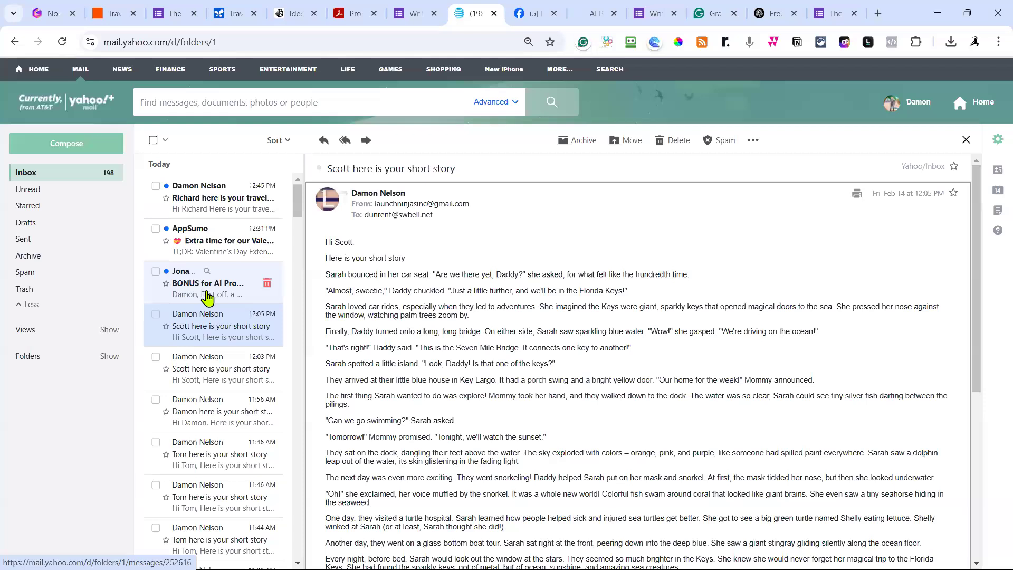
Open the 'travel itinerary for France' email and scroll through to the GeekOutFridays.com invitation.
{"action": "left_click", "coordinate": [208, 289]}
{"action": "left_click", "coordinate": [211, 235]}
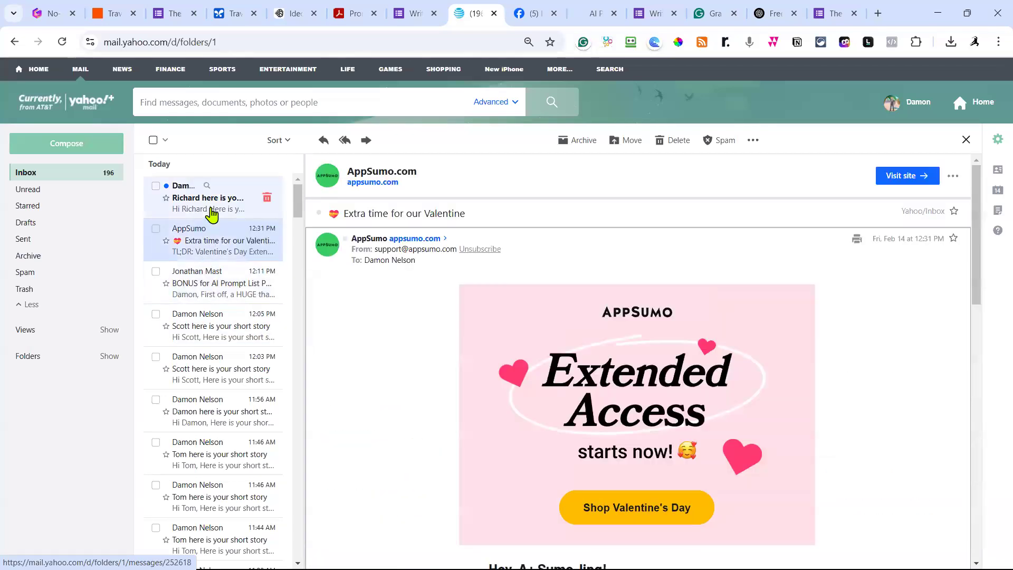
{"action": "left_click", "coordinate": [212, 211]}
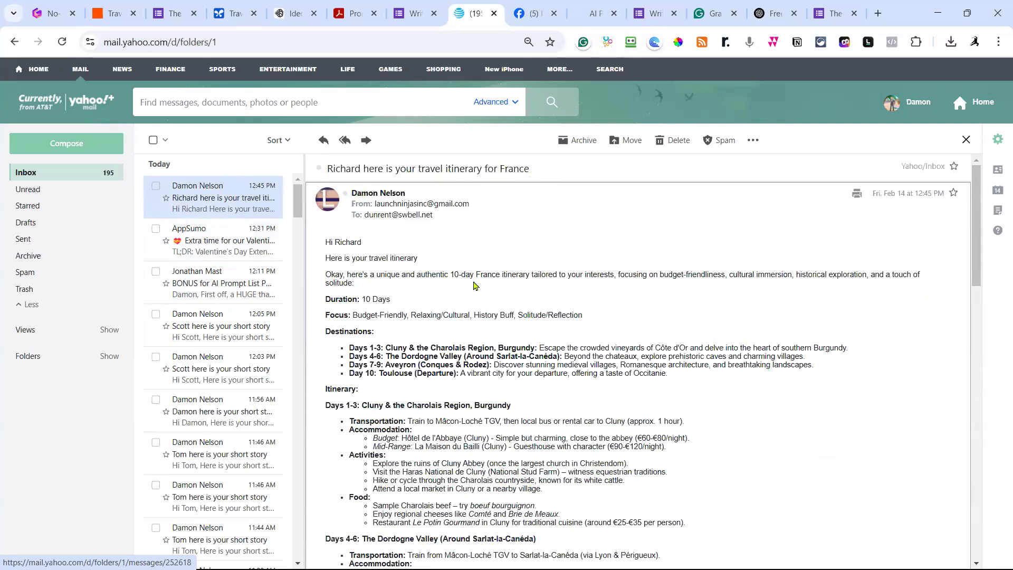
{"action": "scroll", "coordinate": [520, 308], "scroll_direction": "down", "scroll_amount": 1}
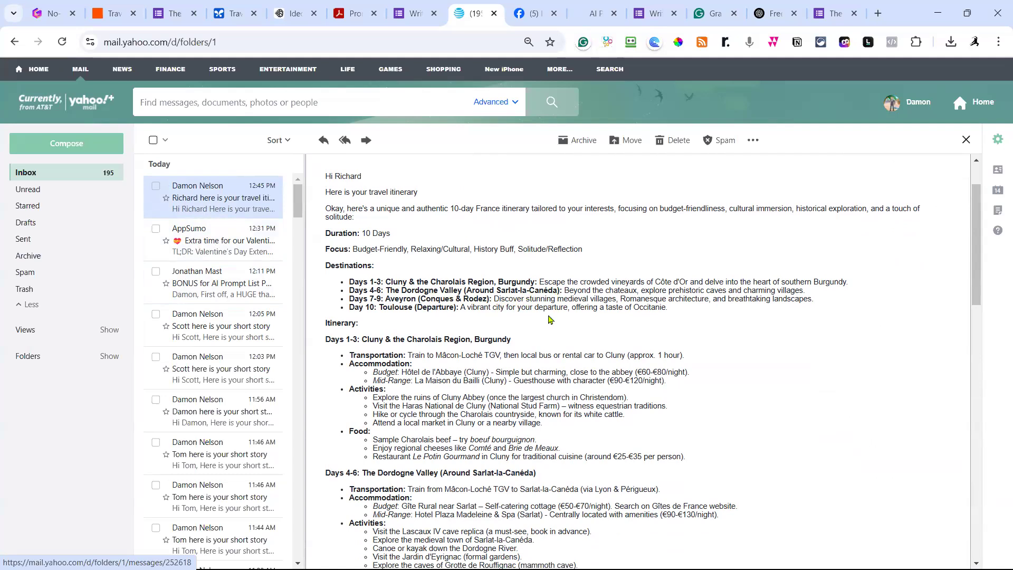
{"action": "scroll", "coordinate": [549, 315], "scroll_direction": "down", "scroll_amount": 1}
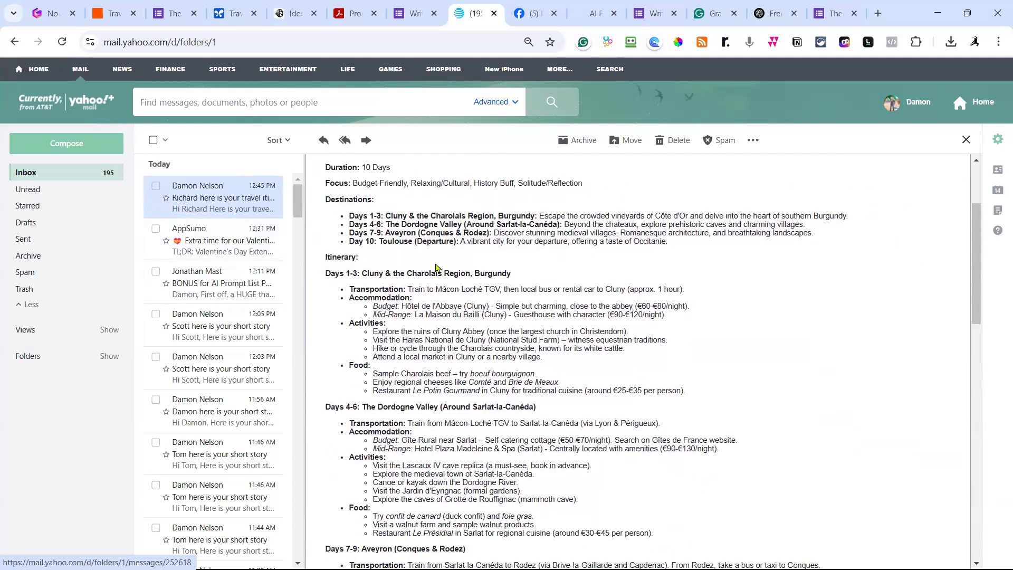
{"action": "scroll", "coordinate": [437, 266], "scroll_direction": "down", "scroll_amount": 1}
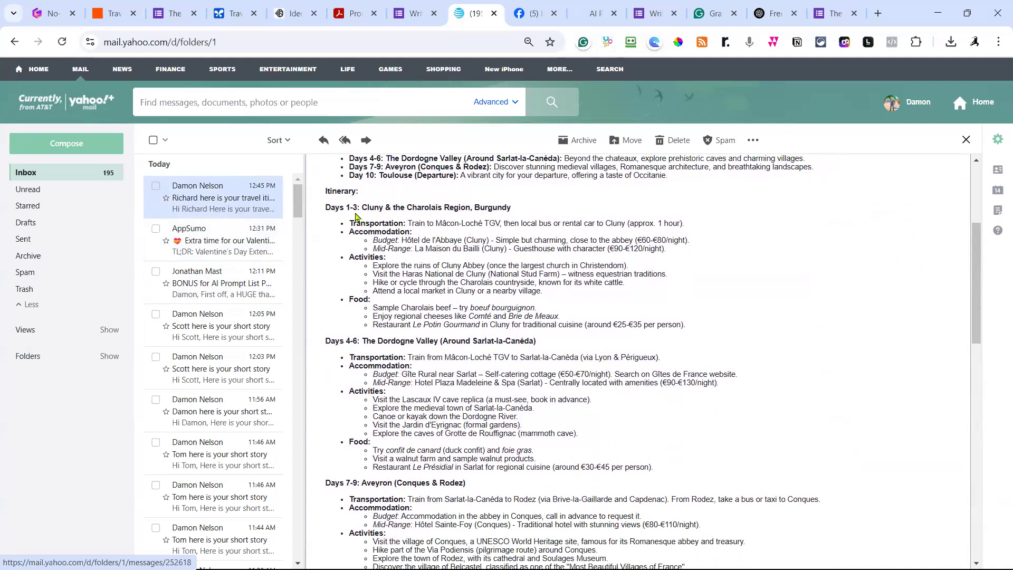
{"action": "scroll", "coordinate": [366, 284], "scroll_direction": "down", "scroll_amount": 1}
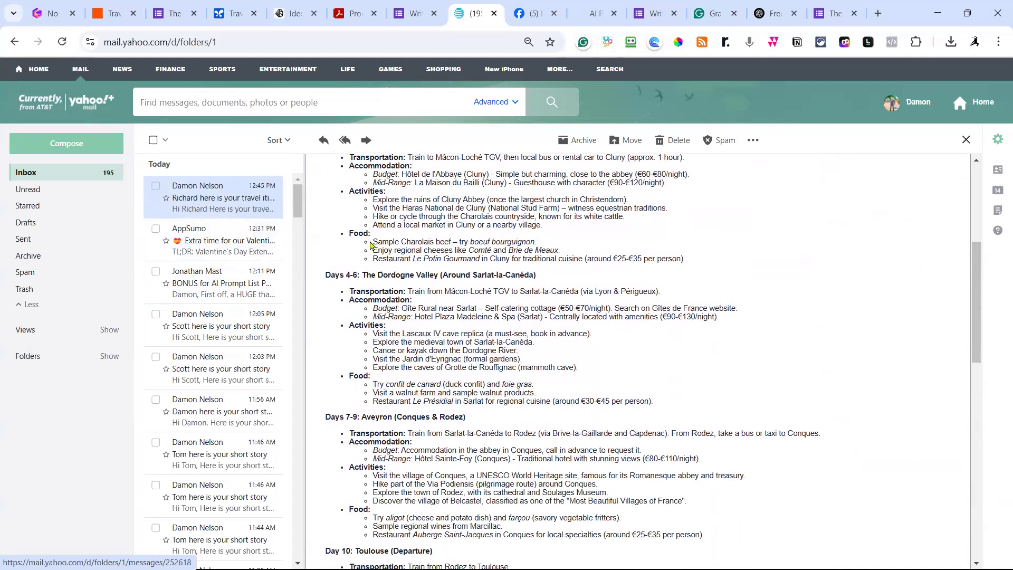
{"action": "scroll", "coordinate": [423, 284], "scroll_direction": "down", "scroll_amount": 3}
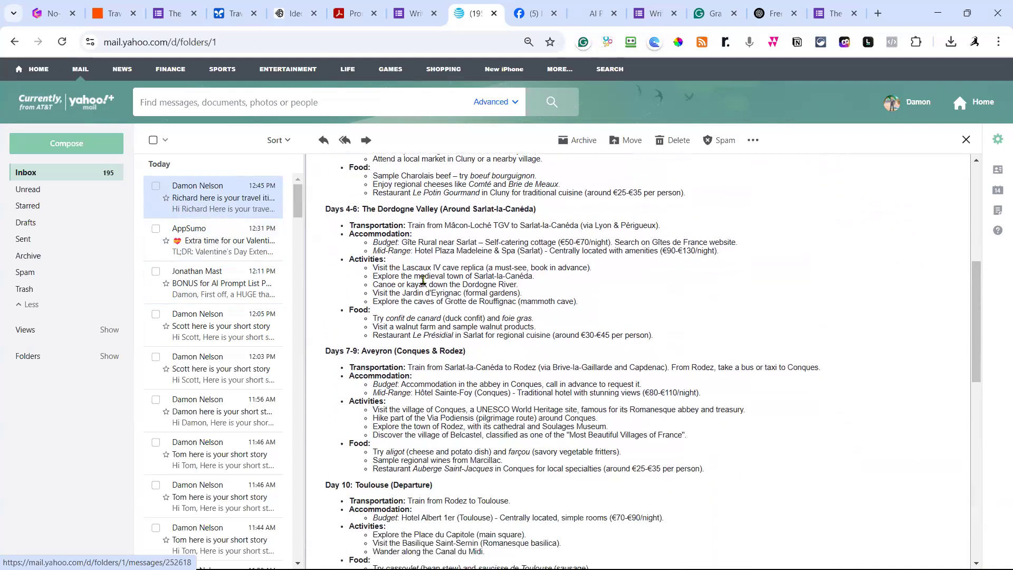
{"action": "scroll", "coordinate": [423, 280], "scroll_direction": "down", "scroll_amount": 4}
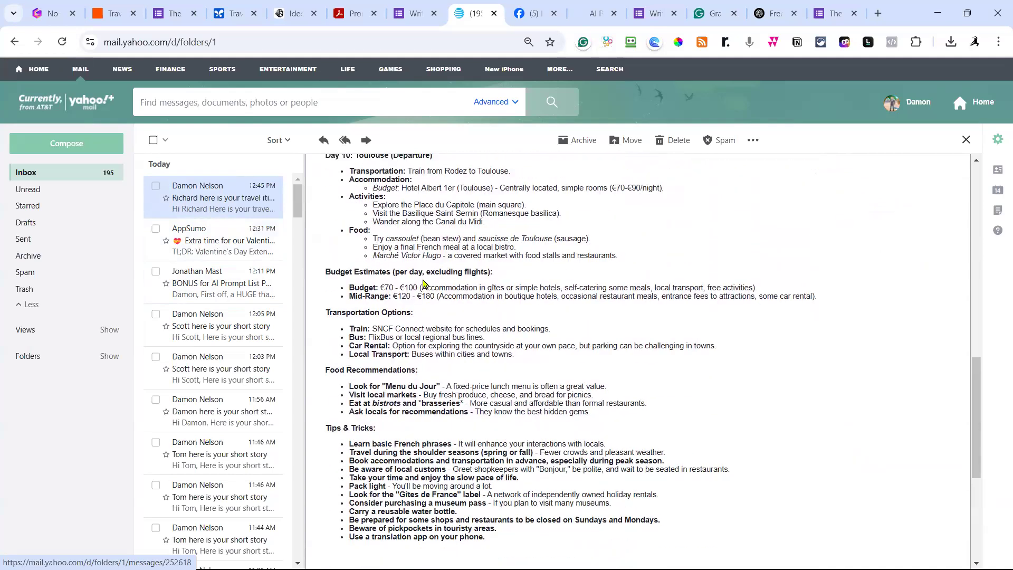
{"action": "scroll", "coordinate": [423, 284], "scroll_direction": "up", "scroll_amount": 4}
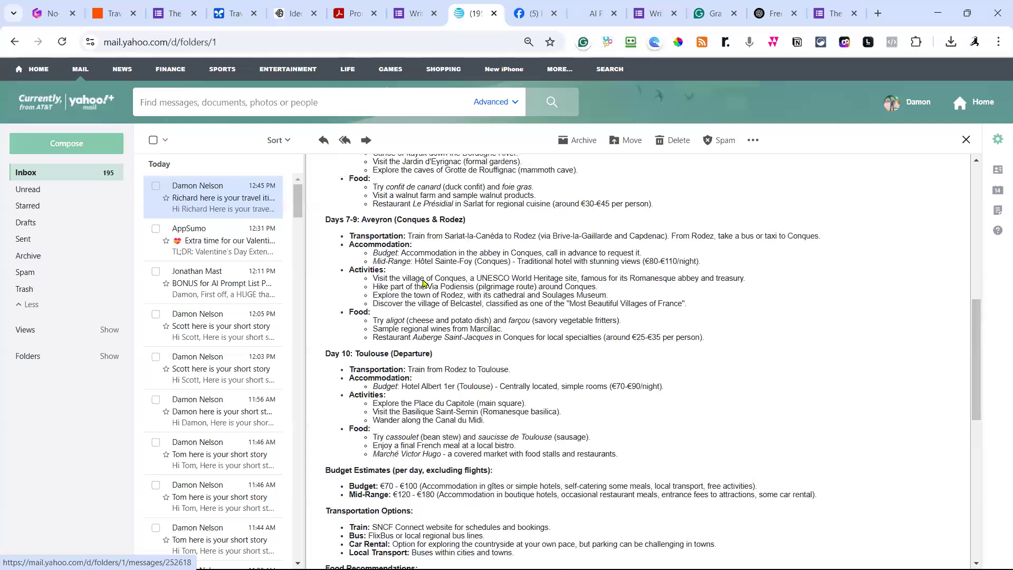
{"action": "scroll", "coordinate": [423, 284], "scroll_direction": "down", "scroll_amount": 4}
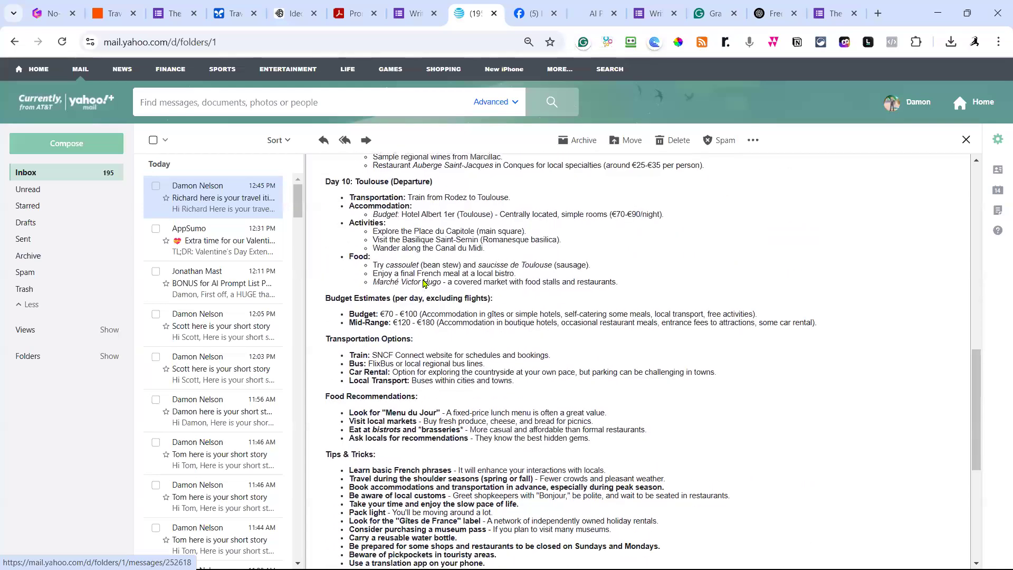
{"action": "scroll", "coordinate": [423, 284], "scroll_direction": "down", "scroll_amount": 3}
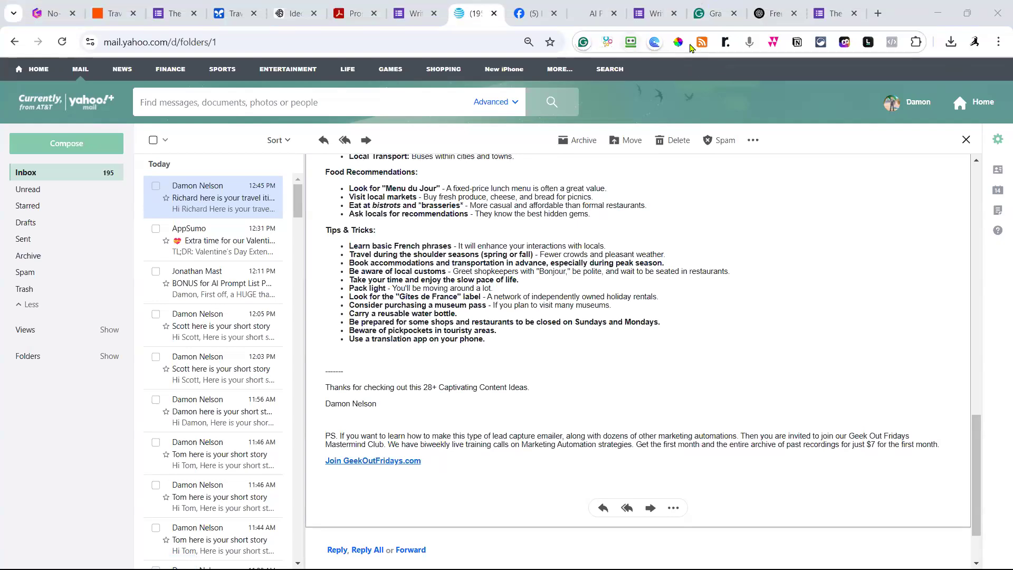
{"action": "scroll", "coordinate": [583, 345], "scroll_direction": "up", "scroll_amount": 4}
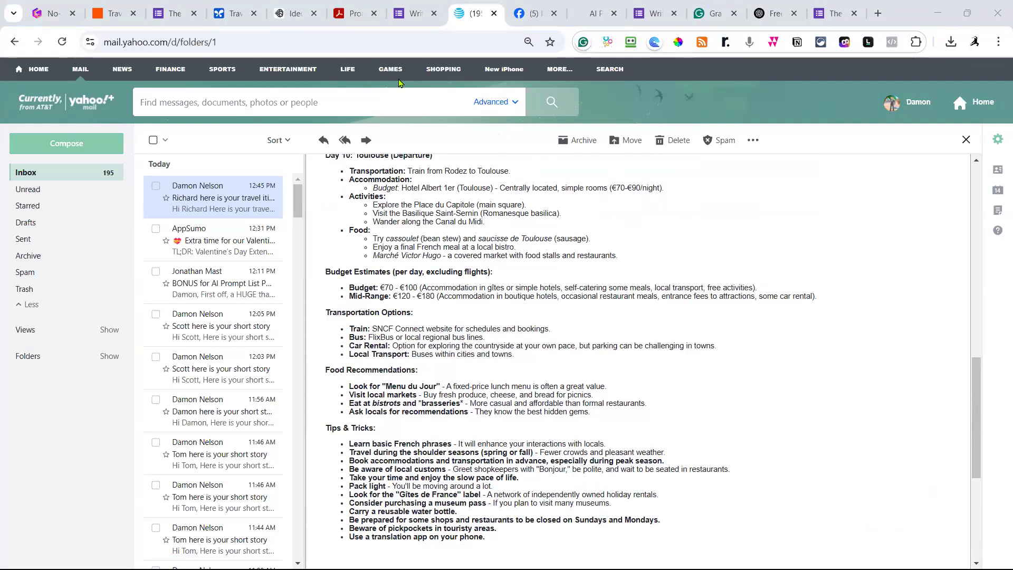
Copy the travel itinerary form's shortened responder link, then return to the Zap editor.
{"action": "left_click", "coordinate": [172, 22]}
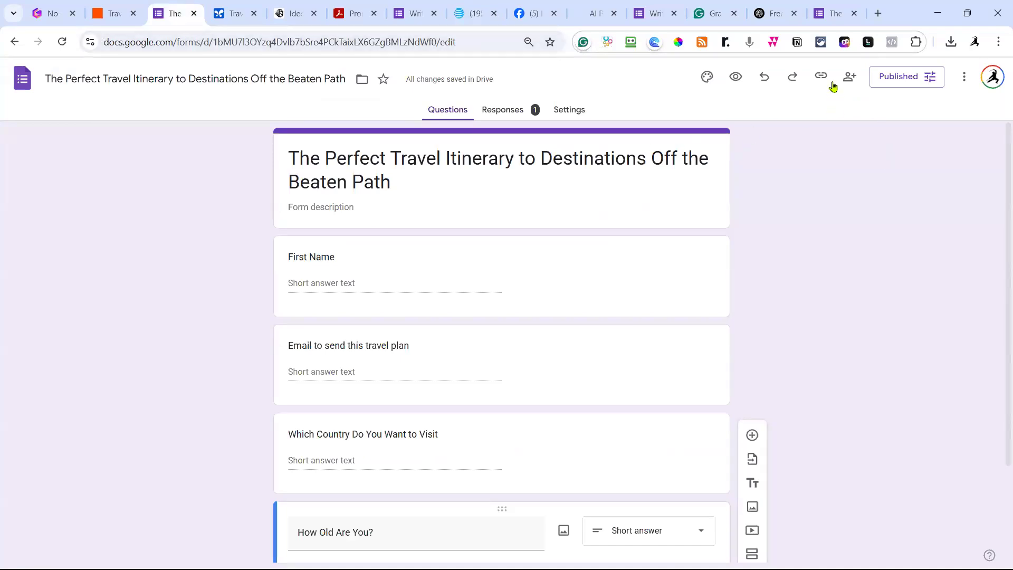
{"action": "left_click", "coordinate": [821, 77]}
{"action": "left_click", "coordinate": [855, 154]}
{"action": "left_click", "coordinate": [975, 155]}
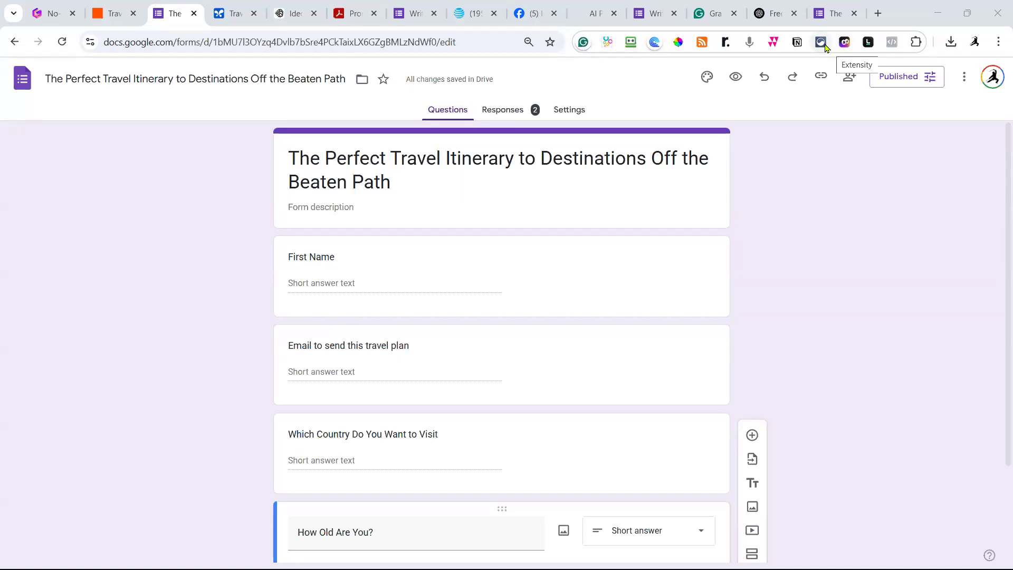
{"action": "left_click", "coordinate": [113, 17]}
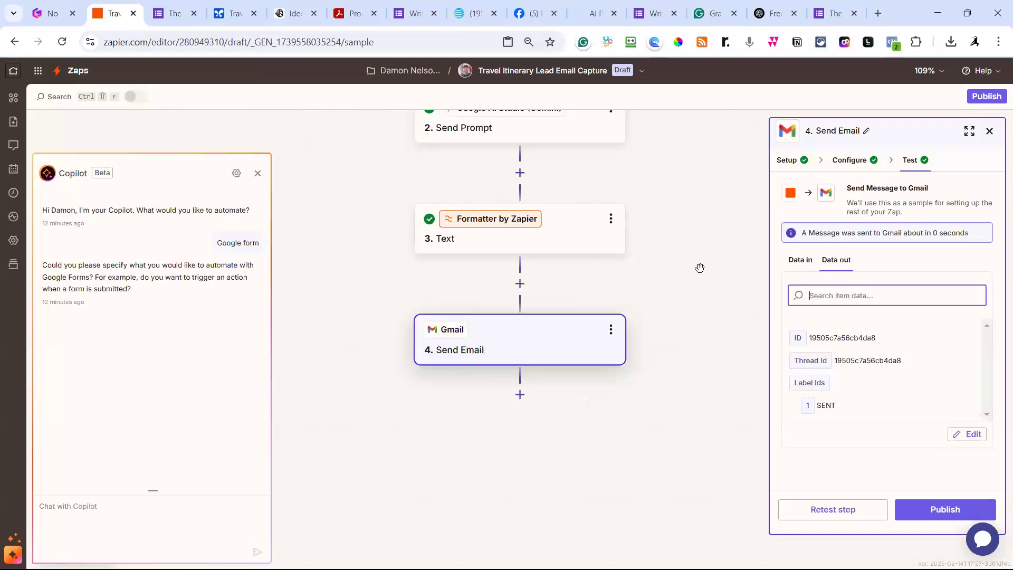
Publish the Travel Itinerary Lead Email Capture Zap as v1, then go back to Ideogram.
{"action": "left_click", "coordinate": [933, 510]}
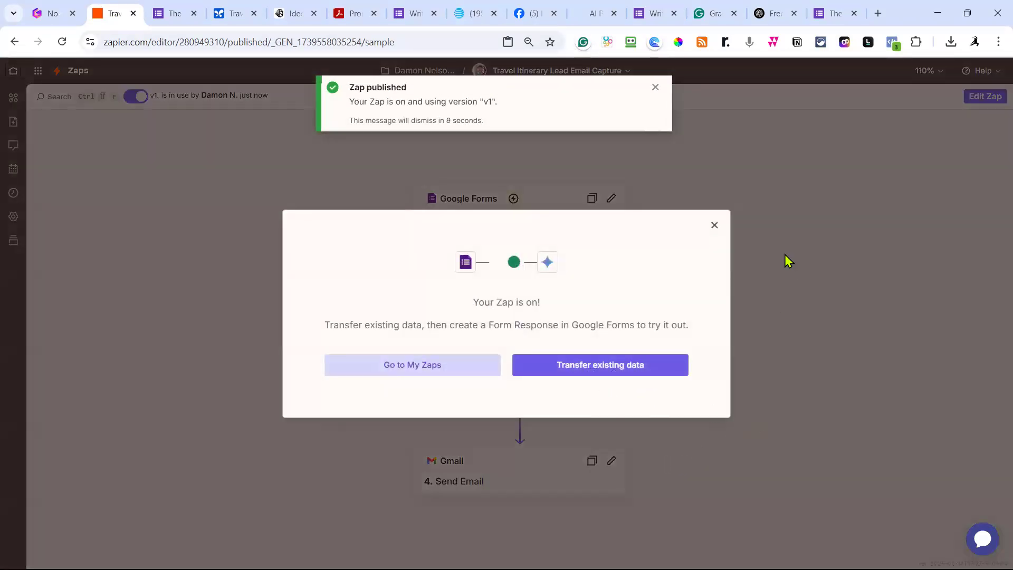
{"action": "left_click", "coordinate": [714, 226]}
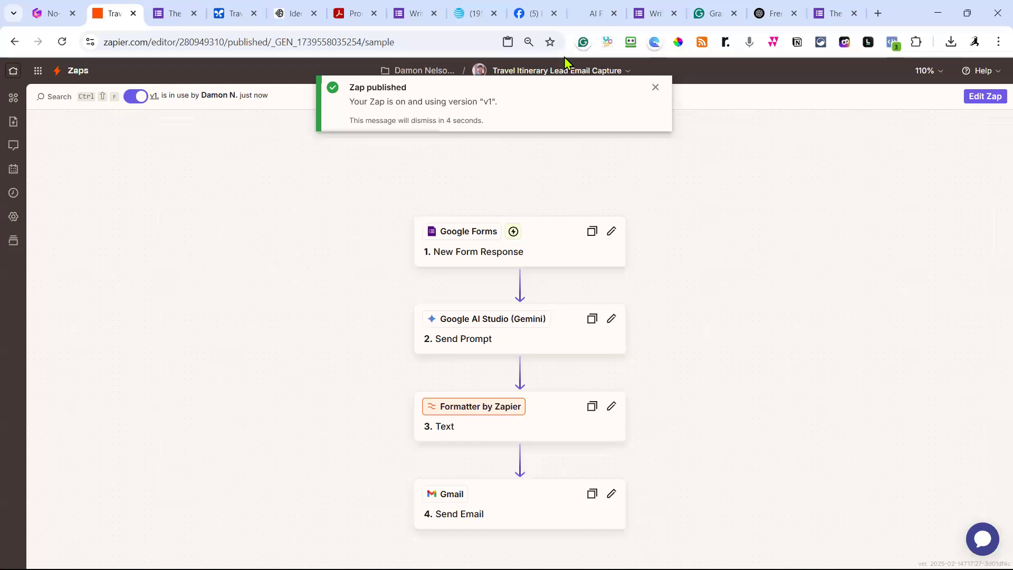
{"action": "left_click", "coordinate": [294, 15]}
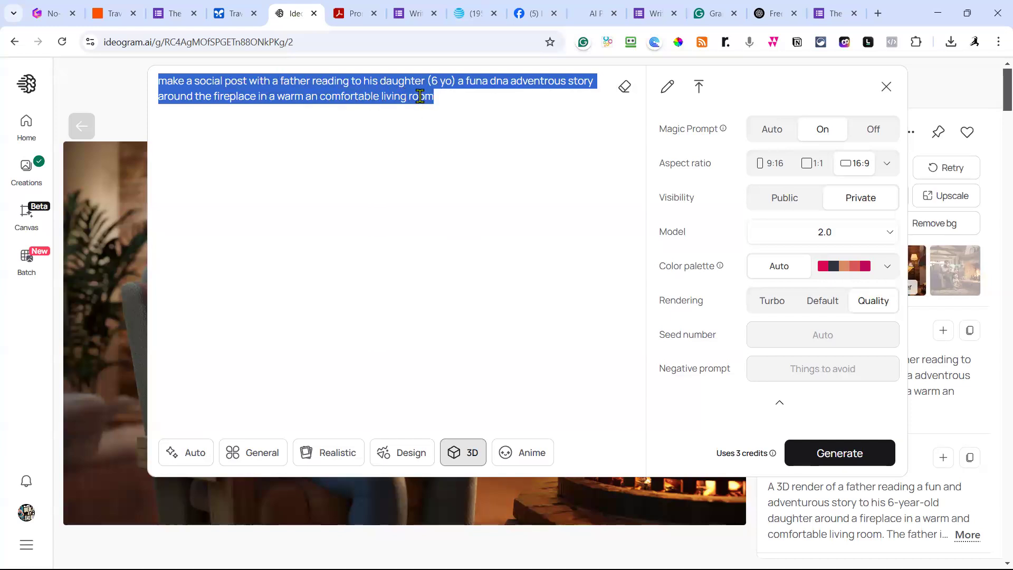
Rewrite the prompt as a middle age couple deciding where to vacation this year with questions, and generate.
{"action": "left_click", "coordinate": [282, 80]}
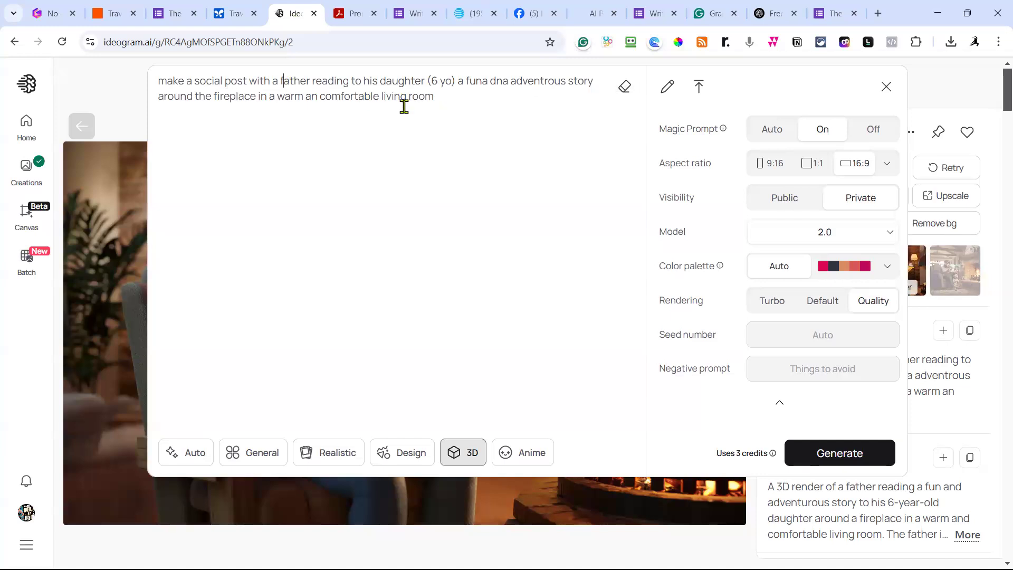
{"action": "left_click", "coordinate": [436, 104], "text": "shift"}
{"action": "key", "text": "BackSpace"}
{"action": "key", "text": "BackSpace"}
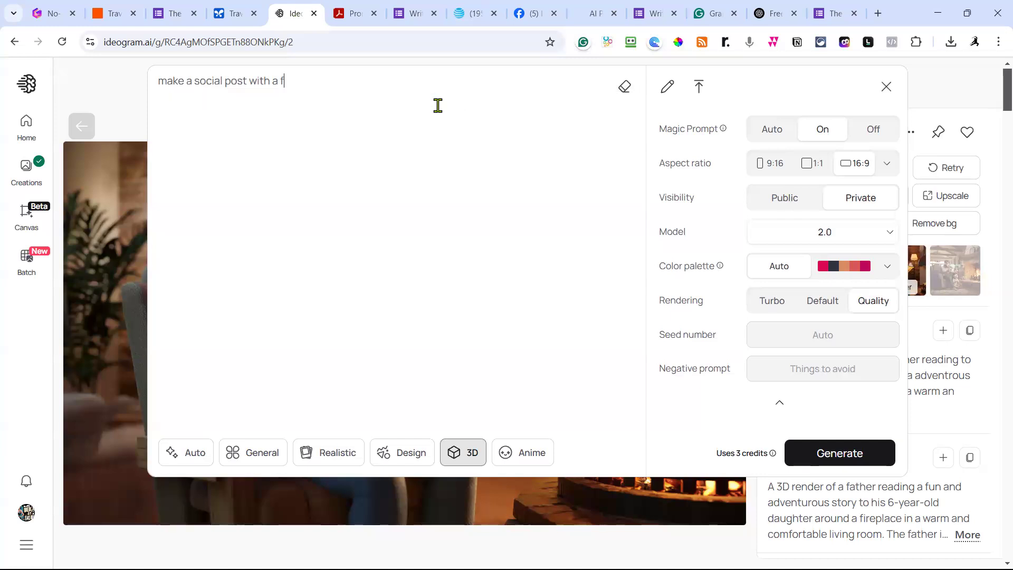
{"action": "type", "text": "middle age couple that is ta"}
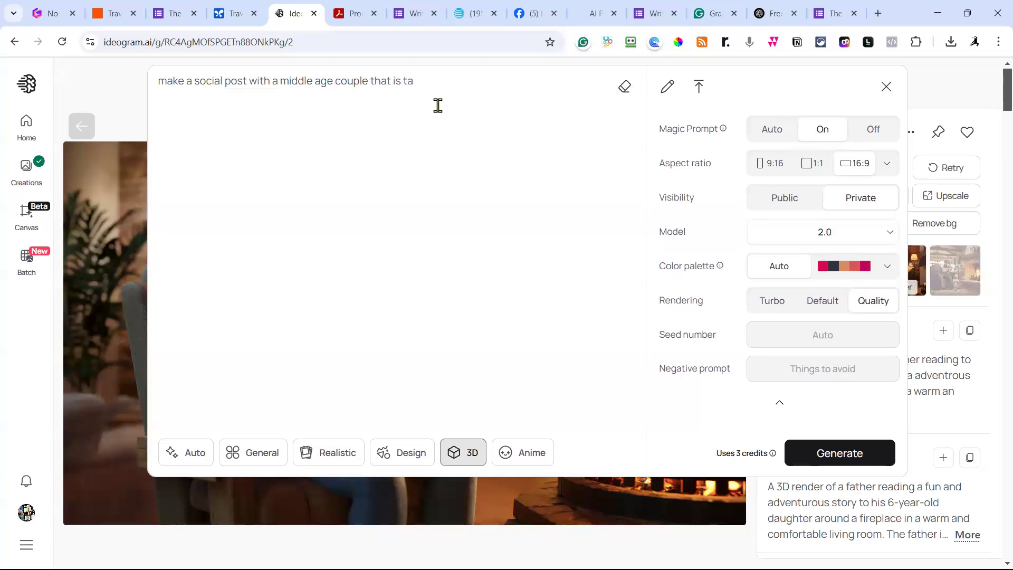
{"action": "key", "text": "BackSpace"}
{"action": "type", "text": "raying to decide where "}
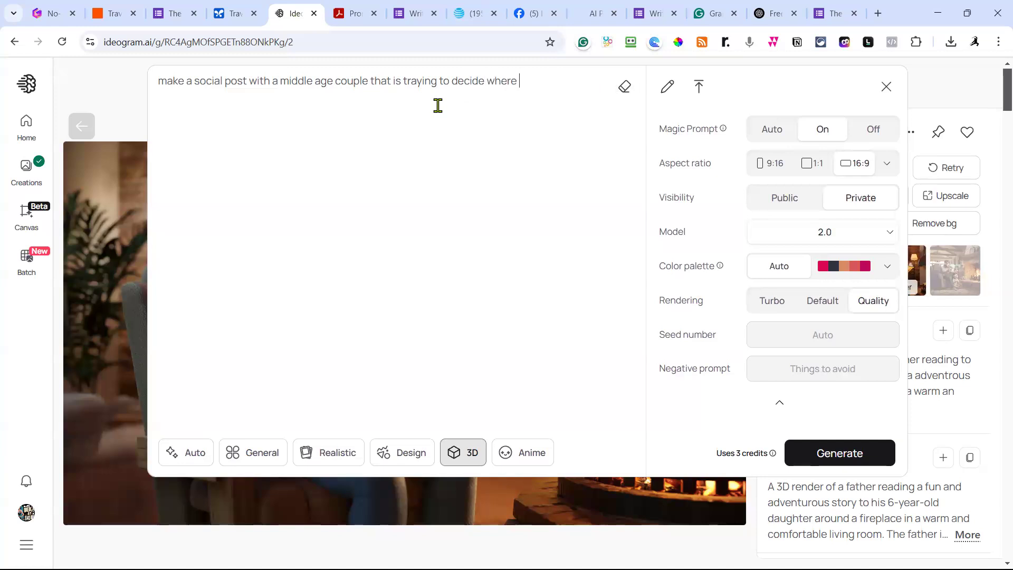
{"action": "type", "text": "they want to go on"}
{"action": "type", "text": " vaction "}
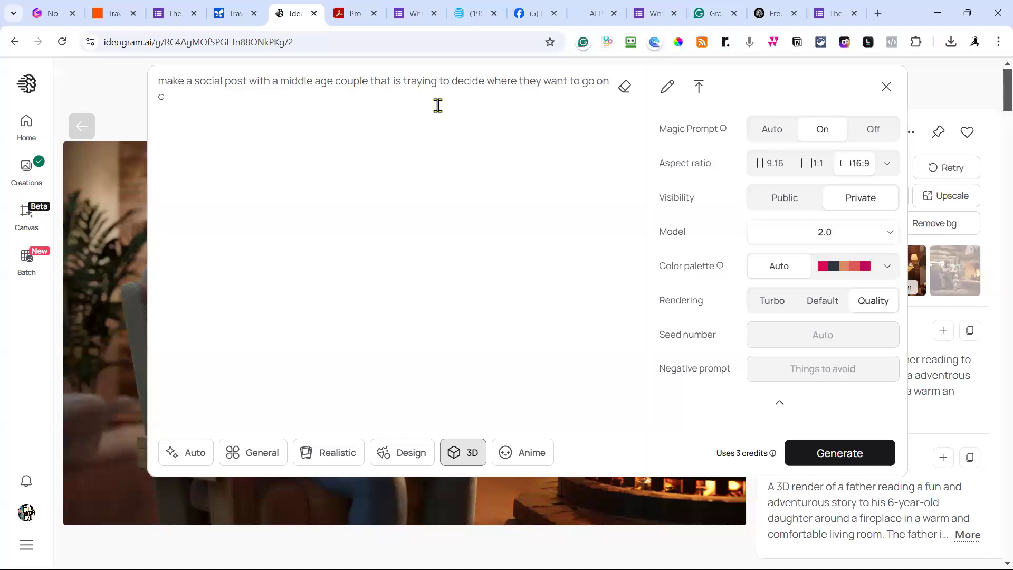
{"action": "type", "text": "this yea"}
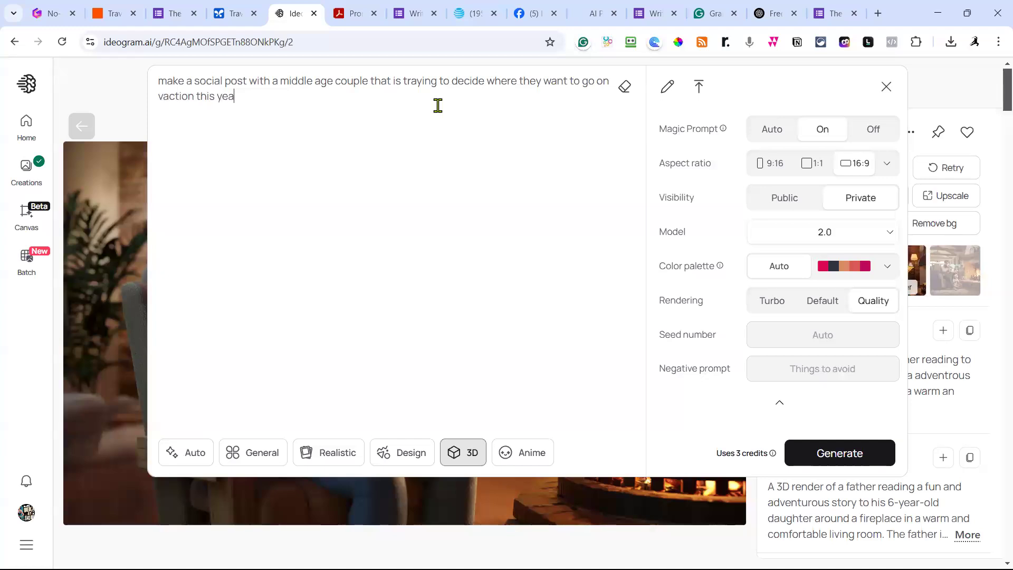
{"action": "type", "text": "r and are"}
{"action": "key", "text": "BackSpace"}
{"action": "key", "text": "BackSpace"}
{"action": "key", "text": "BackSpace"}
{"action": "key", "text": "BackSpace"}
{"action": "type", "text": "have questios"}
{"action": "key", "text": "BackSpace"}
{"action": "type", "text": "ns"}
{"action": "left_click", "coordinate": [821, 455]}
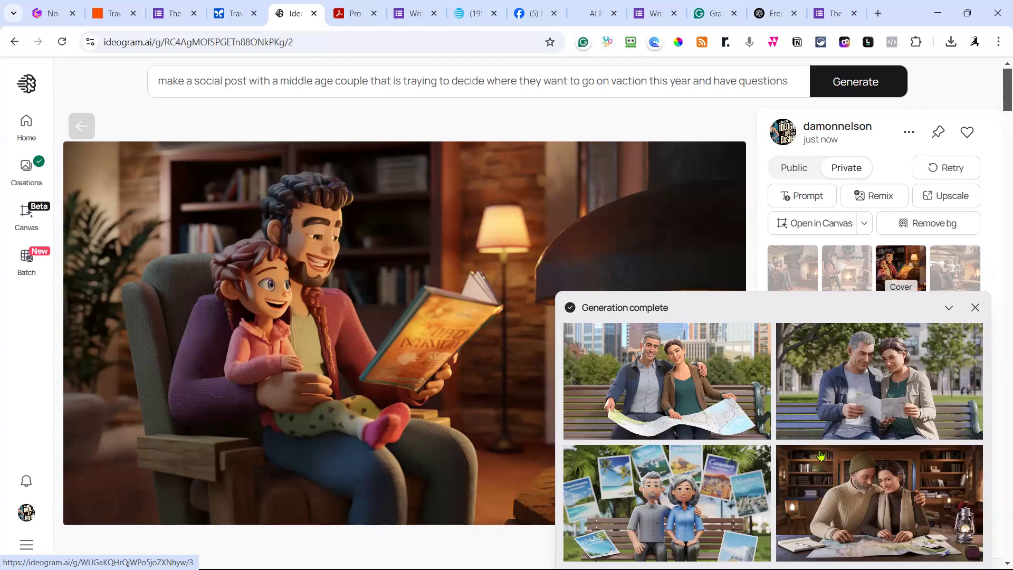
Compare the four couple images and start a remix of the cozy-cabin couple studying a map.
{"action": "left_click", "coordinate": [707, 388]}
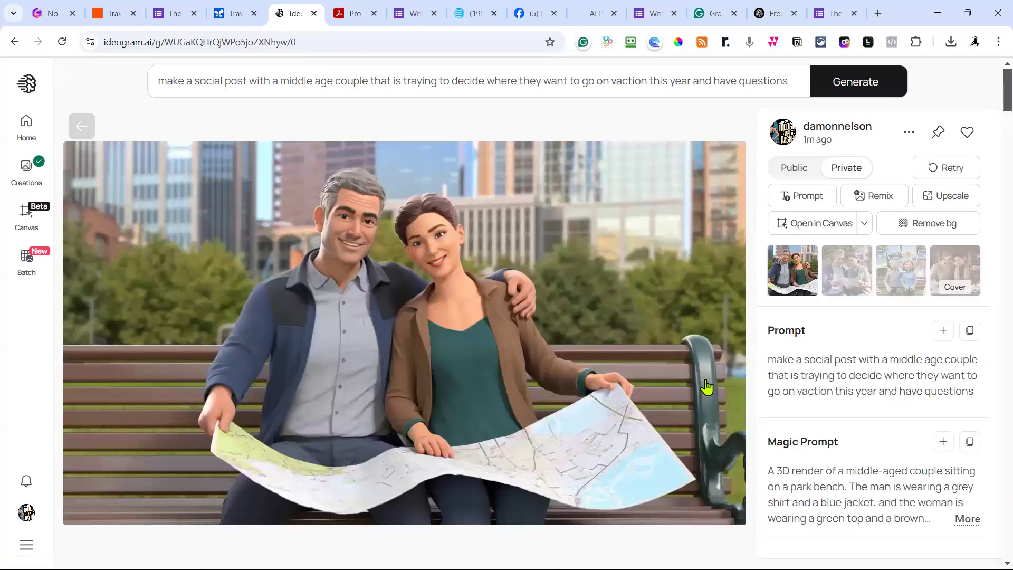
{"action": "left_click", "coordinate": [856, 272]}
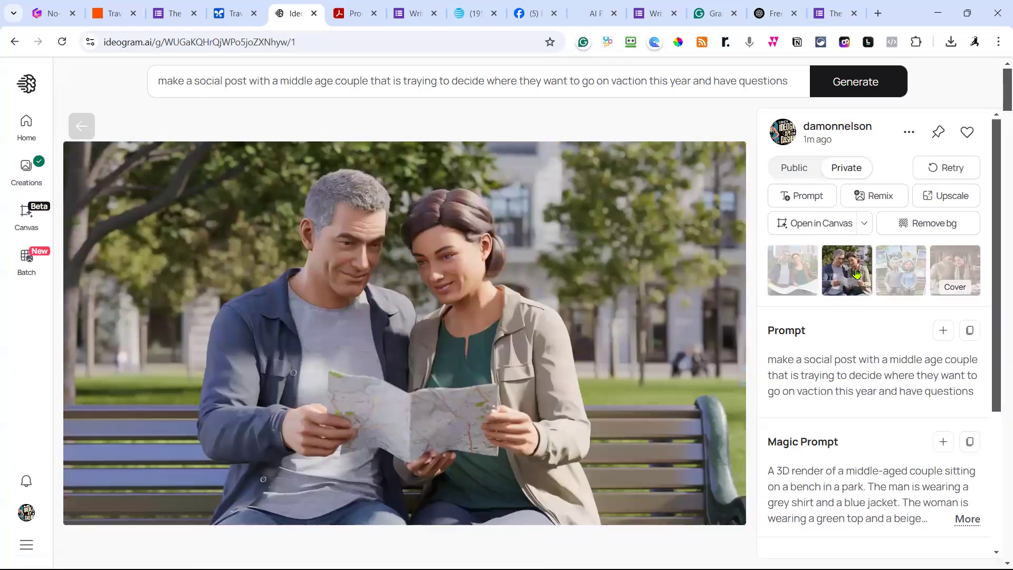
{"action": "left_click", "coordinate": [899, 268]}
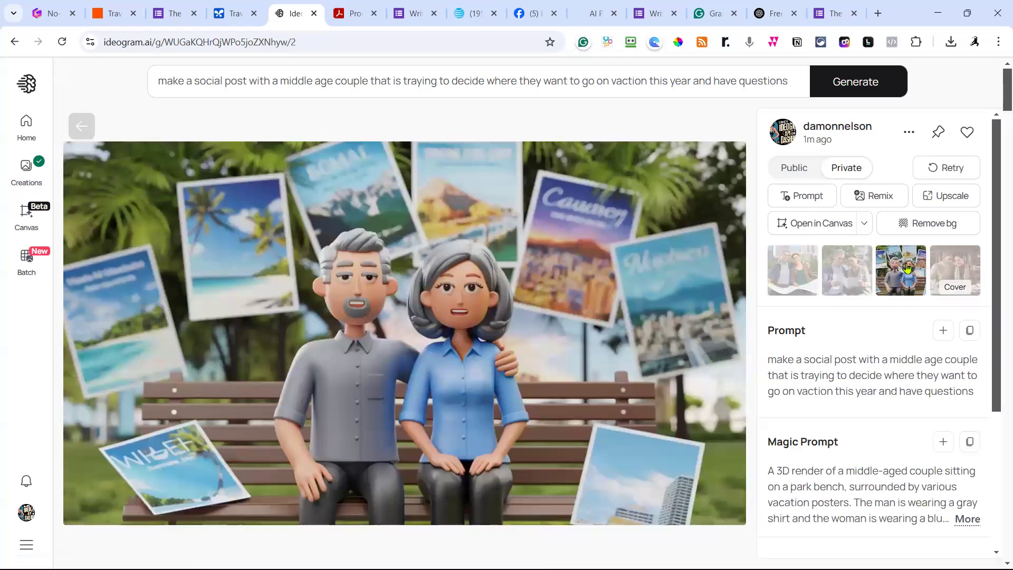
{"action": "left_click", "coordinate": [960, 265]}
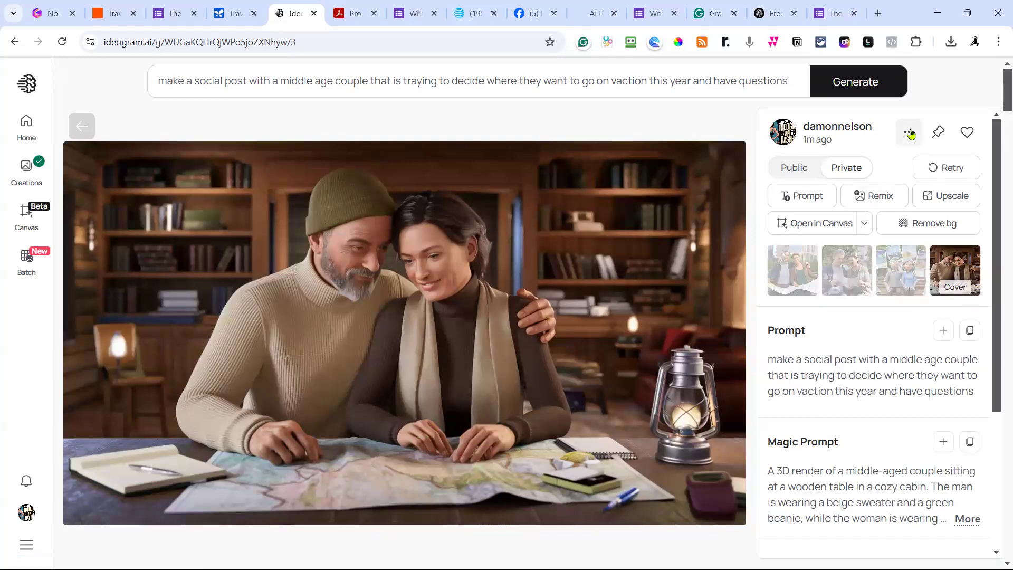
{"action": "left_click", "coordinate": [881, 204]}
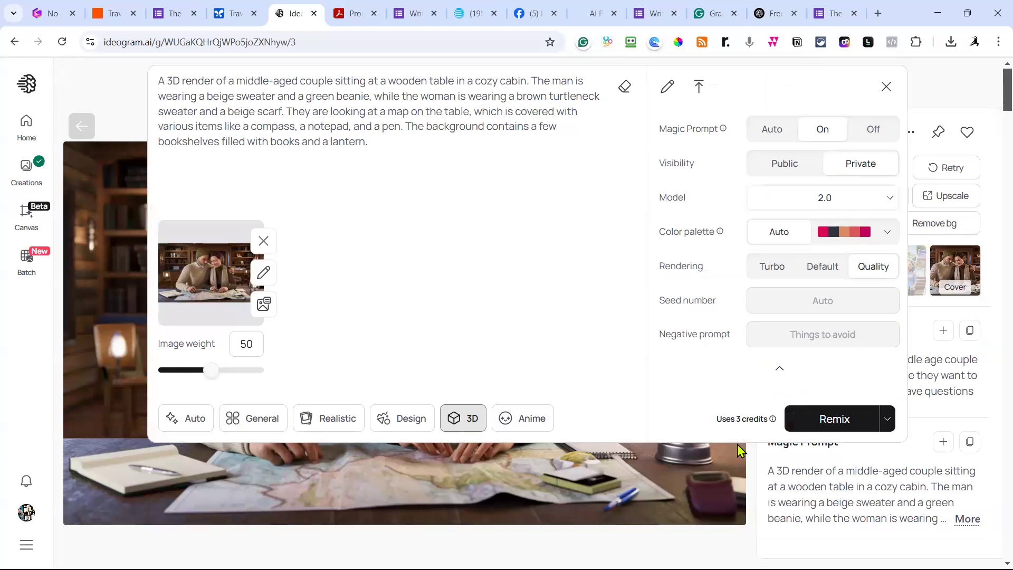
Generate four remixed variants of the cabin map image and view each one.
{"action": "left_click", "coordinate": [798, 424]}
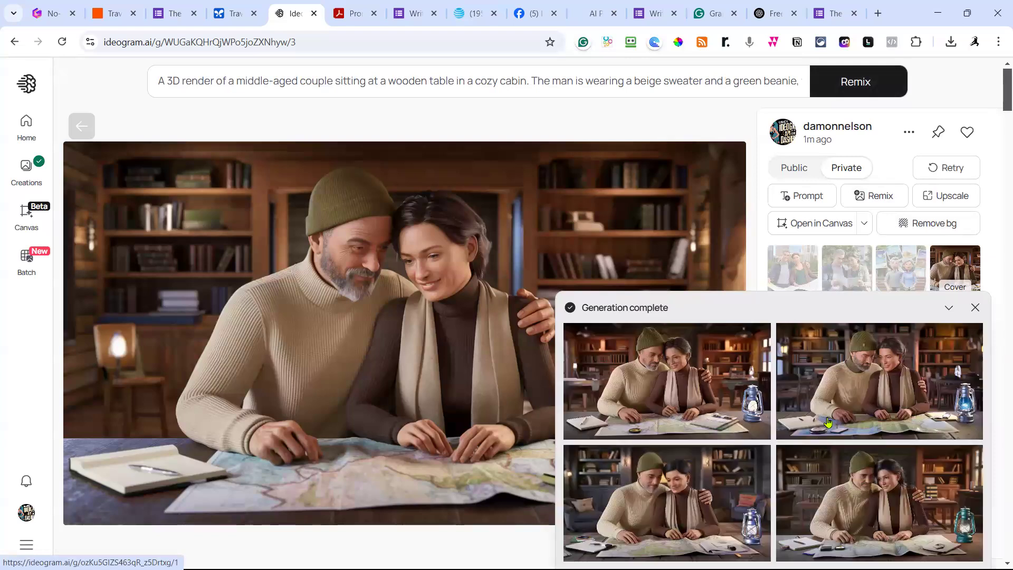
{"action": "left_click", "coordinate": [676, 380]}
{"action": "left_click", "coordinate": [853, 271]}
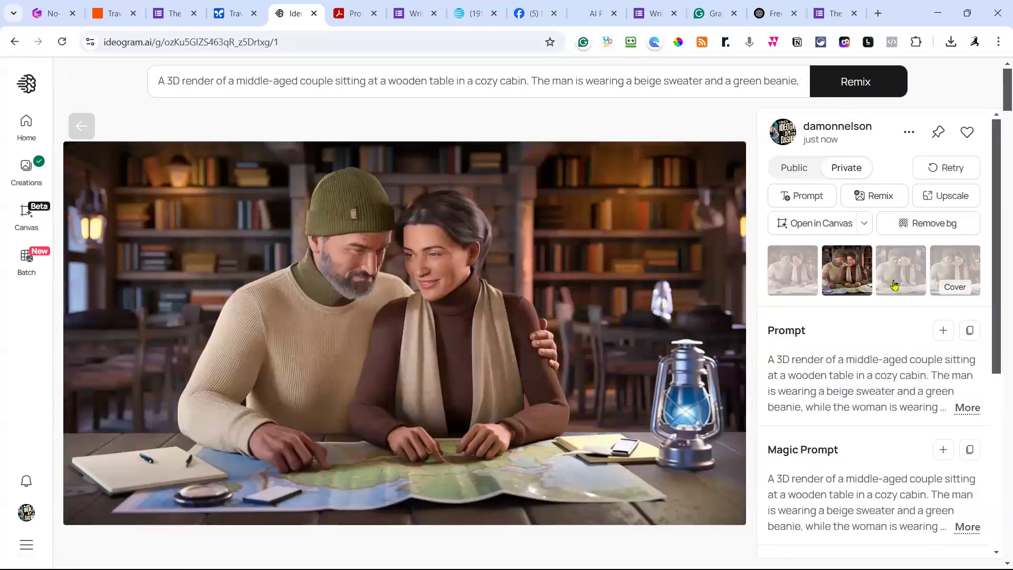
{"action": "left_click", "coordinate": [924, 271]}
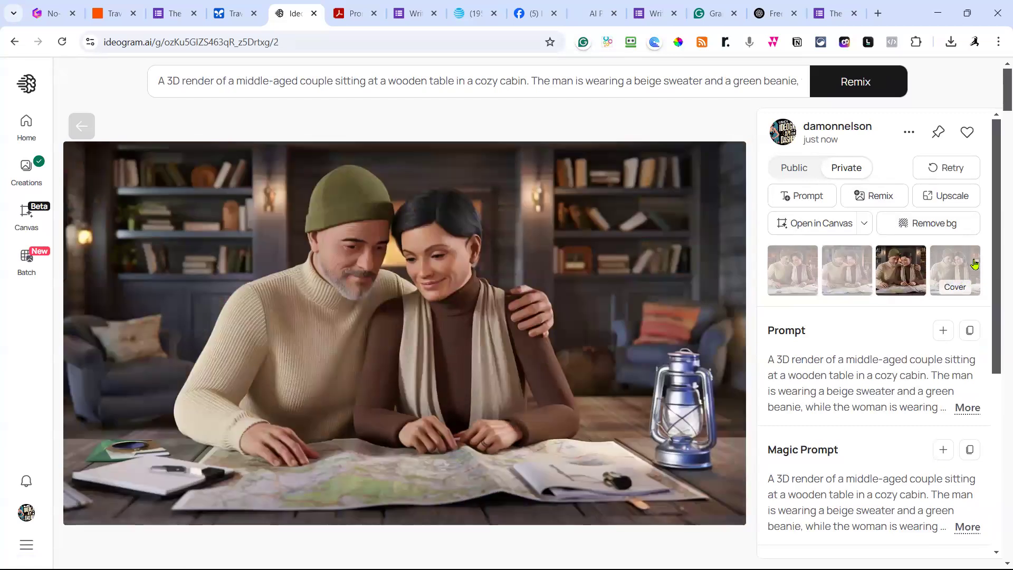
{"action": "left_click", "coordinate": [975, 264]}
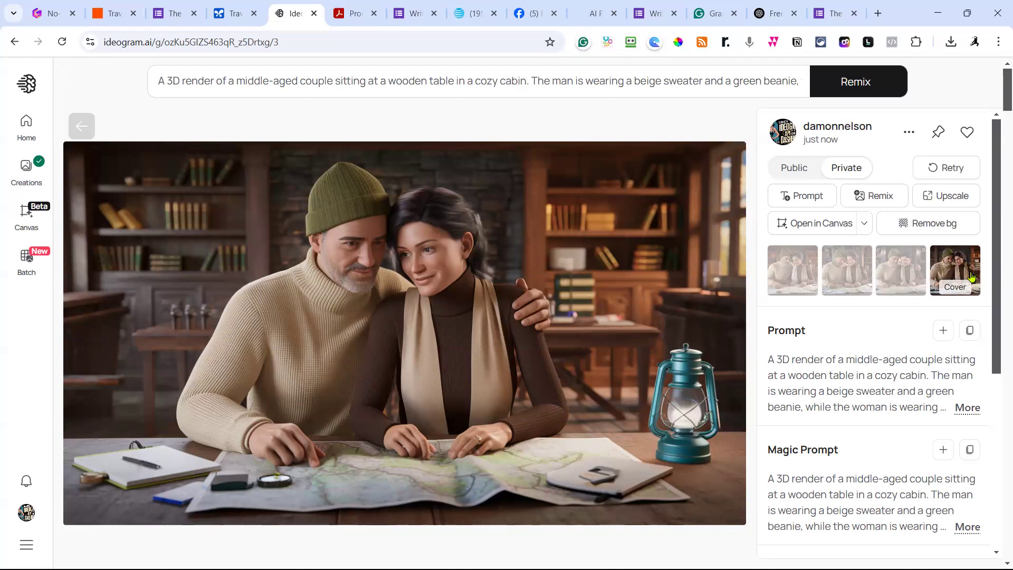
Download the fourth variant as a JPEG.
{"action": "left_click", "coordinate": [909, 131]}
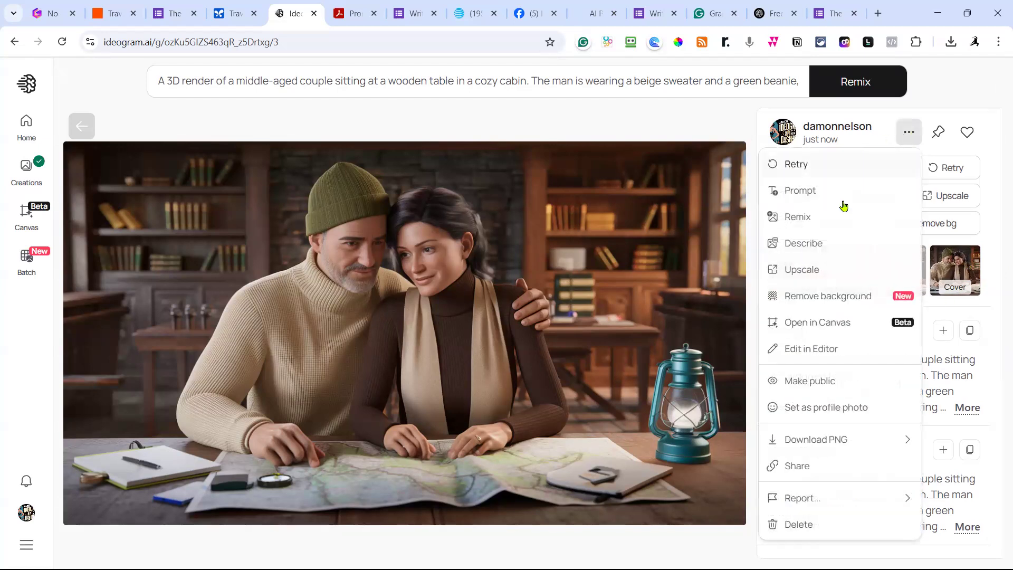
{"action": "mouse_move", "coordinate": [818, 441]}
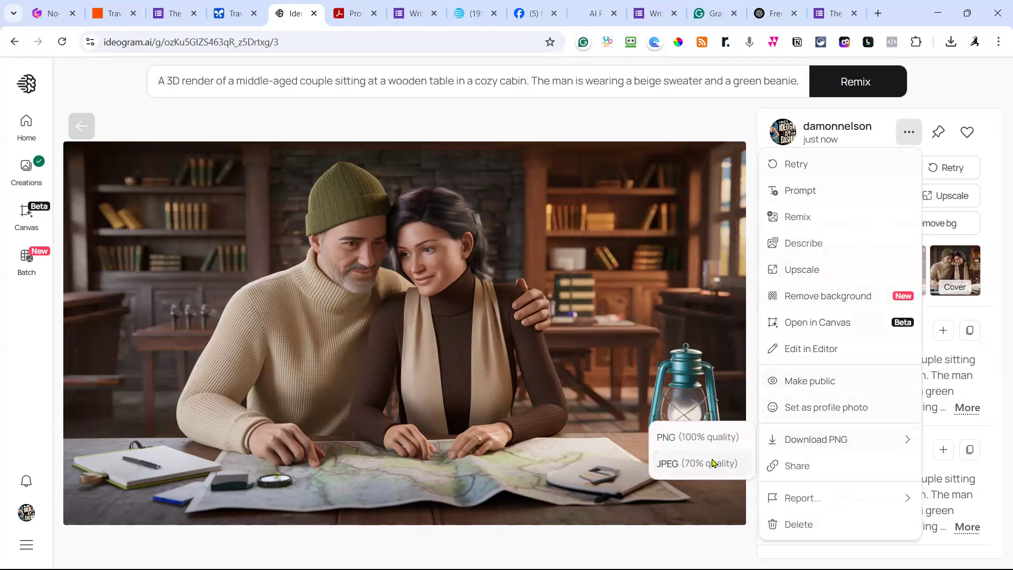
{"action": "left_click", "coordinate": [713, 465]}
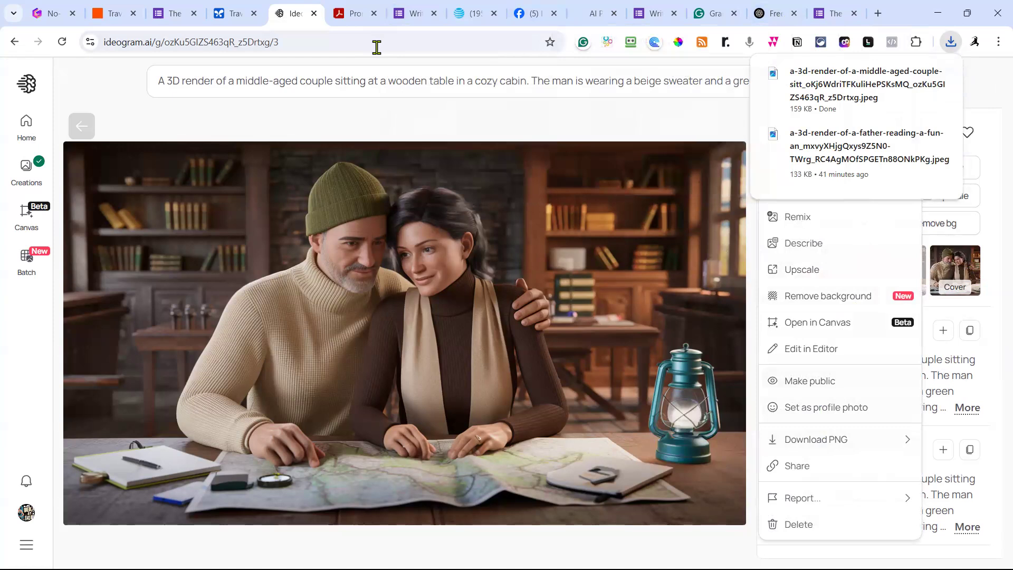
{"action": "left_click", "coordinate": [480, 92]}
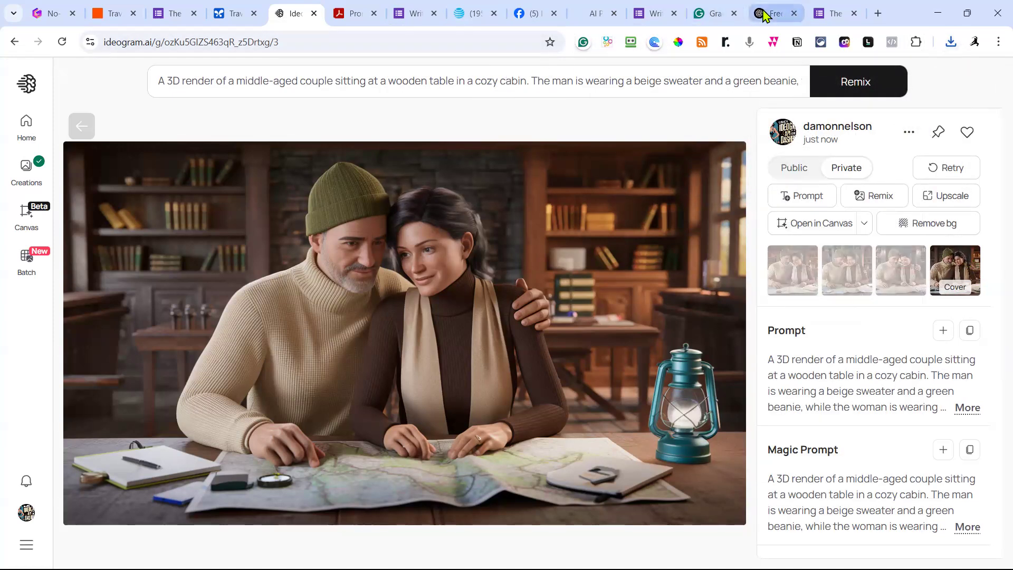
Change the earlier prompt to request an entertaining post offering a free travel guide for any country, with an off-the-beaten-path itinerary.
{"action": "left_click", "coordinate": [764, 14]}
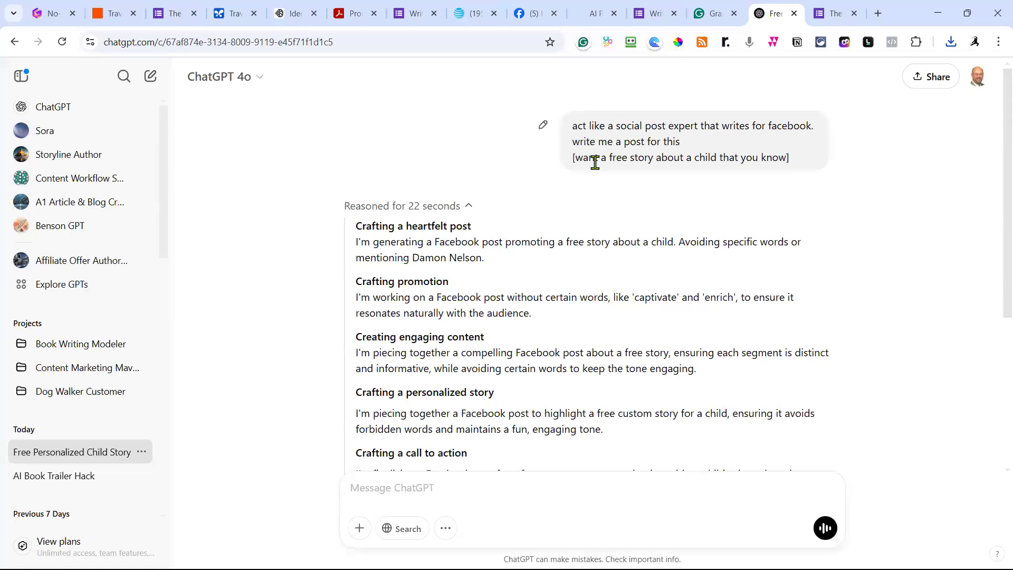
{"action": "scroll", "coordinate": [571, 154], "scroll_direction": "down", "scroll_amount": 1}
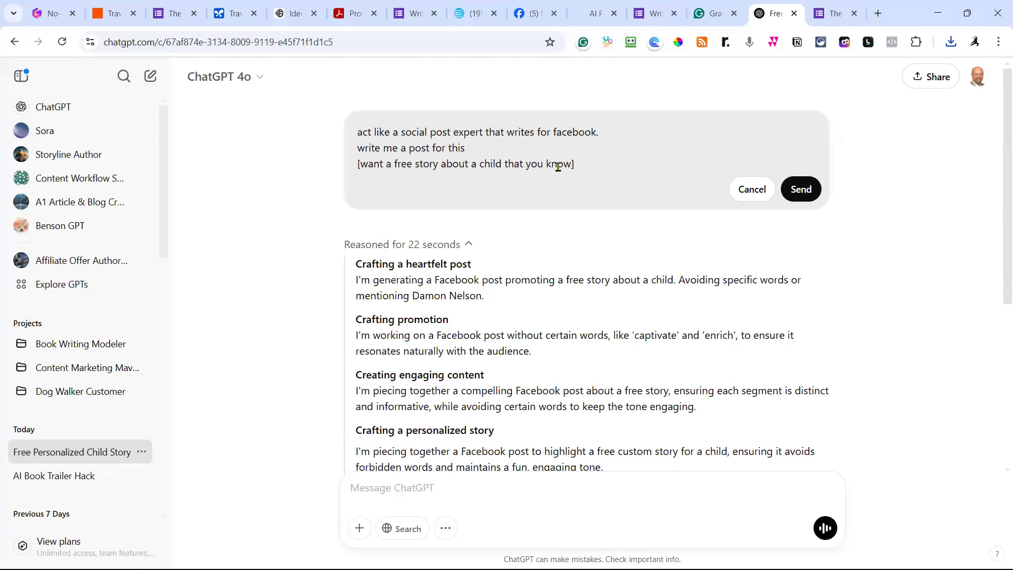
{"action": "left_click_drag", "start_coordinate": [416, 165], "coordinate": [572, 164]}
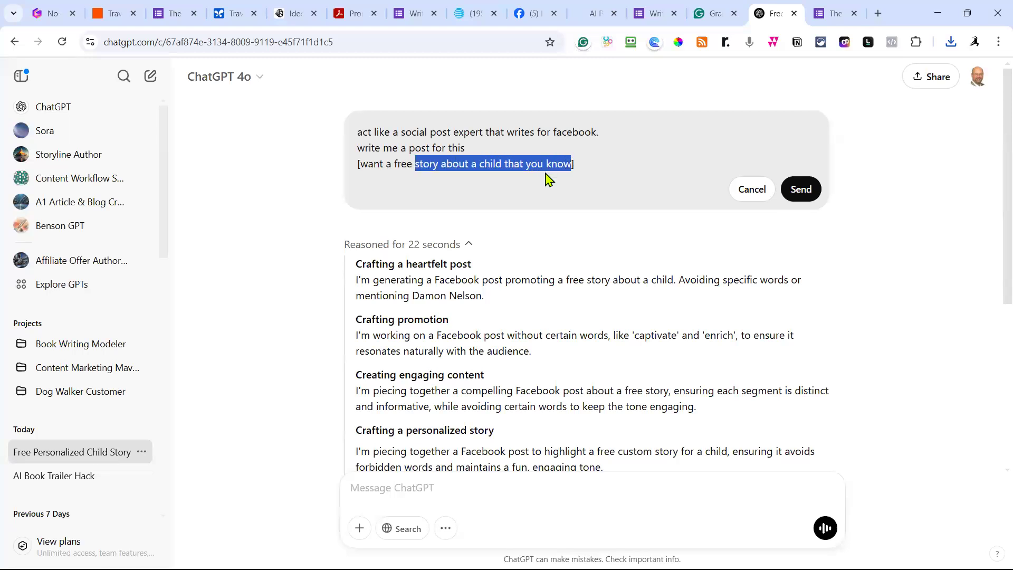
{"action": "type", "text": "tavel"}
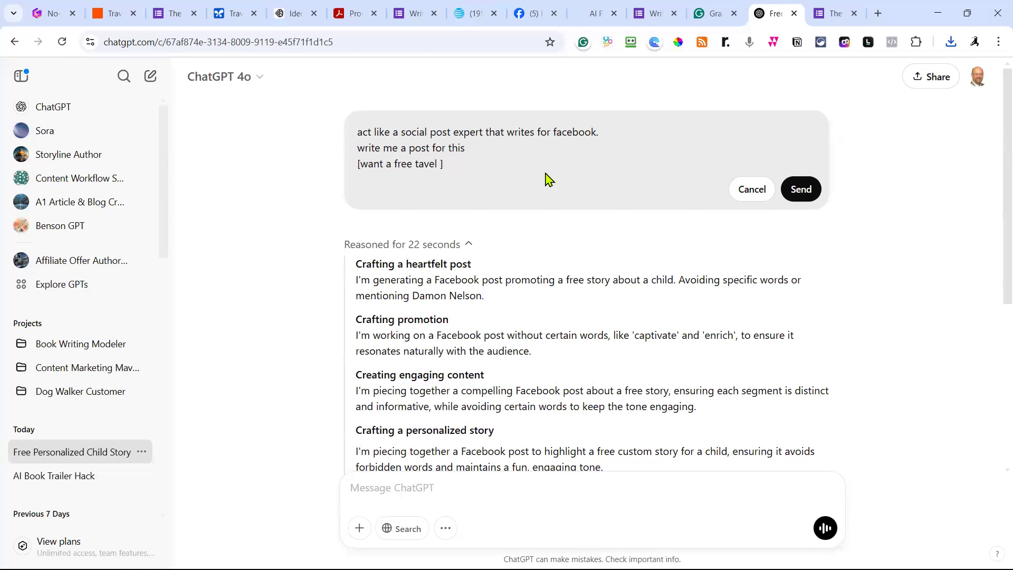
{"action": "key", "text": "BackSpace"}
{"action": "key", "text": "BackSpace"}
{"action": "key", "text": "BackSpace"}
{"action": "type", "text": "ra"}
{"action": "type", "text": "vel guide for any"}
{"action": "type", "text": " country an"}
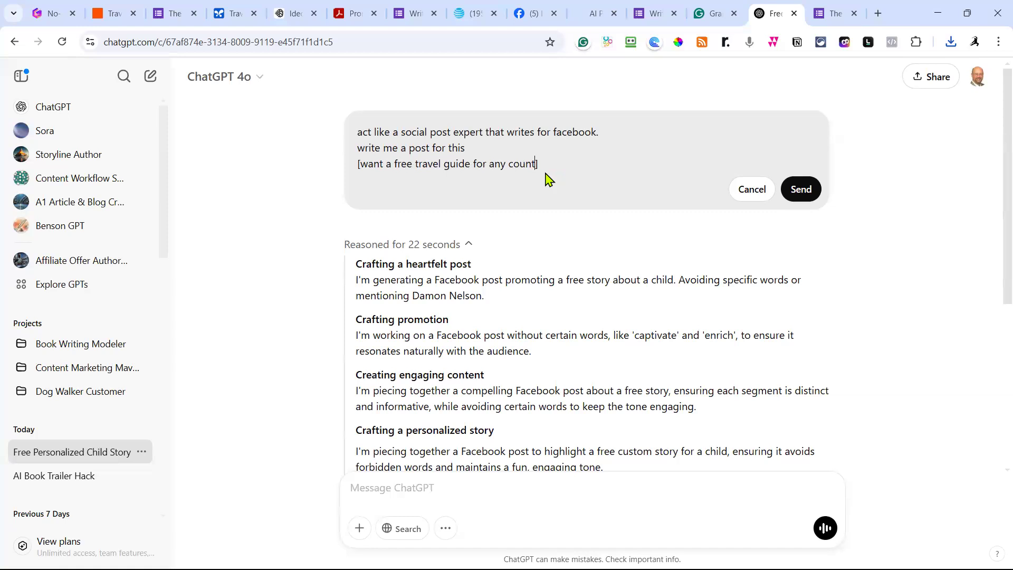
{"action": "type", "text": "d the off-the-beate"}
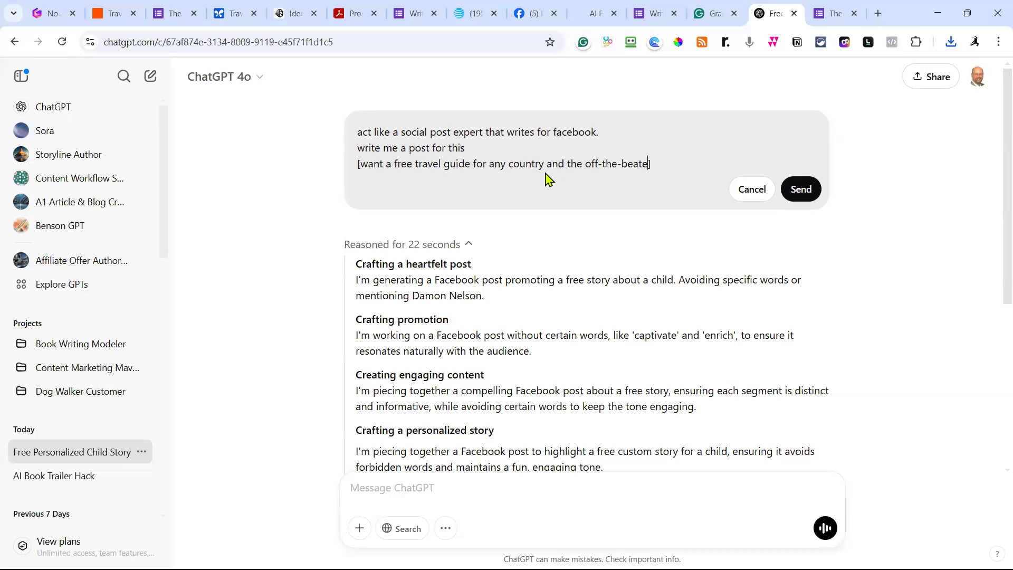
{"action": "type", "text": "n path ite"}
{"action": "type", "text": "nerary]."}
{"action": "type", "text": "Make it e"}
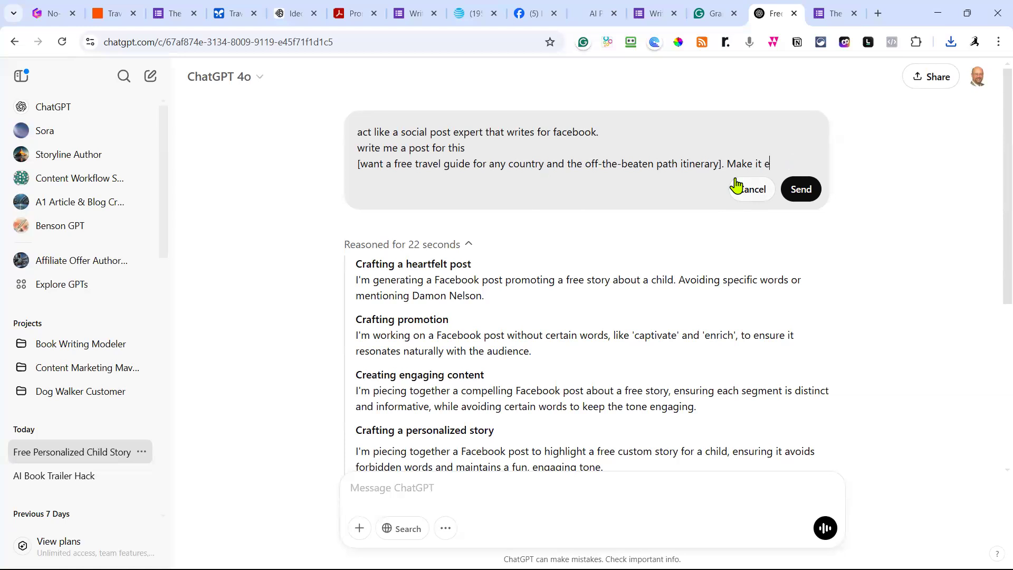
{"action": "type", "text": "ntertaining and "}
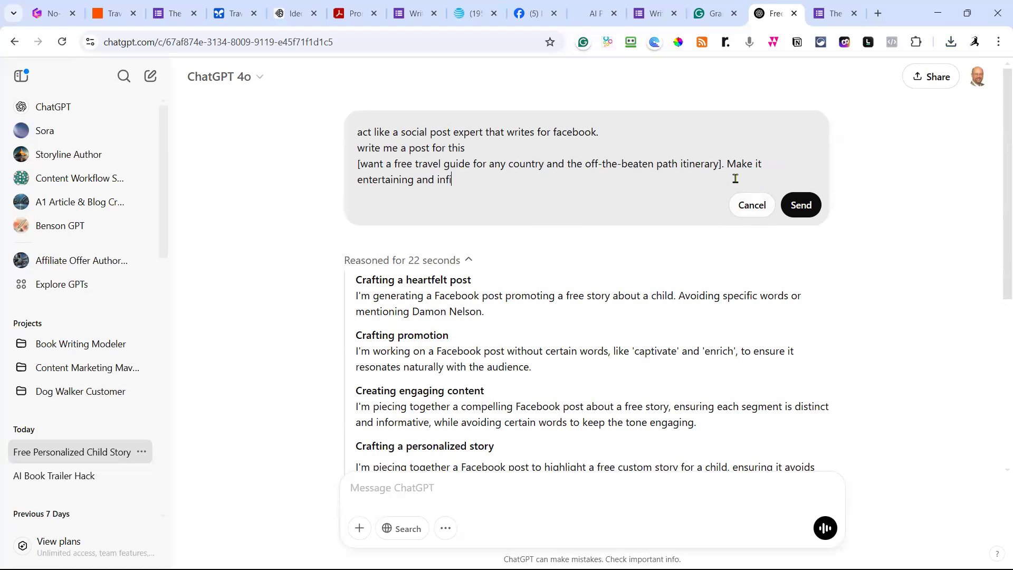
{"action": "type", "text": "informative about waht they get if they out the form in the fis"}
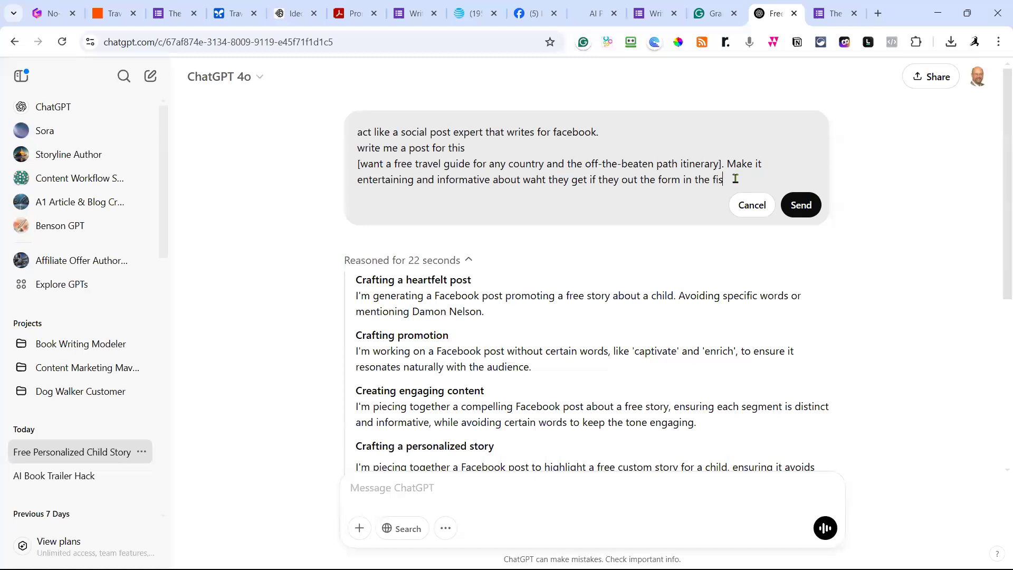
Send the revised prompt and select ChatGPT's finished travel-guide post for copying.
{"action": "type", "text": "ment"}
{"action": "left_click", "coordinate": [799, 206]}
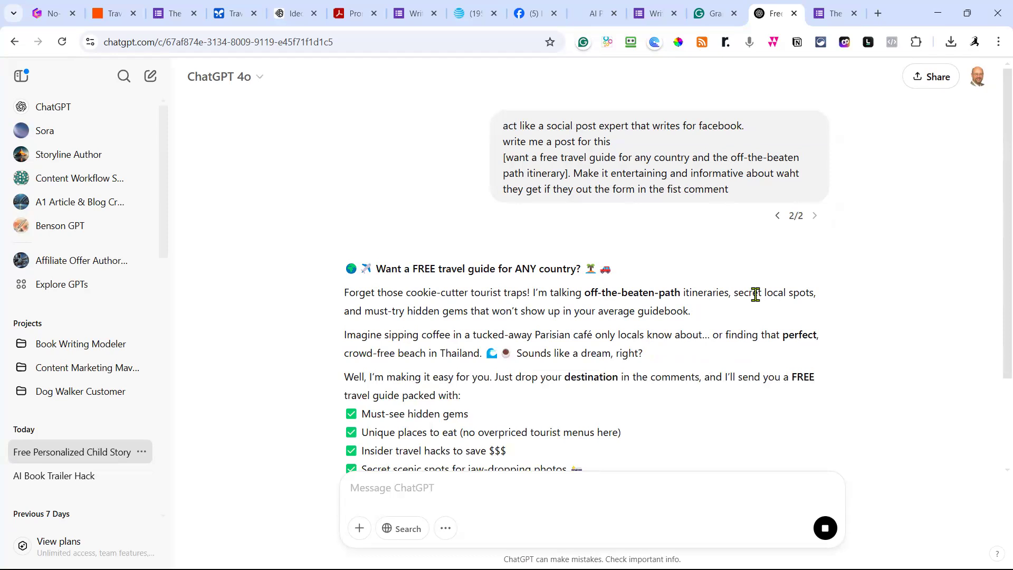
{"action": "scroll", "coordinate": [756, 295], "scroll_direction": "down", "scroll_amount": 1}
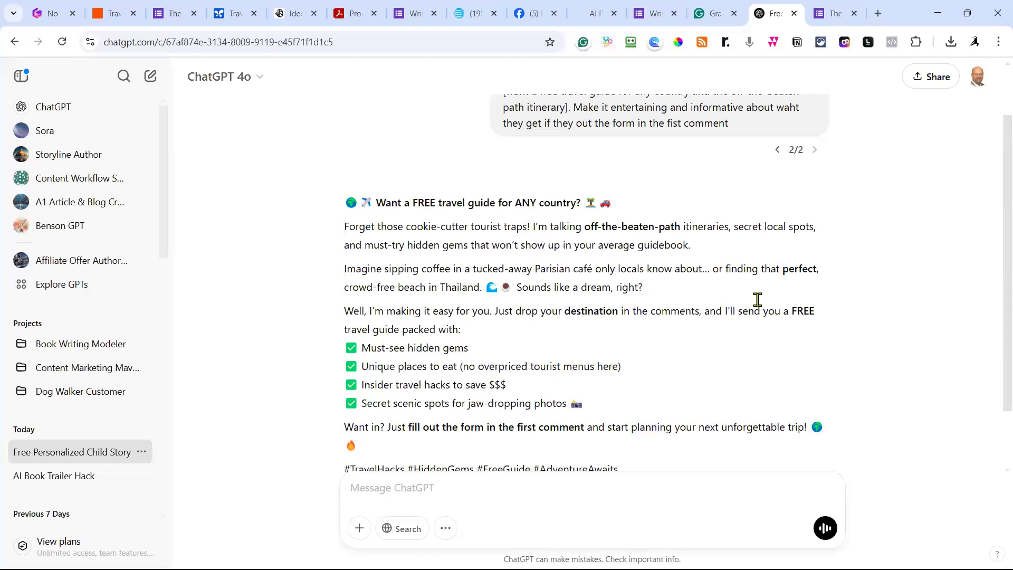
{"action": "scroll", "coordinate": [758, 300], "scroll_direction": "down", "scroll_amount": 1}
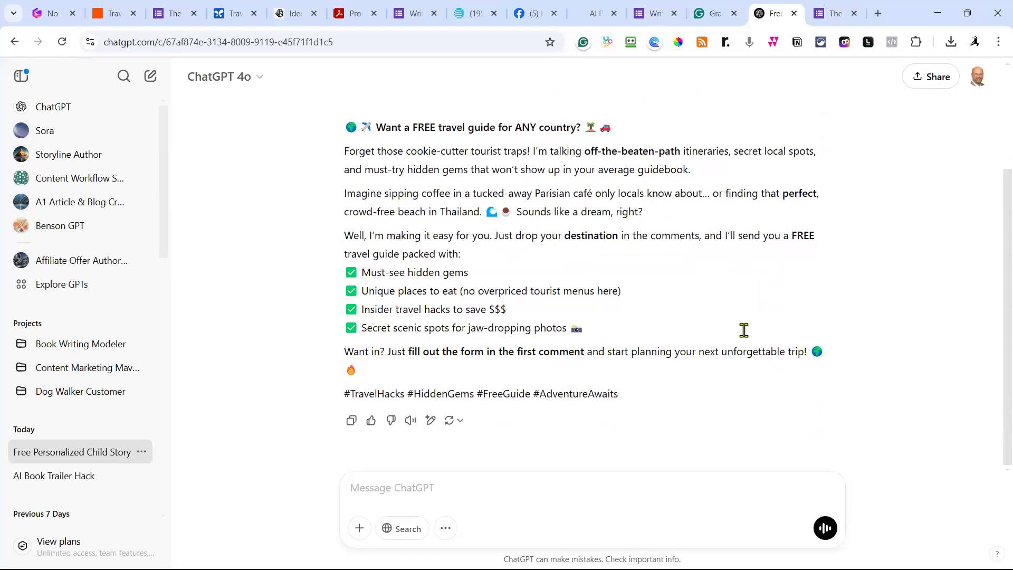
{"action": "left_click_drag", "start_coordinate": [619, 393], "coordinate": [328, 131]}
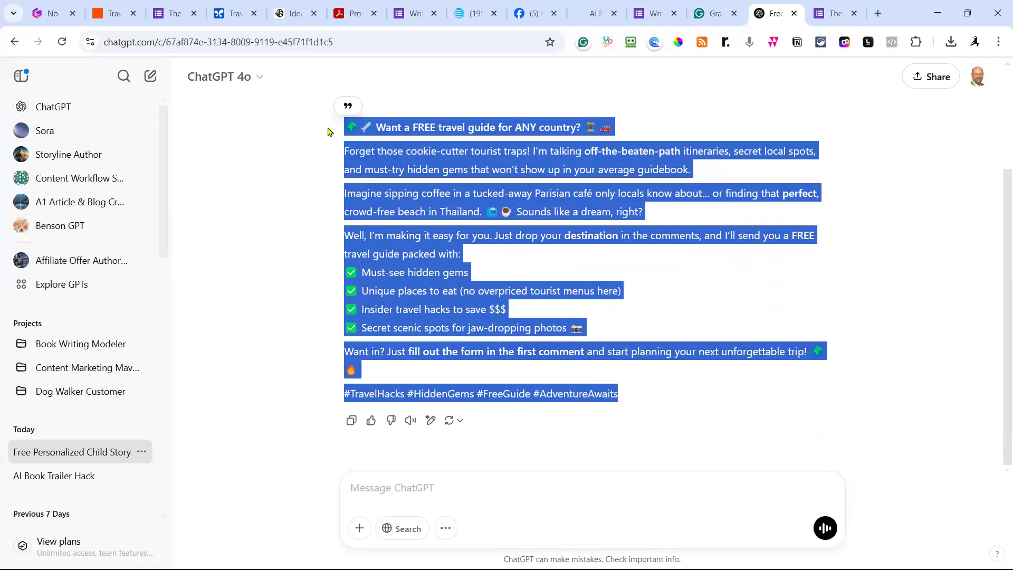
{"action": "left_click", "coordinate": [537, 17]}
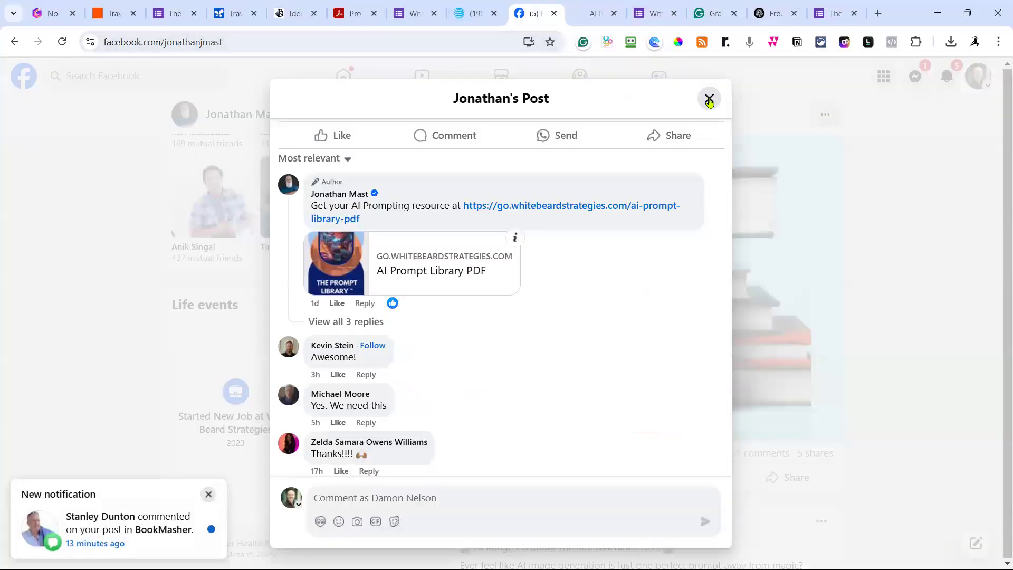
{"action": "left_click", "coordinate": [709, 99]}
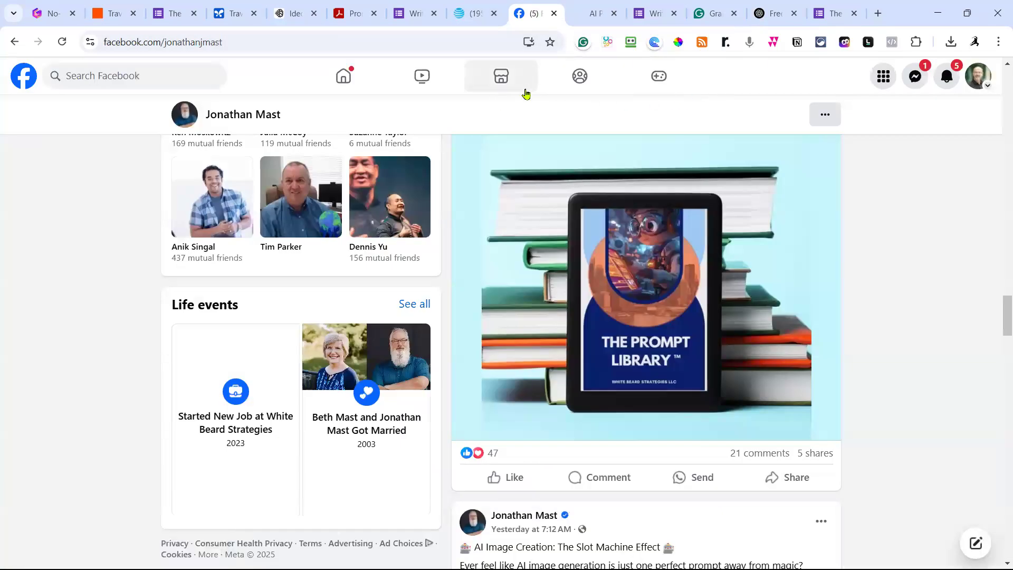
{"action": "scroll", "coordinate": [533, 177], "scroll_direction": "up", "scroll_amount": 15}
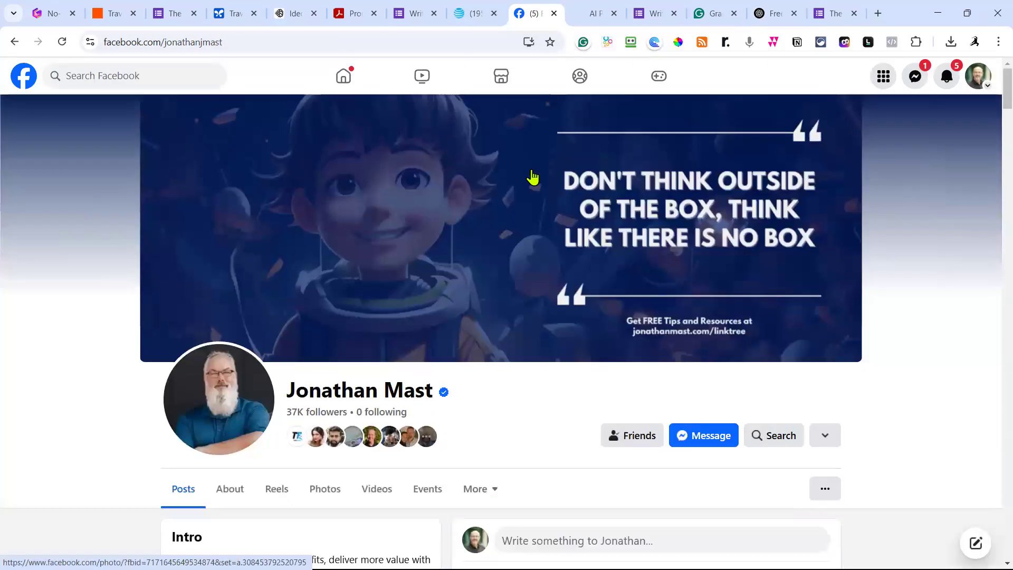
Go from the Facebook home feed to the AiMasher group's Discussion tab.
{"action": "scroll", "coordinate": [531, 175], "scroll_direction": "down", "scroll_amount": 5}
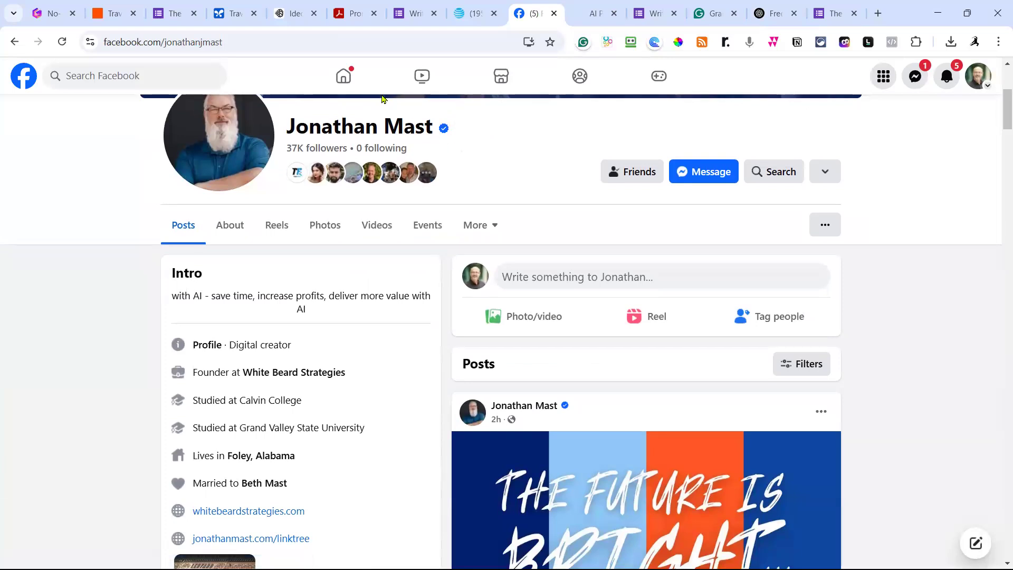
{"action": "left_click", "coordinate": [344, 78]}
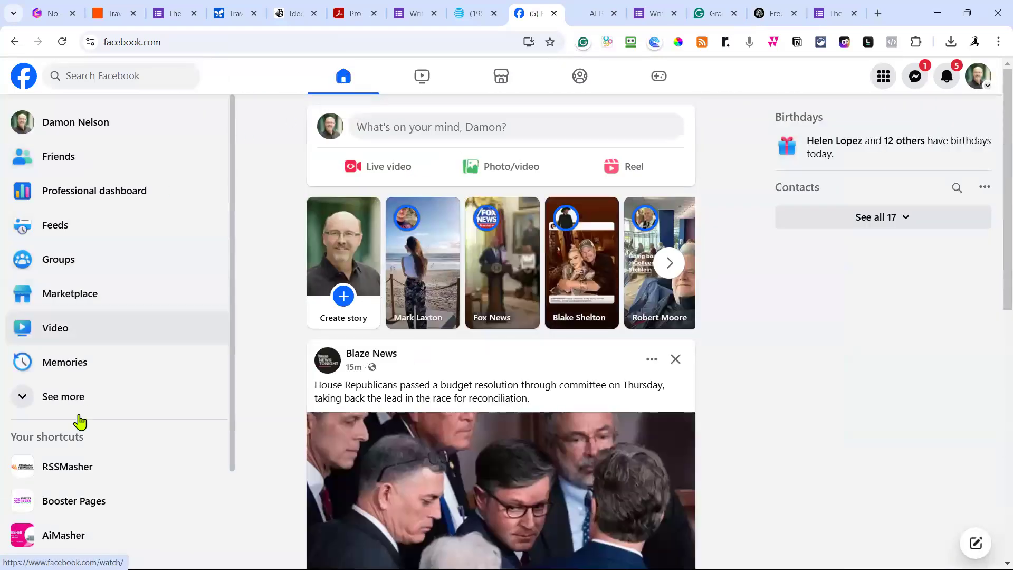
{"action": "left_click", "coordinate": [58, 534]}
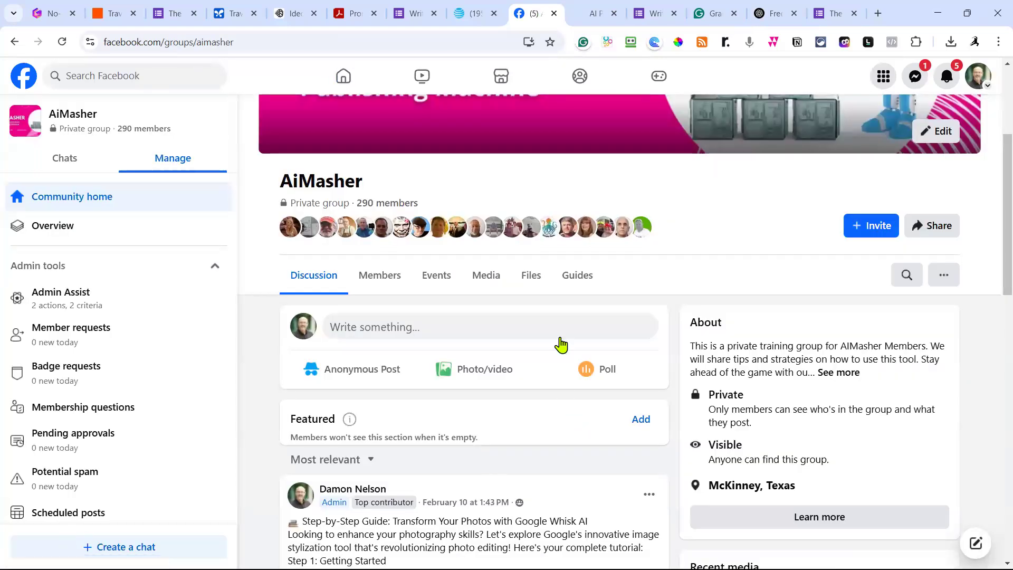
{"action": "scroll", "coordinate": [558, 341], "scroll_direction": "down", "scroll_amount": 4}
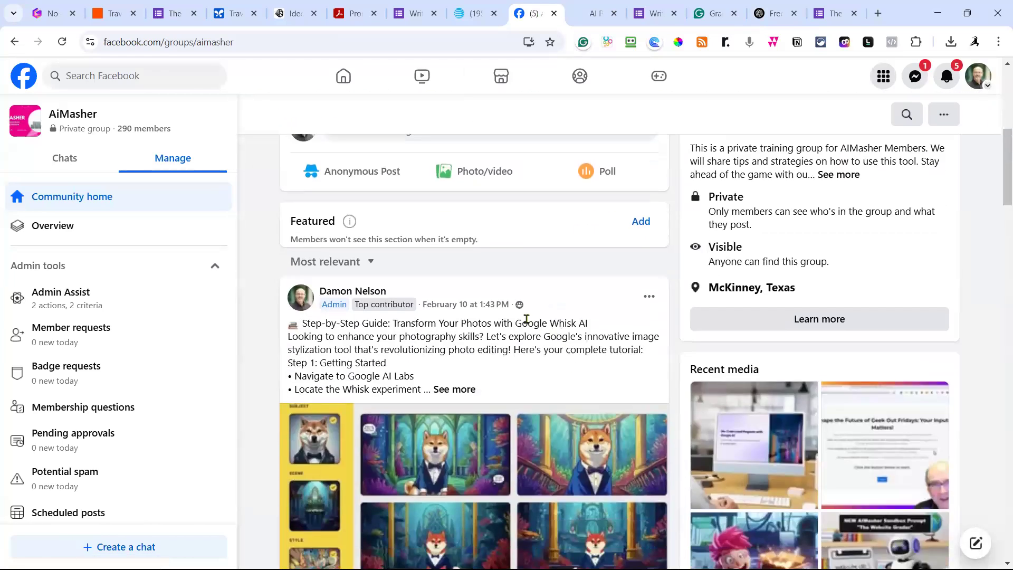
{"action": "scroll", "coordinate": [485, 272], "scroll_direction": "up", "scroll_amount": 3}
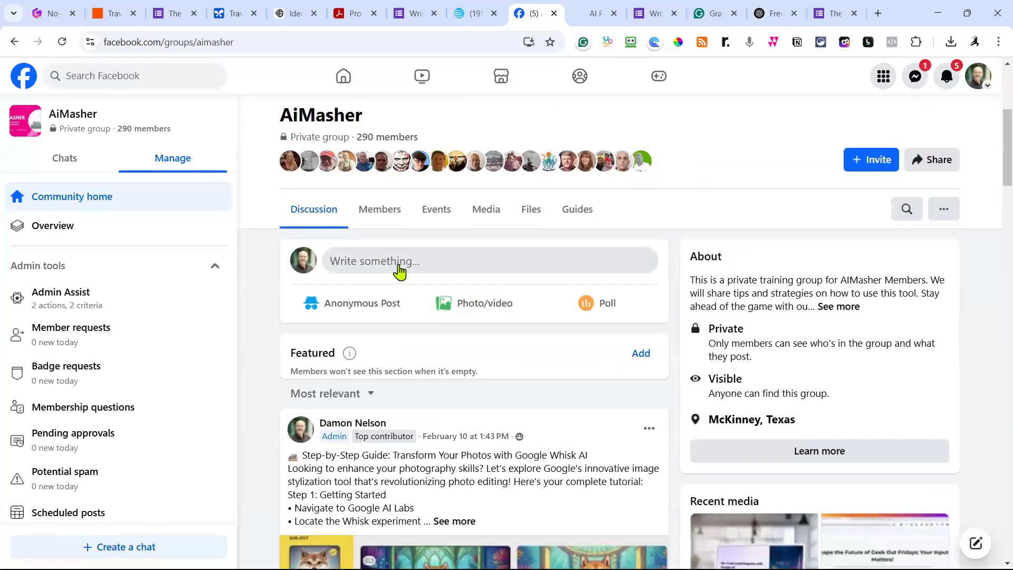
Post the pasted travel-guide text with the couple-reading-a-map image to the AiMasher group.
{"action": "left_click", "coordinate": [400, 265]}
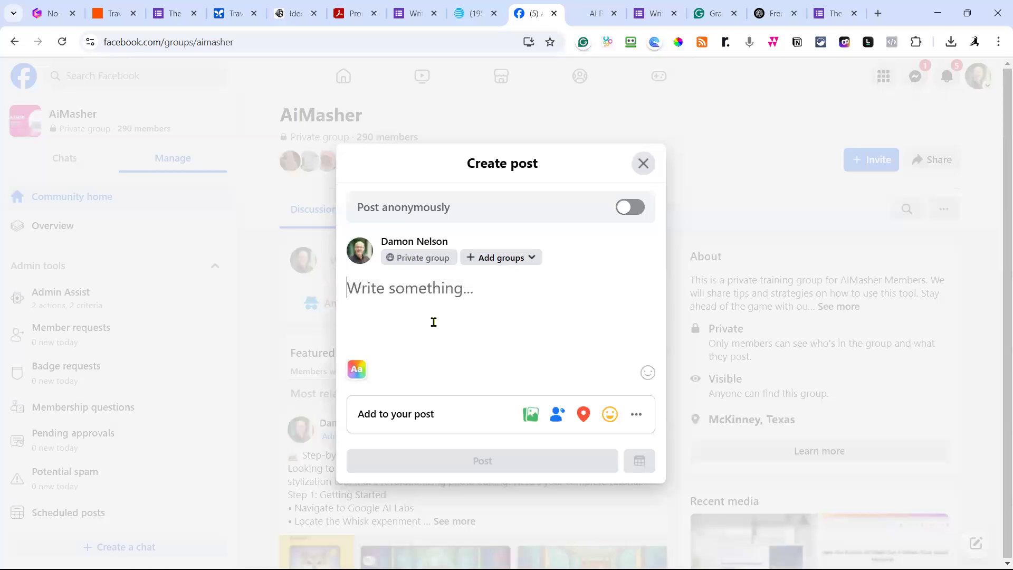
{"action": "key", "text": "ctrl+v"}
{"action": "scroll", "coordinate": [507, 294], "scroll_direction": "down", "scroll_amount": 2}
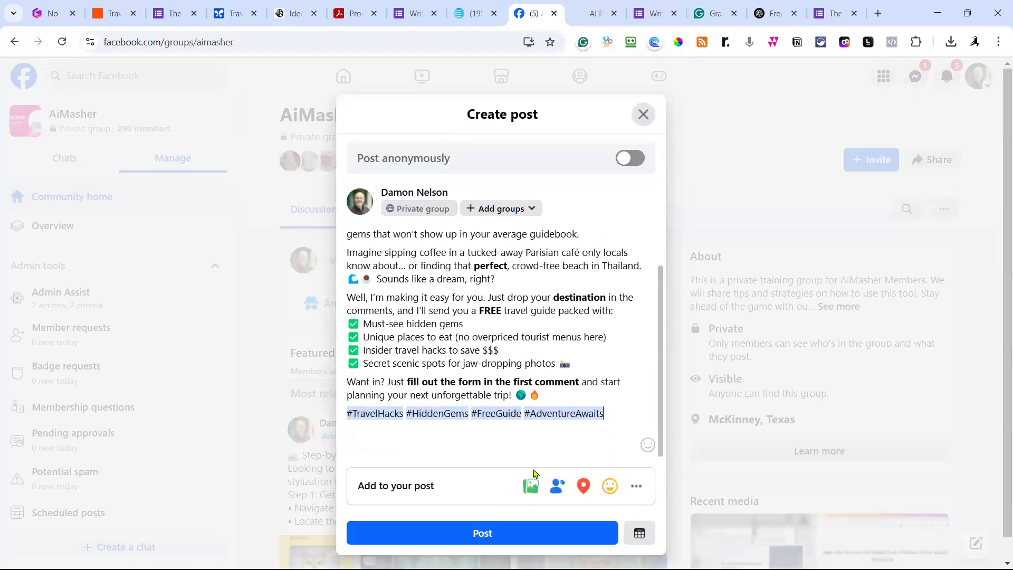
{"action": "left_click", "coordinate": [531, 490]}
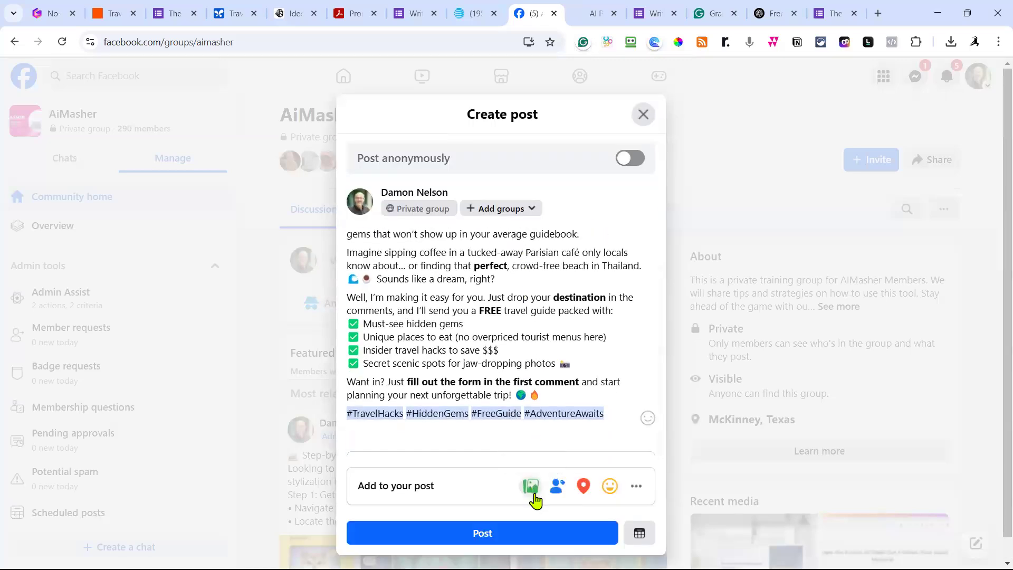
{"action": "left_click", "coordinate": [531, 486]}
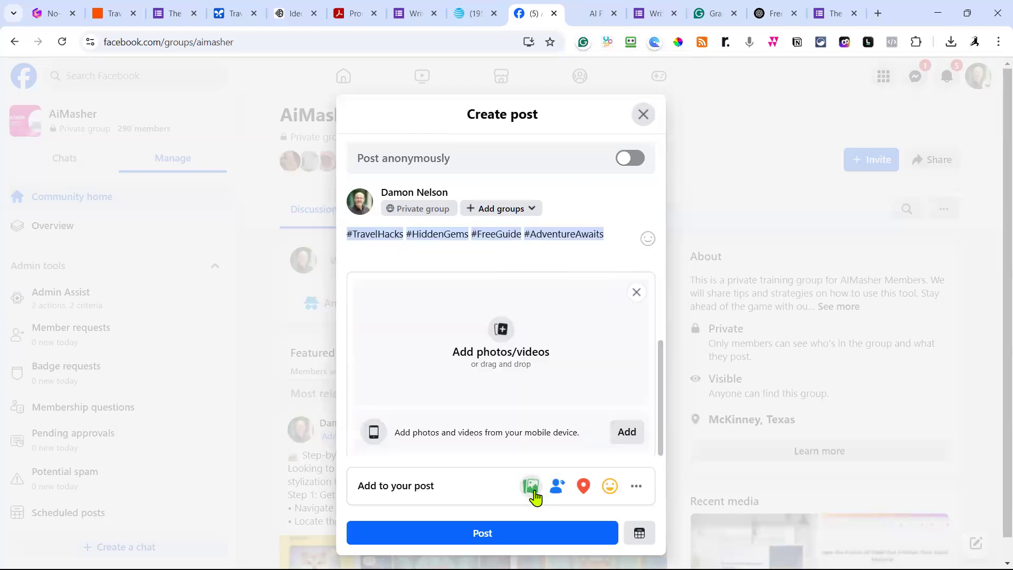
{"action": "left_click", "coordinate": [507, 336]}
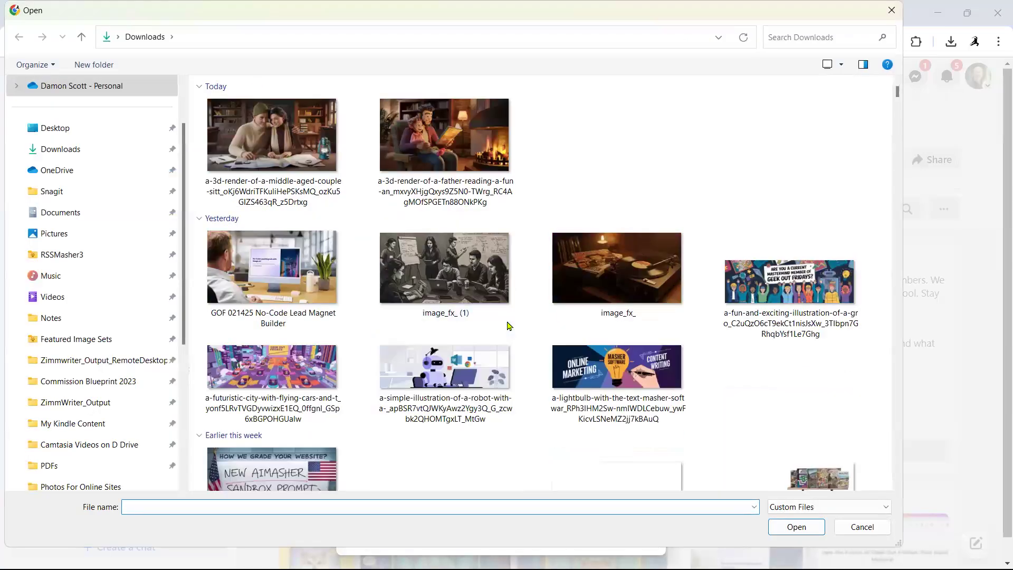
{"action": "left_click", "coordinate": [272, 132]}
{"action": "left_click", "coordinate": [795, 526]}
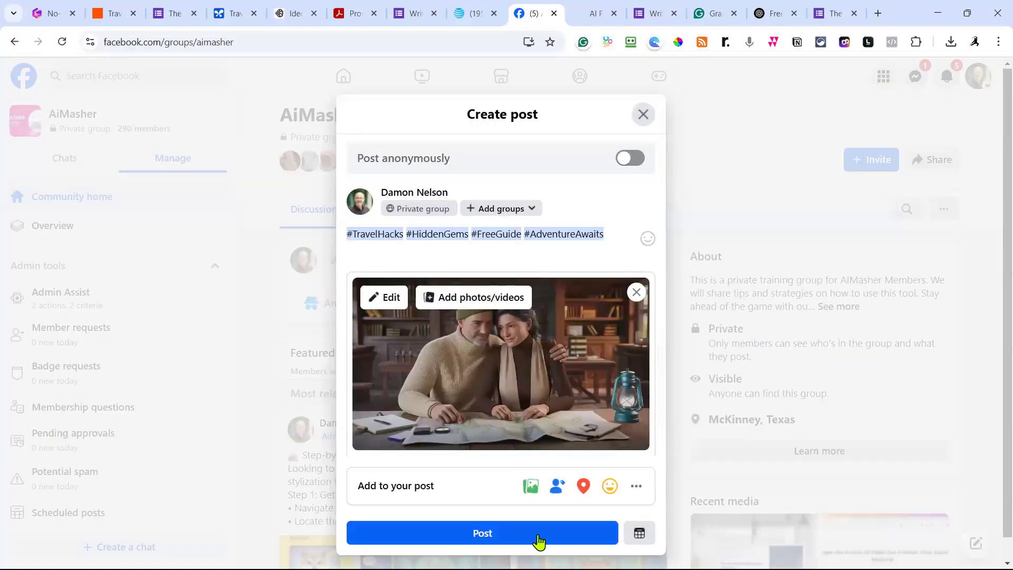
{"action": "left_click", "coordinate": [474, 534]}
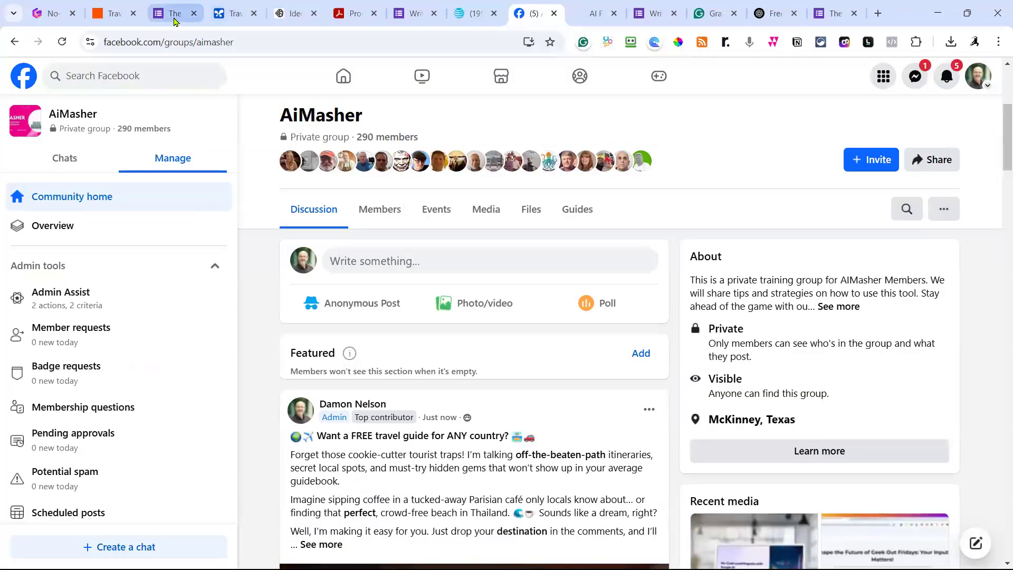
Copy the Google Form's shortened responder link.
{"action": "left_click", "coordinate": [175, 20]}
{"action": "left_click", "coordinate": [821, 75]}
{"action": "left_click", "coordinate": [826, 153]}
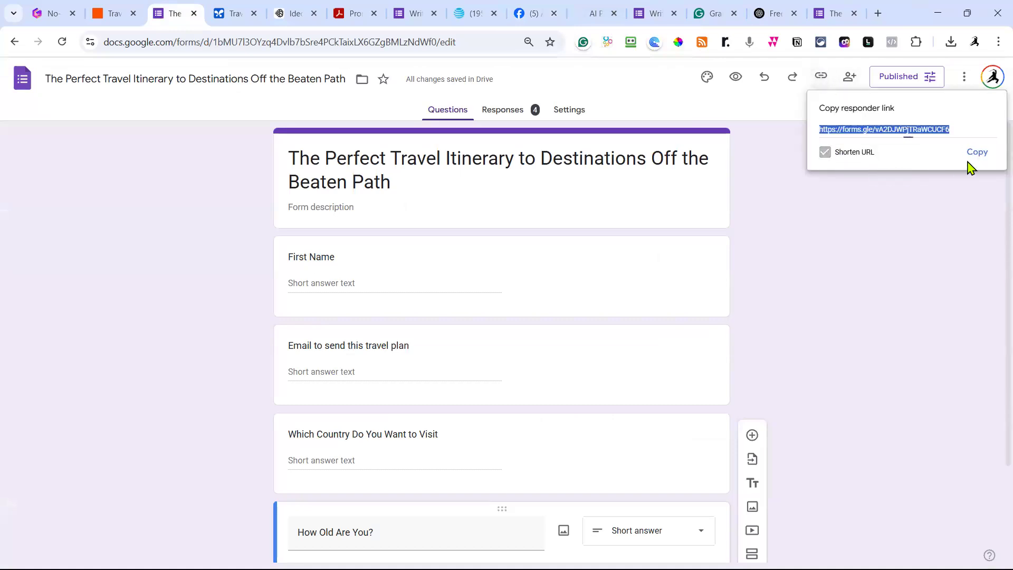
{"action": "left_click", "coordinate": [977, 154]}
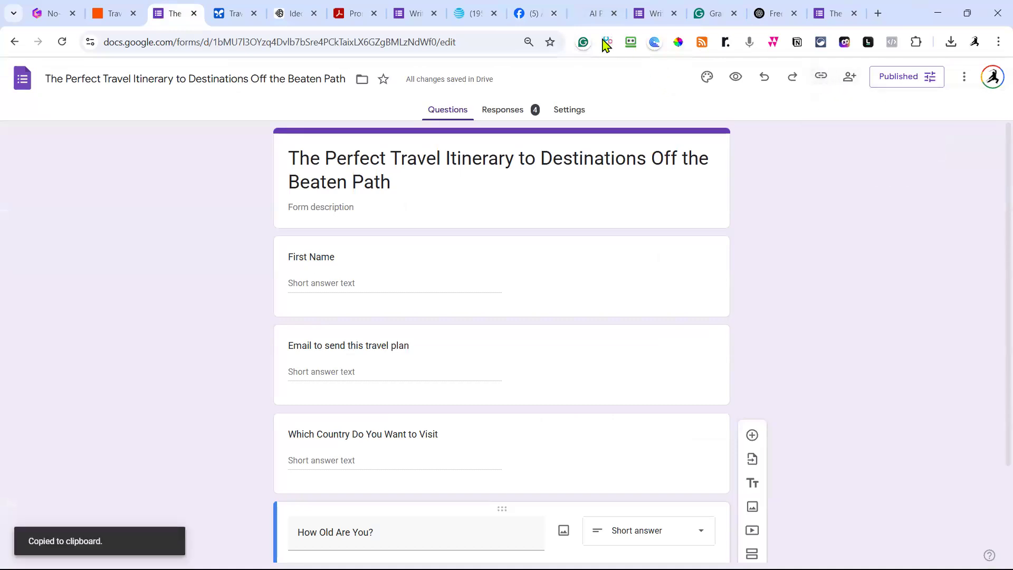
{"action": "left_click", "coordinate": [535, 14]}
{"action": "scroll", "coordinate": [526, 372], "scroll_direction": "down", "scroll_amount": 5}
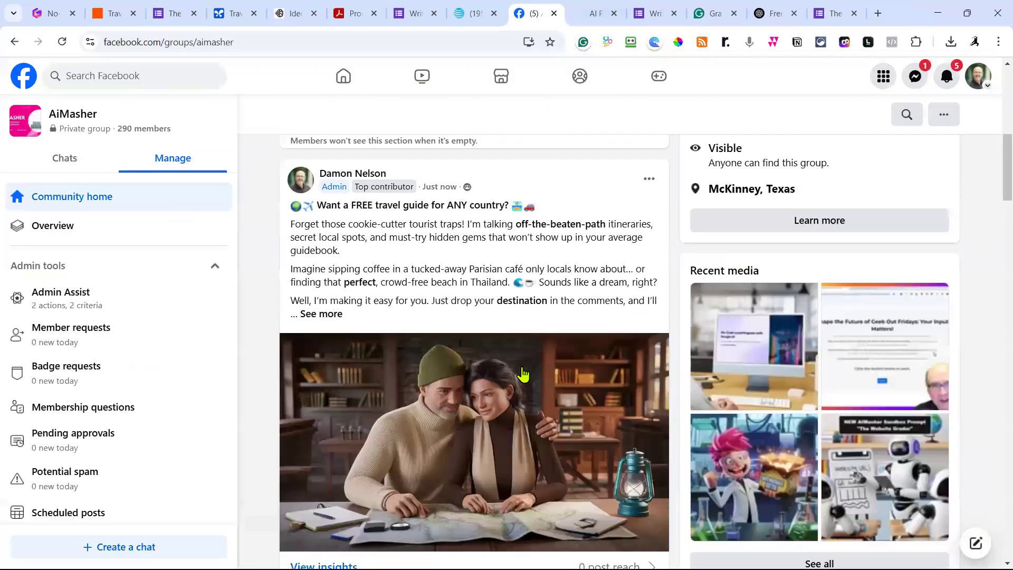
{"action": "left_click", "coordinate": [392, 400]}
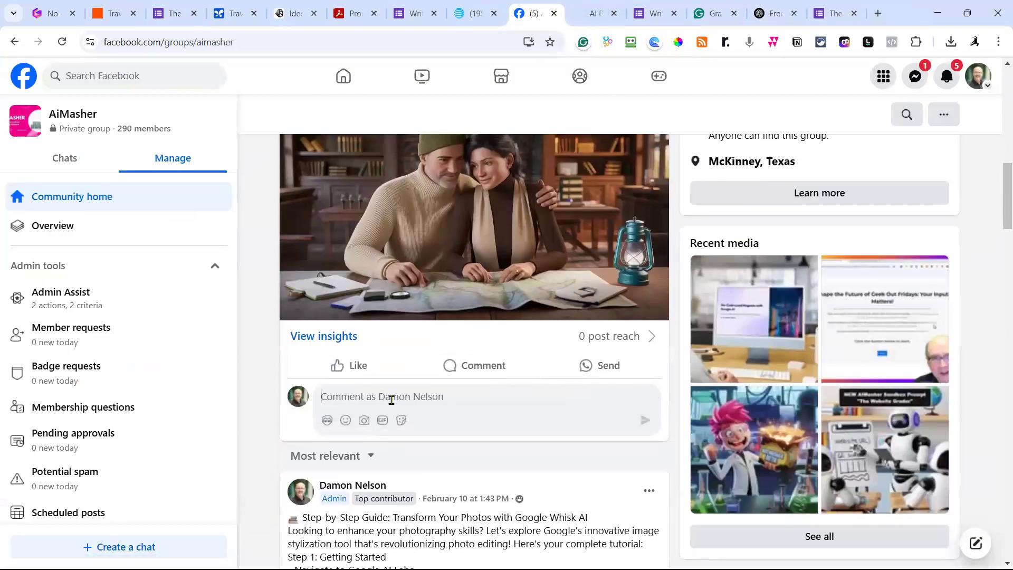
{"action": "key", "text": "ctrl+v"}
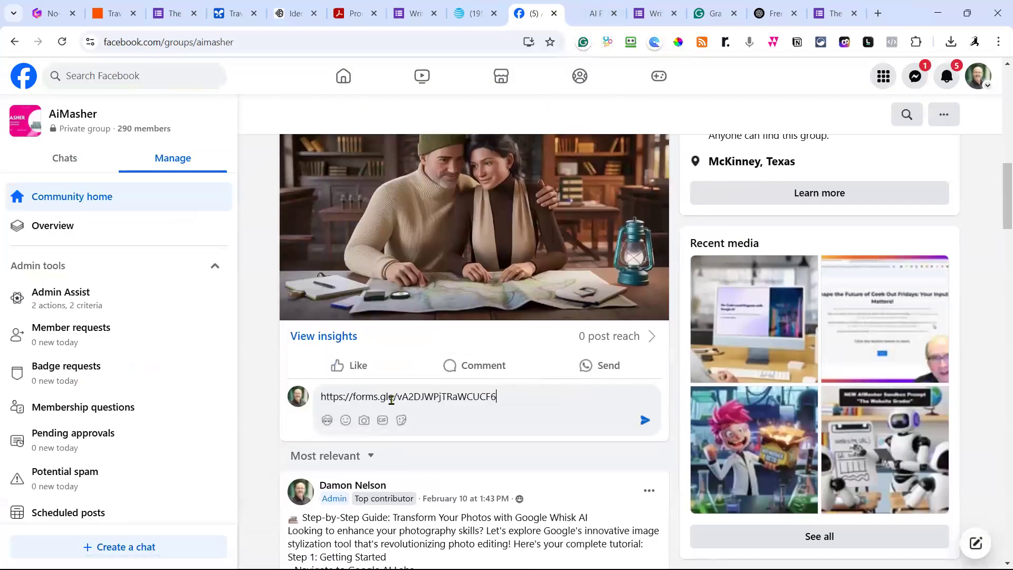
{"action": "left_click", "coordinate": [645, 421]}
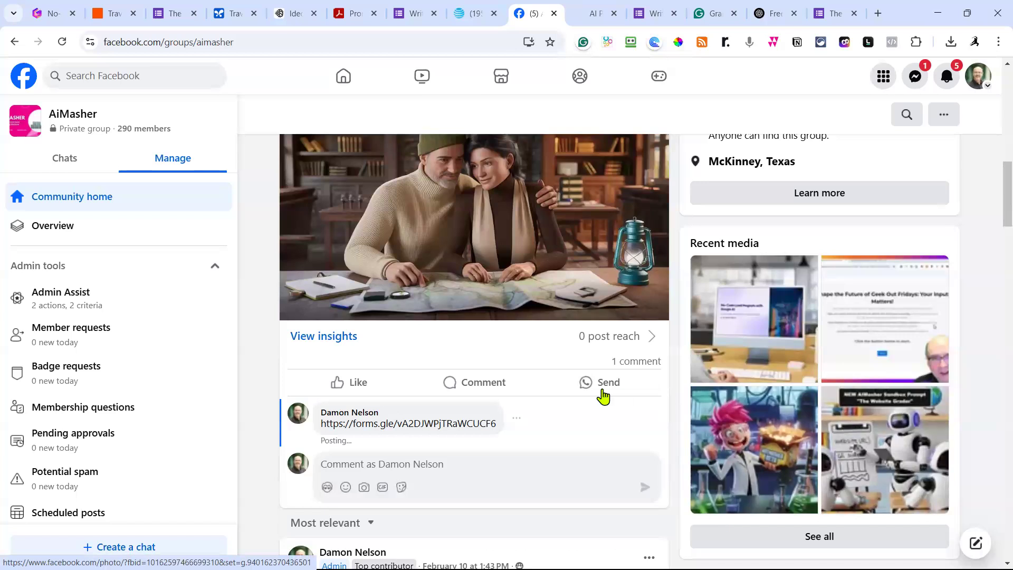
{"action": "scroll", "coordinate": [735, 390], "scroll_direction": "up", "scroll_amount": 3}
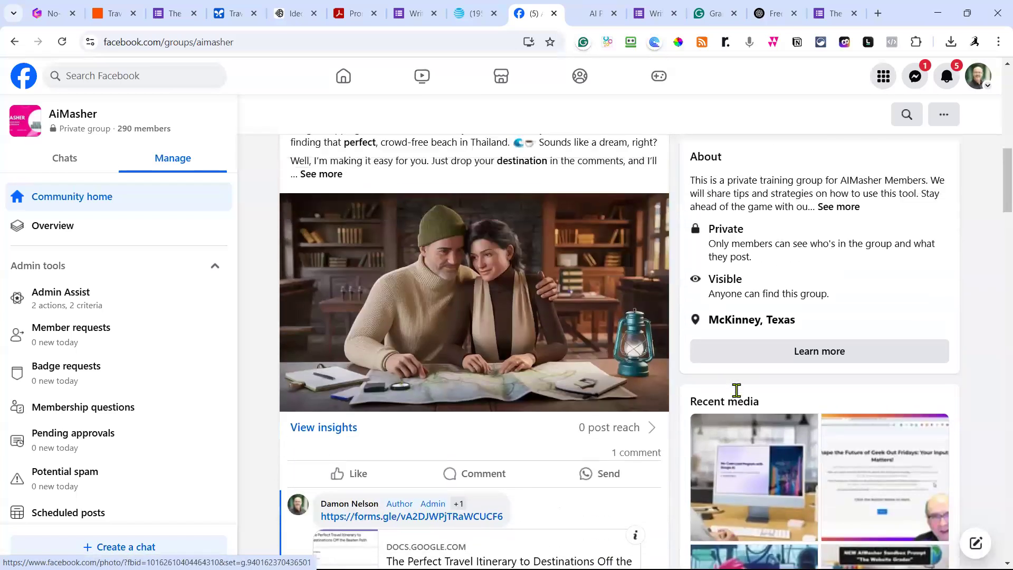
{"action": "scroll", "coordinate": [737, 391], "scroll_direction": "up", "scroll_amount": 2}
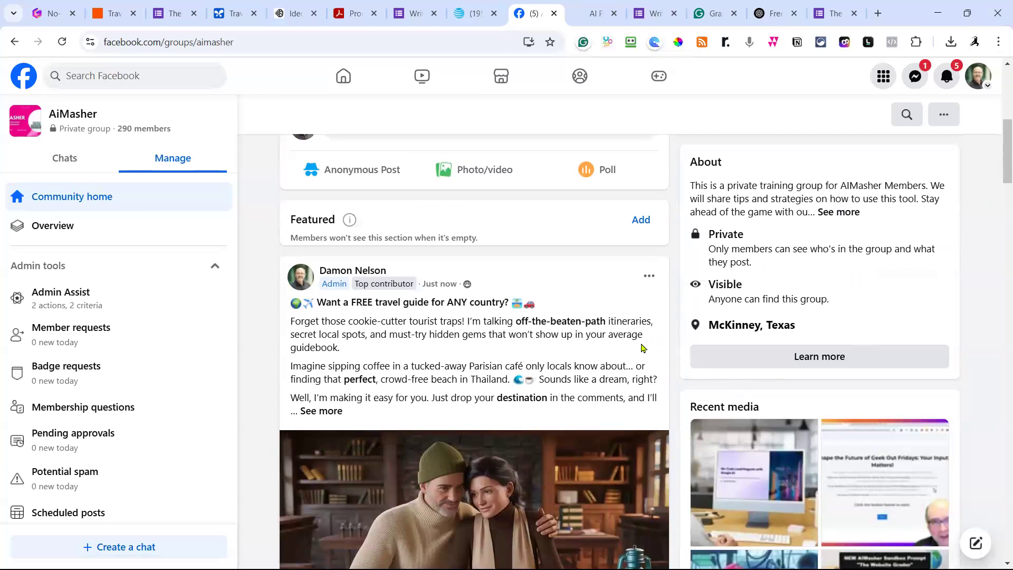
{"action": "scroll", "coordinate": [642, 348], "scroll_direction": "down", "scroll_amount": 1}
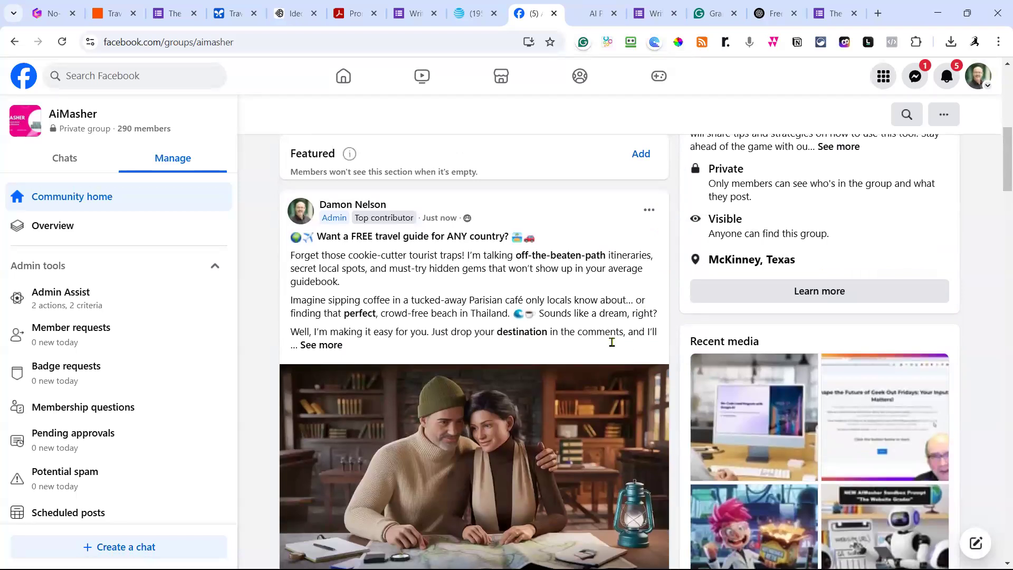
Read through the travel itinerary for France email and its 10-day plan.
{"action": "left_click", "coordinate": [474, 16]}
{"action": "scroll", "coordinate": [533, 310], "scroll_direction": "up", "scroll_amount": 8}
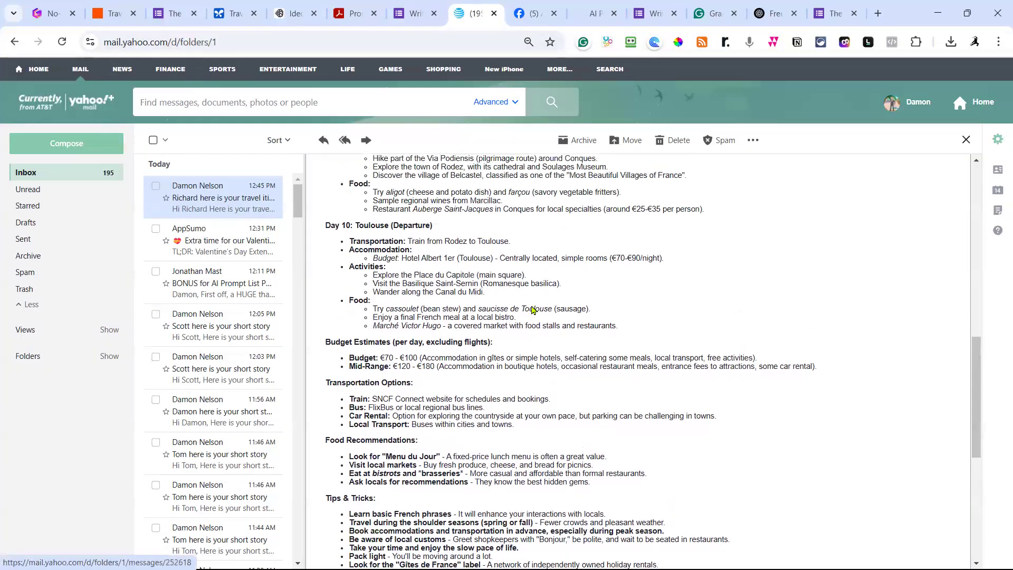
{"action": "scroll", "coordinate": [532, 304], "scroll_direction": "up", "scroll_amount": 4}
{"action": "scroll", "coordinate": [507, 308], "scroll_direction": "down", "scroll_amount": 2}
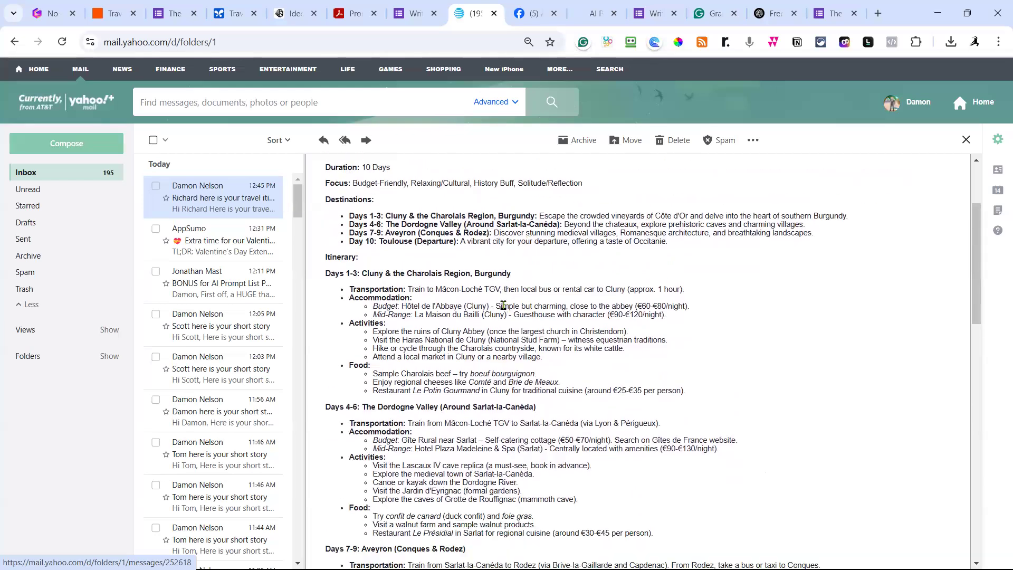
{"action": "scroll", "coordinate": [505, 314], "scroll_direction": "down", "scroll_amount": 1}
{"action": "scroll", "coordinate": [505, 319], "scroll_direction": "down", "scroll_amount": 1}
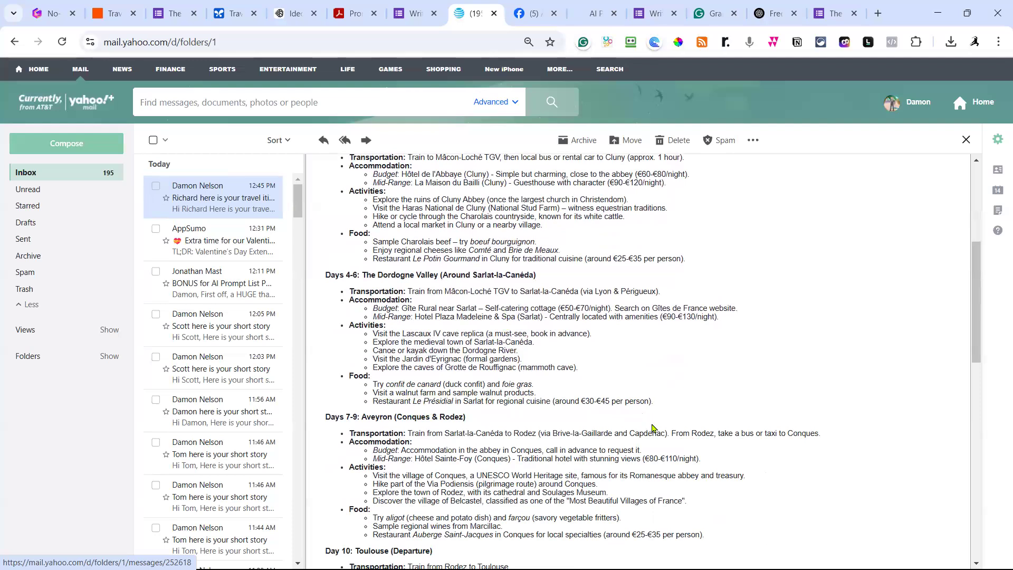
{"action": "scroll", "coordinate": [615, 418], "scroll_direction": "up", "scroll_amount": 3}
{"action": "scroll", "coordinate": [614, 418], "scroll_direction": "up", "scroll_amount": 2}
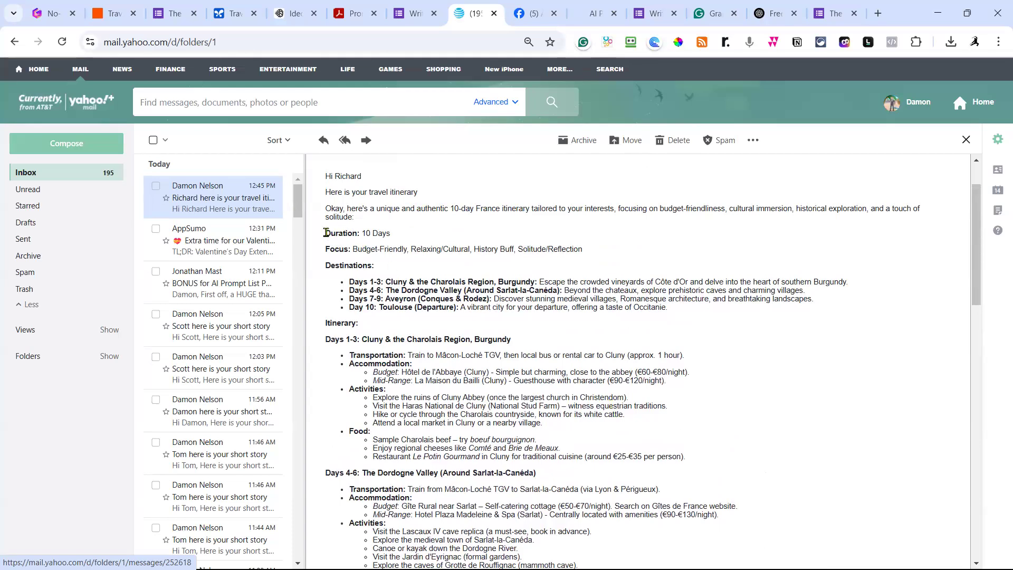
{"action": "left_click_drag", "start_coordinate": [326, 233], "coordinate": [498, 411]}
{"action": "scroll", "coordinate": [444, 310], "scroll_direction": "down", "scroll_amount": 15}
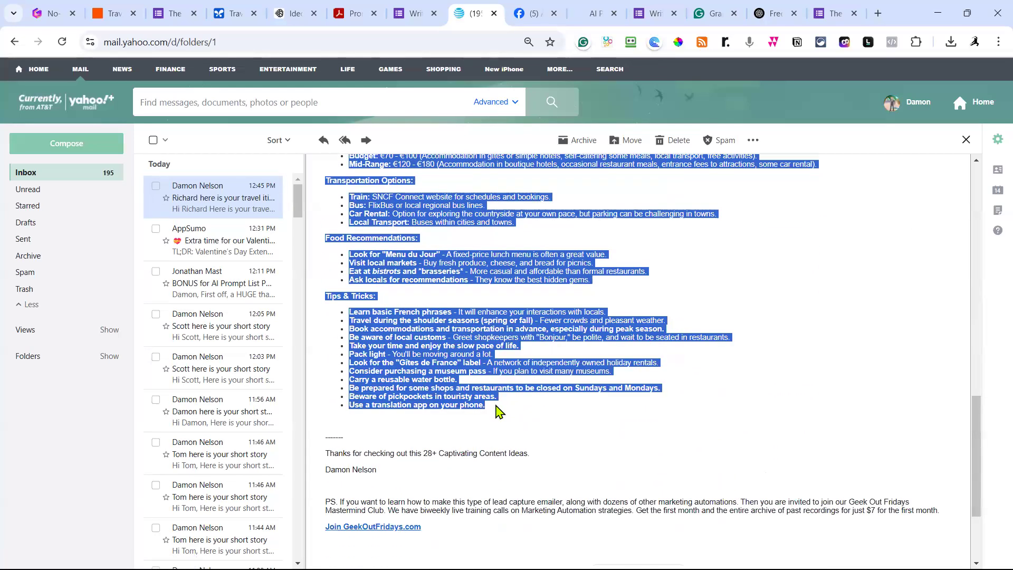
{"action": "scroll", "coordinate": [497, 412], "scroll_direction": "up", "scroll_amount": 15}
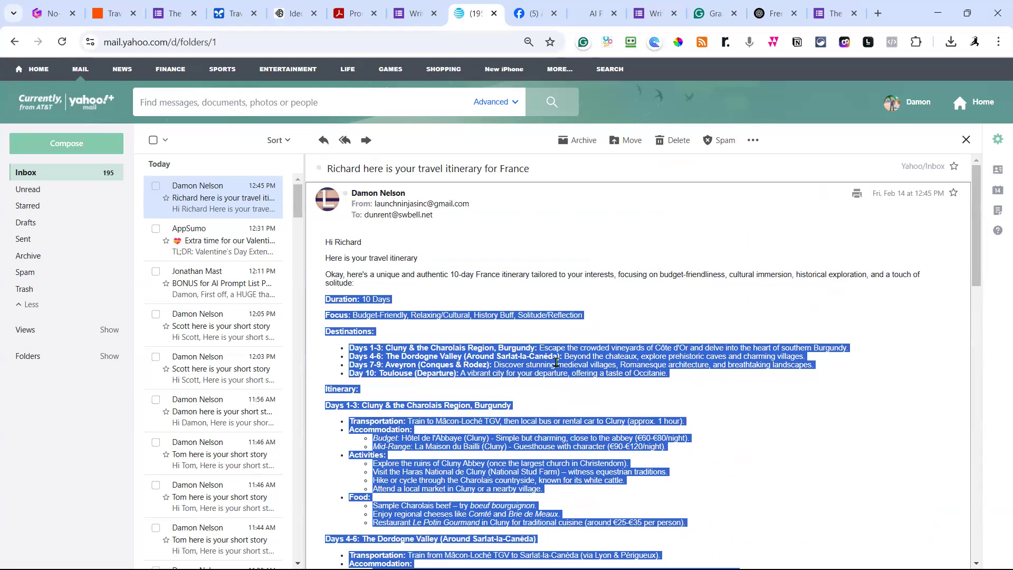
{"action": "left_click", "coordinate": [767, 209]}
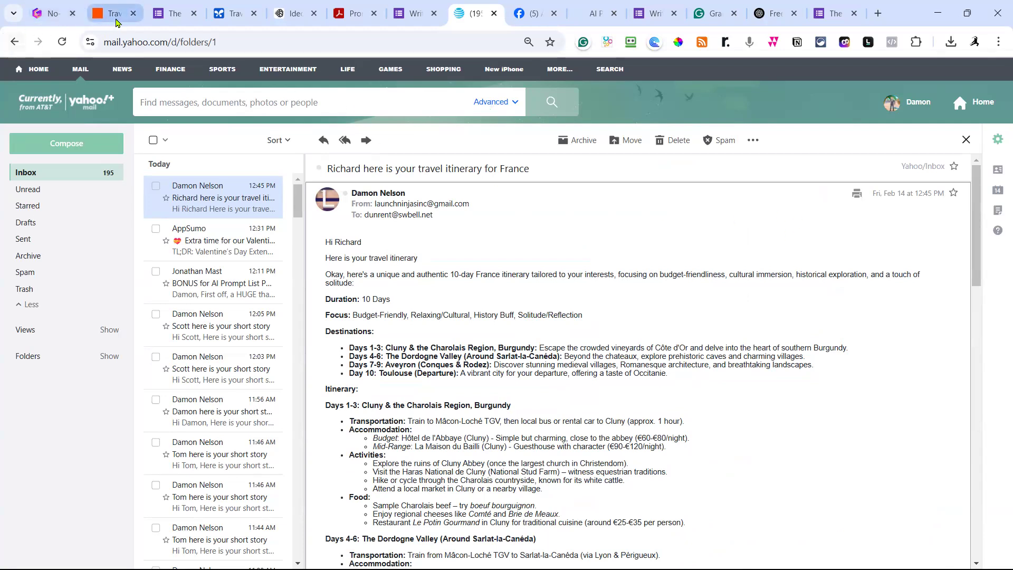
Retitle the 'Get 28+Captivating Content Ideas' form by replacing 28 with 'Month of 30', then return to the forms list.
{"action": "left_click", "coordinate": [158, 14]}
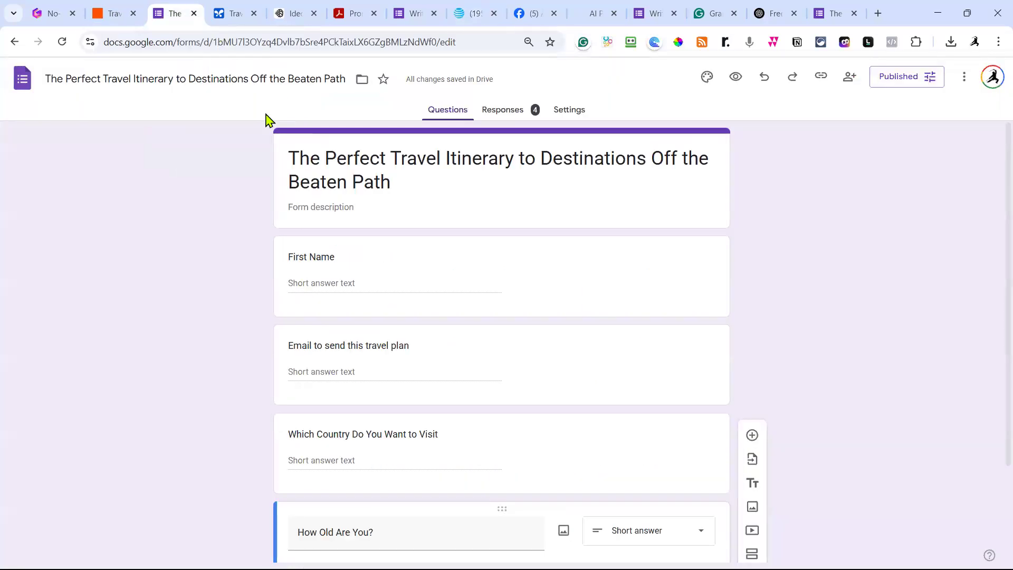
{"action": "left_click", "coordinate": [22, 79]}
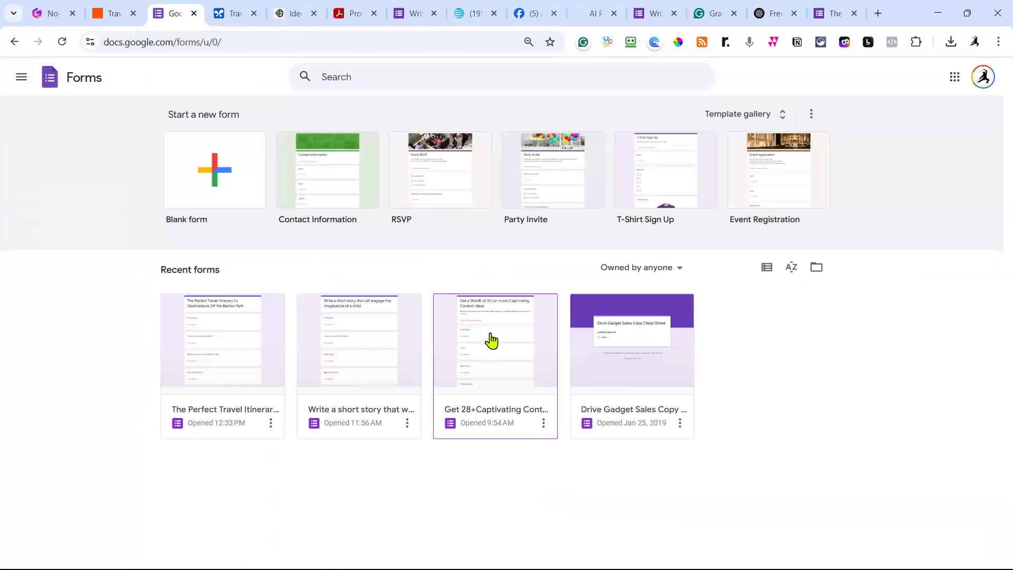
{"action": "left_click", "coordinate": [498, 350]}
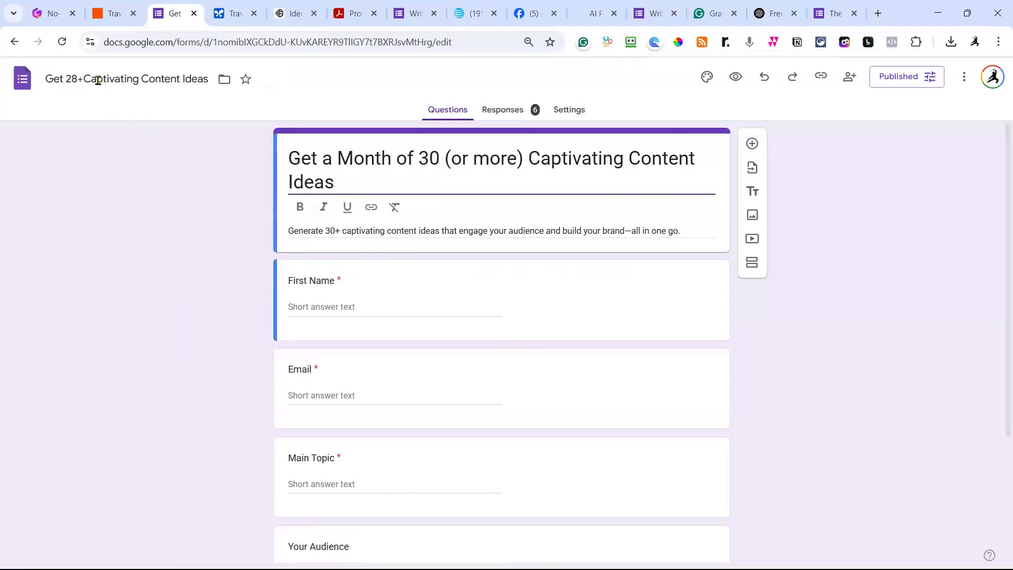
{"action": "double_click", "coordinate": [73, 78]}
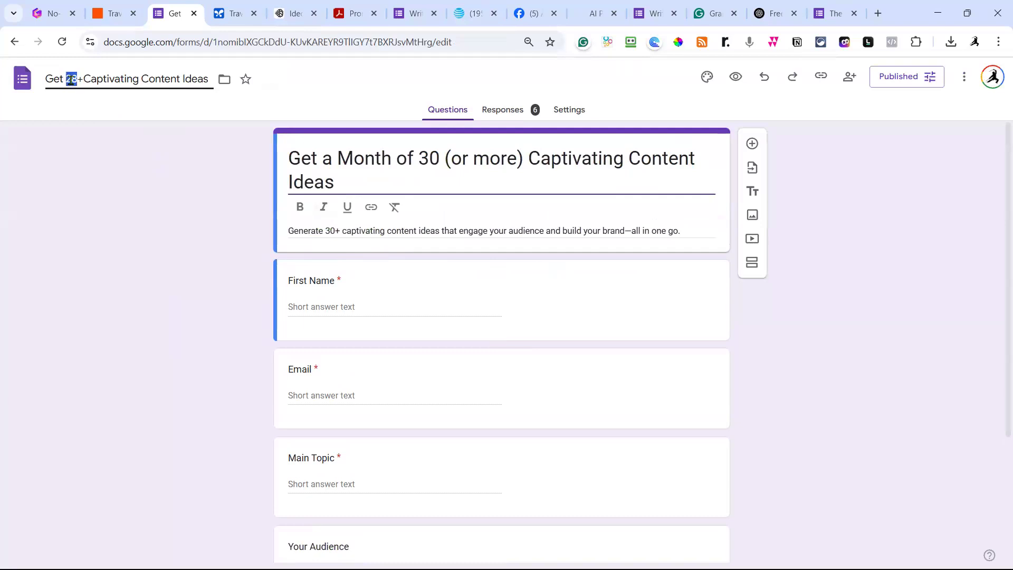
{"action": "type", "text": "Month of 30"}
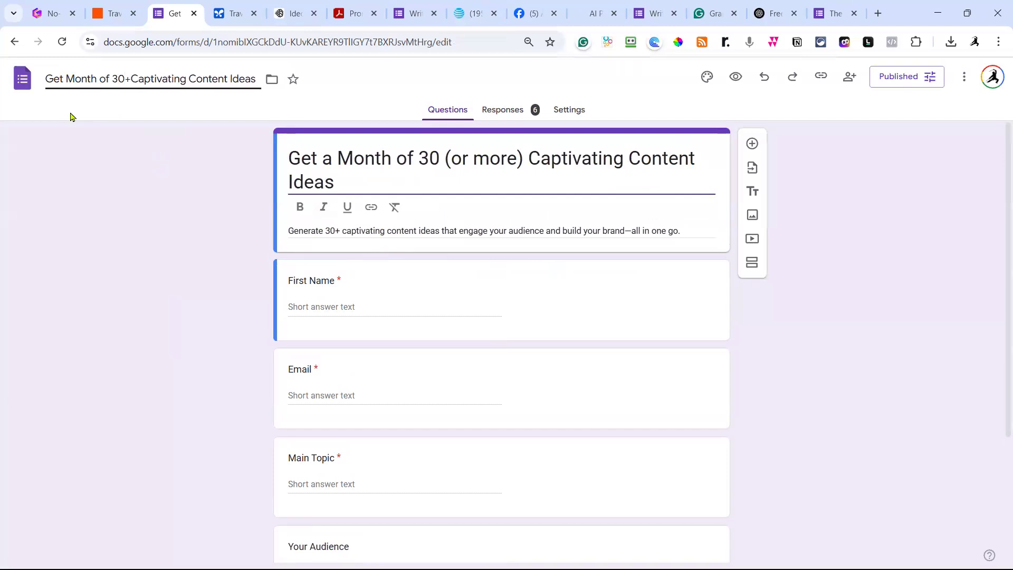
{"action": "left_click", "coordinate": [212, 209]}
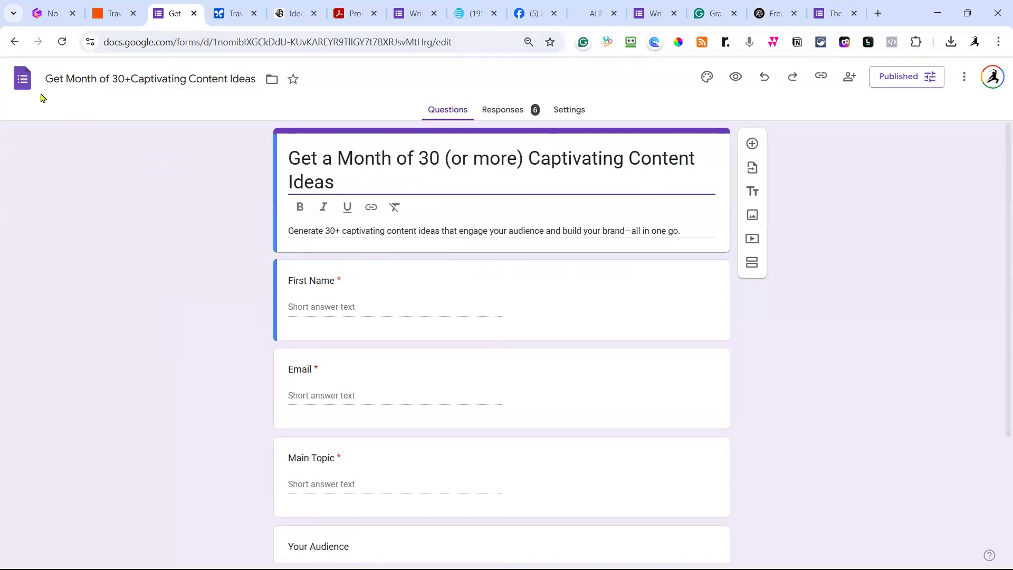
{"action": "left_click", "coordinate": [21, 84]}
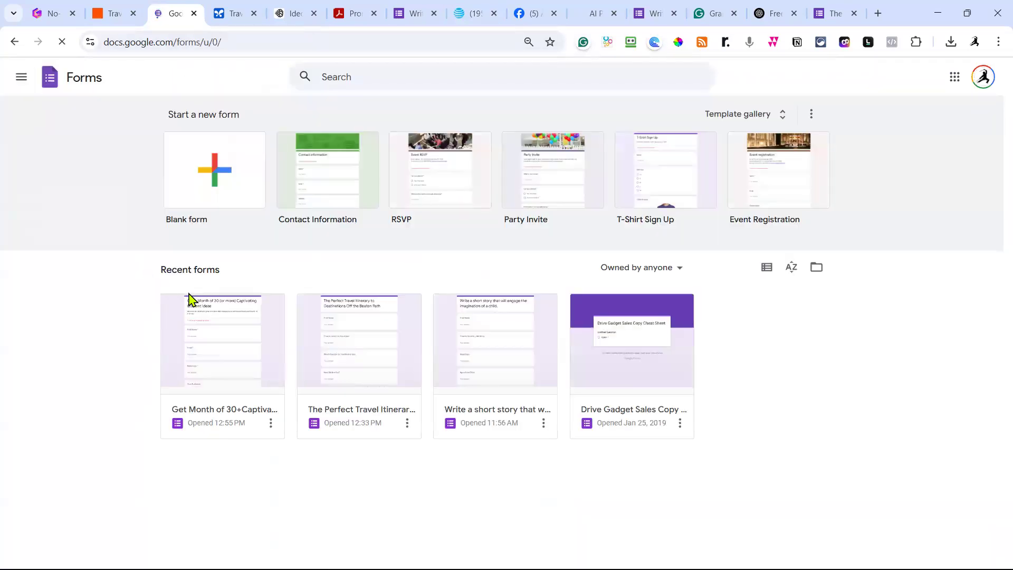